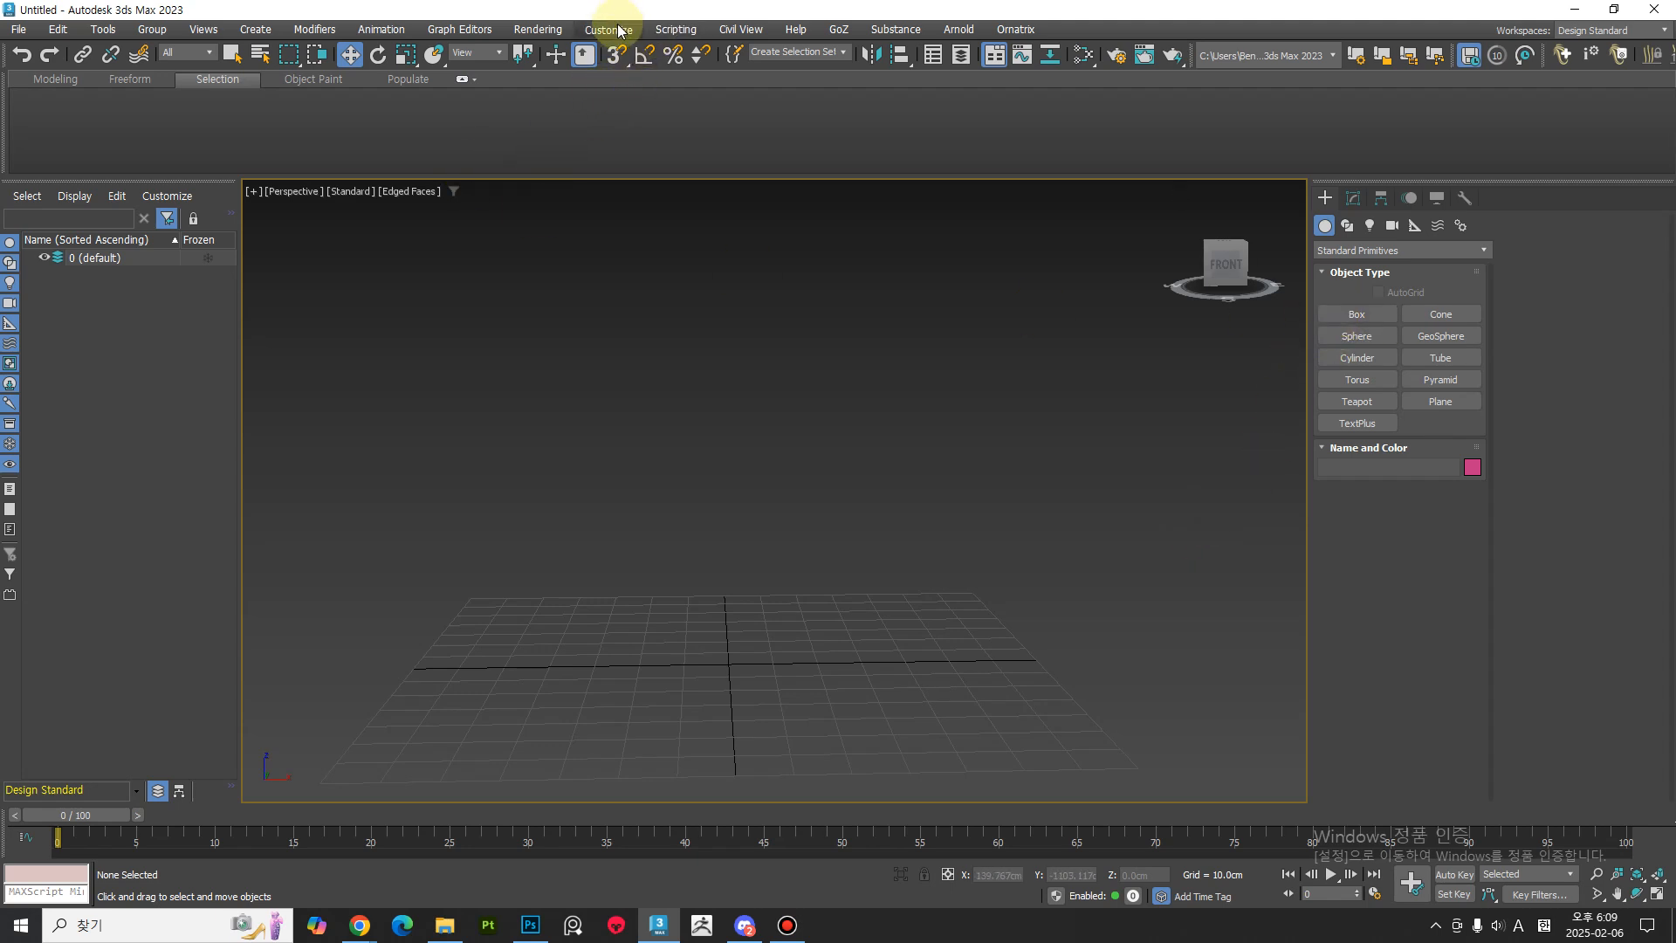
Review the display unit scale and the system unit scale in the units setup.
left_click(619, 32)
left_click(611, 272)
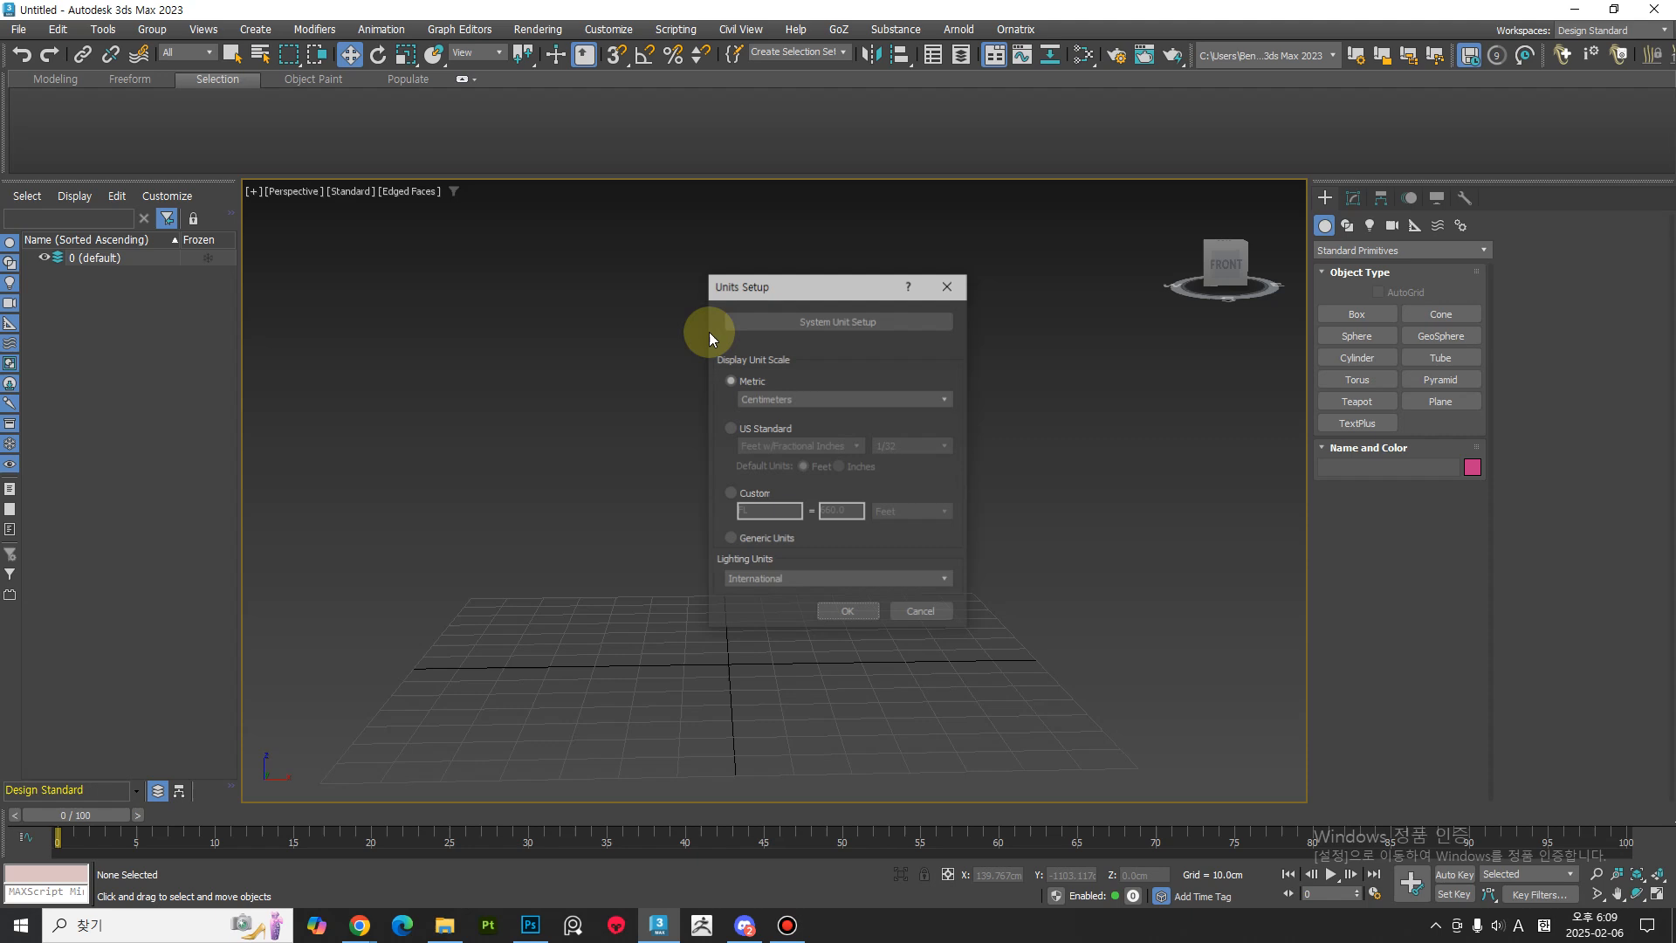
left_click_drag(805, 292, 430, 289)
left_click(522, 323)
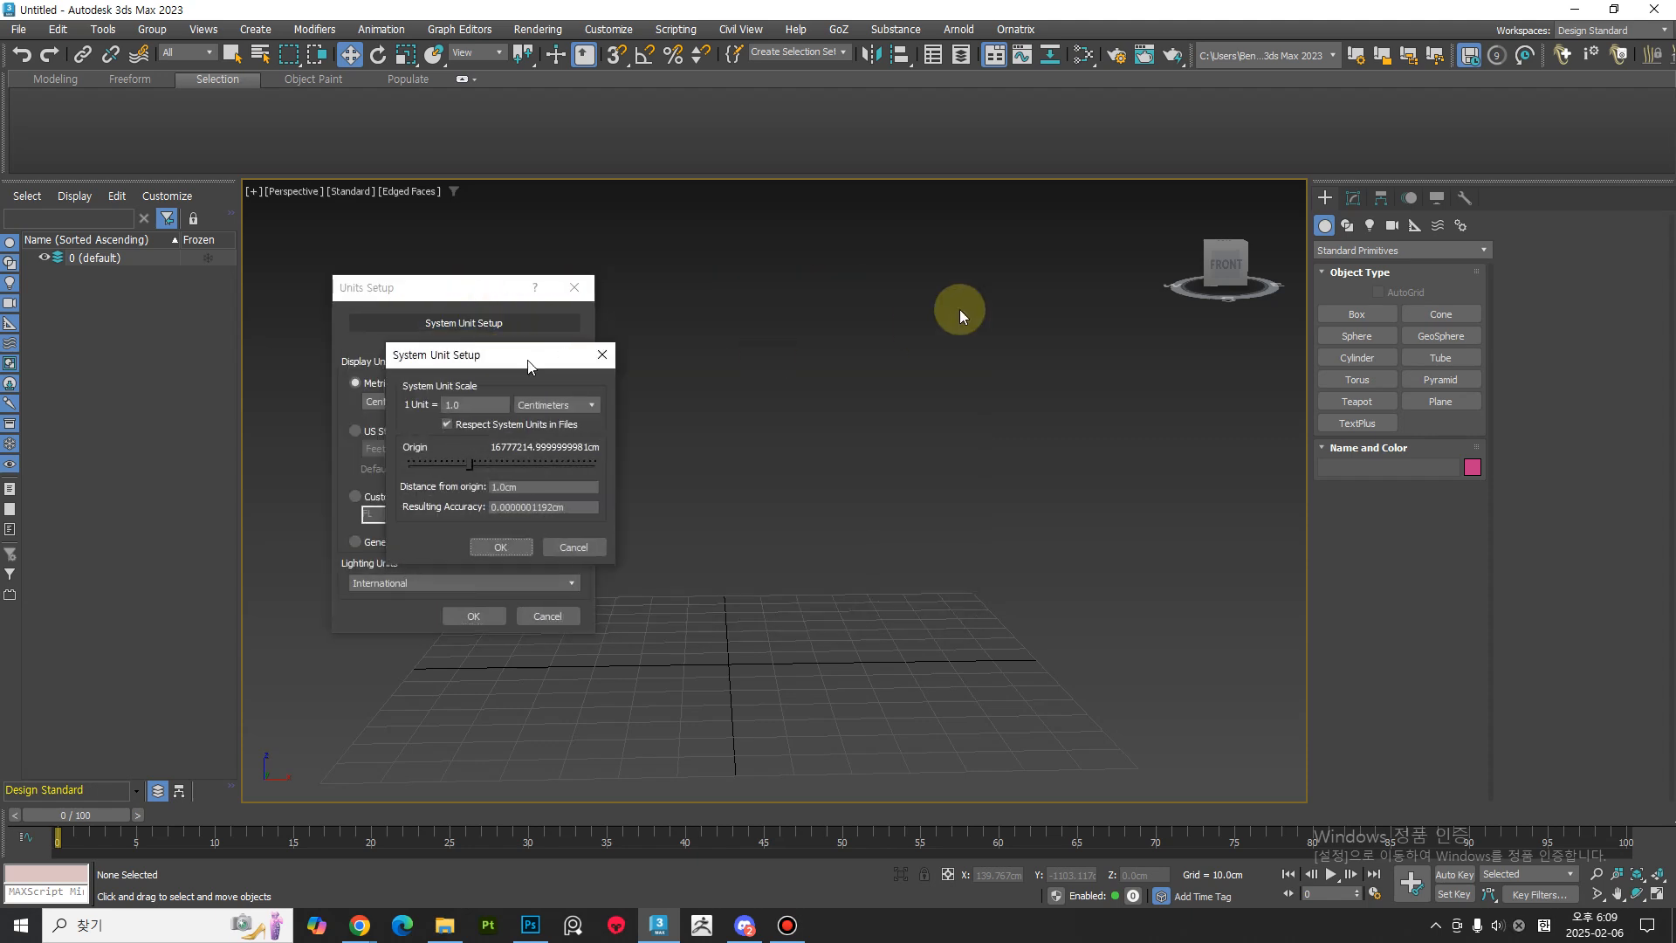
left_click_drag(855, 288, 760, 290)
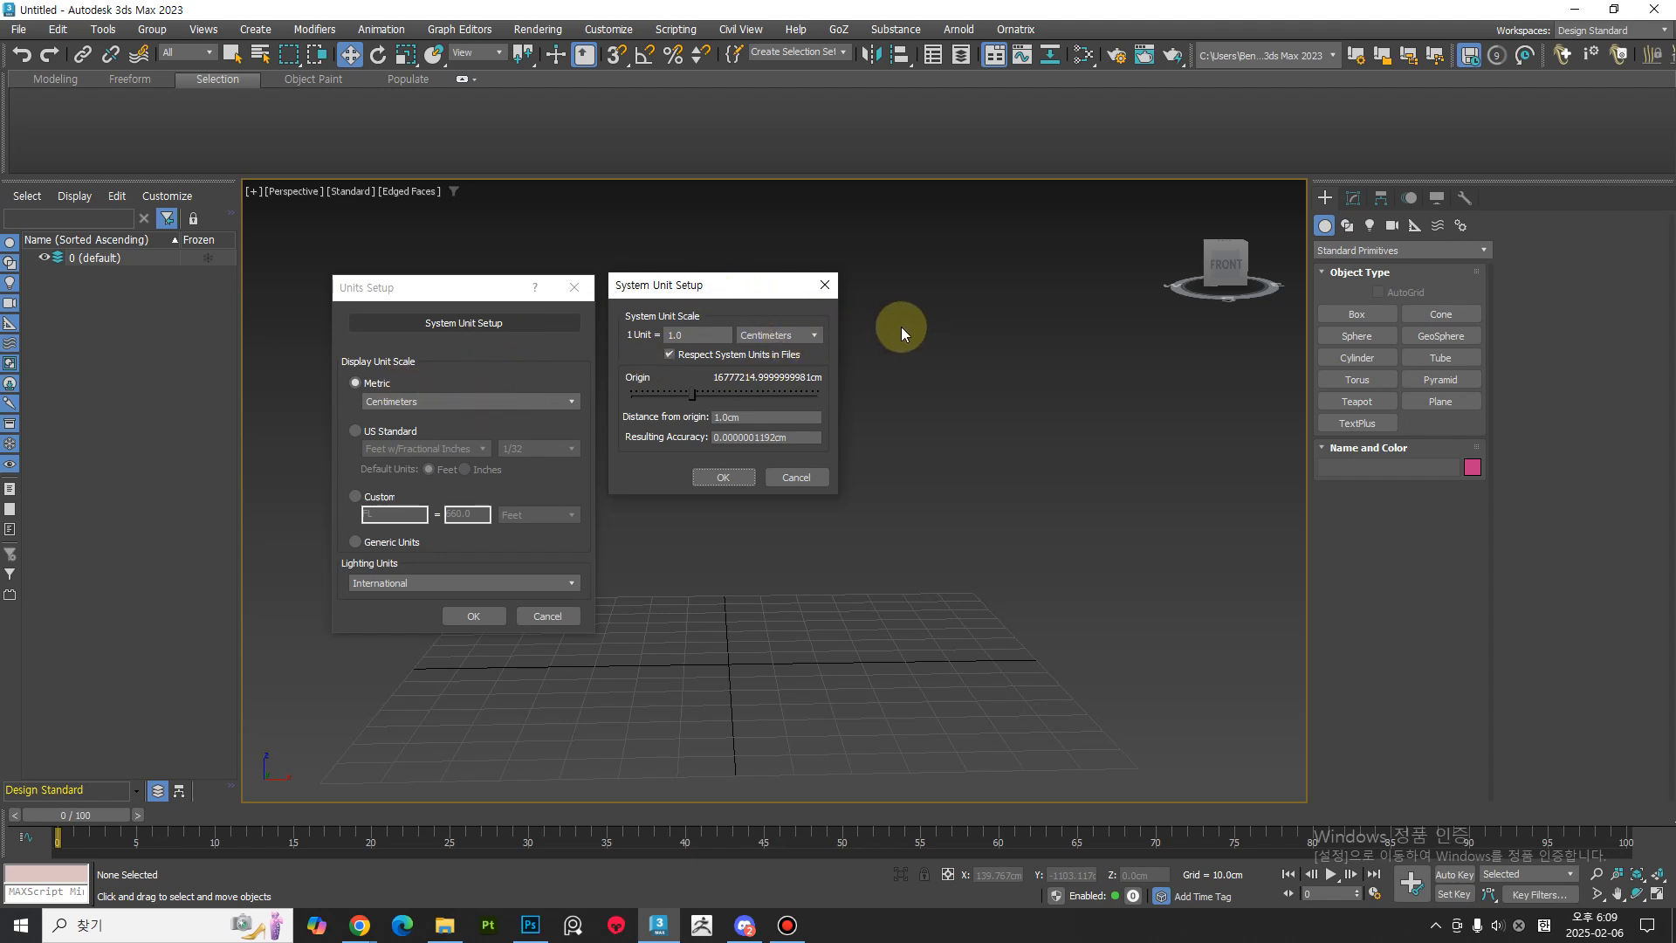
left_click_drag(678, 293, 674, 298)
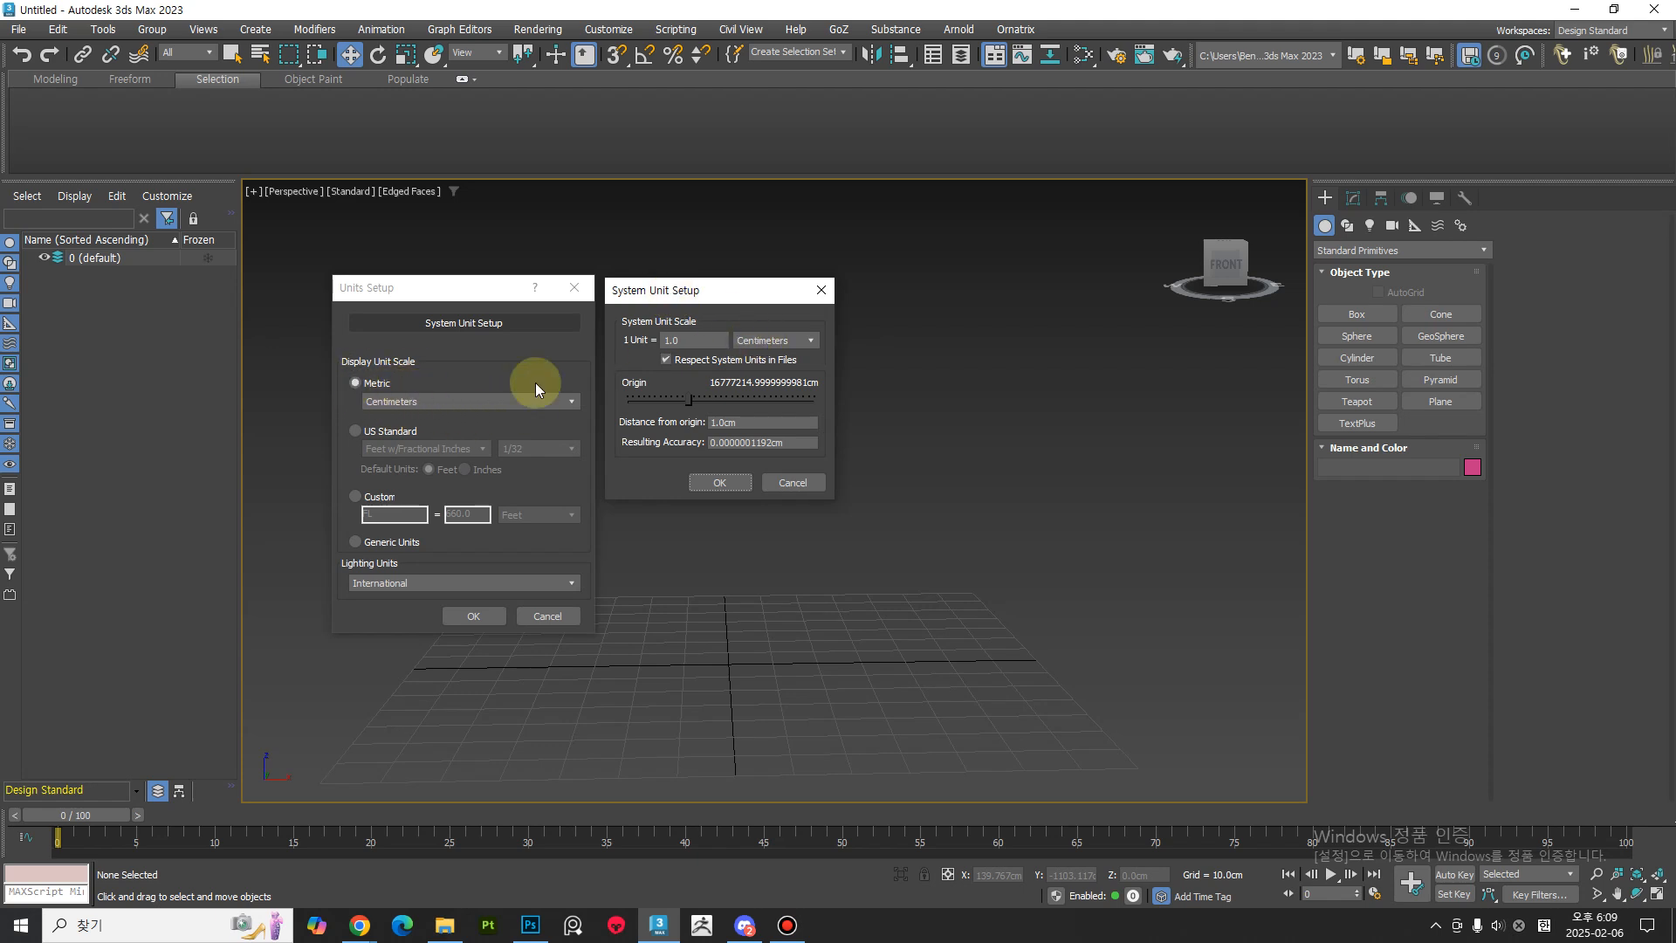
left_click(721, 480)
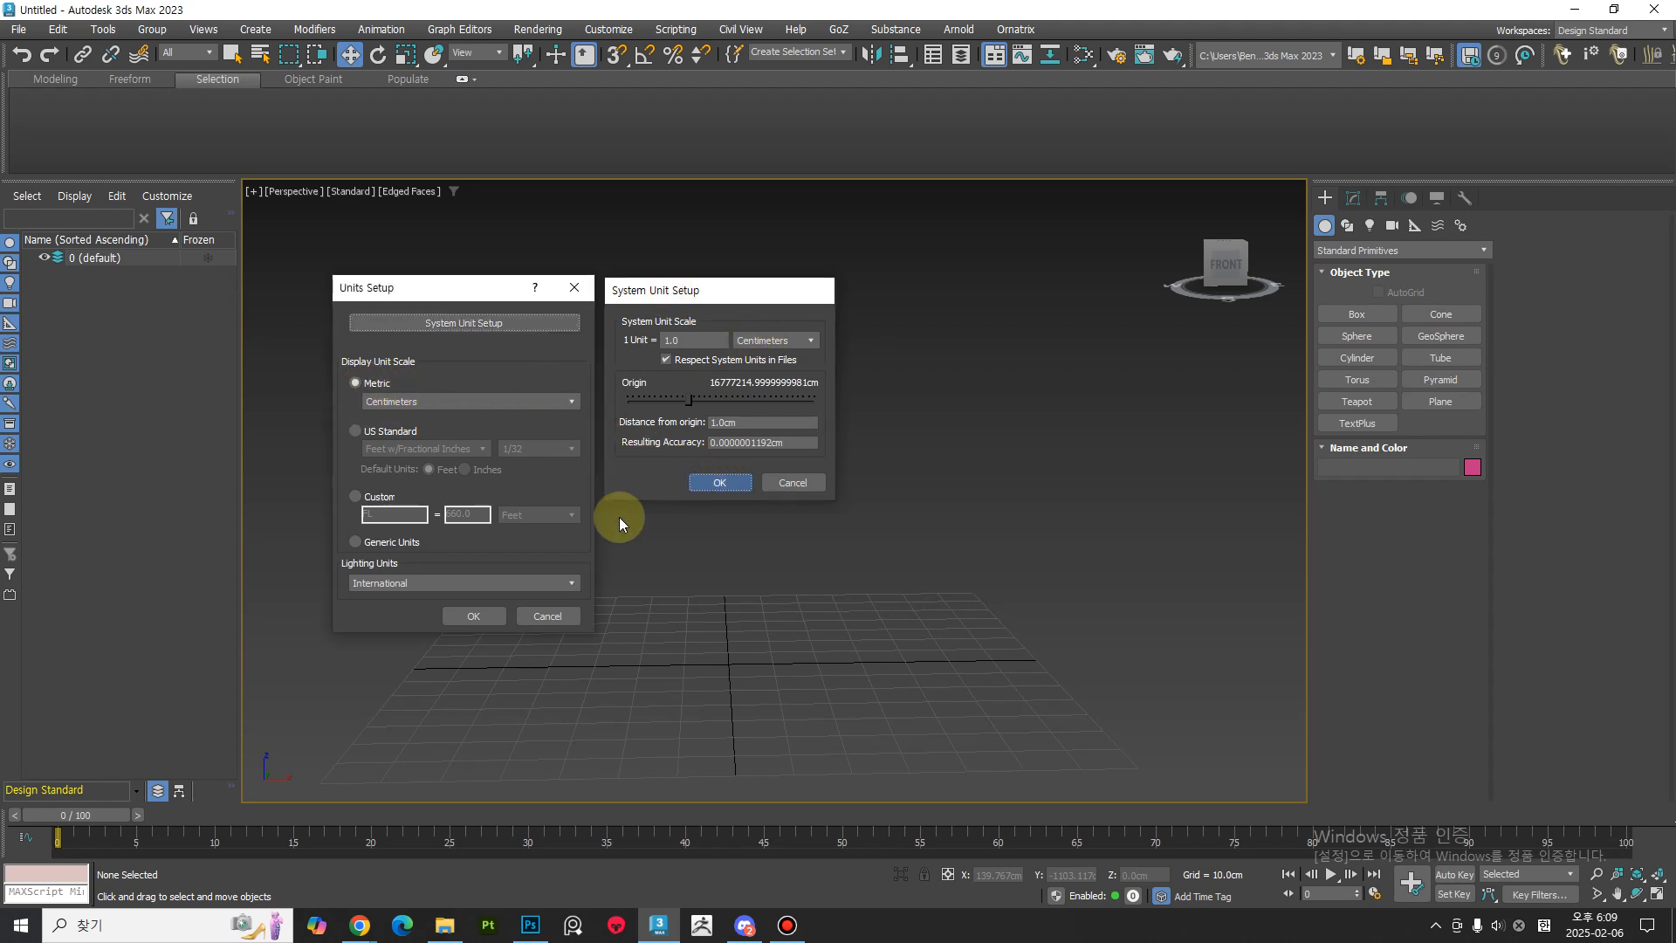
Create a box about 95 cm long, 59 cm wide and 4 cm high on the grid.
middle_click_drag(775, 595, 839, 547)
left_click(1356, 313)
middle_click_drag(761, 602, 810, 580)
left_click_drag(926, 490, 512, 621)
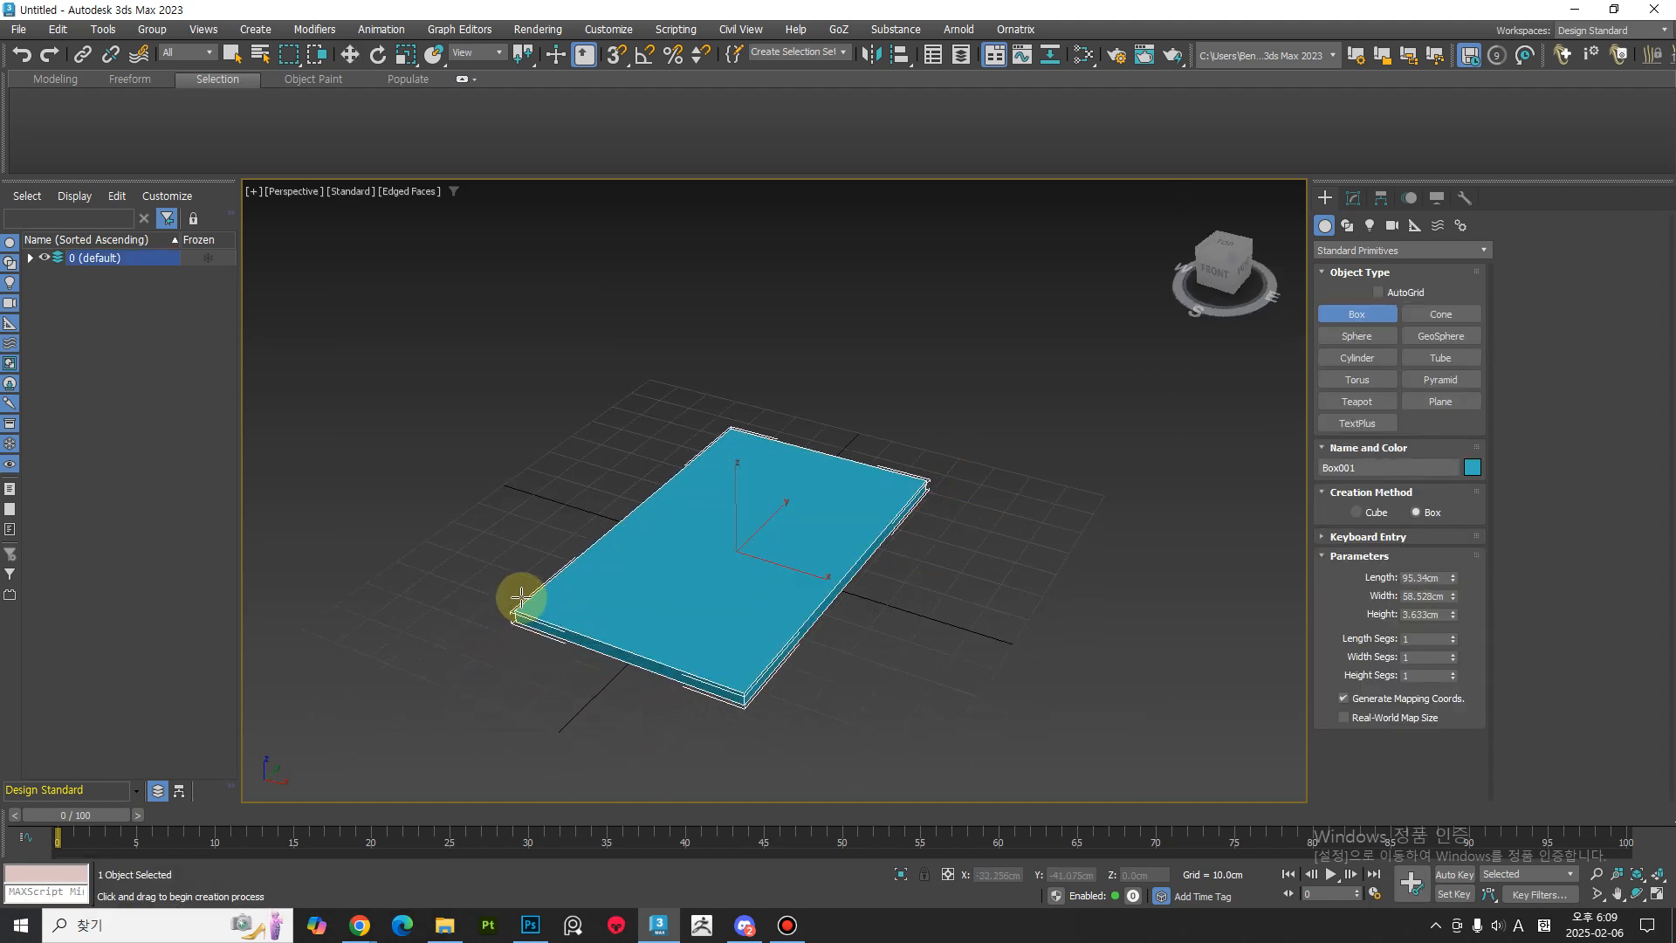
middle_click_drag(519, 608, 782, 673, "alt")
Move the box to the origin by setting its X and Y position to 0 cm.
key("w")
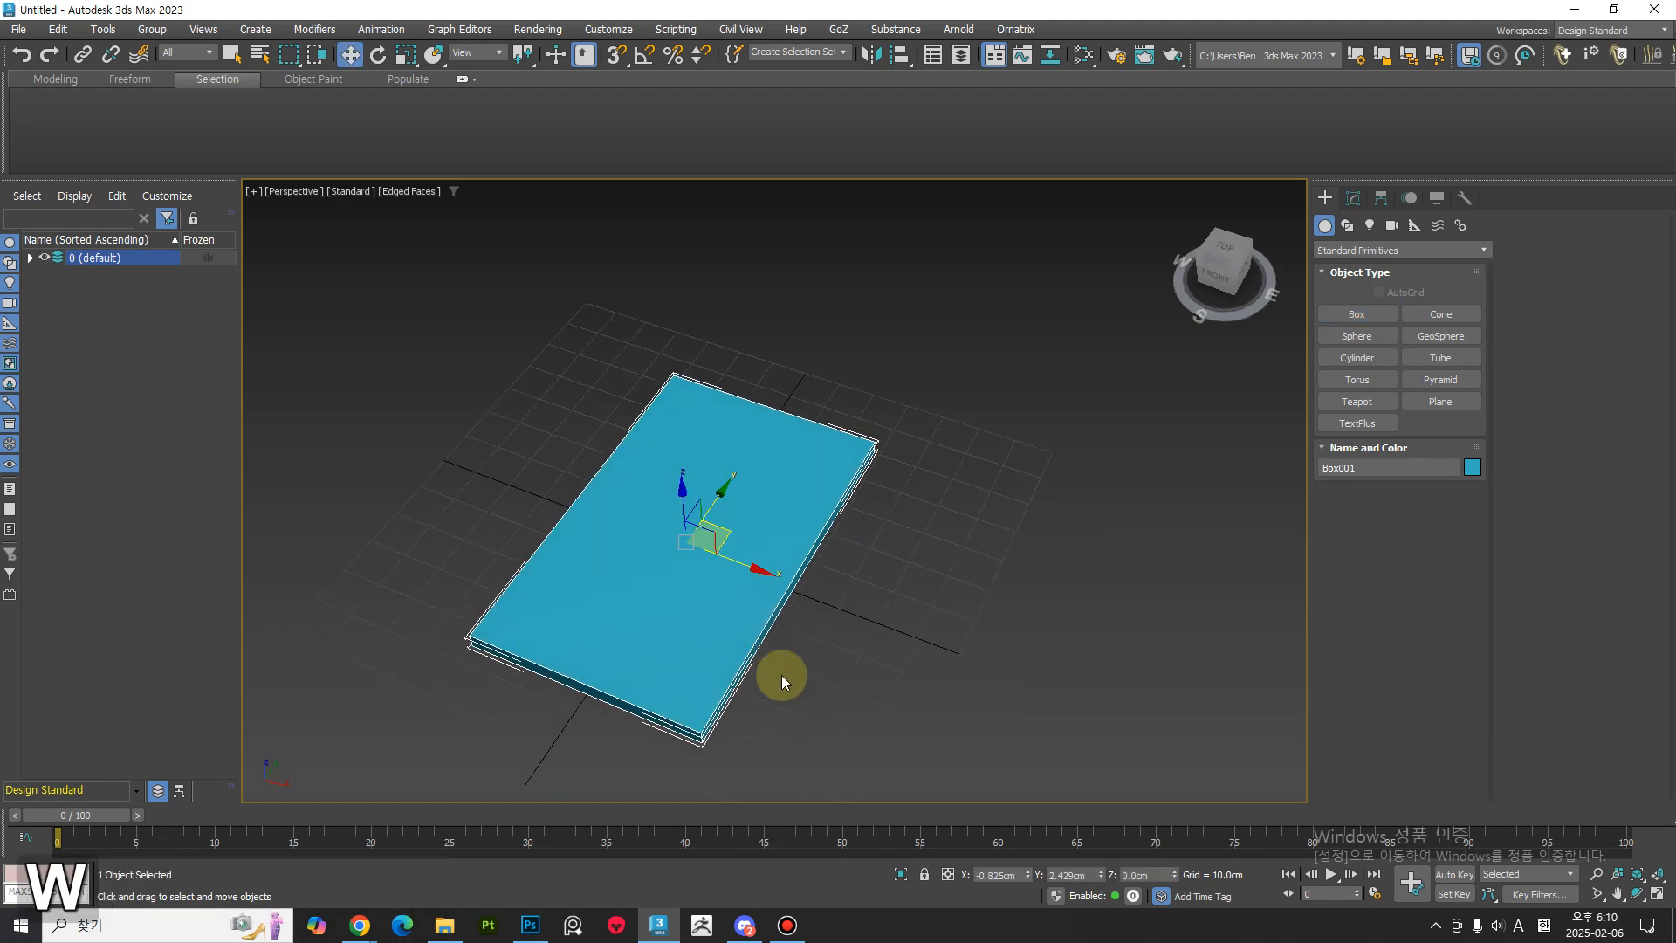
right_click(1027, 875)
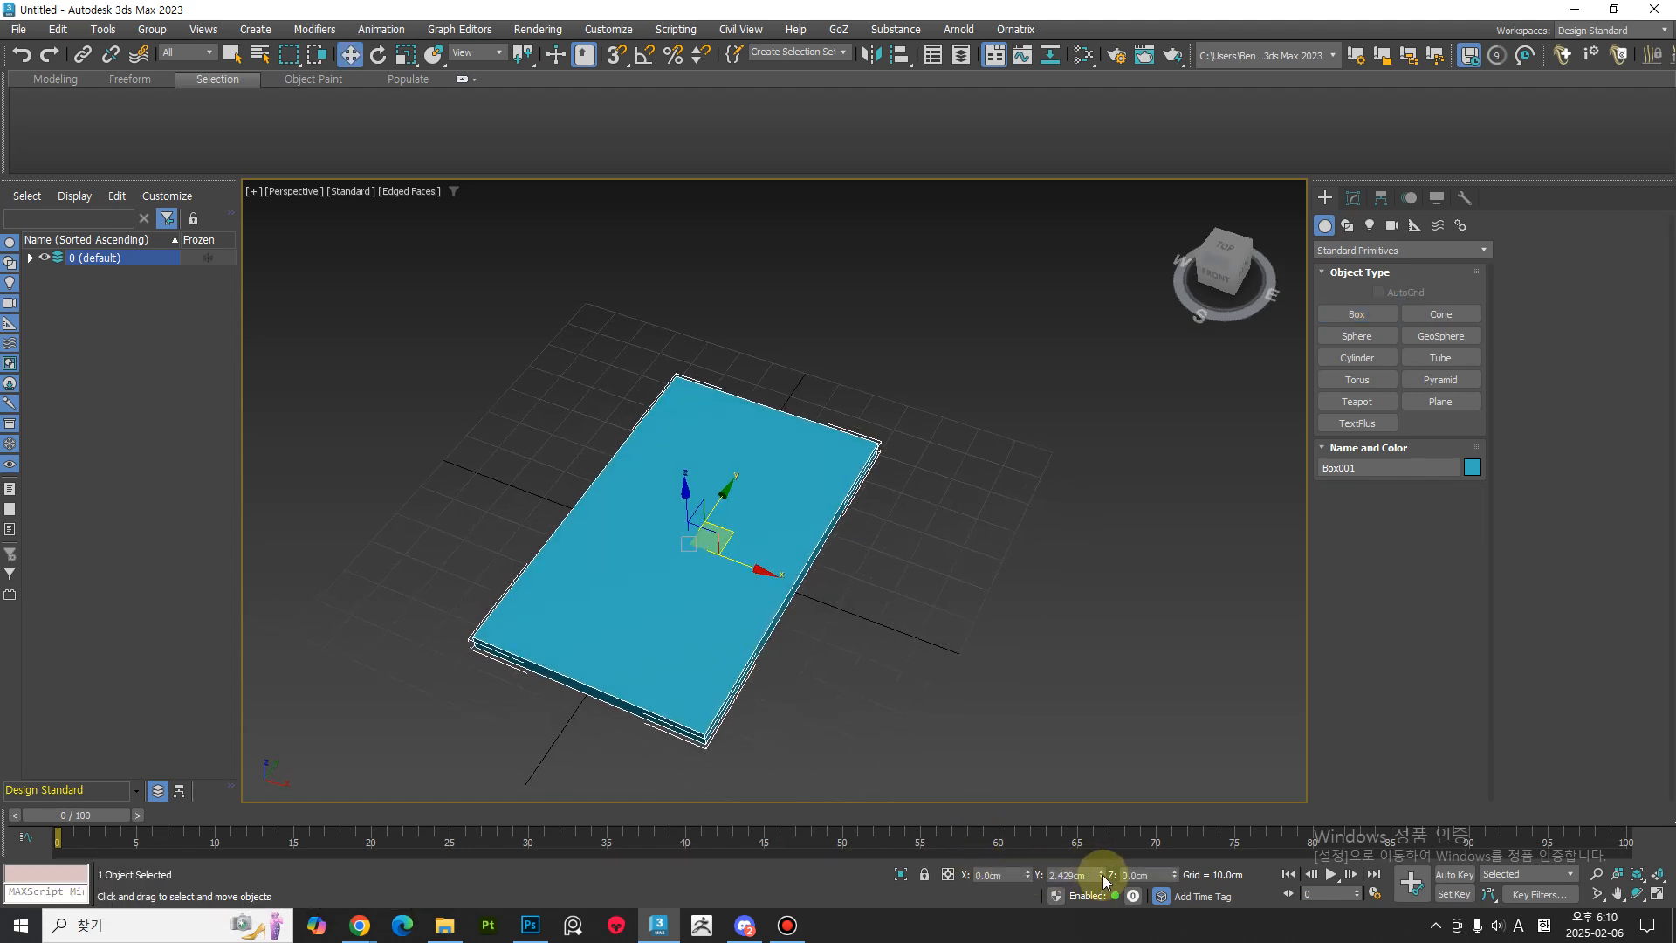
right_click(1101, 876)
Convert the box to an Editable Poly.
right_click(704, 560)
mouse_move(797, 793)
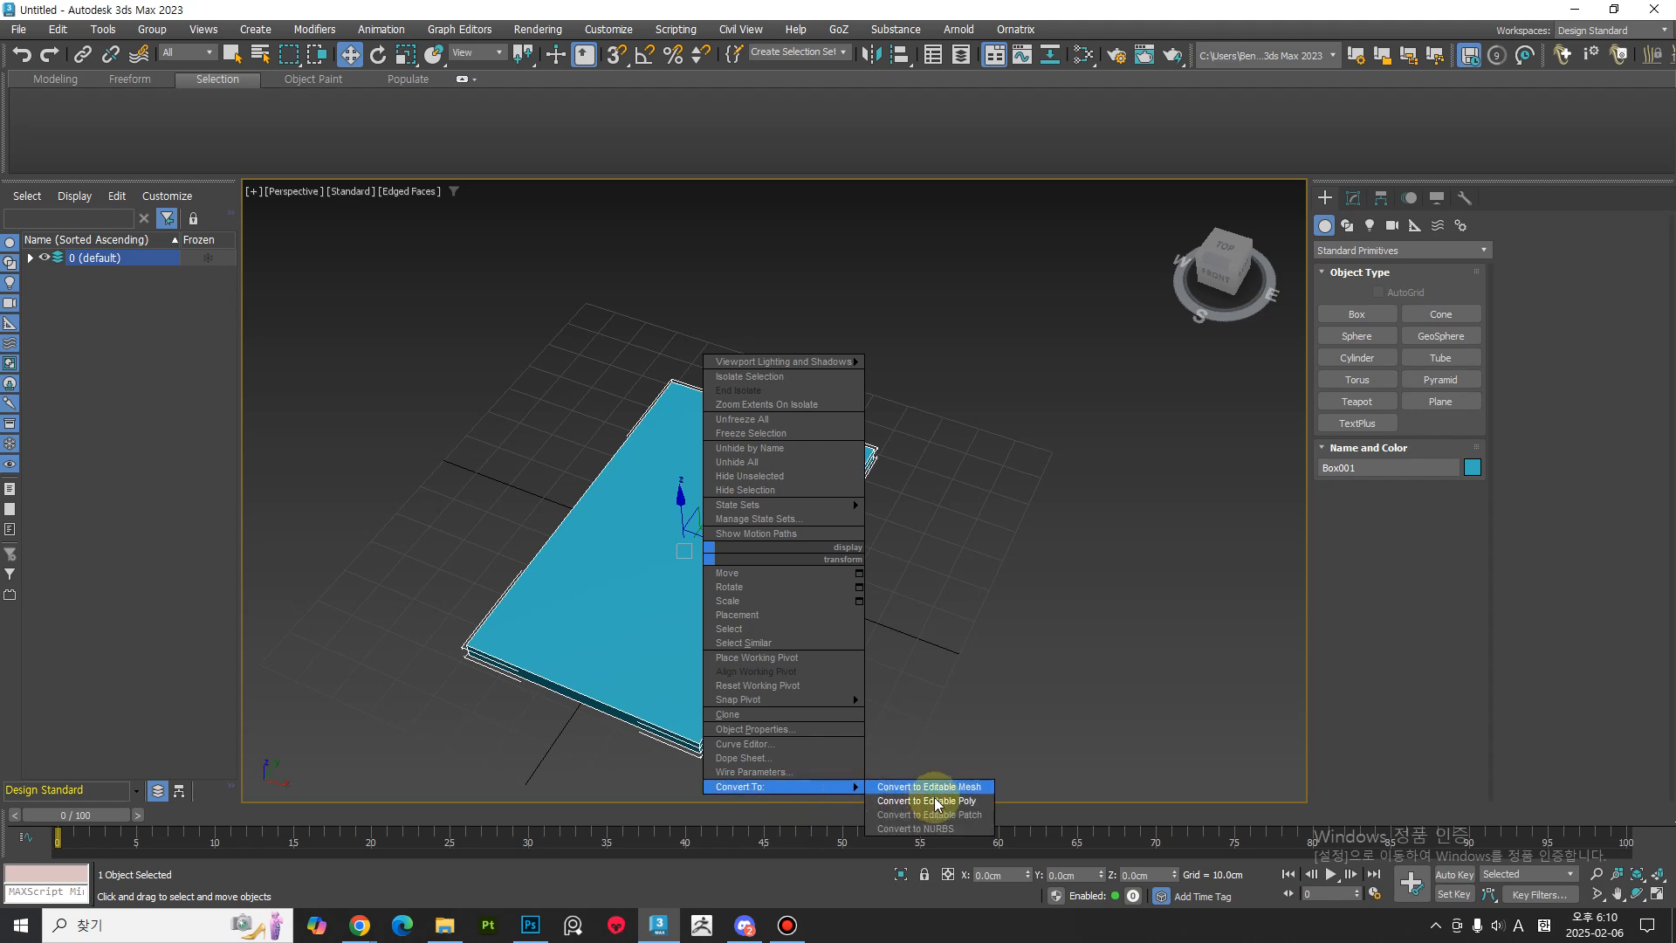
left_click(925, 798)
middle_click_drag(833, 656, 1505, 463, "alt")
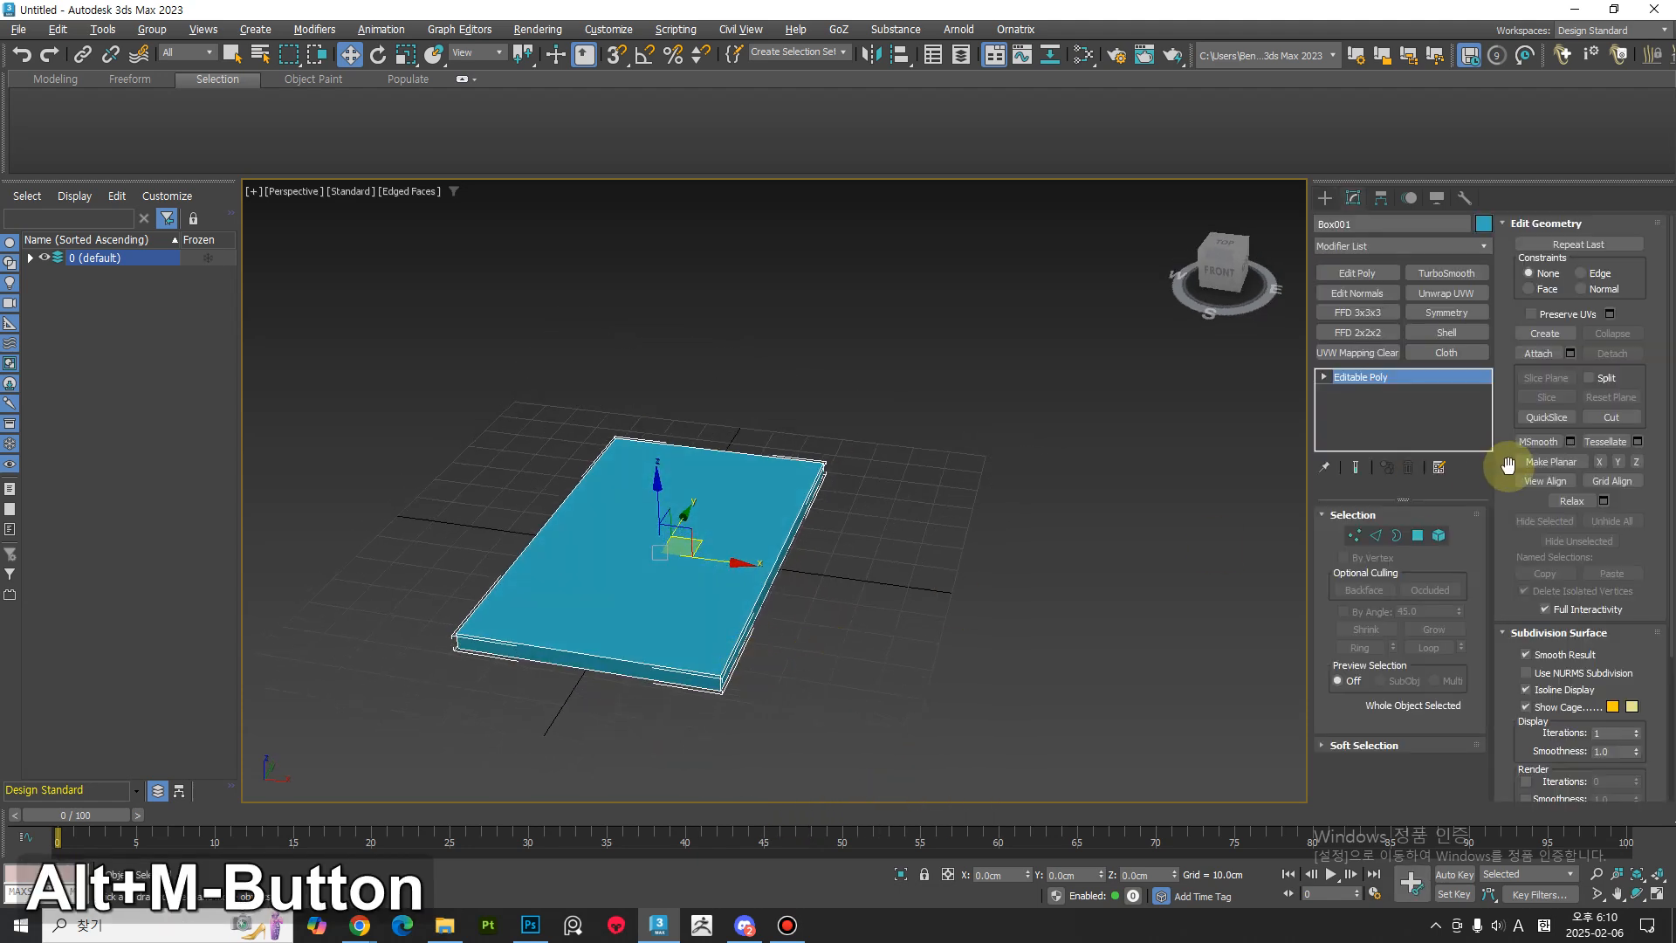
middle_click_drag(983, 516, 875, 628)
At edge level, select the ring of four edges that run across the box's width.
key("2")
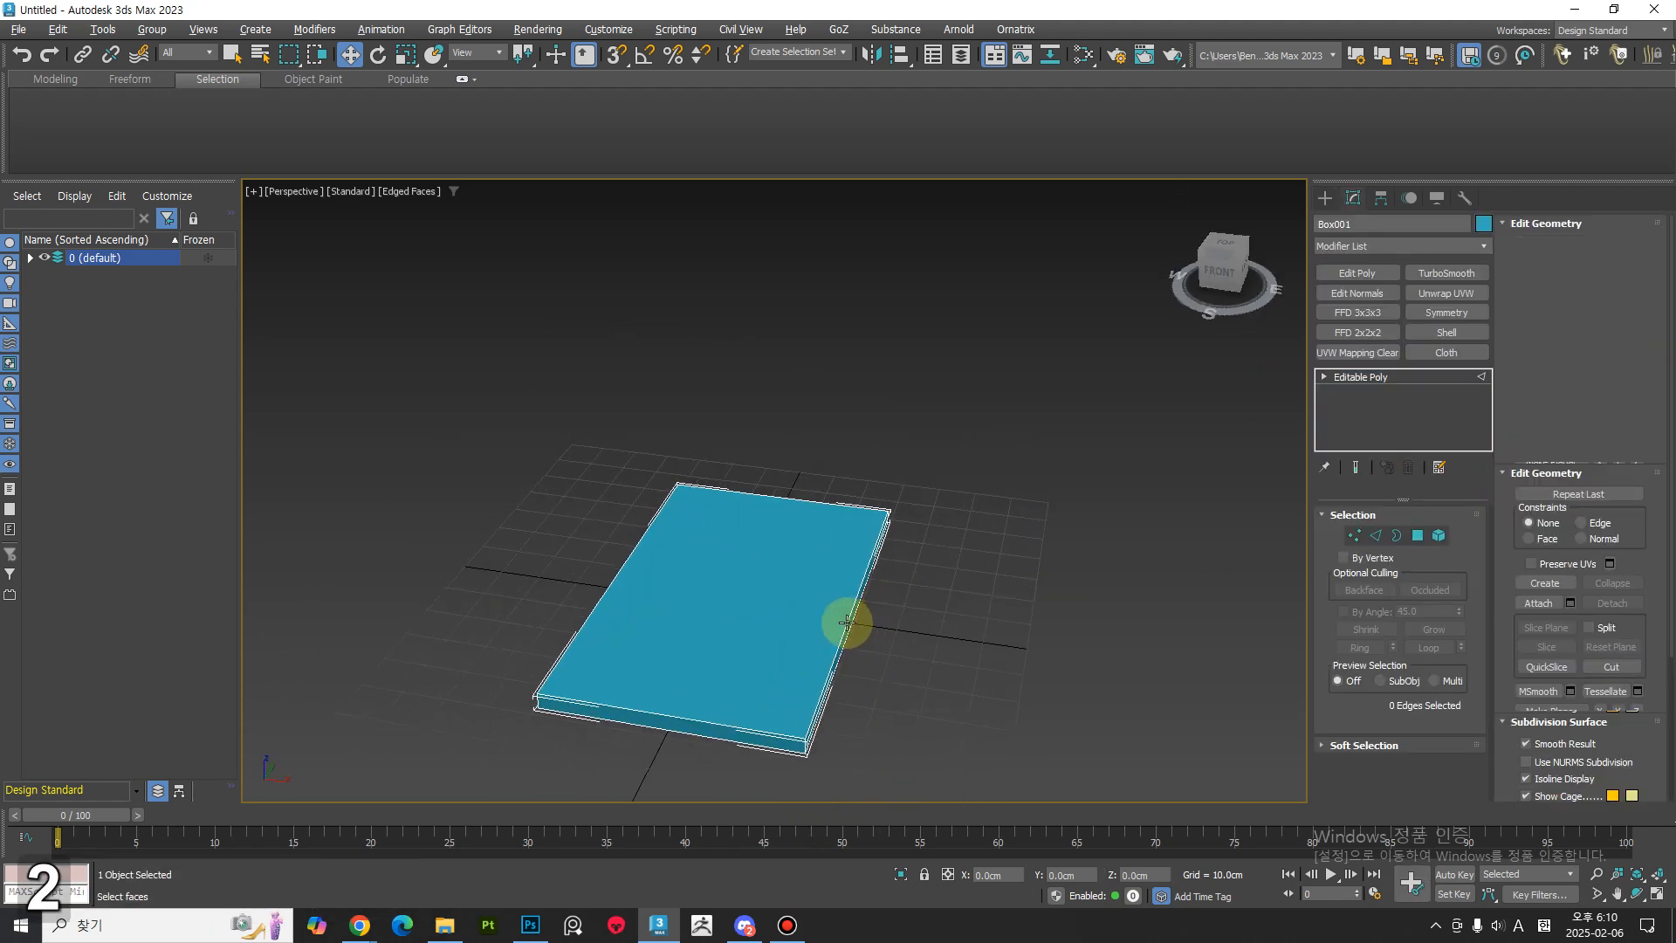
key("q")
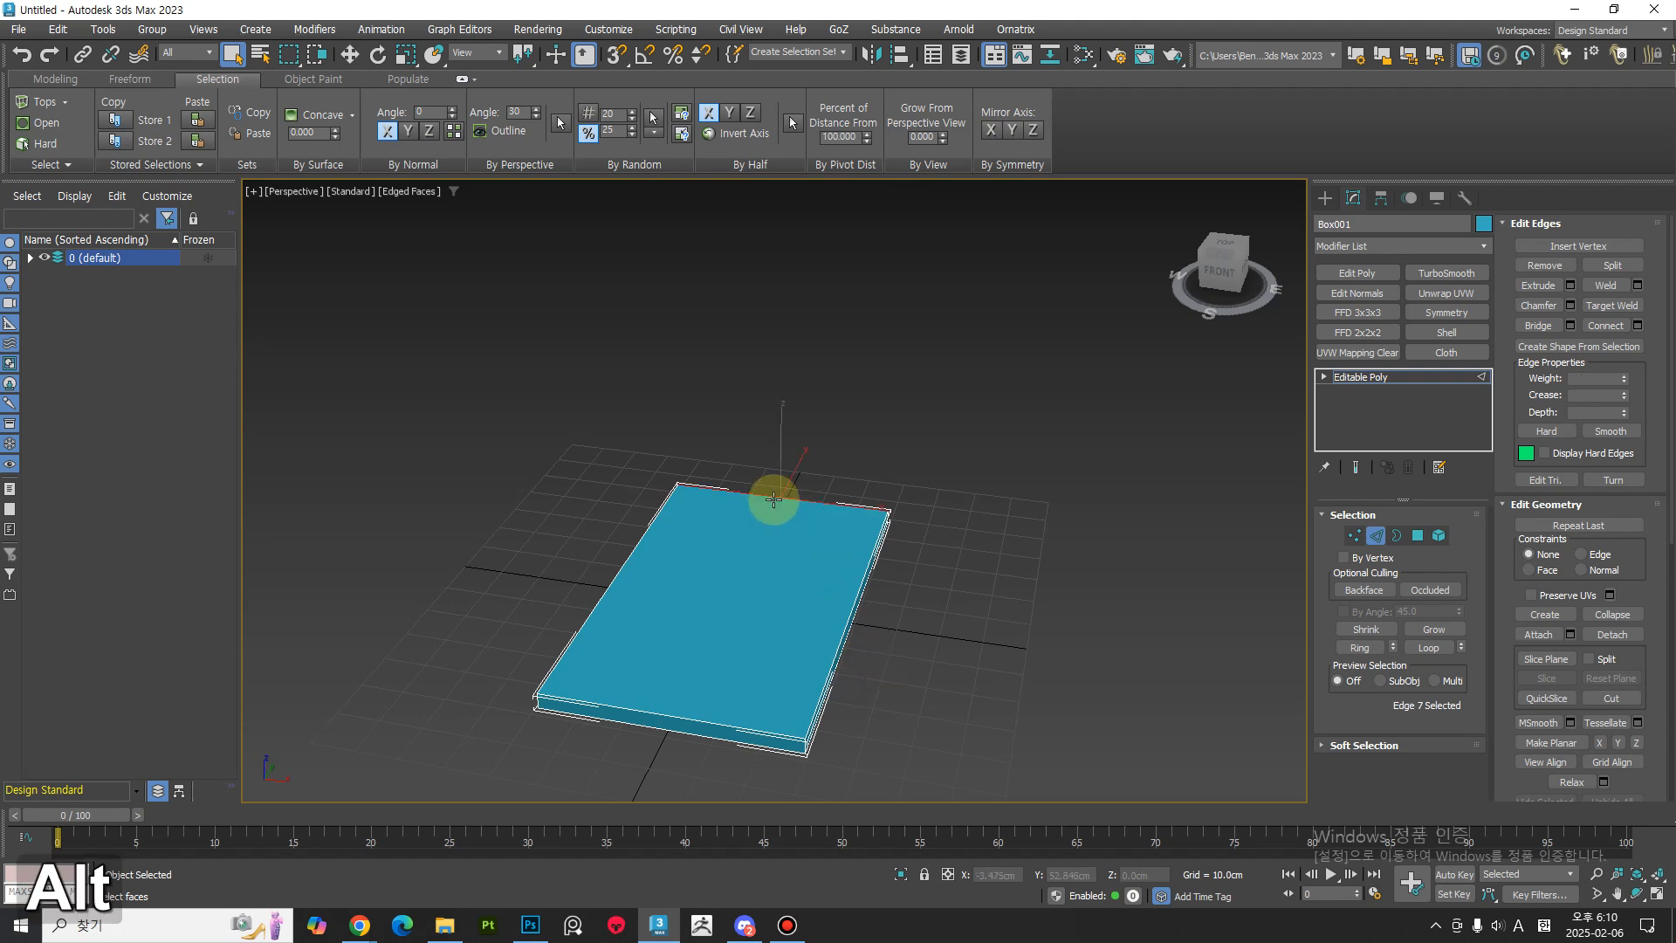
key("alt+r")
key("ctrl+shift+e")
mouse_move(906, 563)
middle_mouse_down()
mouse_move(924, 590)
mouse_move(890, 592)
middle_mouse_up()
key("ctrl+z")
left_click(969, 559)
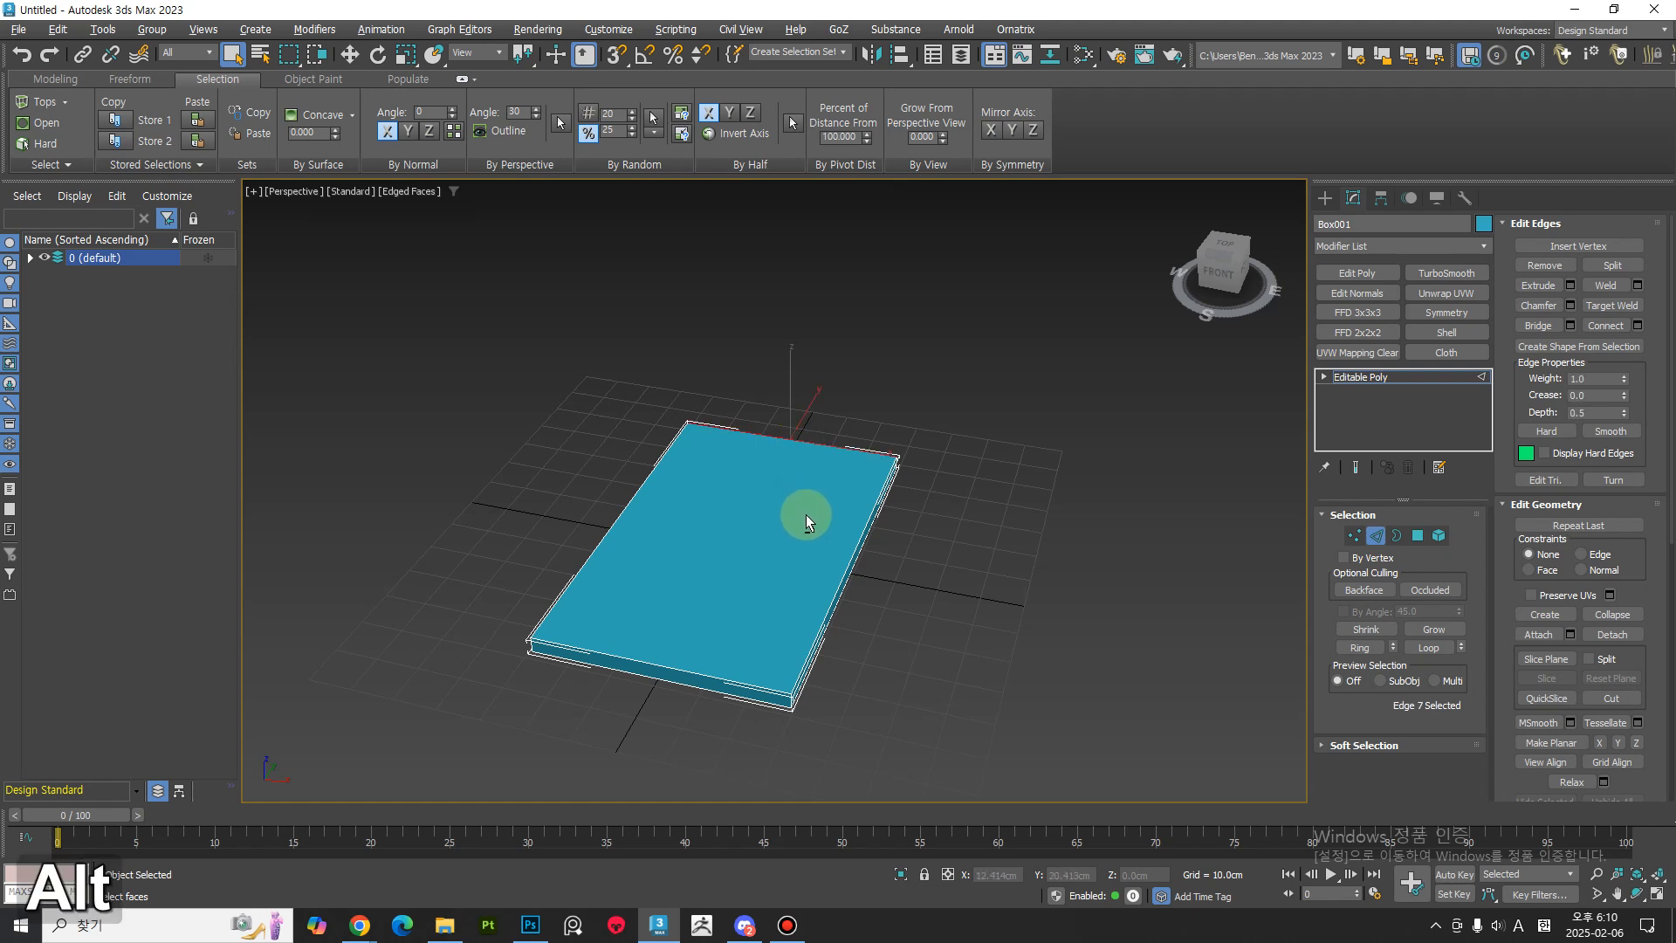
key("alt+r")
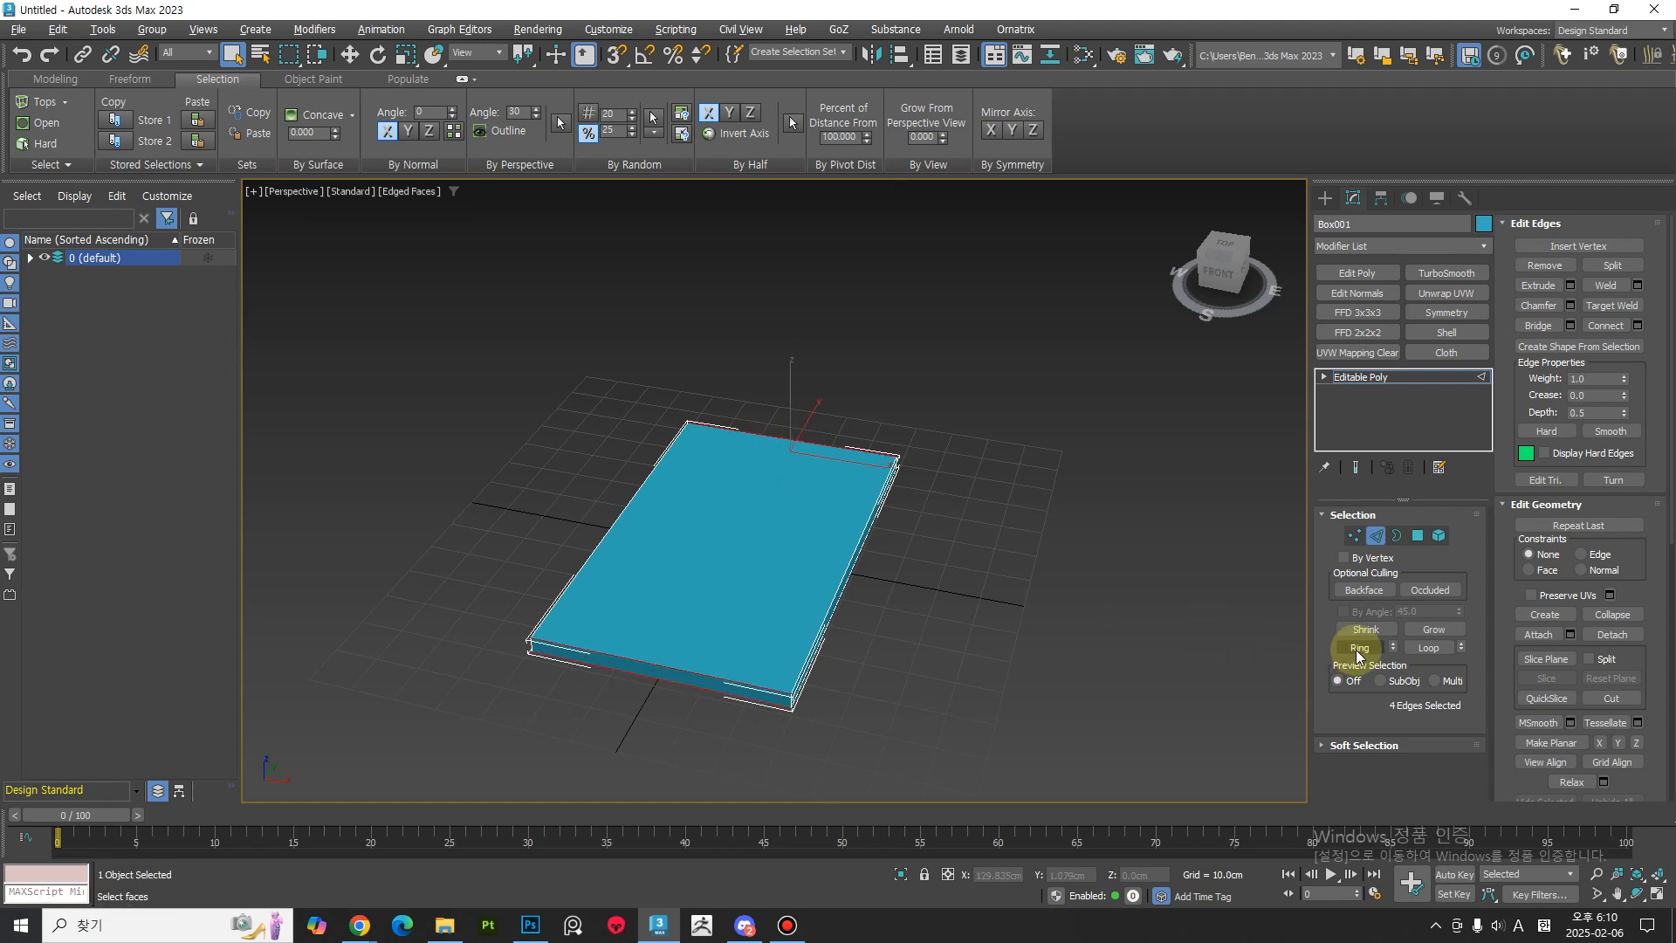
Try connecting the selected edge ring with one segment and with three segments, undoing or cancelling each attempt.
left_click(1573, 332)
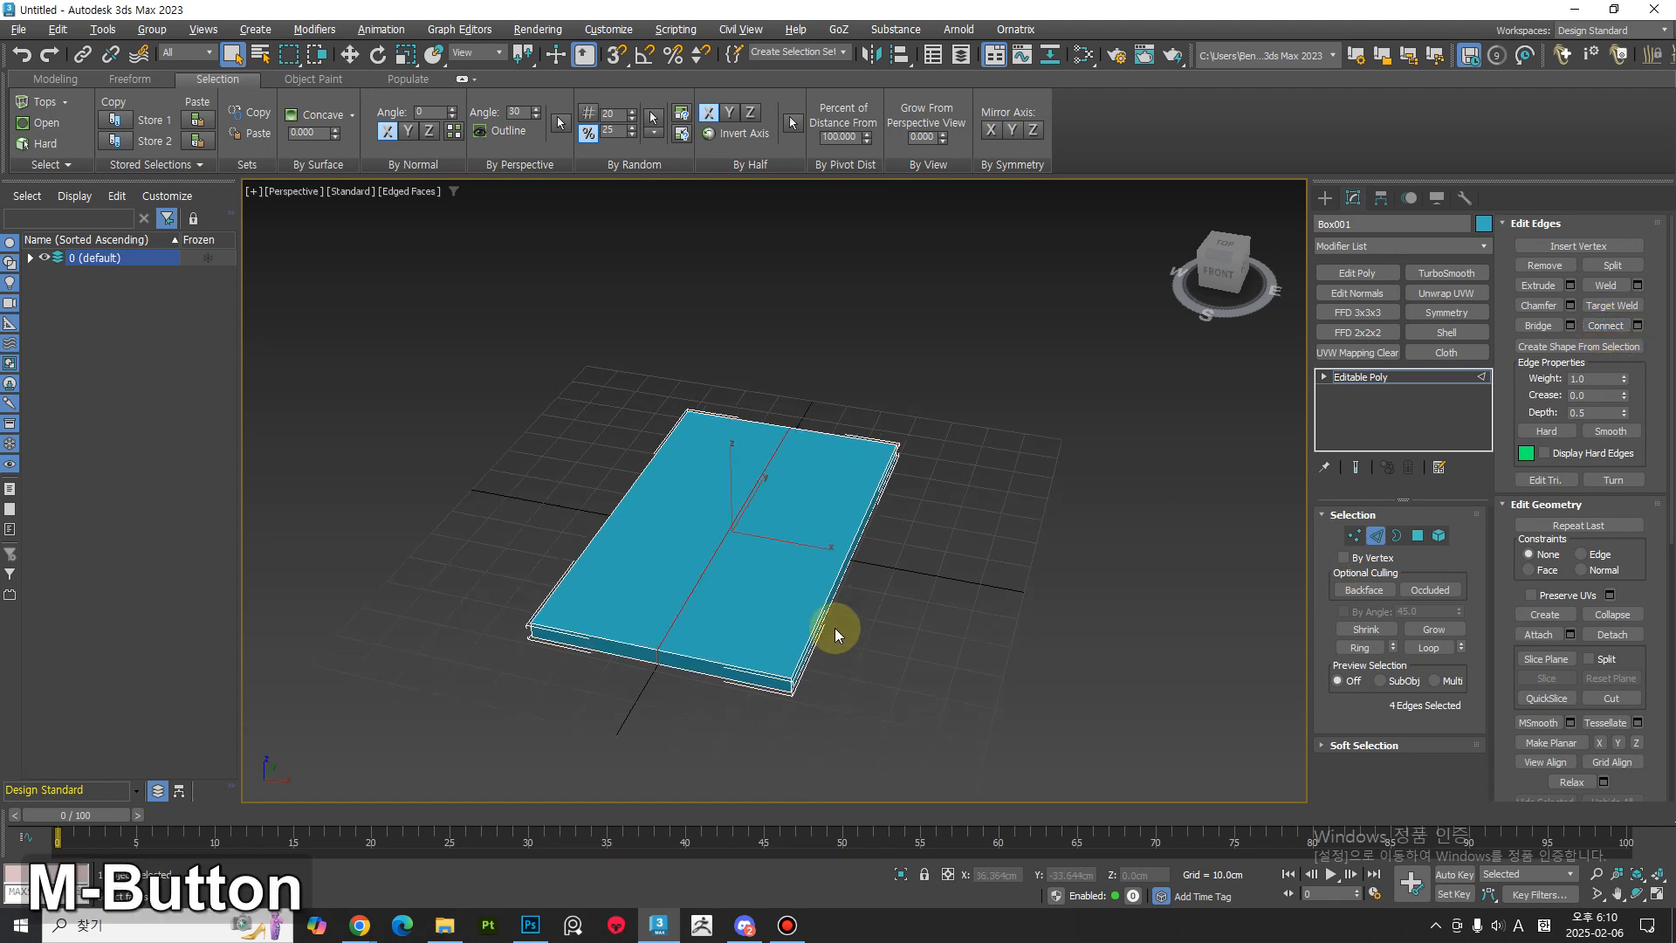
middle_click_drag(834, 627, 825, 660, "alt")
key("ctrl+z")
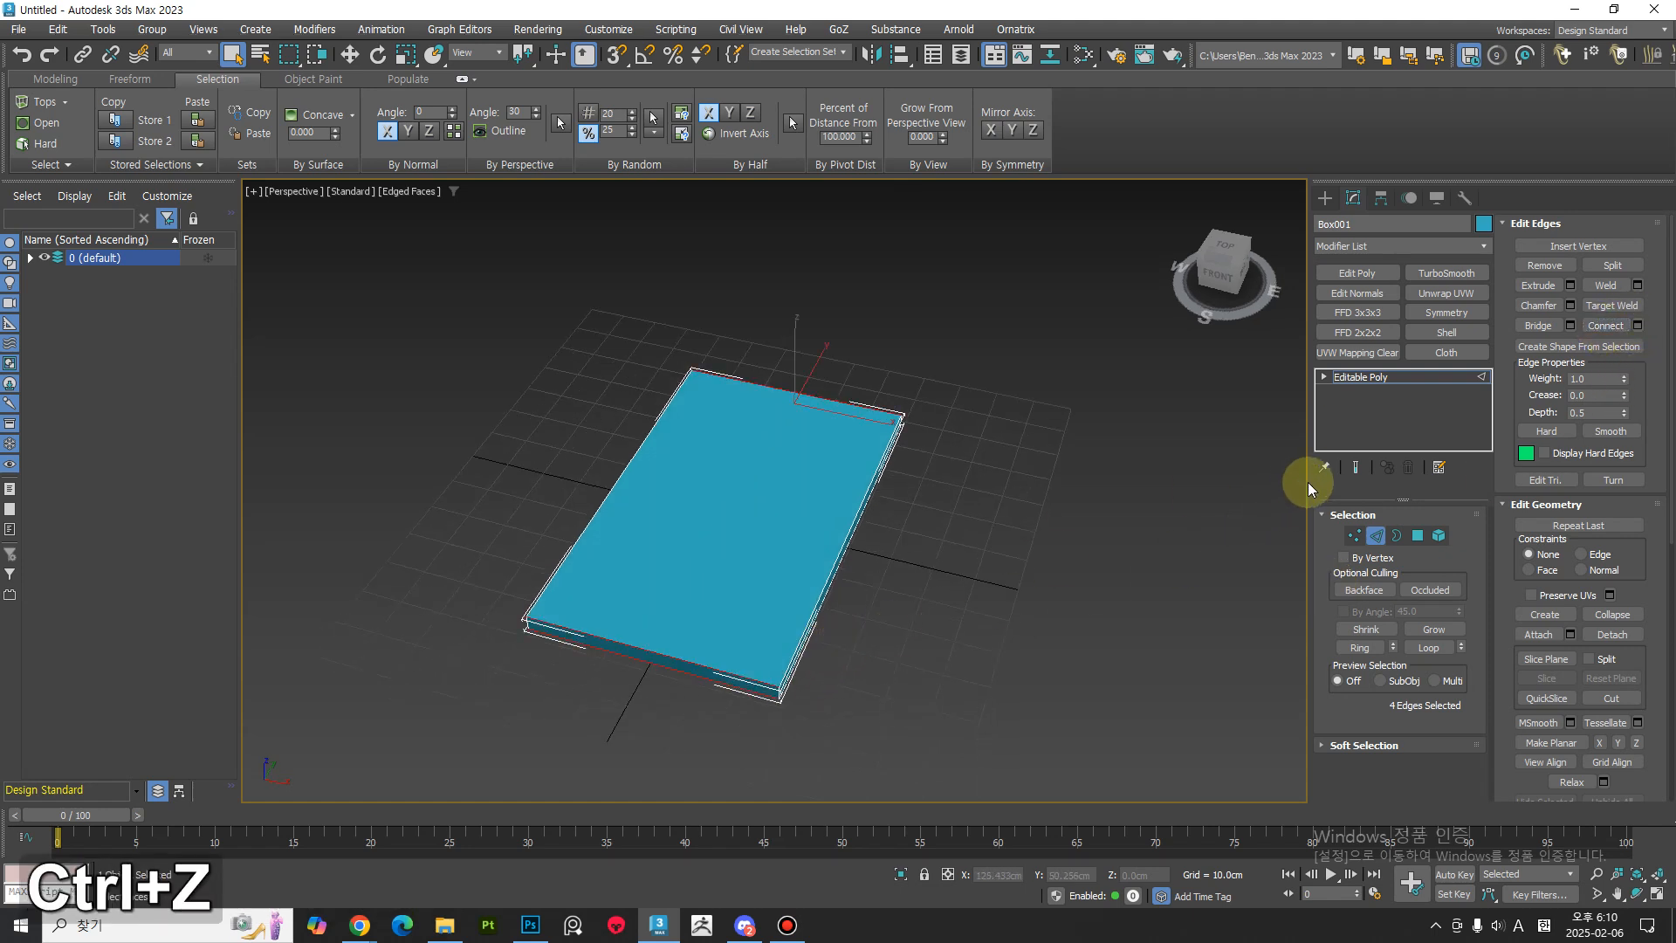
left_click(1638, 325)
left_click(787, 497)
left_click(787, 497)
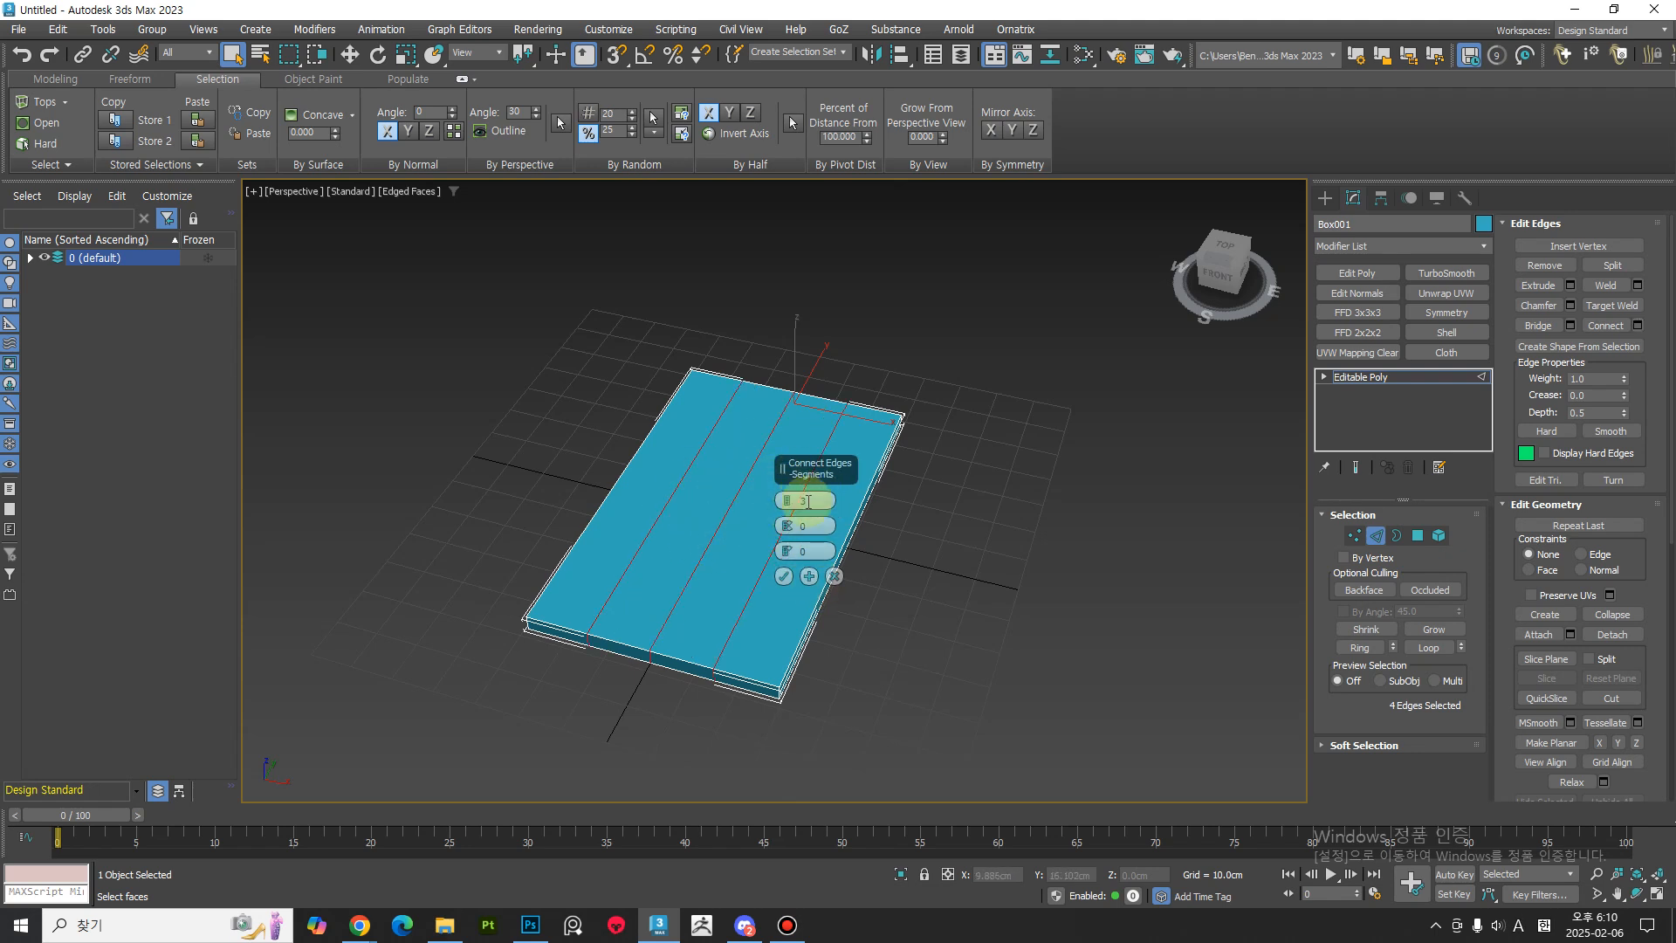
left_click(835, 578)
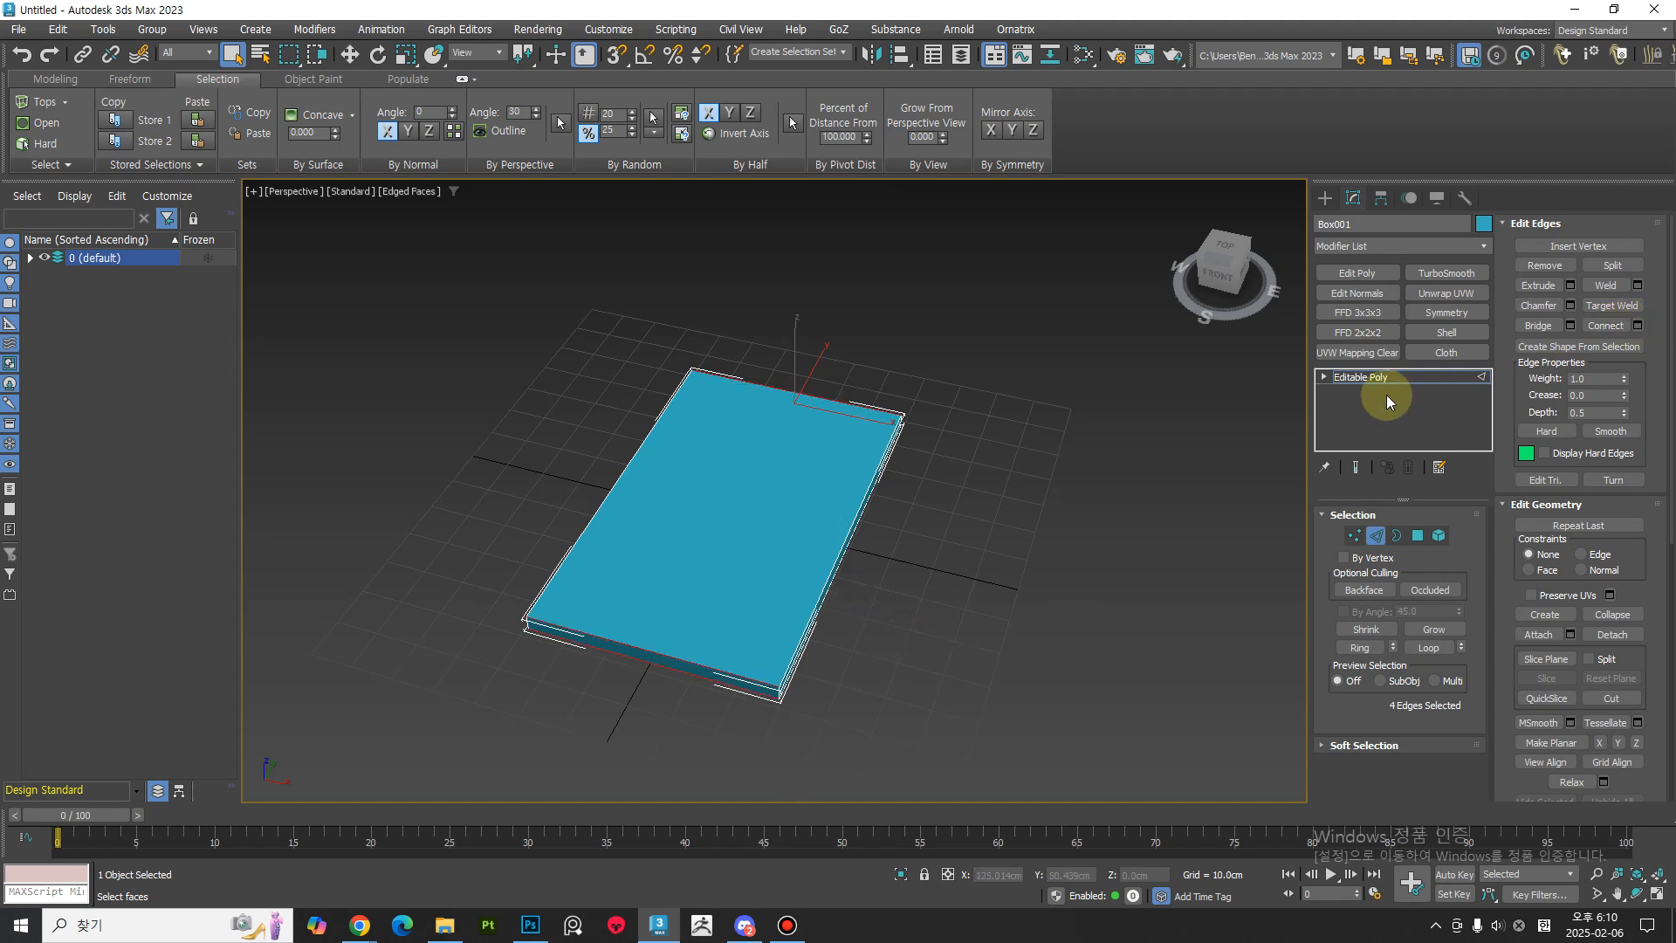
key("ctrl+shift+e")
key("ctrl+z")
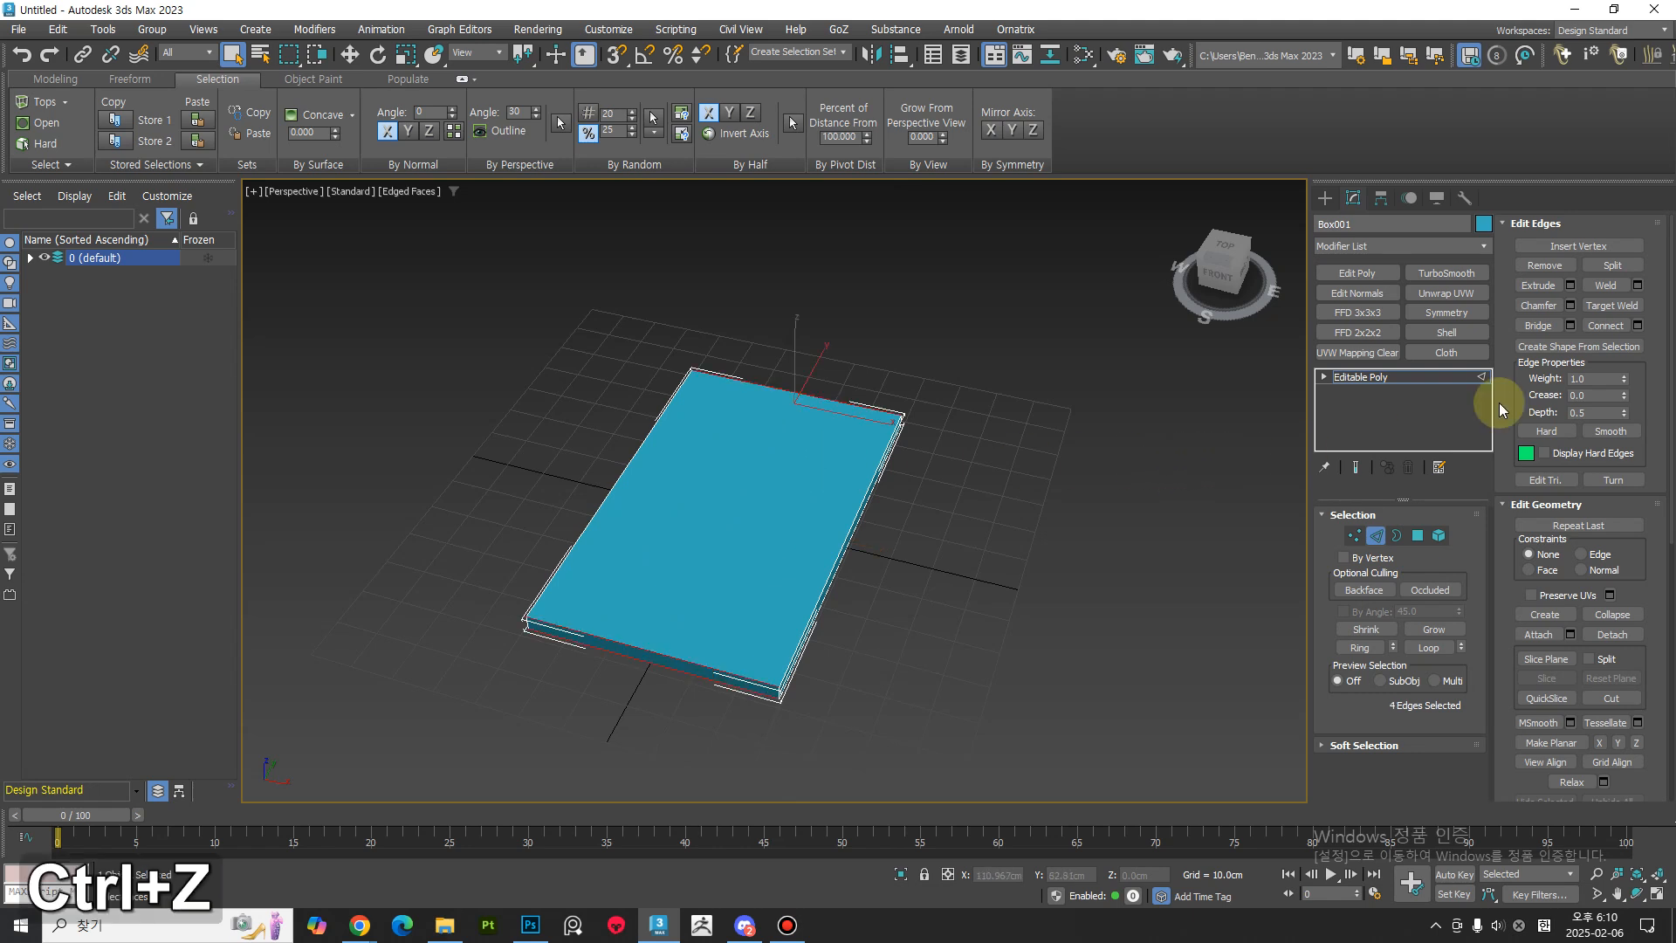
Connect the selected edge ring with one segment to add a centre loop along the box's length.
left_click(1637, 324)
left_click_drag(768, 500, 785, 568)
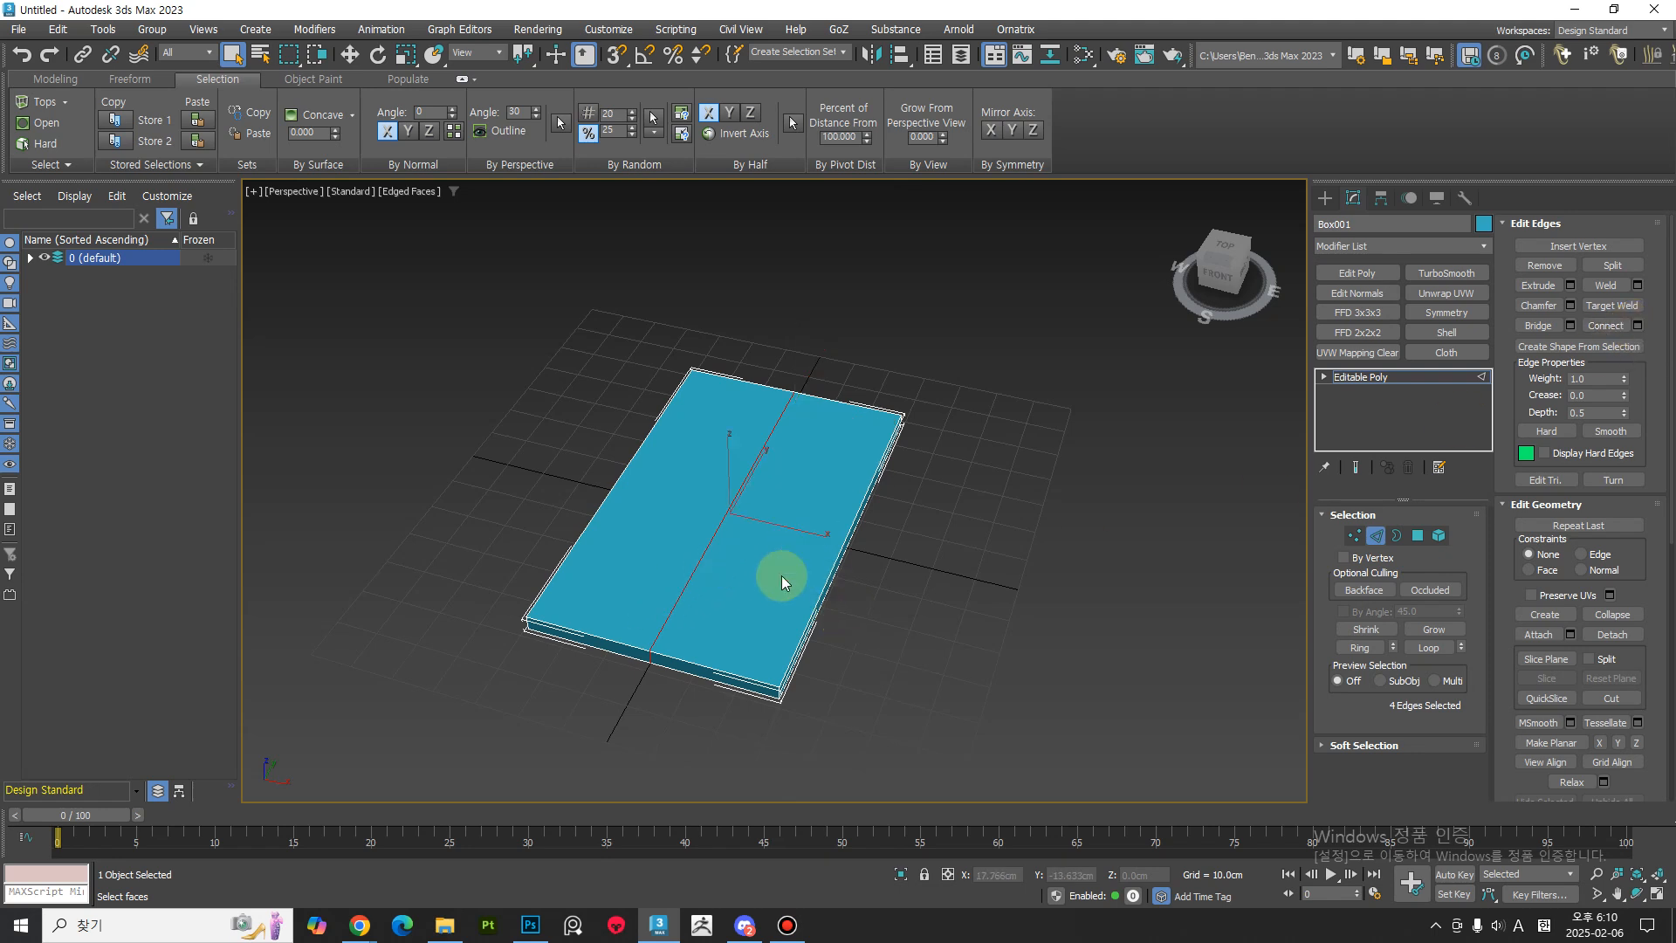
left_click(783, 577)
middle_click_drag(852, 622, 895, 599)
middle_click_drag(876, 672, 727, 580, "alt")
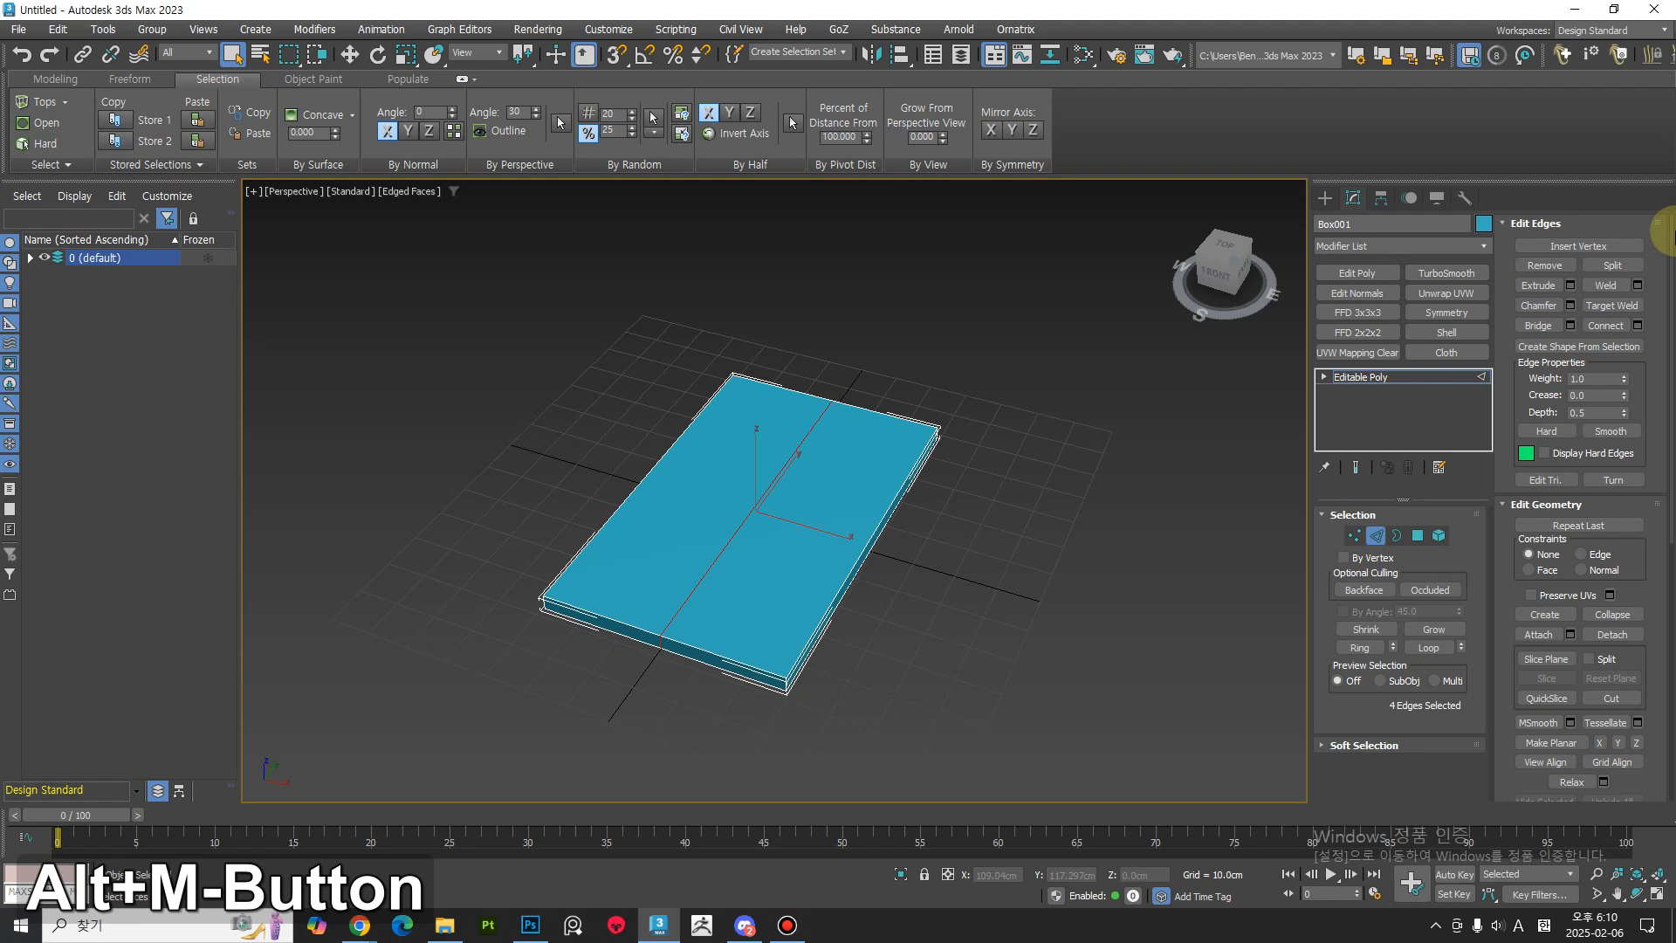
Split the mesh along the new centre edge loop and clear the edge selection.
left_click(1614, 265)
middle_click_drag(985, 593, 992, 581)
left_click(784, 567)
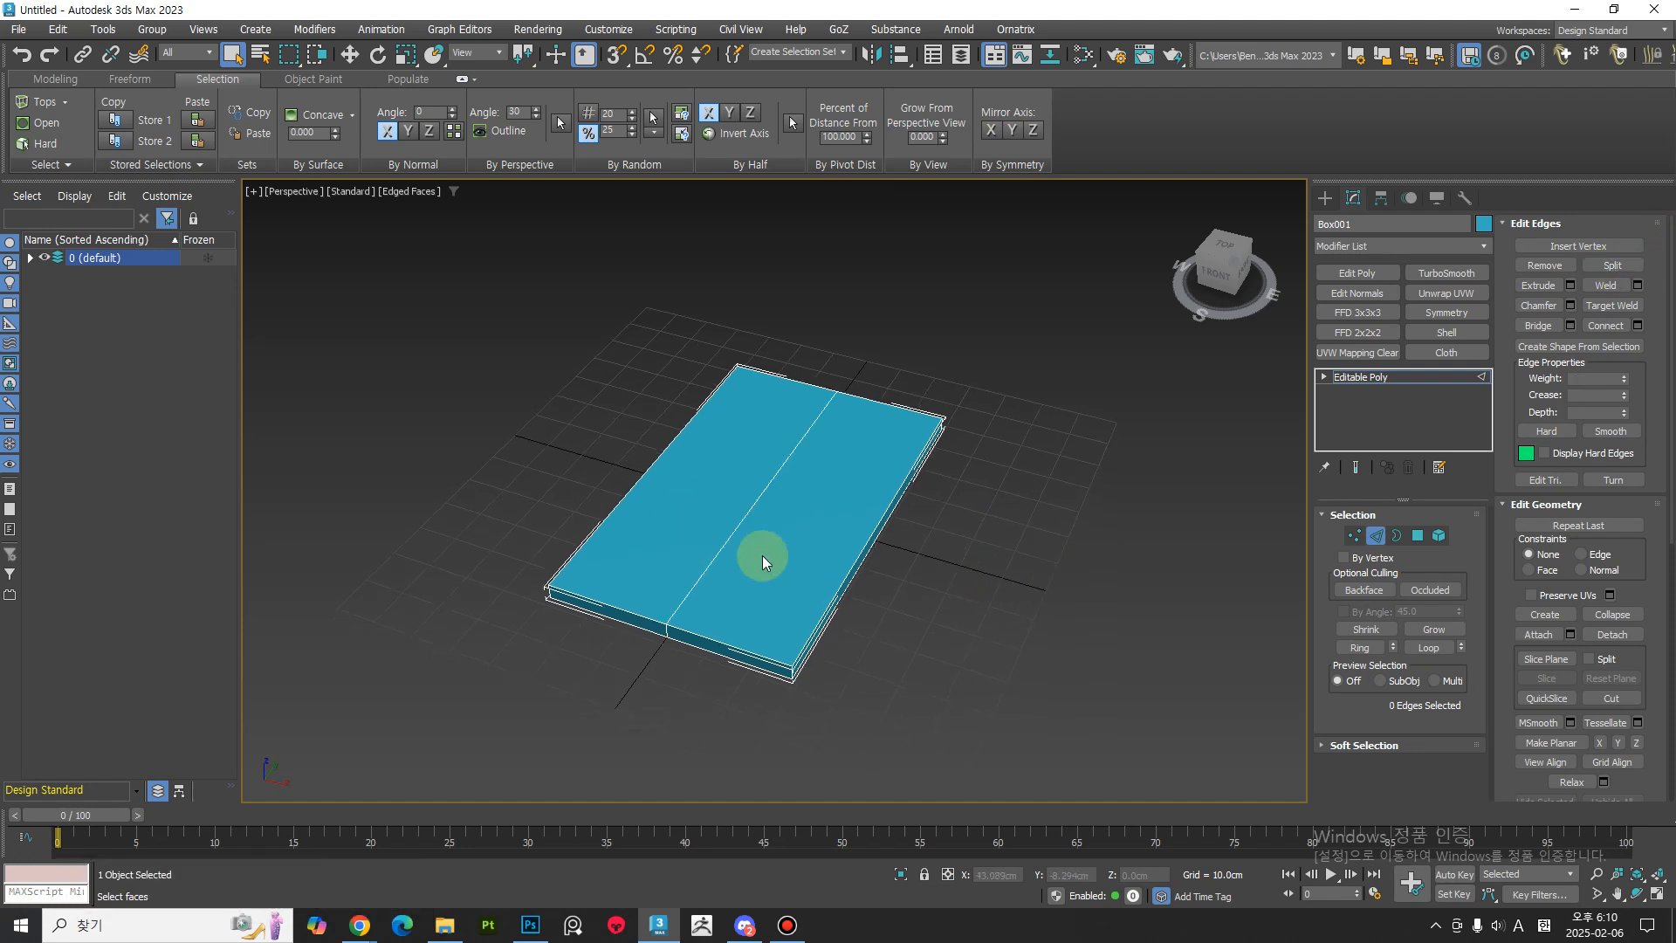
At element level, check that the two halves select separately and delete the half on the negative X side.
key("5")
left_click(714, 505)
left_click(817, 518)
left_click(688, 494)
left_click(827, 526)
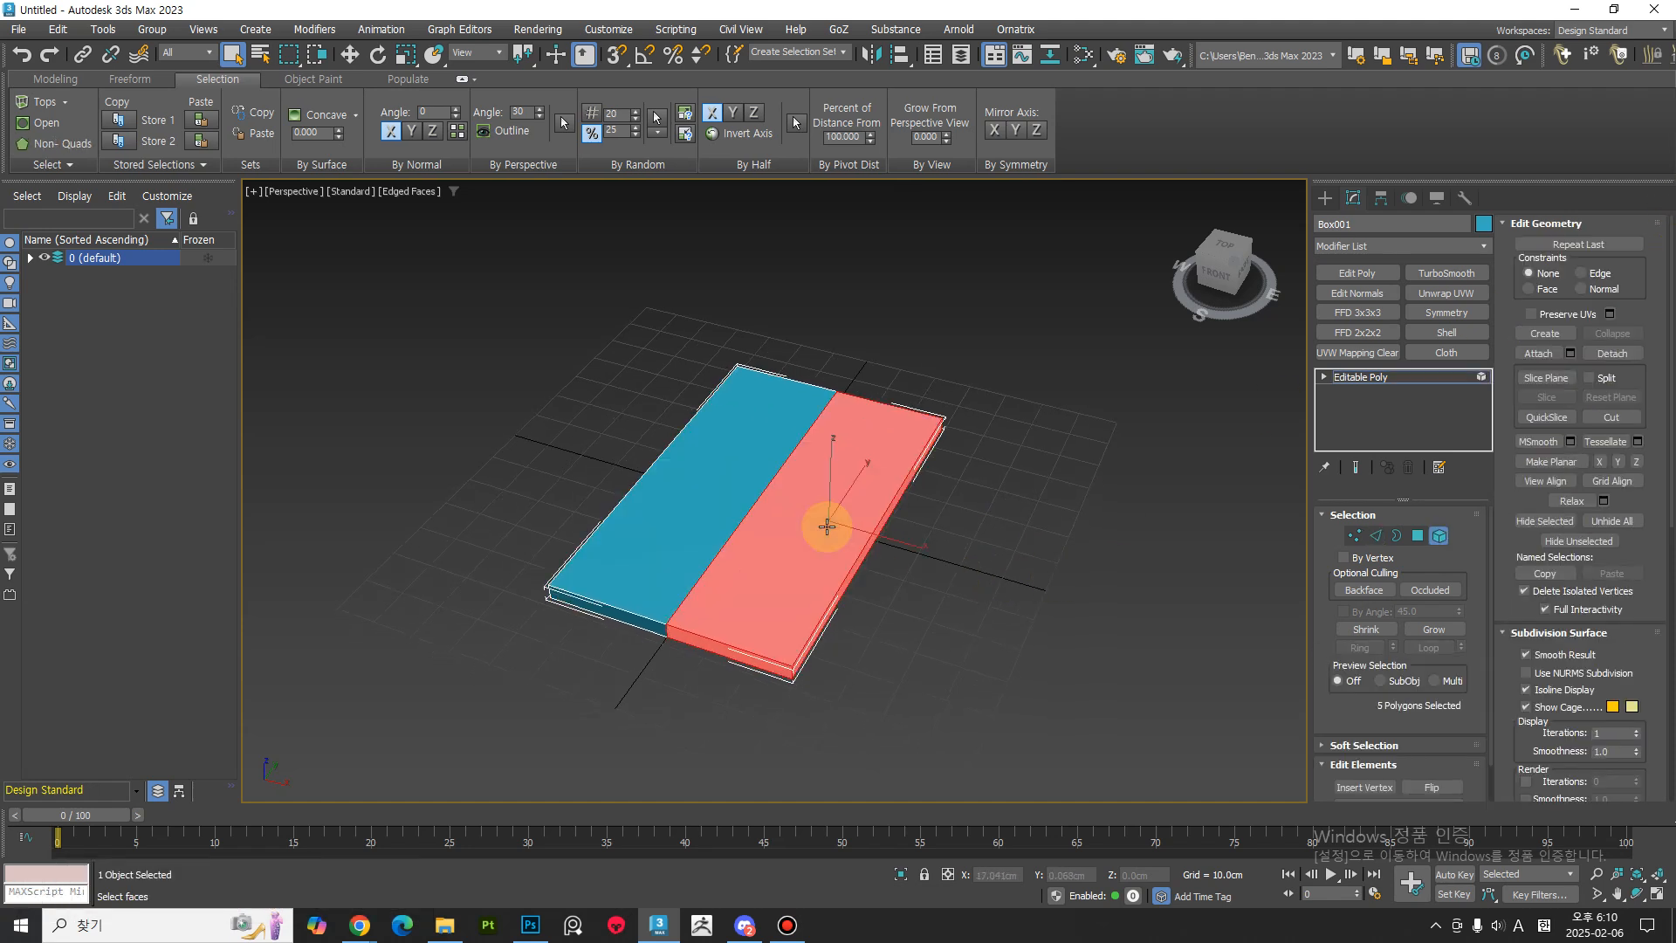
left_click(730, 497)
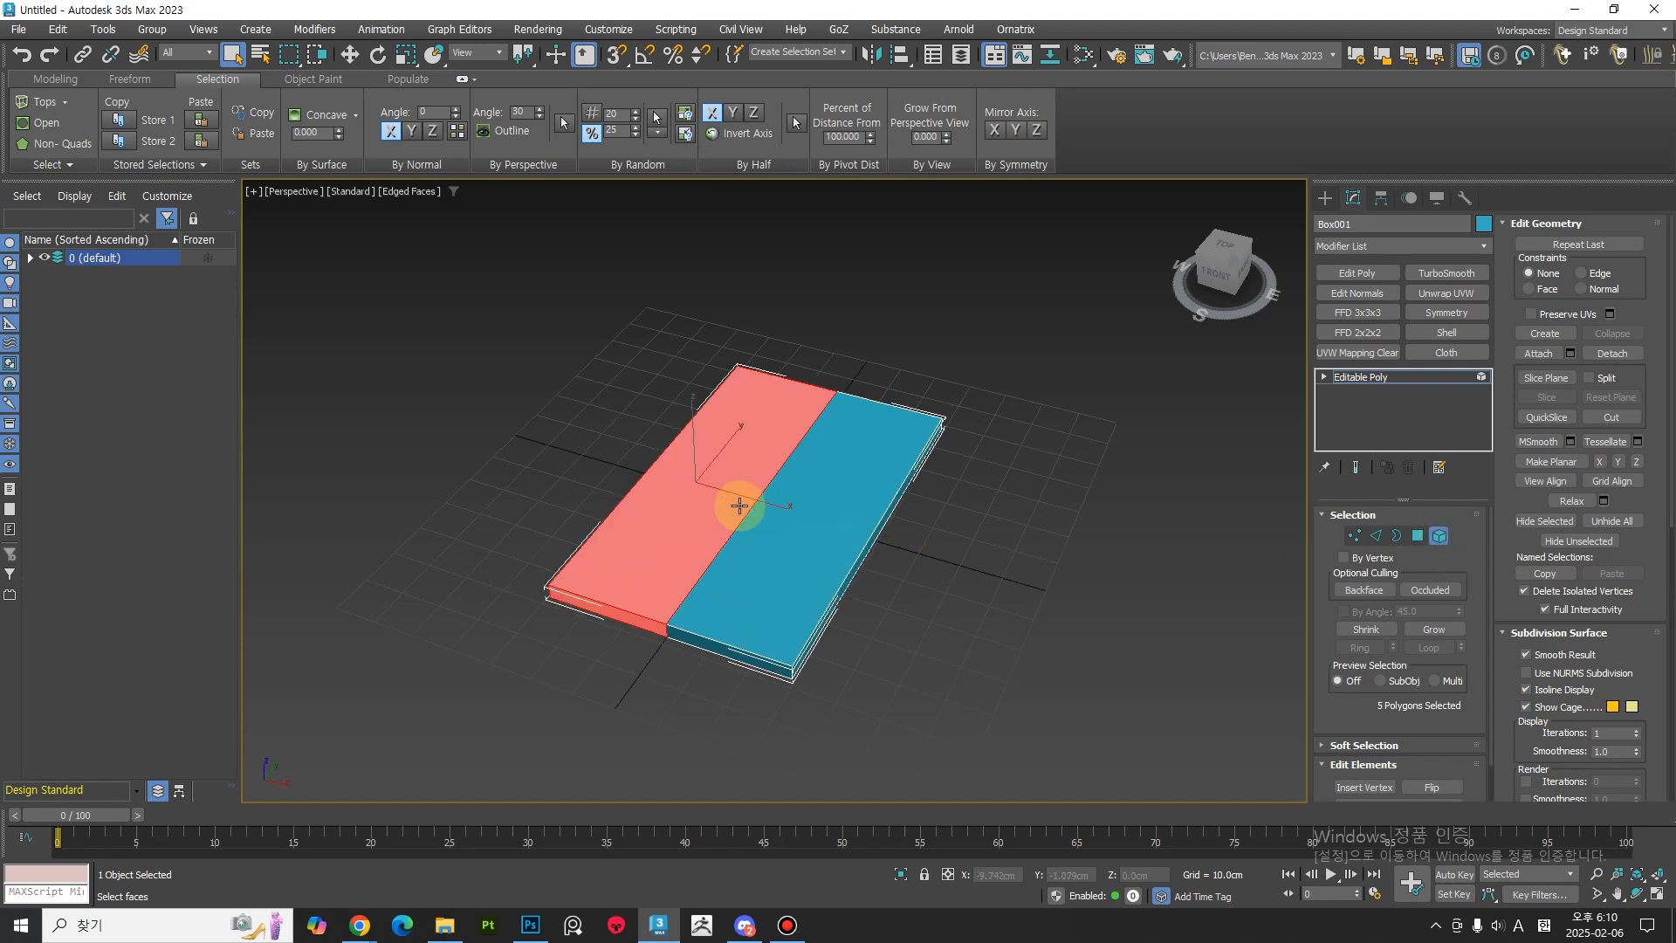
middle_click_drag(969, 680, 1165, 407, "alt")
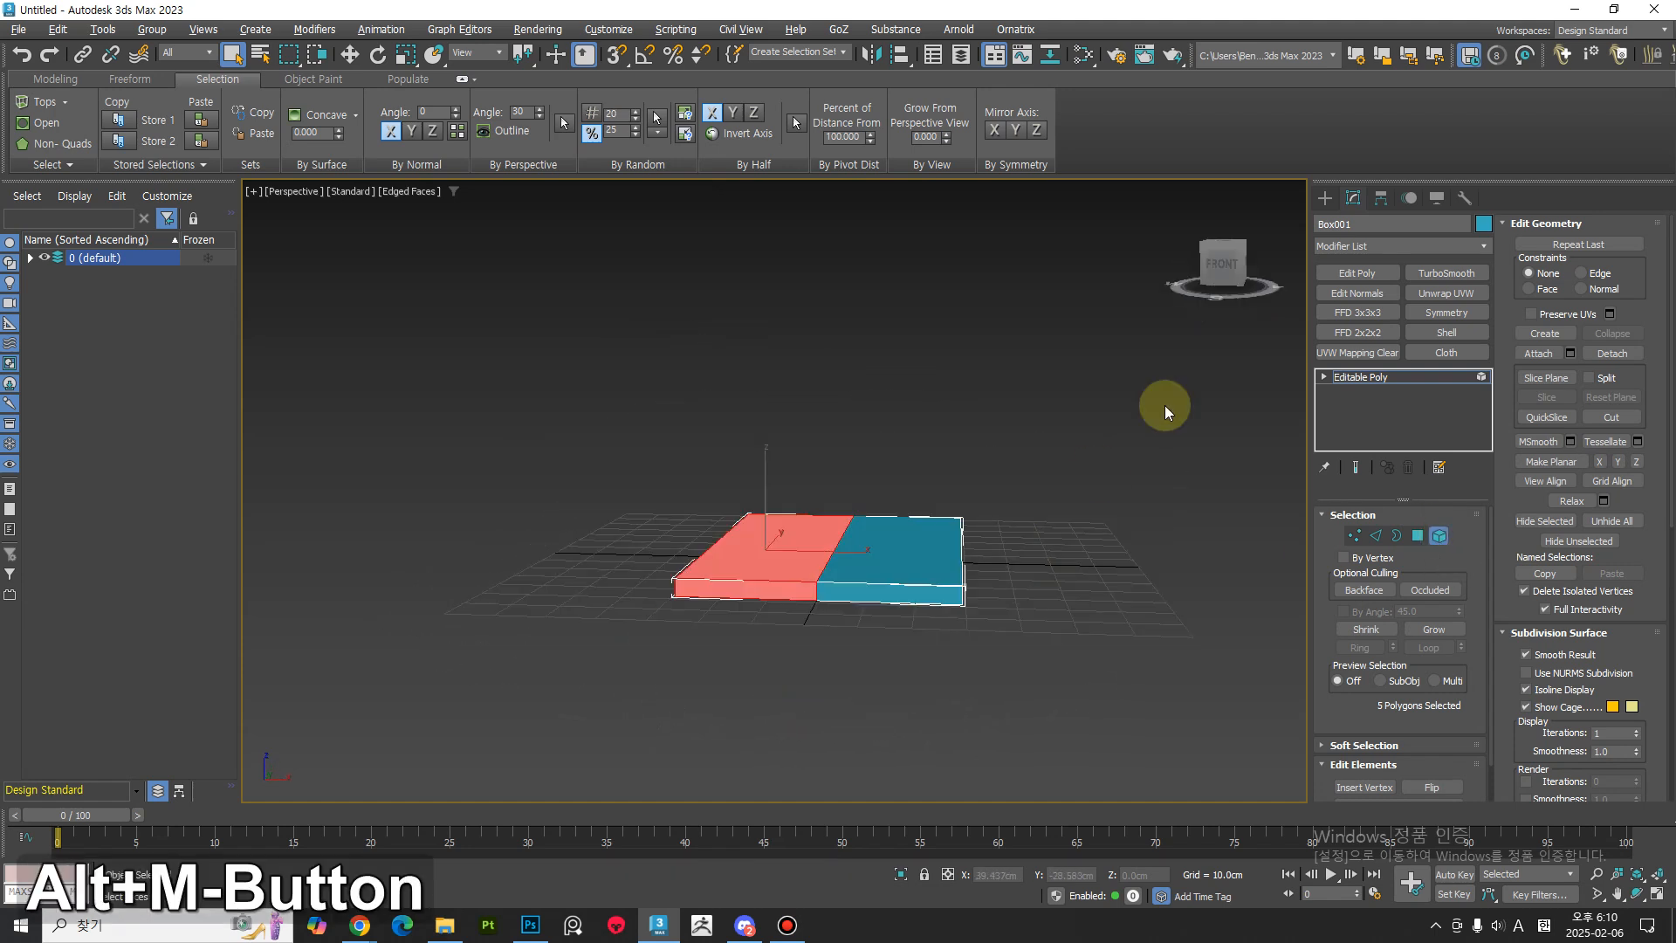
left_click(1221, 268)
middle_click_drag(1039, 524, 767, 569, "alt")
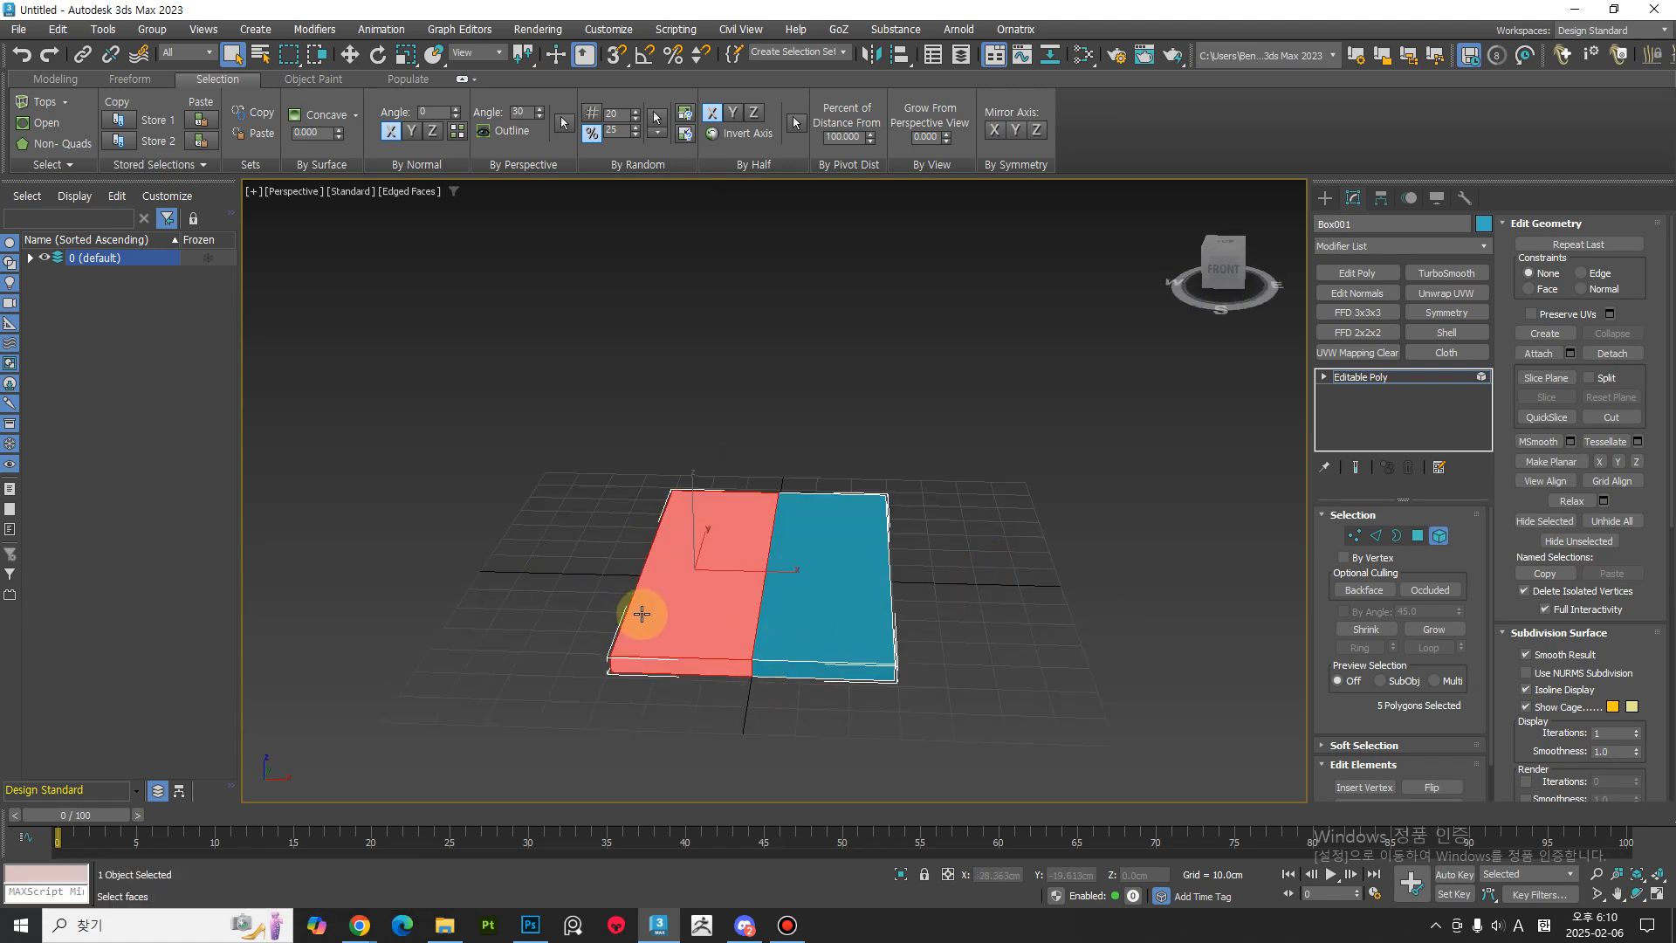
key("Delete")
middle_click_drag(894, 777, 1049, 709, "alt")
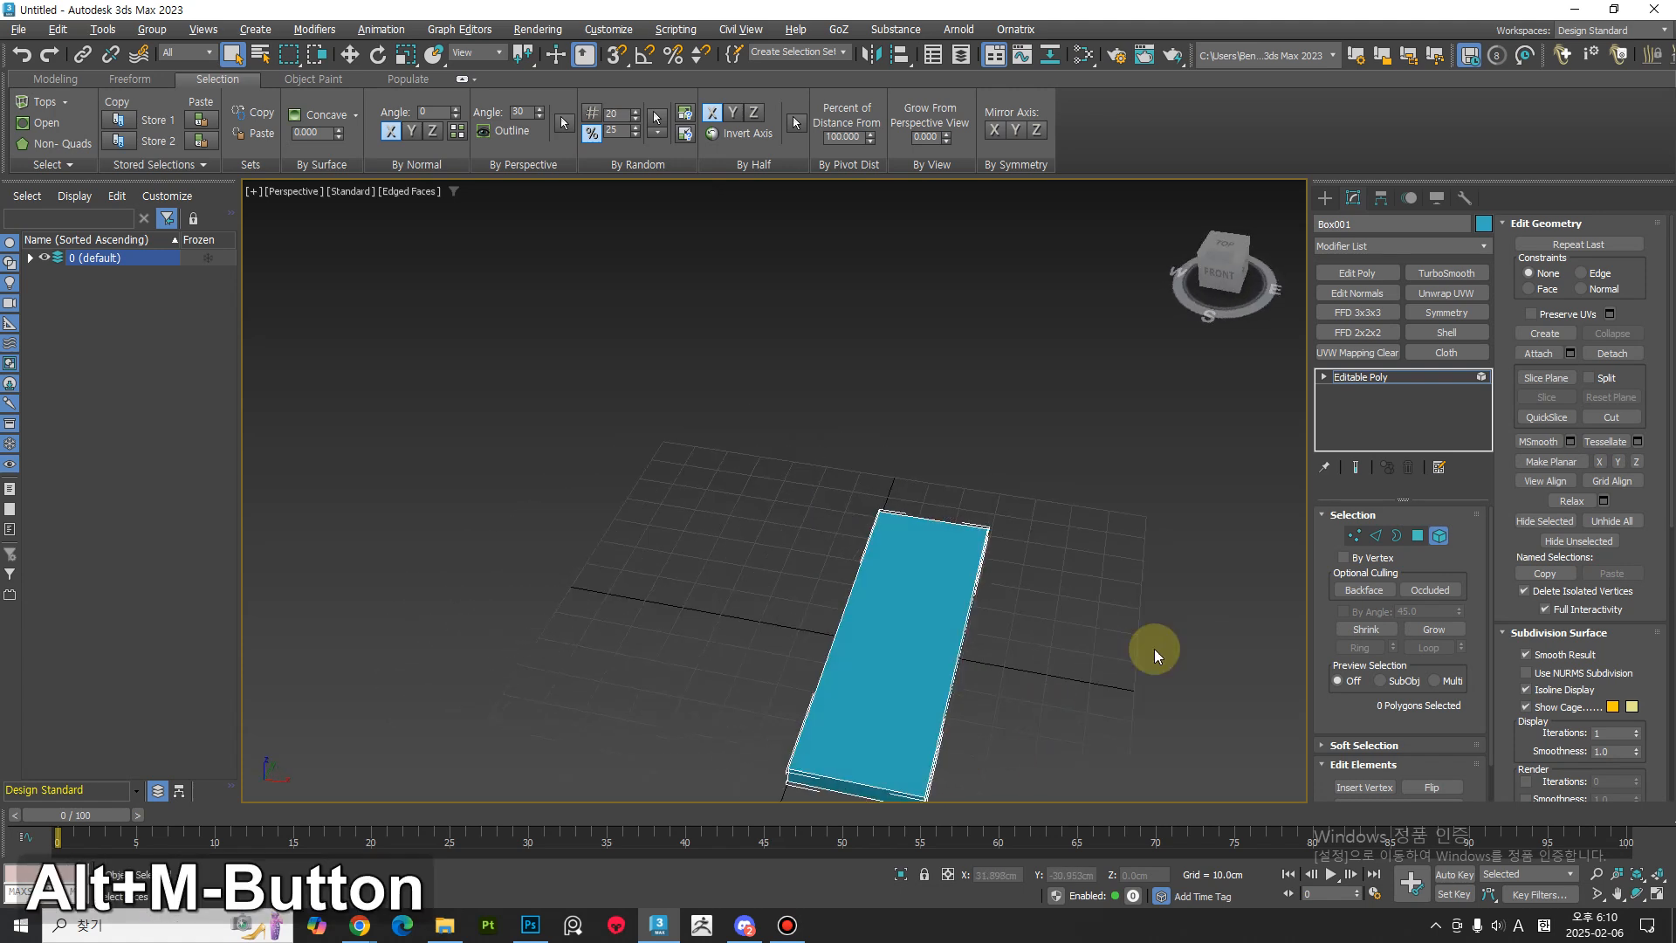
left_click(1421, 540)
Add a Symmetry modifier to the remaining half and mirror it across the X axis.
middle_click_drag(898, 628, 1059, 483, "alt")
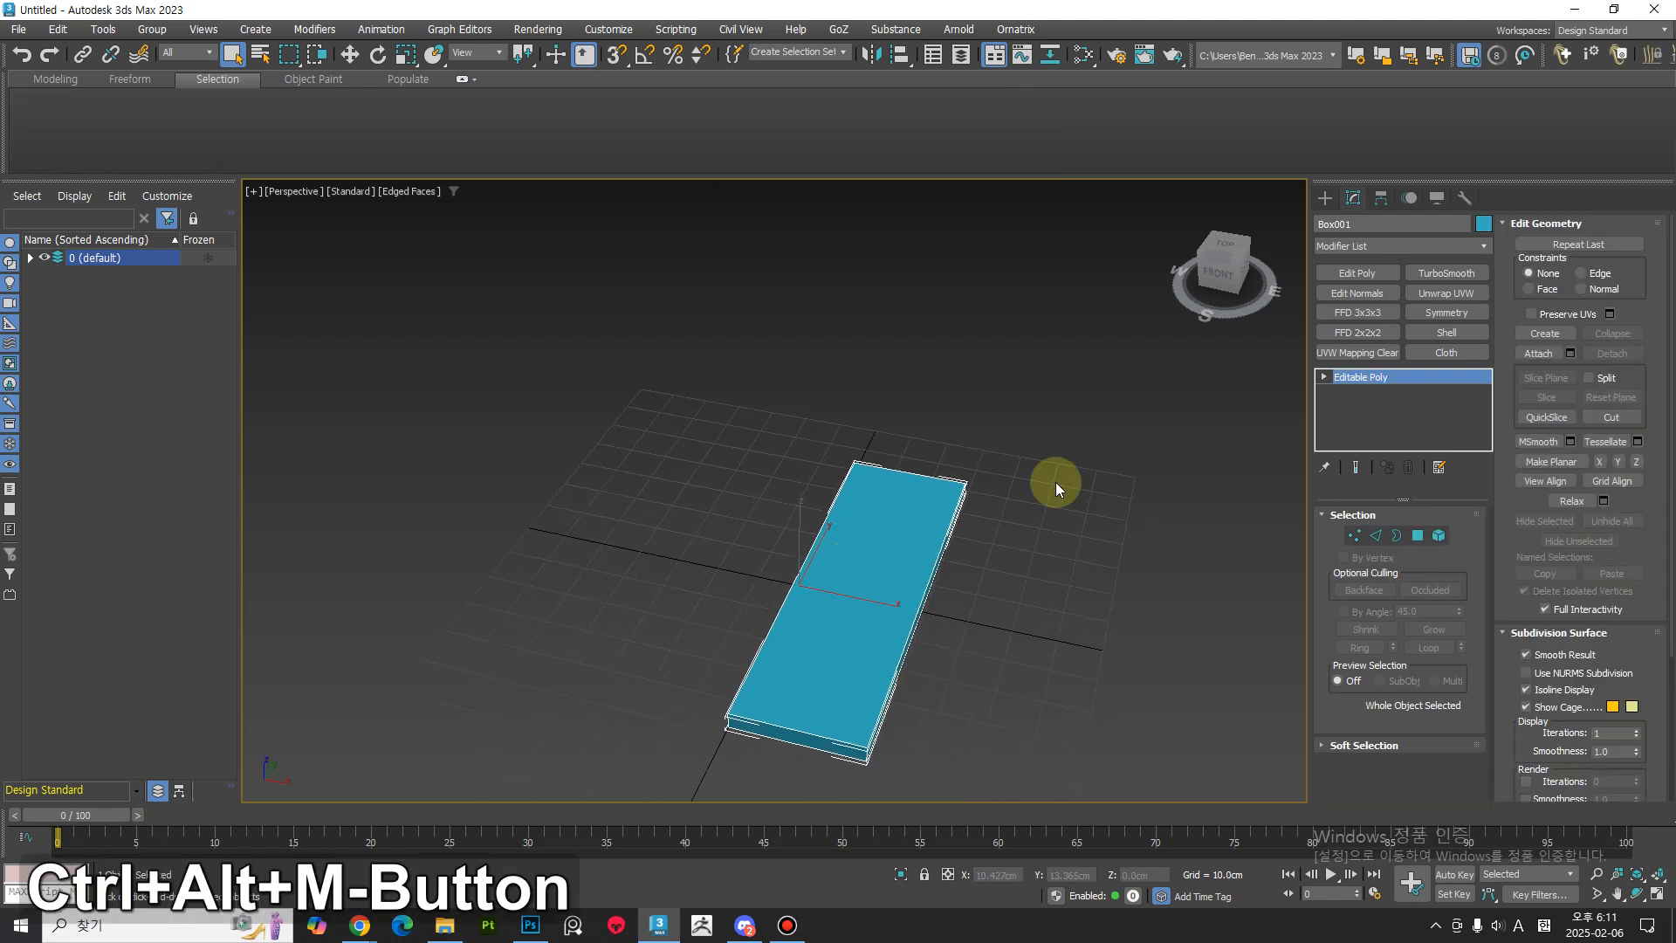
left_click(1349, 247)
scroll(1484, 585, "down", 15)
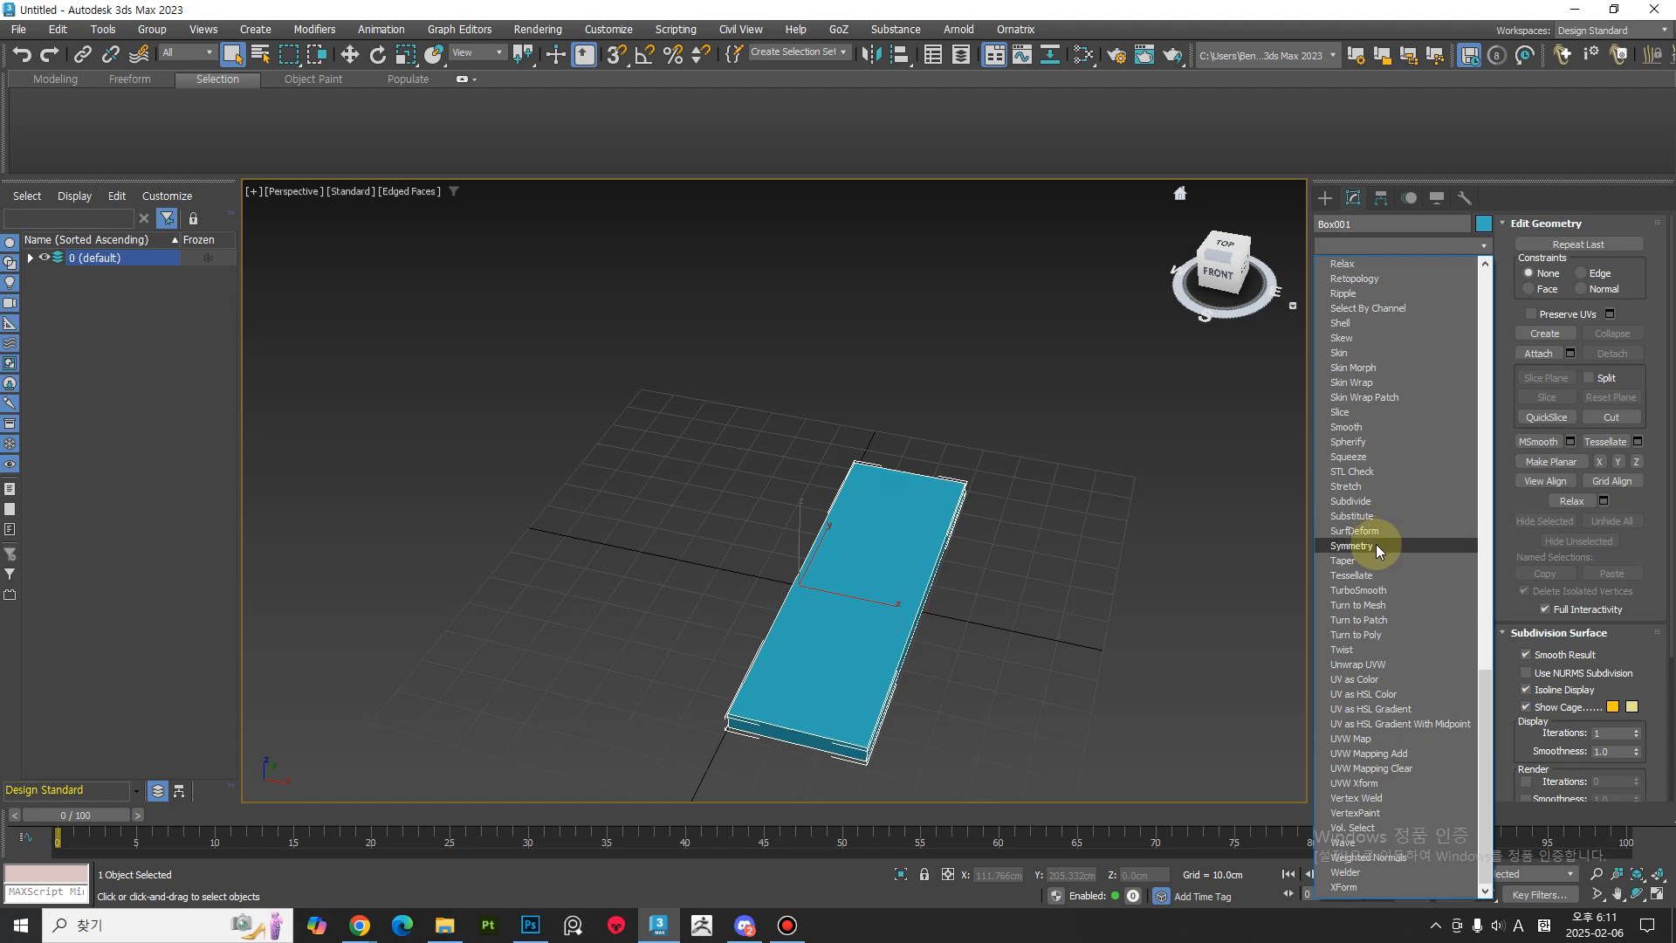
left_click(1375, 546)
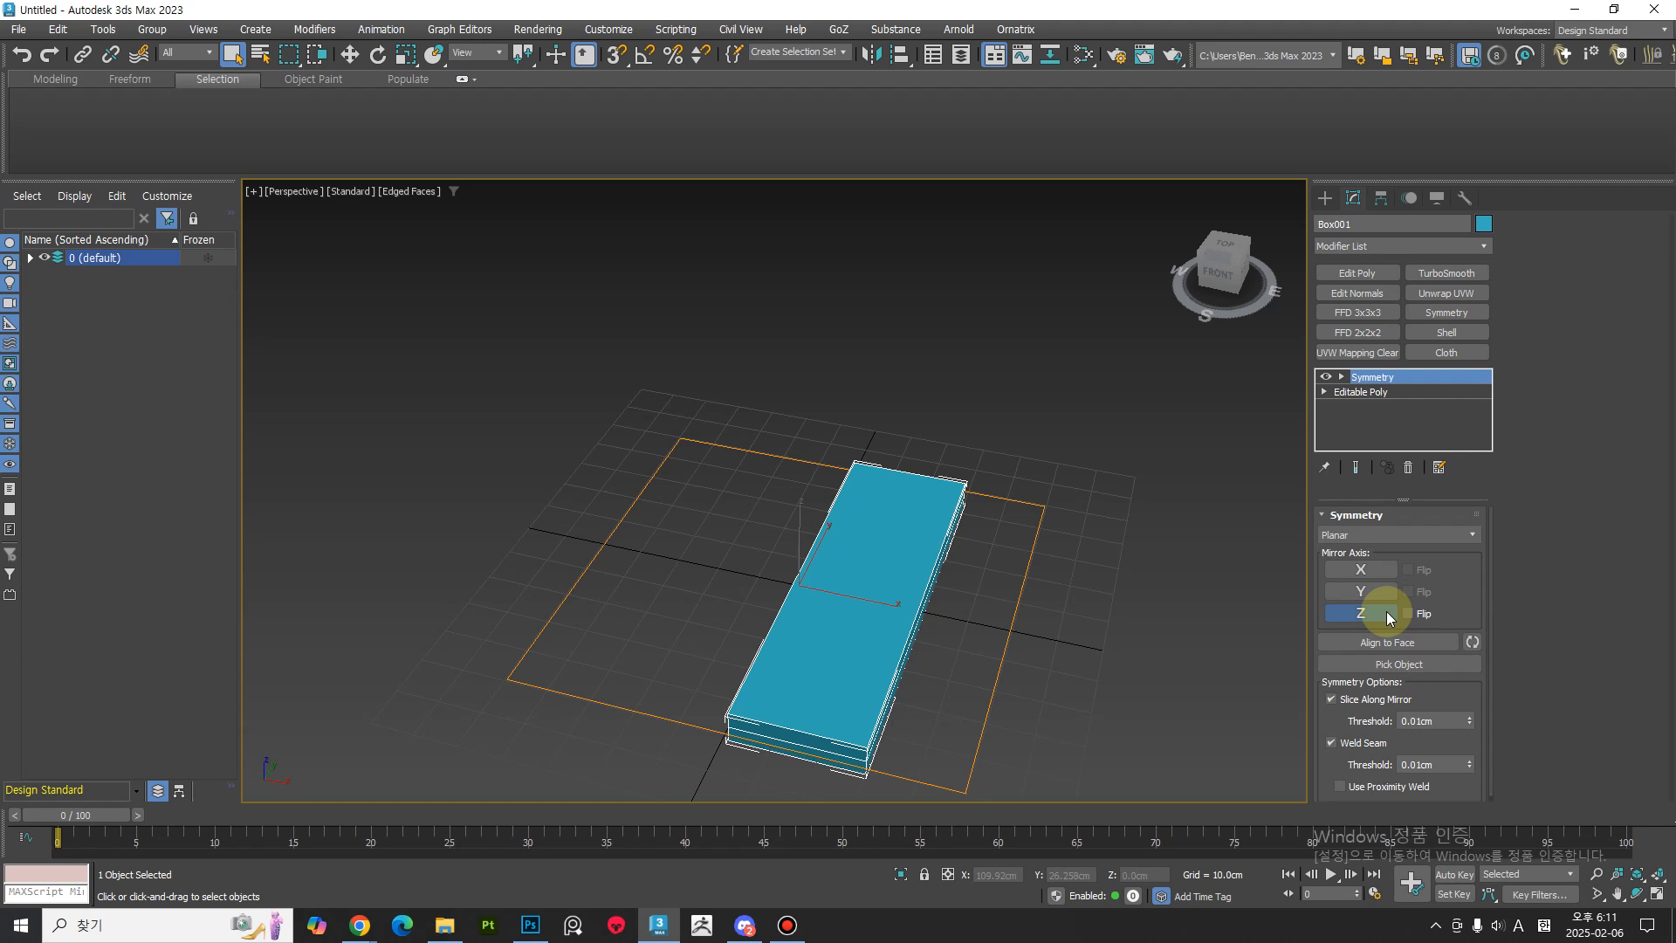
left_click(1383, 573)
middle_click_drag(1030, 644, 1516, 537, "alt")
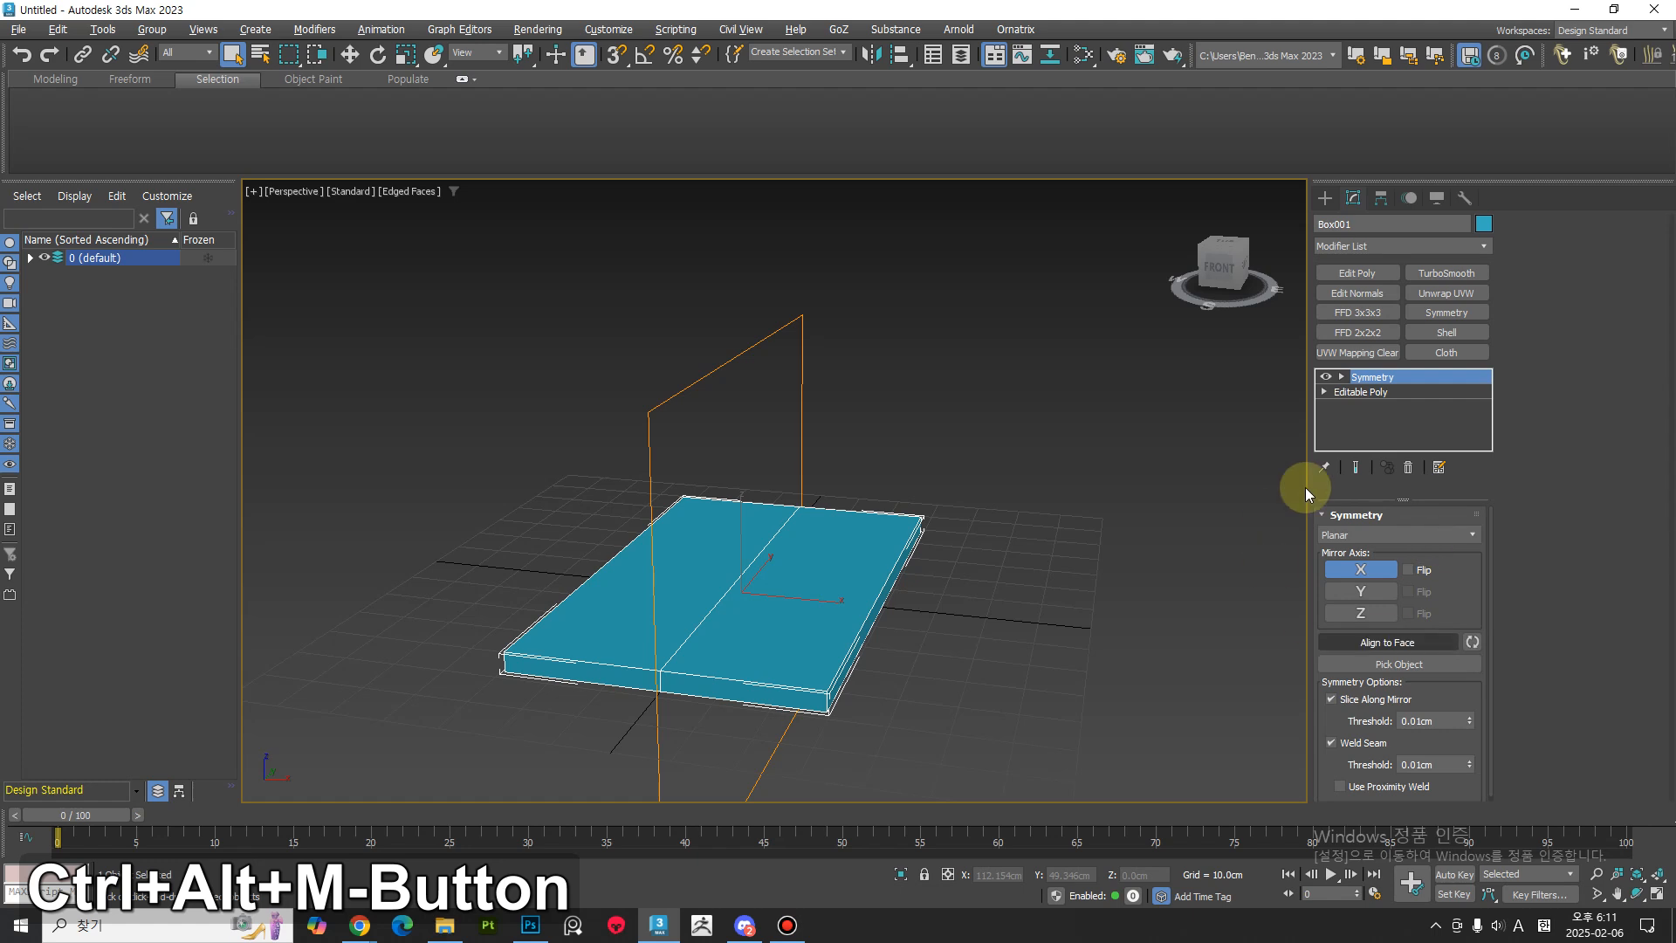
middle_click_drag(940, 640, 1015, 636, "alt")
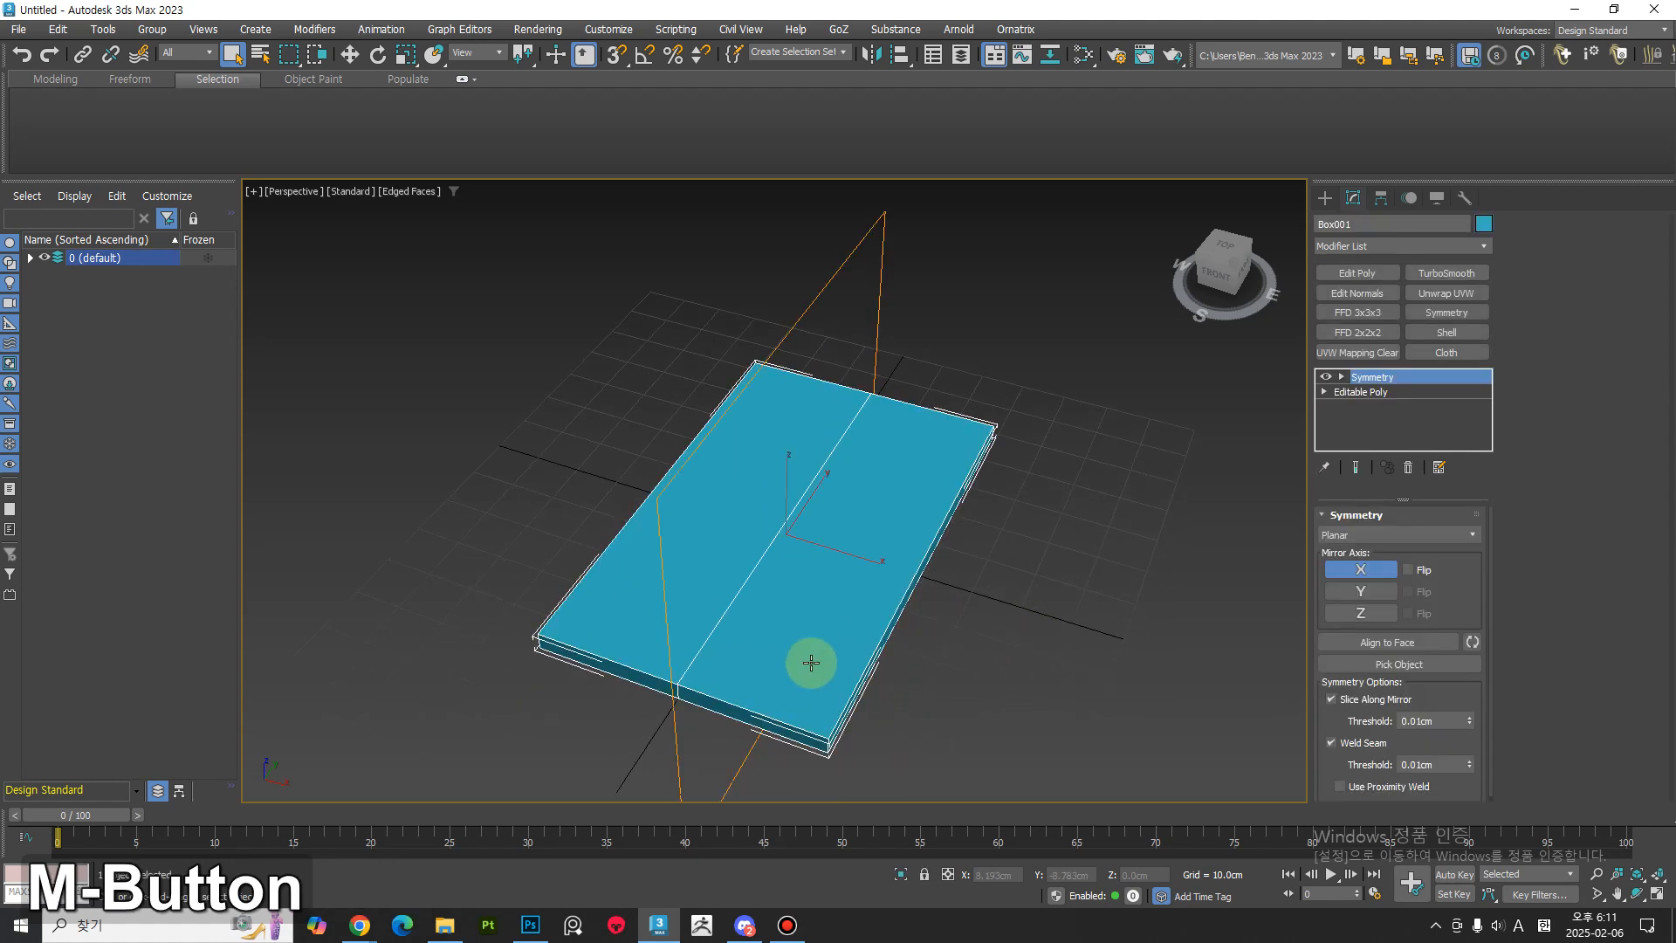
middle_click_drag(789, 676, 748, 689)
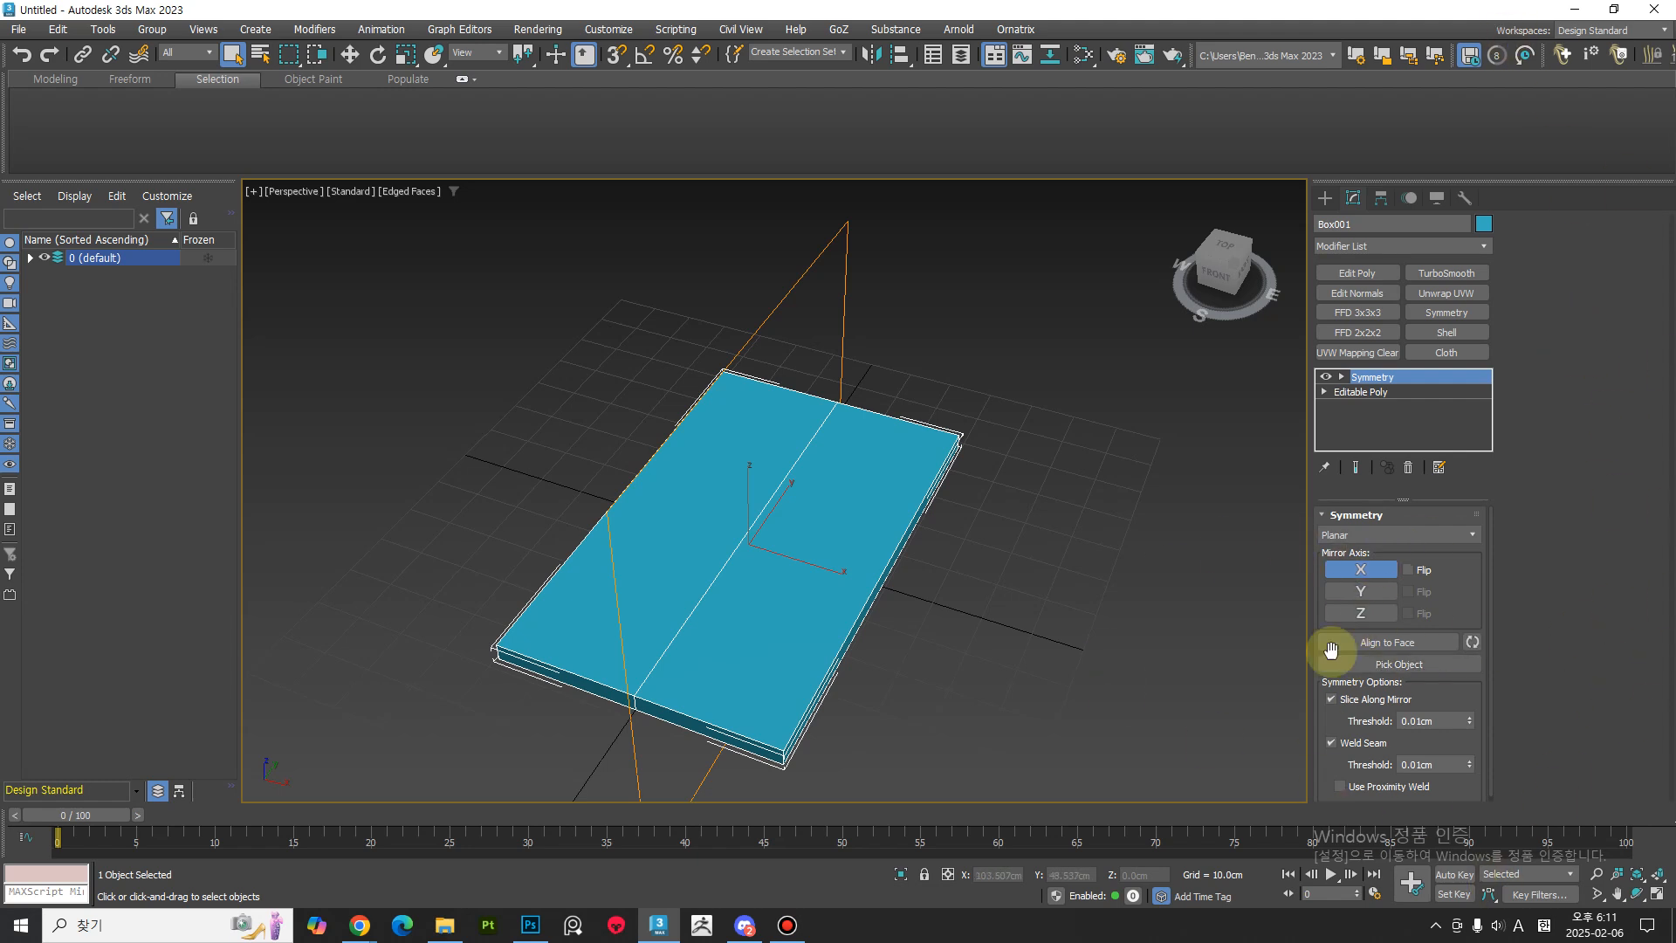
Return to the Editable Poly level and turn on the end result display so the mirrored half is shown.
left_click(1373, 392)
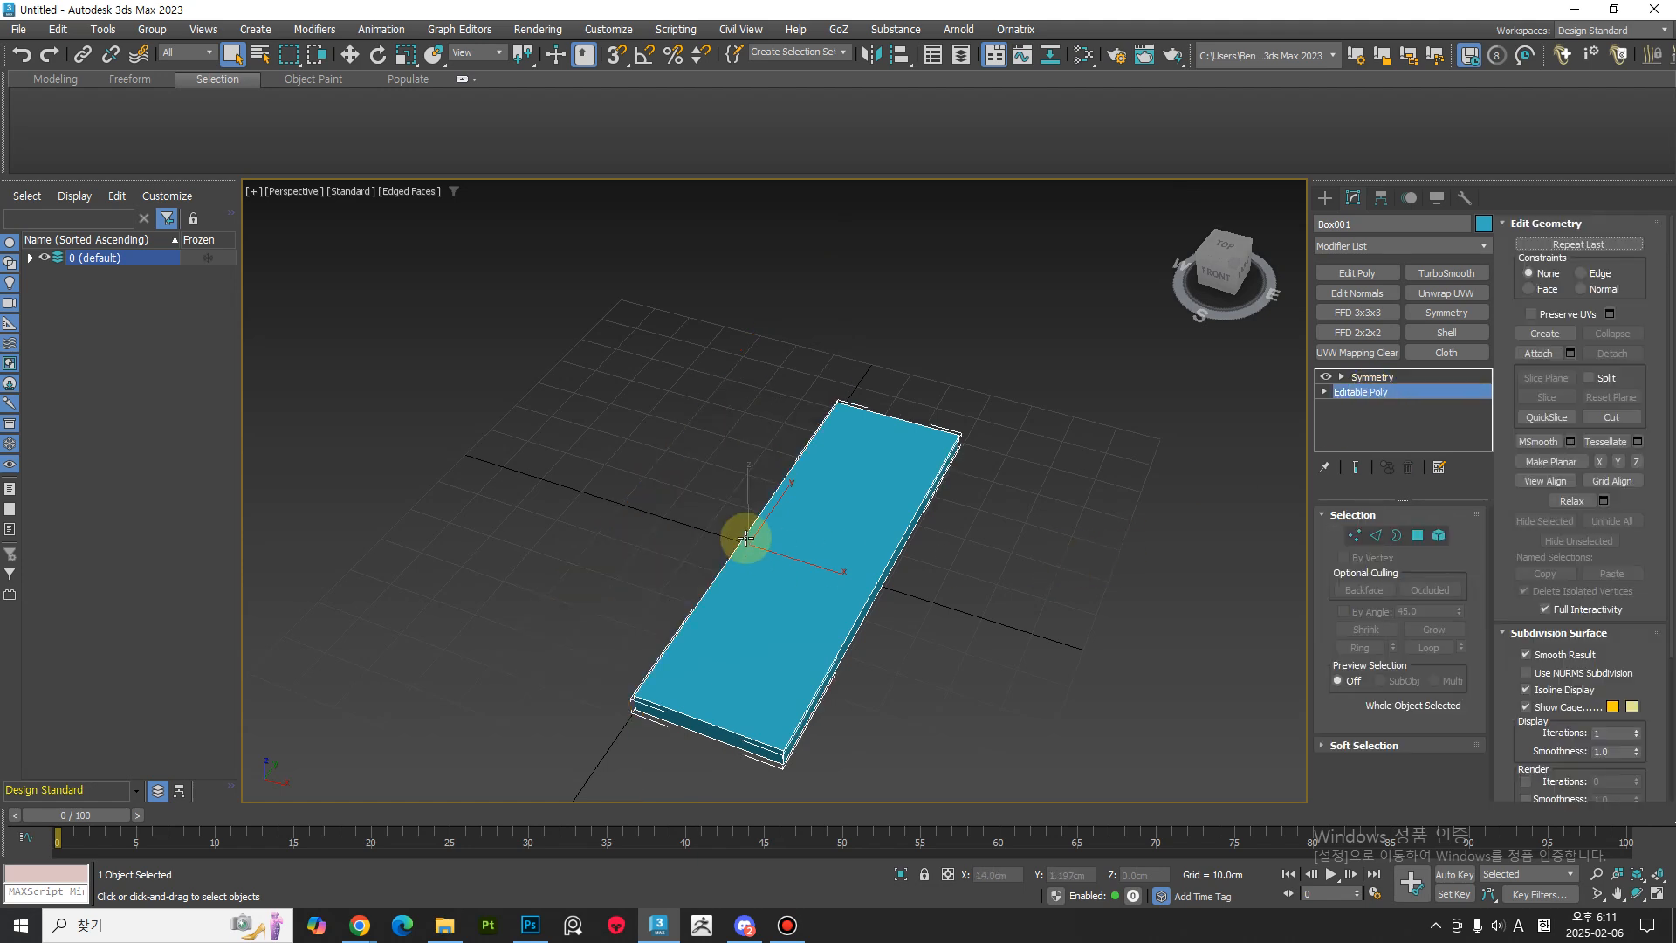
left_click(1354, 470)
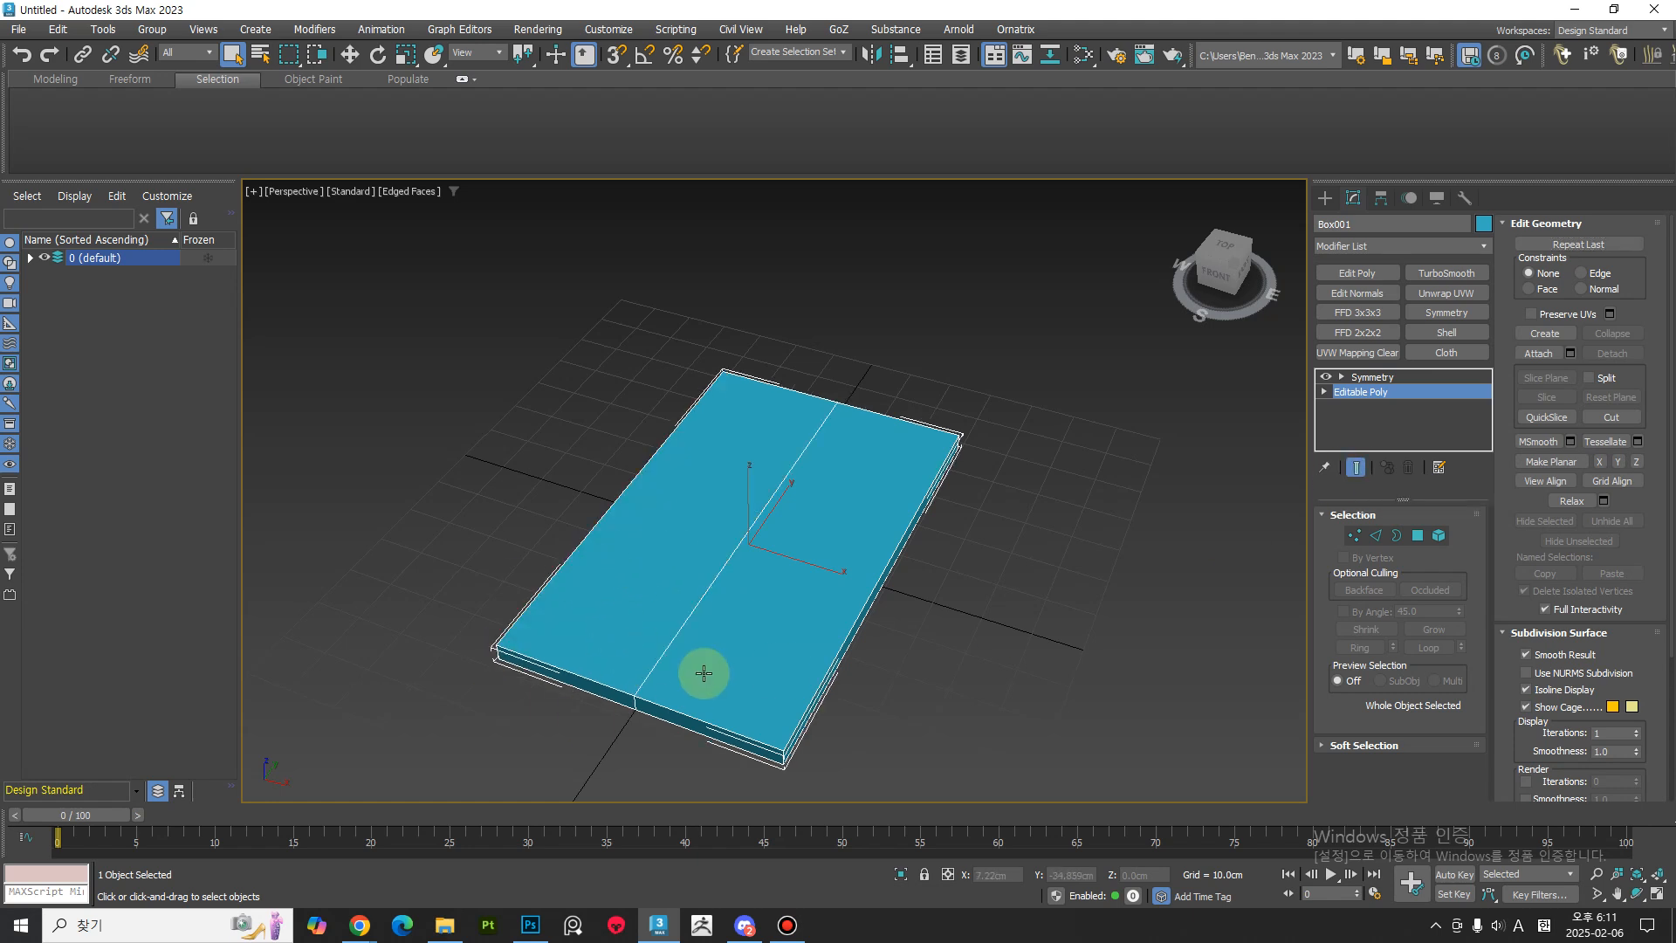
At vertex level, move the two front centre vertices across the mirror line to about X -12 cm, Y -29 cm.
key("1")
middle_click_drag(893, 689, 692, 614)
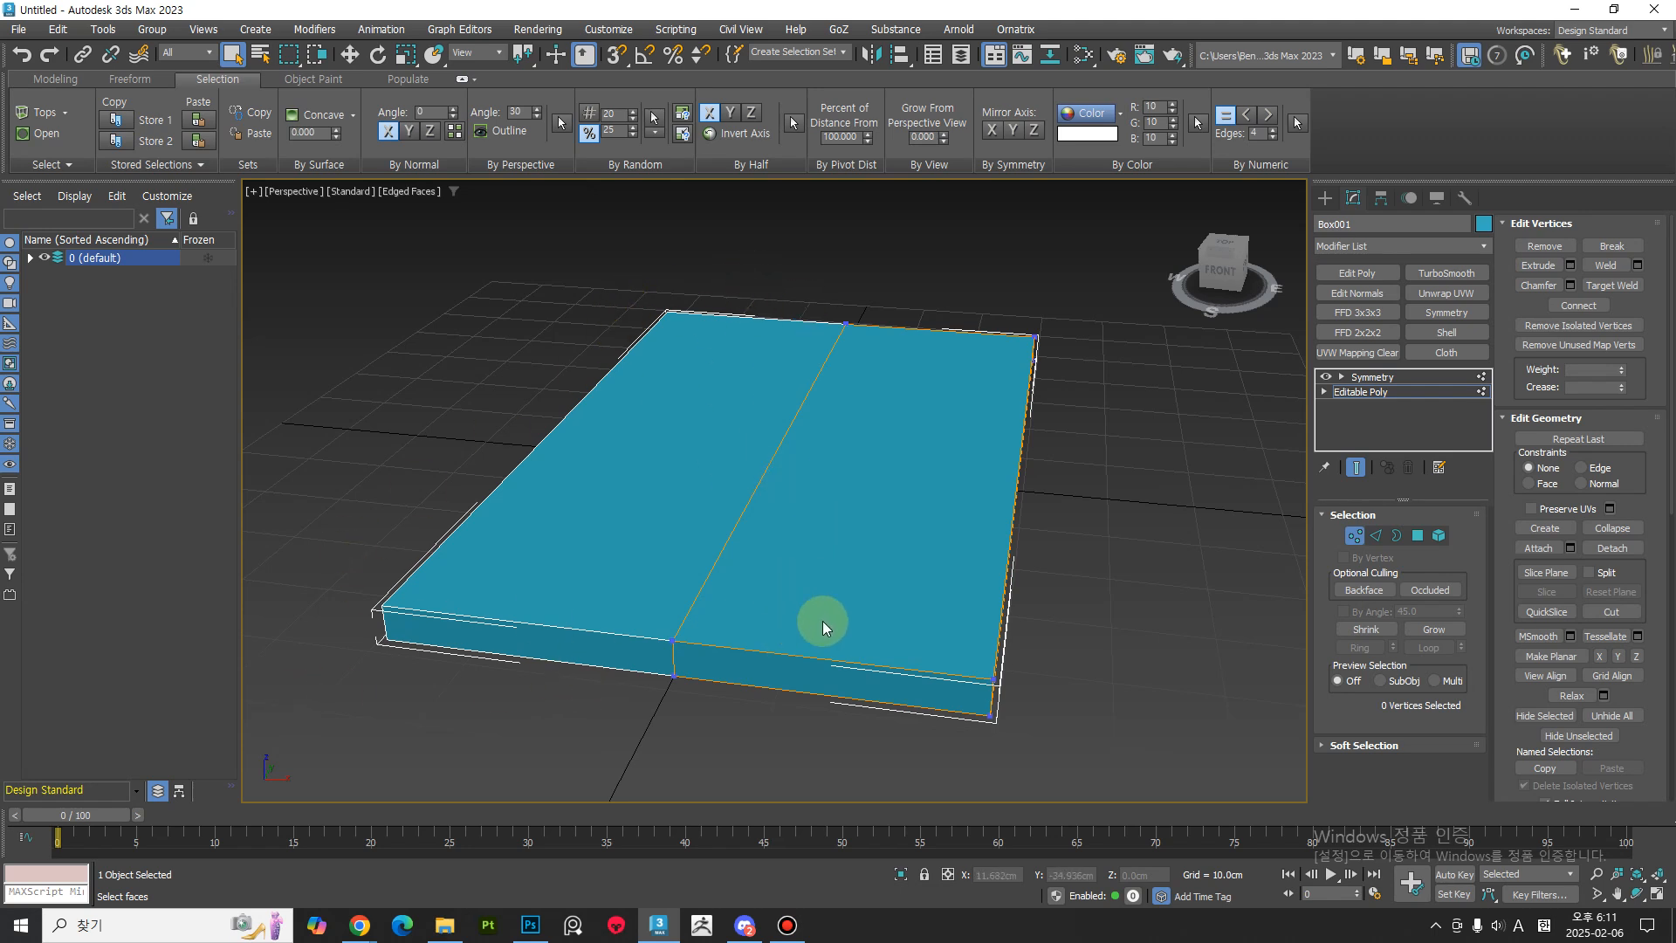
middle_click_drag(1023, 737, 872, 711, "alt")
key("w")
left_click_drag(762, 783, 737, 684)
key("ctrl+z")
middle_click_drag(585, 735, 576, 750)
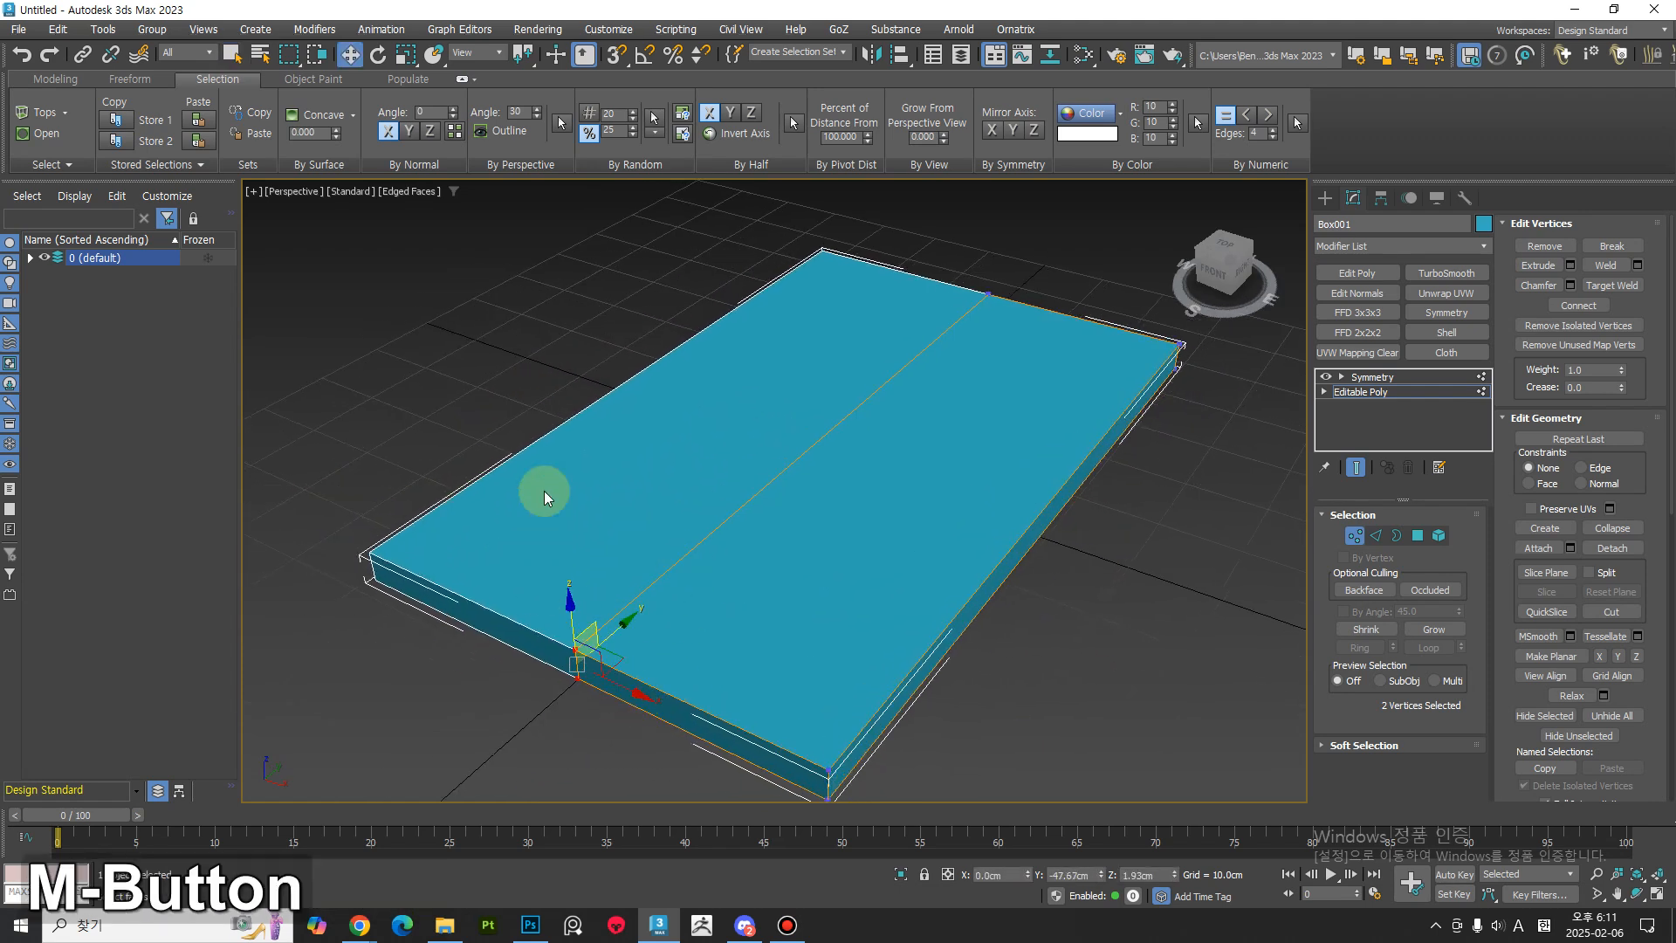
left_click_drag(627, 655, 692, 584)
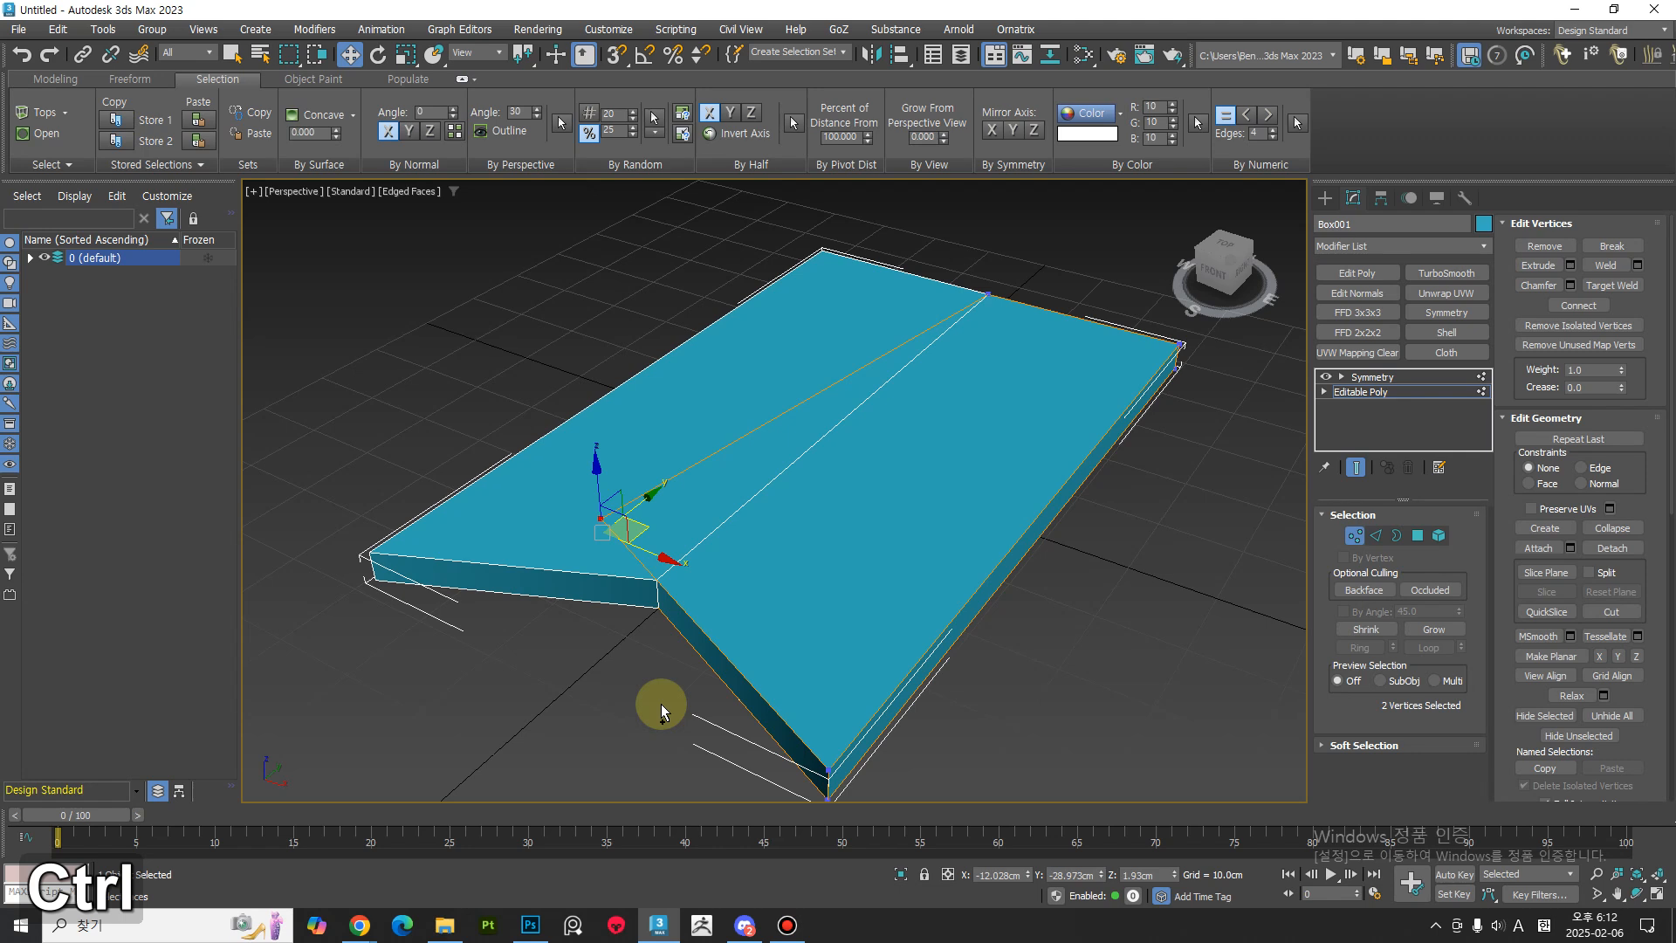
In wireframe display, try to move the selected vertices back to the mirror line by eye, and undo the move.
middle_click_drag(637, 524, 678, 636, "alt")
key("F3")
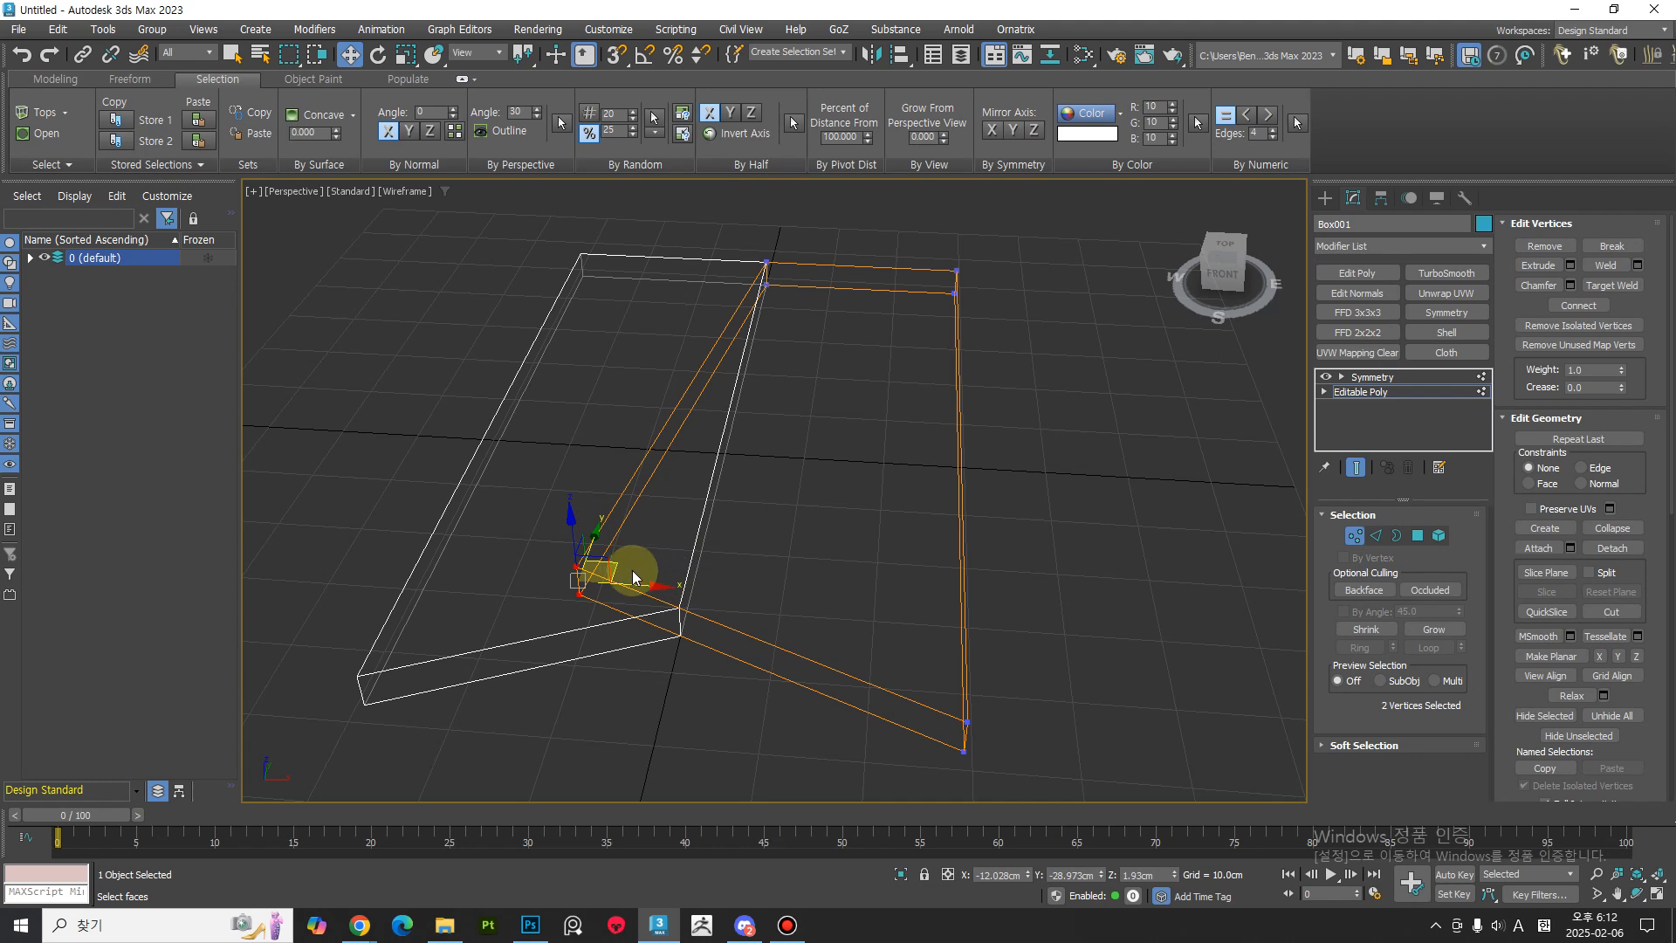
left_click_drag(622, 562, 692, 704)
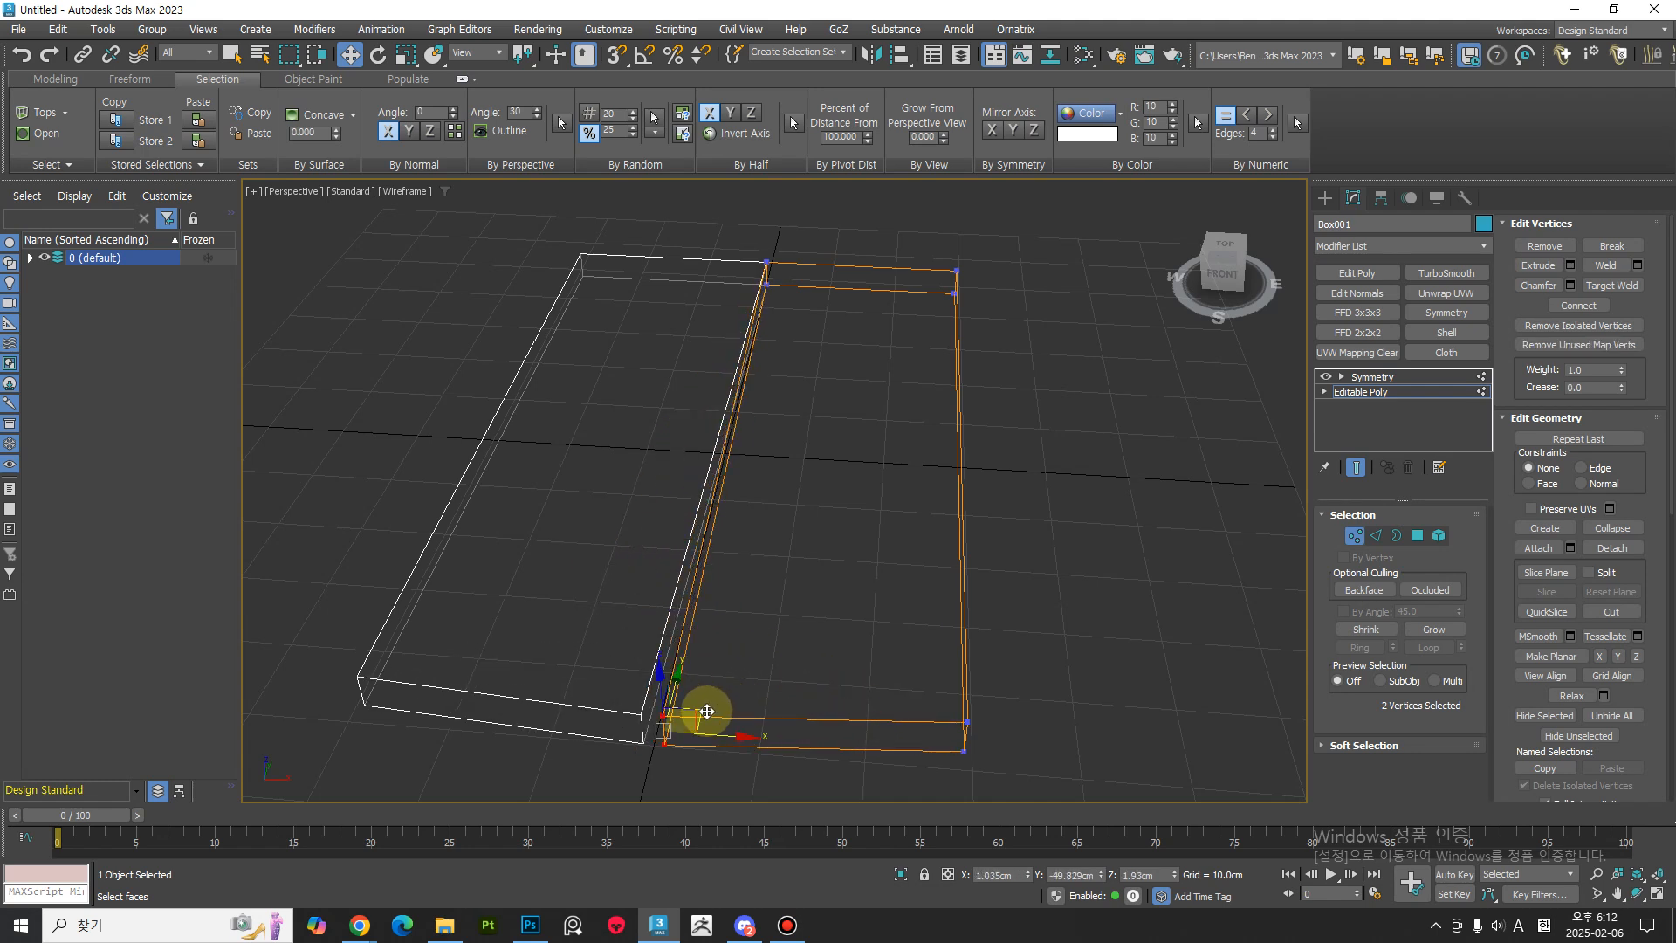
key("ctrl+z")
Switch to Photoshop and create a 2048 × 2048 pixel RGB document at 72 pixels/inch with a white background.
left_click(530, 925)
left_click(48, 11)
left_click(67, 33)
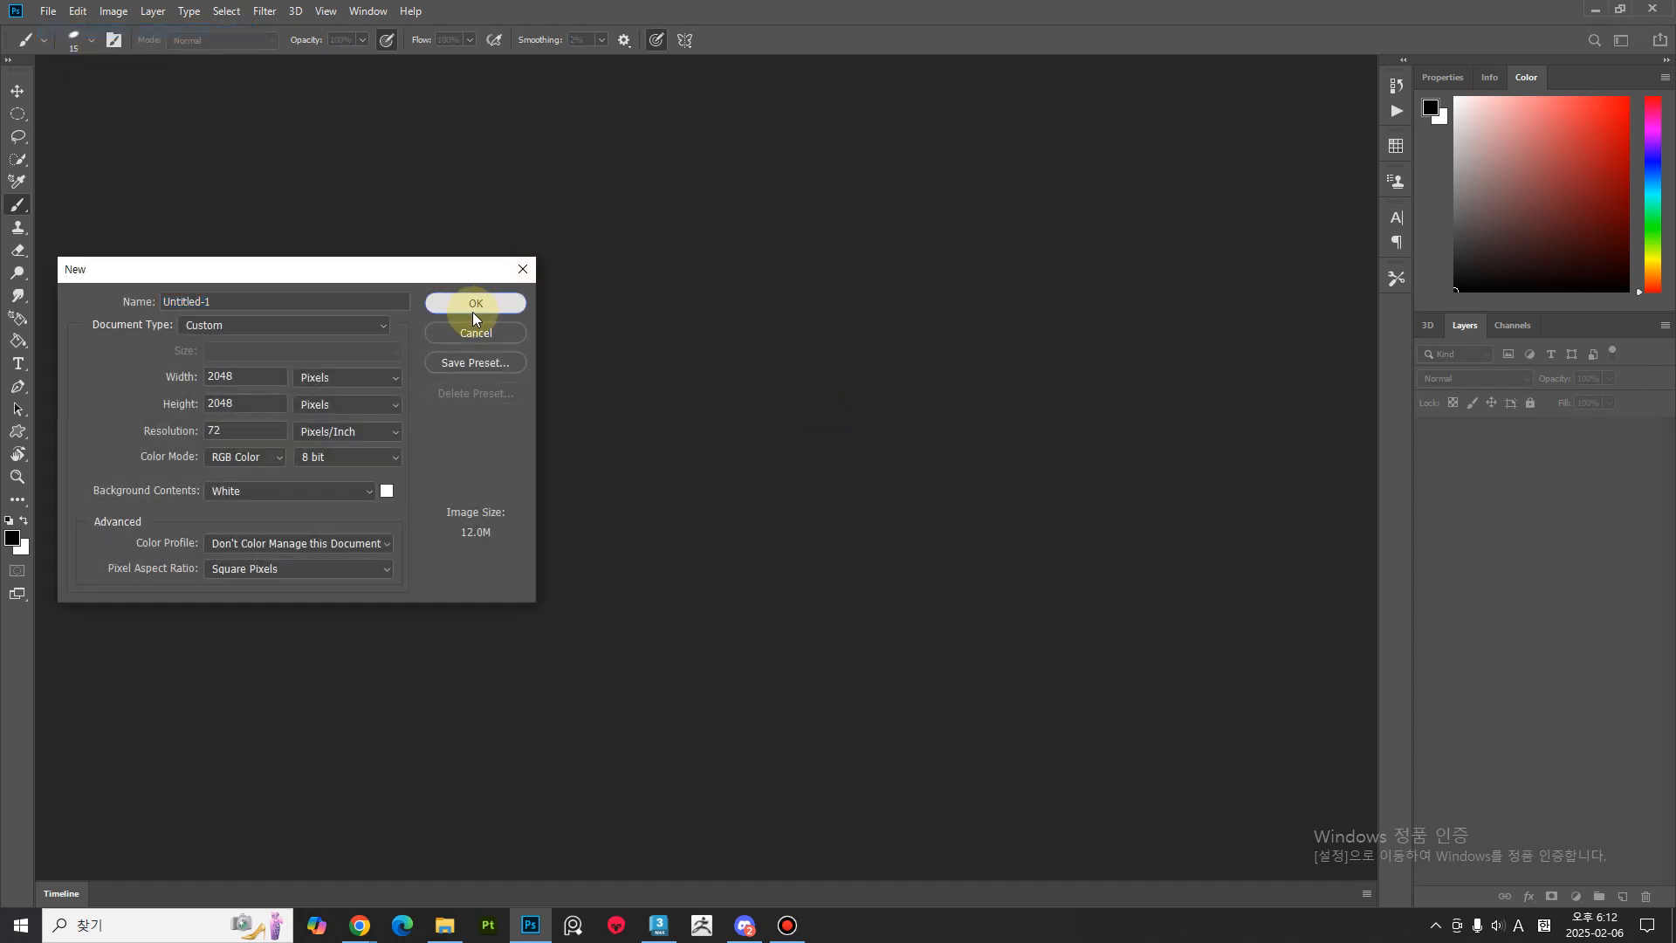
left_click(476, 317)
mouse_move(385, 85)
left_mouse_down()
mouse_move(406, 108)
mouse_move(412, 85)
mouse_move(471, 65)
left_mouse_up()
key("ctrl+z")
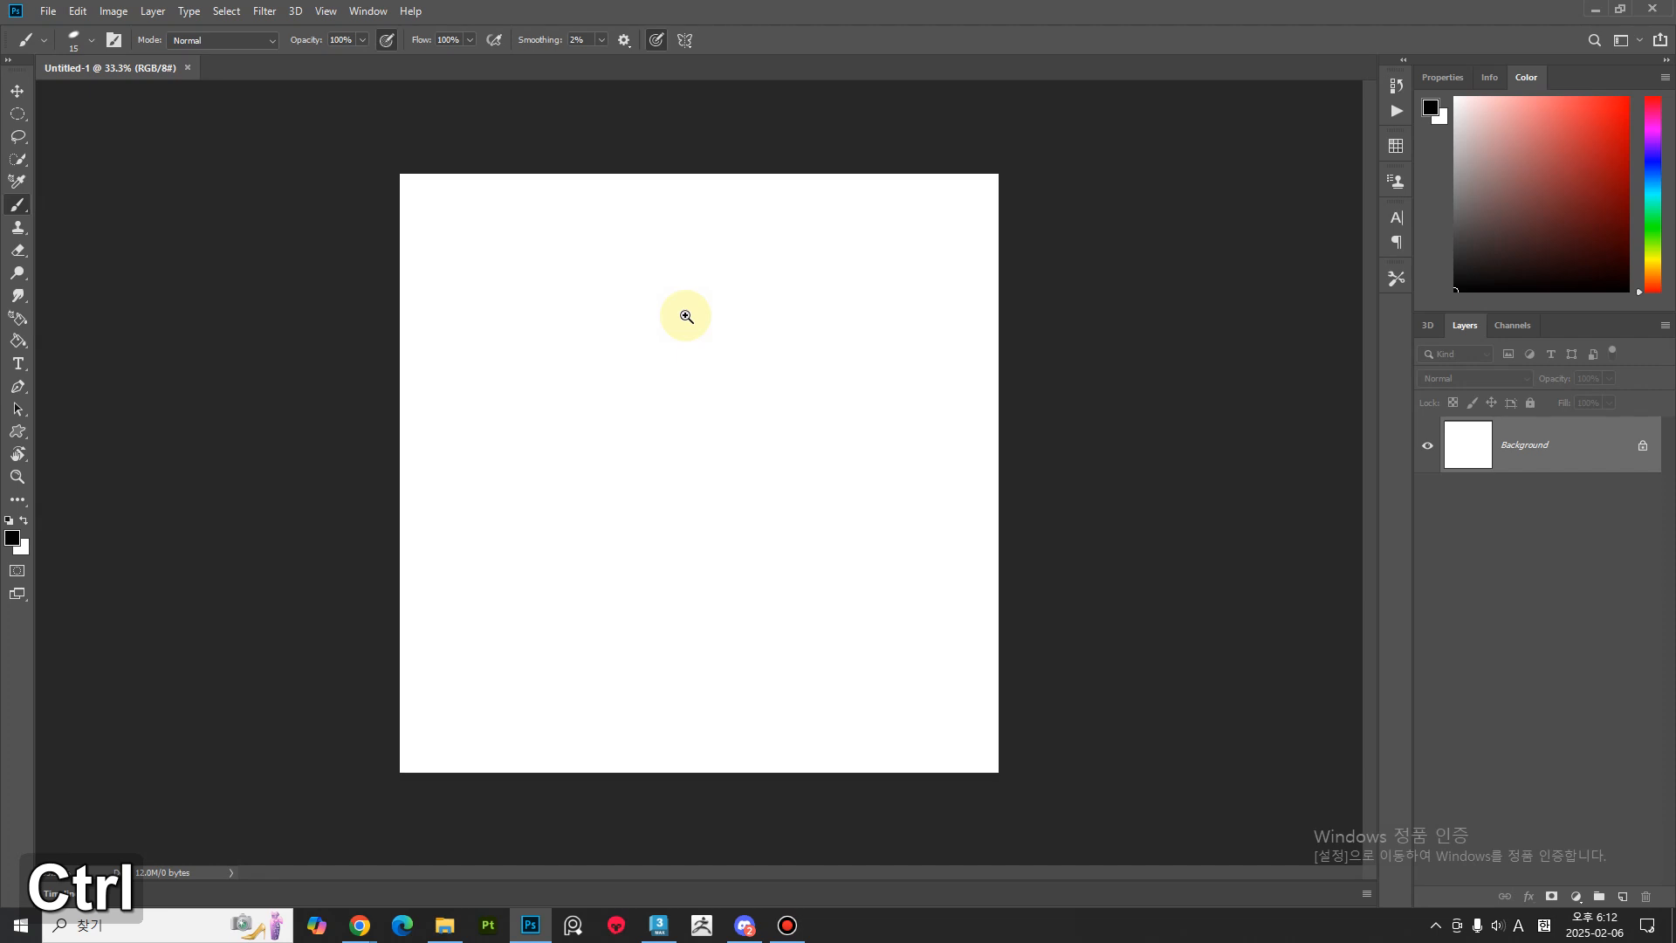
Turn on vertical paint symmetry and place its axis at about X 546 px on the canvas.
left_click(686, 316, "ctrl")
left_click(686, 315, "ctrl")
left_click(516, 294, "ctrl")
left_click_drag(403, 236, 550, 467)
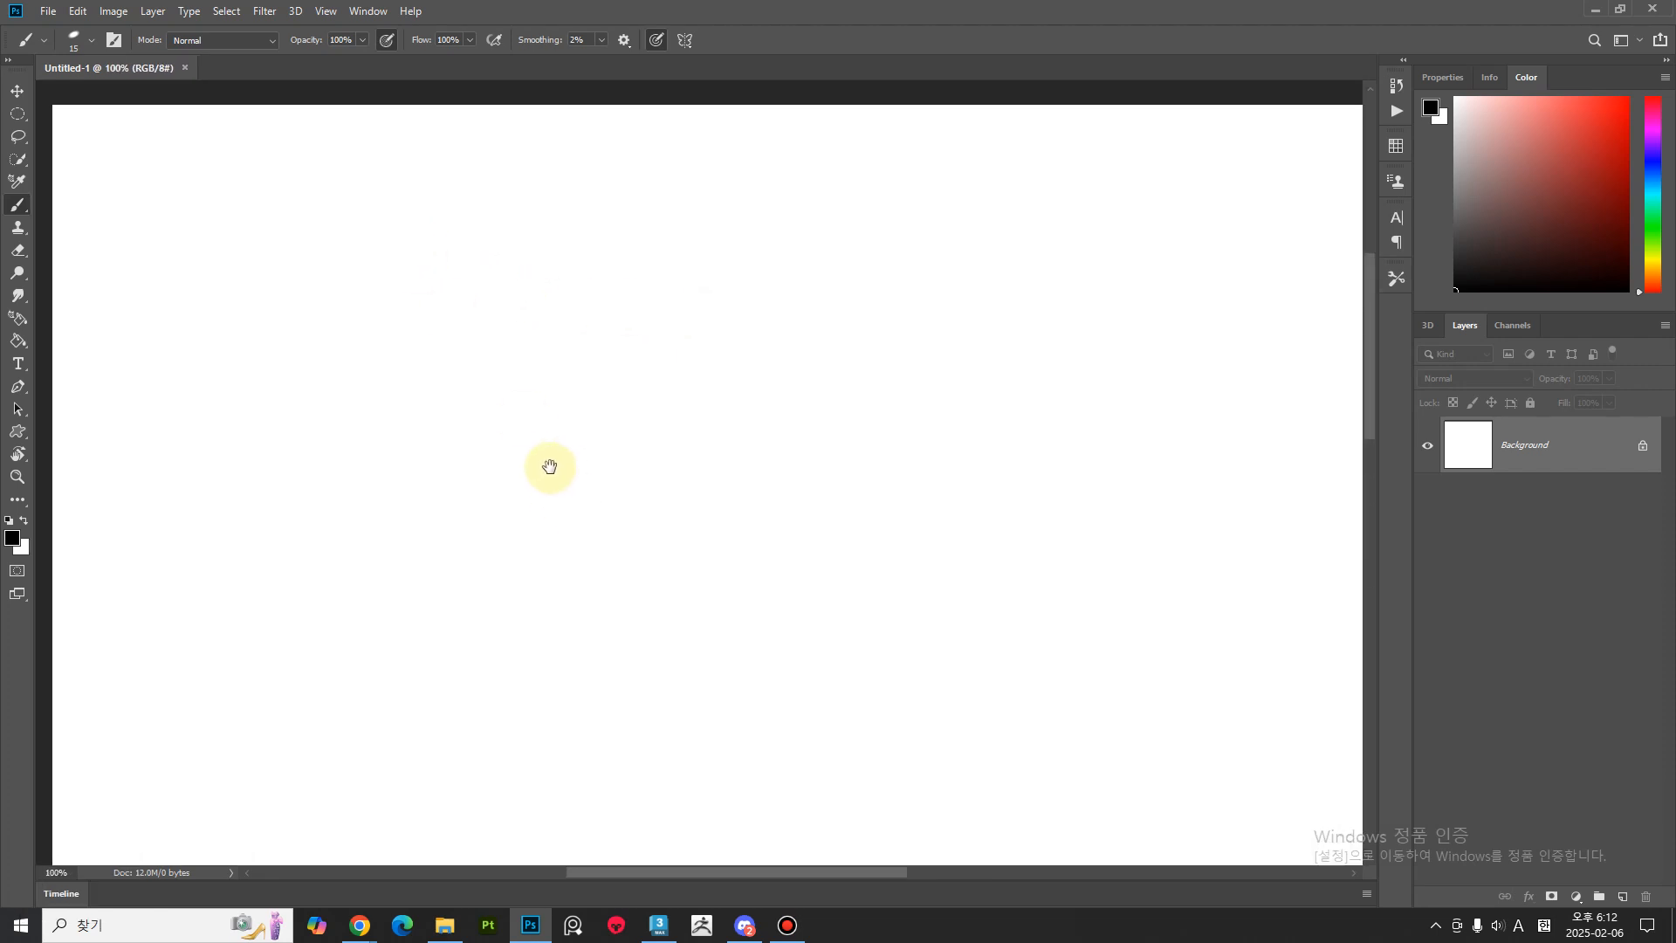
left_click(685, 40)
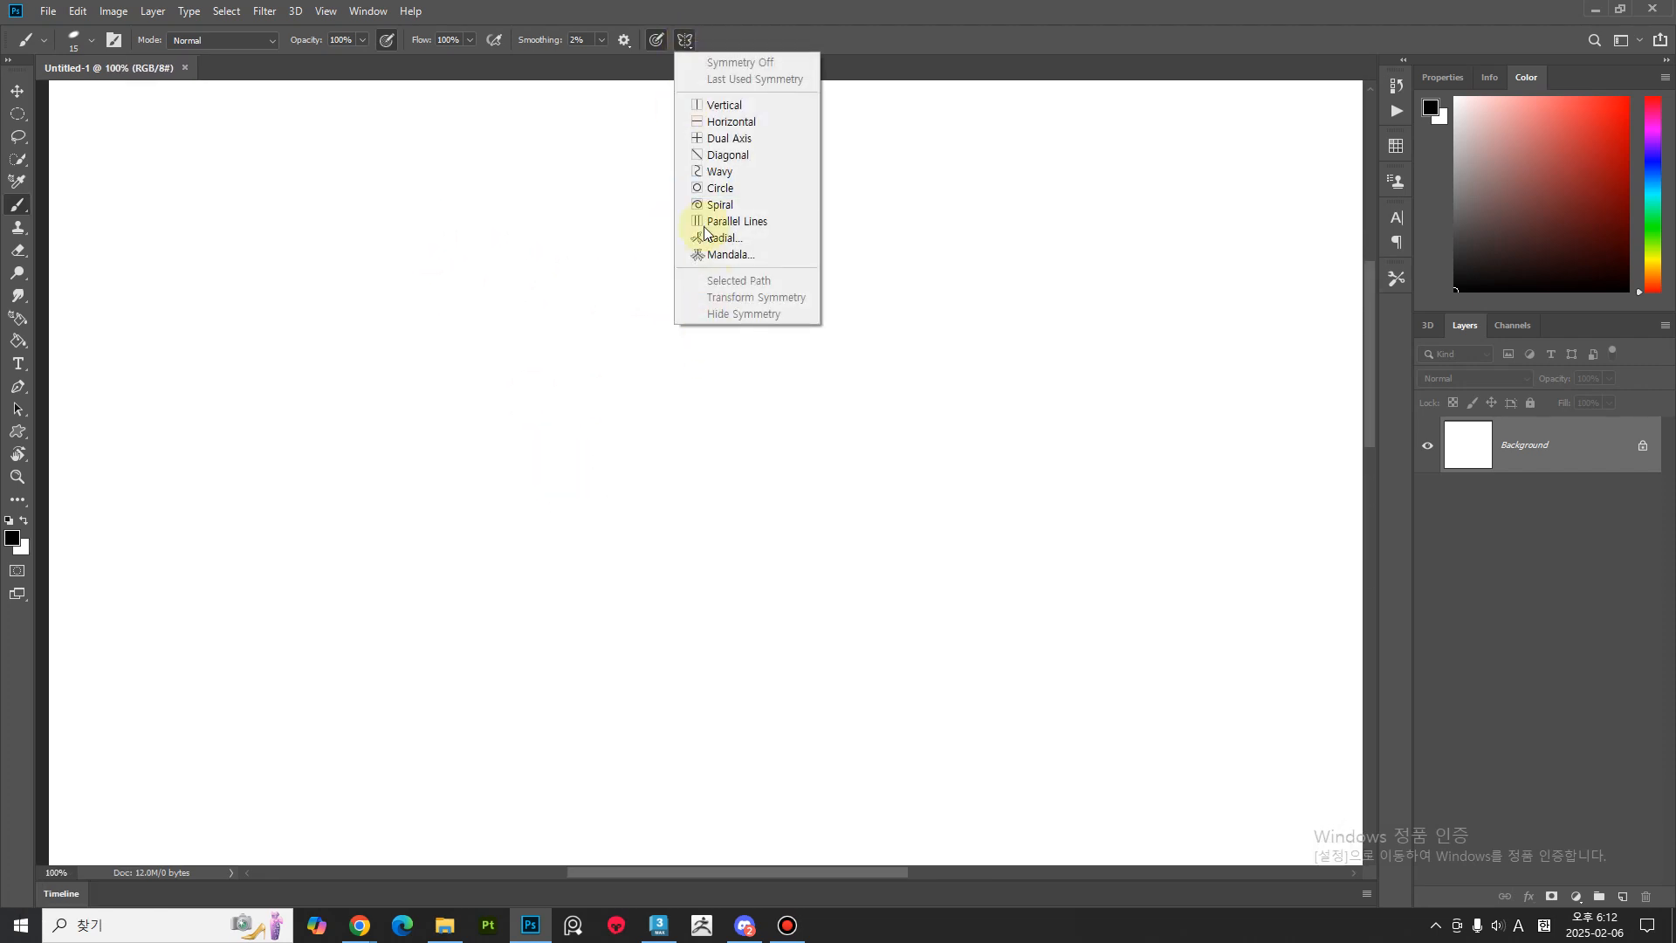
left_click(726, 107)
left_click_drag(935, 389, 537, 207)
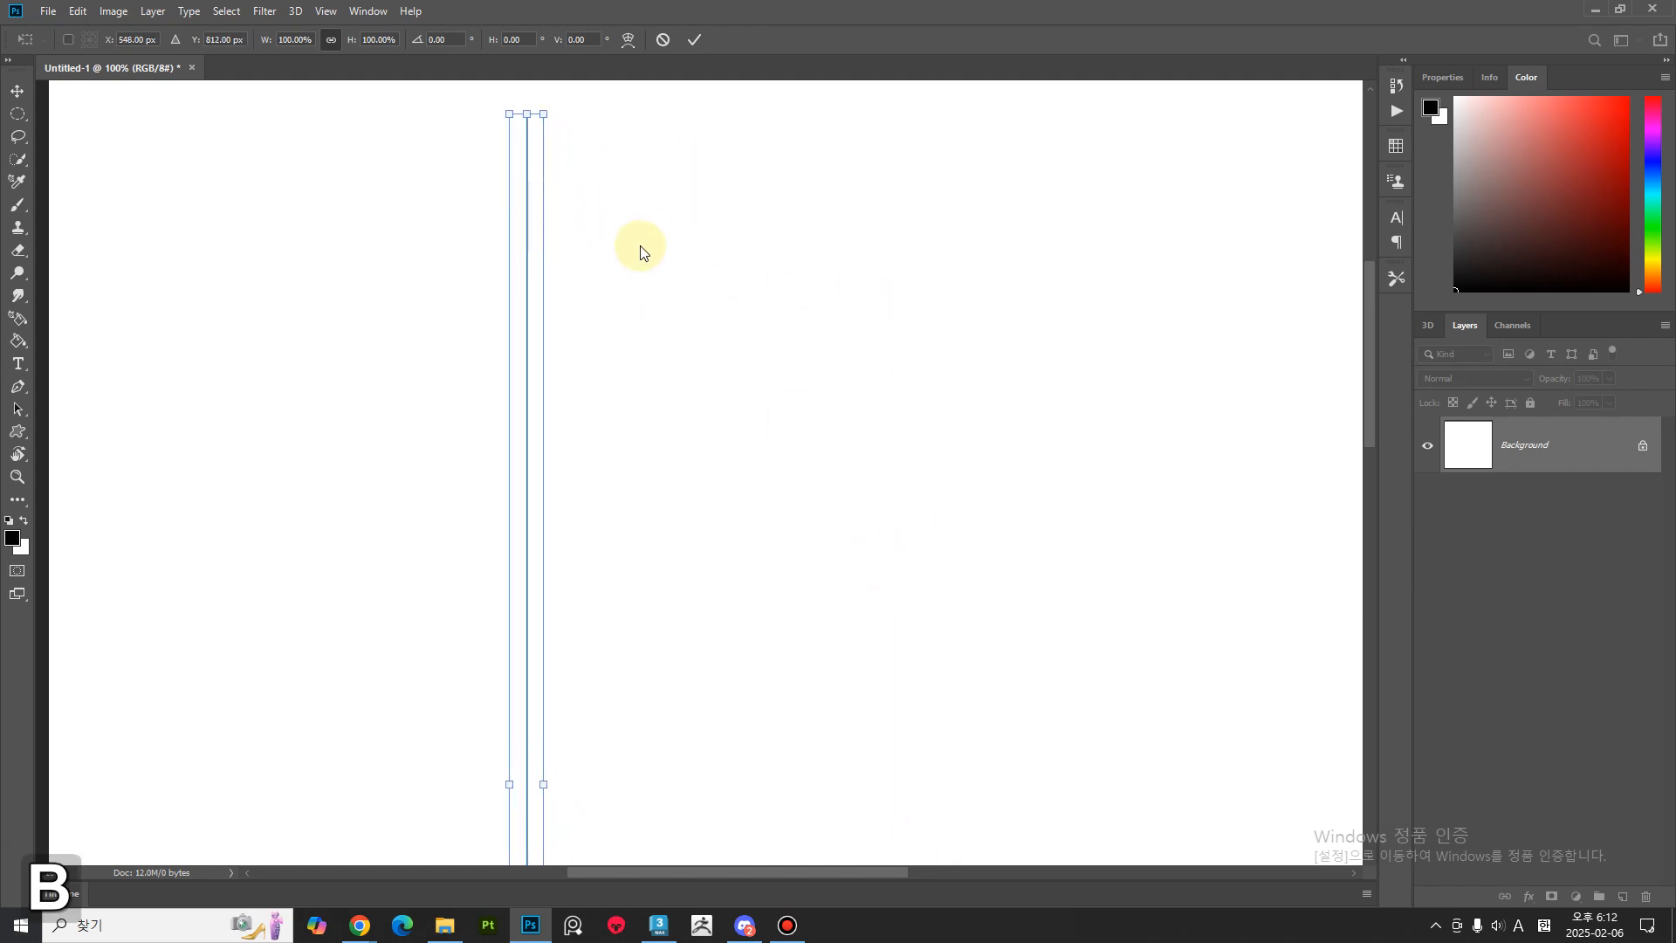
left_click(694, 39)
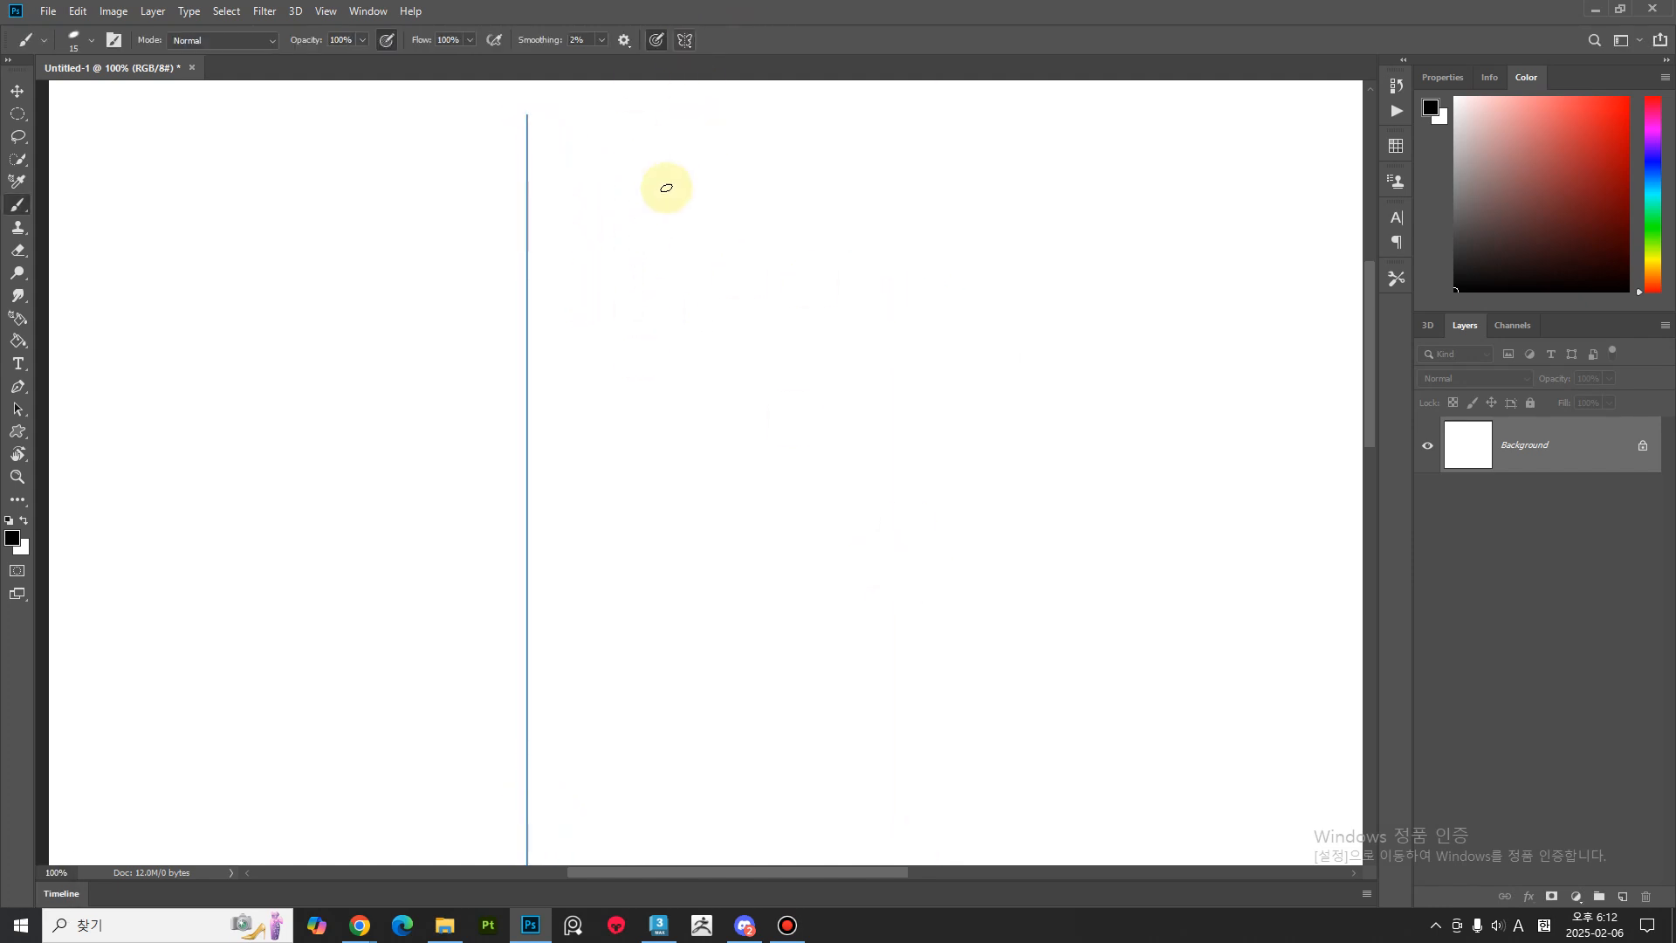
Paint a mirrored ornamental design around the symmetry axis with the Brush, including a sword-like inner shape, a pointed outer contour and centre lines.
key("b")
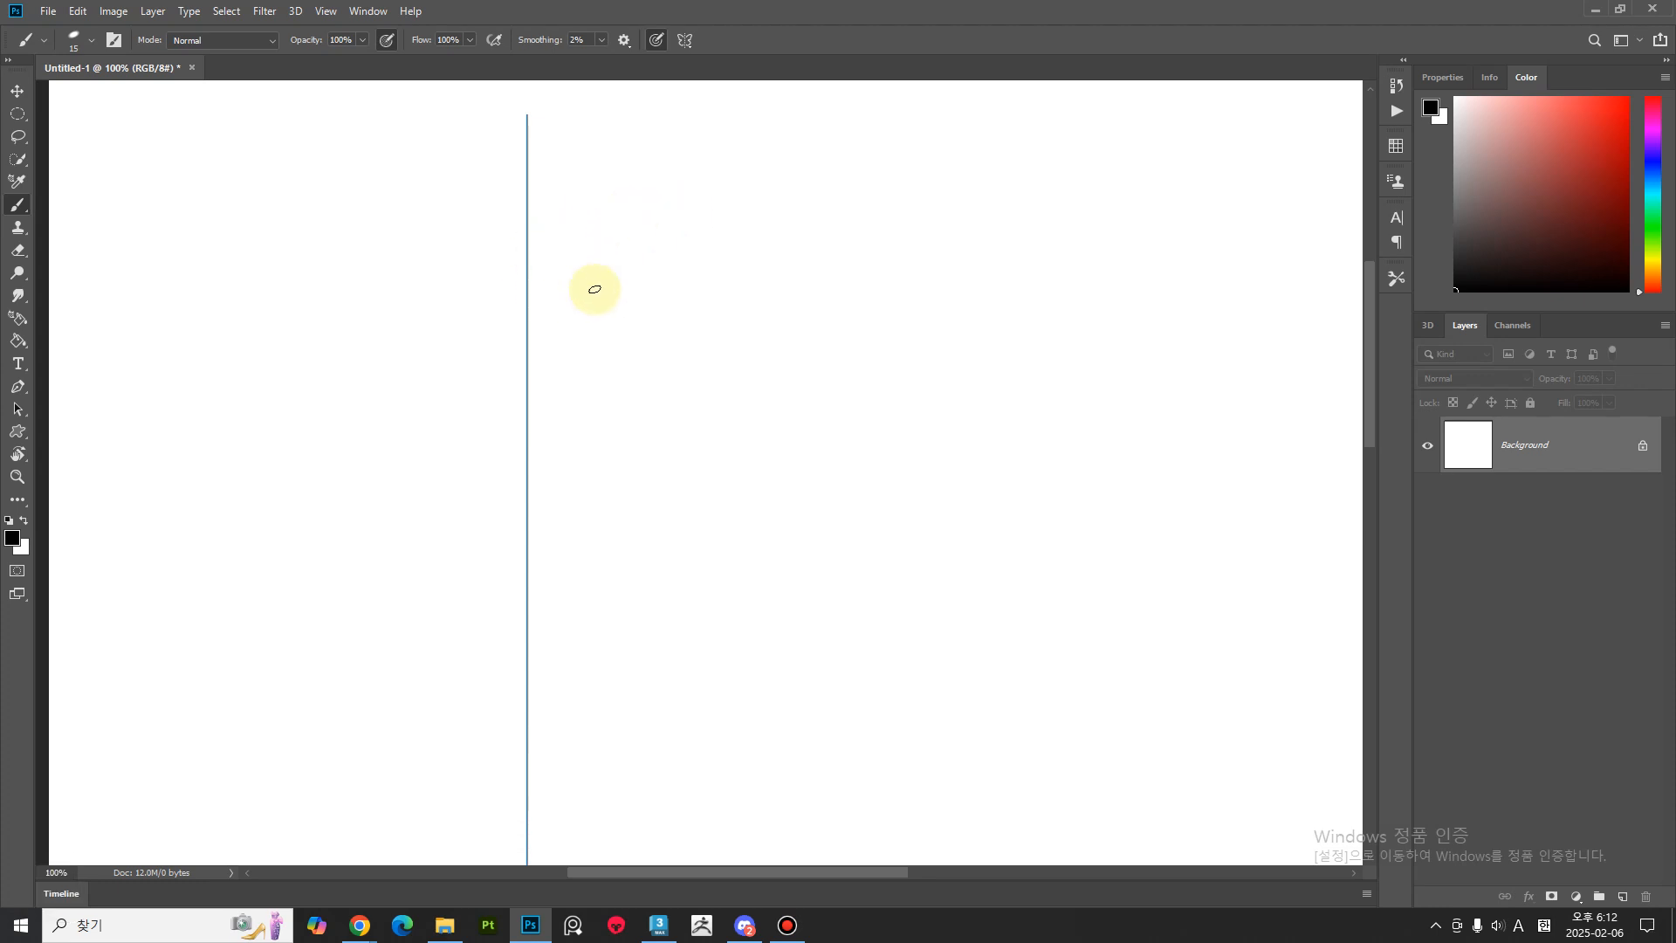
mouse_move(533, 256)
left_mouse_down()
mouse_move(584, 403)
mouse_move(611, 348)
mouse_move(636, 374)
mouse_move(589, 490)
left_mouse_up()
mouse_move(559, 422)
left_mouse_down()
mouse_move(553, 475)
mouse_move(574, 479)
mouse_move(593, 539)
left_mouse_up()
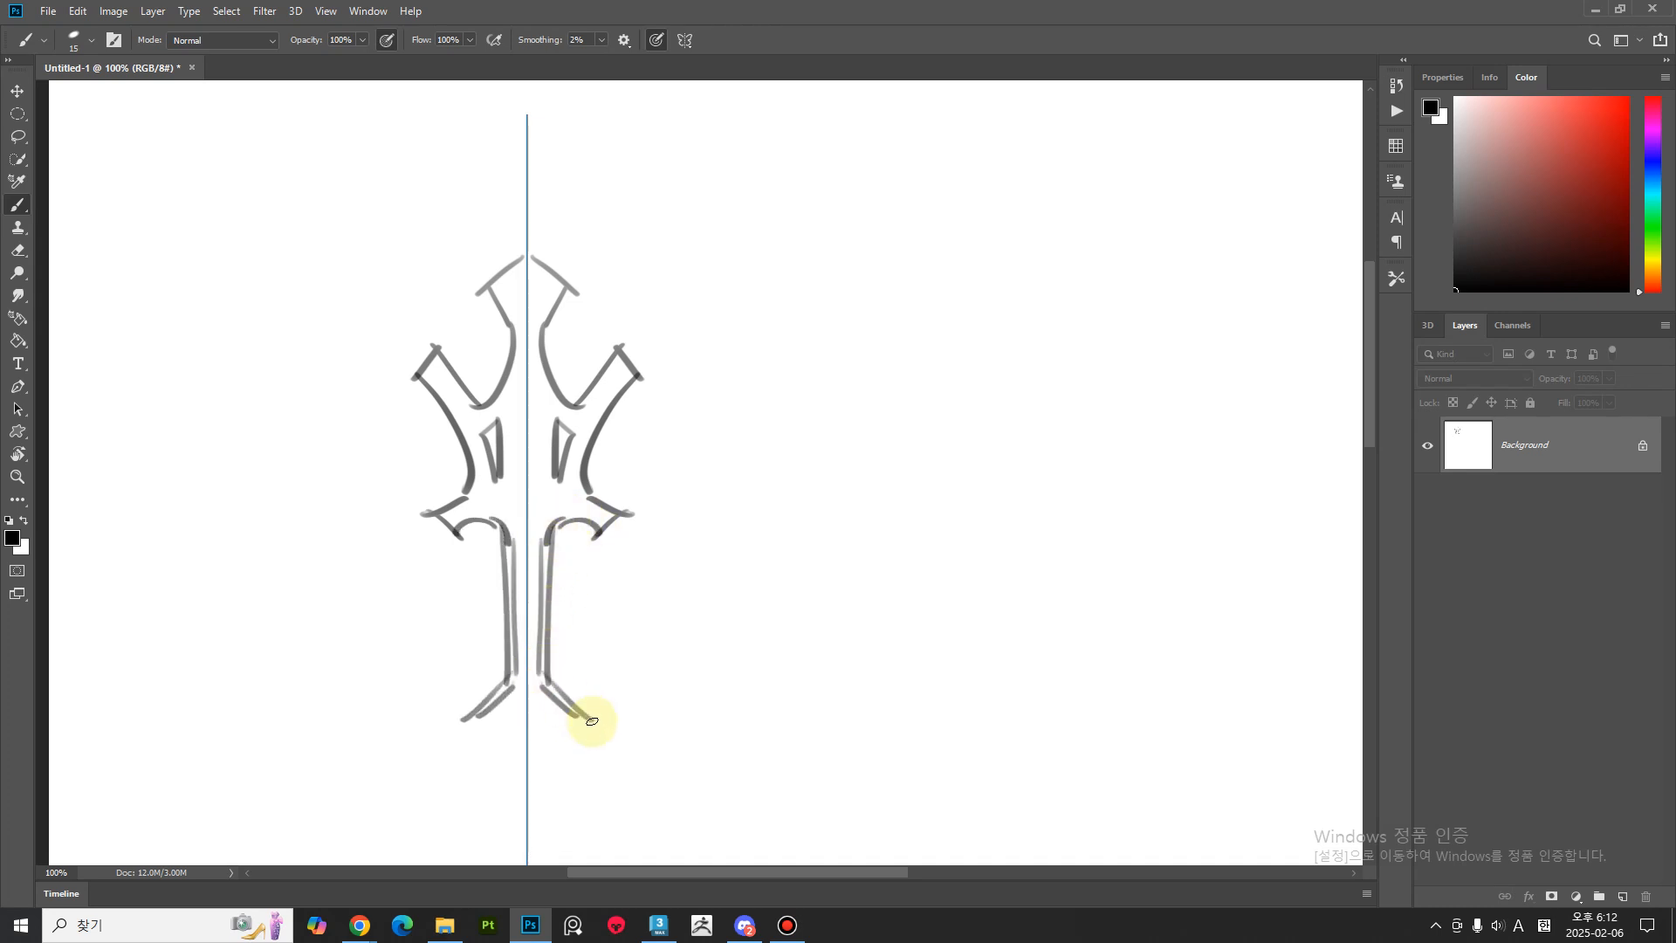
left_click_drag(555, 816, 595, 724)
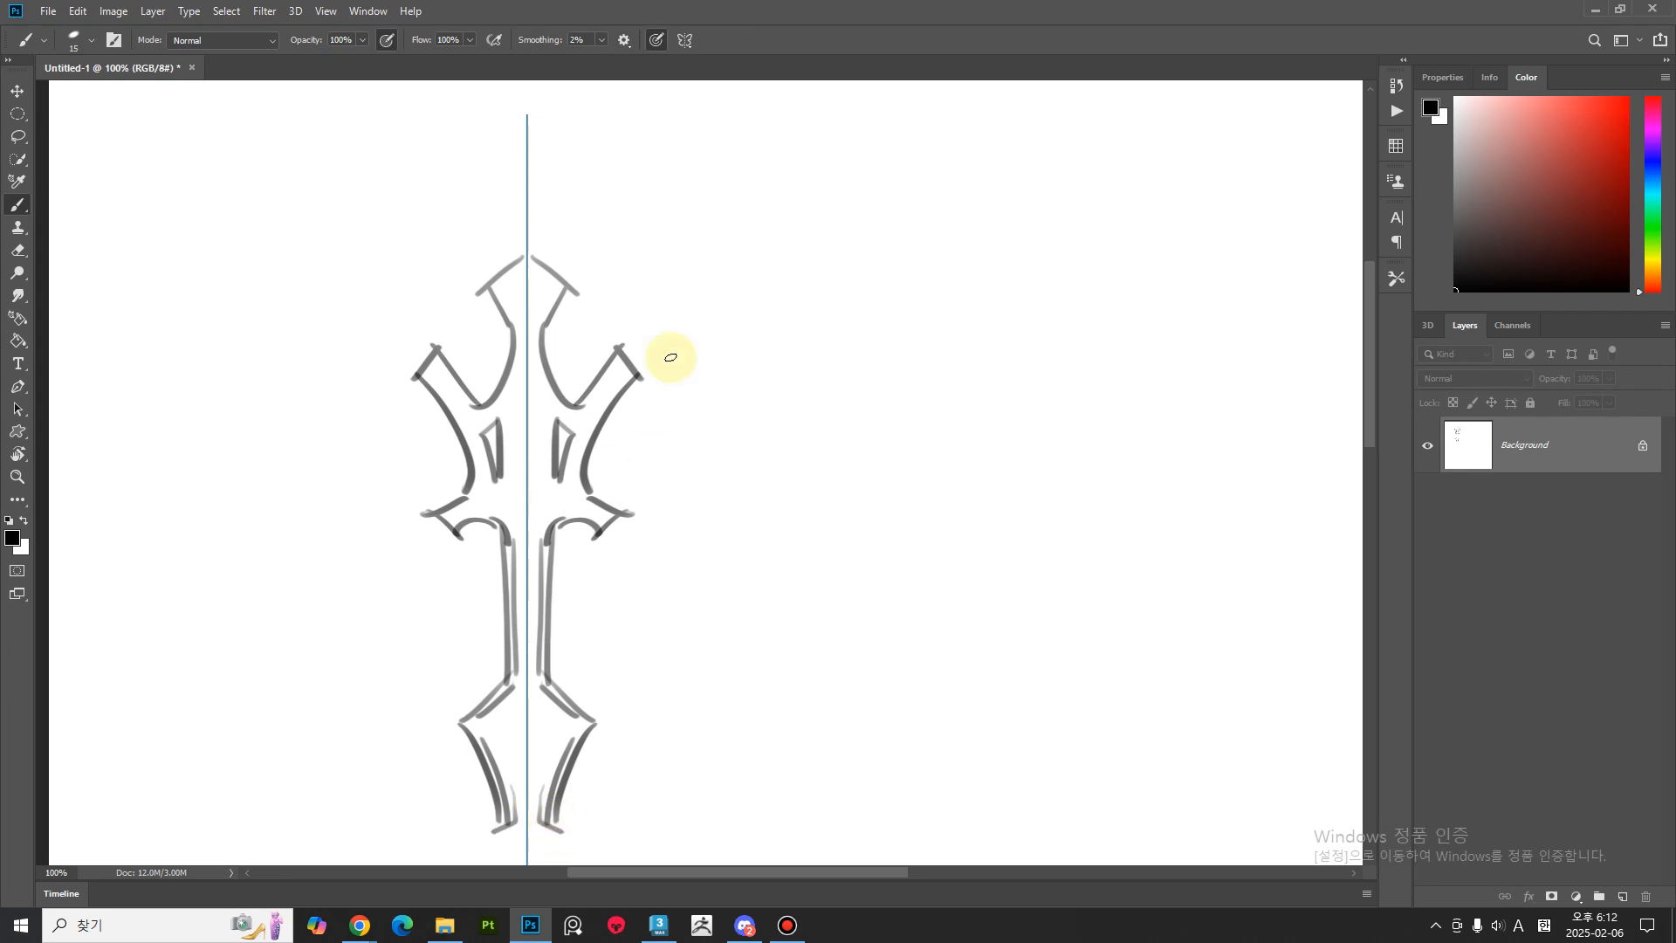
left_click_drag(523, 211, 690, 399)
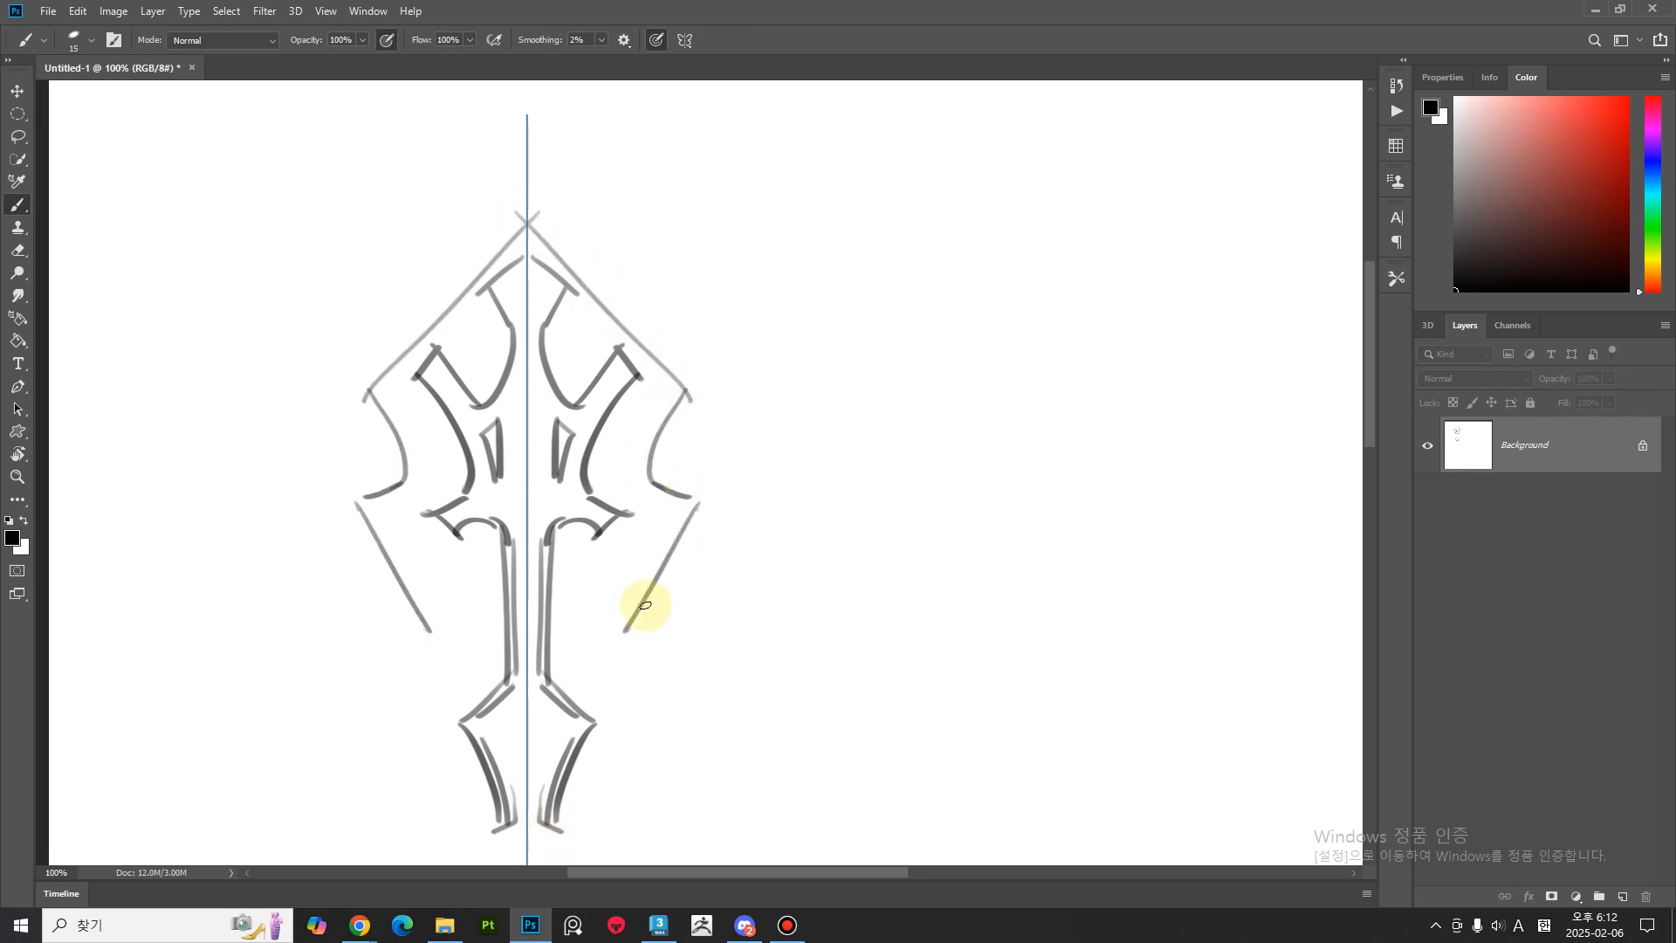
left_click_drag(654, 689, 611, 819)
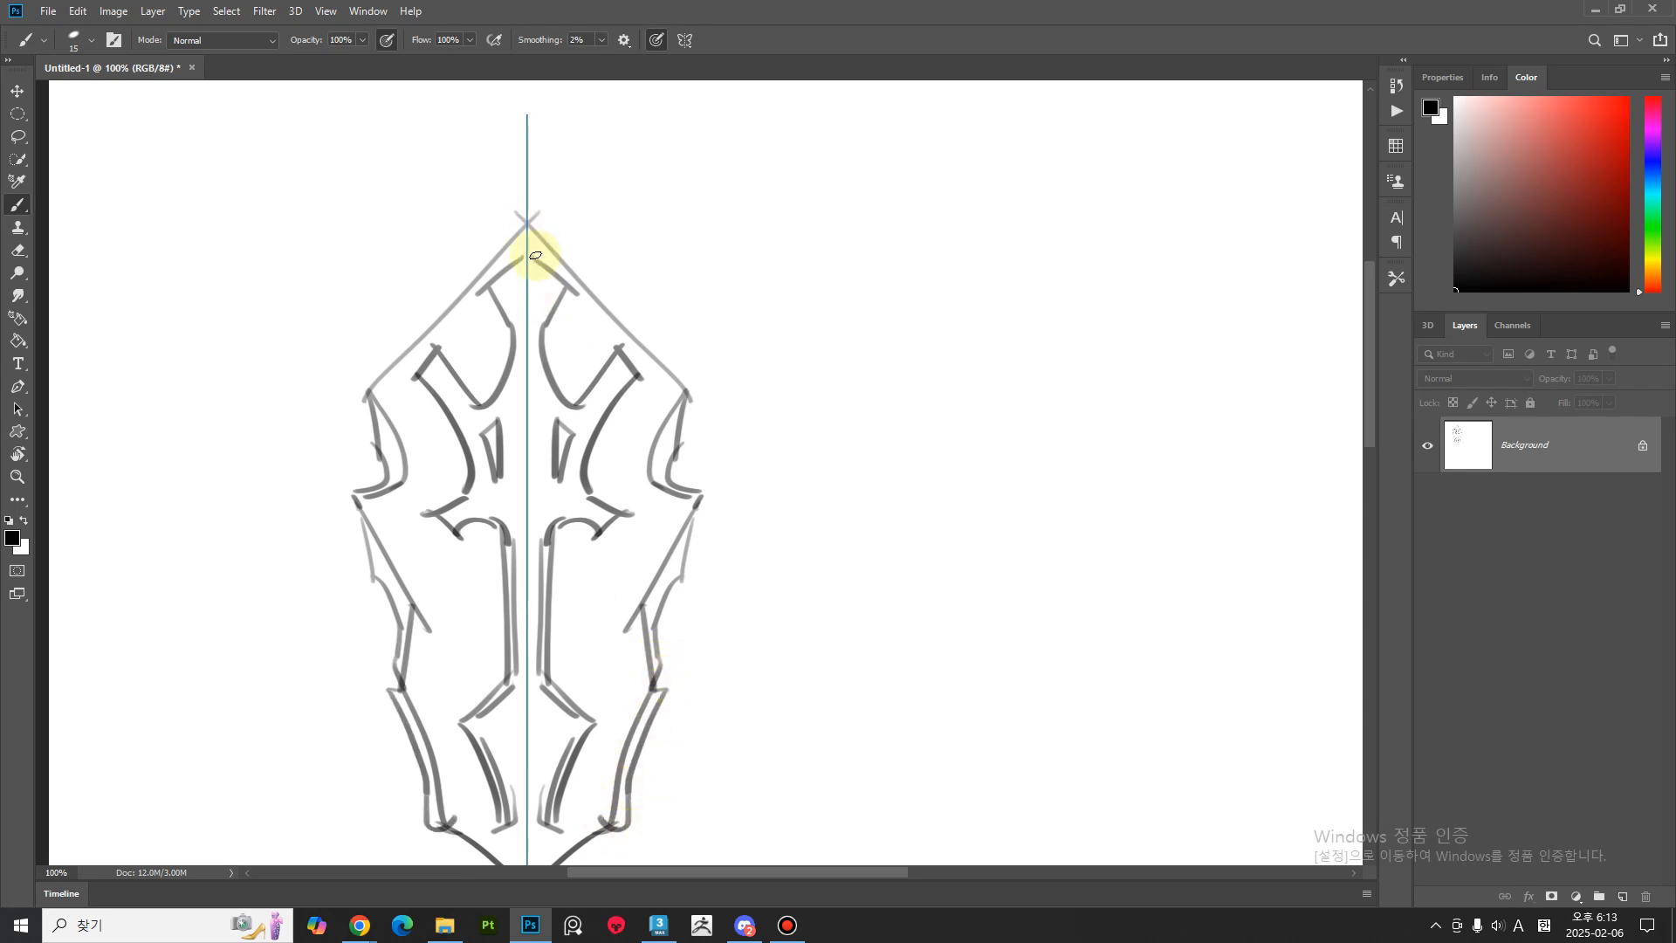
left_click_drag(527, 229, 536, 510)
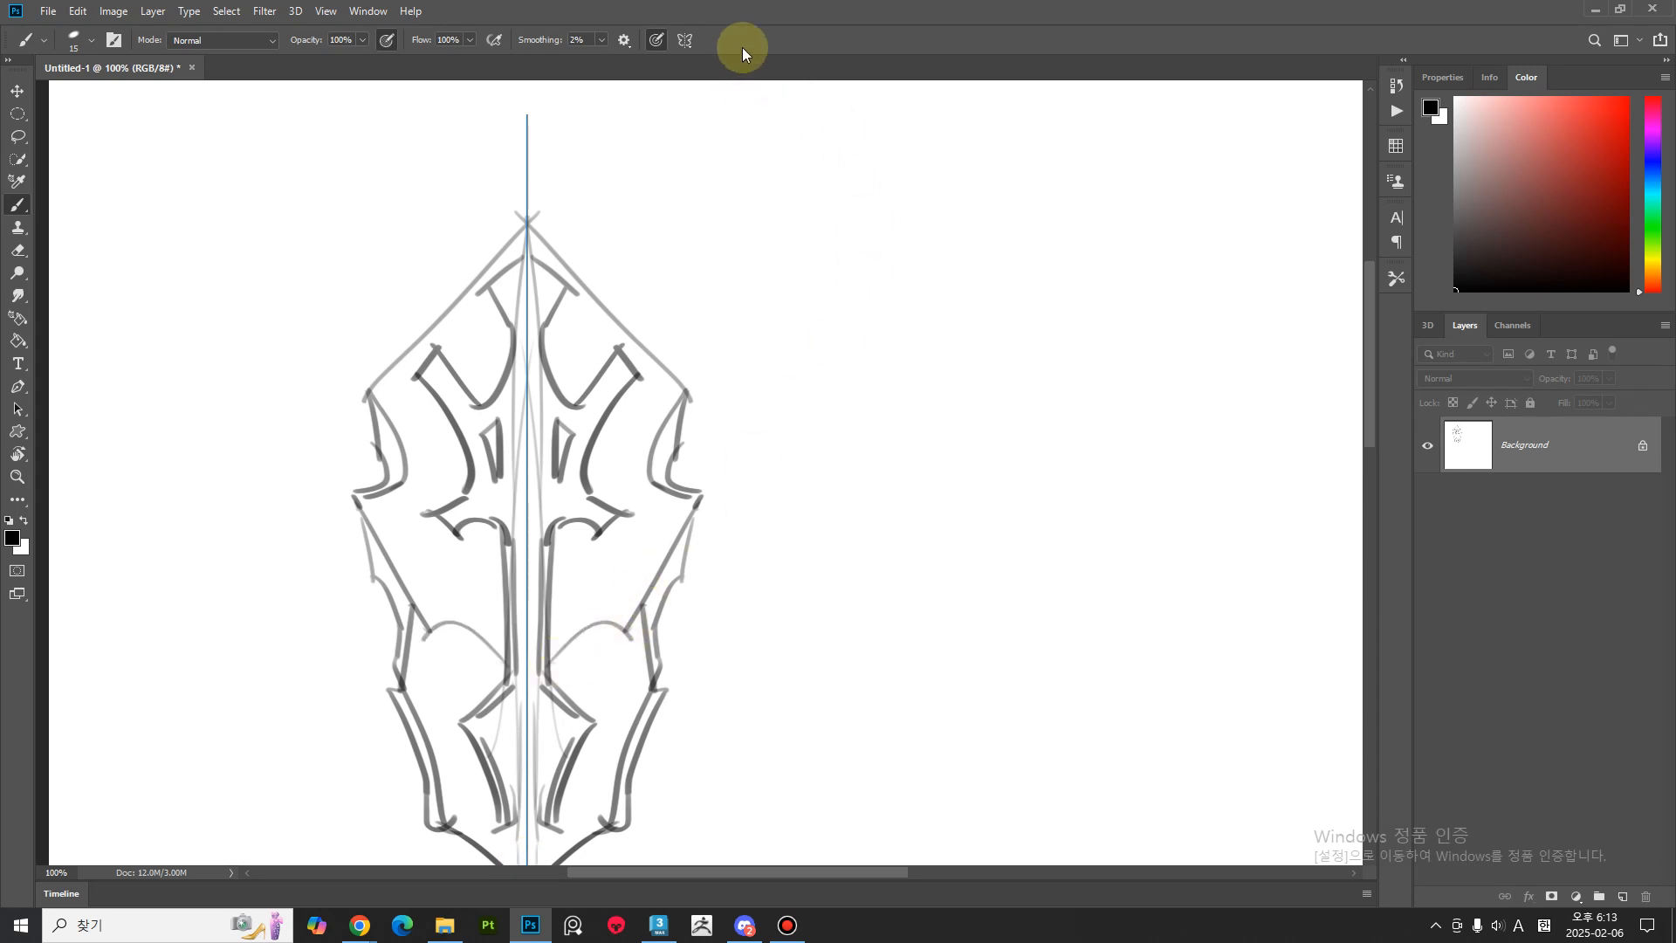
Switch back to 3ds Max, set the selected vertices' X to 0 cm and move them forward to about Y -57 cm.
left_click(659, 927)
left_click(1436, 629)
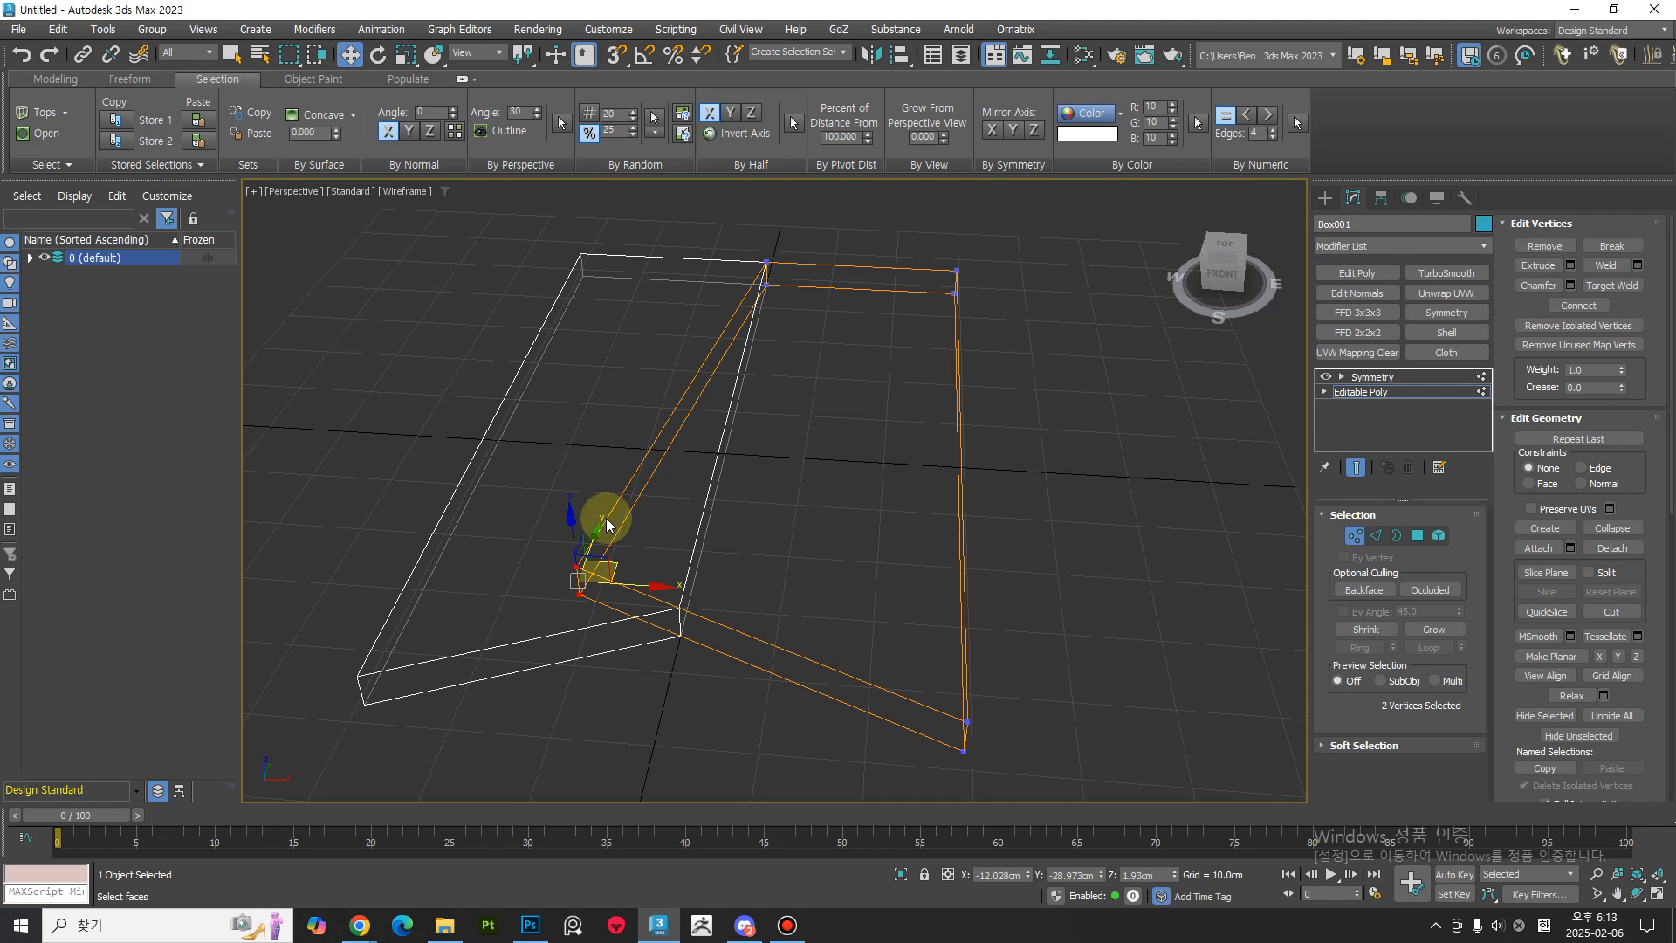
left_click_drag(650, 544, 810, 664)
key("ctrl+z")
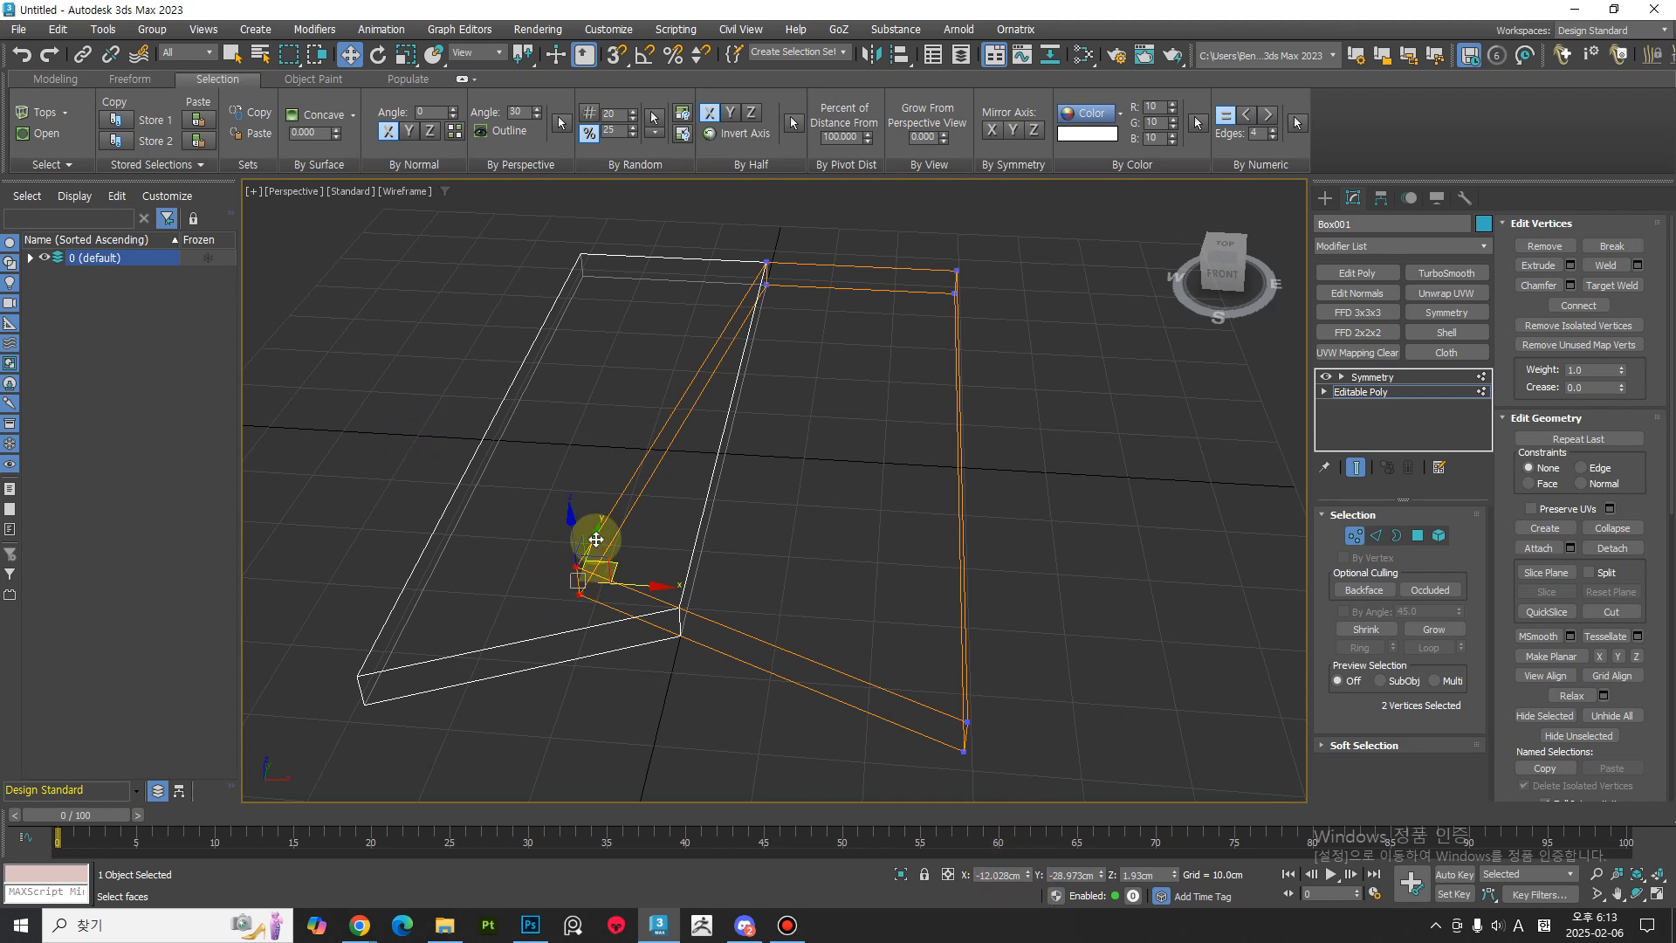
right_click(1030, 875)
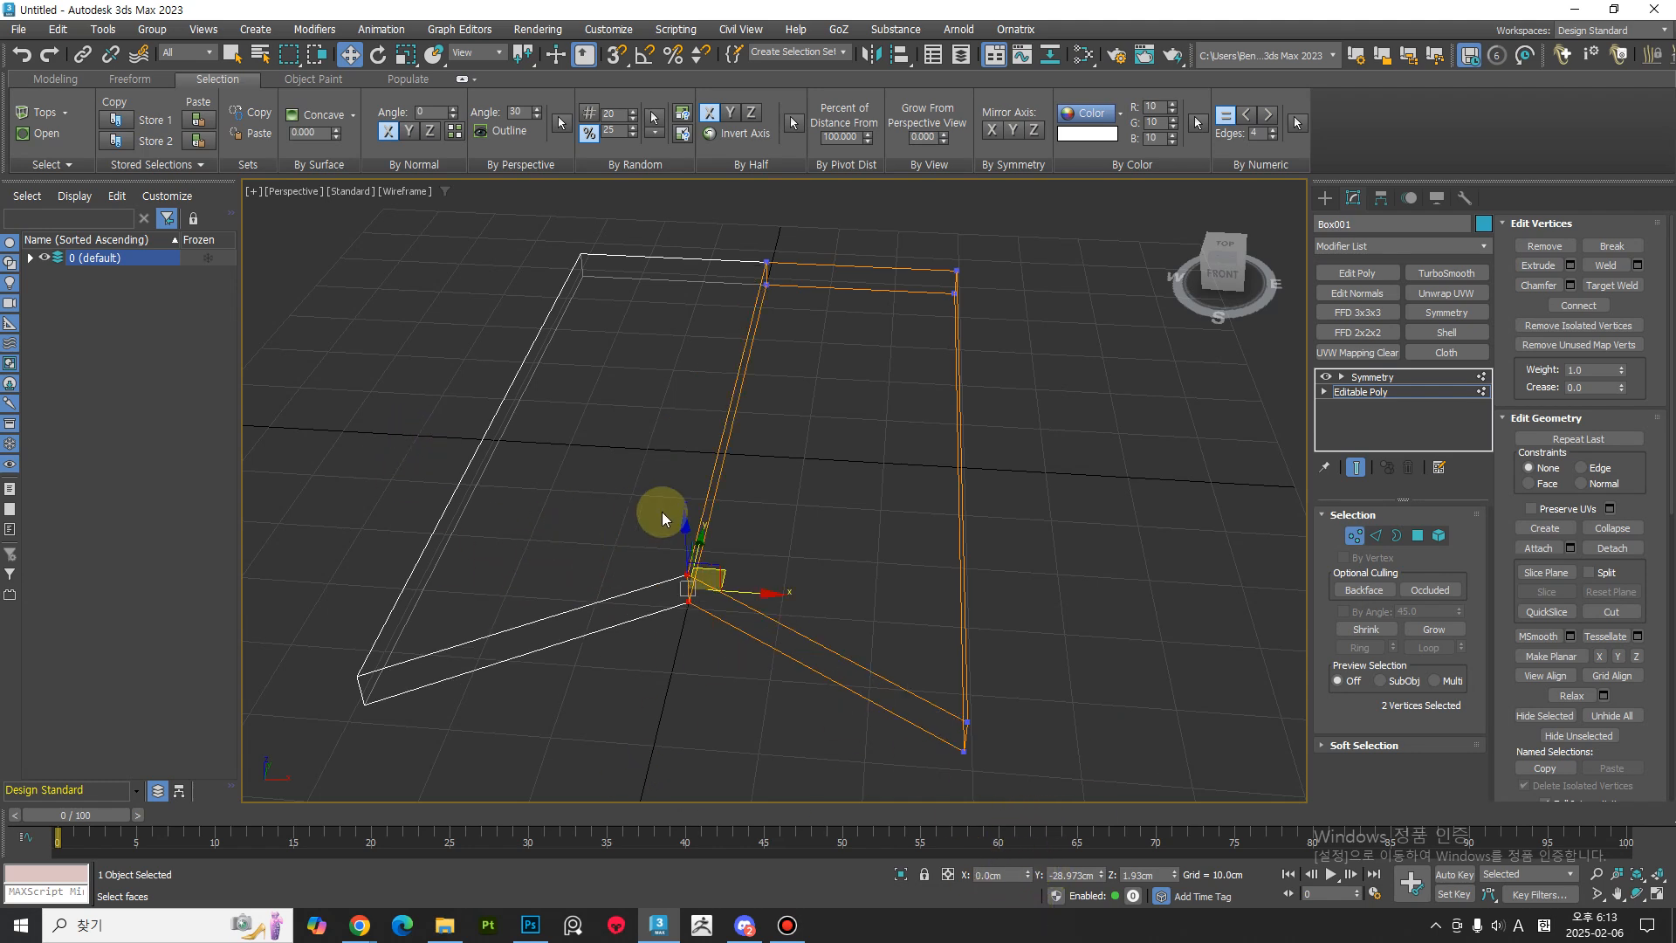
left_click_drag(702, 544, 599, 786)
middle_click_drag(598, 786, 965, 864)
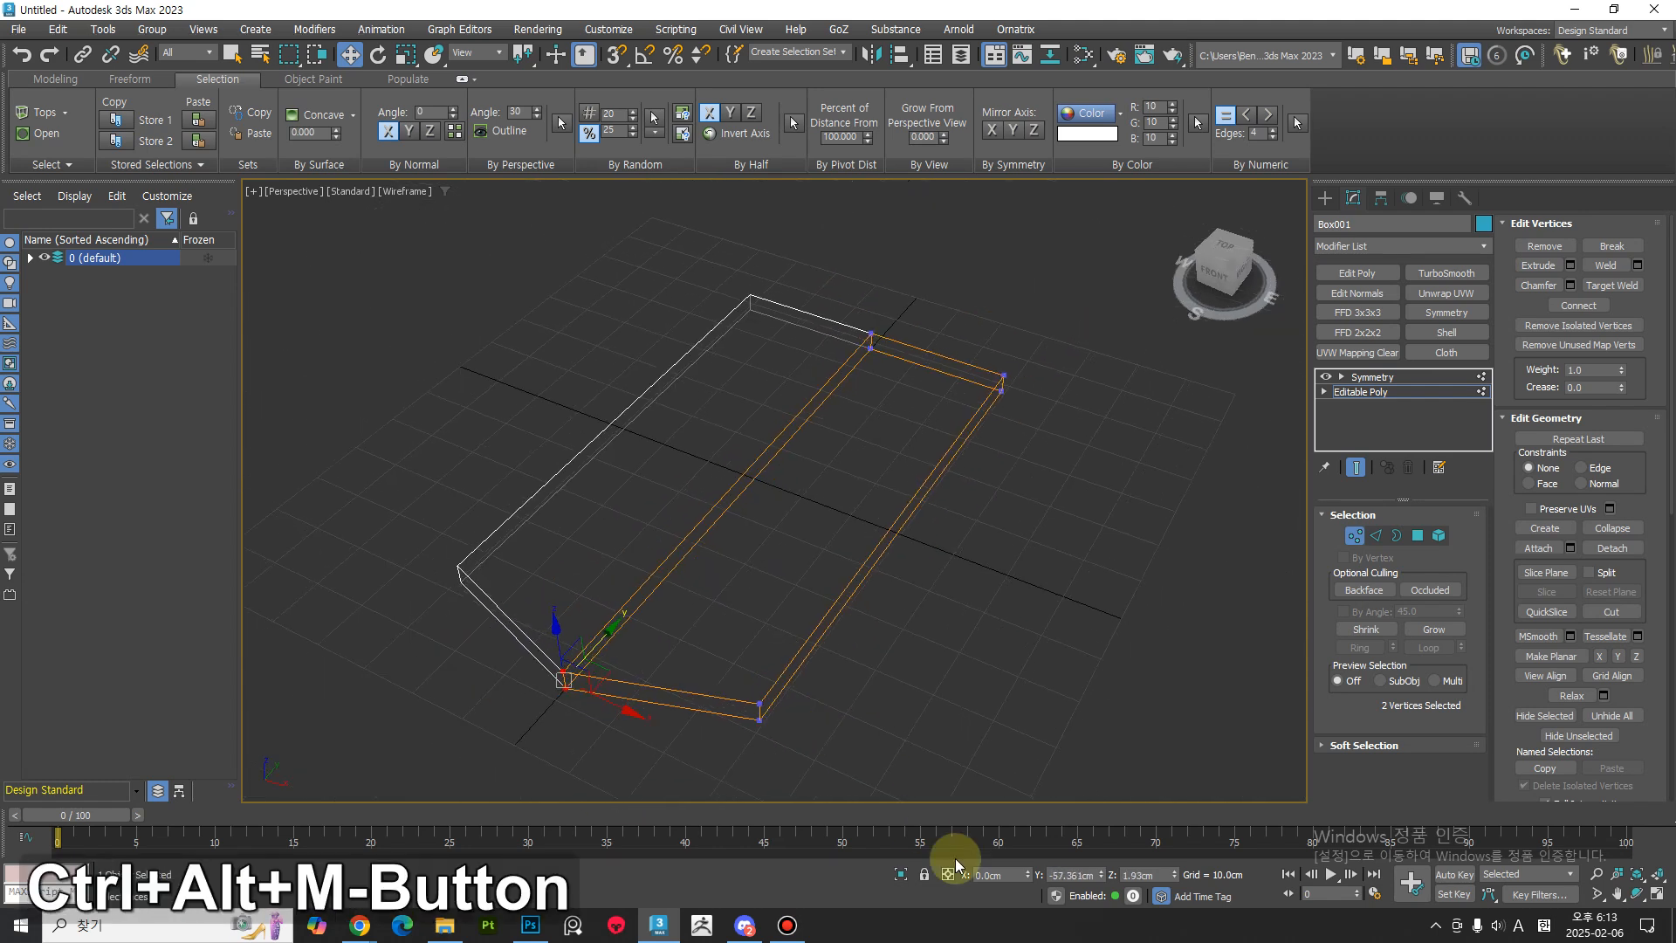
Restore the shaded display and connect the slab's lengthwise edge ring with a crosswise edge loop.
mouse_move(553, 636)
middle_mouse_down("alt")
mouse_move(559, 724)
mouse_move(731, 663)
mouse_move(704, 666)
mouse_move(704, 591)
mouse_move(794, 673)
mouse_move(812, 613)
mouse_move(850, 579)
mouse_move(912, 593)
middle_mouse_up("alt")
key("F3")
key("2")
left_click(877, 511)
key("alt+r")
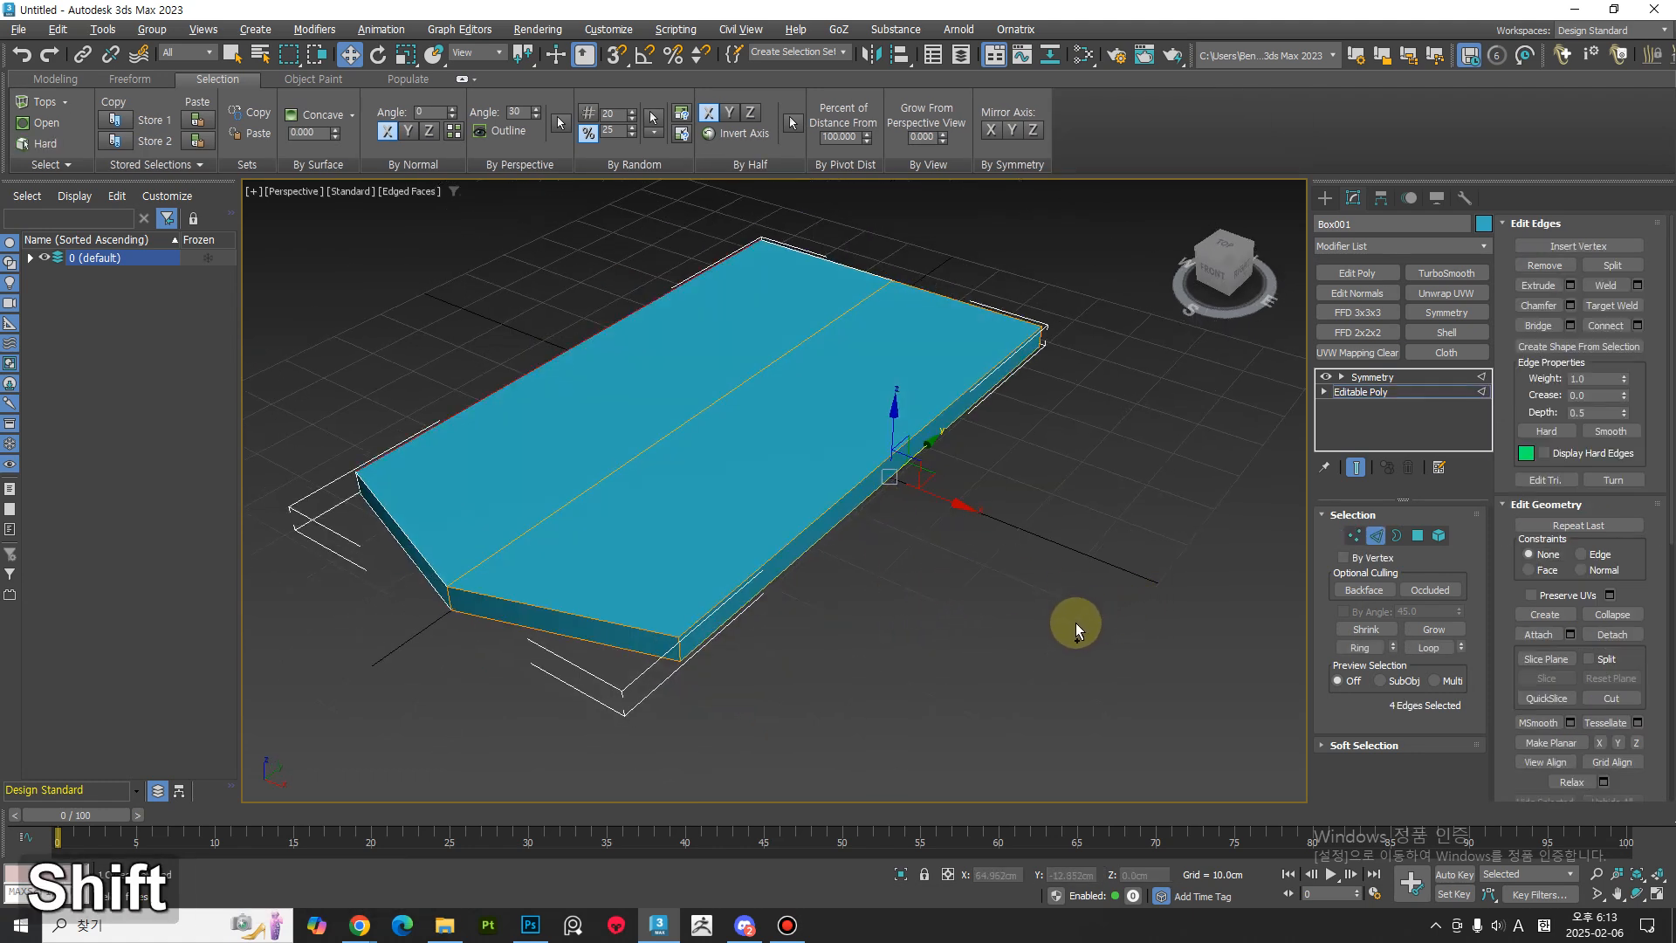
key("ctrl+shift+e")
Try rotating the new crosswise edge loop and flattening it by scaling, and undo both changes.
middle_click_drag(1046, 604, 852, 479, "alt")
key("e")
key("r")
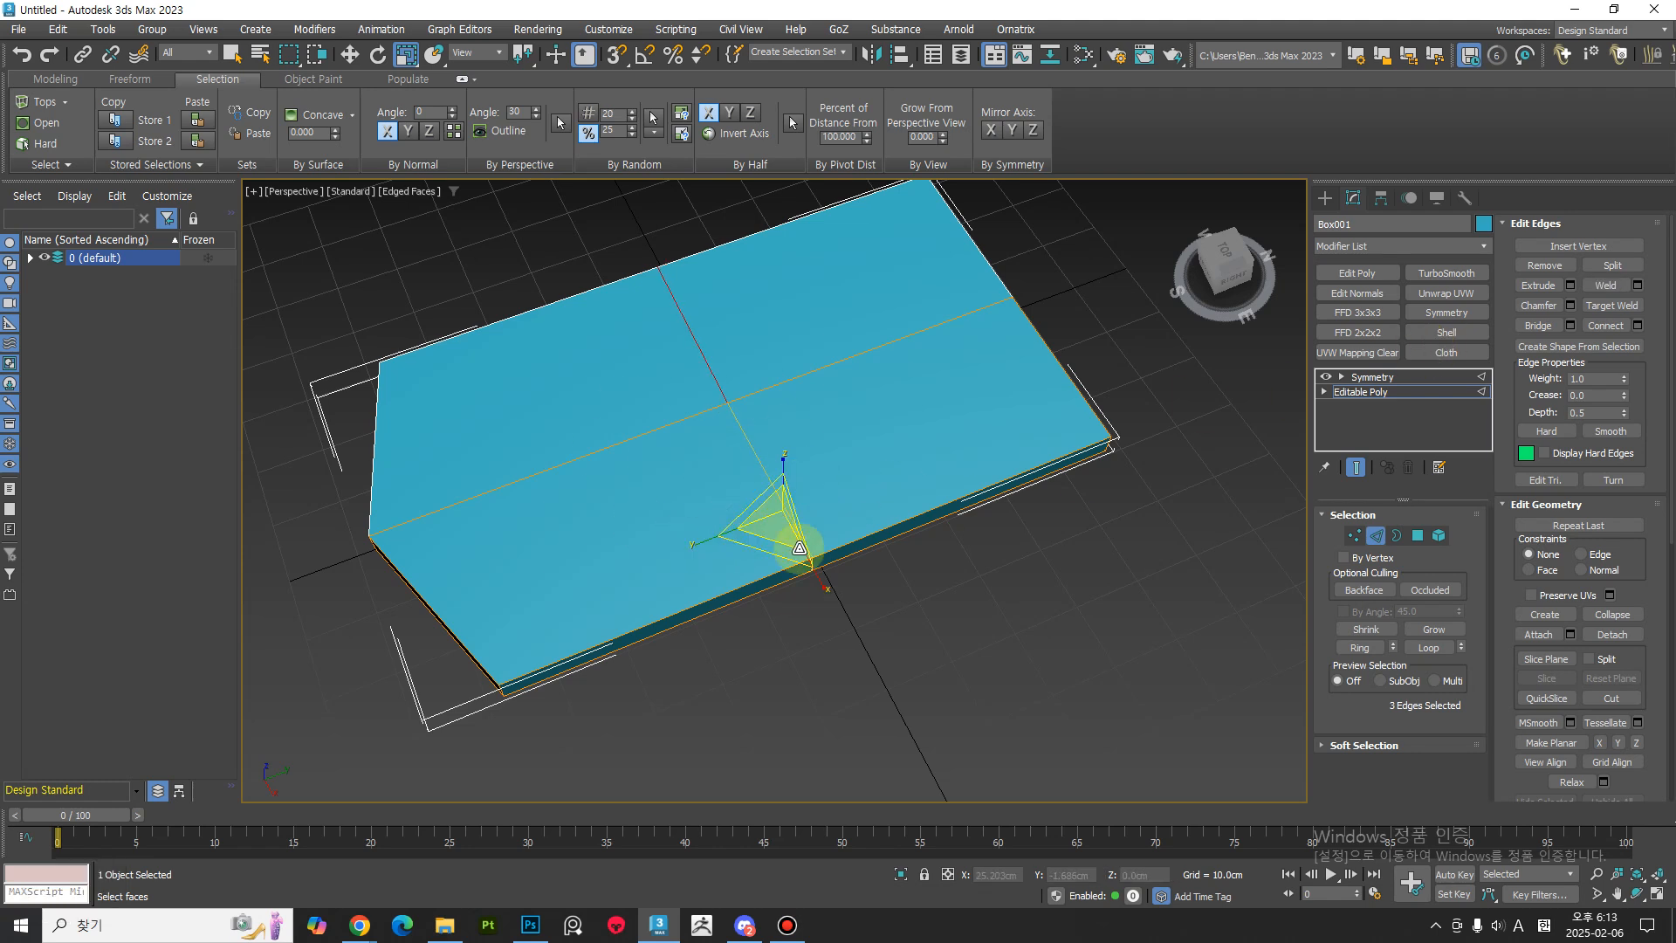
key("ctrl+z")
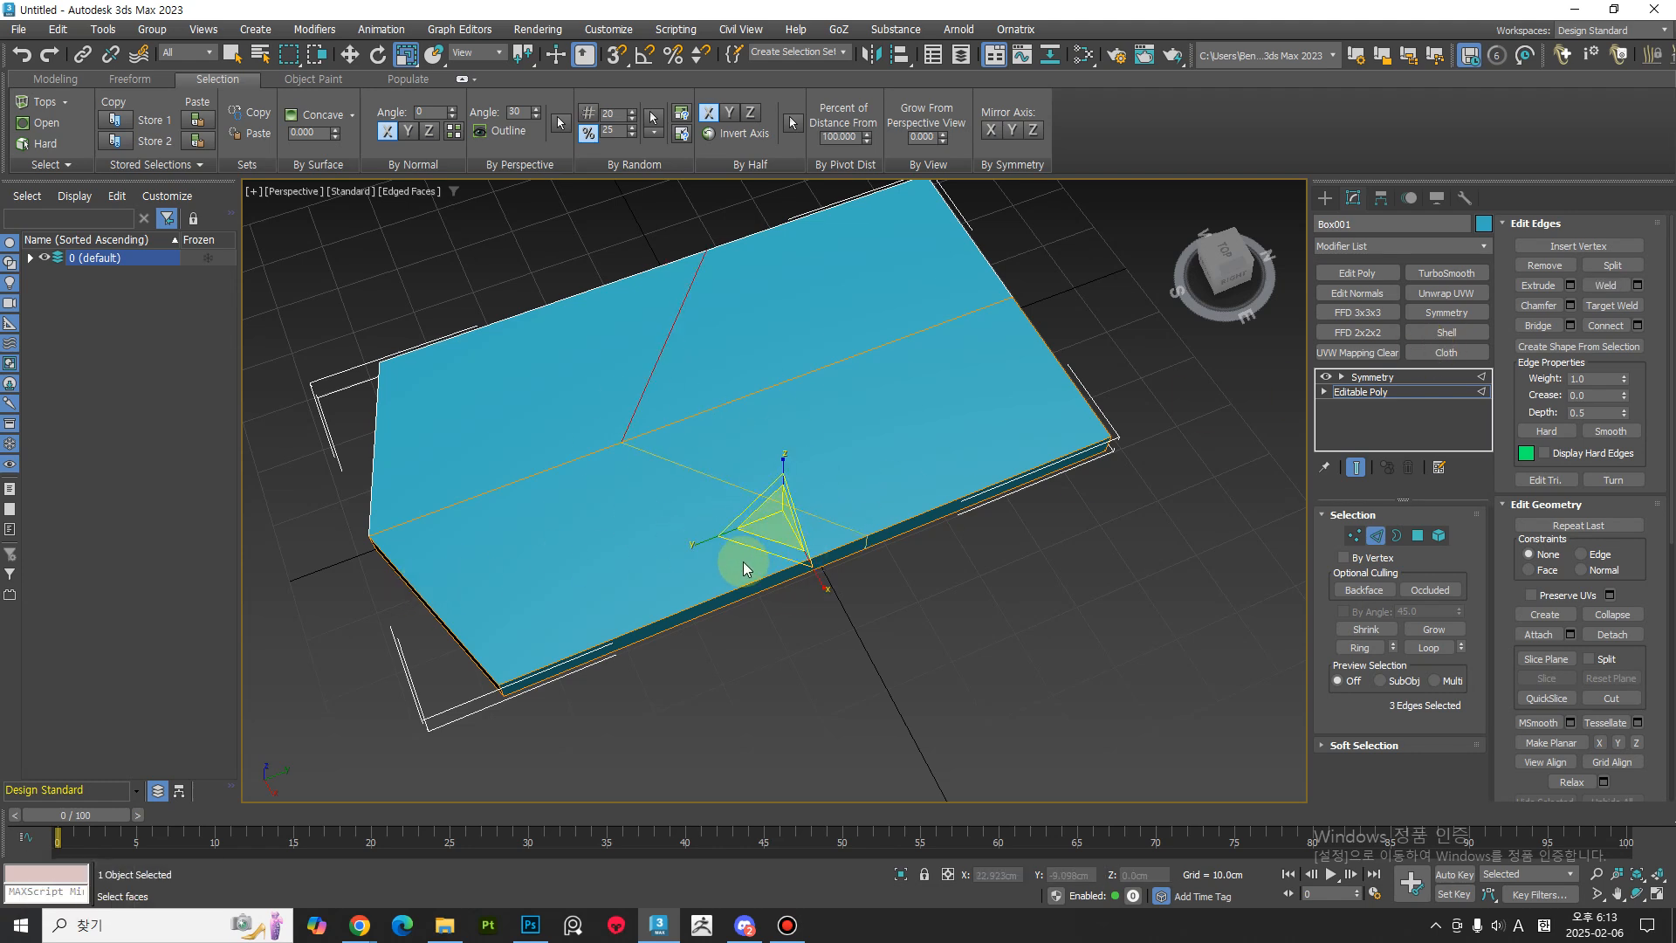
key("ctrl+z")
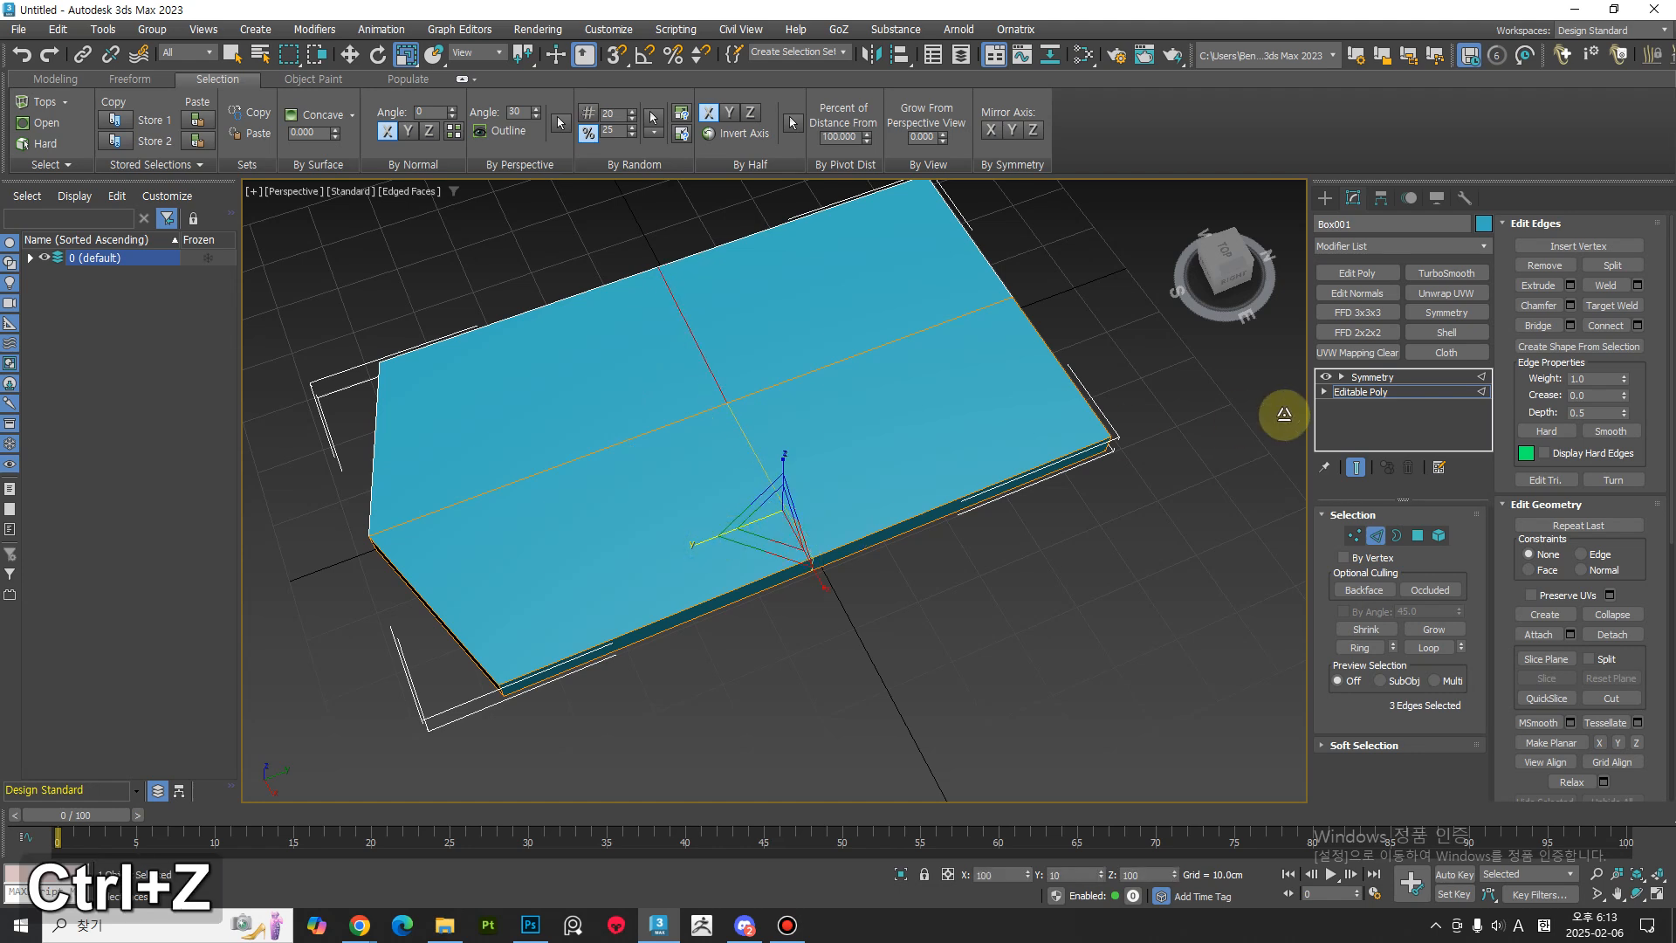
Move the crosswise edge loop toward the slab's rear end and connect the front section with a second crosswise loop.
middle_click_drag(834, 462, 782, 602)
key("w")
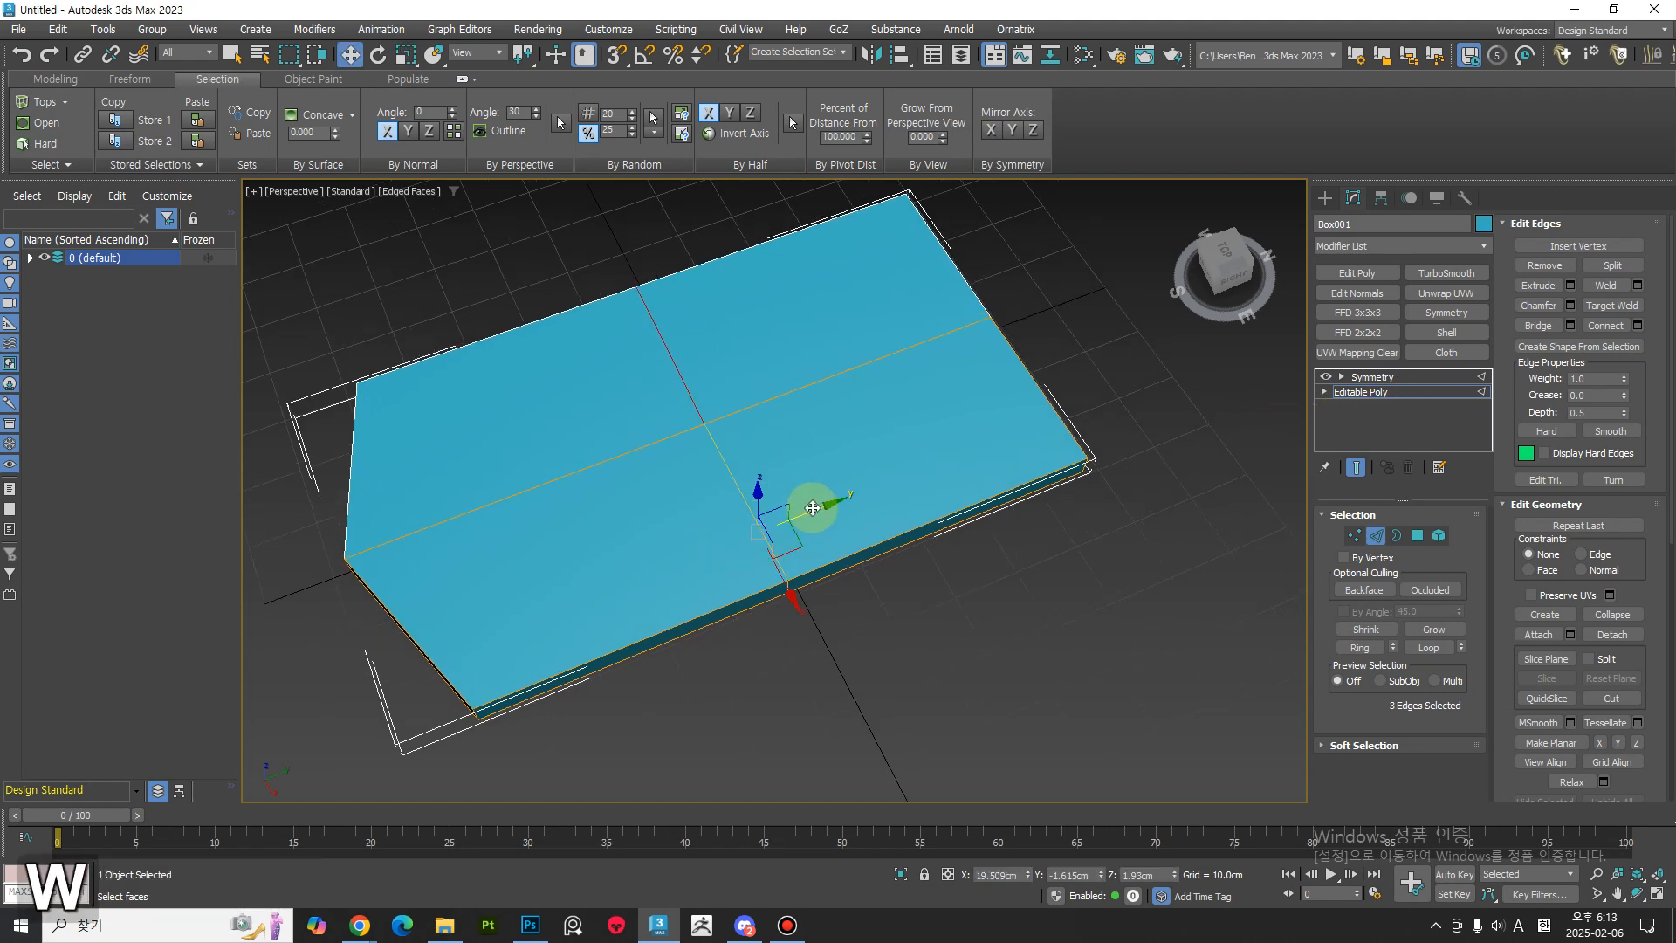
left_click_drag(991, 483, 981, 487)
middle_click_drag(667, 695, 1047, 558)
key("alt+r")
key("ctrl+shift+e")
Try Make Planar along X and along Z on the new front edge loop, undoing each attempt.
left_click_drag(1641, 586, 1552, 437)
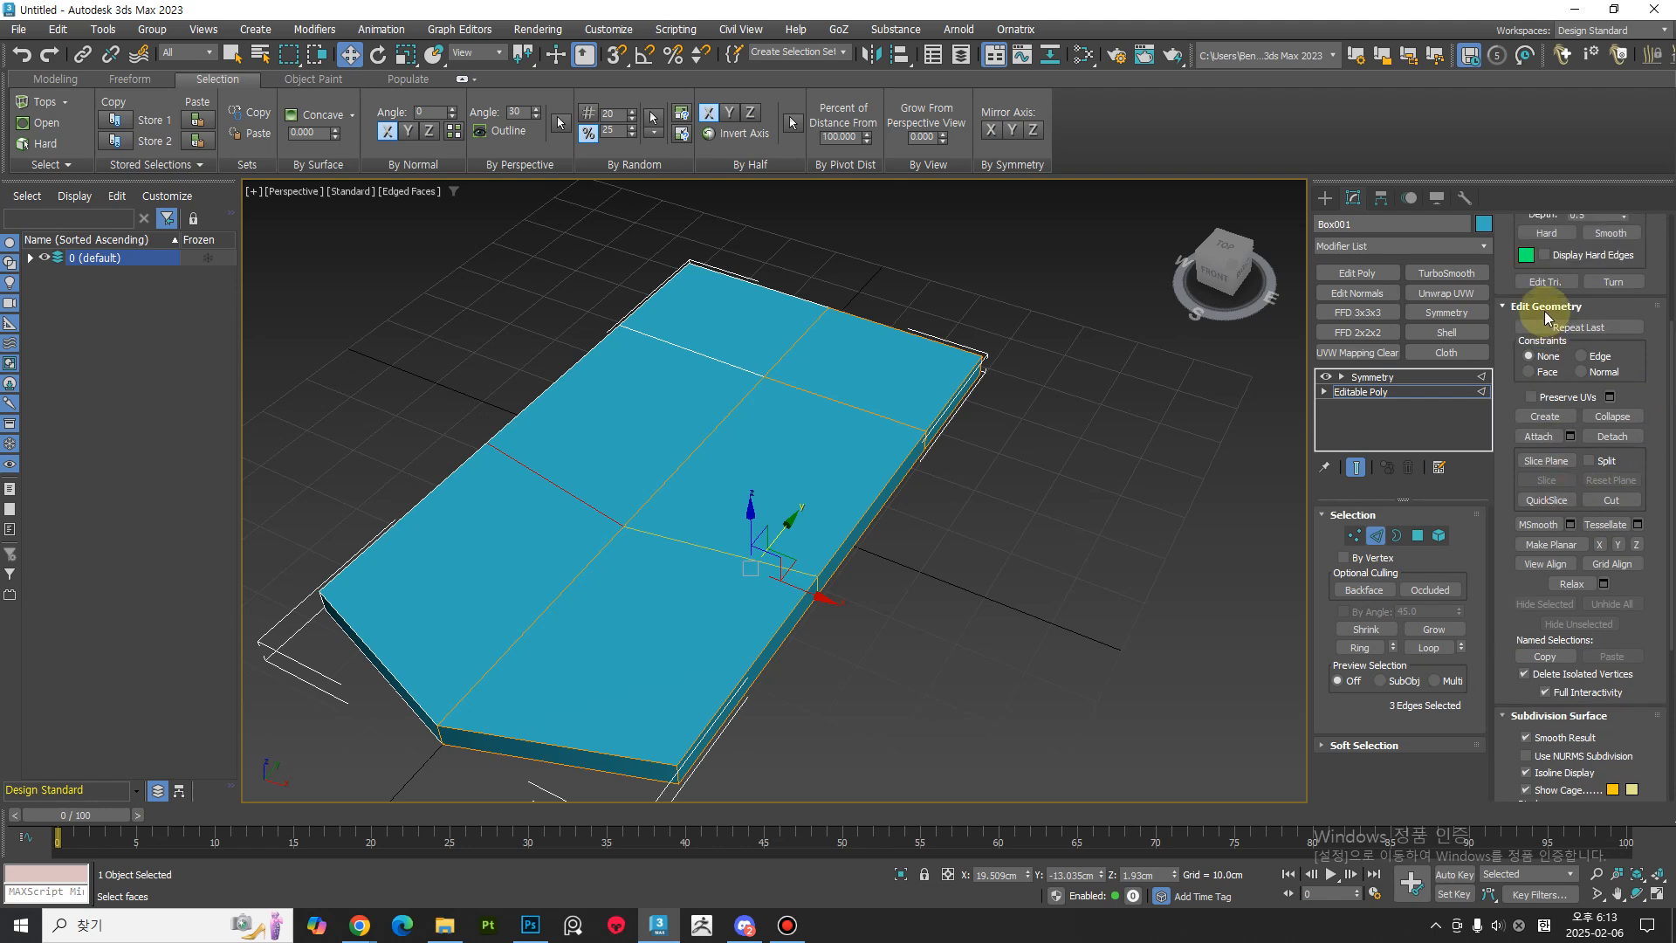
key("ctrl+z")
left_click(1605, 543)
key("ctrl+z")
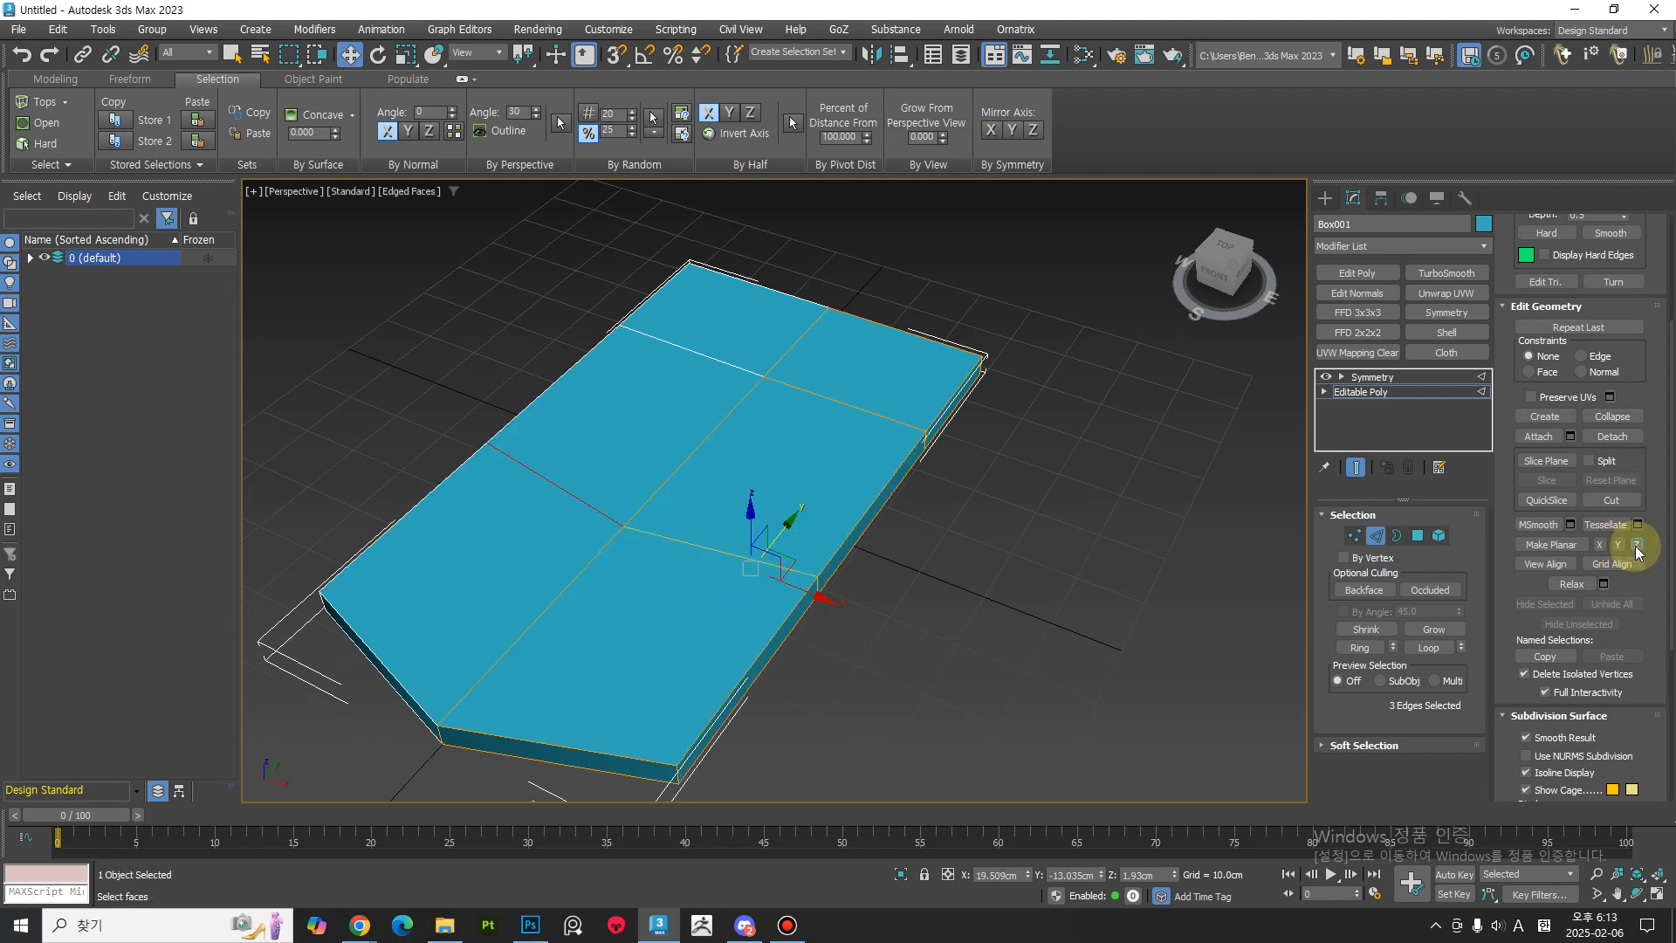
left_click(1635, 545)
key("ctrl+z")
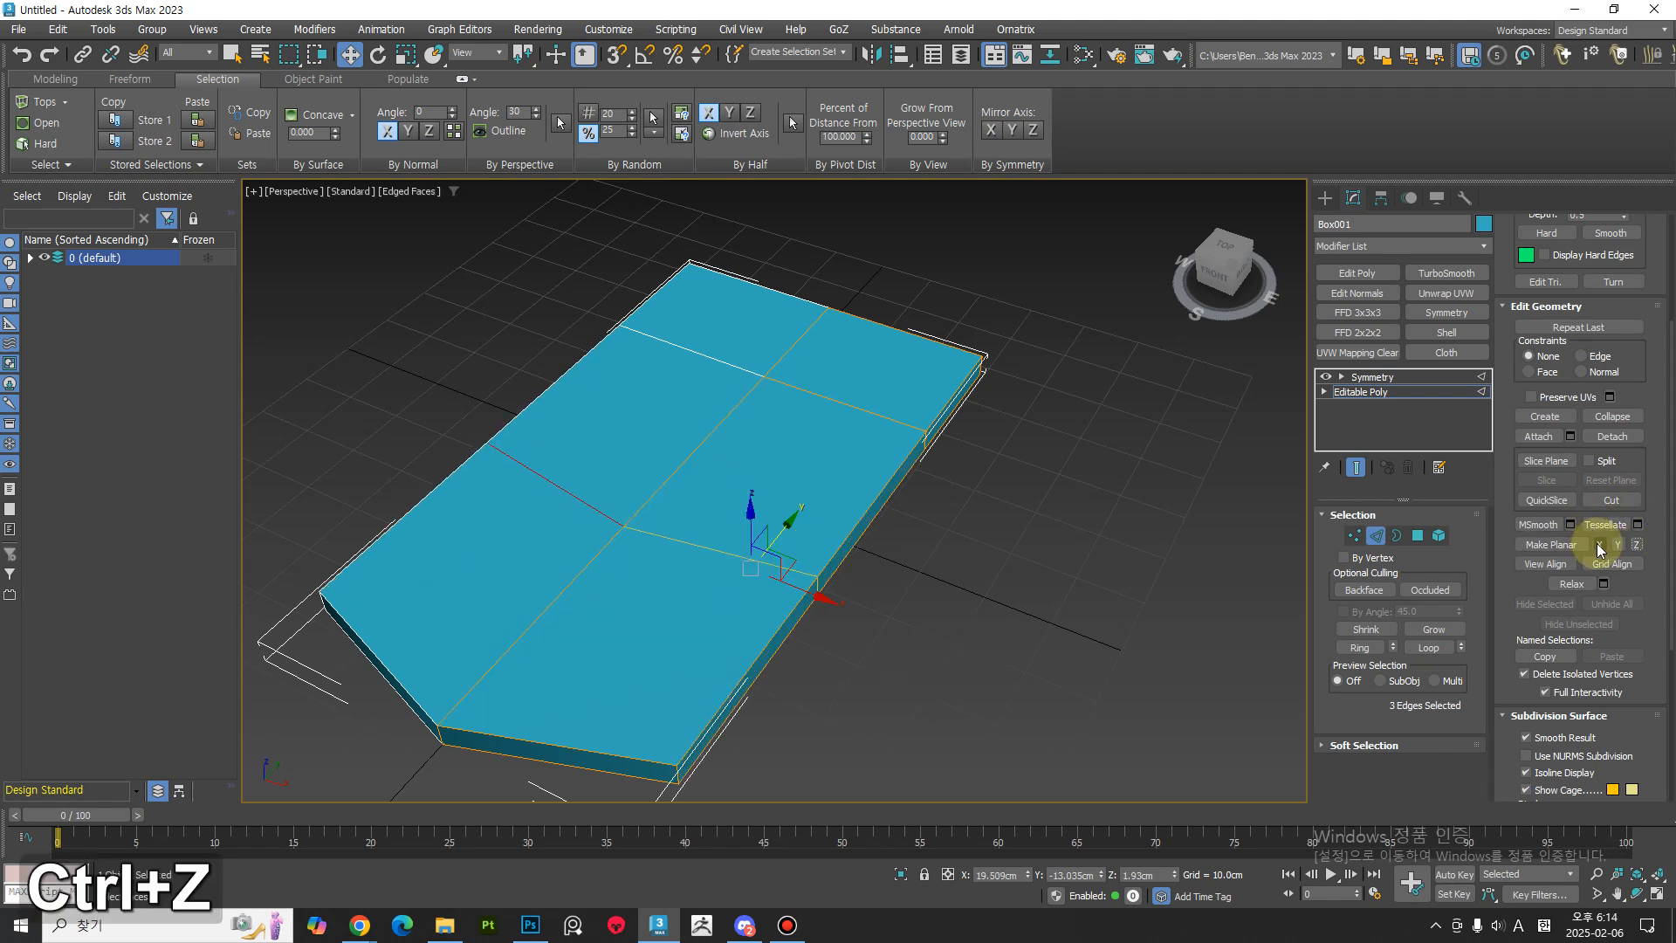
At vertex level, move the front loop's outer vertices outward and forward, and pull them inward together with the front corner vertices.
middle_click_drag(467, 641, 715, 669, "alt")
key("r")
key("w")
key("1")
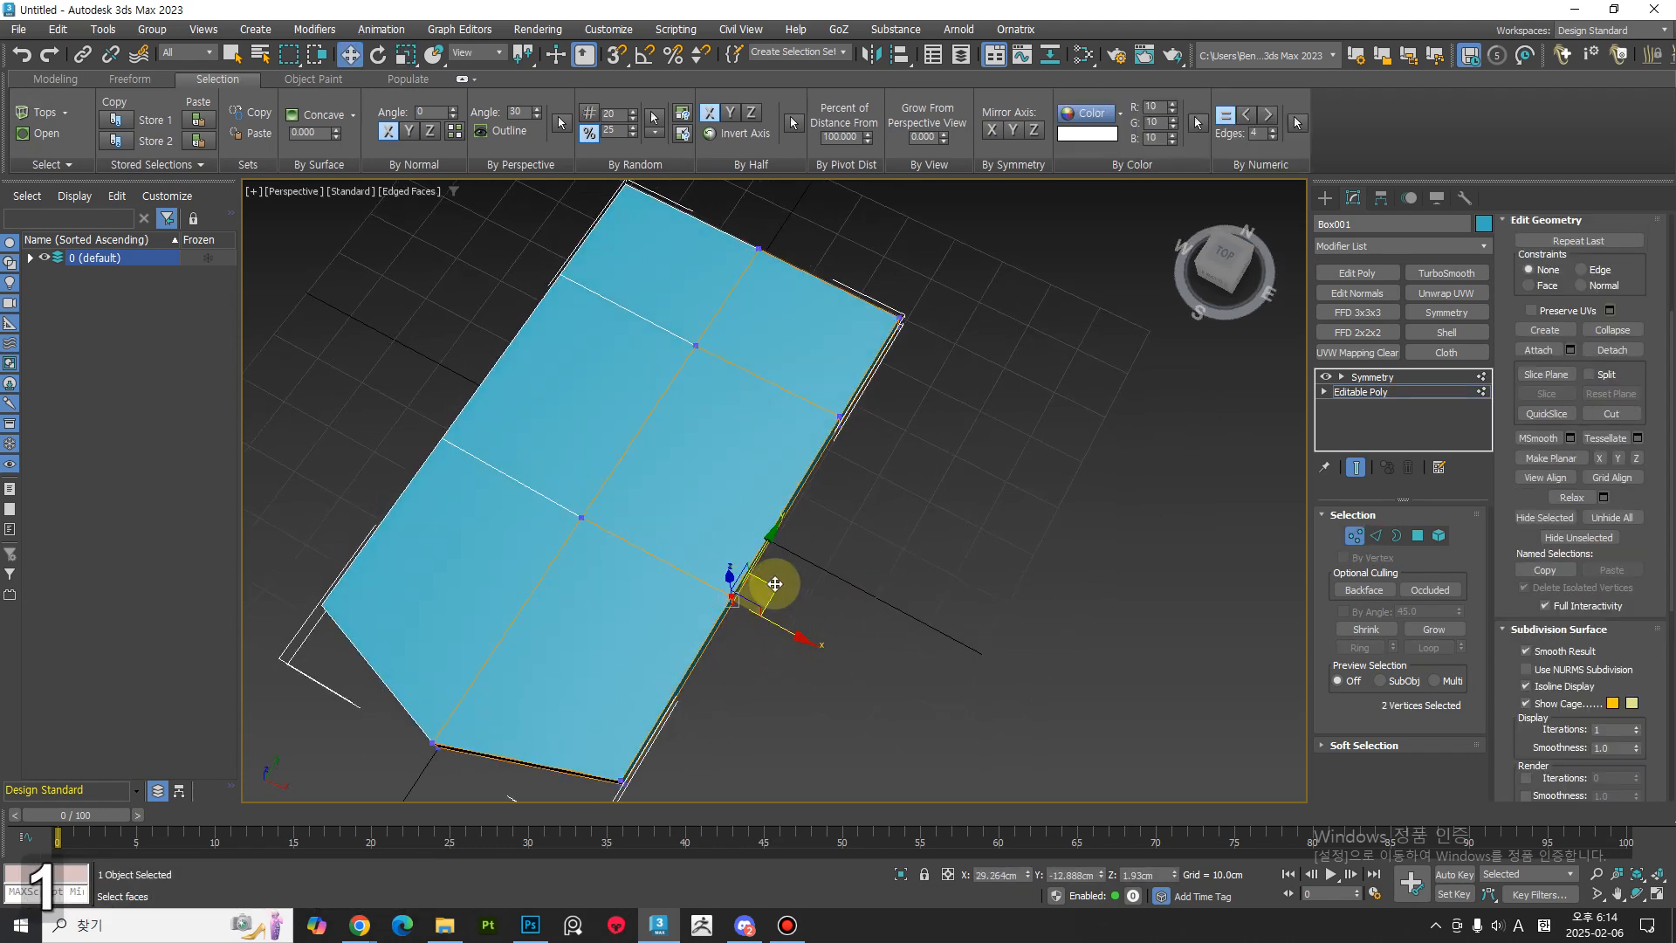
left_click_drag(775, 584, 804, 646)
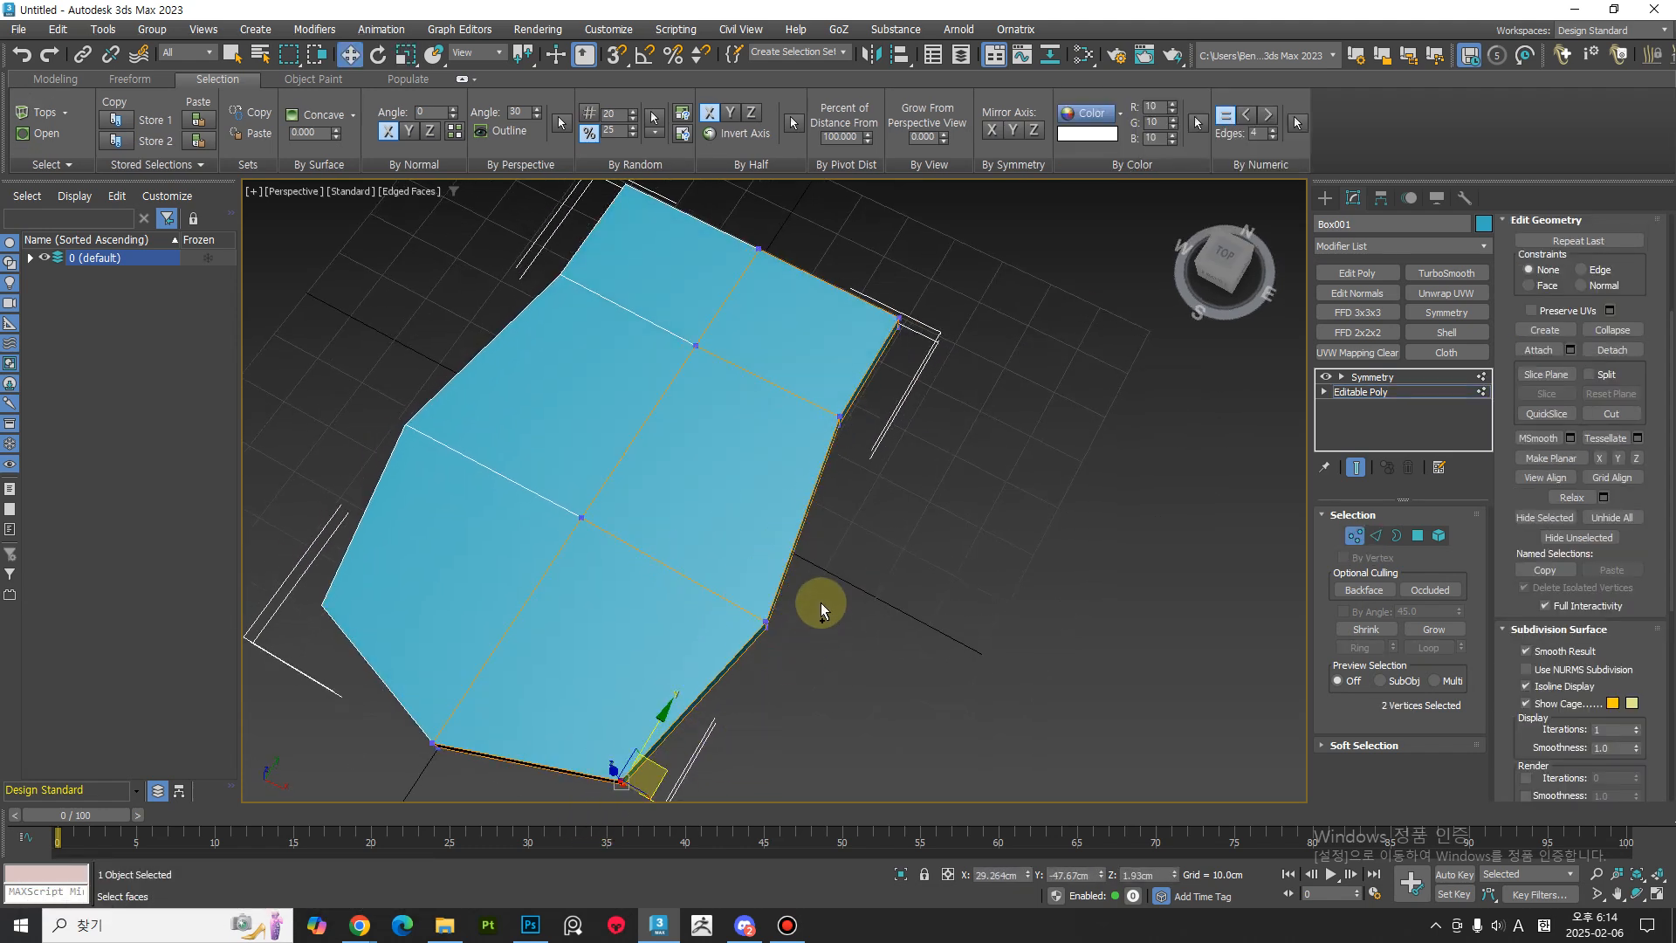
left_click(765, 622, "ctrl")
mouse_move(741, 725)
left_mouse_down()
mouse_move(677, 693)
mouse_move(715, 715)
left_mouse_up()
Move the rear loop's outer vertices to about X 33 cm and pull the rear corner vertices inward and forward.
left_click_drag(899, 363, 816, 449)
middle_click_drag(869, 618, 852, 697)
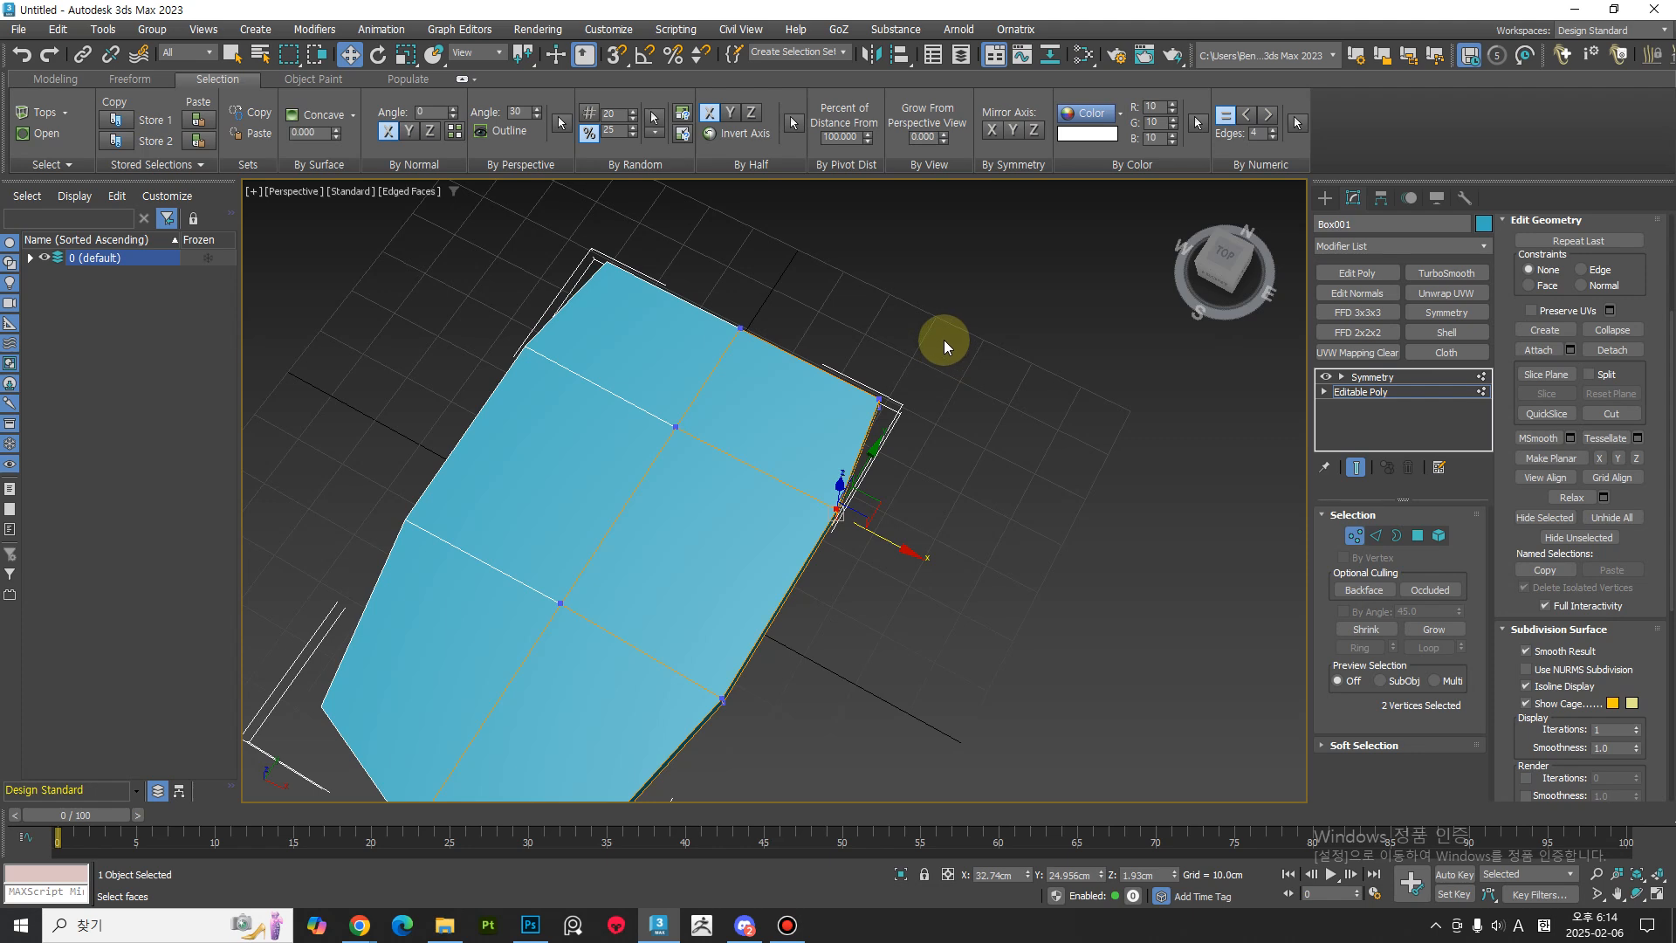
left_click_drag(927, 409, 886, 424)
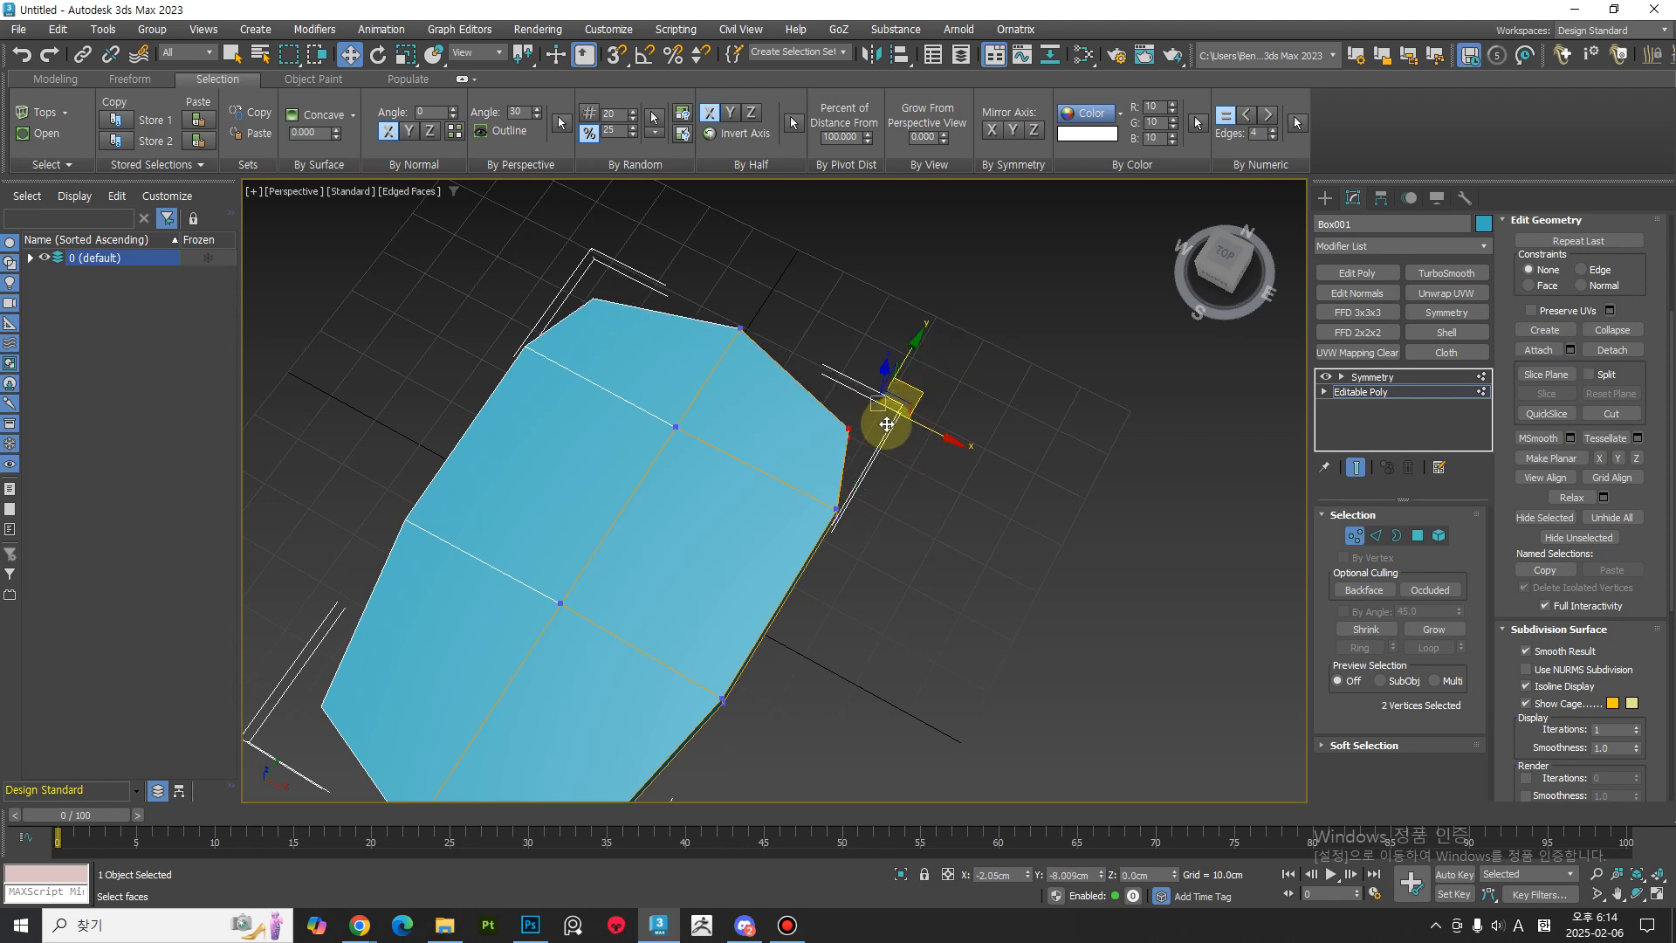
At edge level, select the rear crosswise edge loop and move it forward to about Y 17 cm.
key("2")
key("q")
left_click(729, 455)
key("w")
left_click_drag(818, 442, 803, 472)
middle_click_drag(777, 705, 825, 657)
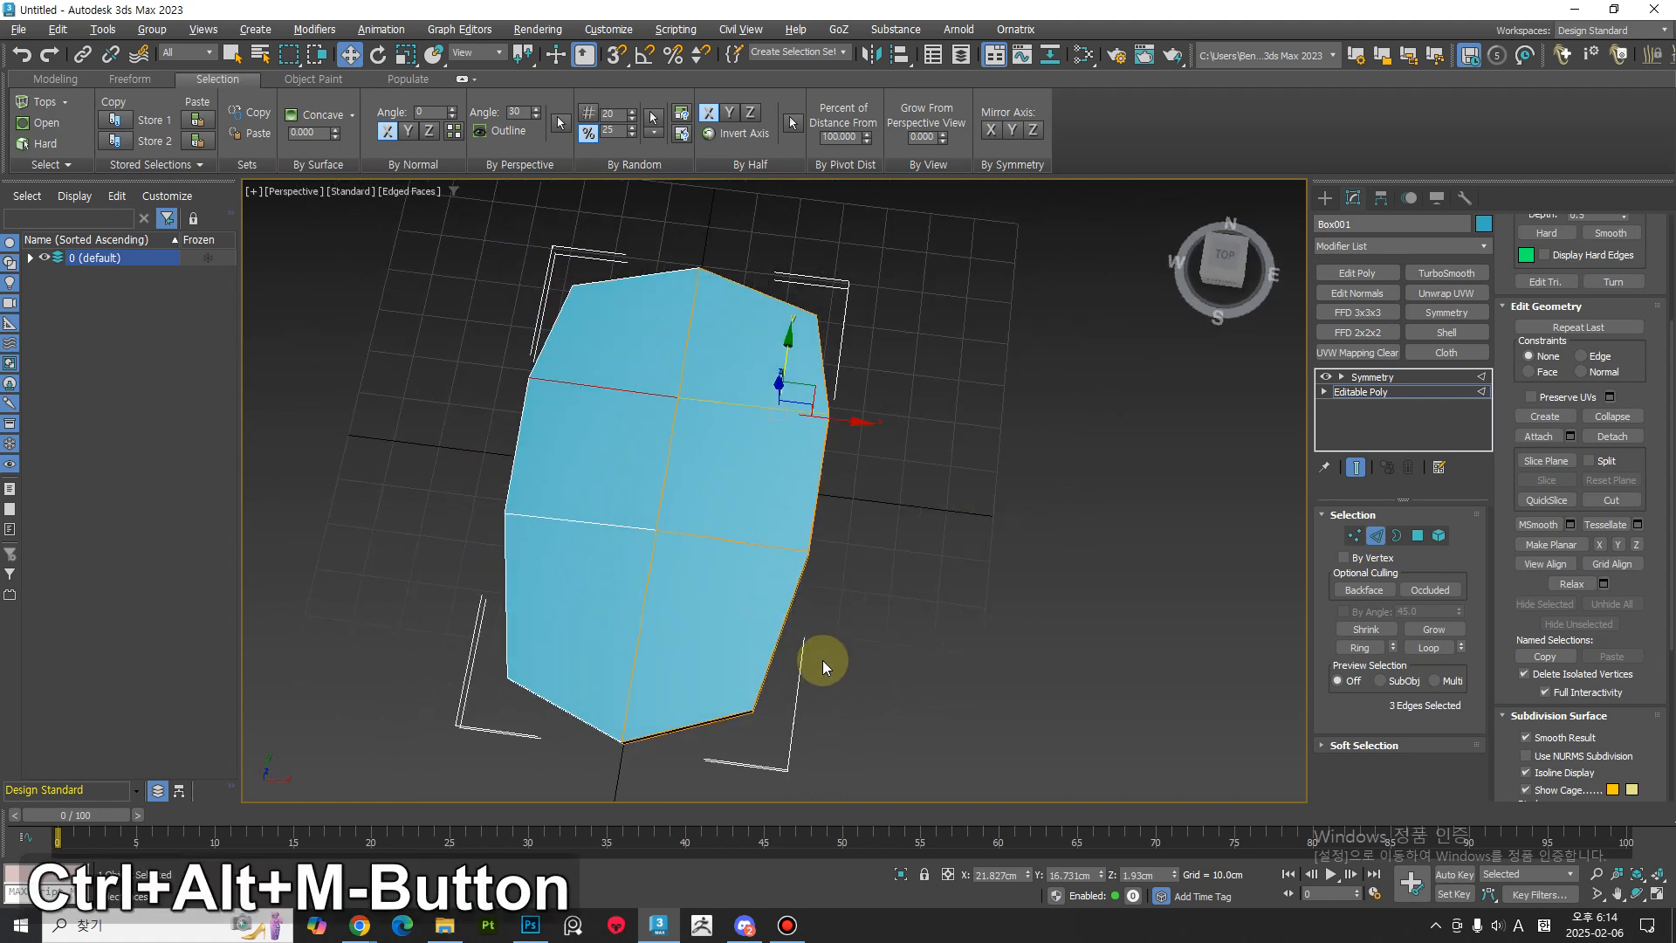
At vertex level, move the front corner vertices to narrow the front end of the slab.
key("1")
left_click_drag(804, 653, 709, 753)
left_click_drag(805, 717, 847, 565)
middle_click_drag(844, 567, 737, 475, "alt")
At edge level, connect the half slab's ring of crosswise edges with a lengthwise edge loop halfway between axis and outer side.
key("2")
key("q")
key("alt+r")
mouse_move(760, 579)
middle_mouse_down("alt")
mouse_move(722, 572)
mouse_move(785, 584)
mouse_move(770, 591)
middle_mouse_up("alt")
key("ctrl+z")
left_click(666, 555)
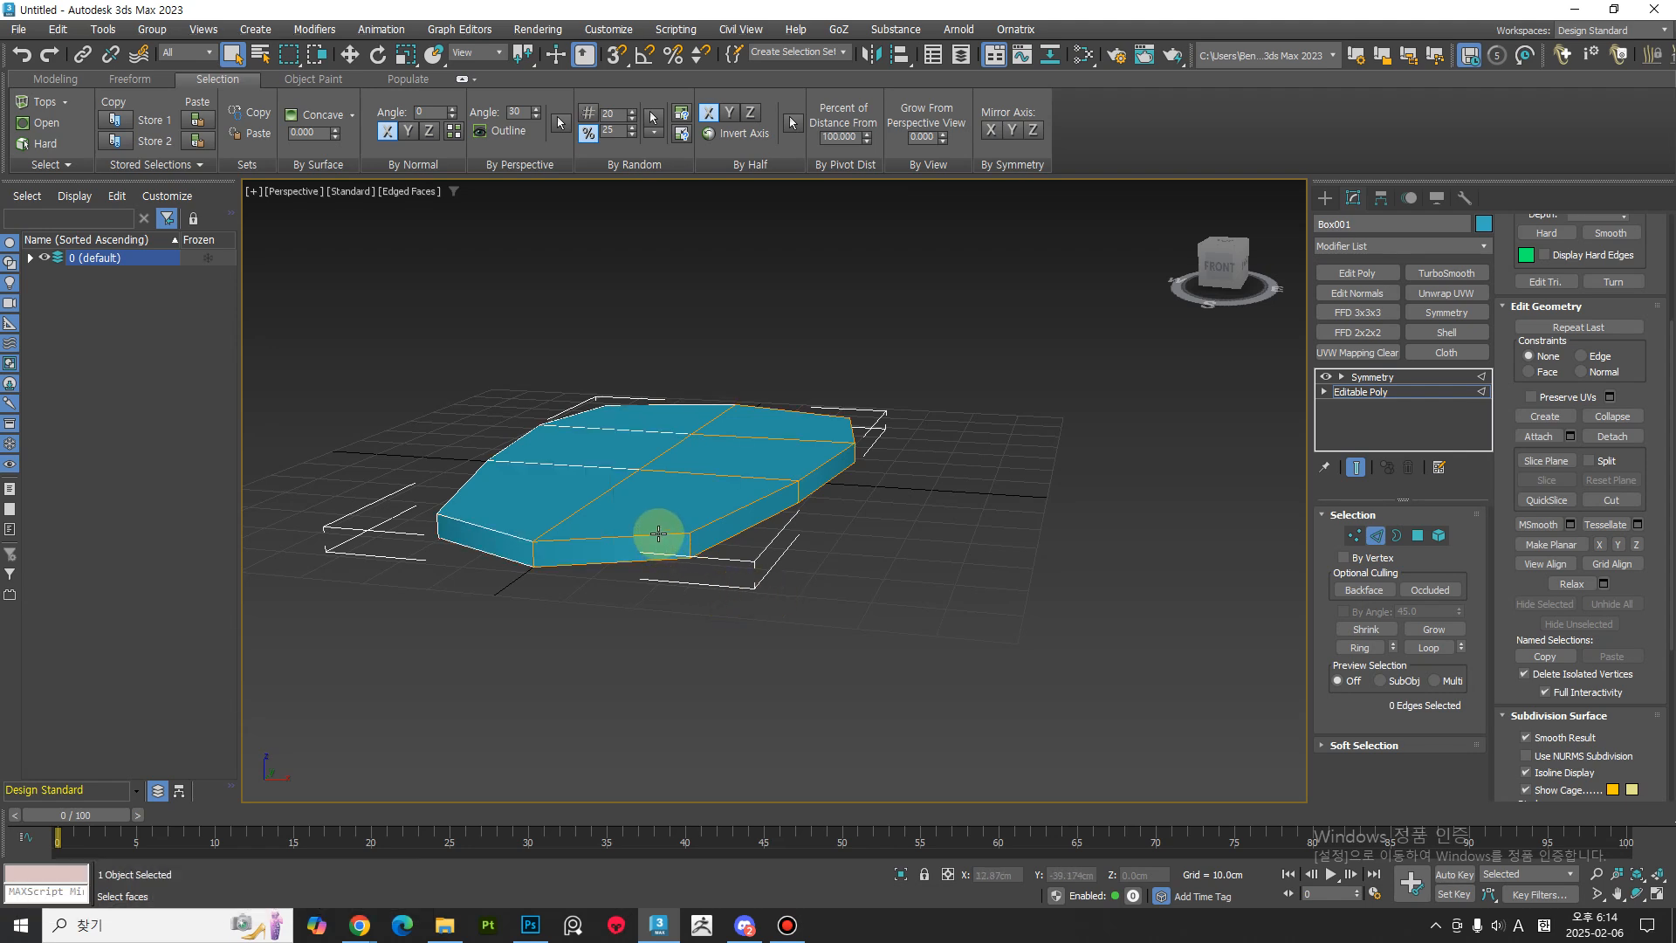
key("alt+r")
key("ctrl+shift+e")
Raise the new lengthwise loop about 2.8 cm, add the centre edge loop to the selection and raise both together.
middle_click_drag(866, 604, 724, 412, "alt")
key("w")
left_click_drag(715, 399, 707, 374)
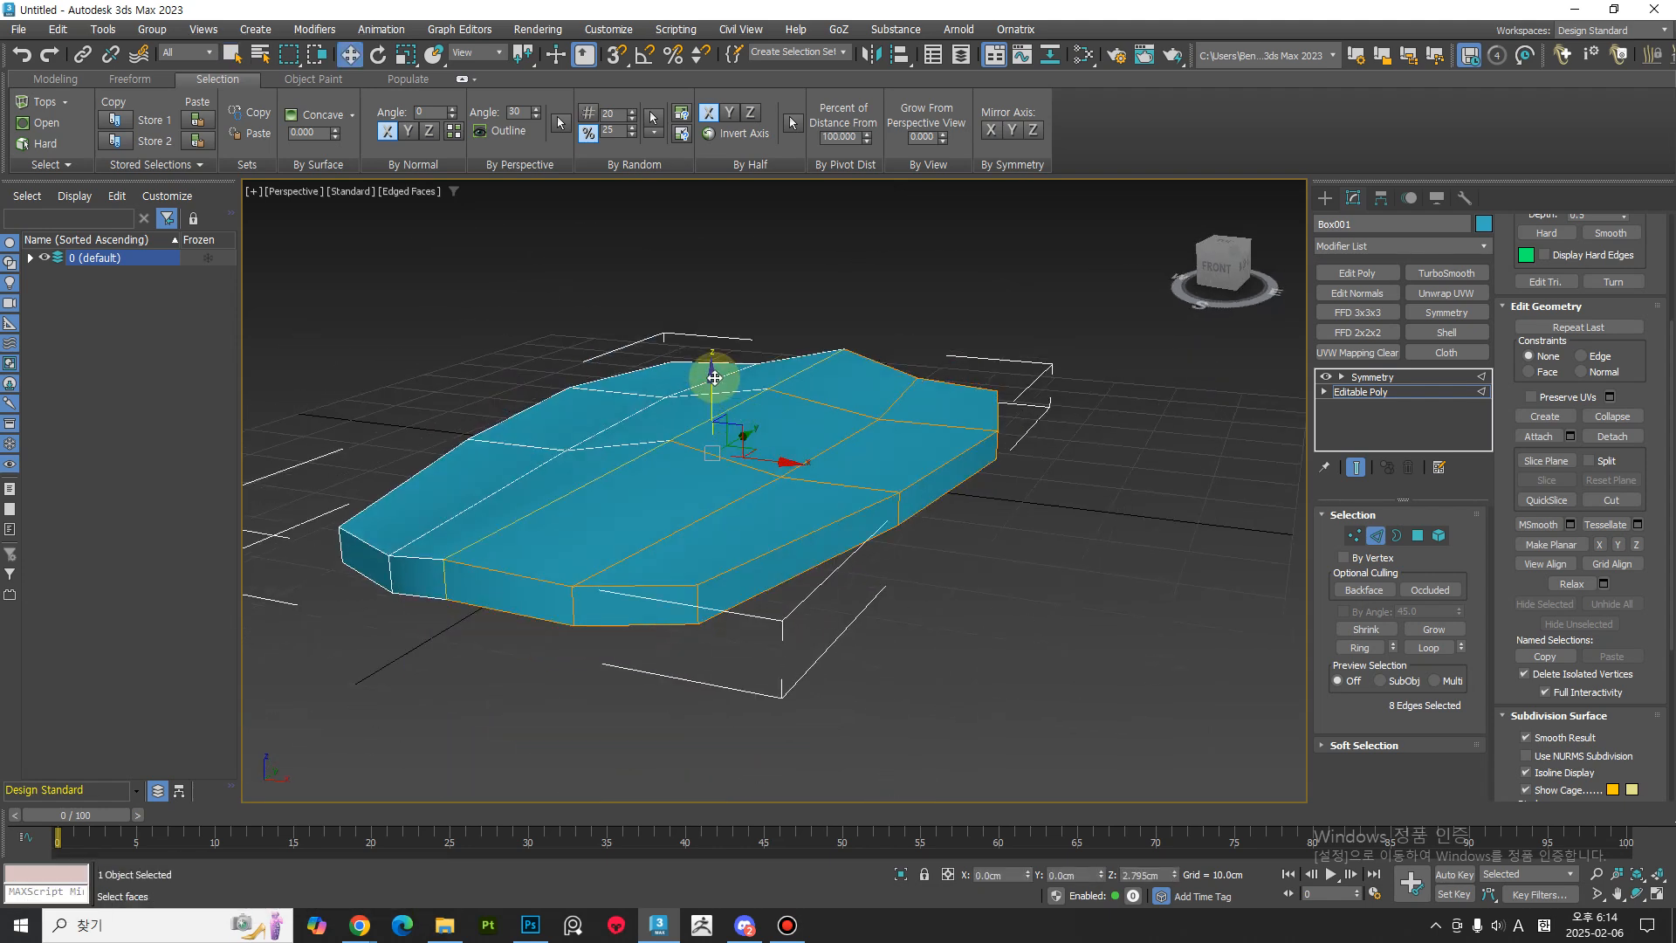
left_click(683, 532, "ctrl")
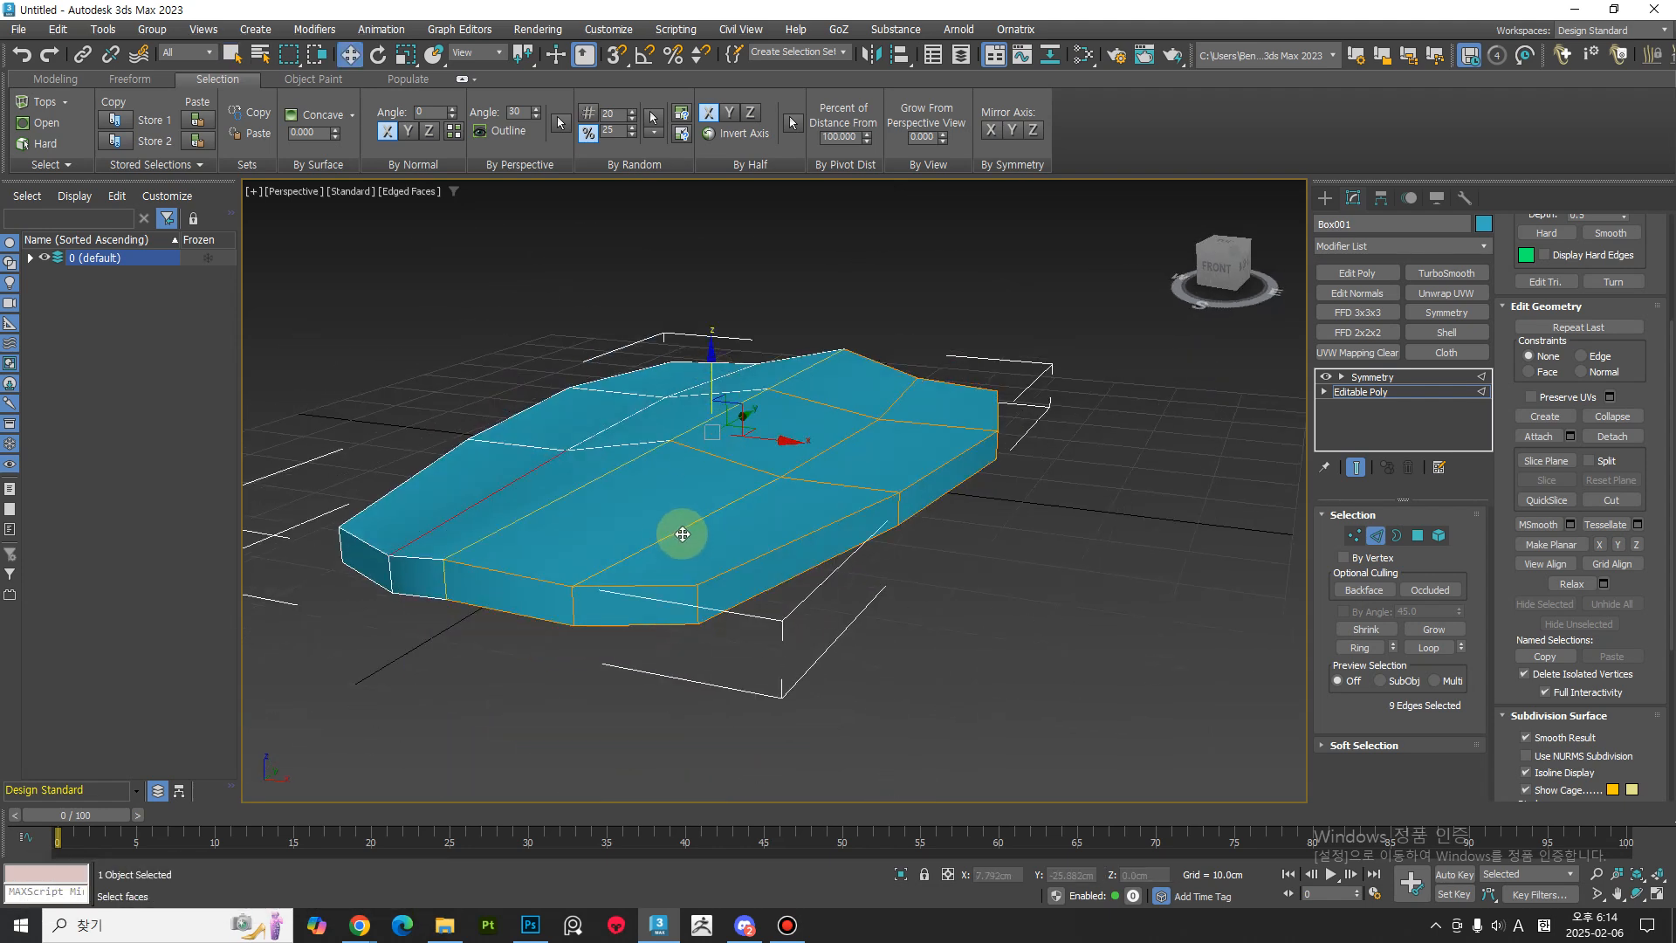
key("alt+l")
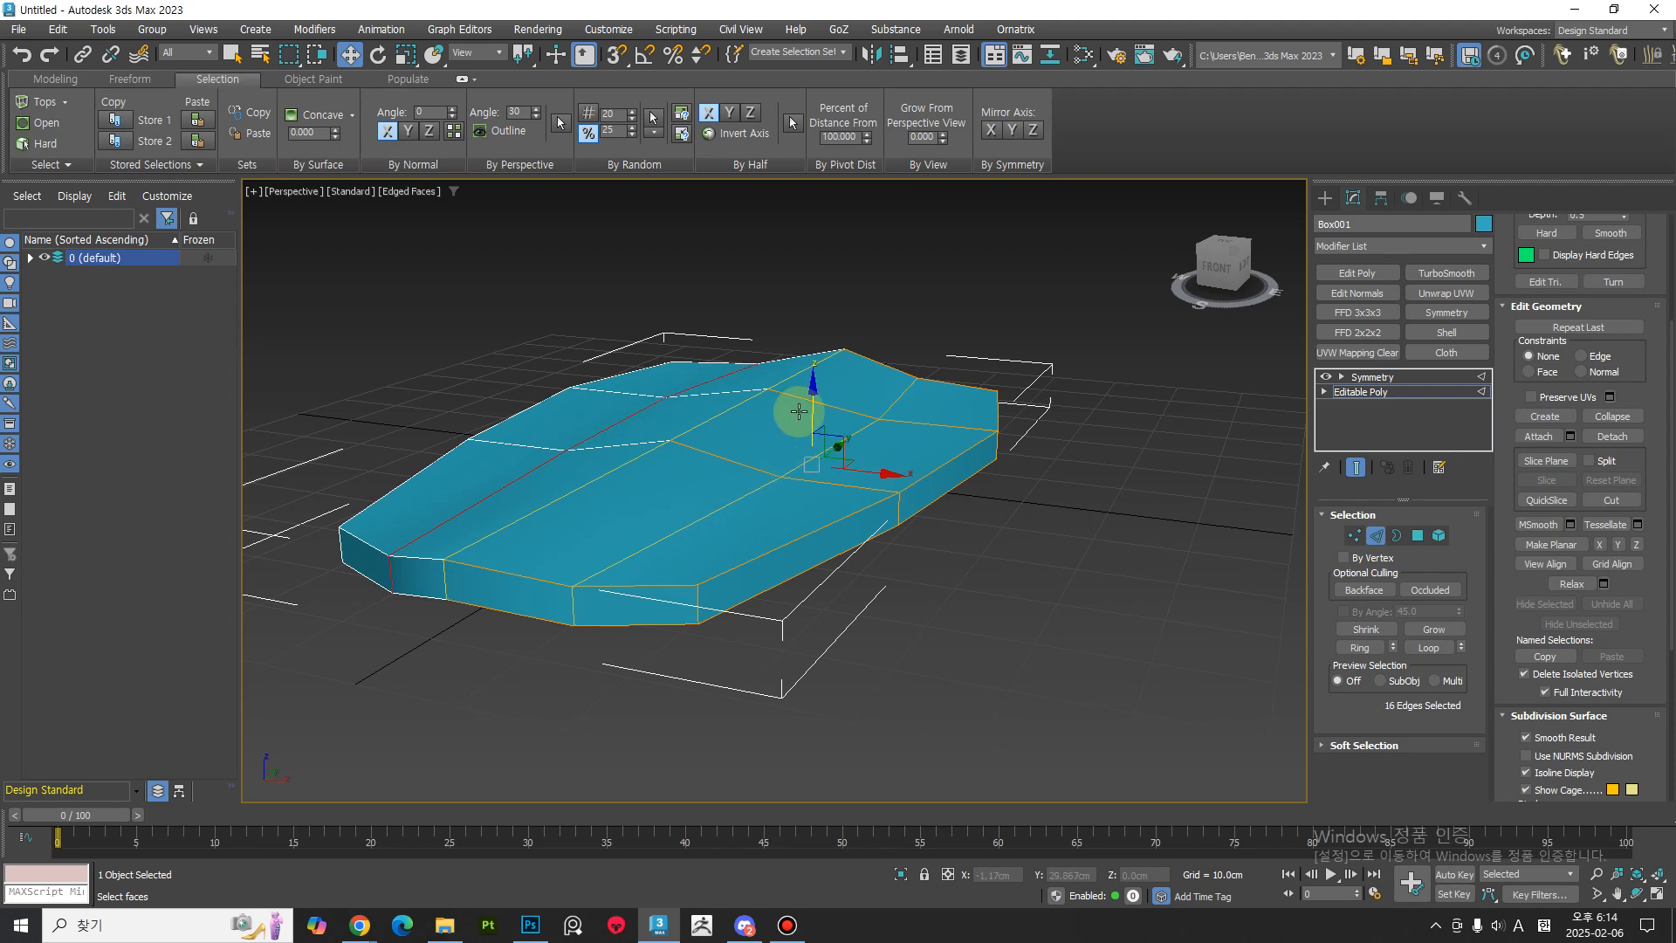
mouse_move(809, 407)
left_mouse_down()
mouse_move(812, 379)
mouse_move(827, 381)
left_mouse_up()
middle_click_drag(827, 380, 977, 509, "alt")
At vertex level, move the two front corner vertices rearward about 4.4 cm to round the front end.
key("1")
middle_click_drag(909, 554, 832, 632, "alt")
middle_click_drag(785, 711, 851, 661, "alt")
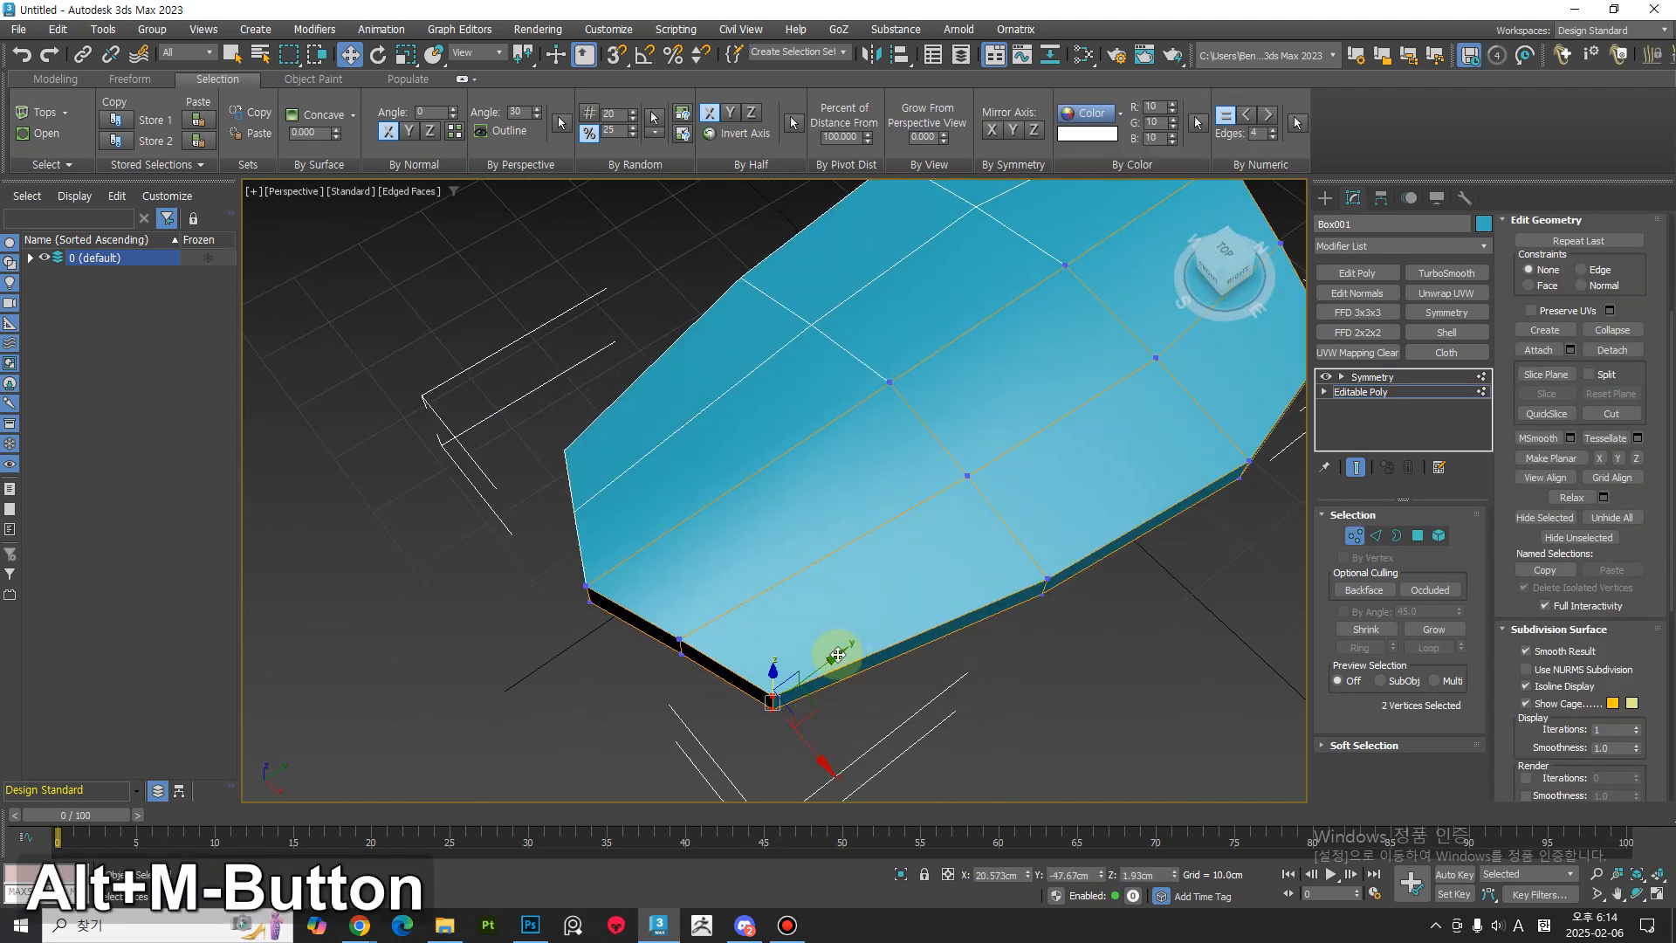
key("ctrl+z")
key("ctrl+z")
key("ctrl+z")
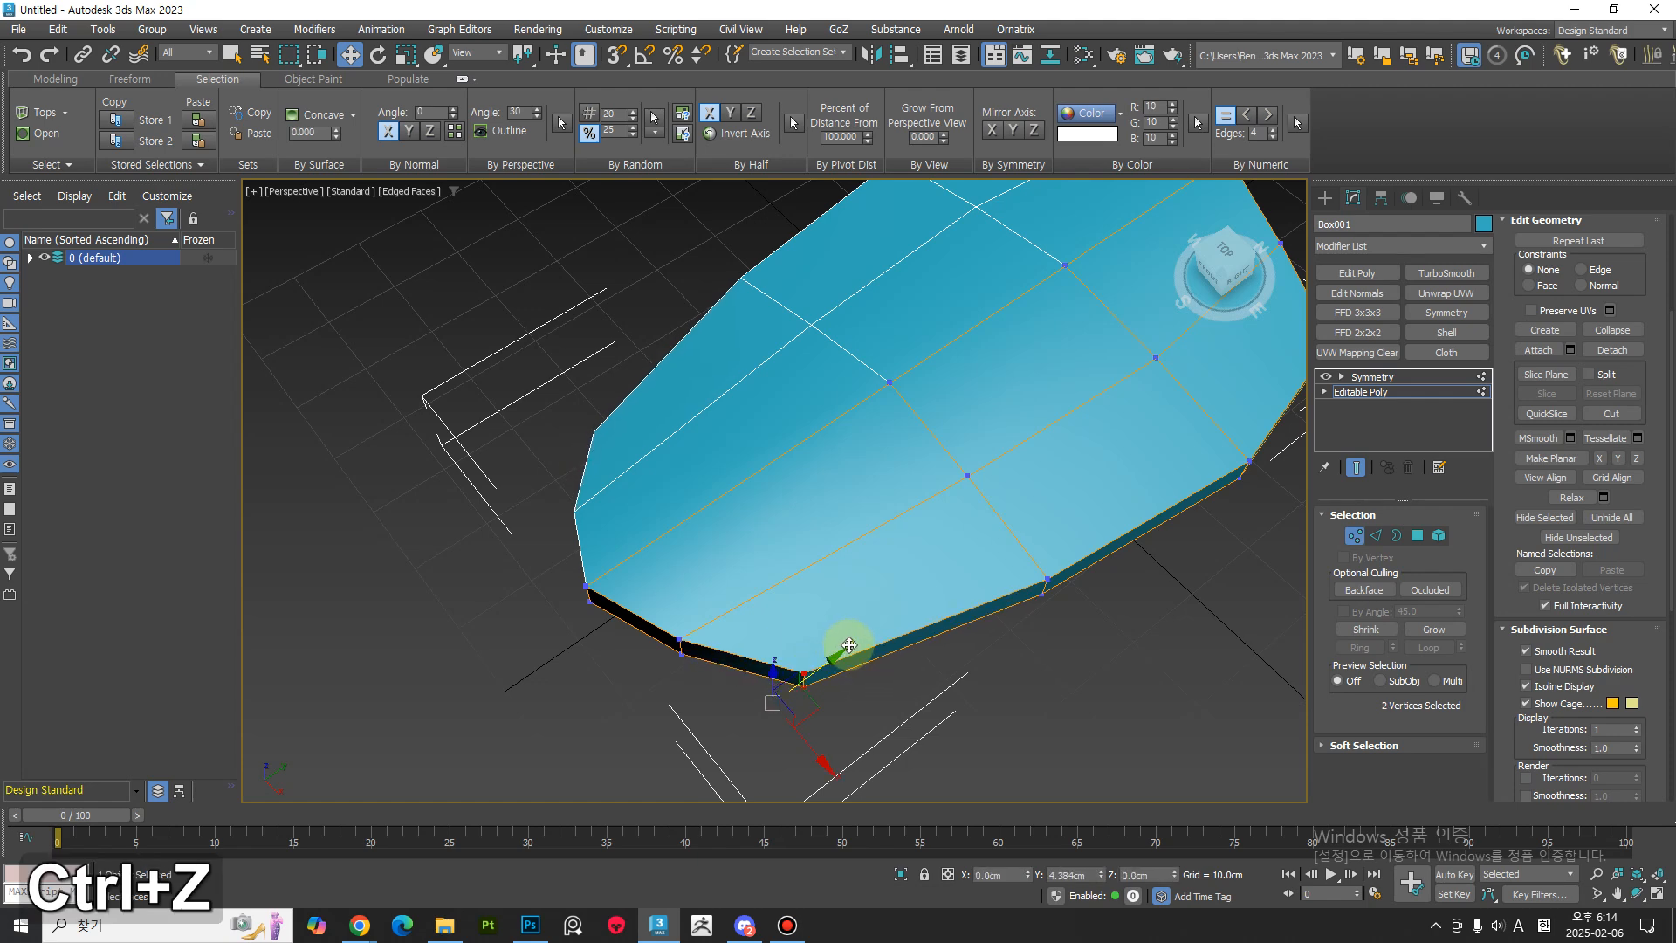
mouse_move(861, 643)
middle_mouse_down("alt")
mouse_move(898, 677)
mouse_move(808, 688)
mouse_move(860, 672)
middle_mouse_up("alt")
middle_click_drag(860, 672, 735, 640, "ctrl+alt")
middle_click_drag(829, 559, 830, 629, "ctrl+alt")
middle_click_drag(829, 629, 576, 611, "alt")
middle_click_drag(925, 768, 729, 610)
left_click(702, 678)
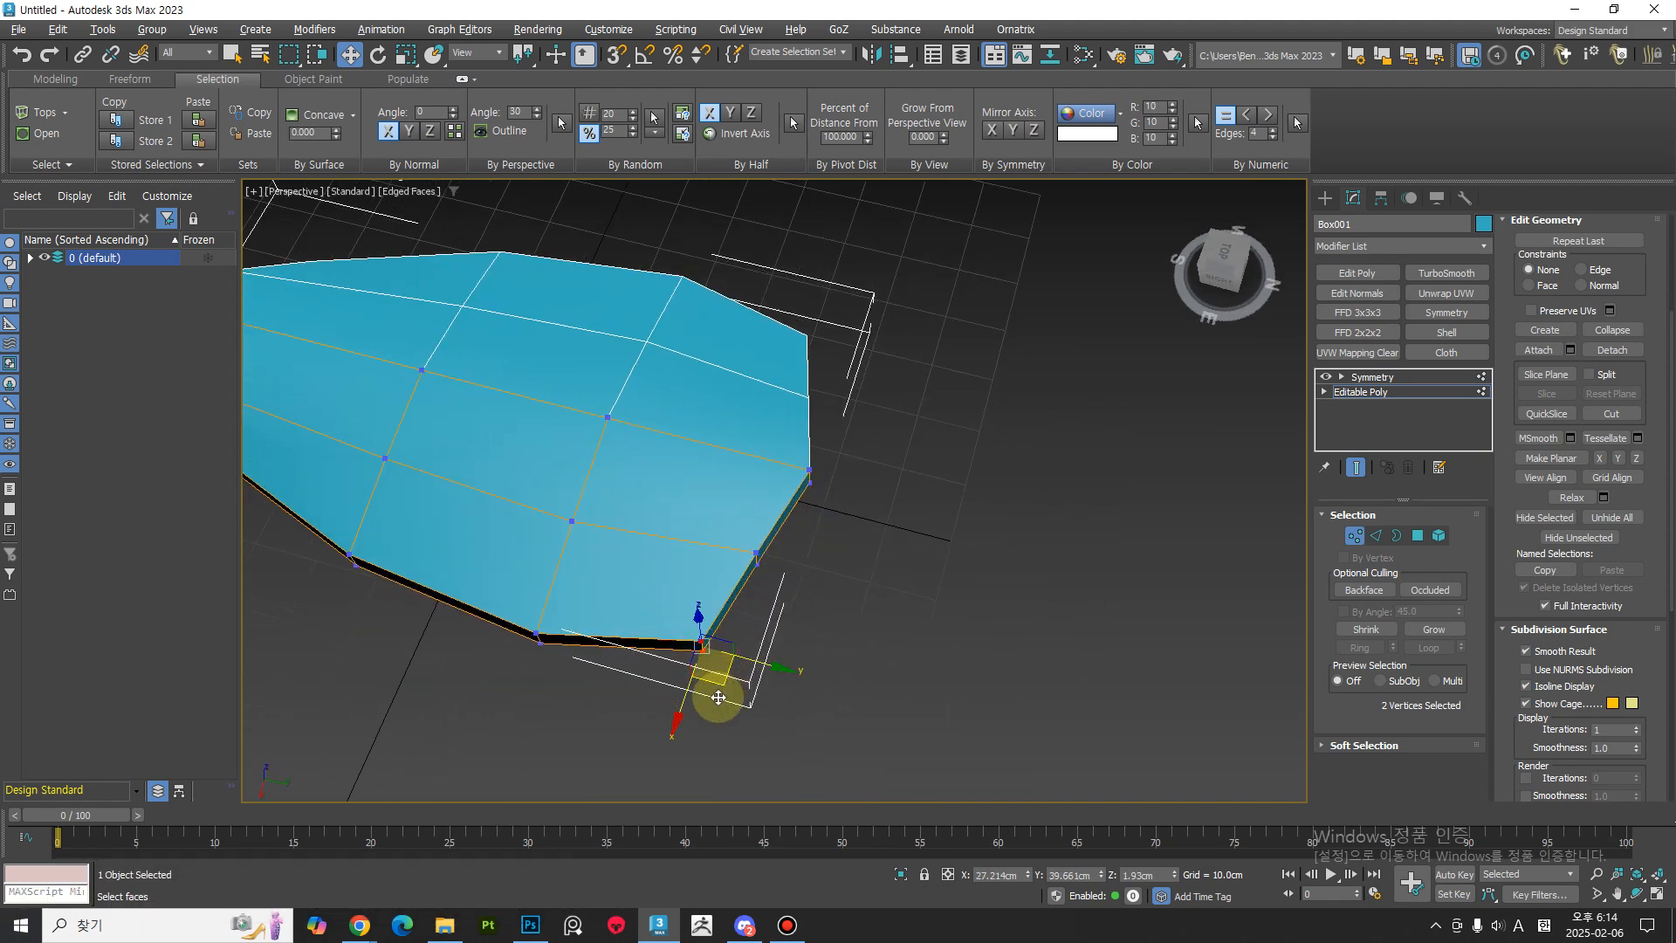
left_click(756, 553)
Select the 12 vertices of the front crosswise loop and front end, and move them slightly rearward.
middle_click_drag(793, 576, 899, 646, "alt")
middle_click_drag(899, 646, 880, 564, "ctrl+alt")
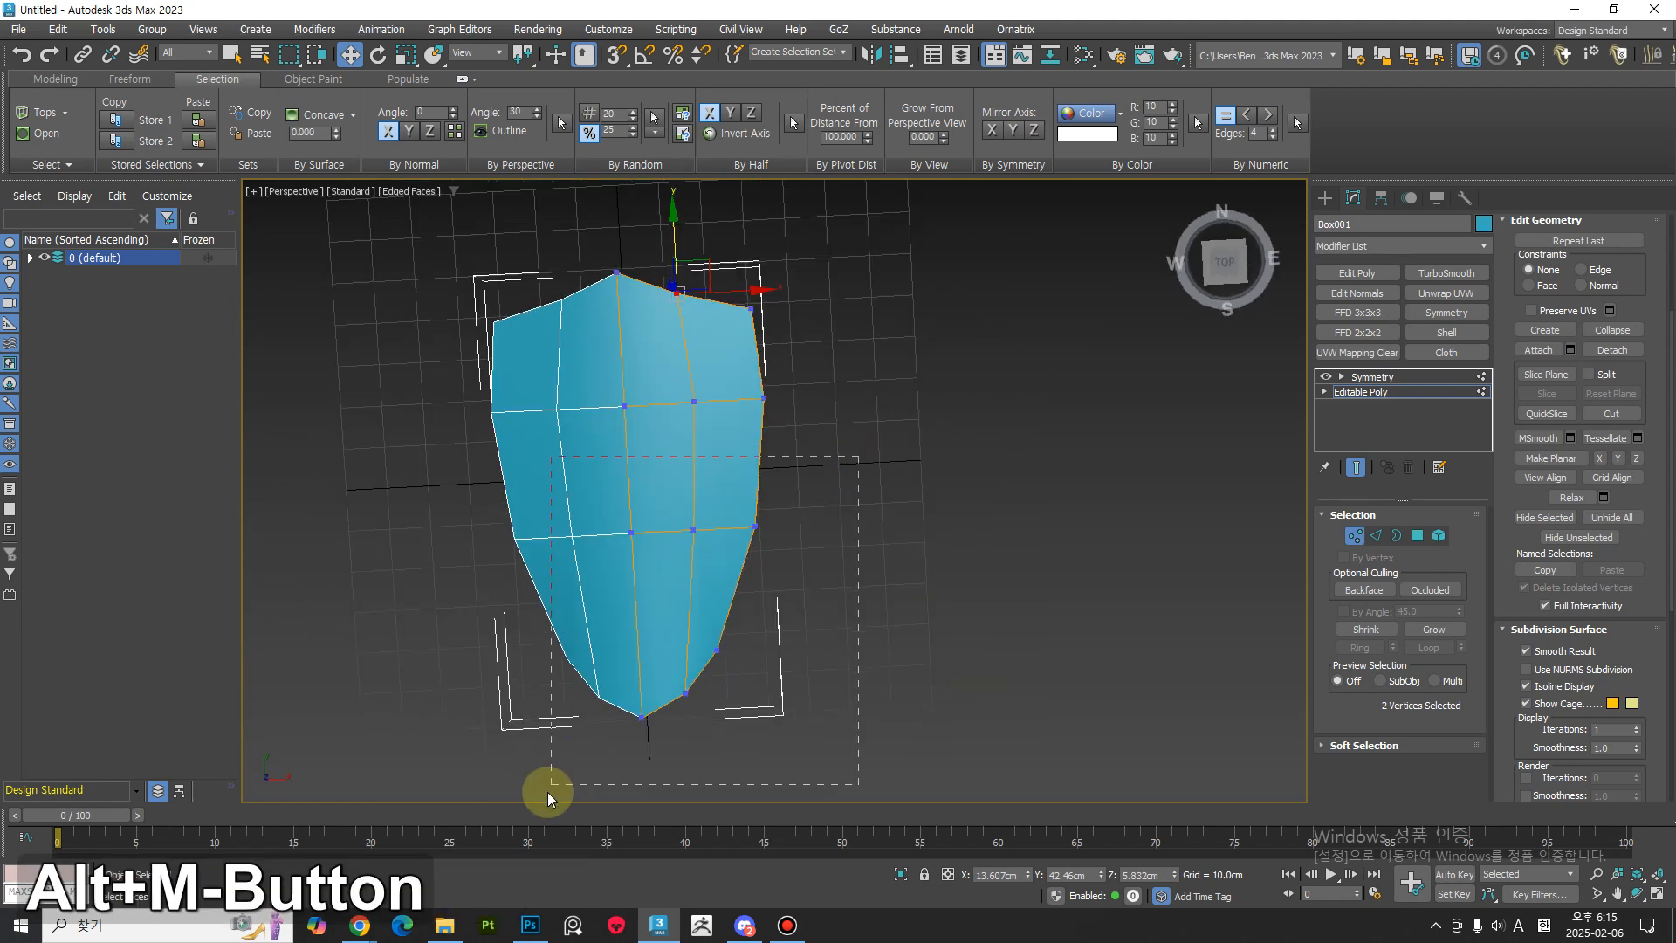
left_click_drag(547, 793, 549, 790)
left_click_drag(688, 538, 690, 532)
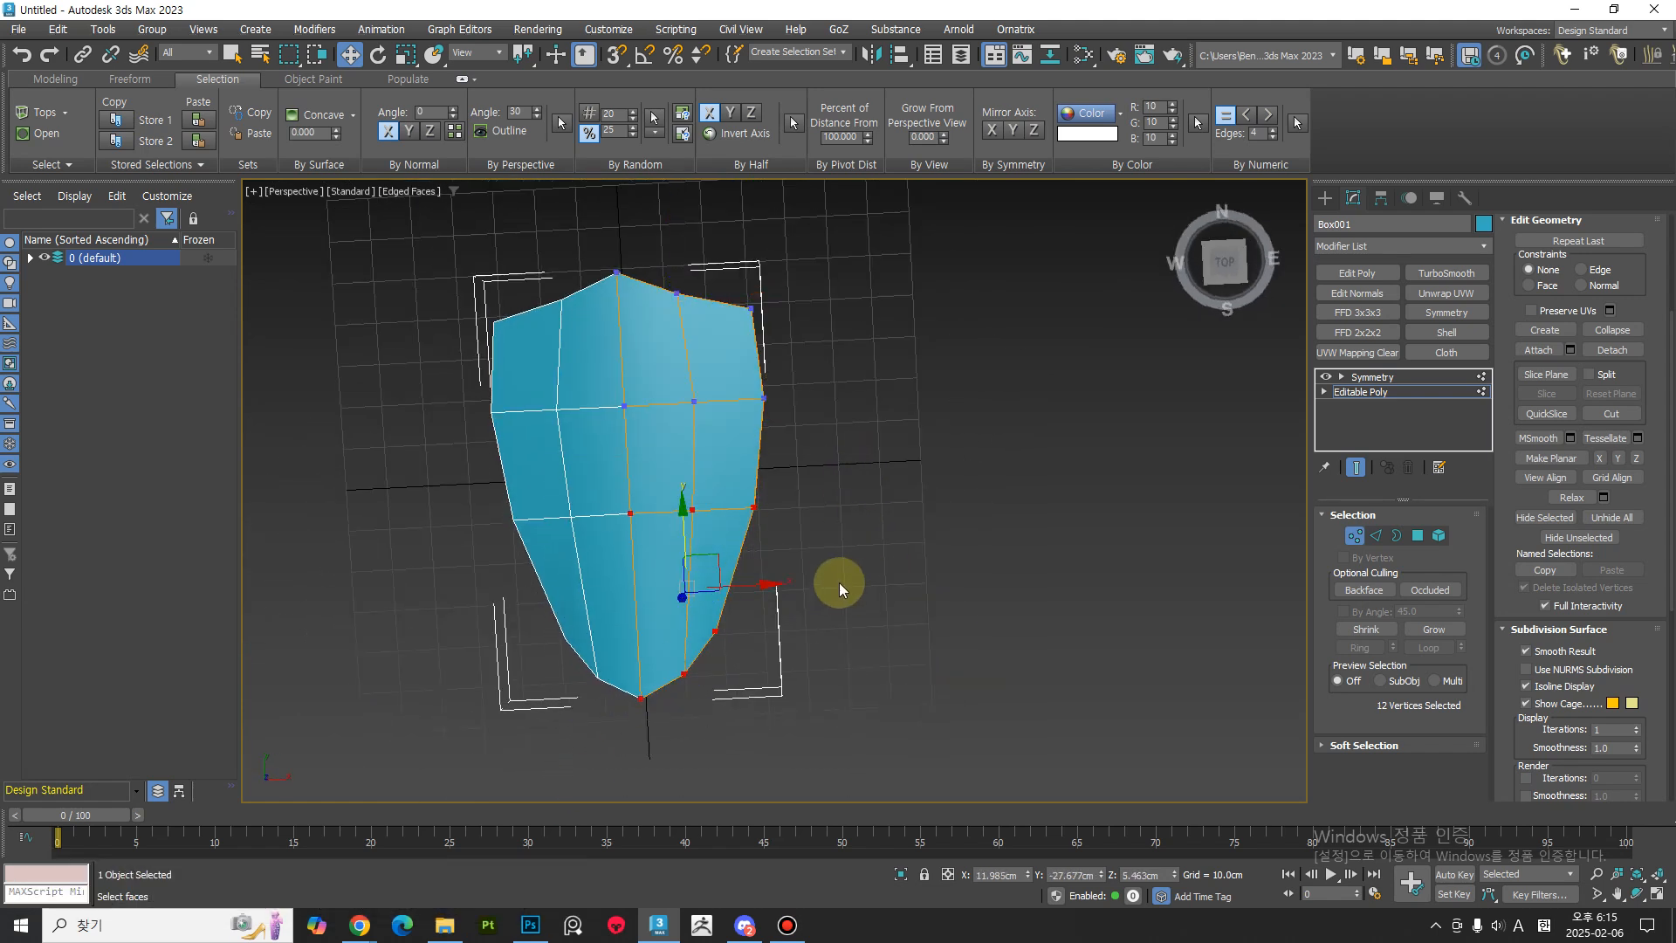
Select the four front-end vertices on the axis and the middle lengthwise loop, and lower them to about Z 6.2 cm.
middle_click_drag(741, 494, 862, 474, "alt")
left_click_drag(862, 474, 794, 537)
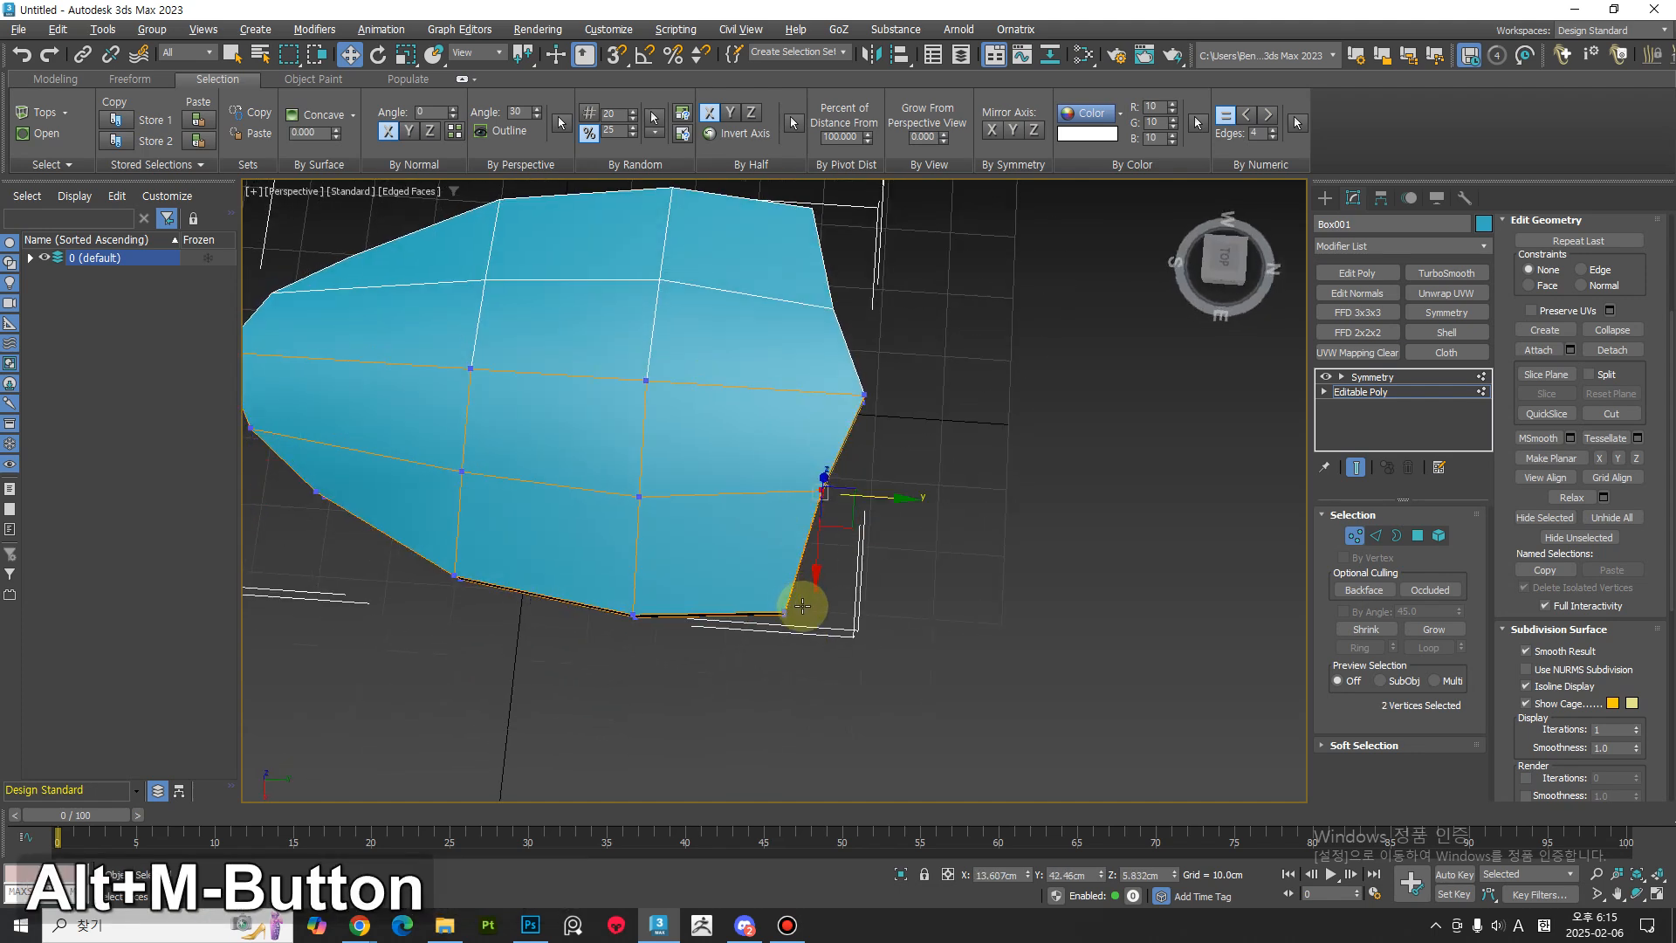
left_click_drag(804, 605, 760, 652, "ctrl")
middle_click_drag(797, 640, 575, 557, "alt")
left_click_drag(412, 732, 412, 731)
left_click_drag(555, 549, 561, 546)
key("ctrl+z")
left_click_drag(644, 659, 601, 599, "alt")
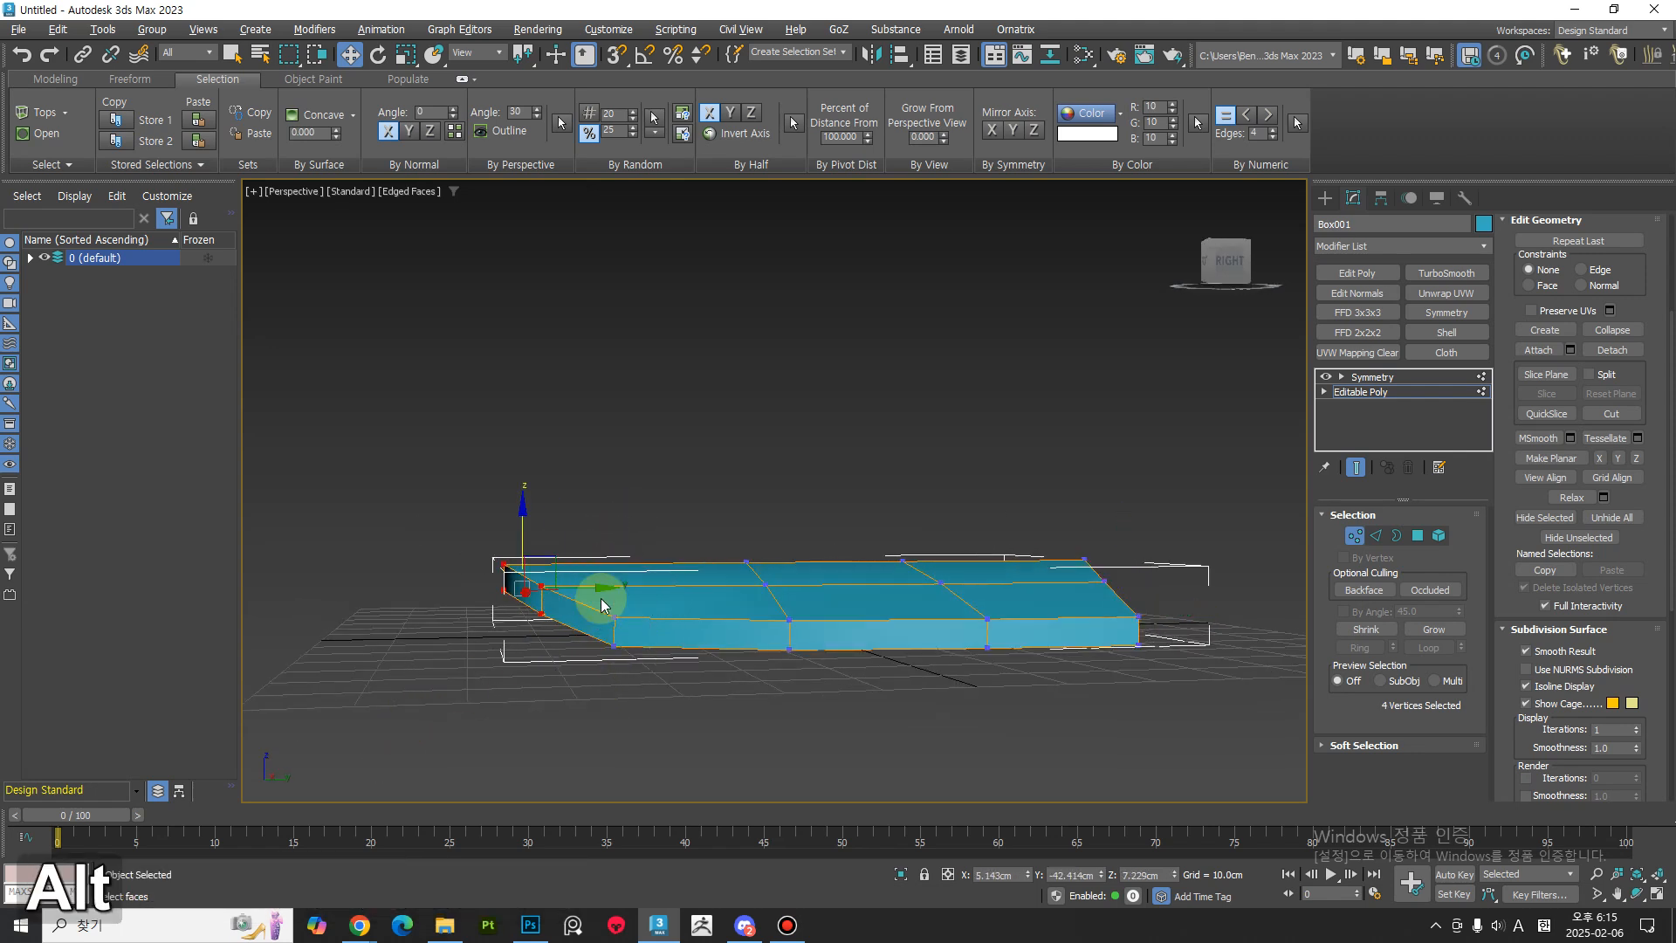
left_click_drag(527, 534, 538, 549)
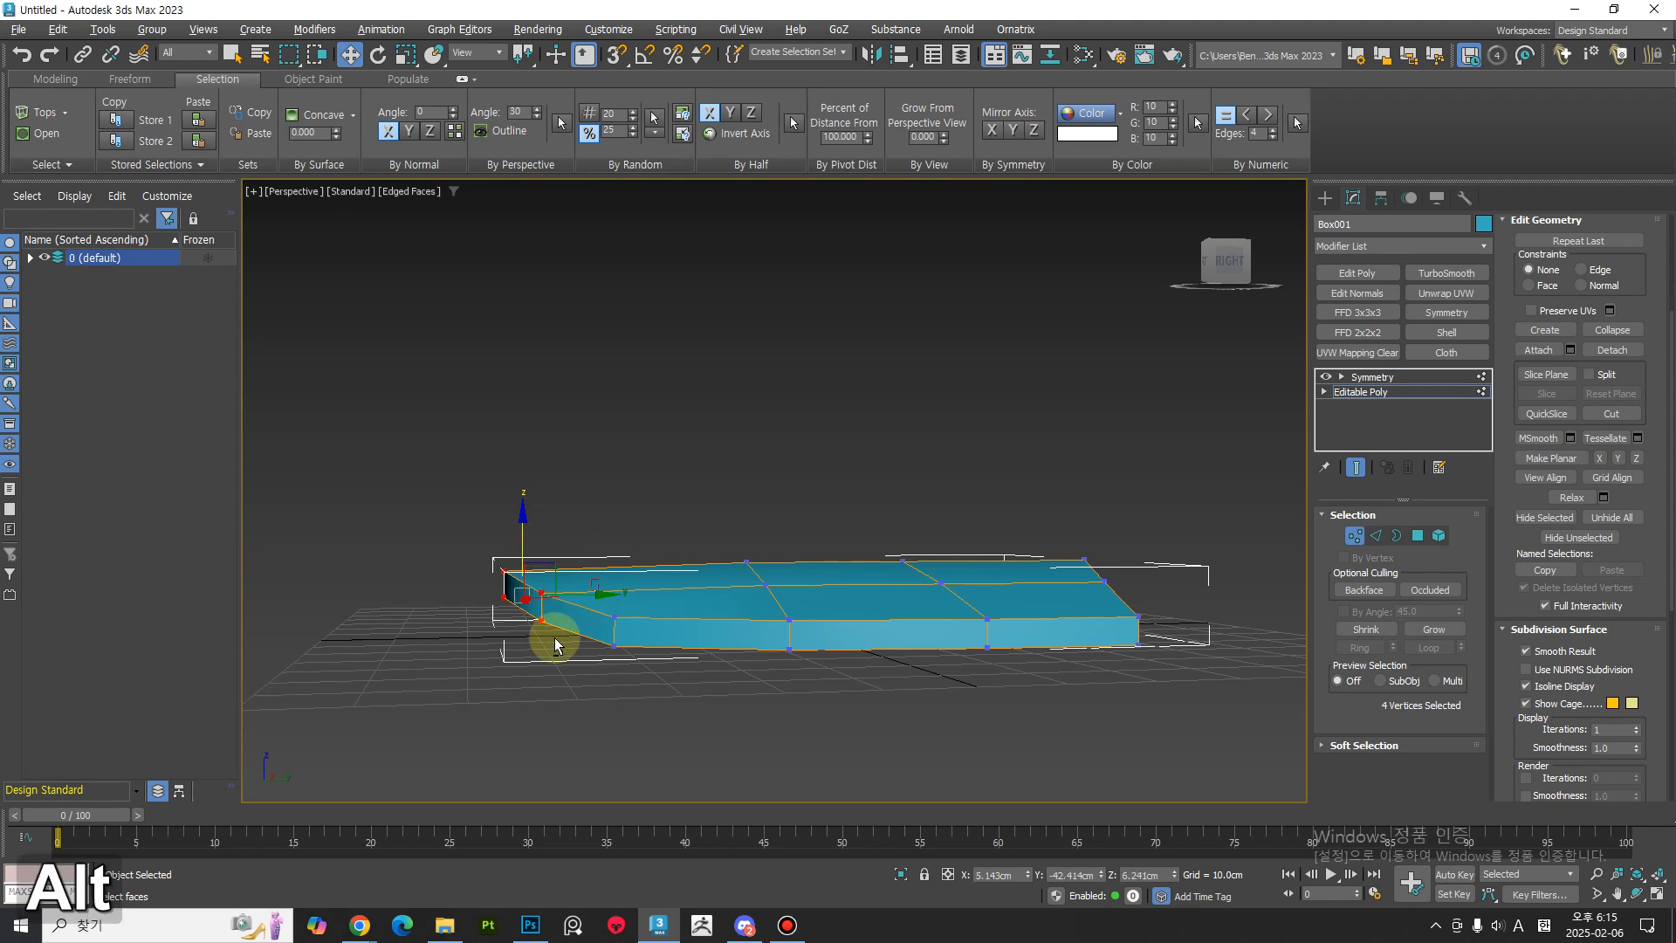
Move the front corner vertices outward about 1.1 cm along X and leave vertex level.
middle_click_drag(533, 552, 531, 737, "alt")
left_click_drag(531, 736, 529, 738)
middle_click_drag(529, 738, 590, 751, "alt")
left_click_drag(644, 694, 662, 686)
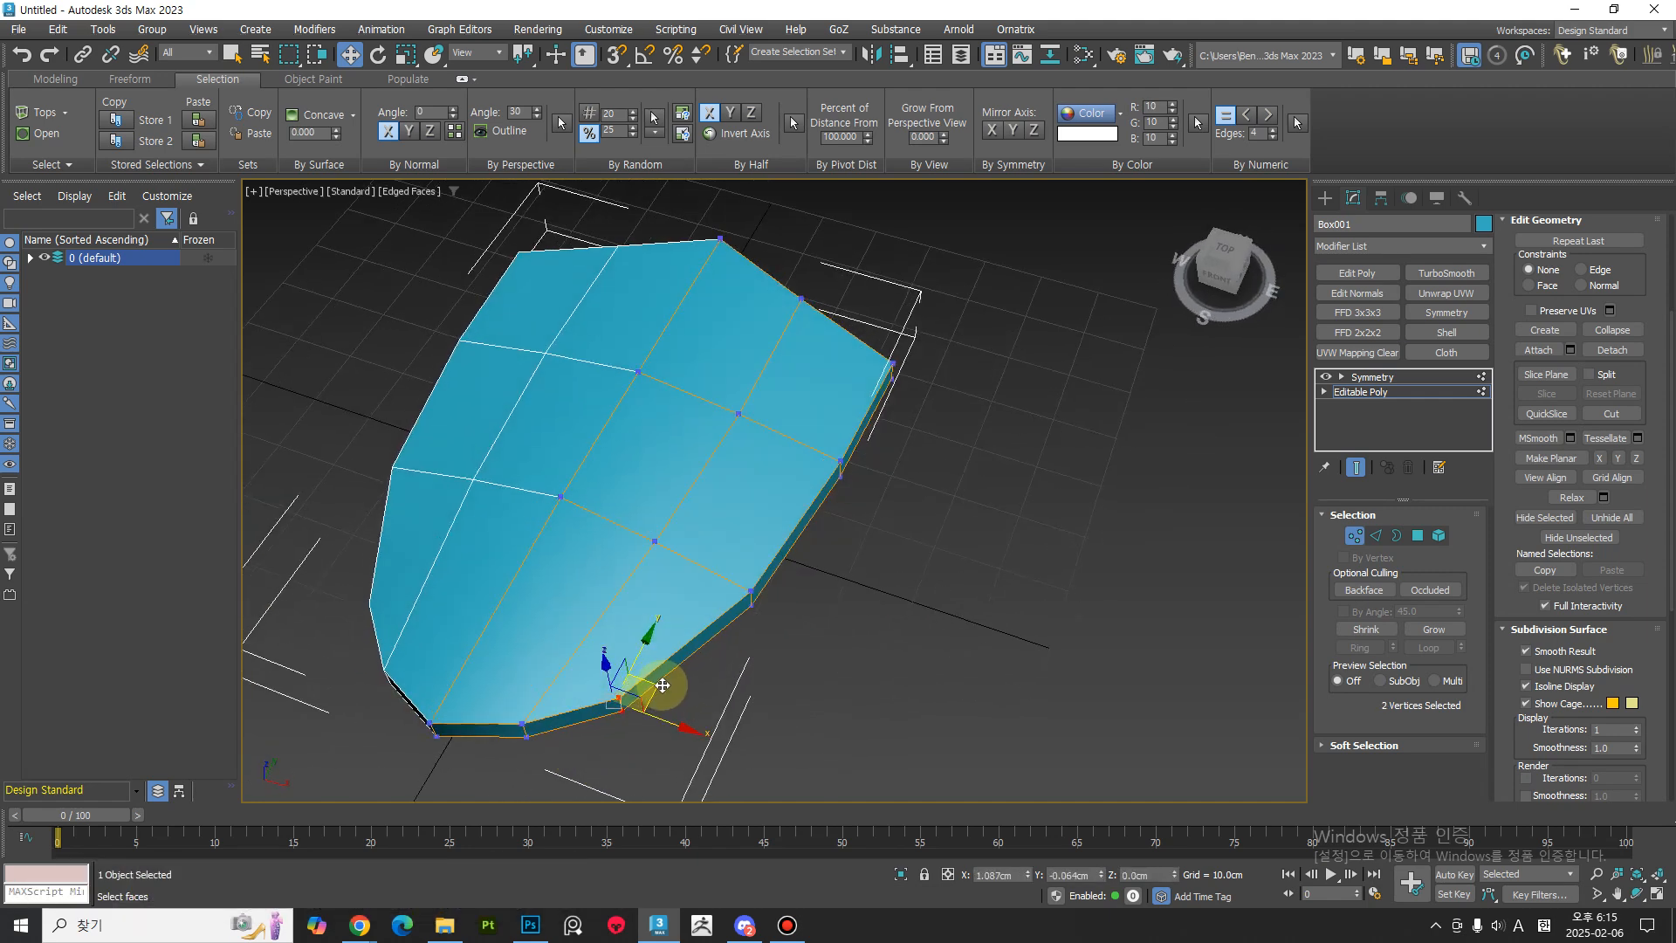
left_click(654, 737)
middle_click_drag(654, 737, 768, 698, "alt")
left_click(1353, 535)
Hide the Symmetry modifier's effect to show the half model, and delete the modifier from the stack.
middle_click_drag(662, 598, 831, 551)
left_click(1436, 377)
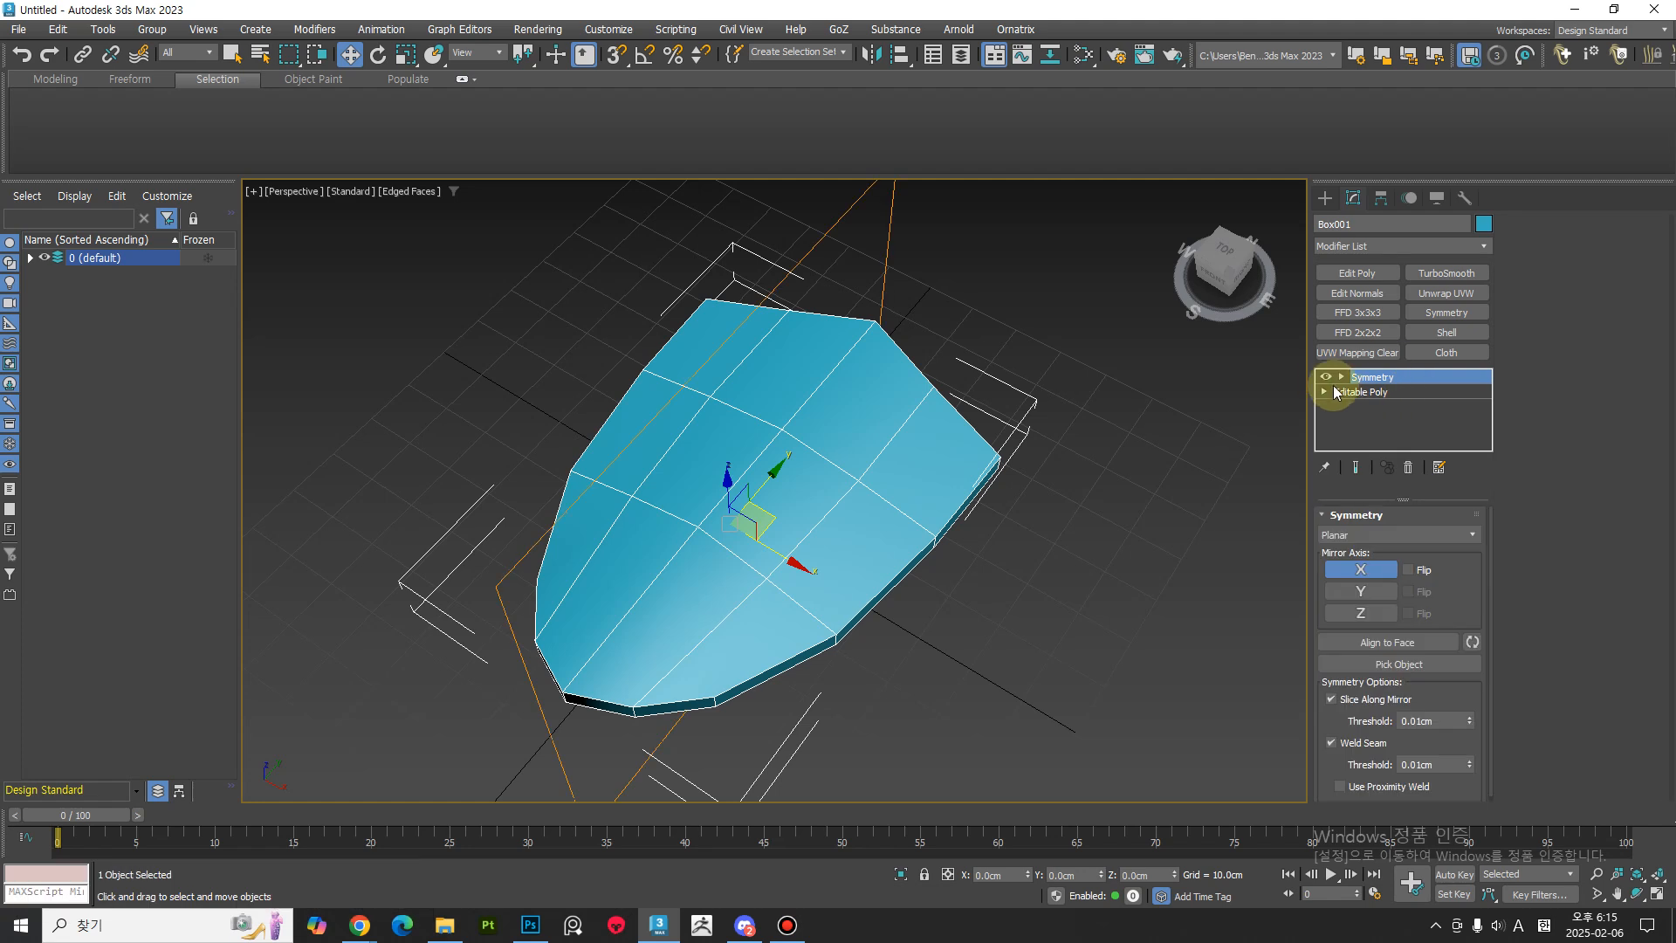
left_click(1325, 377)
middle_click_drag(845, 699, 843, 612, "alt")
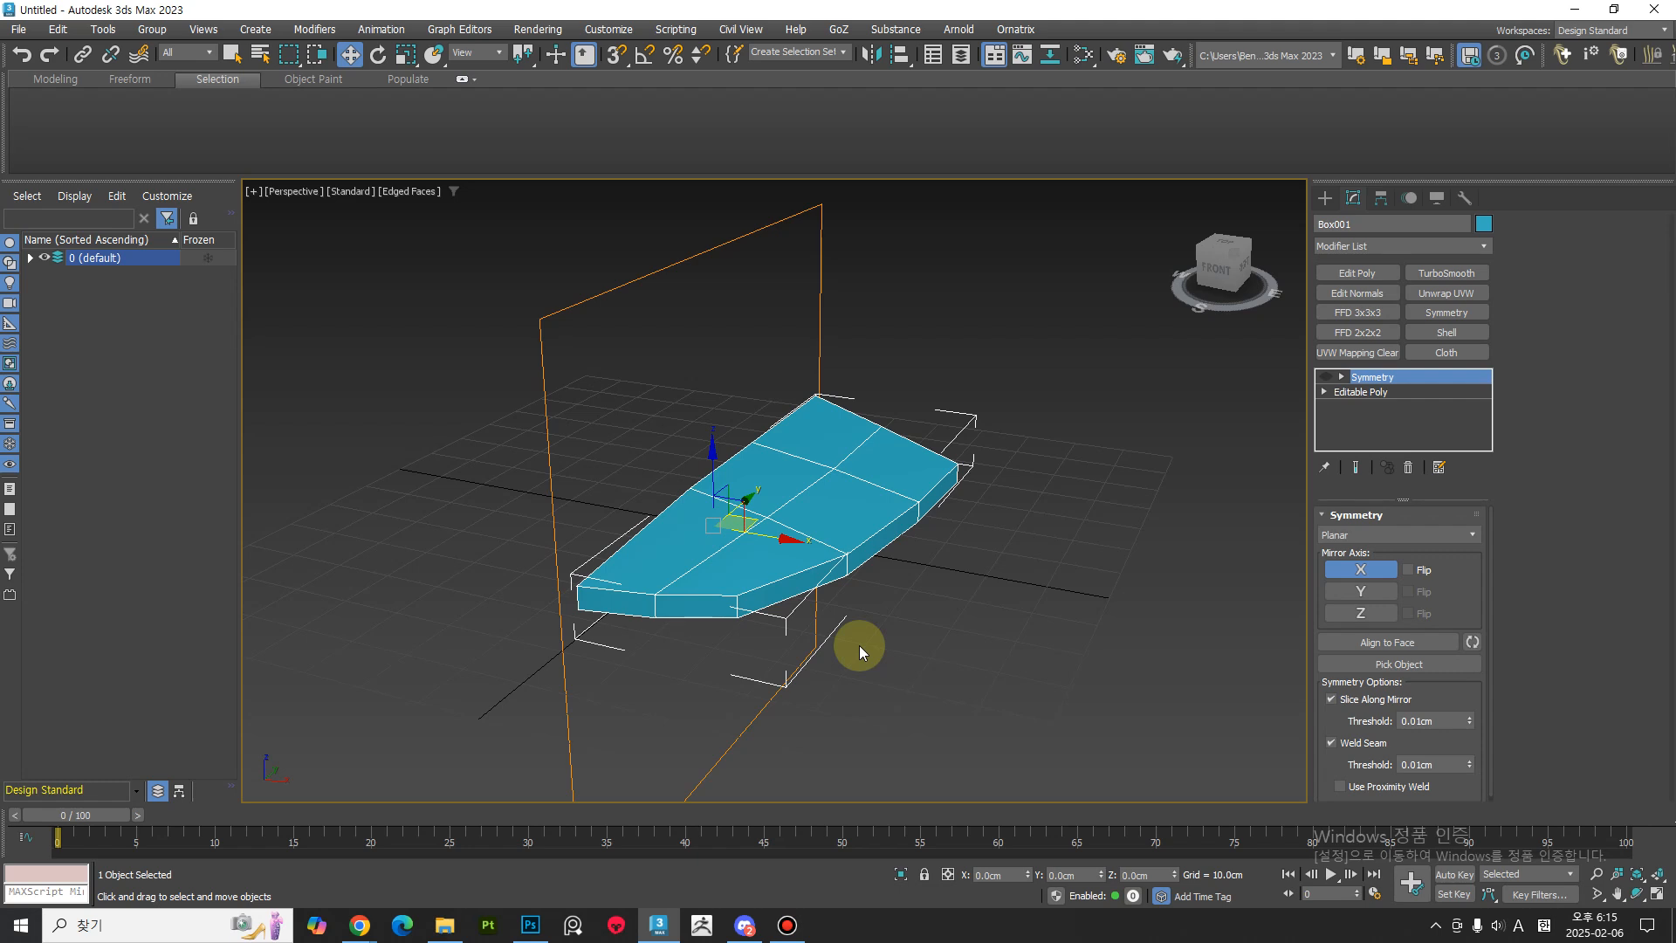
middle_click_drag(1110, 543, 1038, 572, "alt")
left_click(1409, 469)
Add a Symmetry modifier with its mirror axis set to X, and remove it from the stack again.
middle_click_drag(1165, 527, 1126, 559)
left_click(1447, 312)
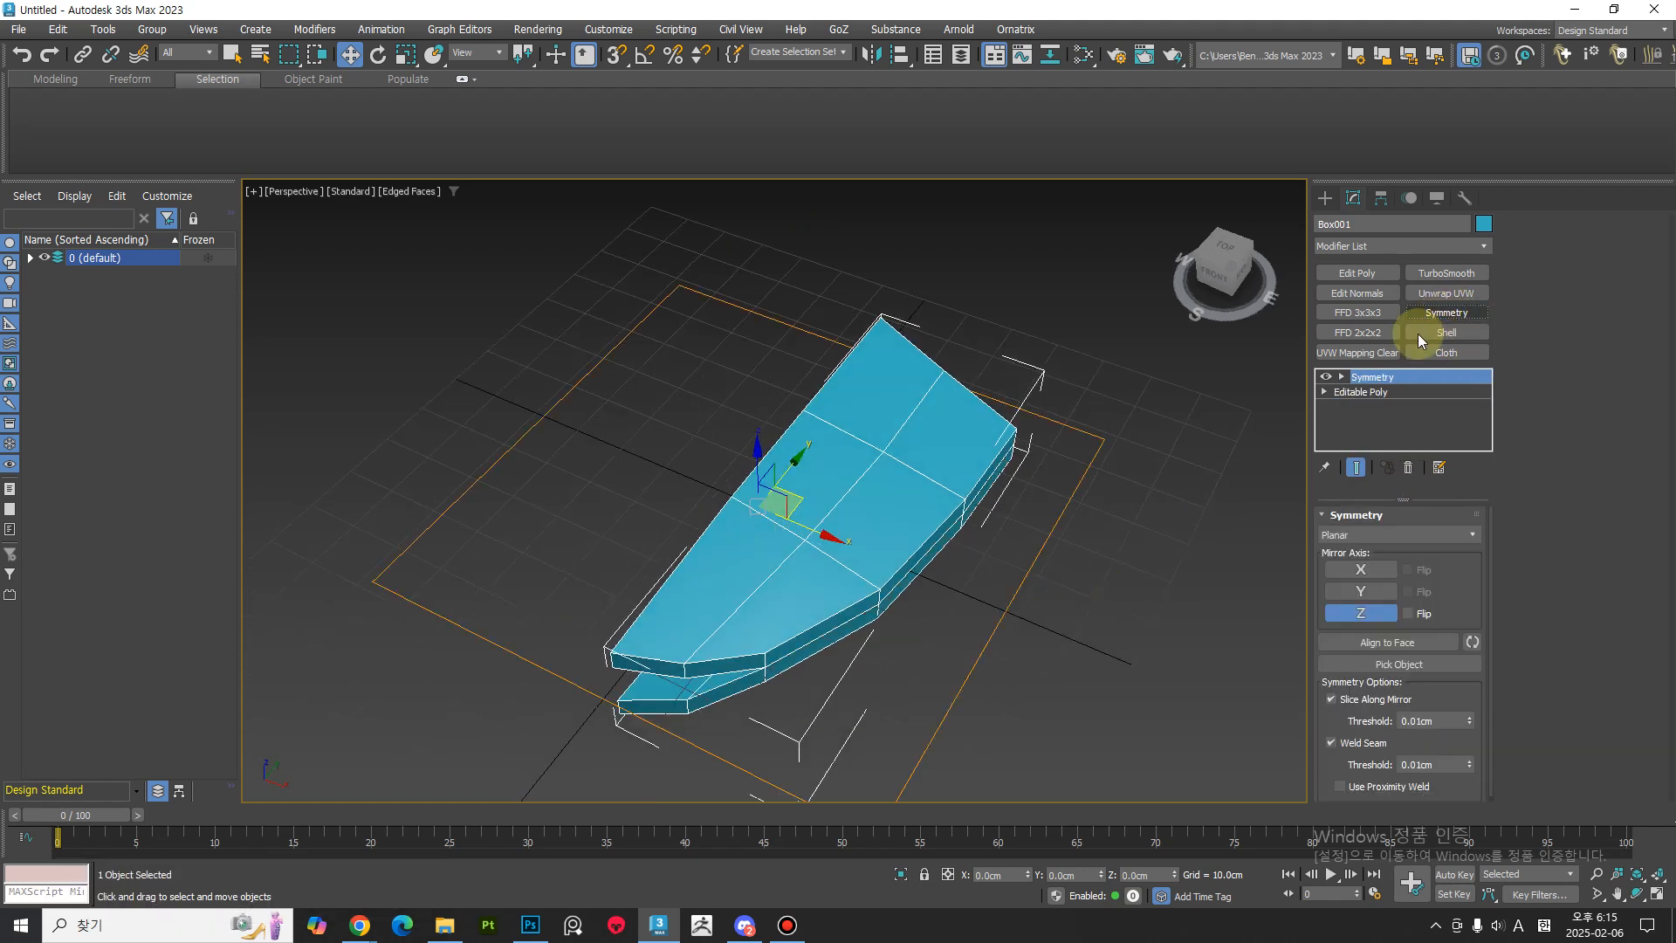
left_click(1386, 591)
left_click(1388, 569)
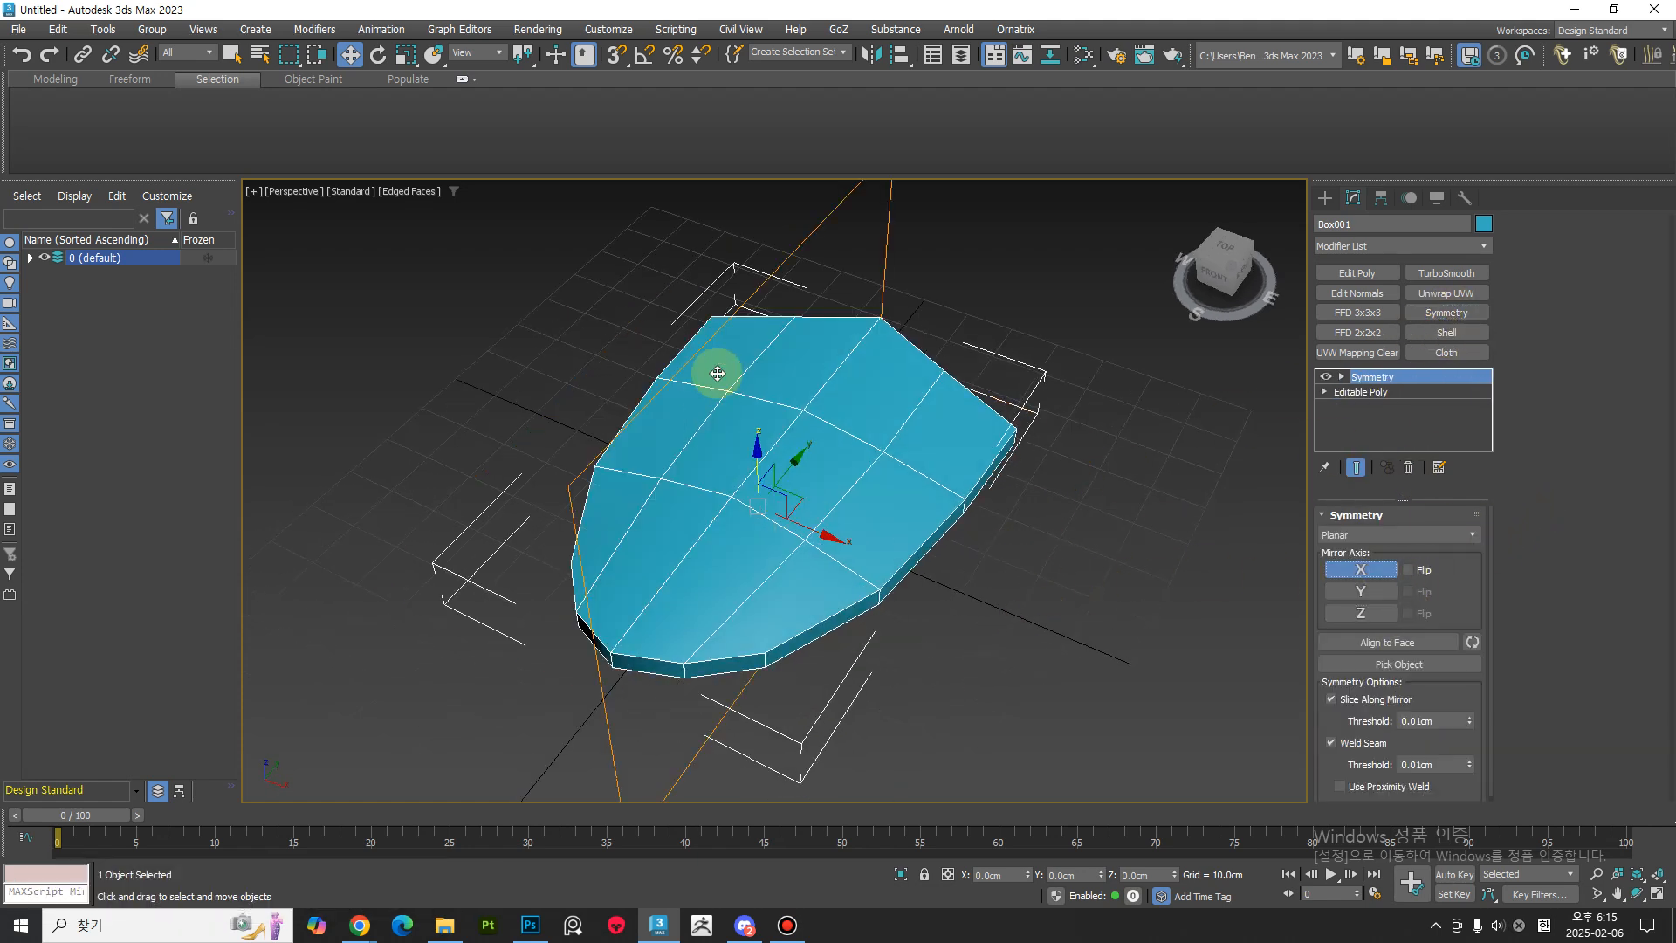
left_click(1397, 469)
middle_click_drag(810, 574, 1084, 456)
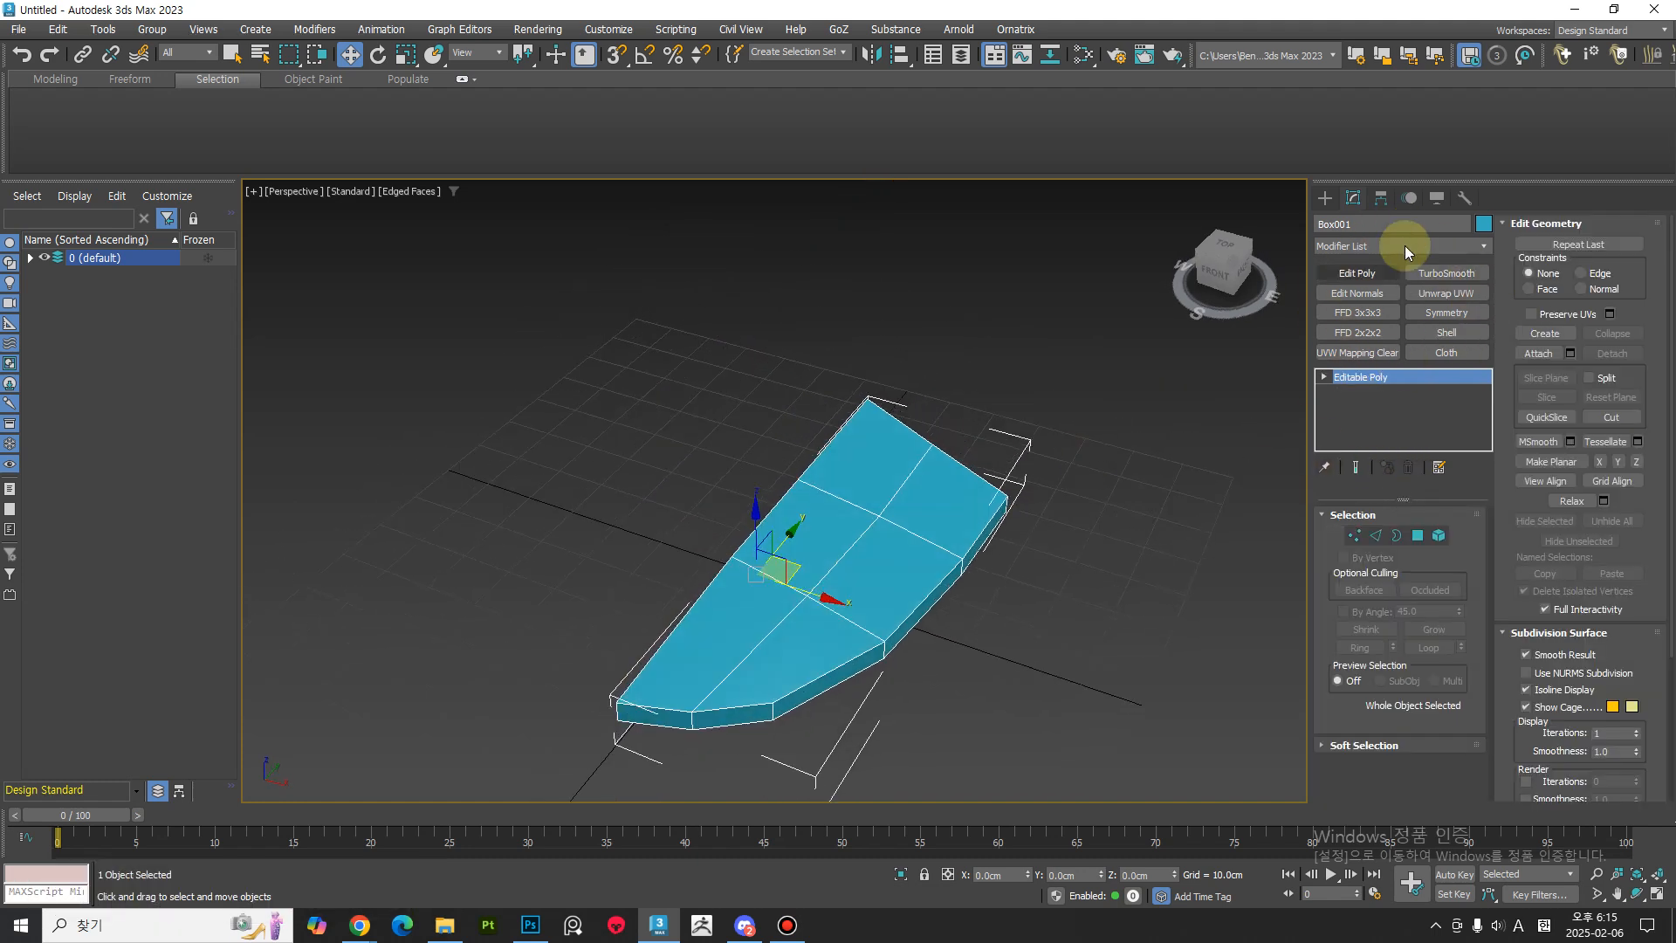
Examine the available modifiers and button assignments in Configure Modifier Sets, and close it without changes.
left_click(1440, 468)
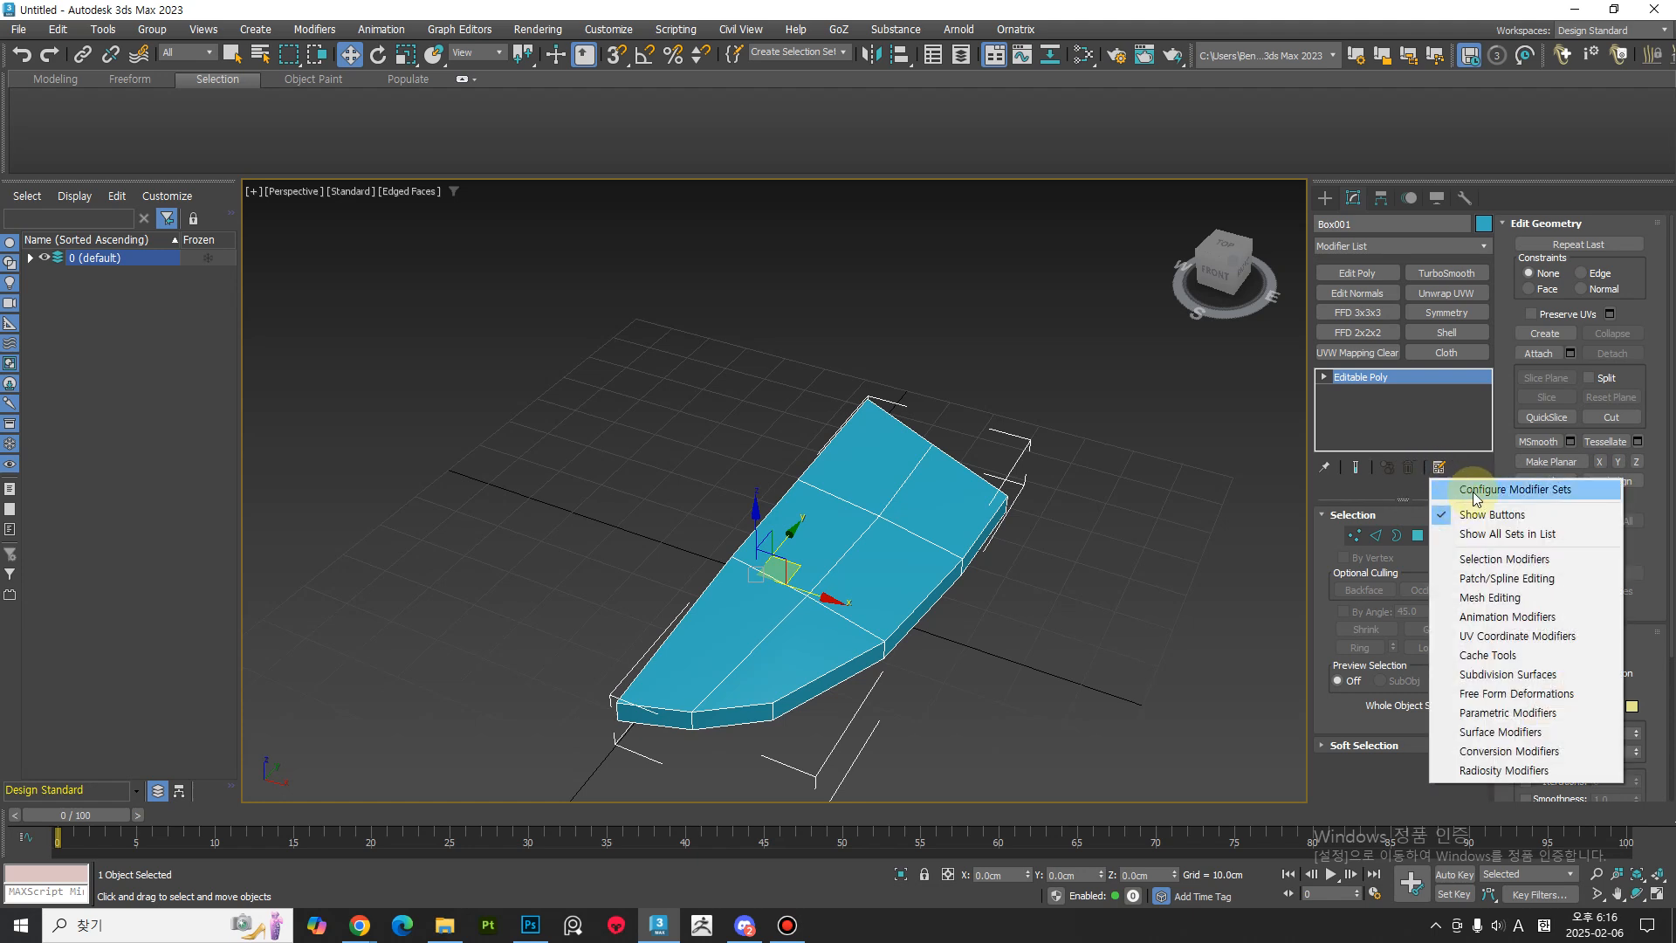
left_click(1468, 494)
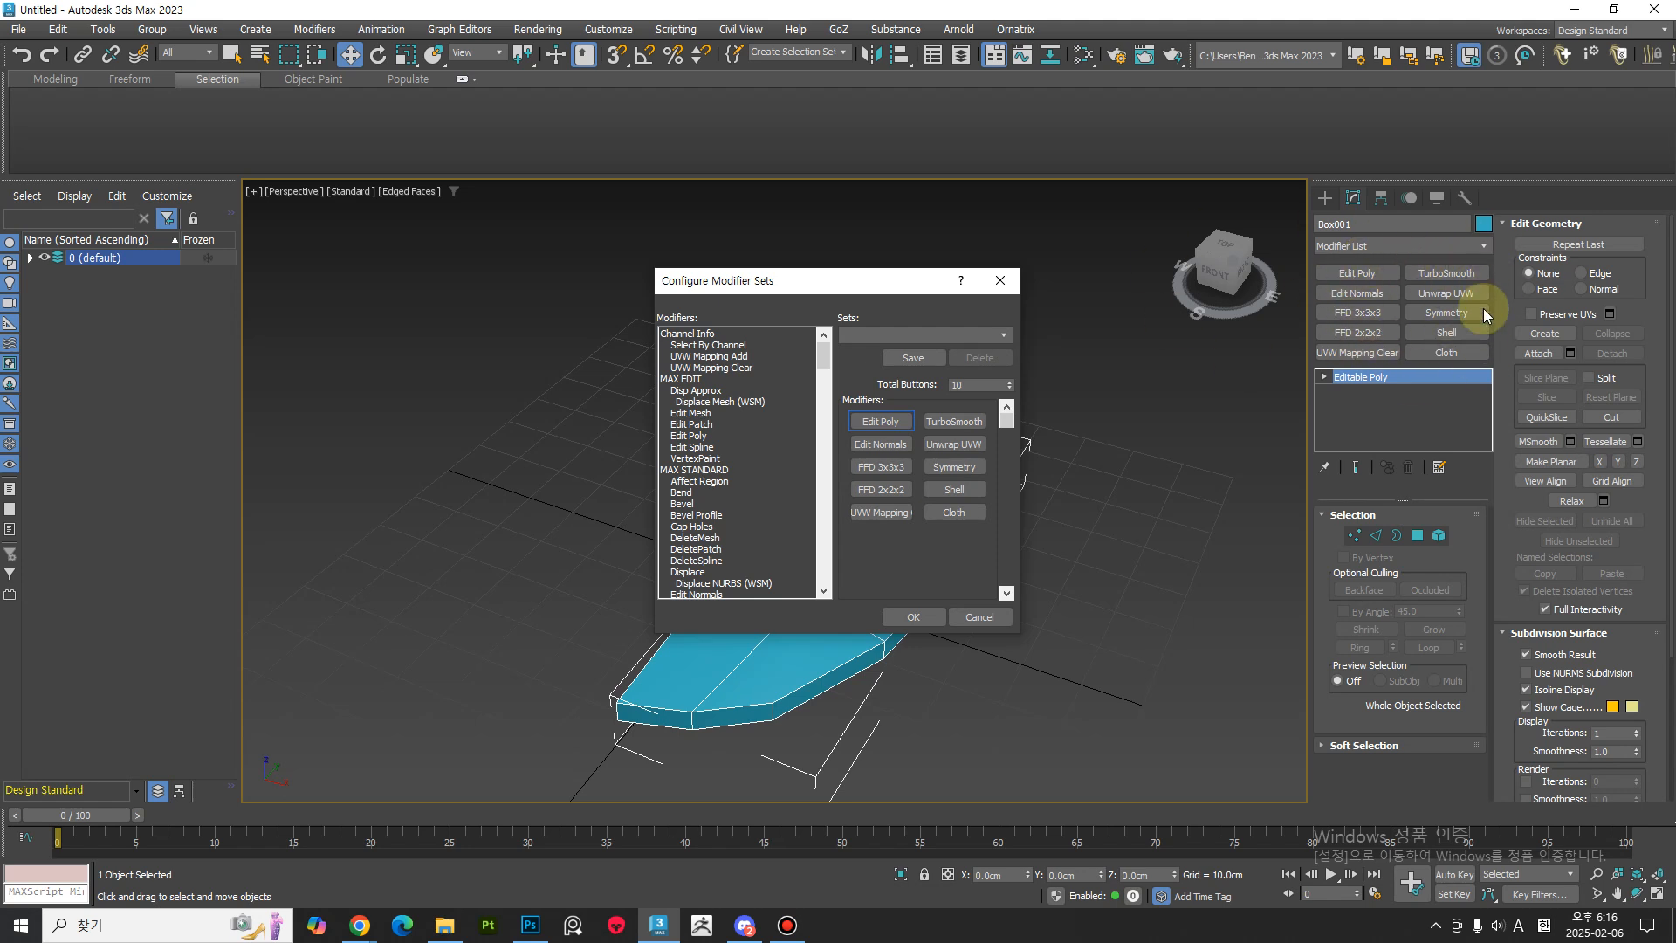
mouse_move(829, 346)
left_mouse_down()
mouse_move(831, 543)
mouse_move(836, 325)
left_mouse_up()
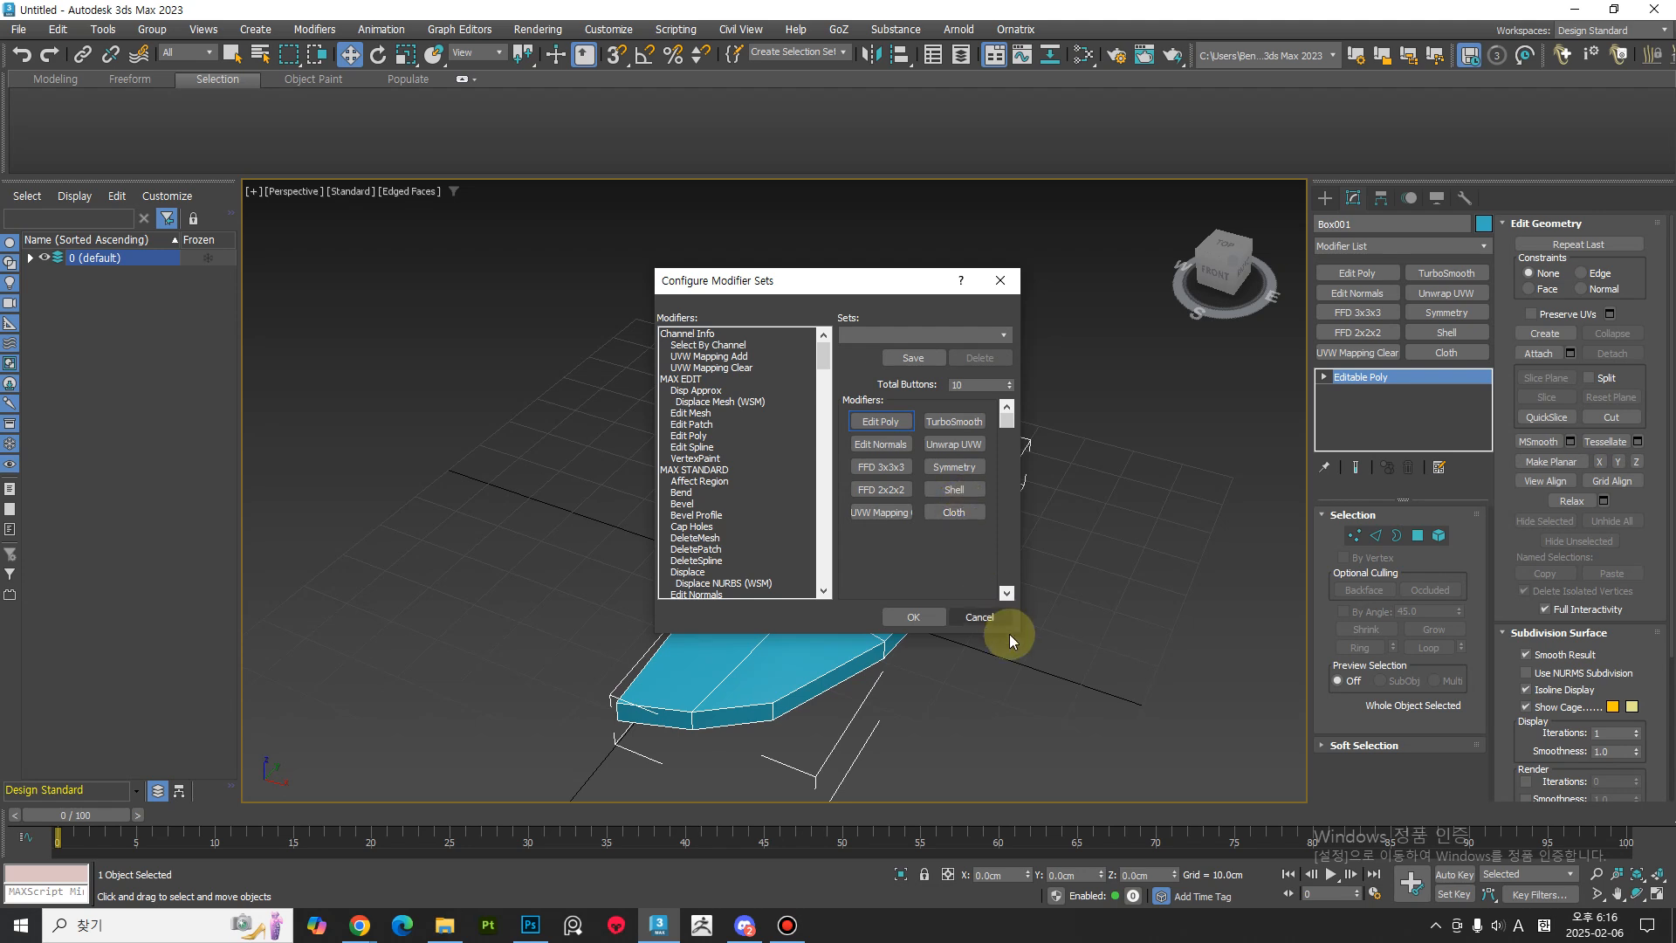
left_click(978, 616)
At vertex level, lower the front crosswise loop's two axis vertices about 0.4 cm using the wireframe display, and leave vertex level.
mouse_move(868, 620)
middle_mouse_down("alt")
mouse_move(830, 590)
mouse_move(808, 523)
mouse_move(877, 535)
mouse_move(1014, 497)
middle_mouse_up("alt")
key("1")
key("F4")
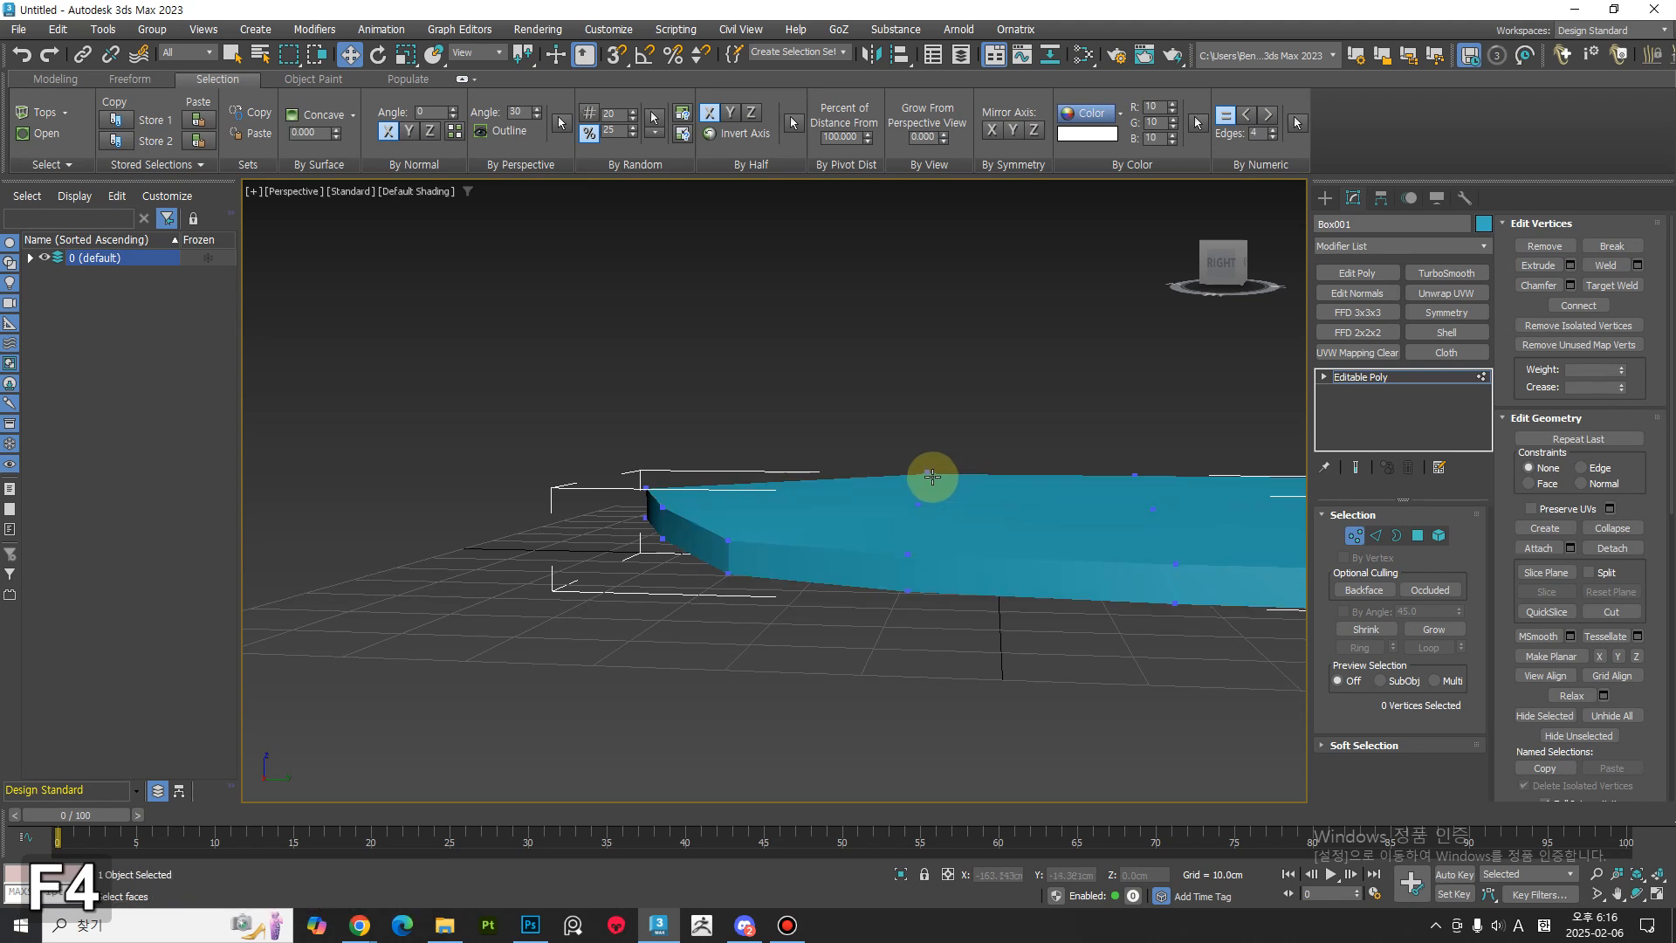
key("F3")
left_click_drag(964, 464, 892, 489)
middle_click_drag(892, 489, 965, 550, "alt")
left_click_drag(950, 512, 990, 479, "ctrl")
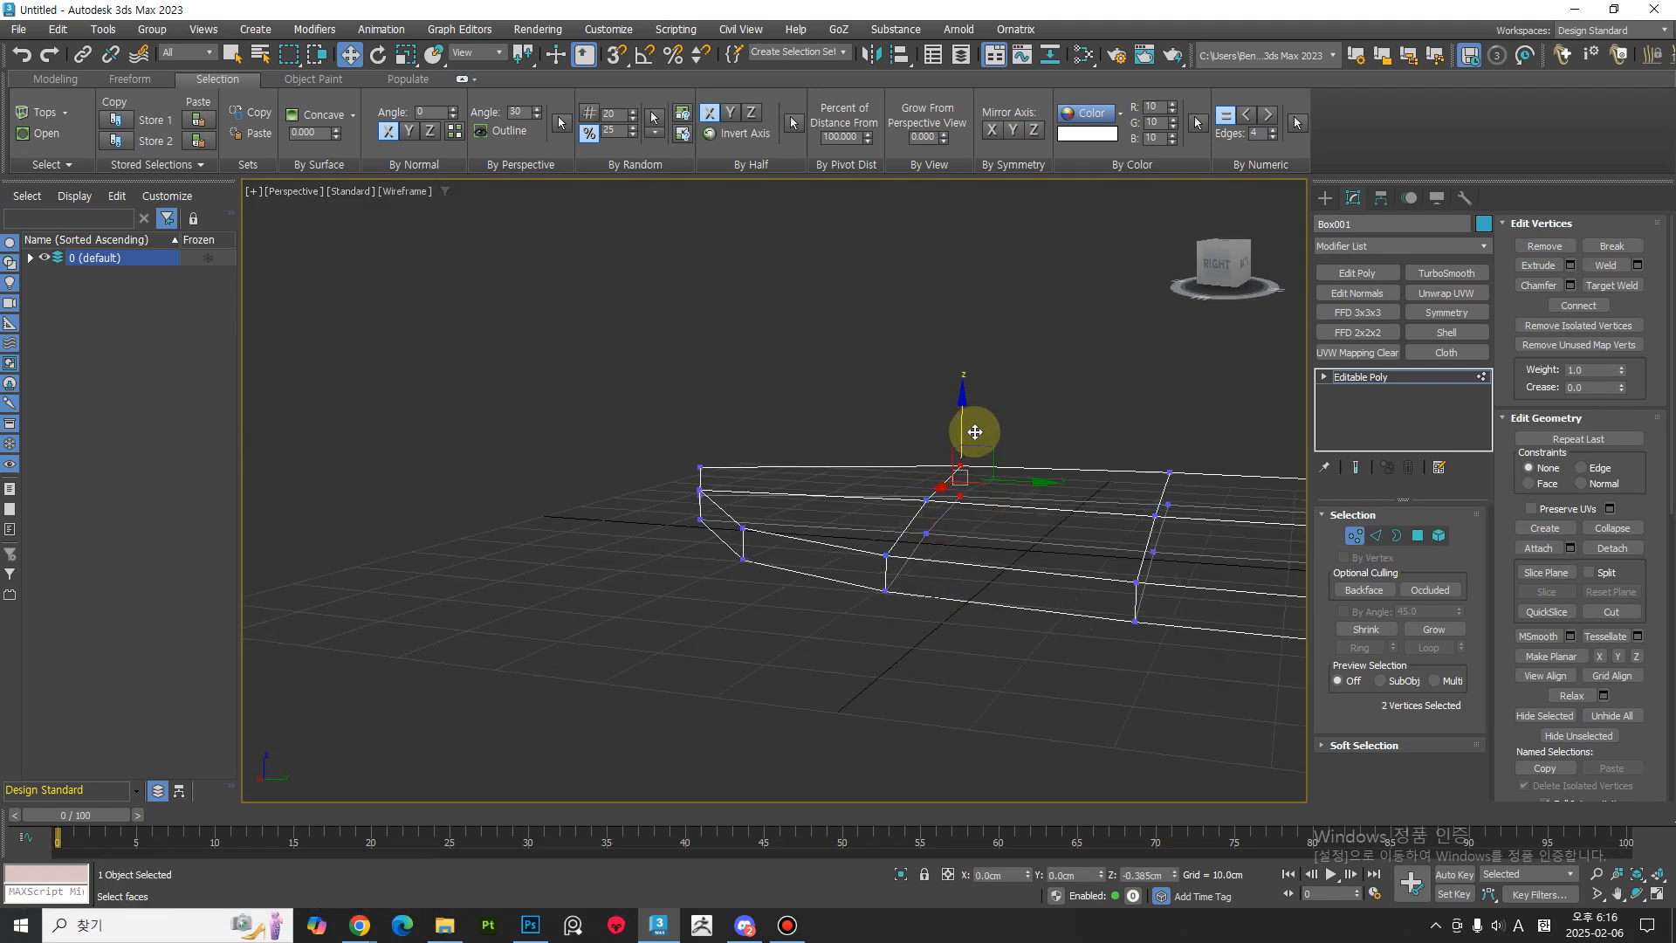
key("F3")
left_click_drag(977, 433, 980, 435)
middle_click_drag(980, 434, 1204, 576, "alt")
left_click(1171, 593)
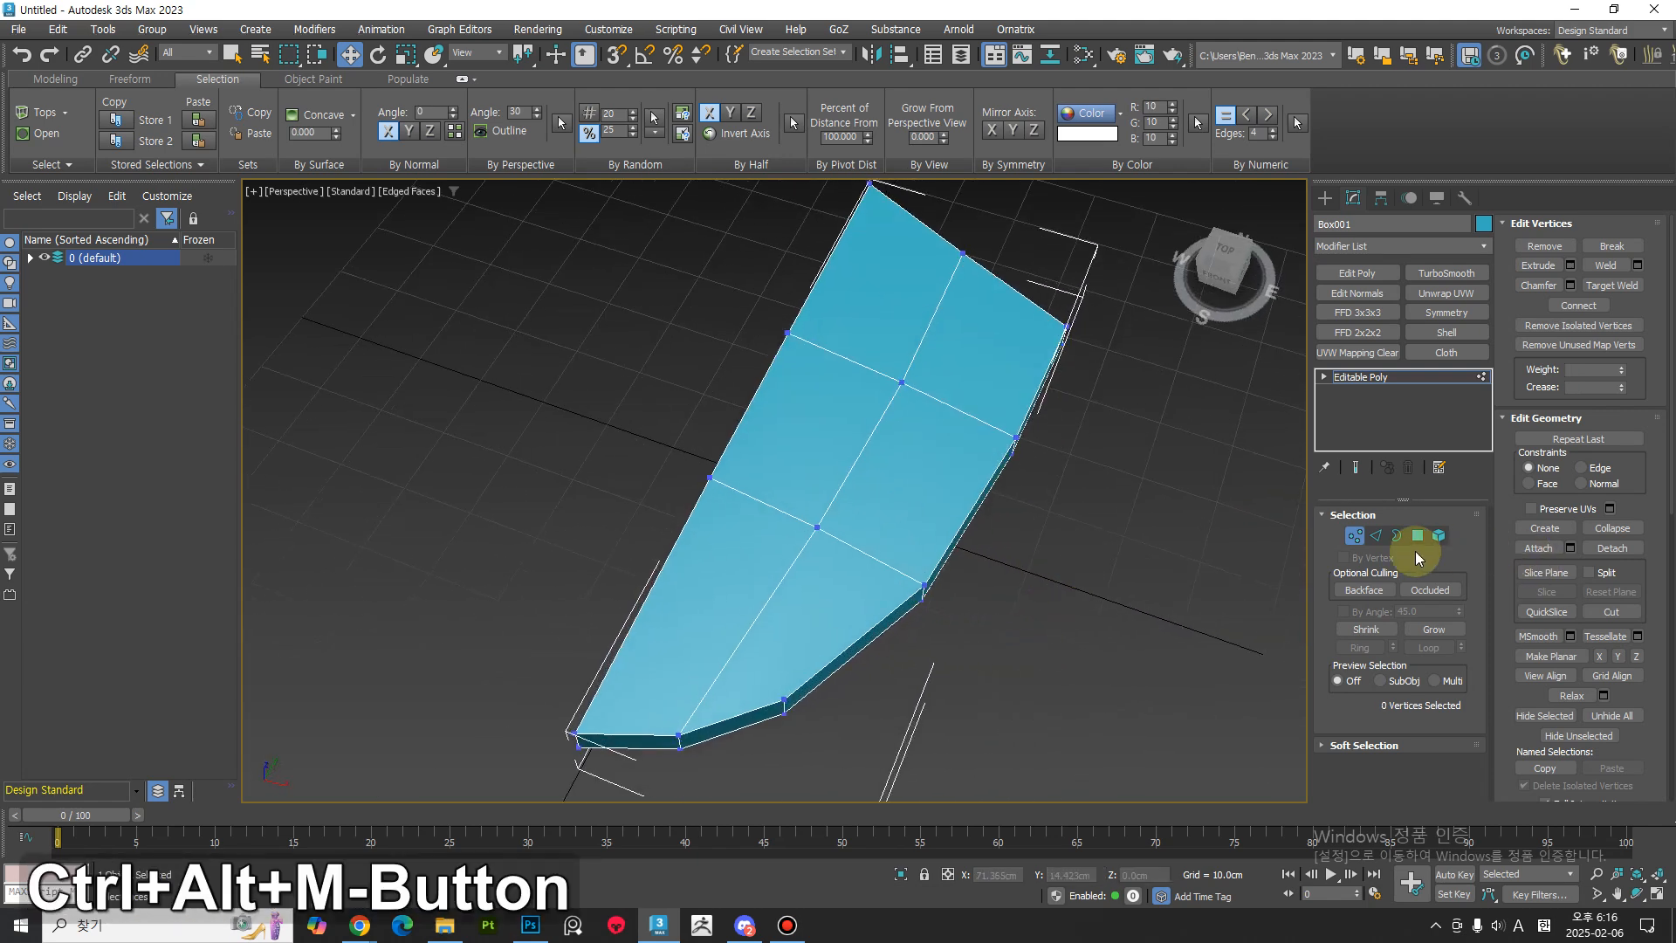
left_click(1352, 536)
Reselect the half slab, try a Symmetry modifier with the Z and X mirror axes, and delete it.
left_click(1091, 515)
left_click(890, 486)
middle_click_drag(954, 523, 1099, 437)
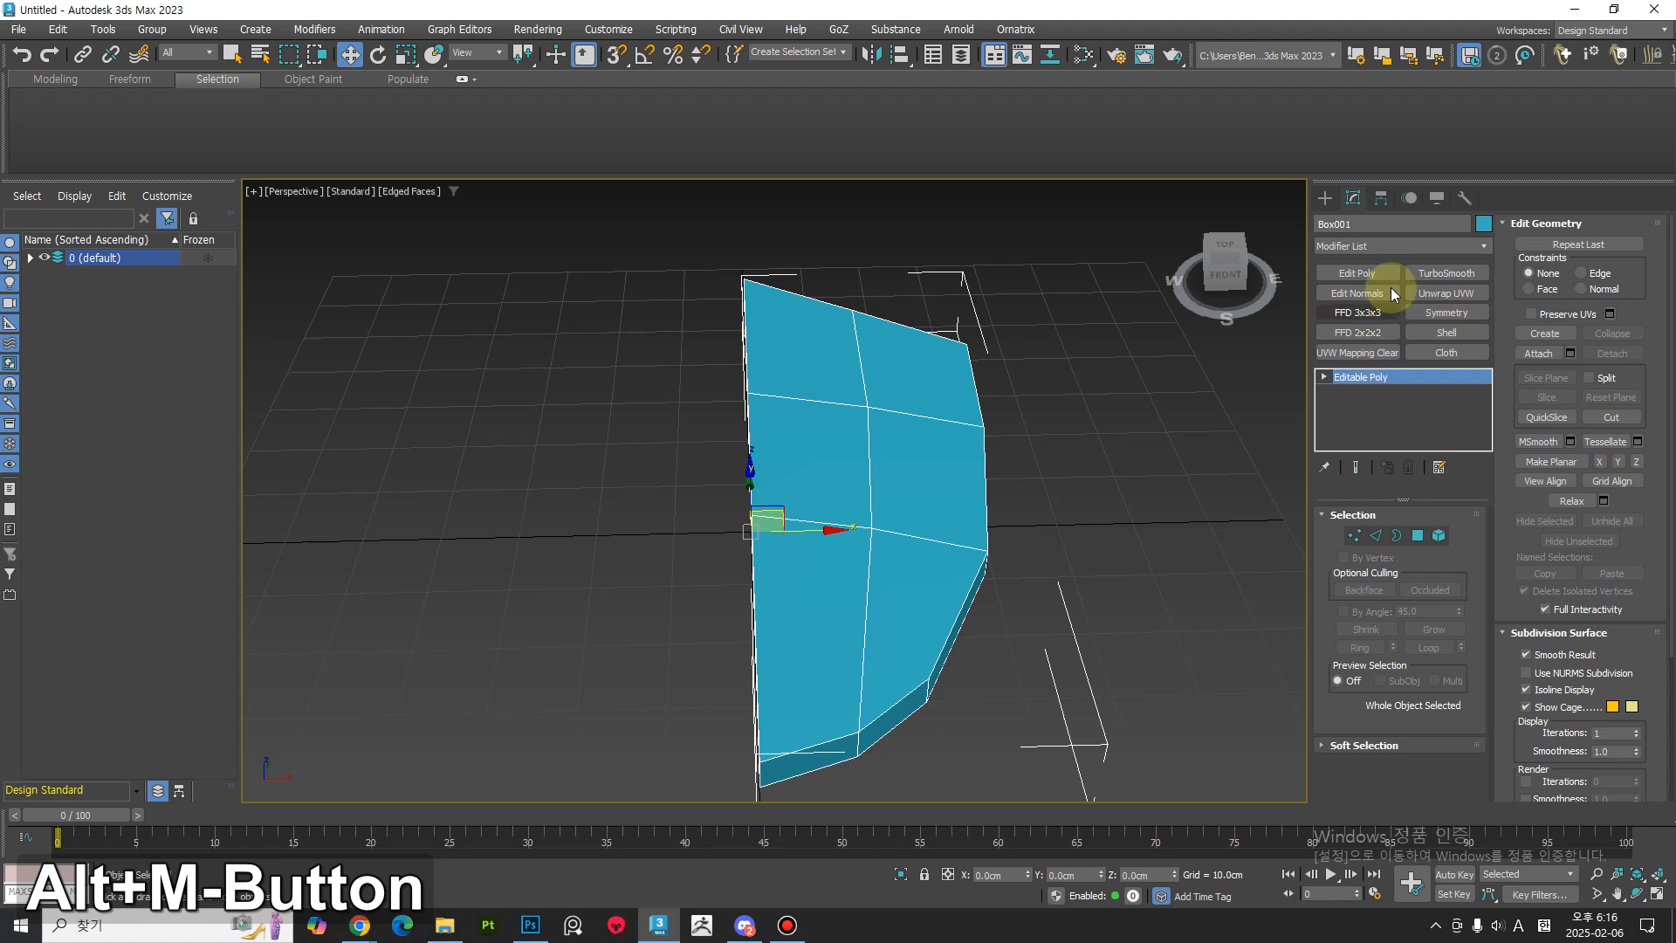
left_click(1446, 312)
left_click(1360, 611)
left_click(1367, 567)
middle_click_drag(1042, 673, 995, 559)
middle_click_drag(995, 559, 995, 629)
left_click(1409, 468)
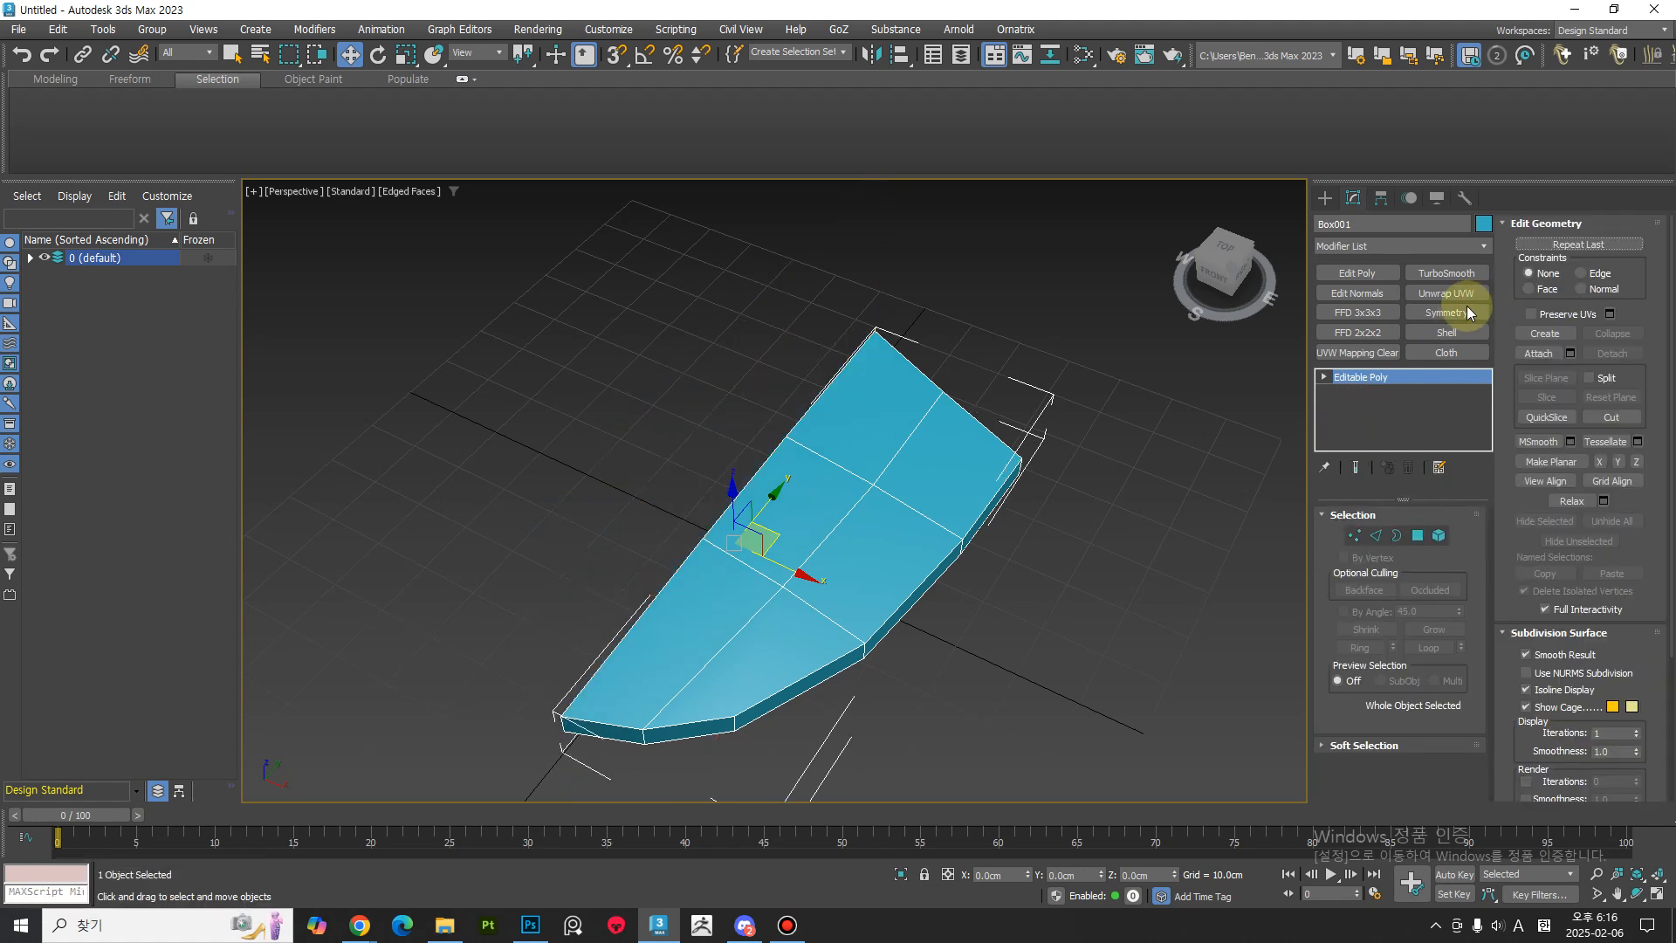
Add an Unwrap UVW modifier to the half slab, open the UV Editor and place it beside the model.
left_click(1446, 293)
middle_click_drag(1003, 599, 1309, 417, "alt")
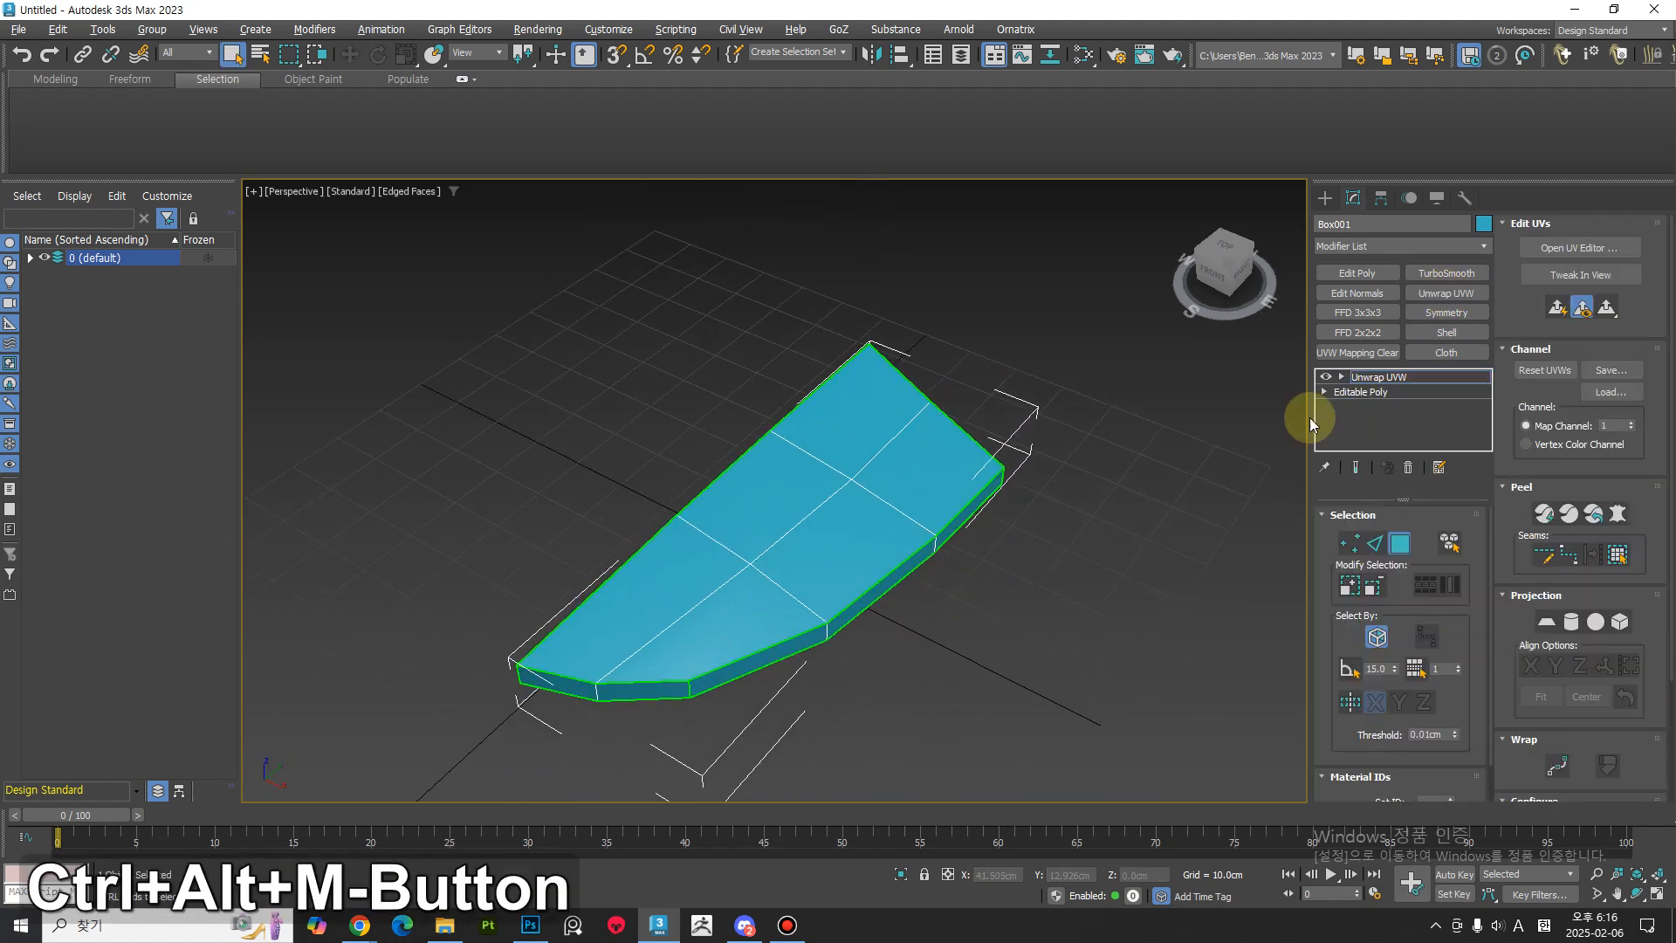
left_click(1592, 246)
middle_click_drag(842, 598, 1018, 579)
left_click_drag(594, 125, 776, 221)
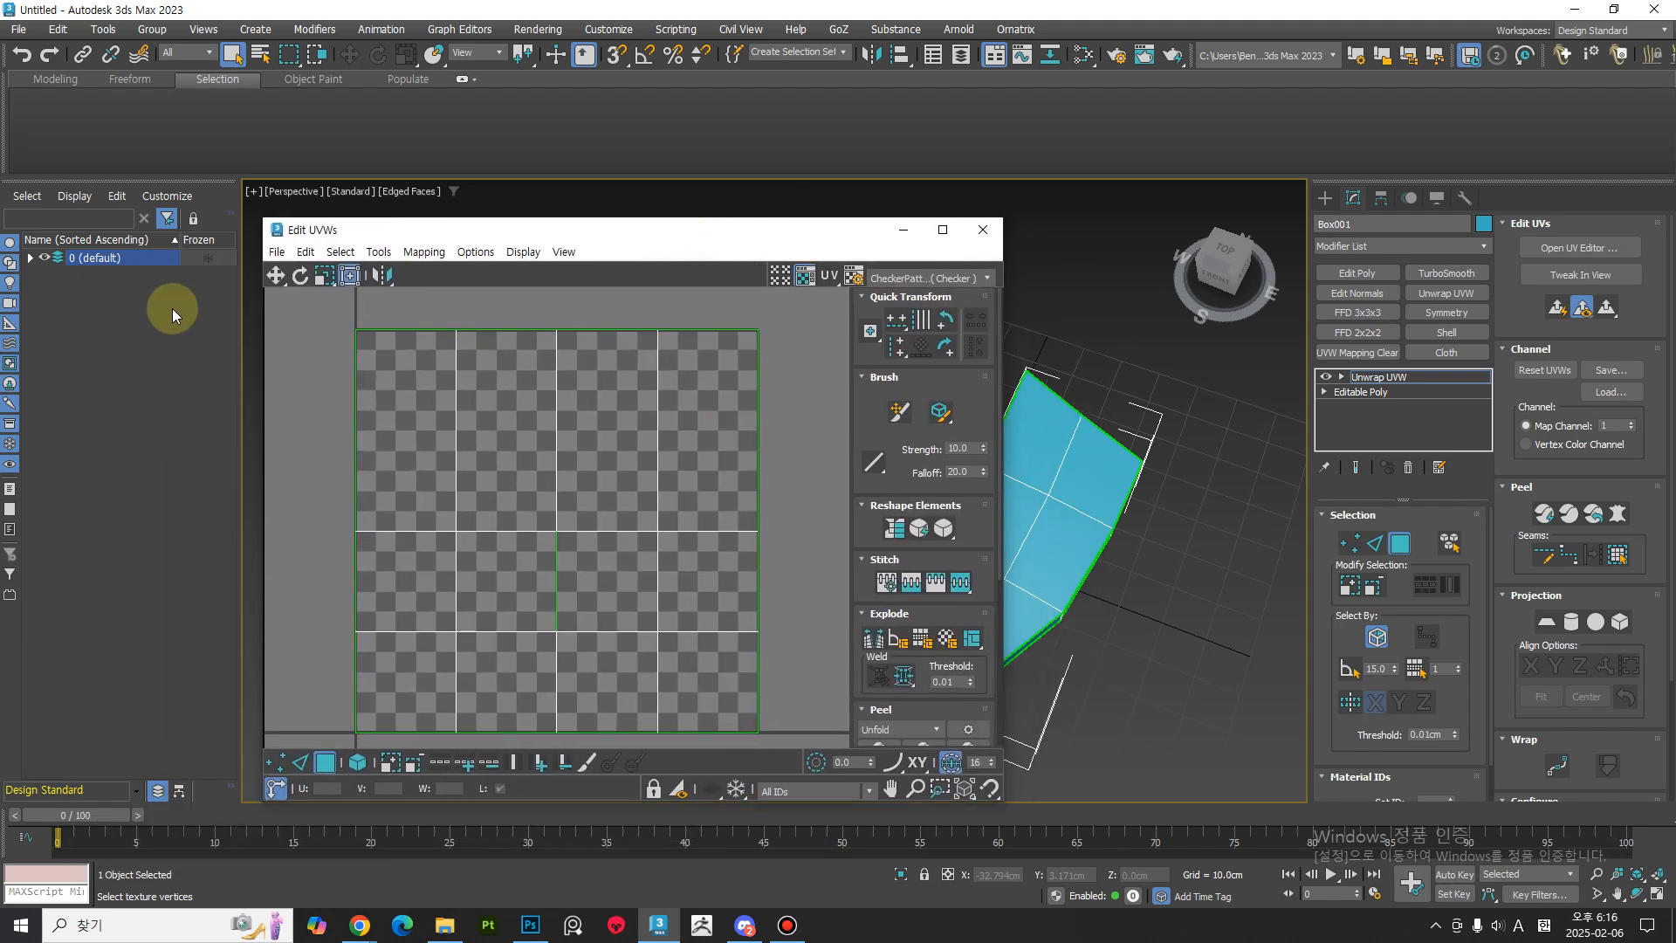
left_click(30, 258)
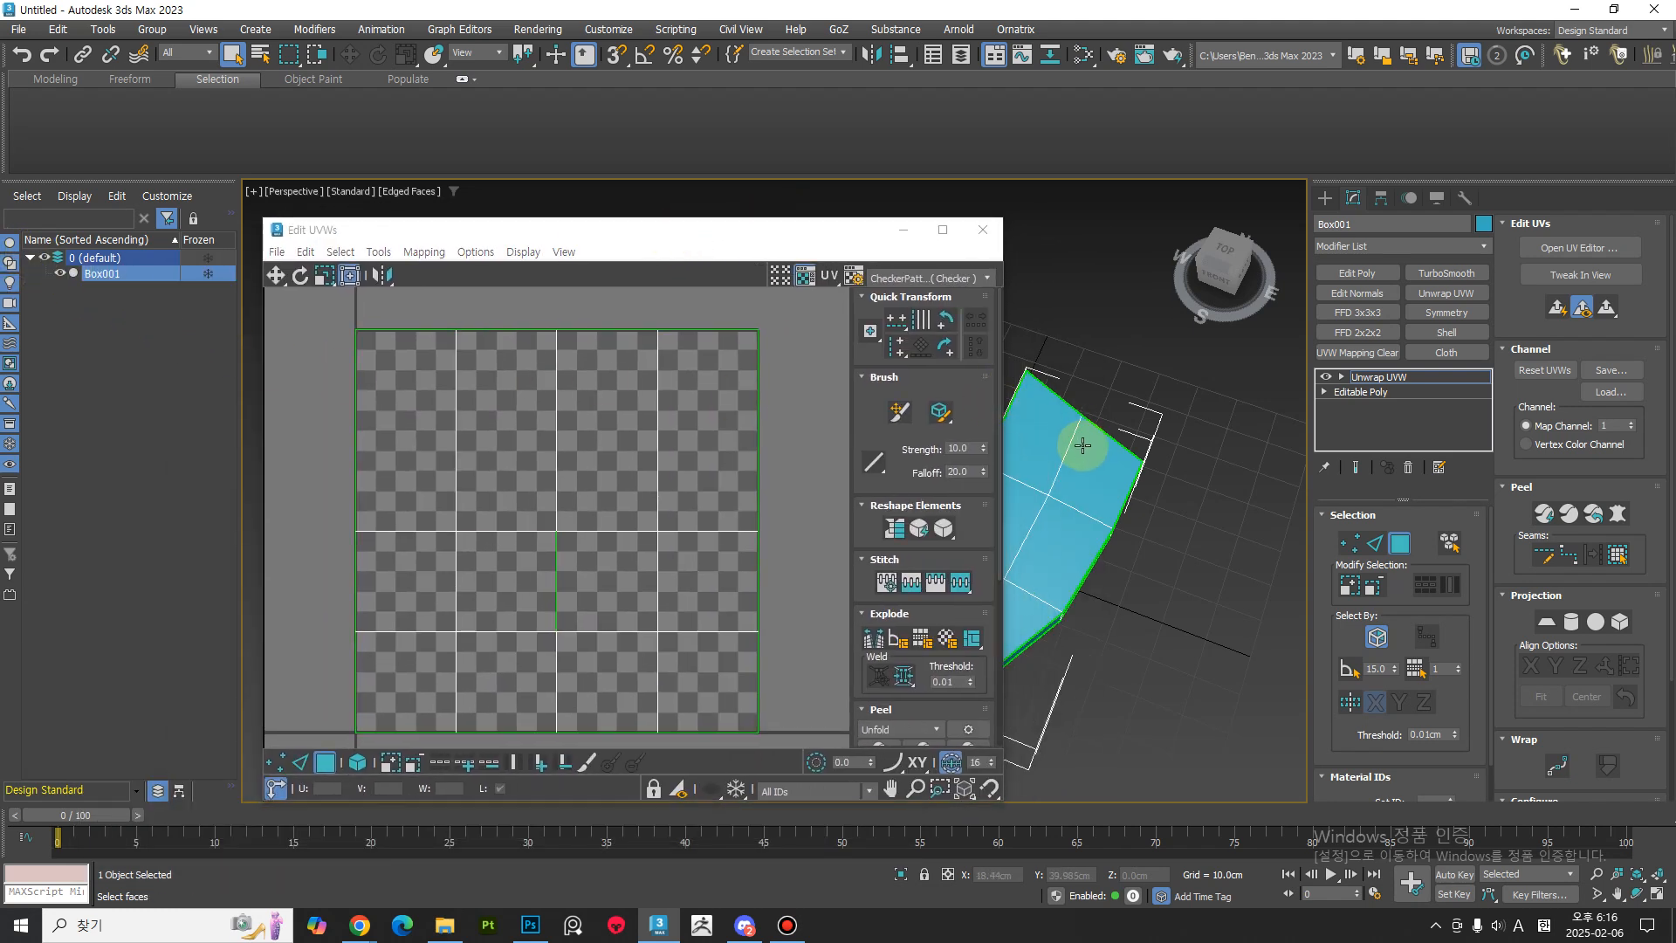
Show the half slab in wireframe and apply Quick Peel to its UVs in the UV Editor.
middle_click_drag(1046, 479, 1067, 453)
mouse_move(752, 560)
middle_mouse_down()
mouse_move(730, 536)
mouse_move(736, 589)
middle_mouse_up()
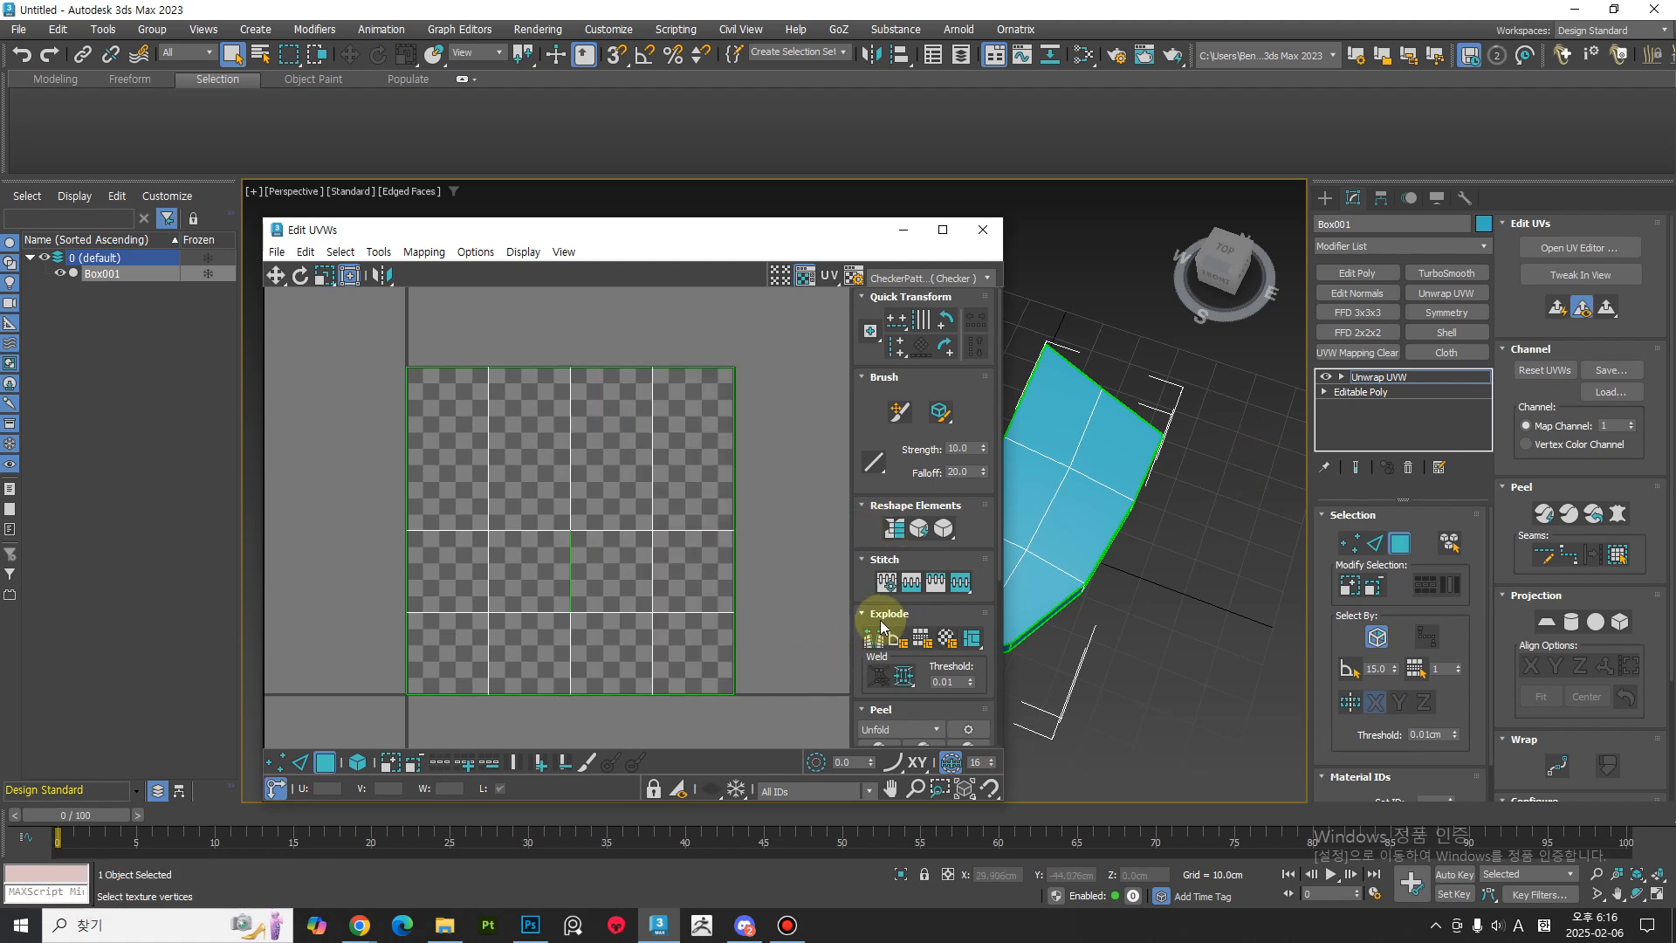
middle_click_drag(1171, 658, 1182, 621)
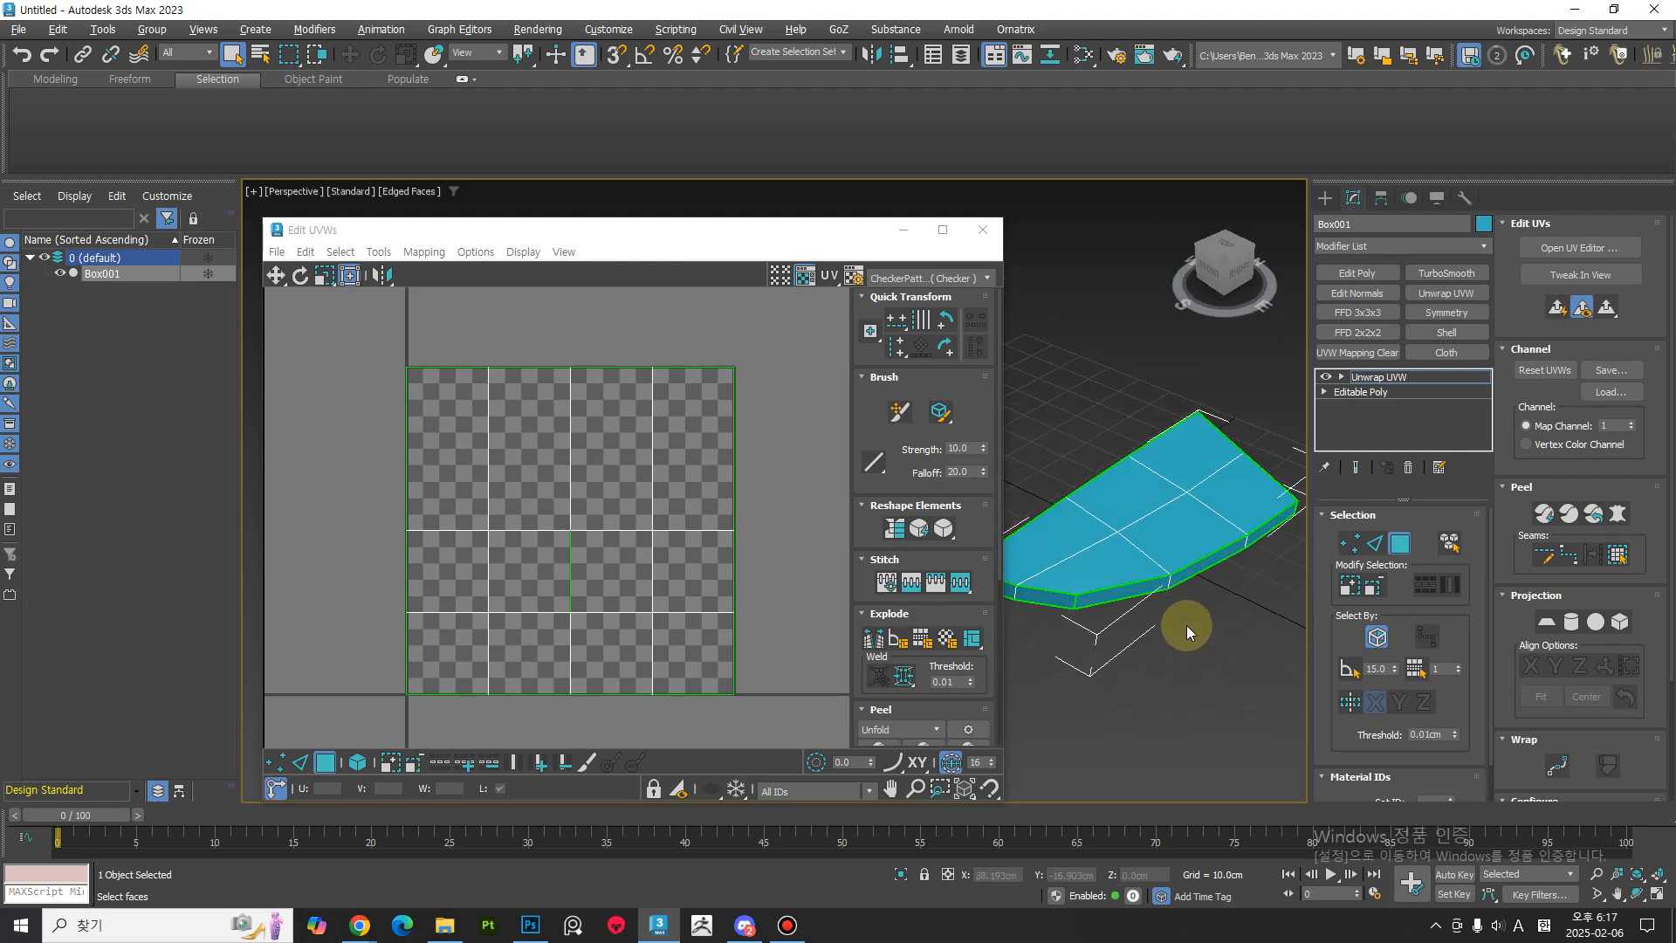
middle_click_drag(819, 583, 771, 583)
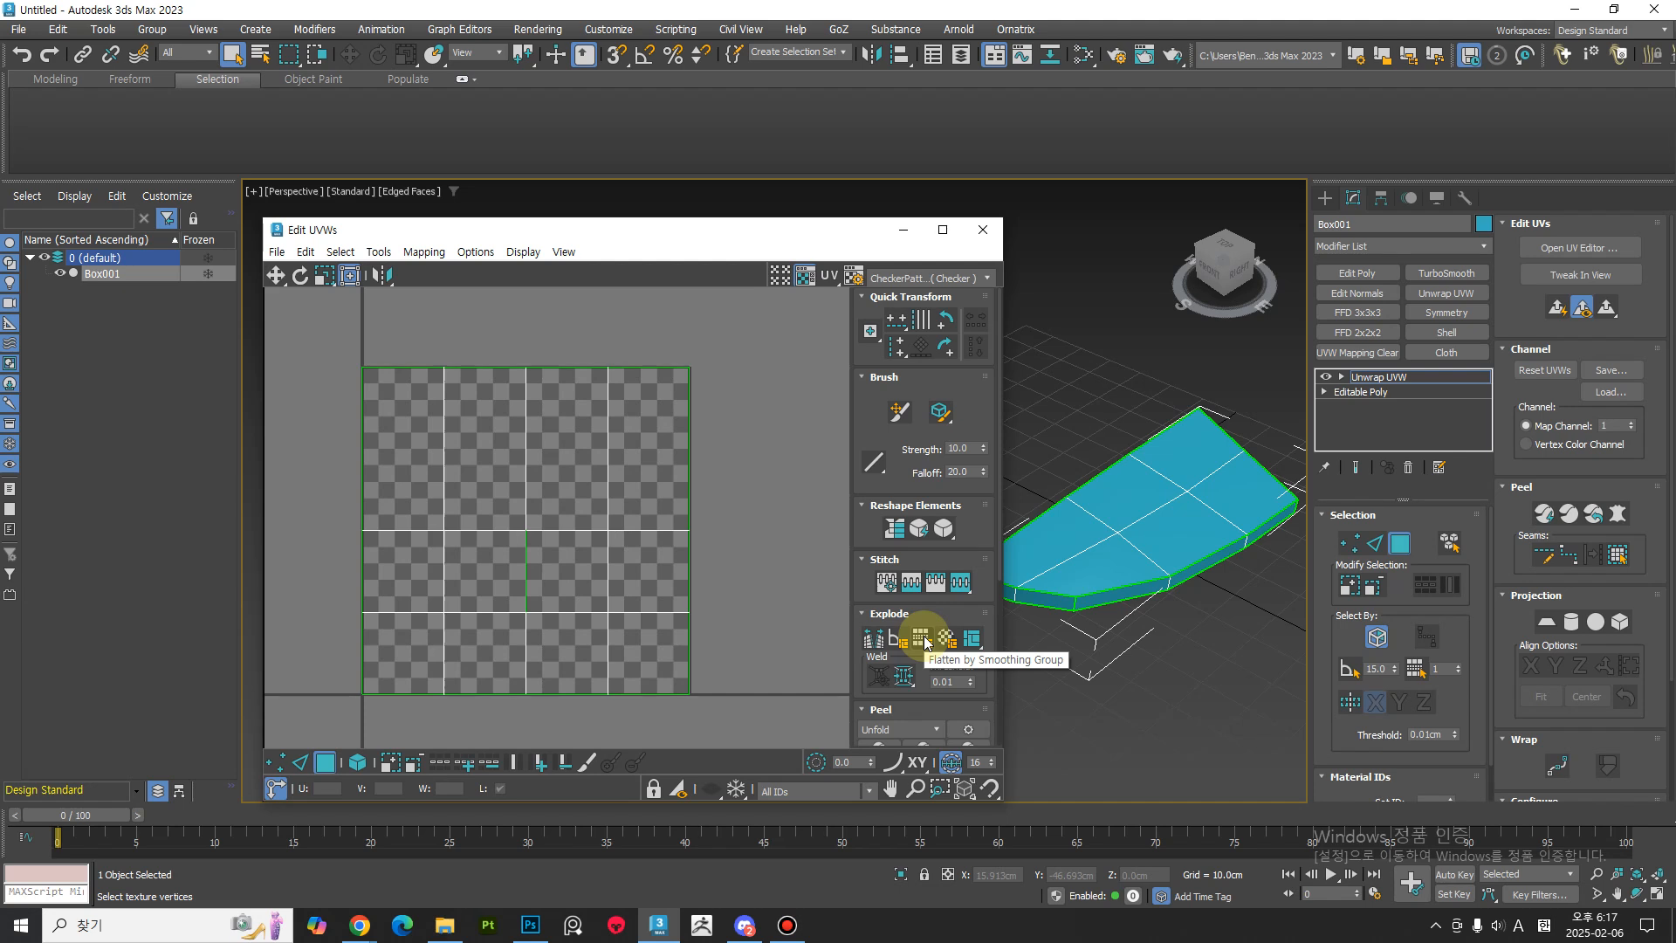
left_click_drag(990, 553, 982, 380)
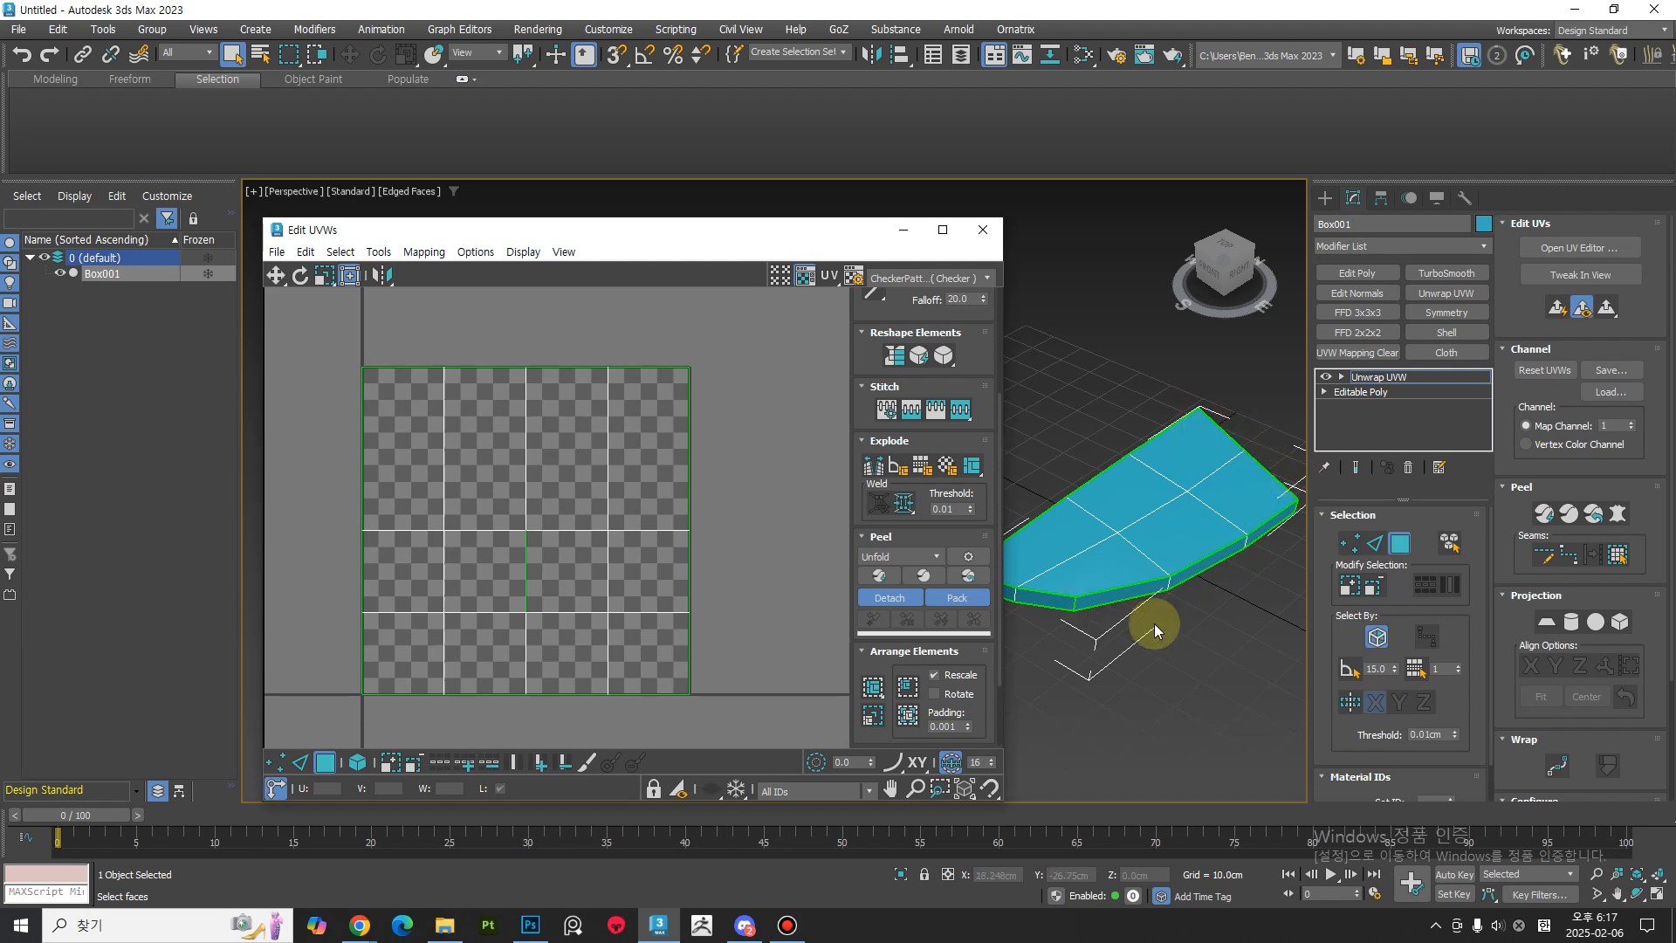
key("F3")
mouse_move(1169, 637)
middle_mouse_down()
mouse_move(1272, 651)
mouse_move(1196, 620)
mouse_move(1169, 631)
middle_mouse_up()
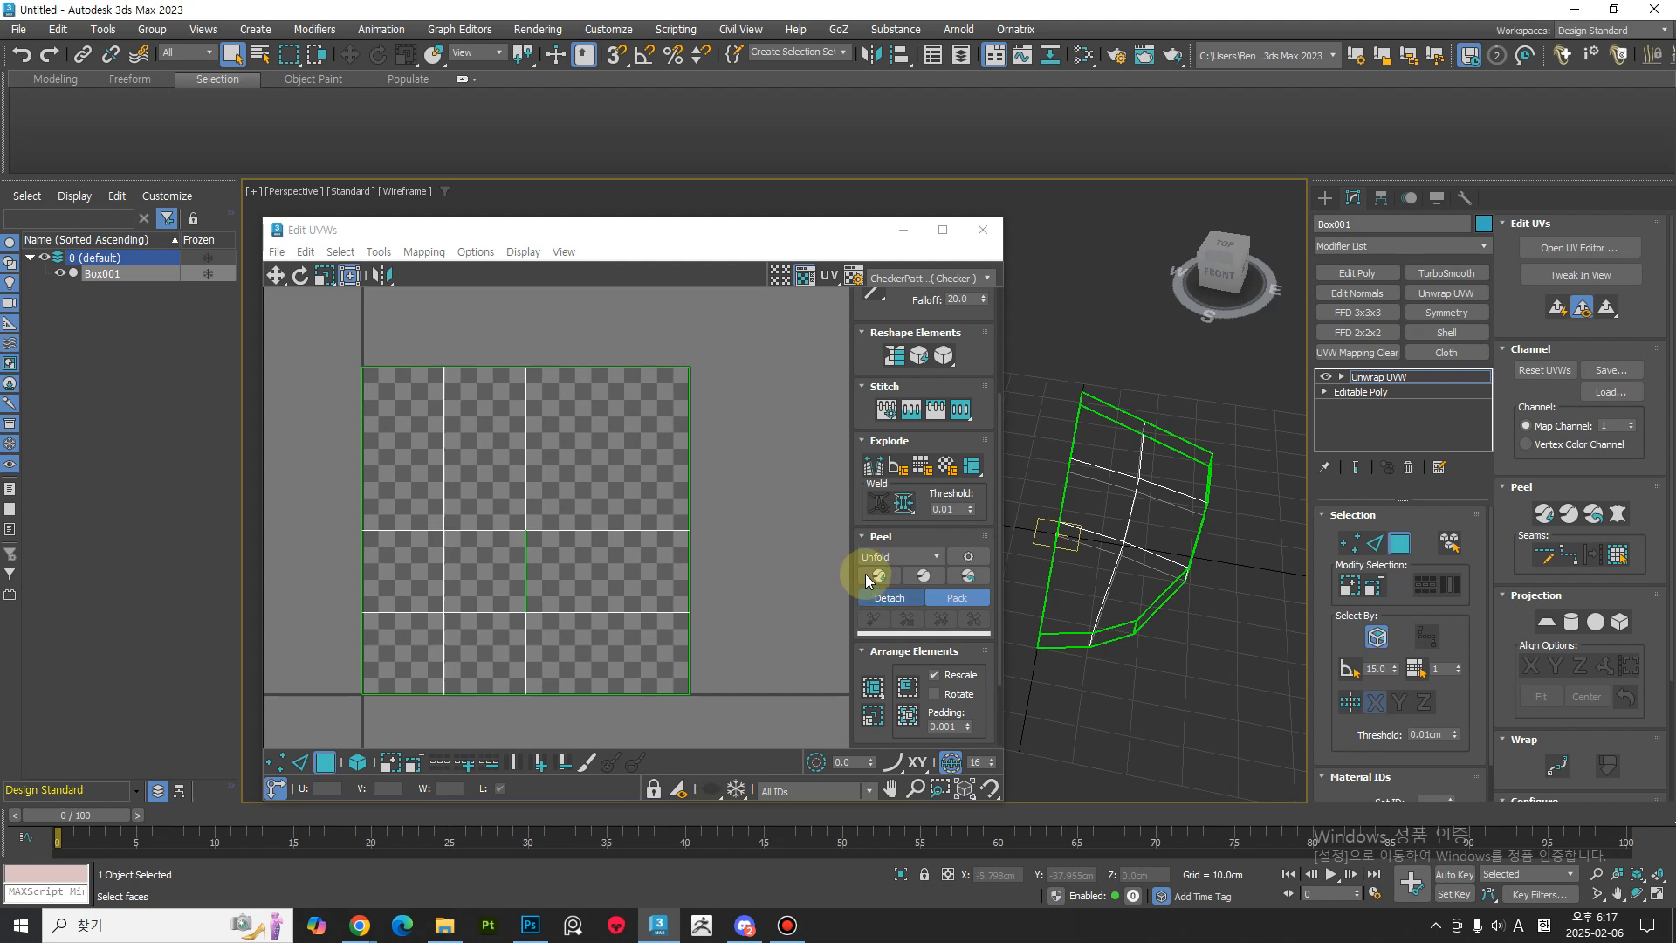
left_click(869, 574)
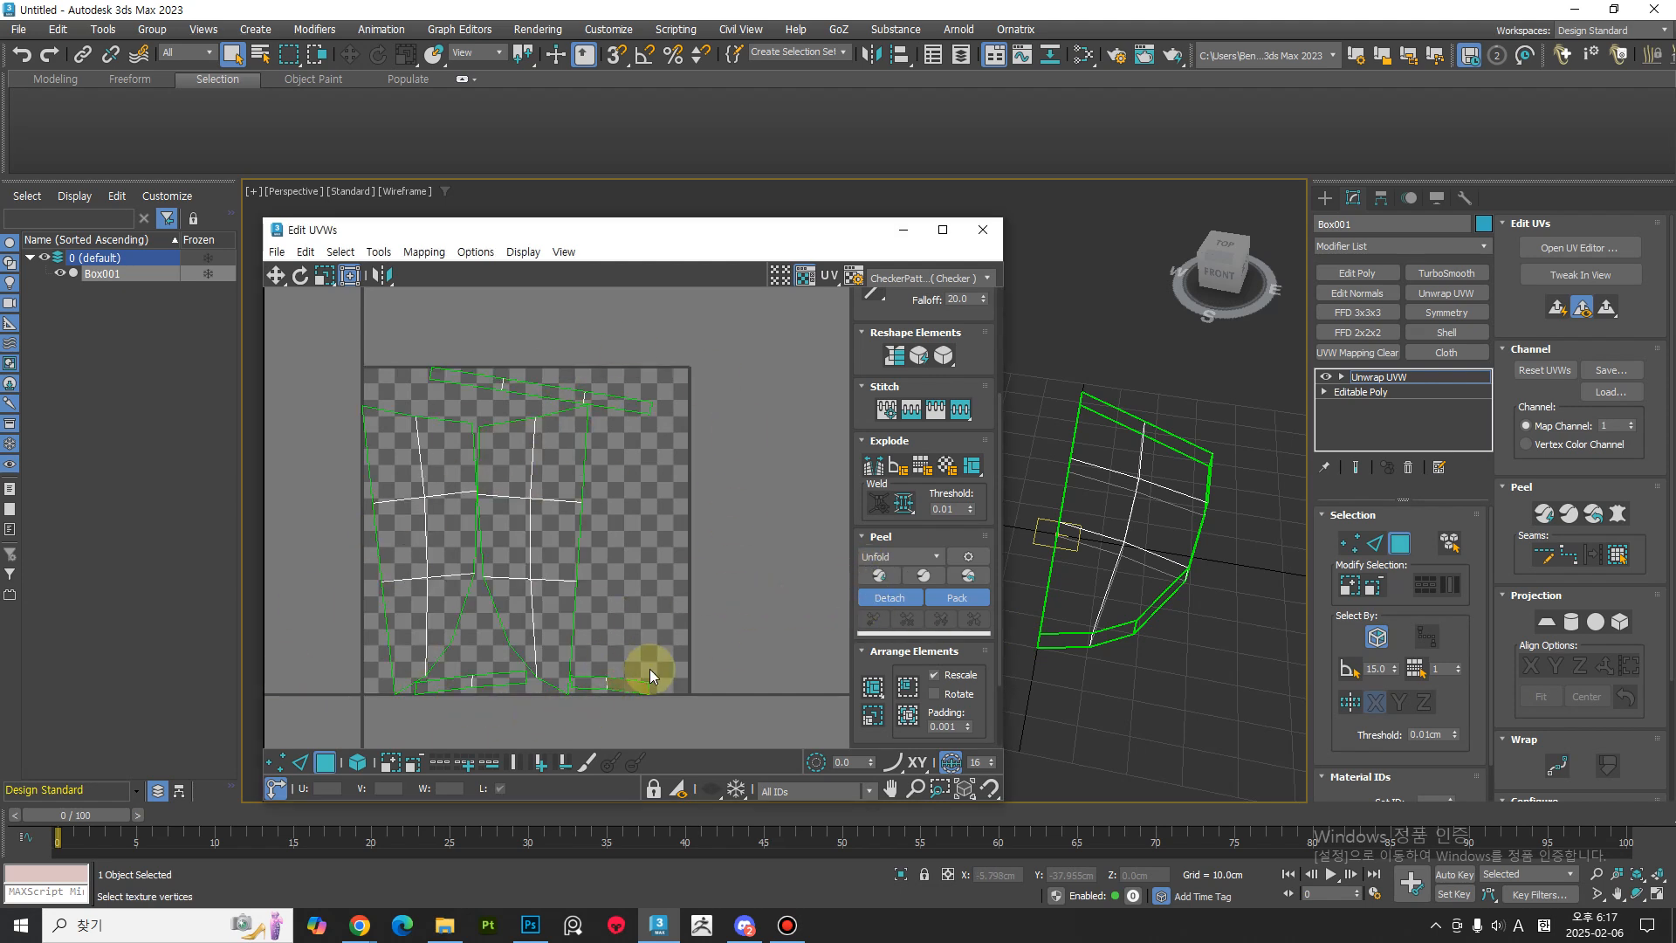
Return the Unwrap UVW modifier to polygon level and reopen the UV Editor.
middle_click_drag(678, 661, 722, 646)
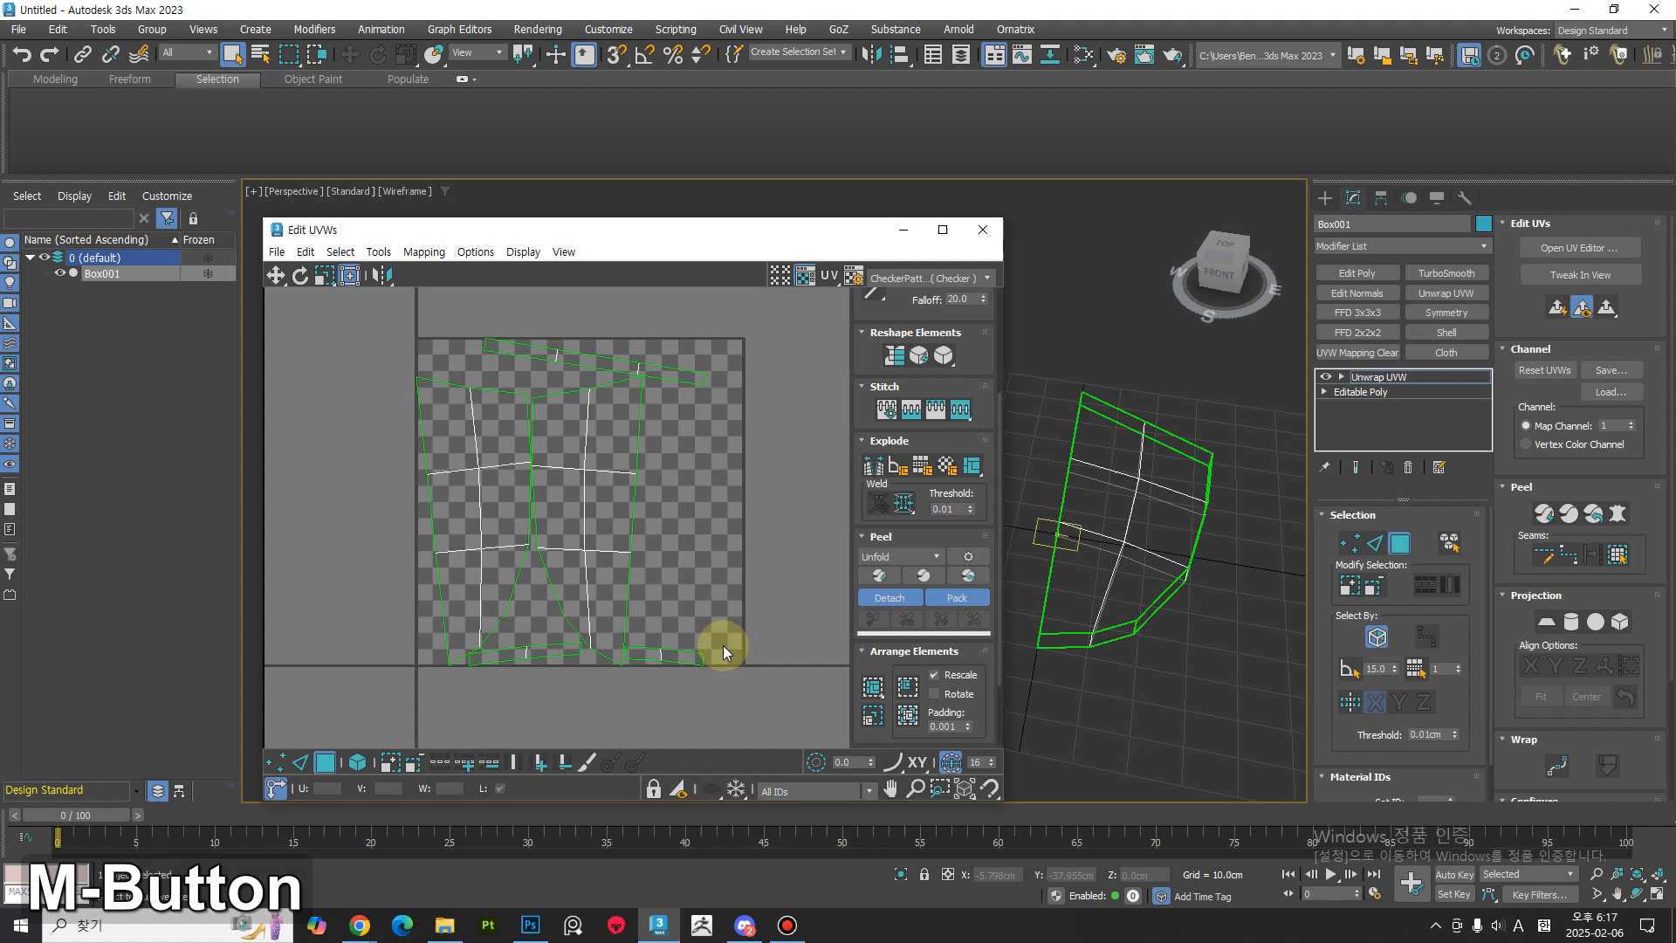
left_click(1155, 519)
left_click(1159, 512)
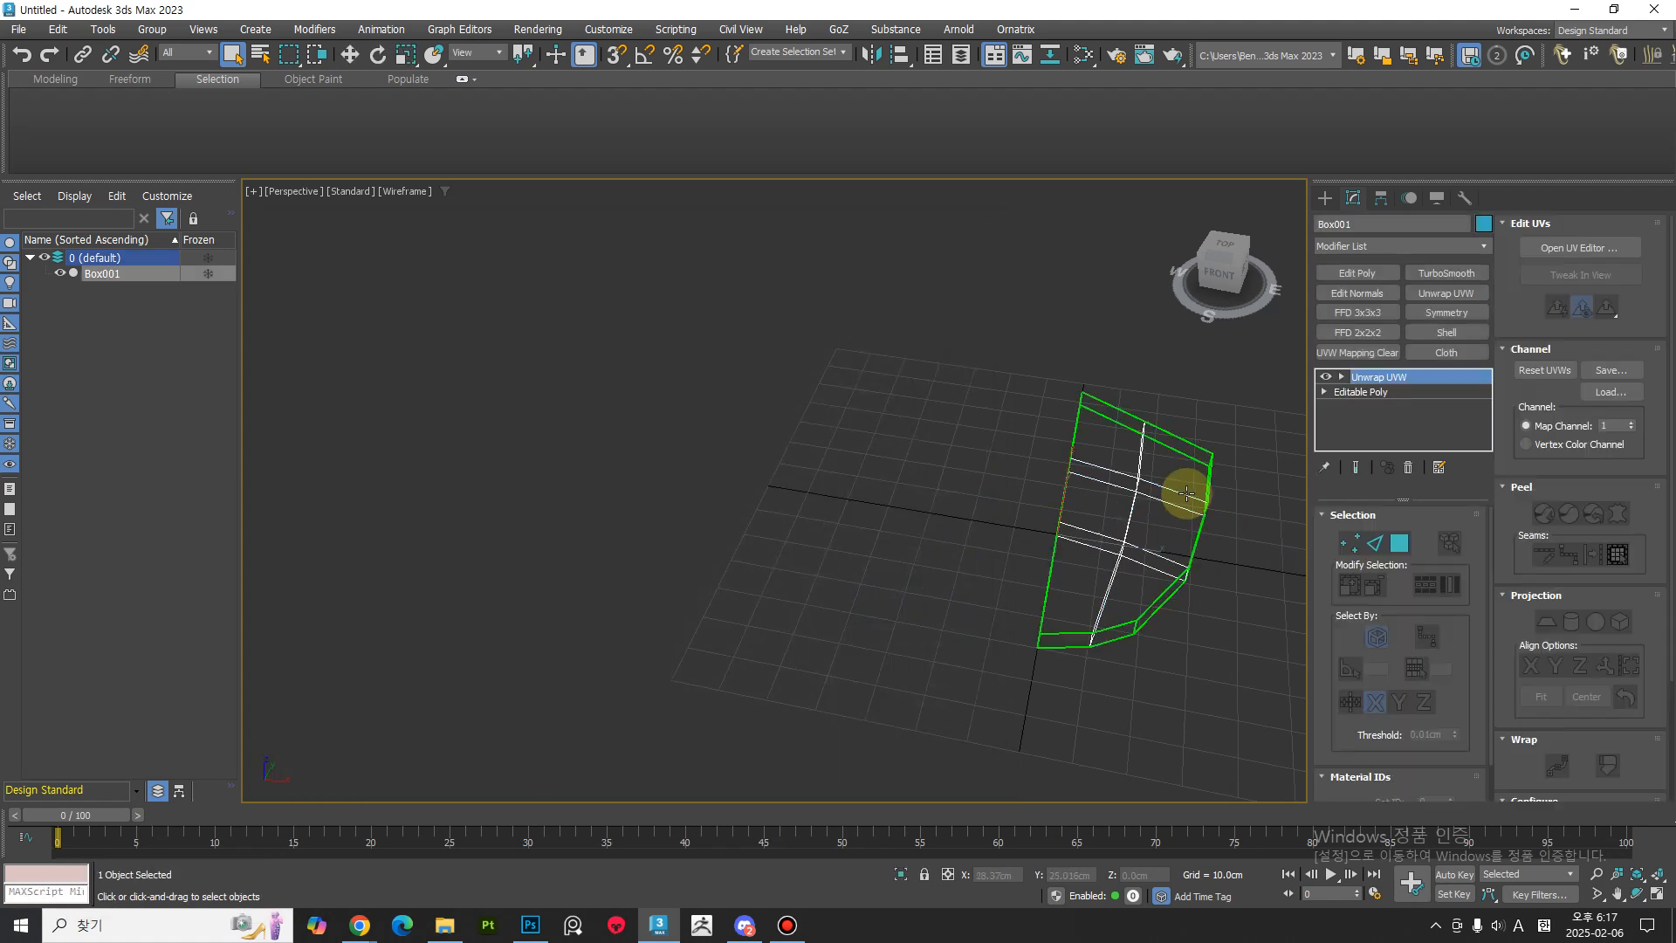
key("3")
left_click(1579, 244)
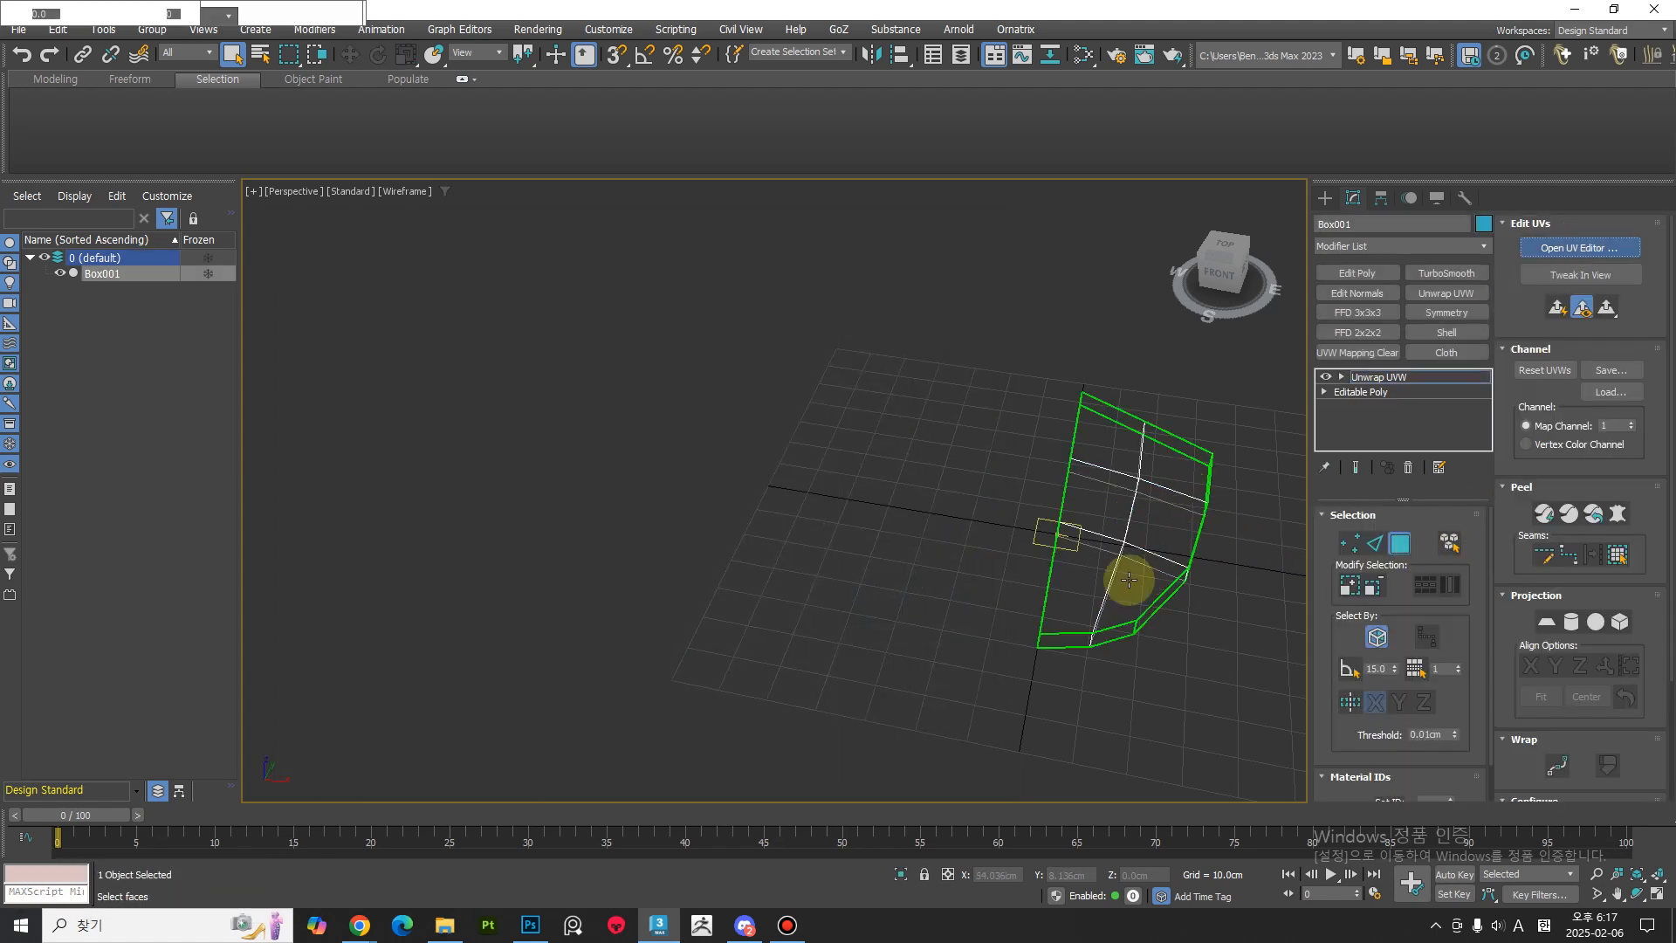
Select the underside's UV shell and move it horizontally away from the top face's shell, past the edge of the UV tile.
left_click(1145, 516)
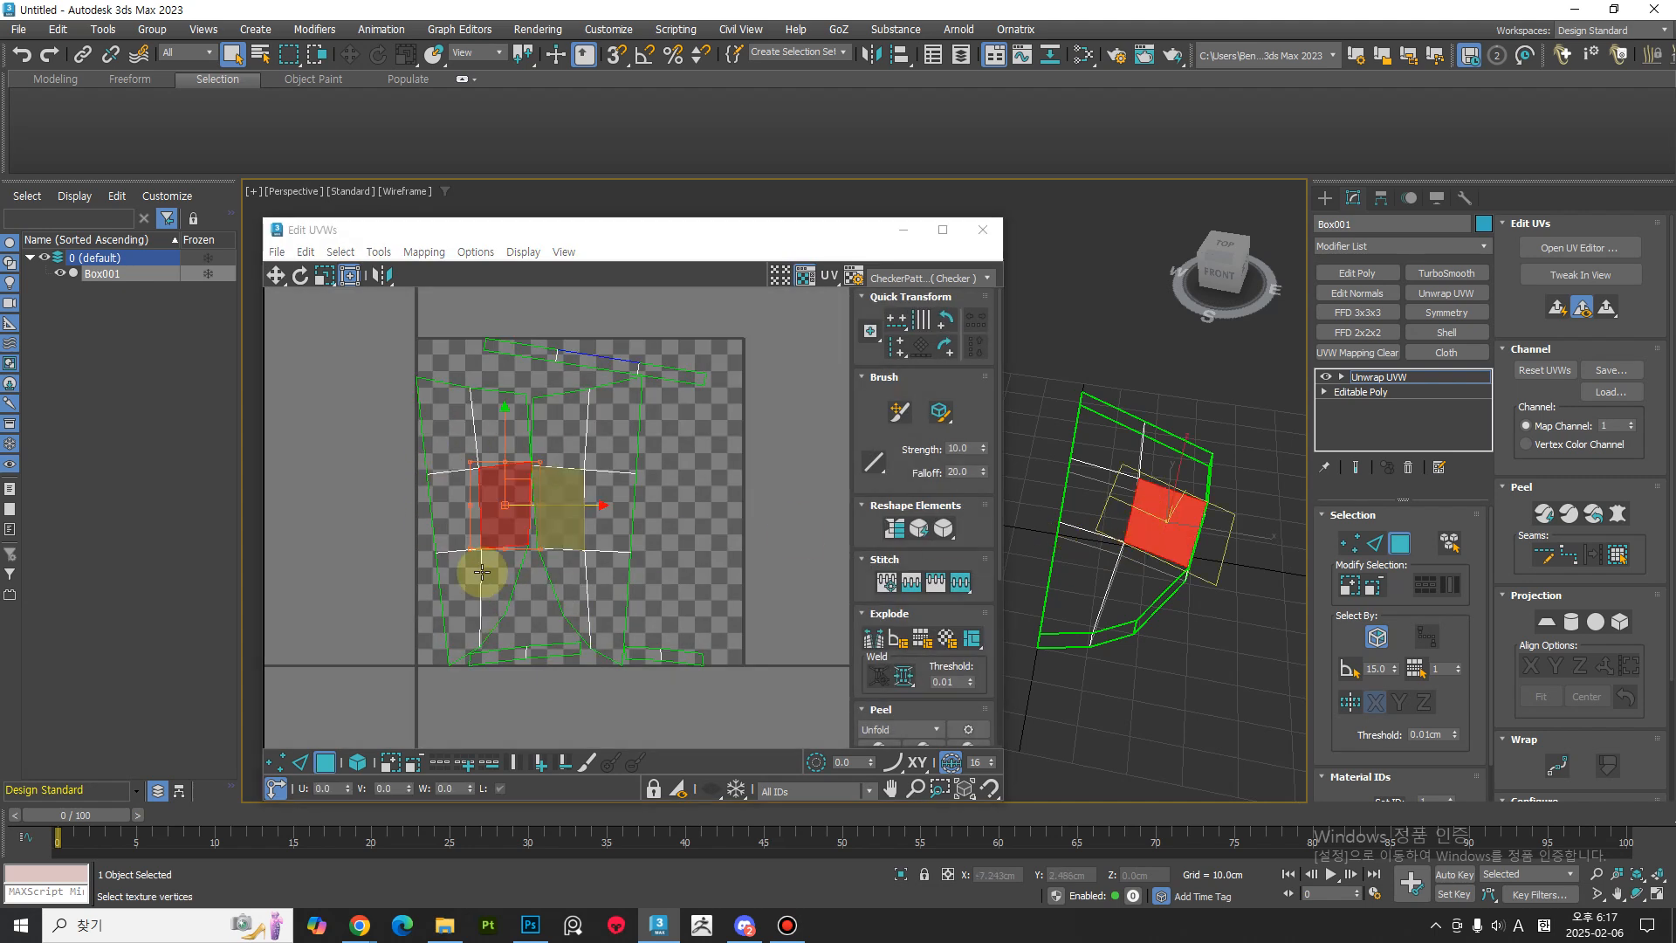
middle_click_drag(446, 456, 456, 468)
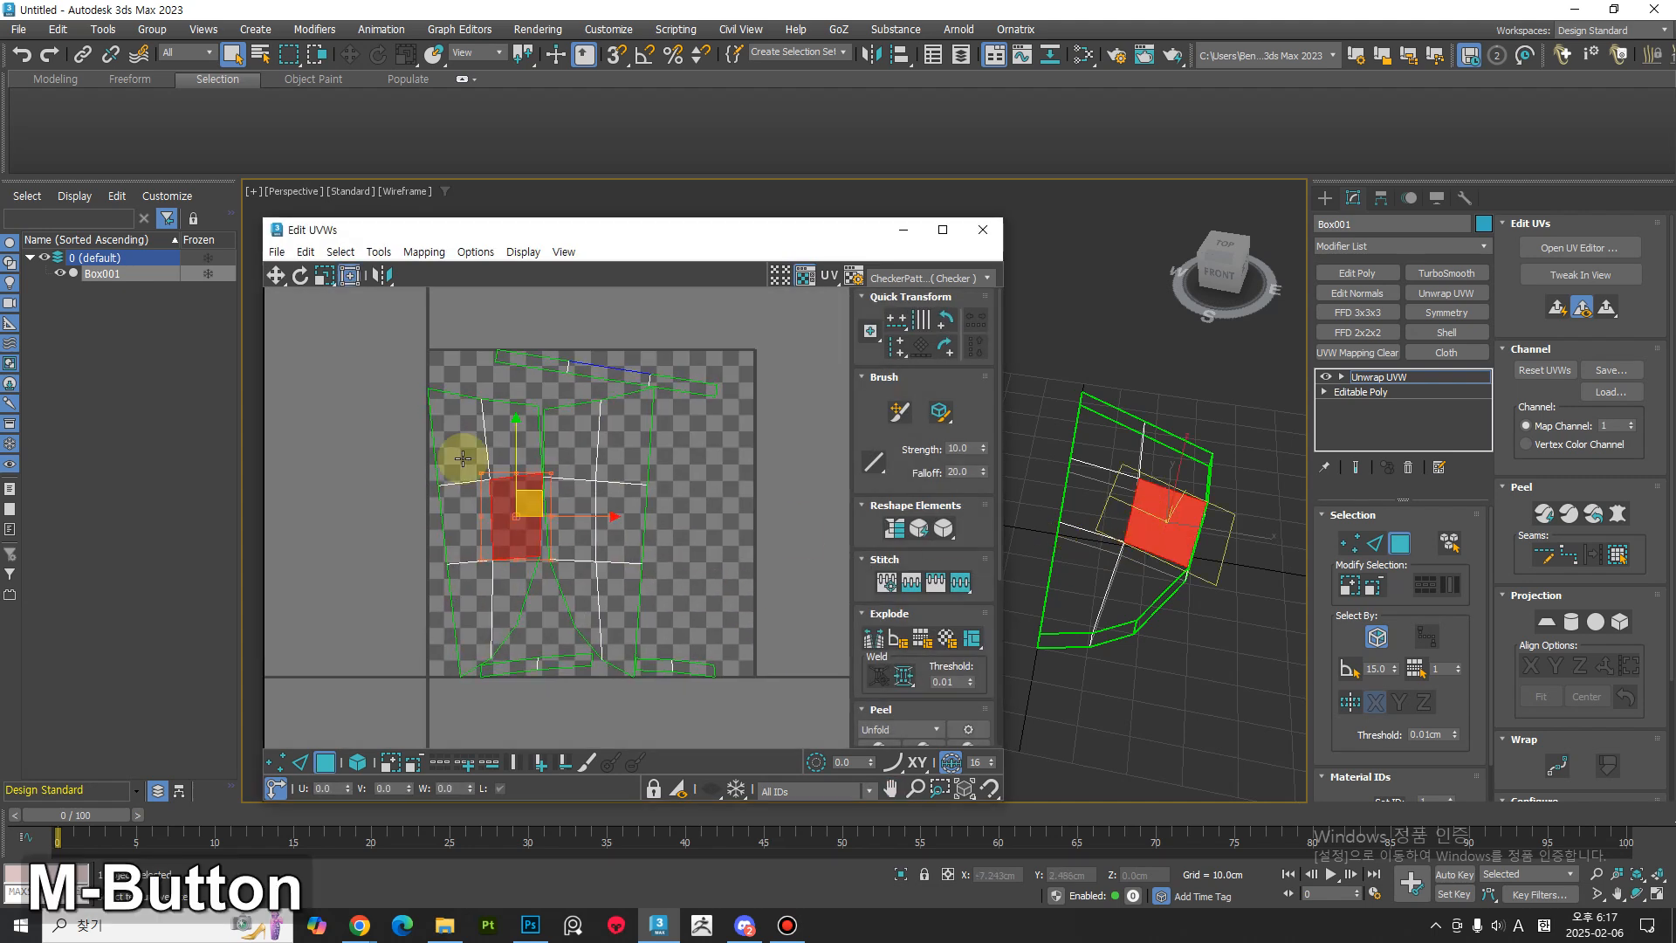
double_click(599, 504)
left_click_drag(608, 504, 813, 514)
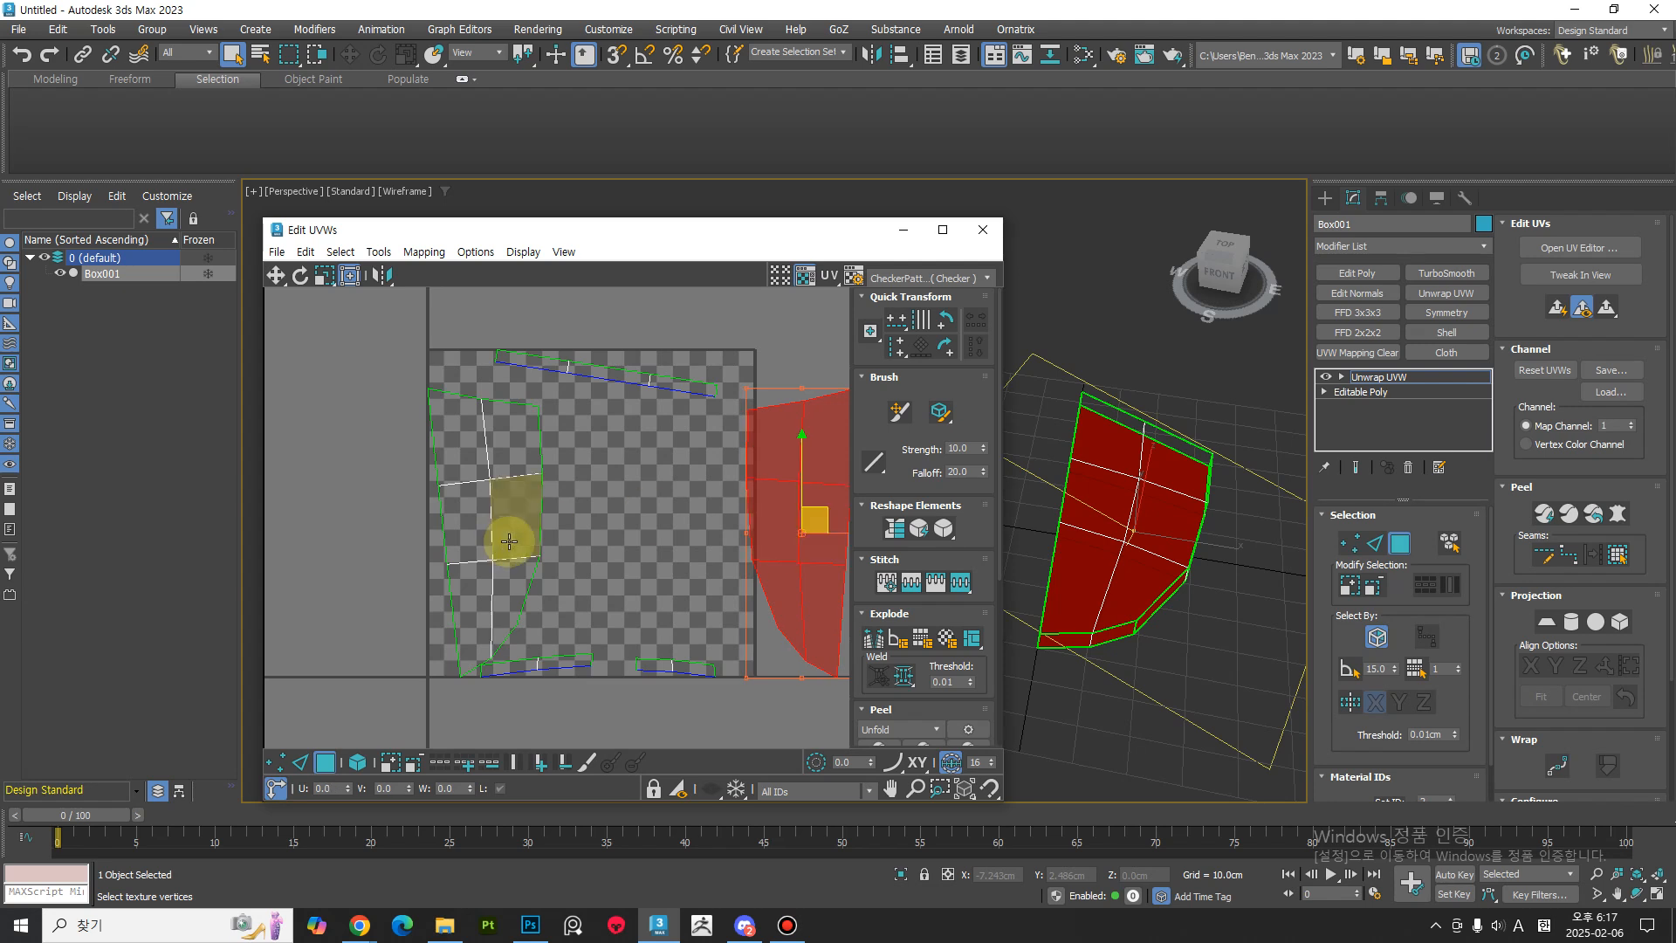
At edge level, select the top shell's curved outer edges and stitch the matching side strip onto them.
left_click(578, 534)
key("2")
double_click(541, 494)
middle_click_drag(543, 496, 594, 468)
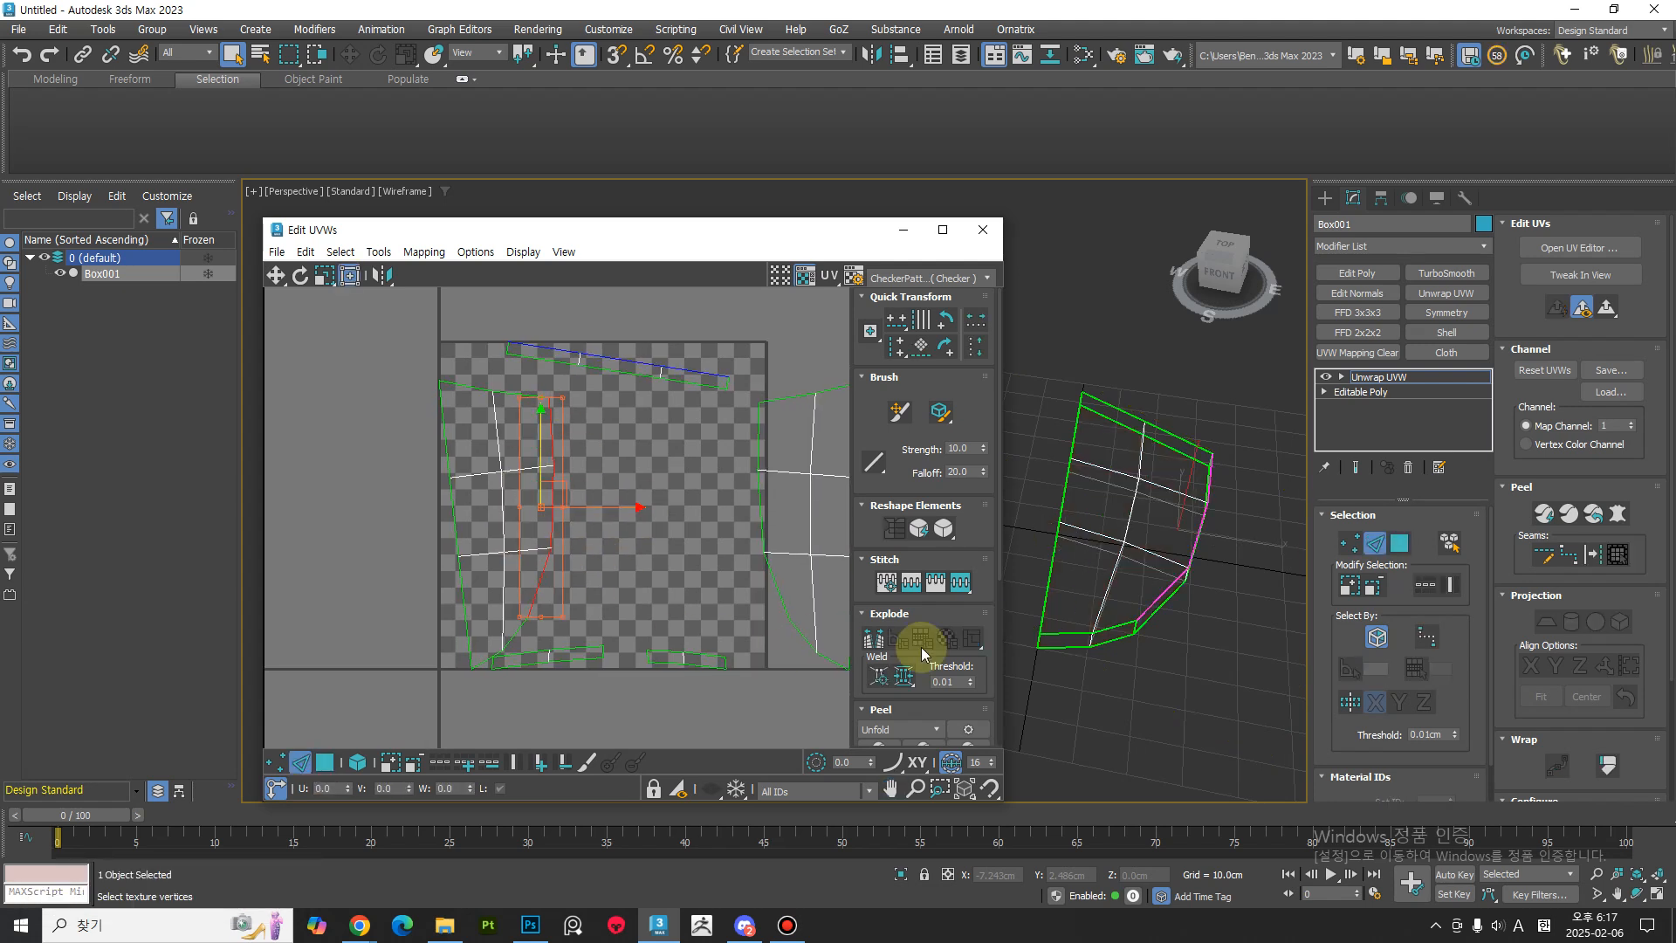
left_click(960, 582)
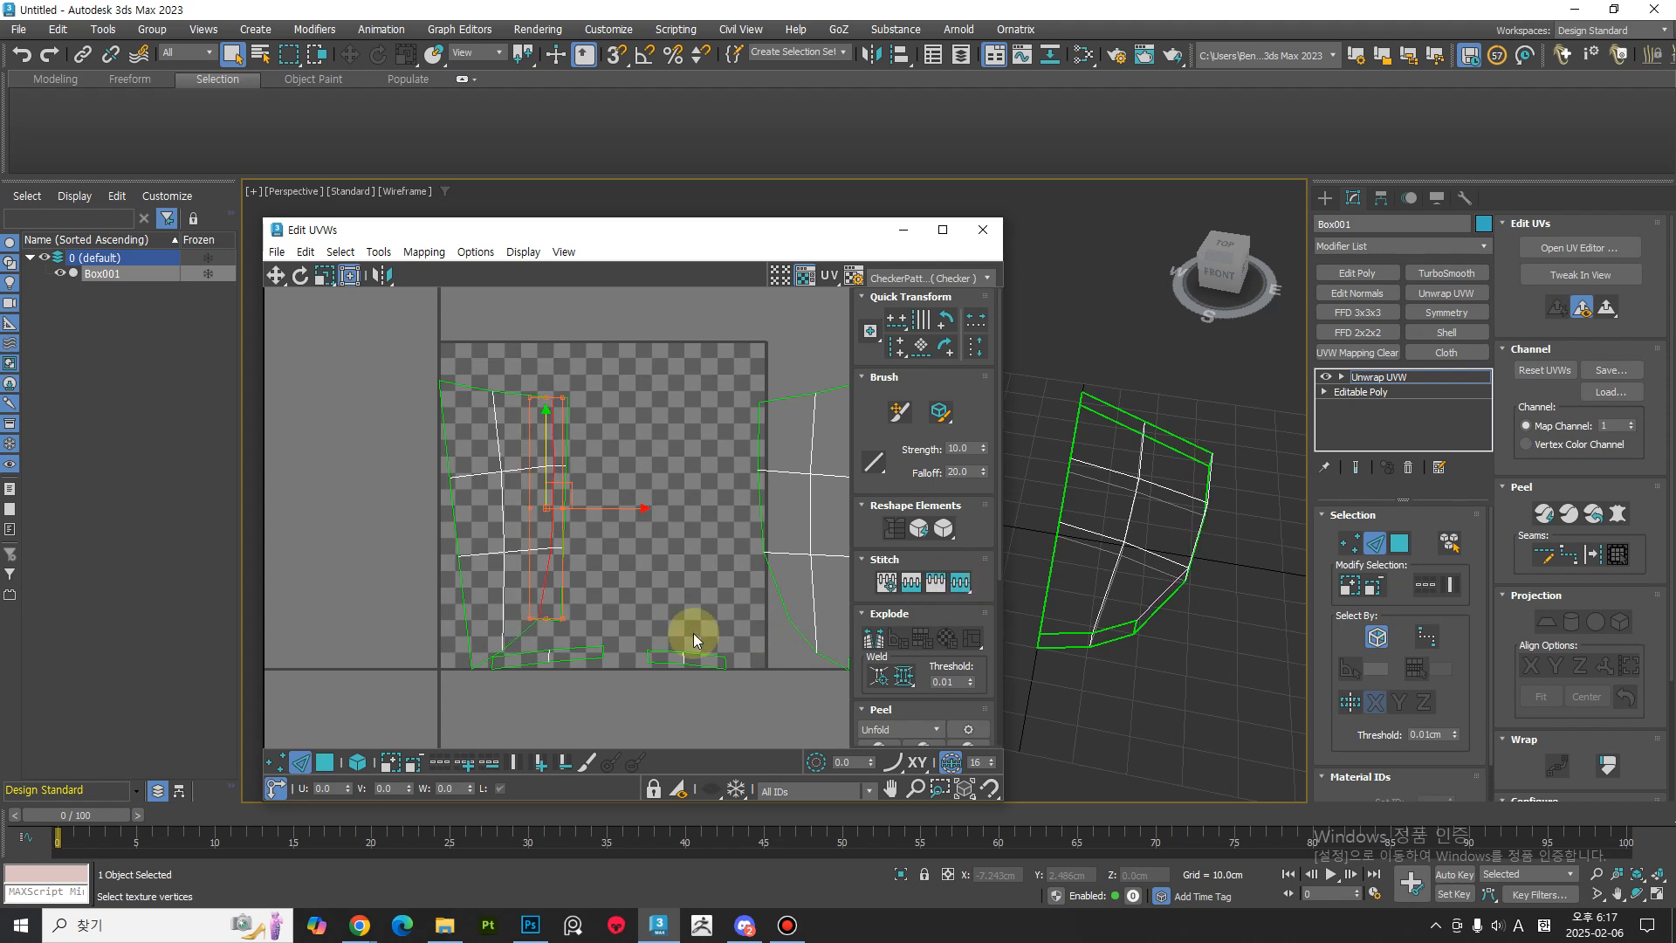
Stitch the side strips at both ends of the half slab onto the top face's UV shell.
double_click(515, 391)
key("alt")
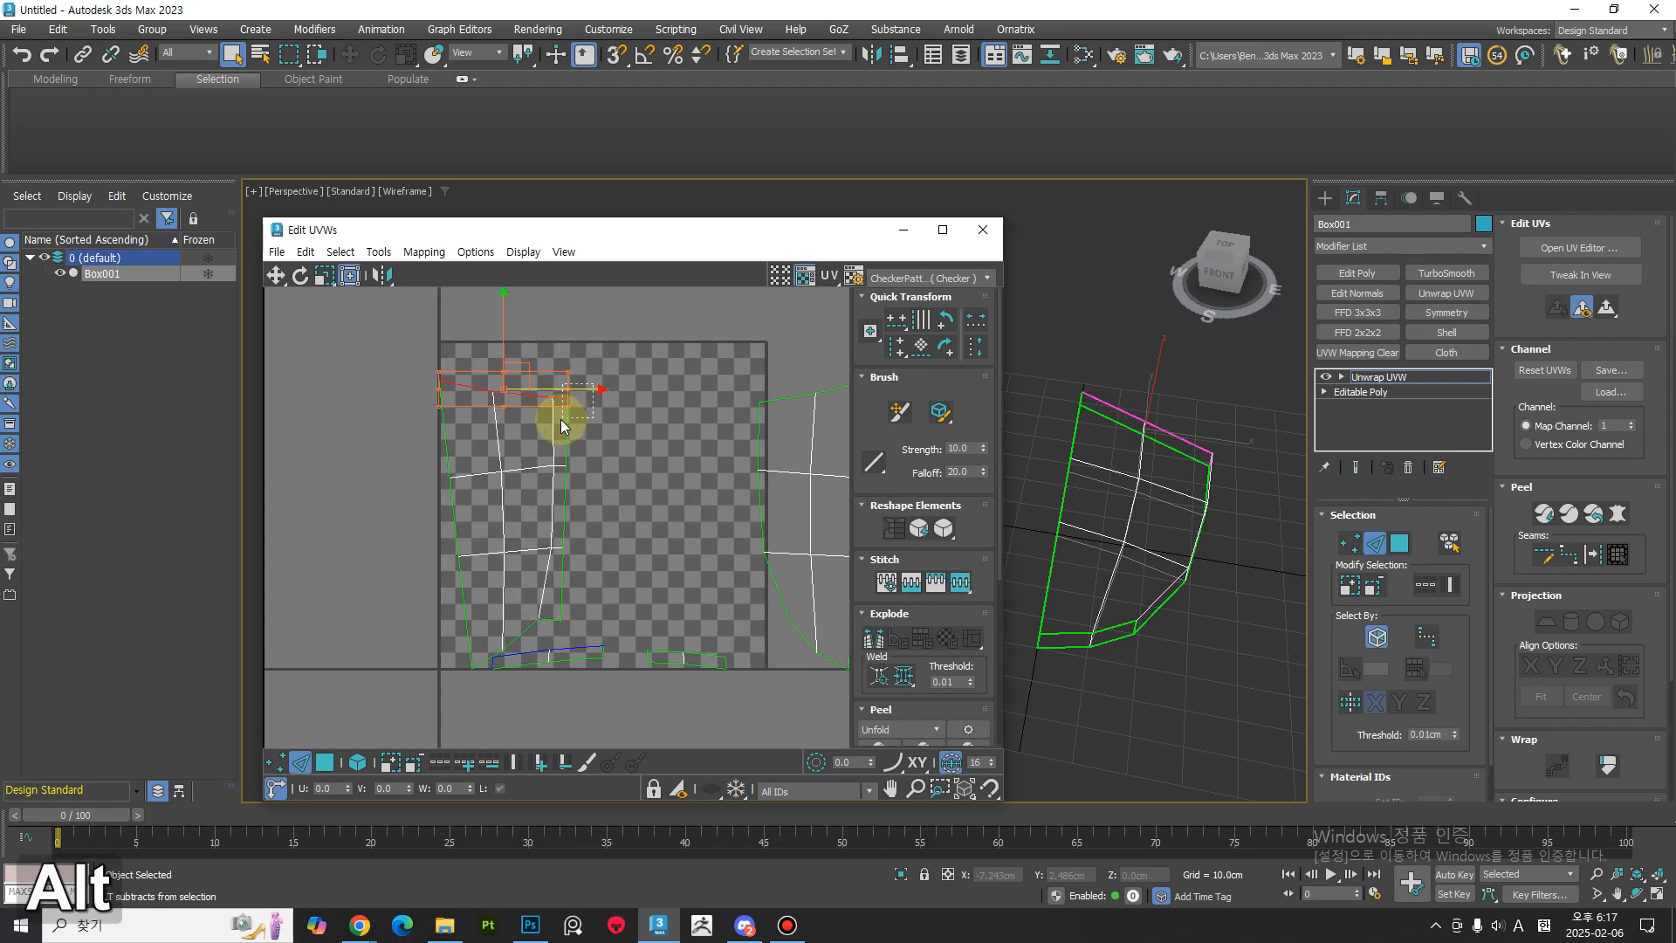
left_click(960, 581)
middle_click_drag(543, 569, 551, 522)
double_click(535, 582)
left_click(564, 574, "alt")
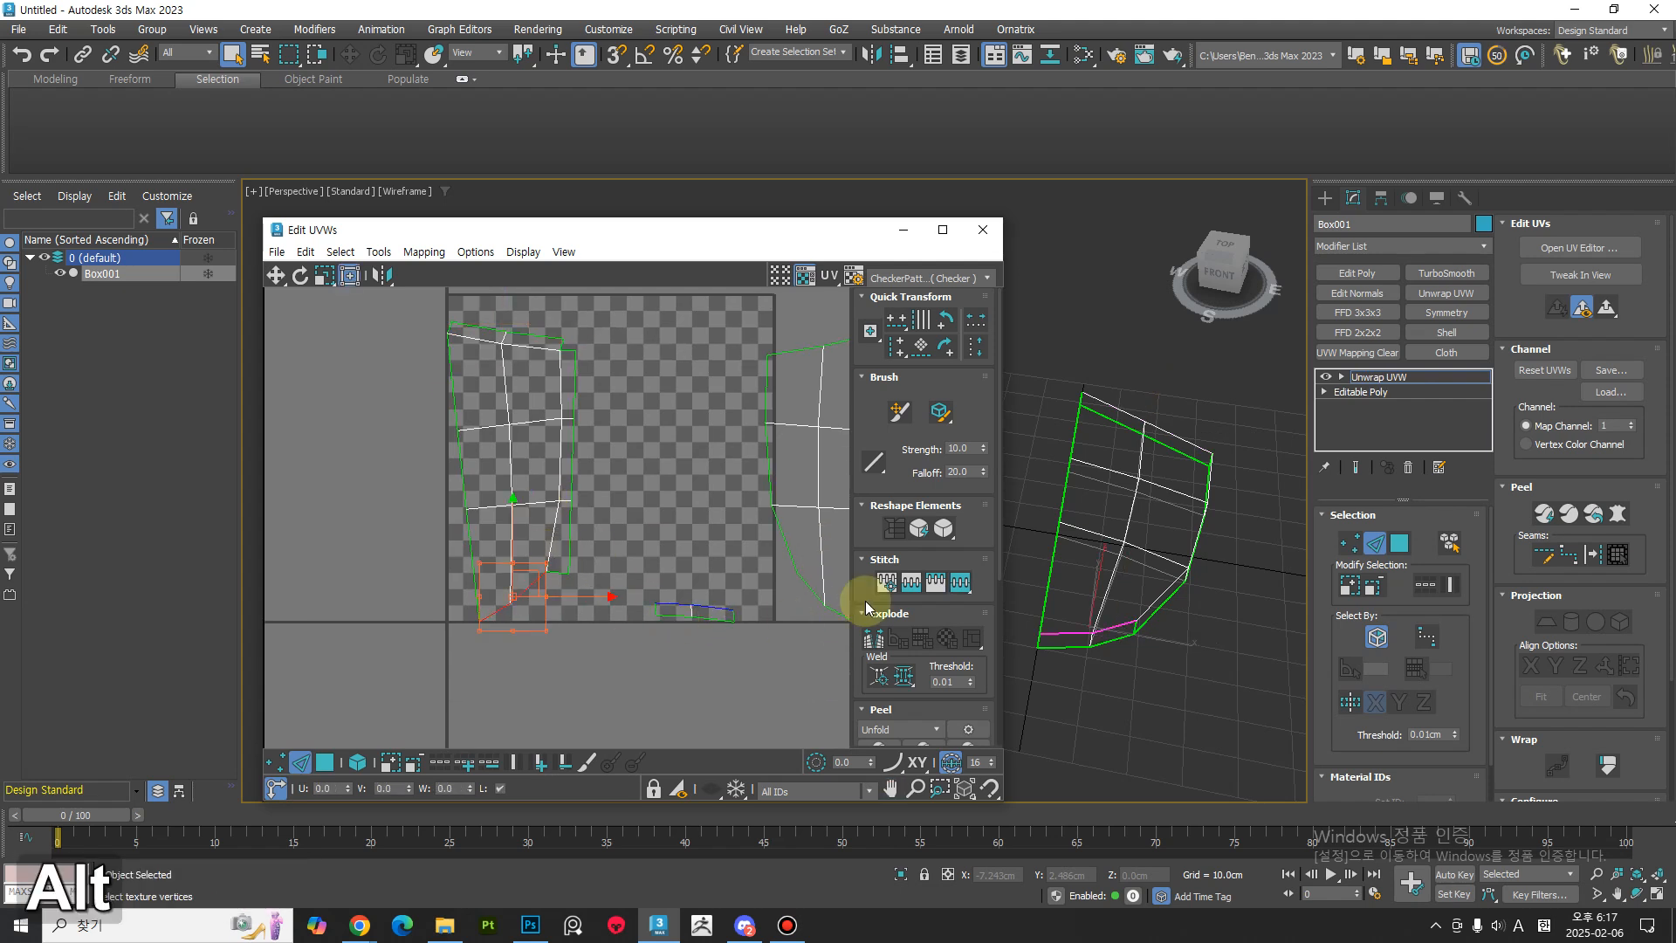
left_click(960, 581)
middle_click_drag(588, 620, 619, 596)
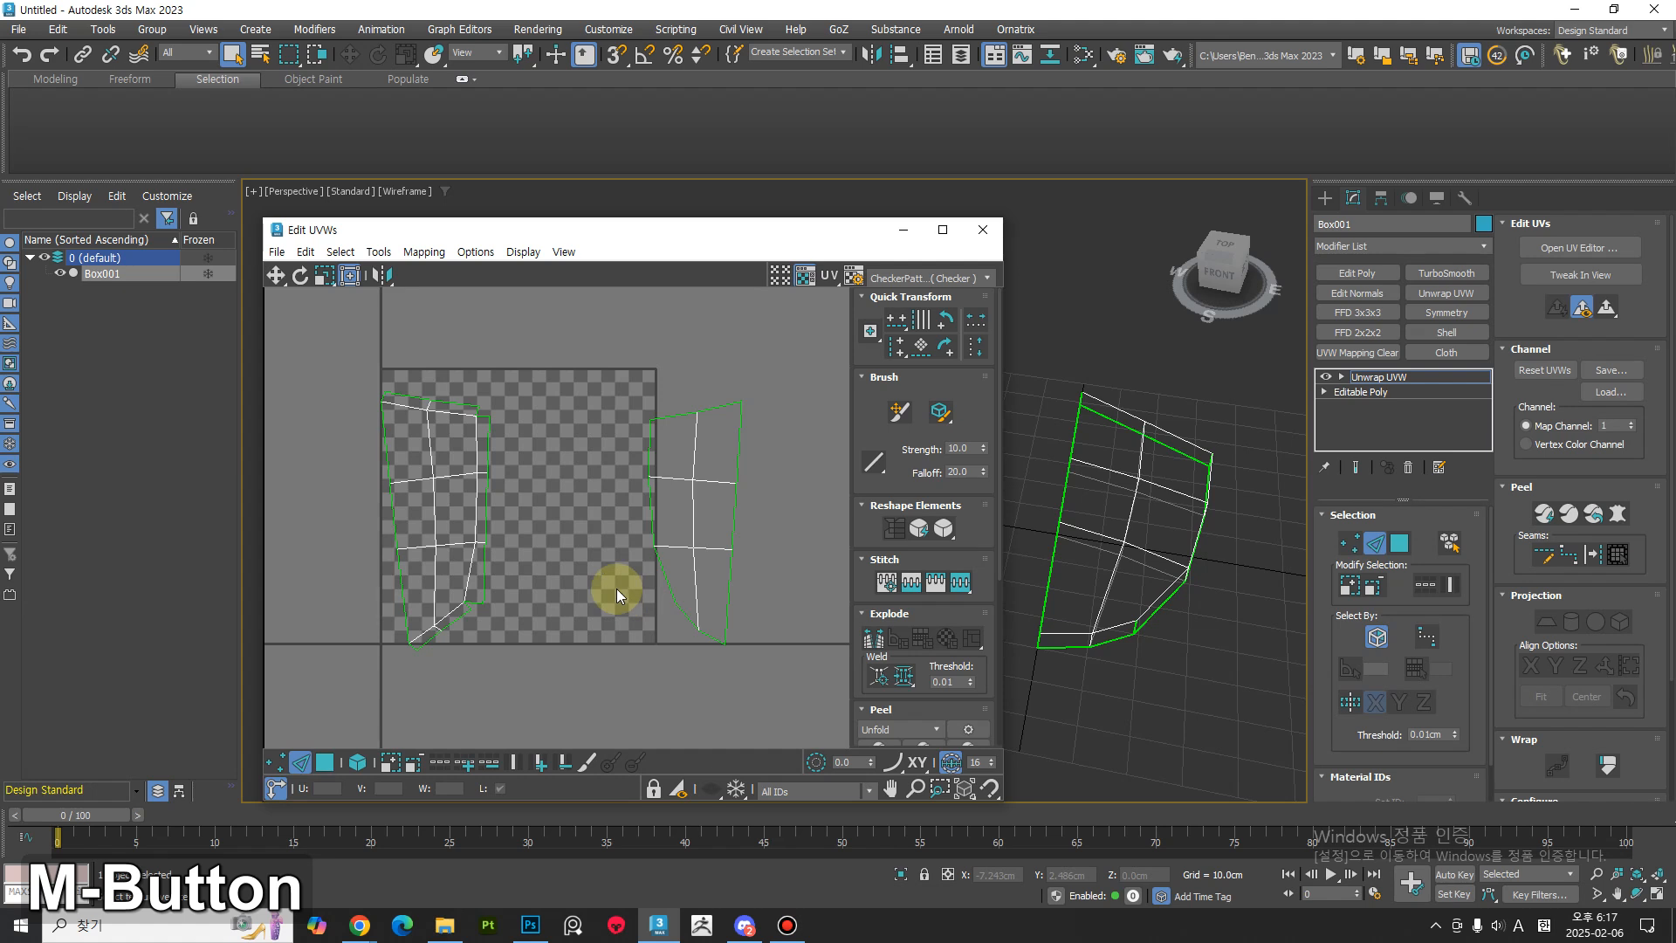
left_click(648, 444, "ctrl")
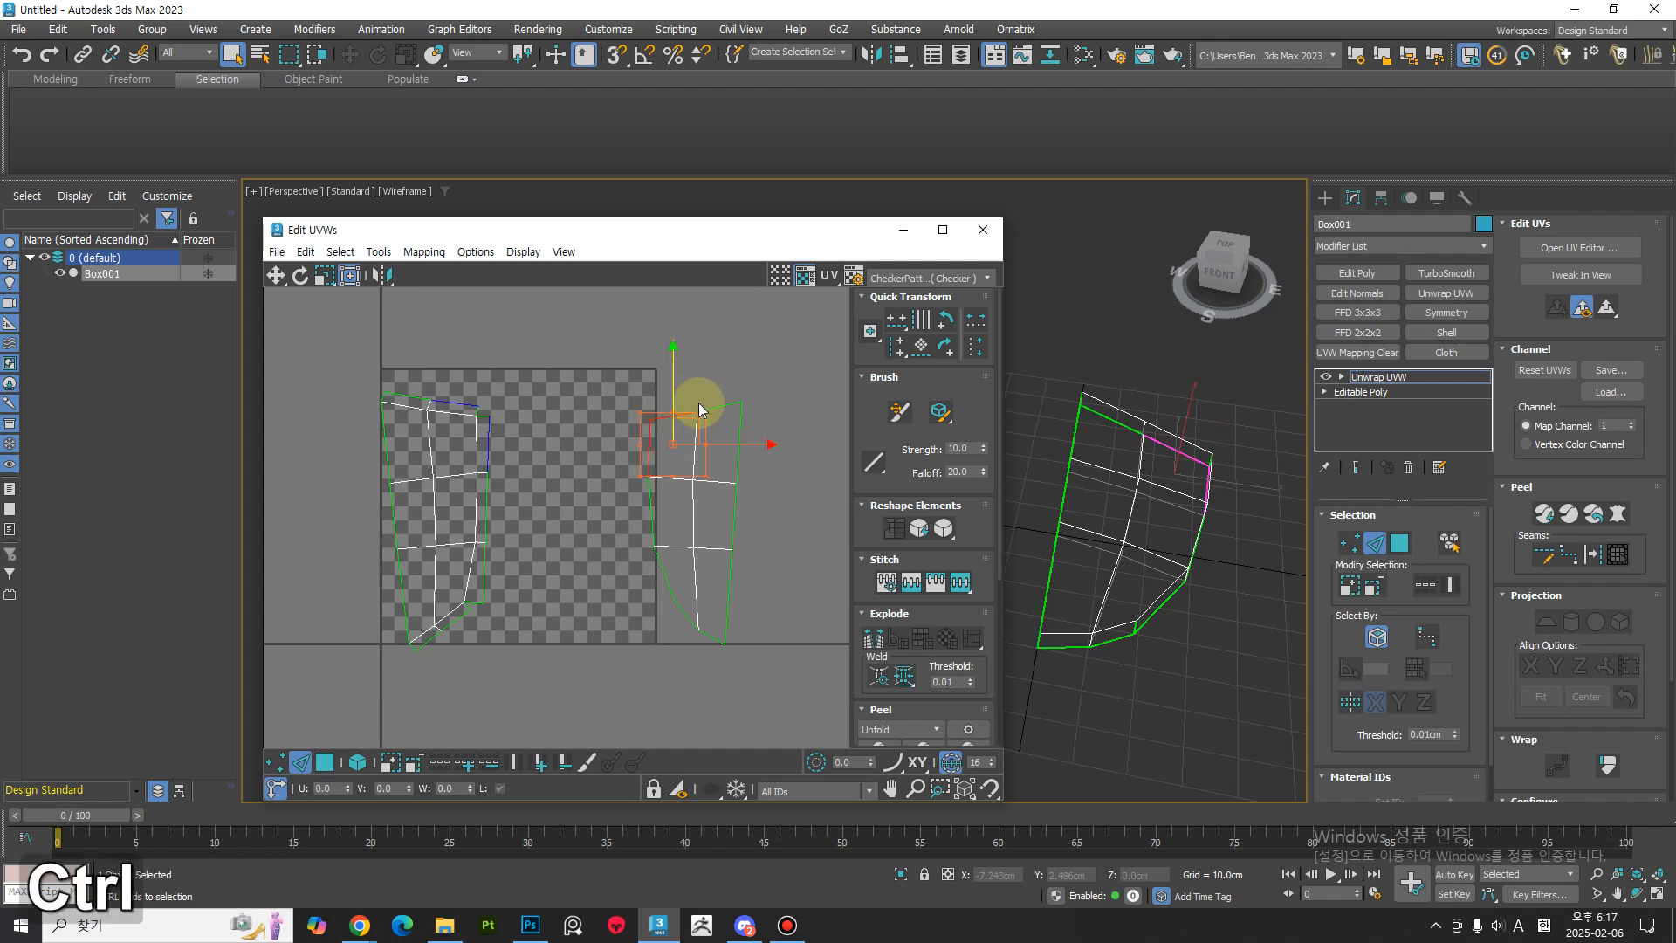
left_click(733, 441, "ctrl")
left_click(753, 511)
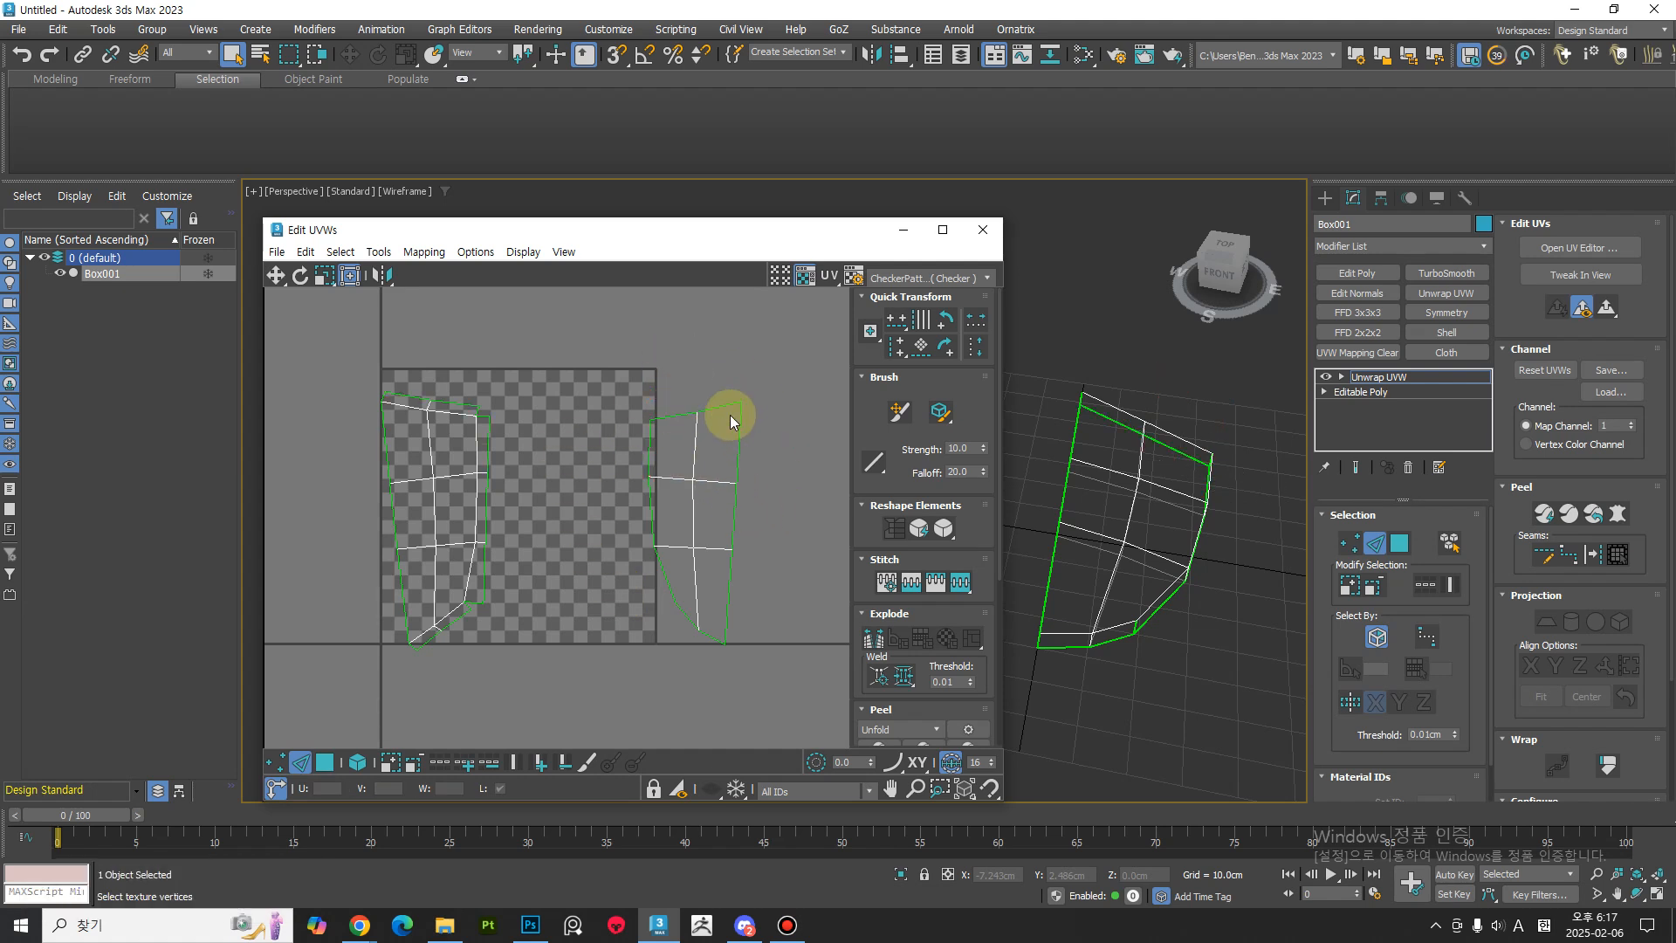
left_click_drag(611, 444, 611, 459)
left_click_drag(819, 535, 546, 431, "alt")
left_click(548, 501)
Apply Quick Peel to the stitched UV layout.
middle_click_drag(548, 500, 595, 511)
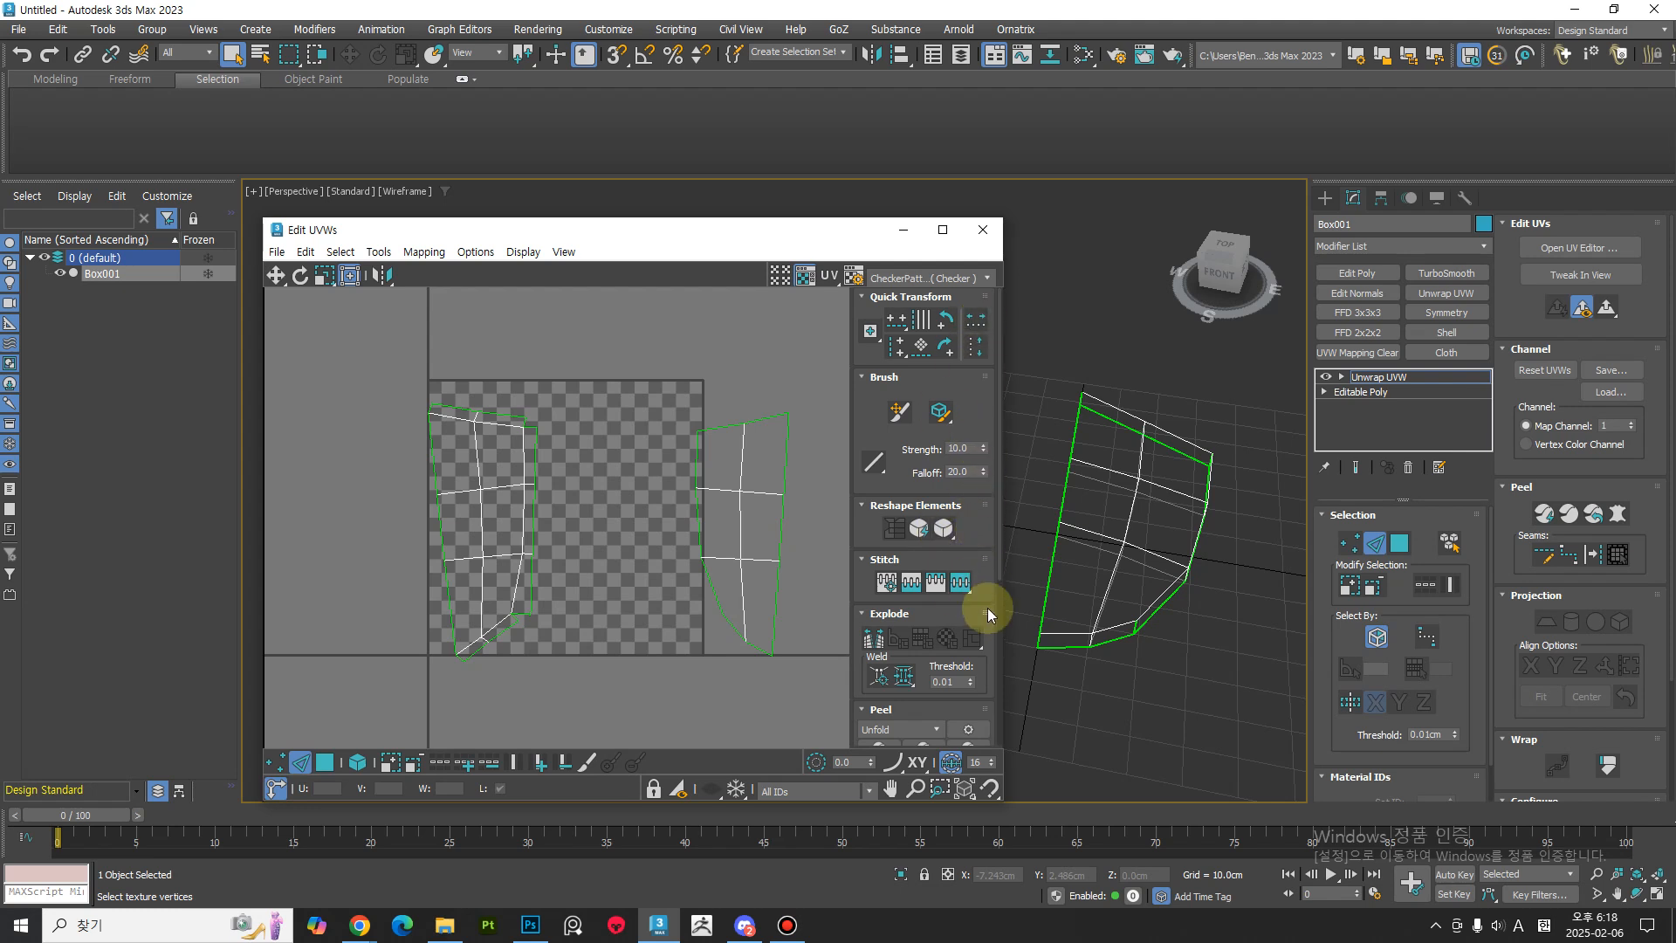
scroll(984, 567, "down", 3)
left_click(882, 565)
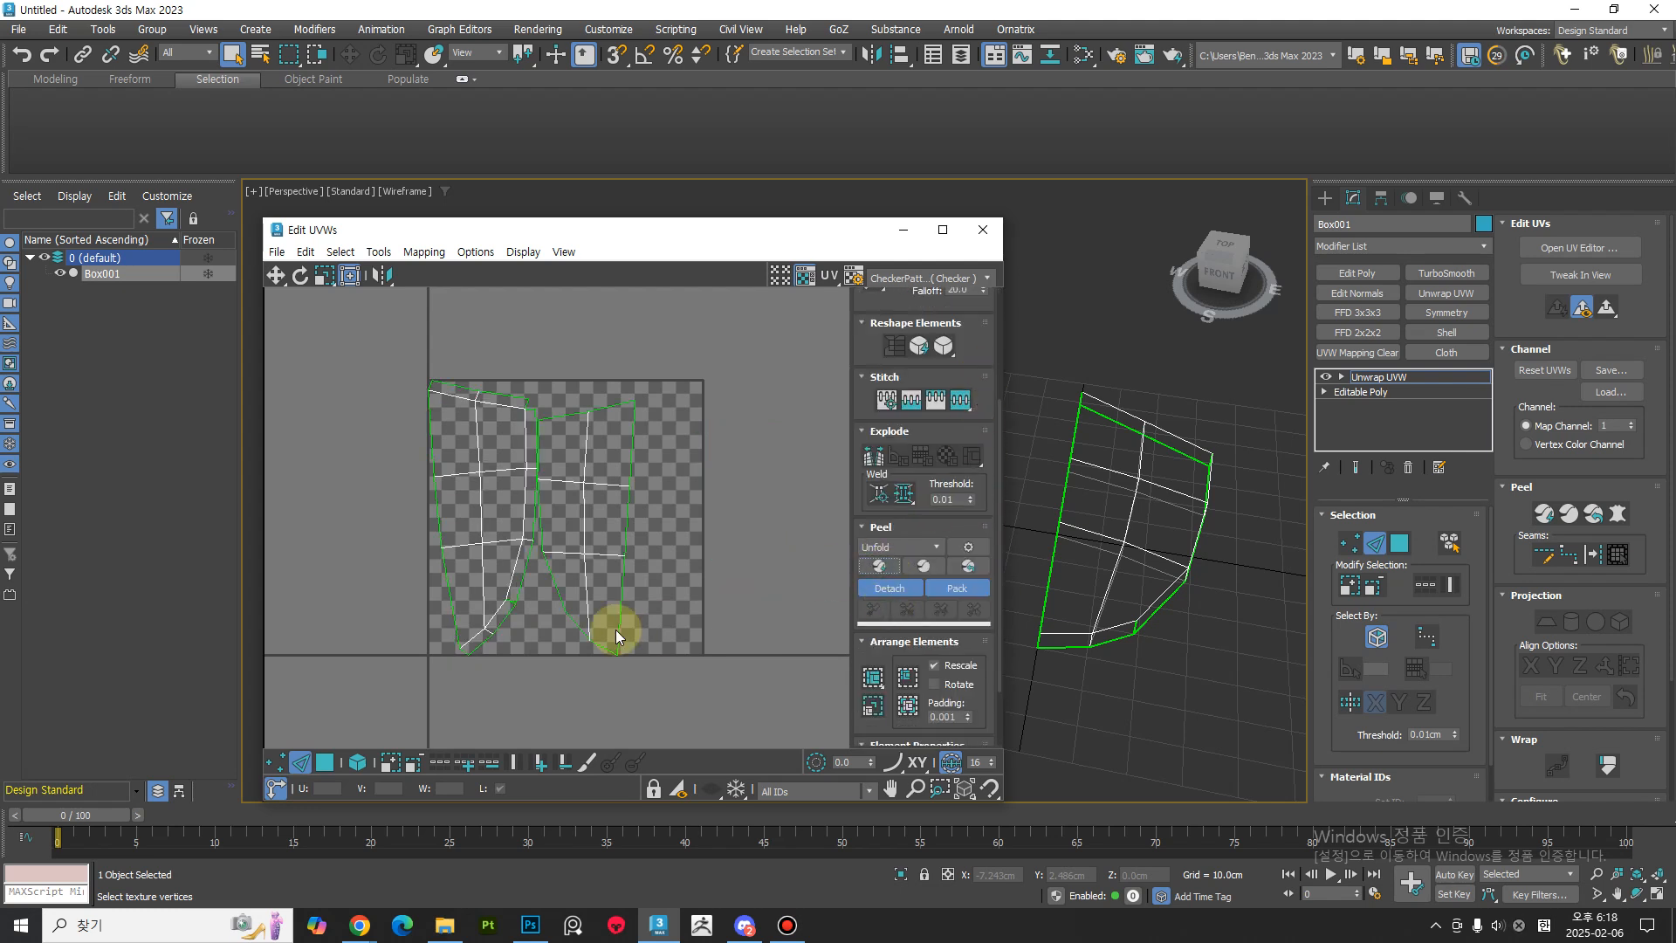
At polygon level, scale the underside's UV shell down slightly.
middle_click_drag(653, 552, 589, 448)
key("3")
left_click(583, 451)
mouse_move(575, 480)
left_mouse_down()
mouse_move(595, 468)
mouse_move(587, 490)
left_mouse_up()
key("r")
left_click(696, 488)
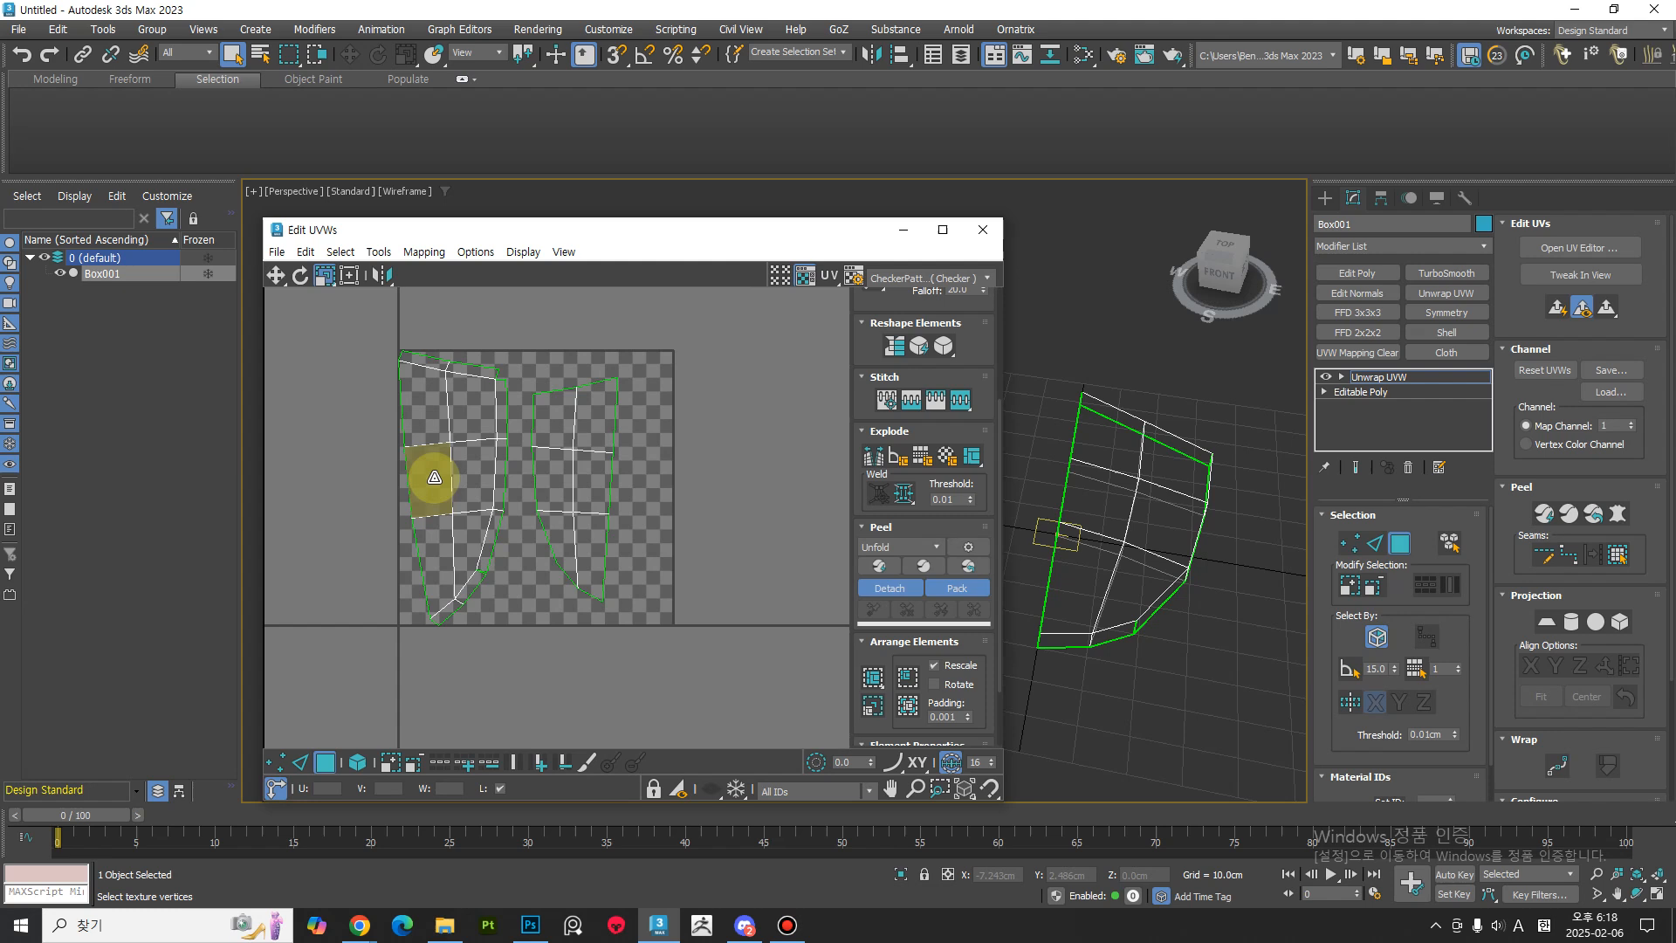
Rotate the top face's UV shell until its centre edge is nearly upright, and scale it down slightly to fit the tile.
left_click(435, 478)
key("e")
mouse_move(471, 459)
left_mouse_down()
mouse_move(494, 452)
mouse_move(471, 469)
left_mouse_up()
key("r")
key("w")
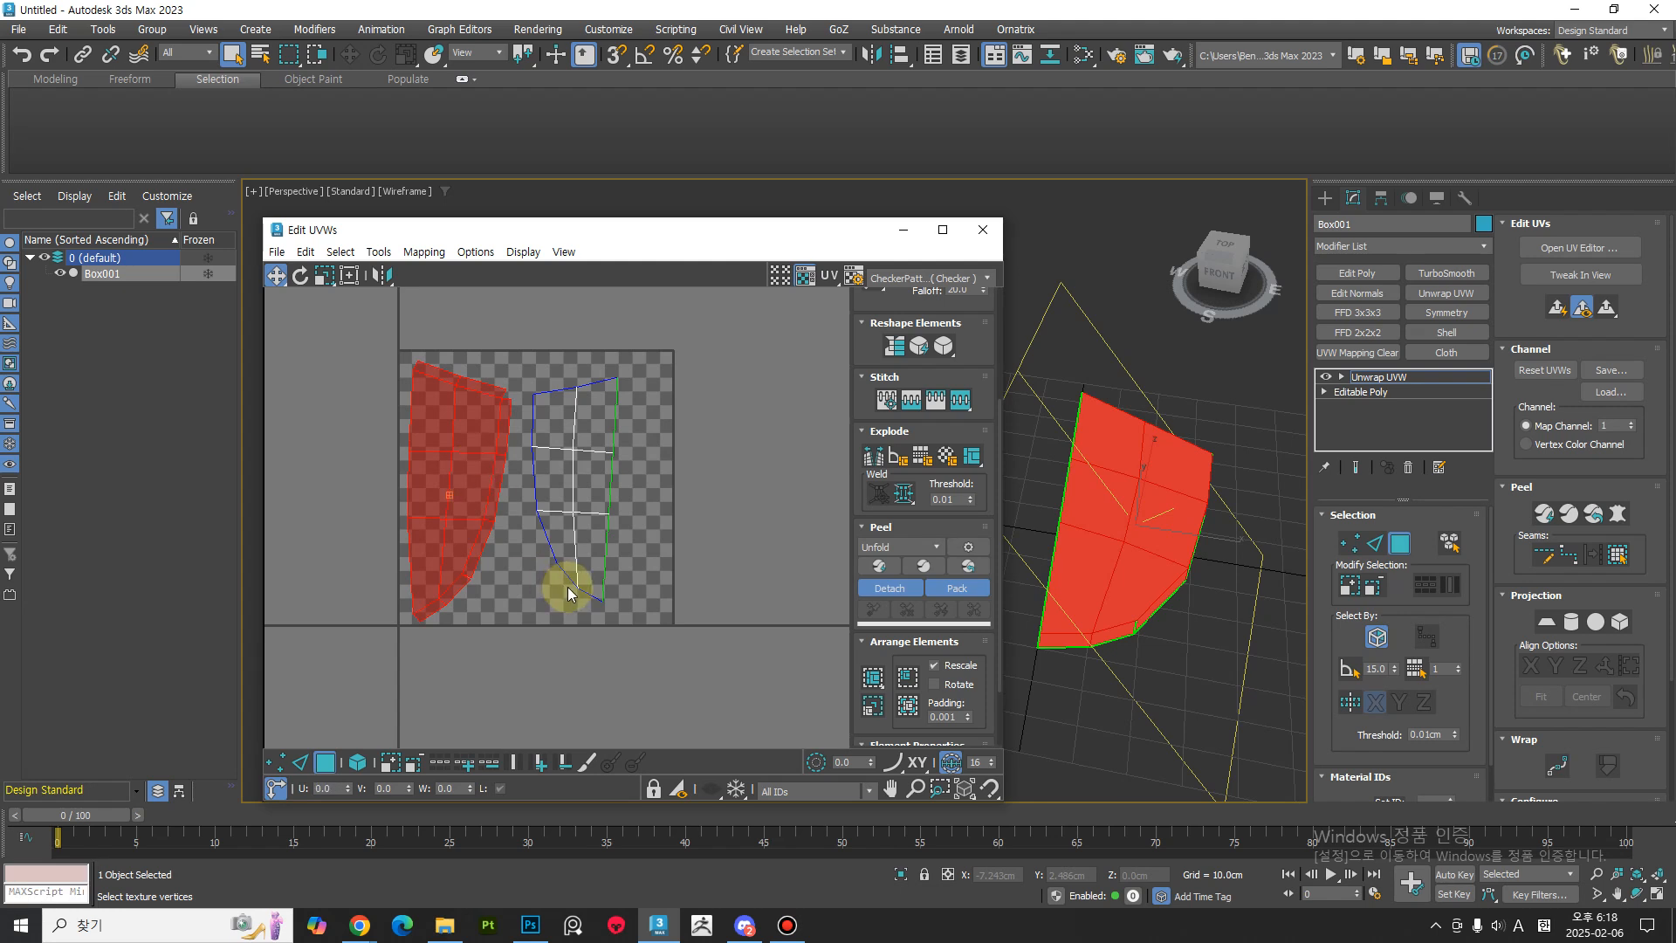
At vertex level, target-weld the split UV vertices at the lower outer corner of the top shell's side strip.
left_click(568, 585)
middle_click_drag(568, 585, 527, 562)
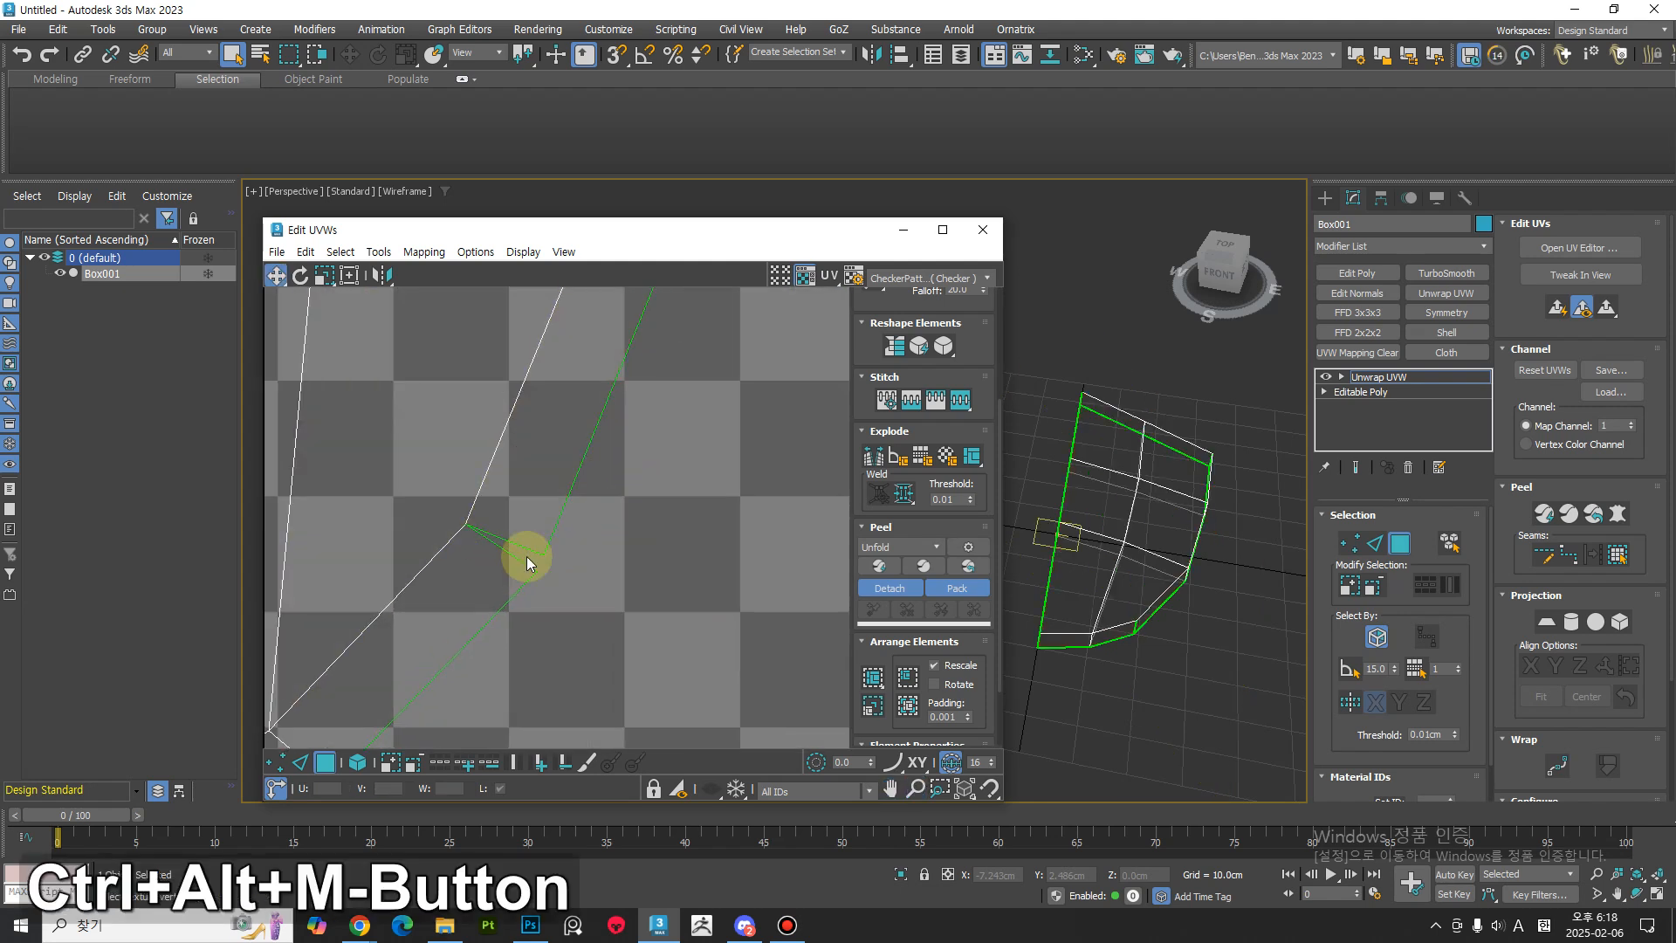
key("1")
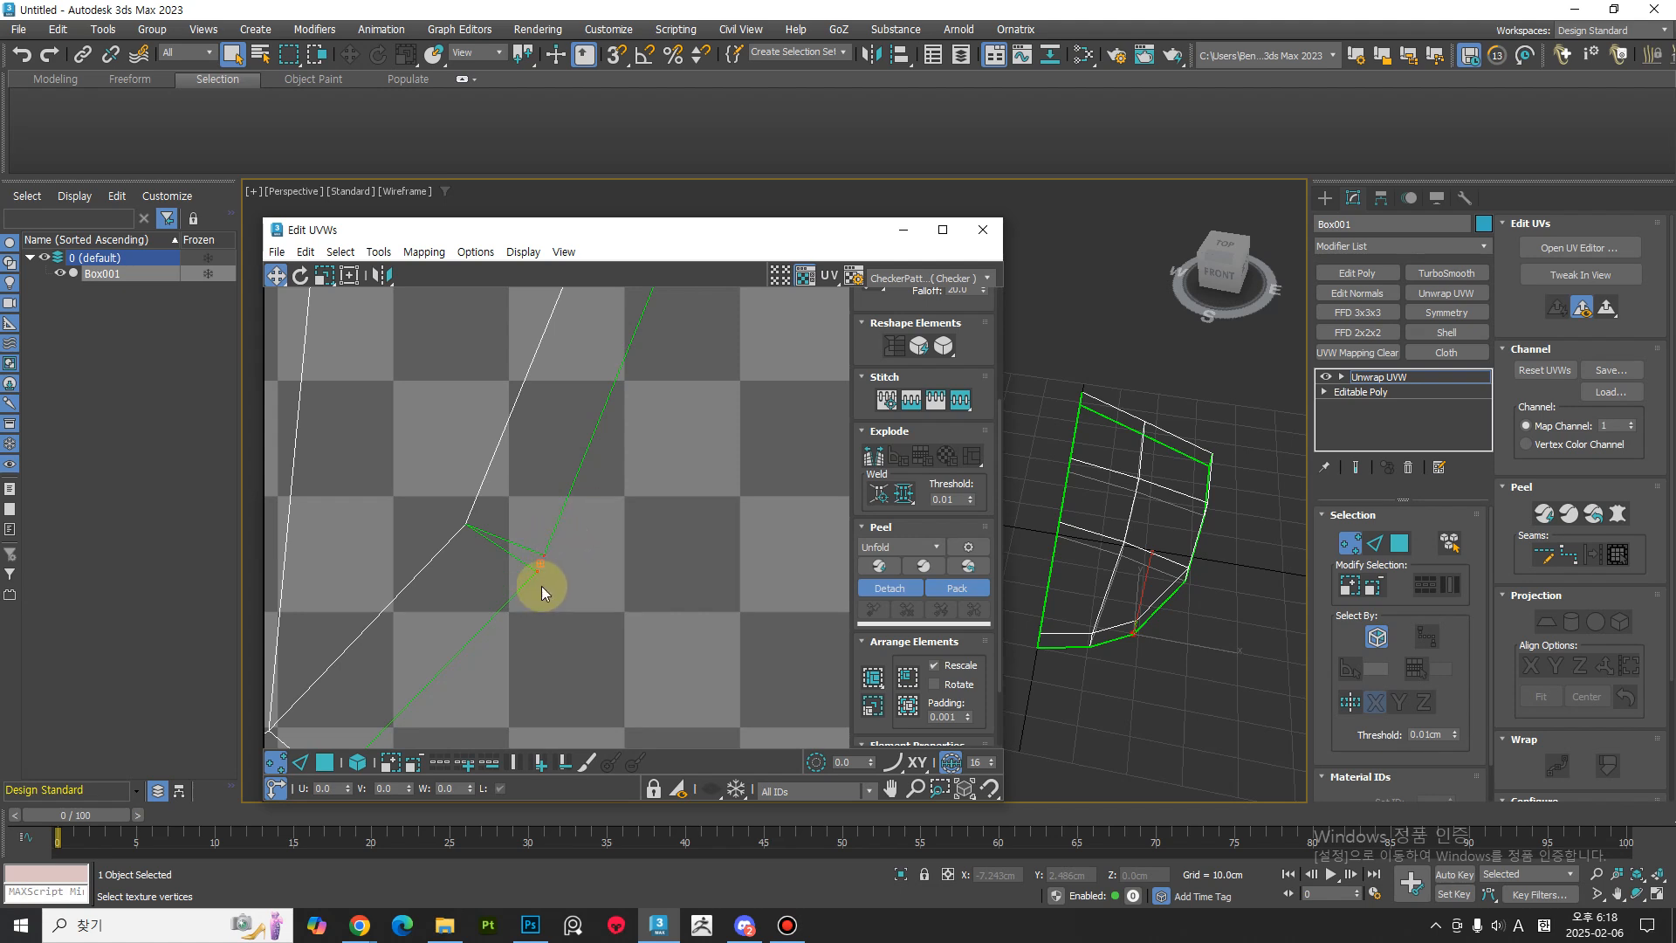
left_click(879, 494)
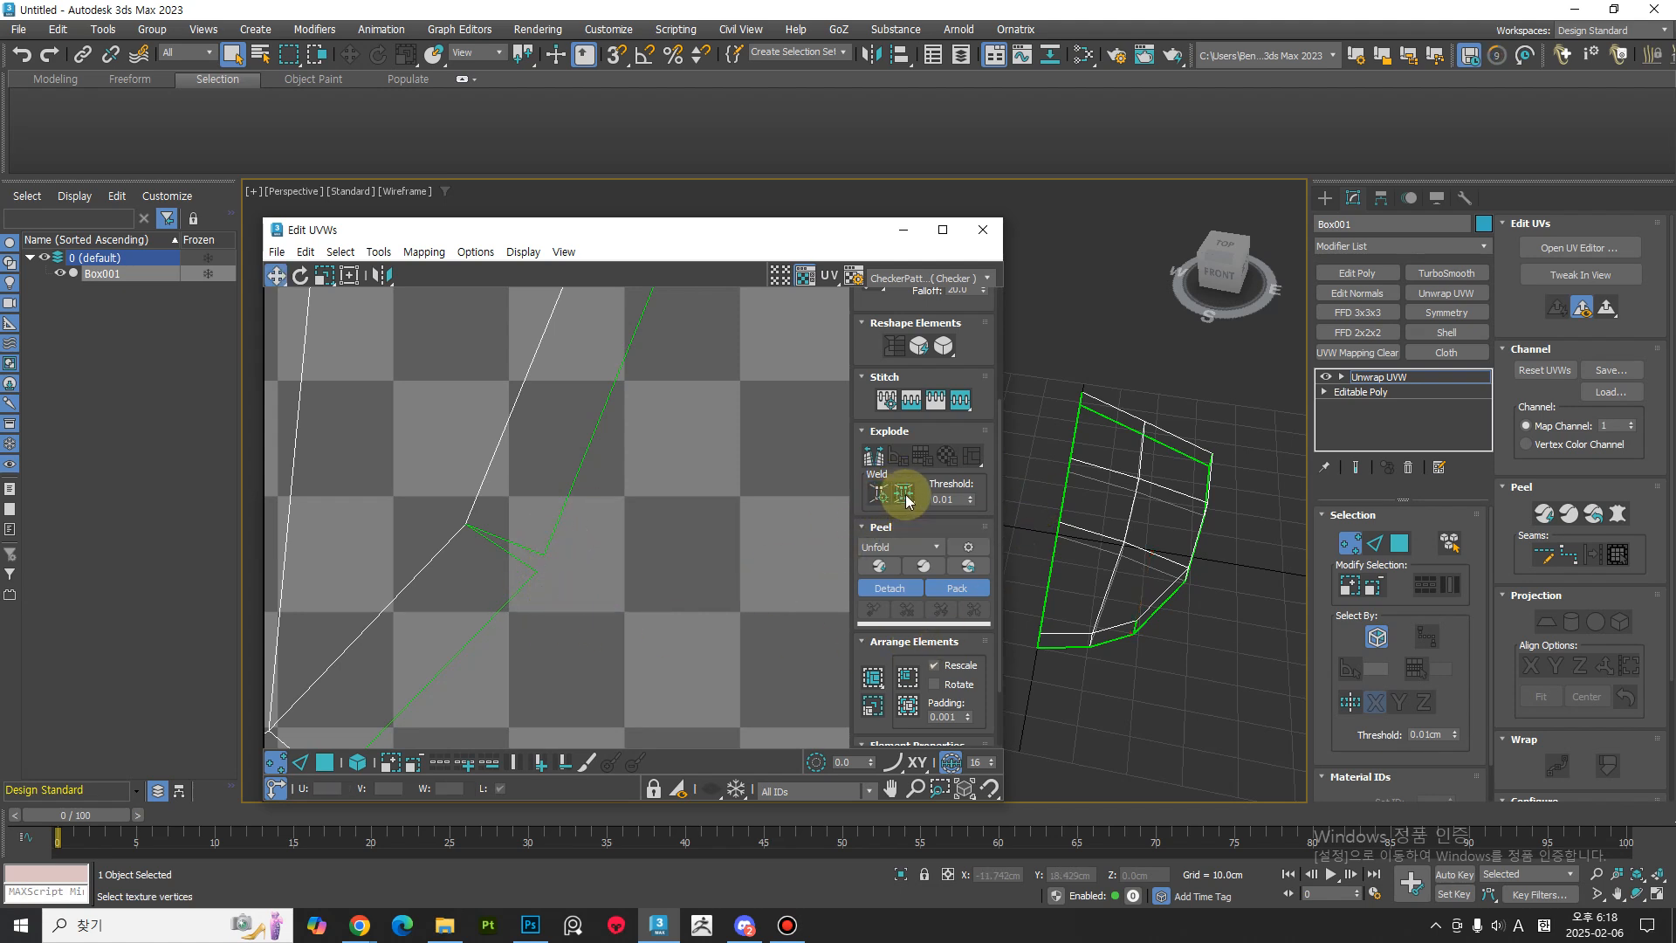
middle_click_drag(696, 591, 574, 568)
left_click(879, 493)
left_click_drag(572, 585, 570, 586)
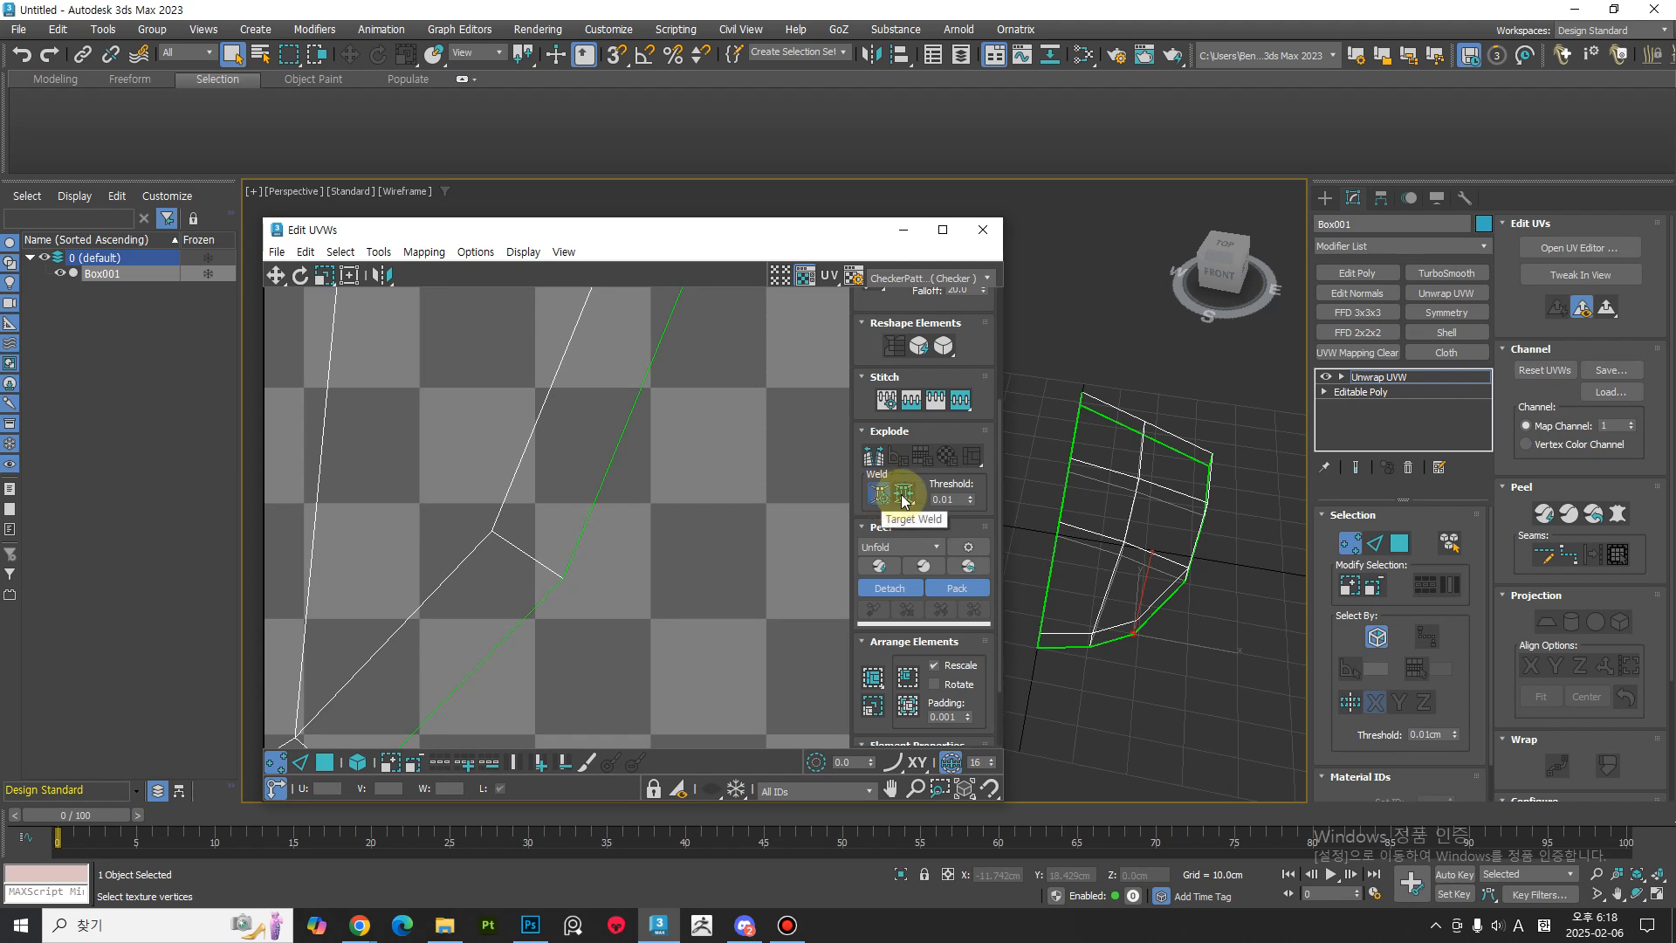
left_click(934, 501)
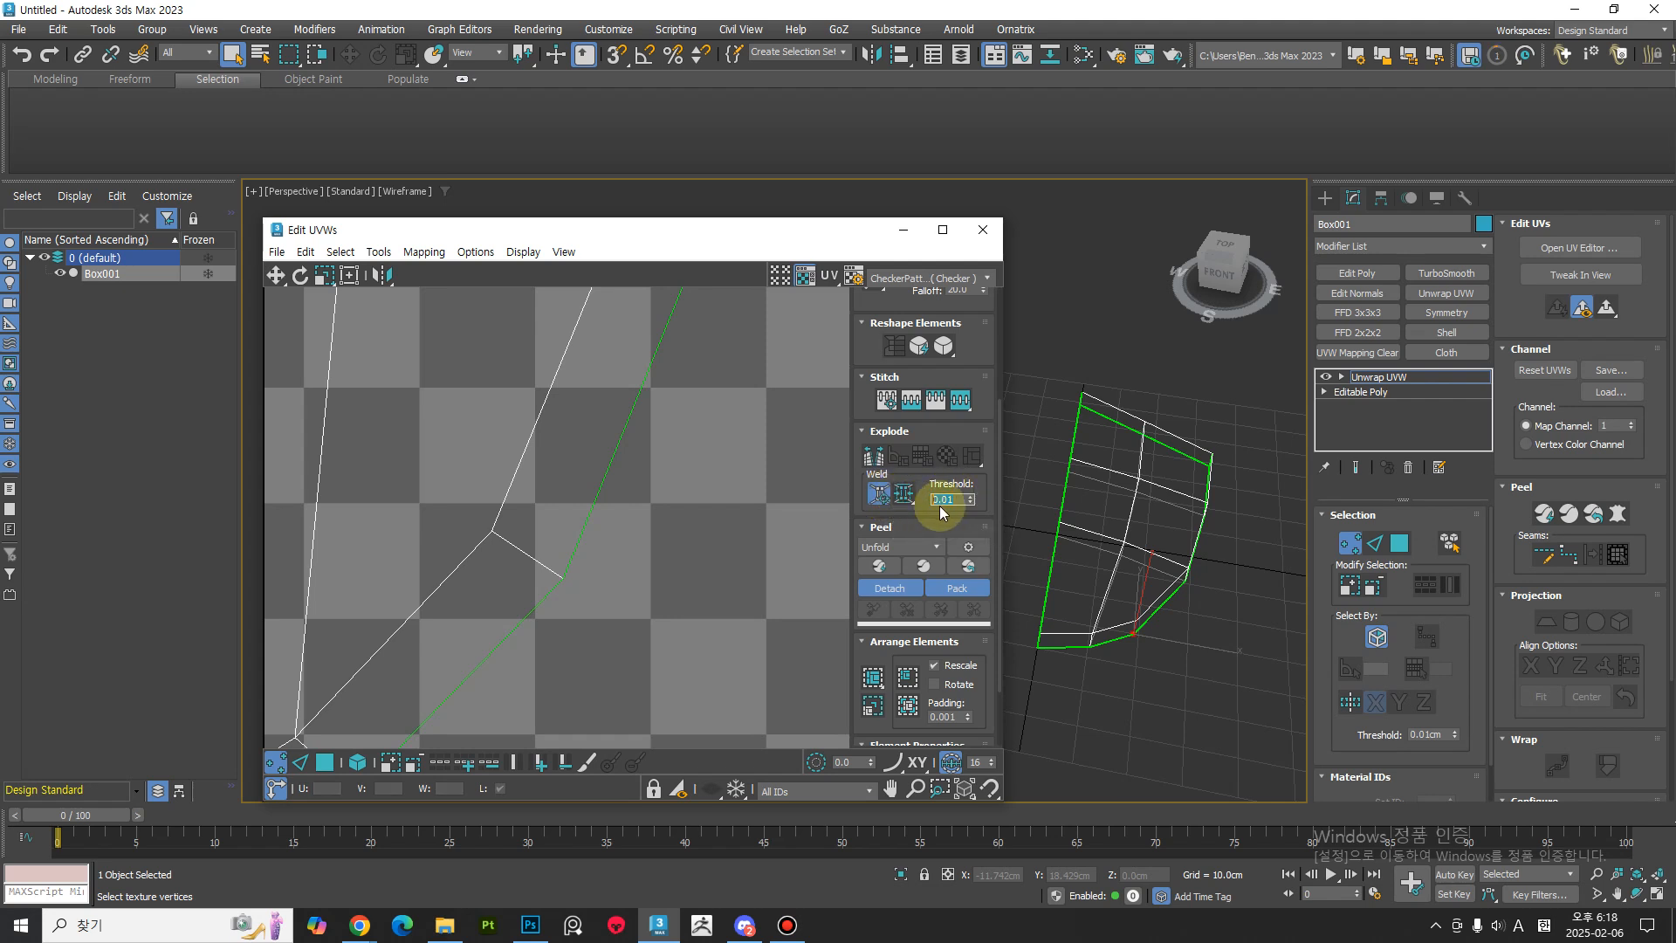
middle_click_drag(554, 636, 590, 656)
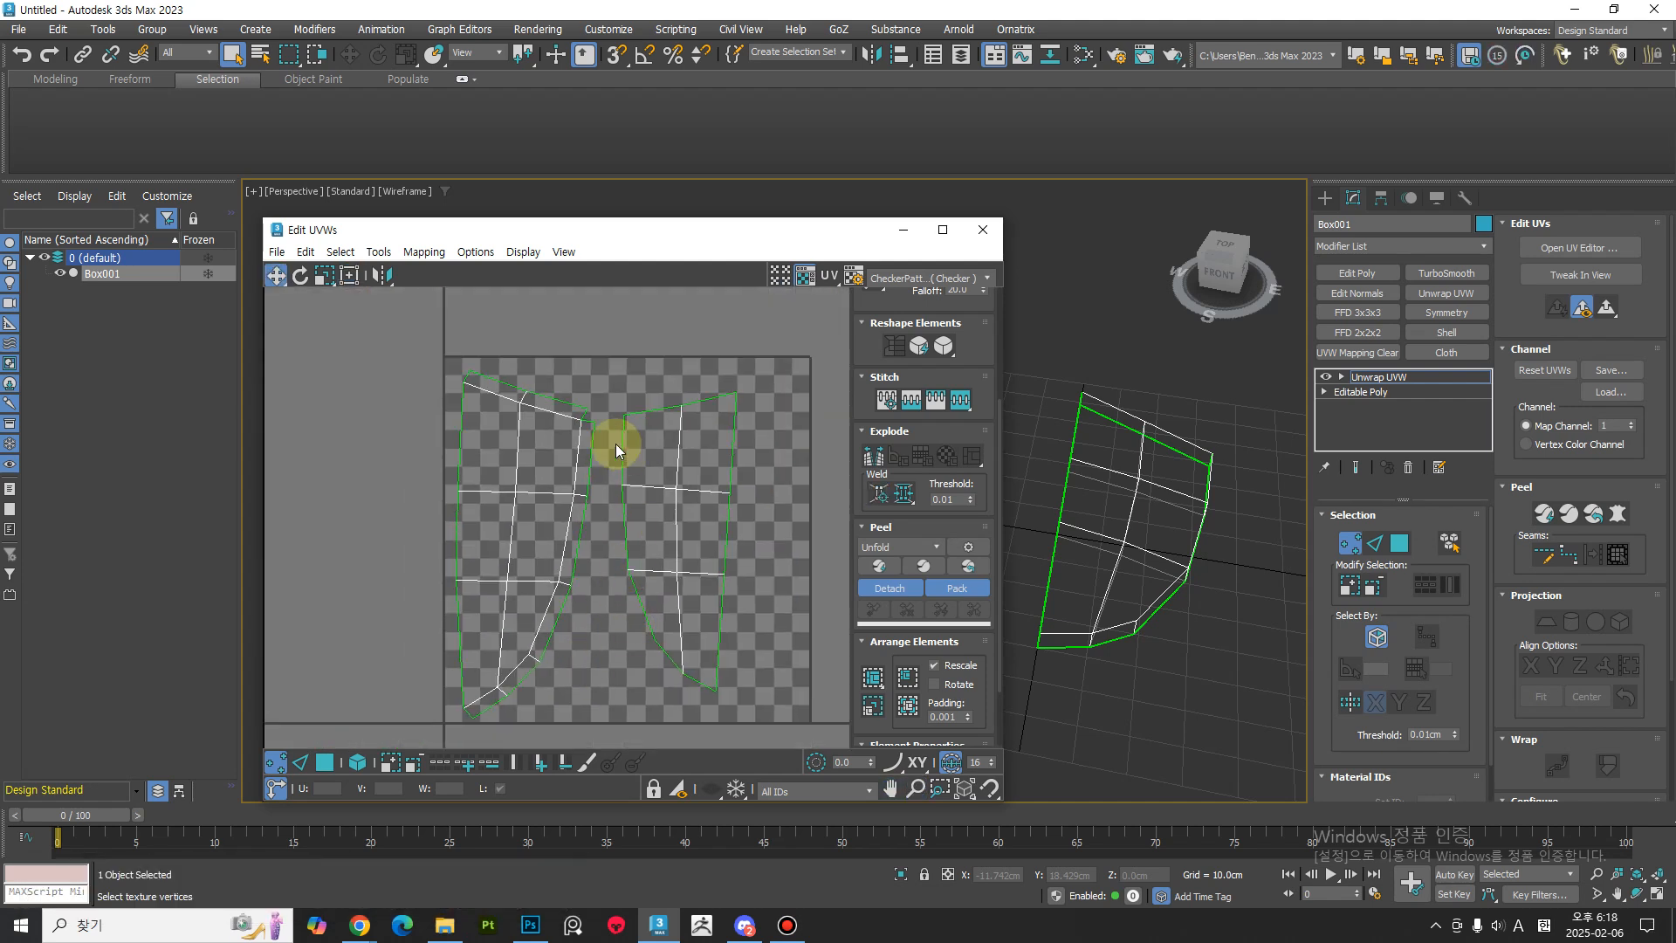
Render a UVW template of the layout and move the Render Map window into reach.
left_click(380, 255)
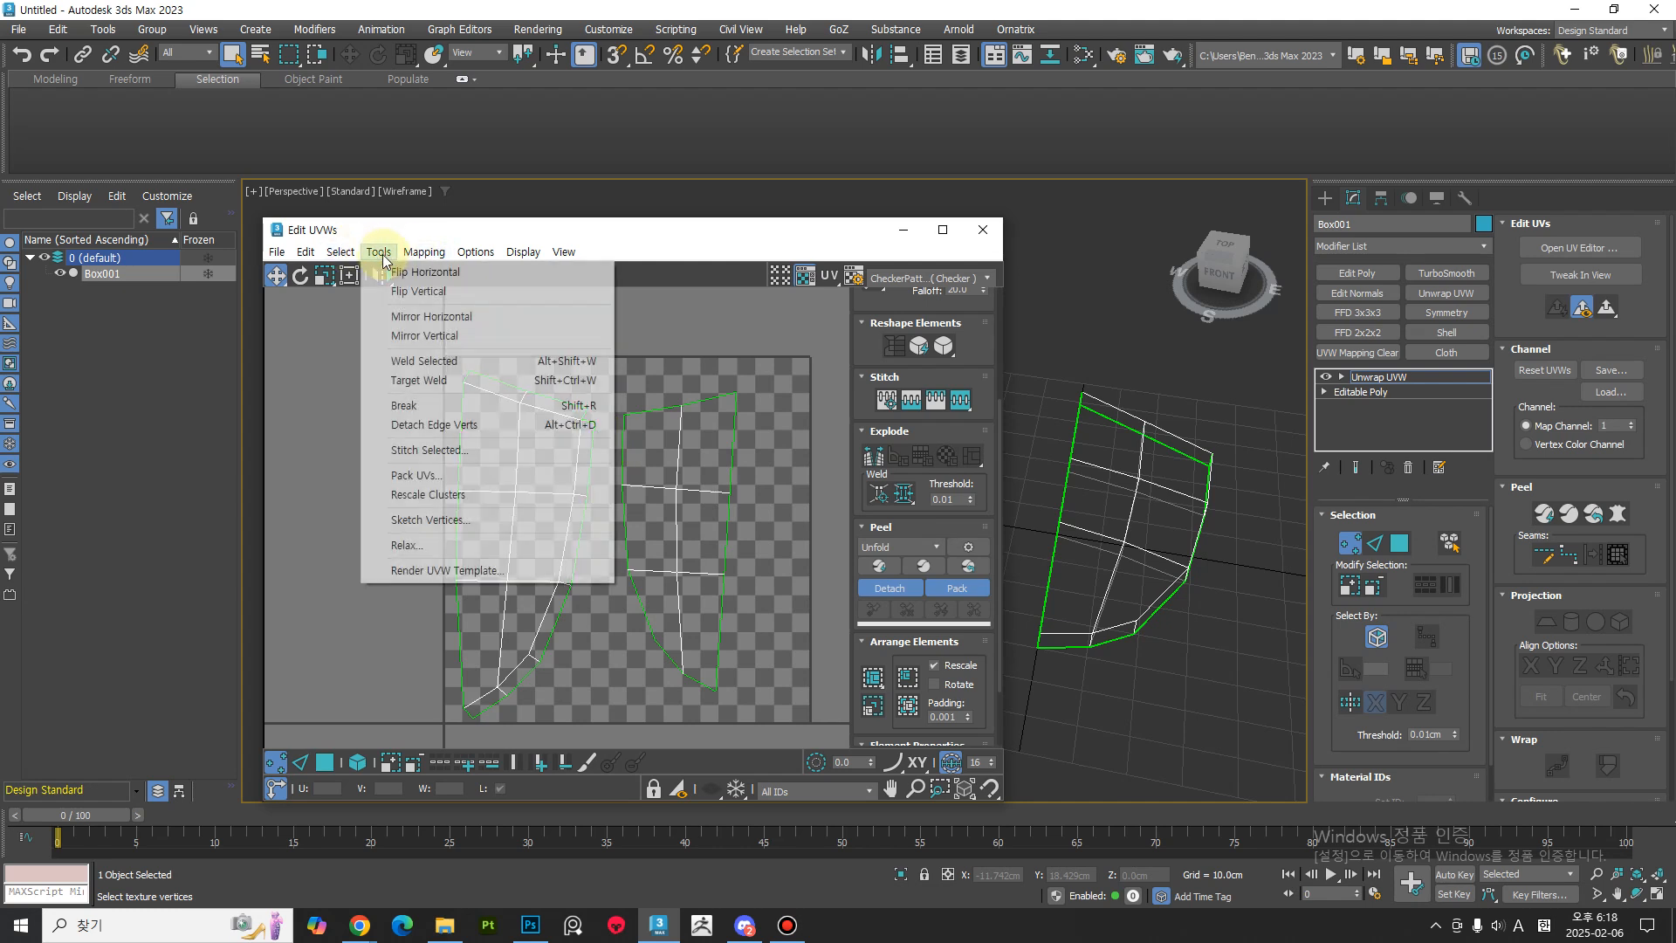
left_click(425, 571)
double_click(357, 347)
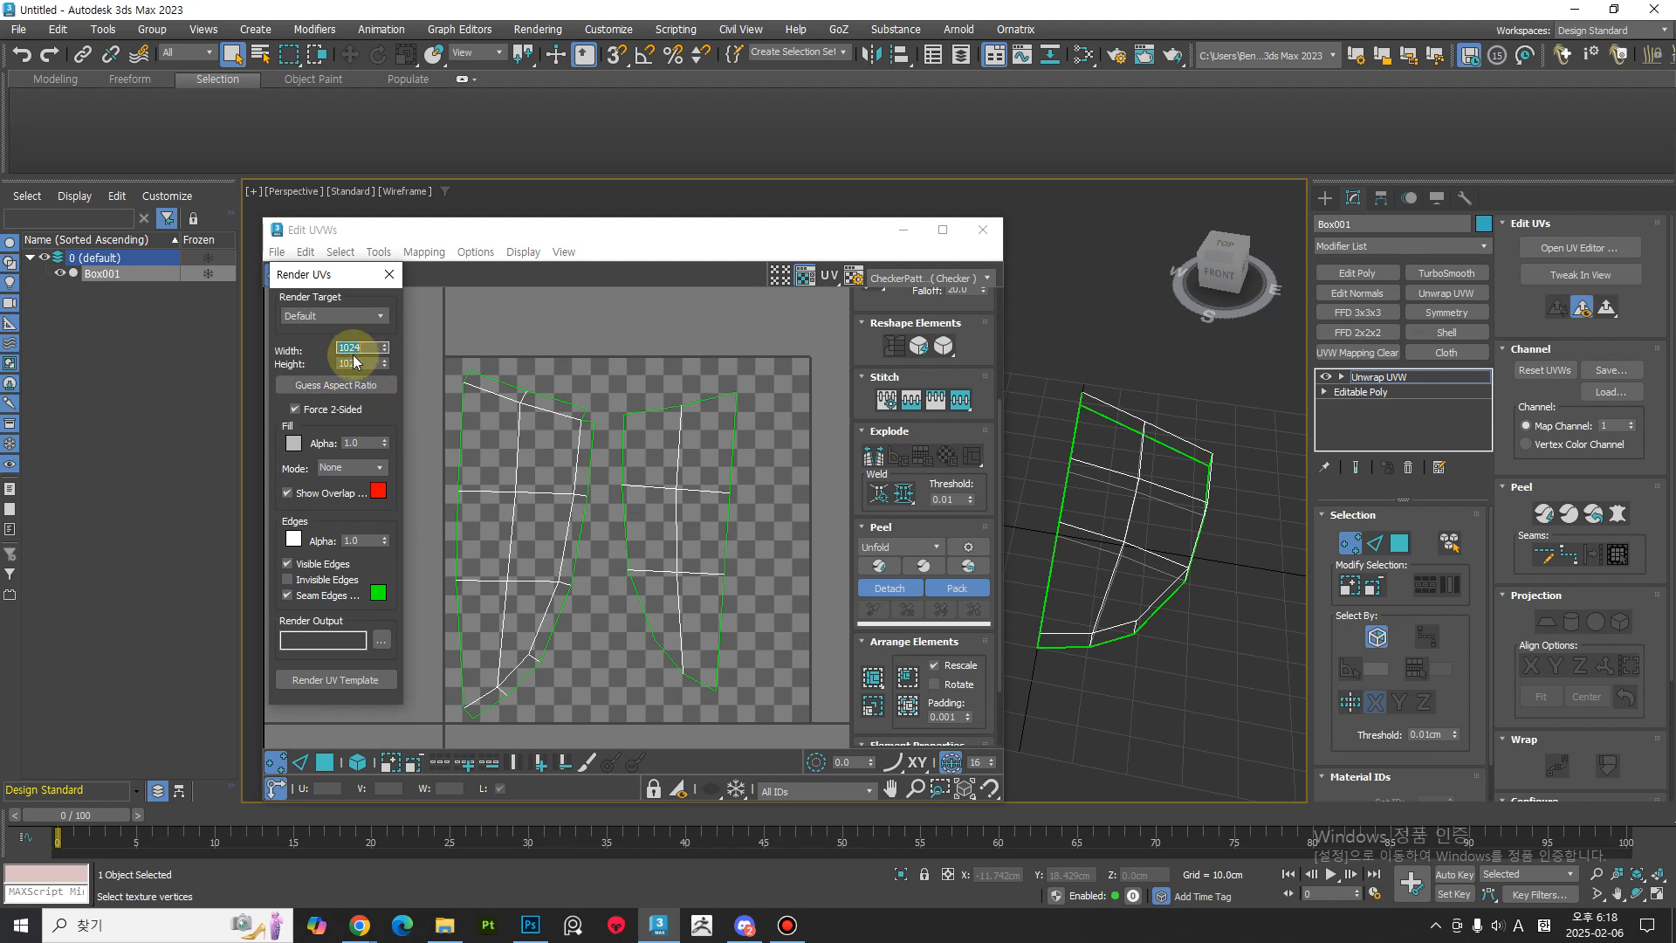
left_click(356, 679)
left_click_drag(1257, 11, 371, 68)
Start saving the rendered UV template and choose the 250206_Shield folder as its location.
left_click(358, 96)
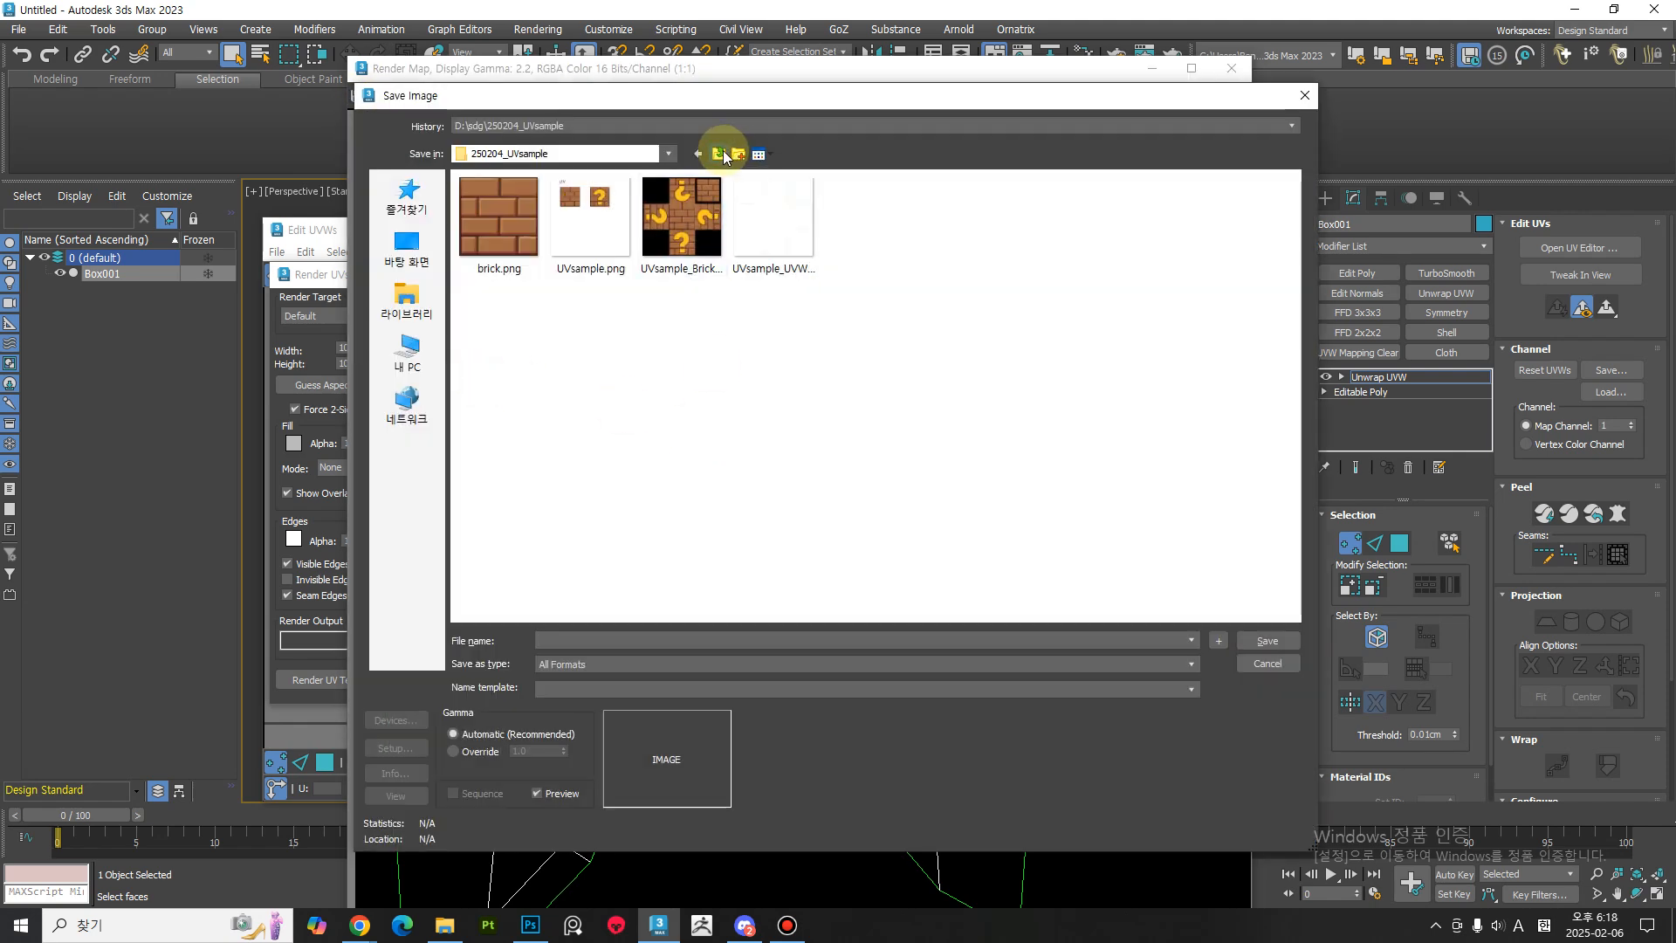
left_click(720, 154)
scroll(1003, 531, "down", 10)
scroll(1004, 531, "up", 4)
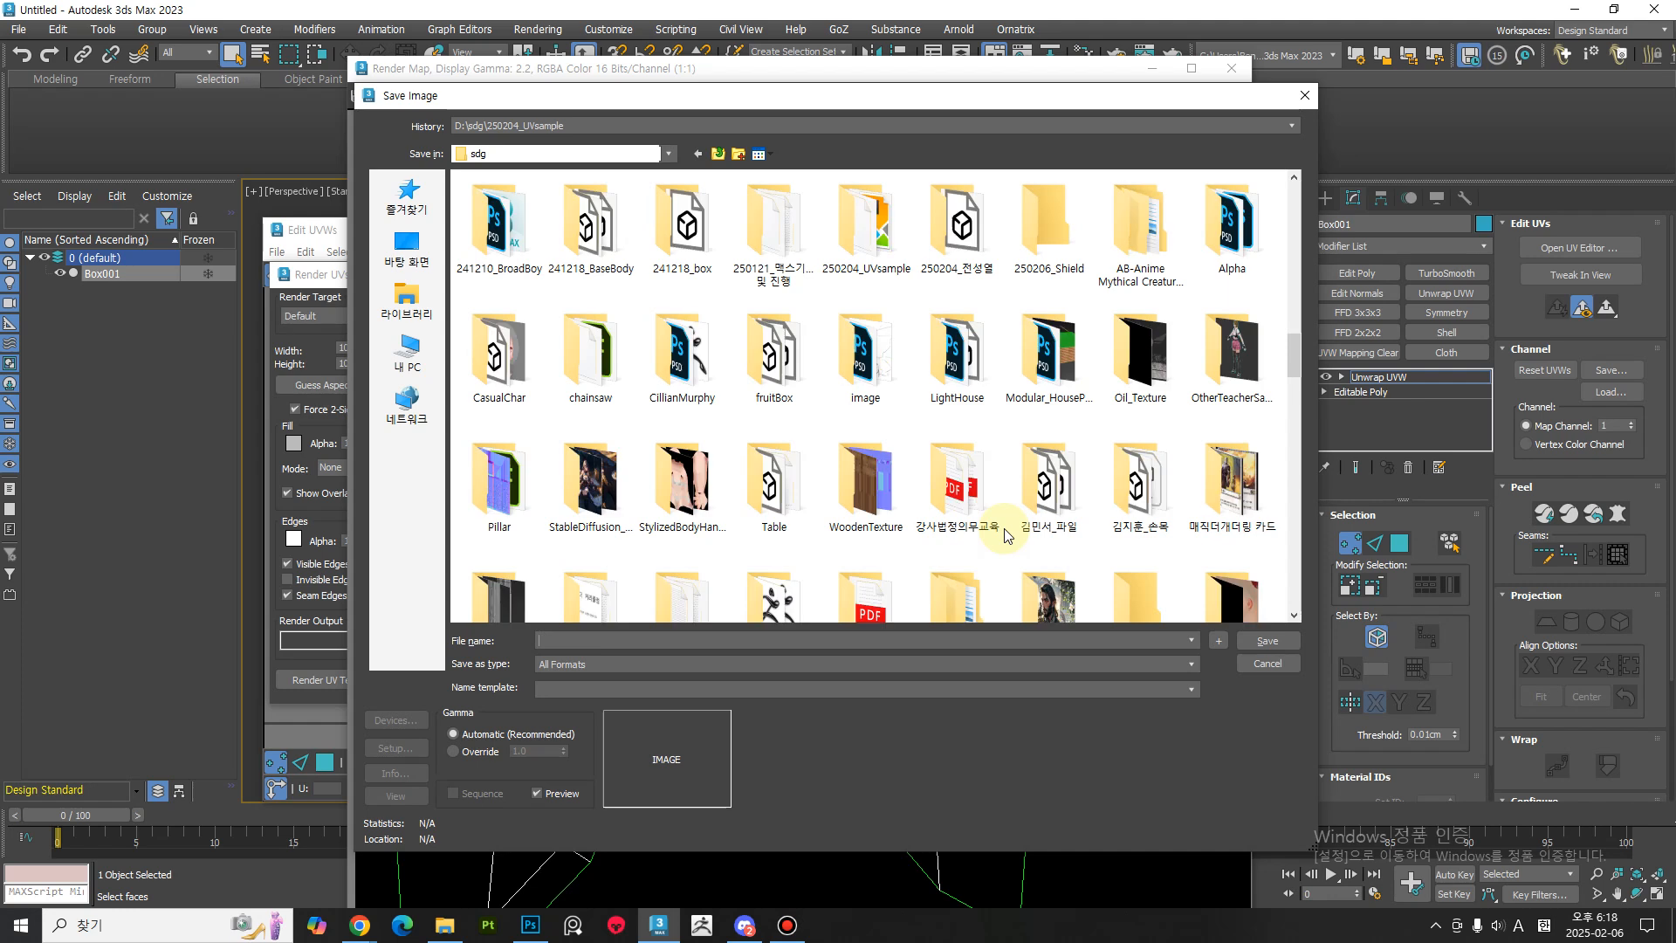
scroll(1004, 534, "up", 3)
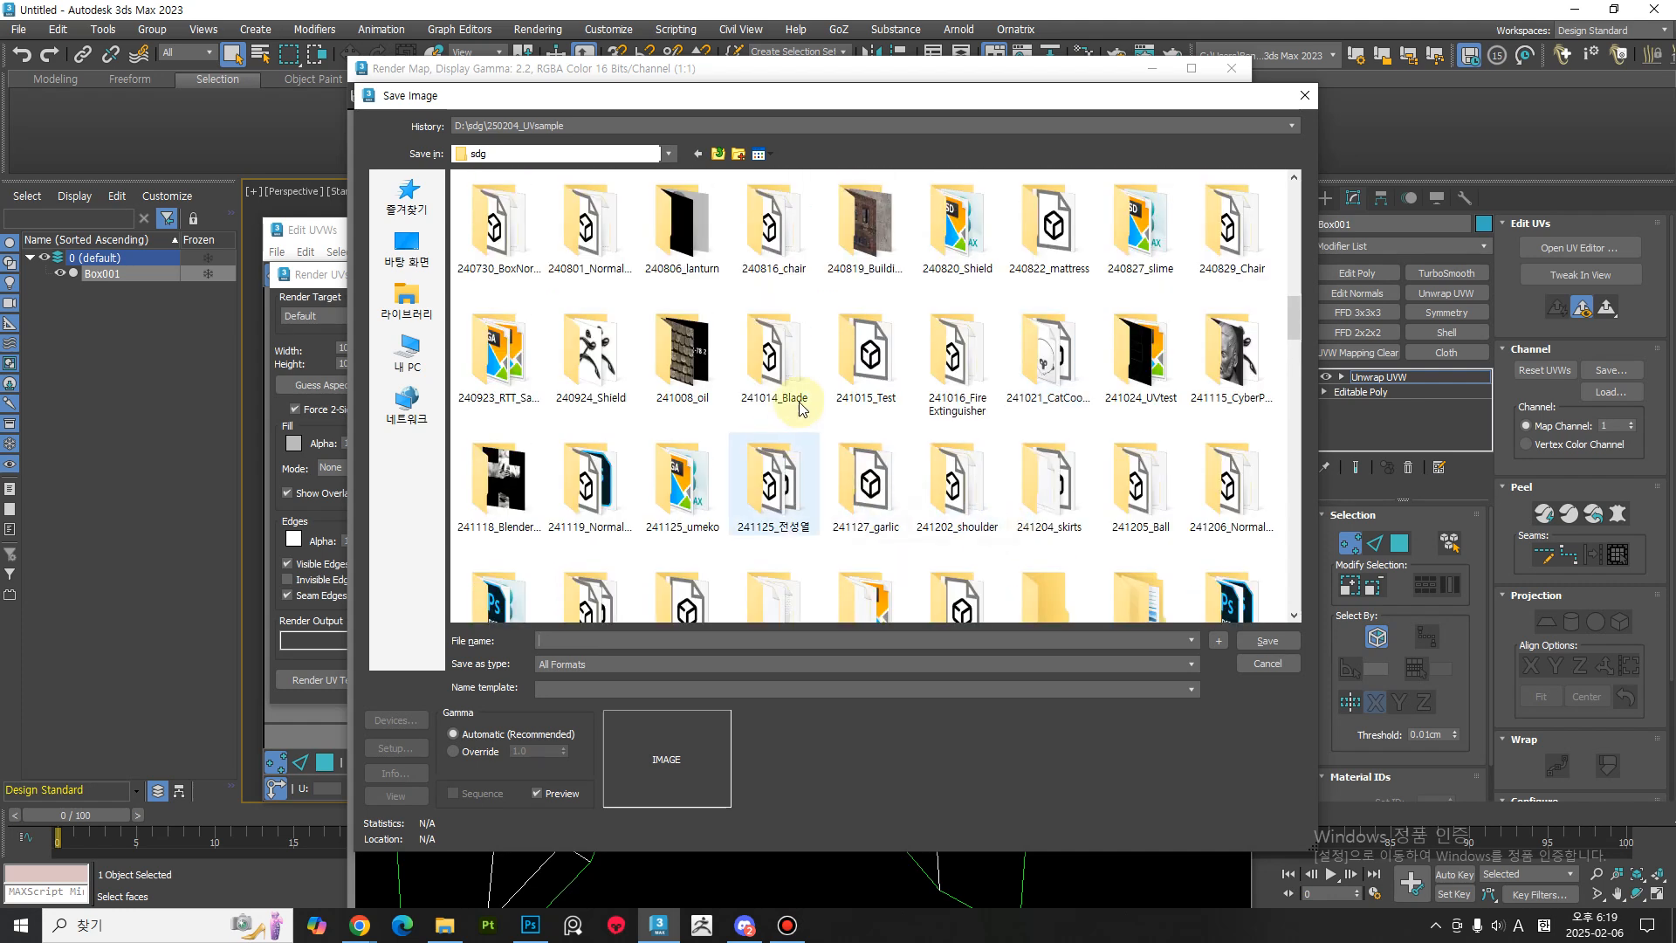
scroll(1186, 539, "down", 3)
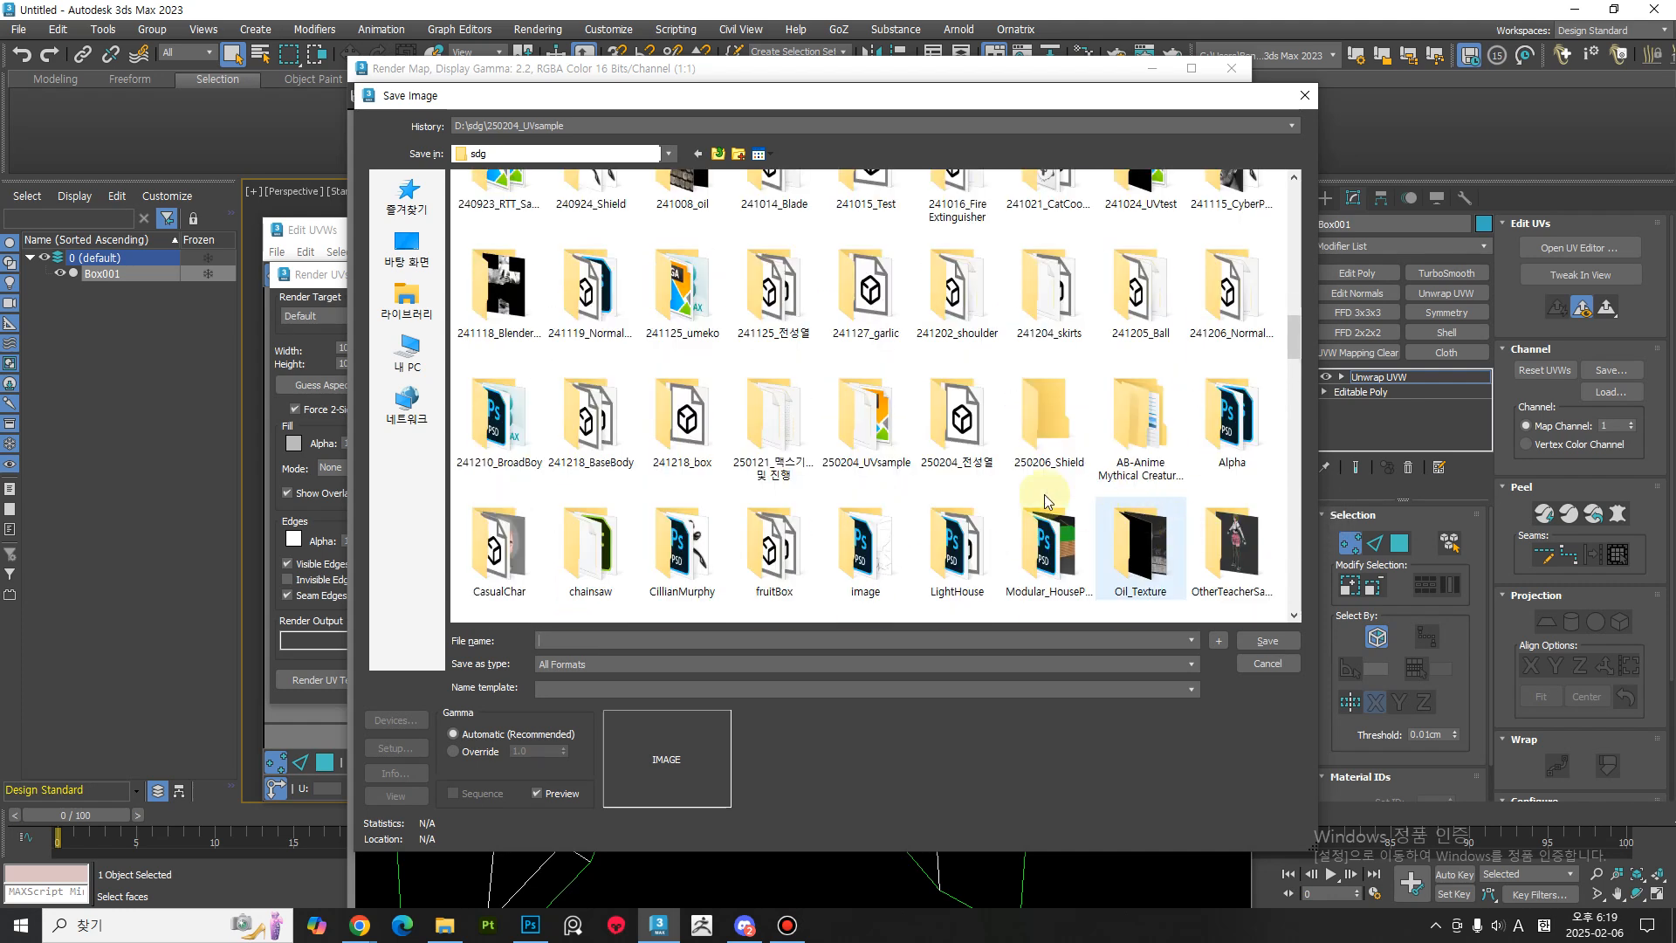
double_click(1056, 424)
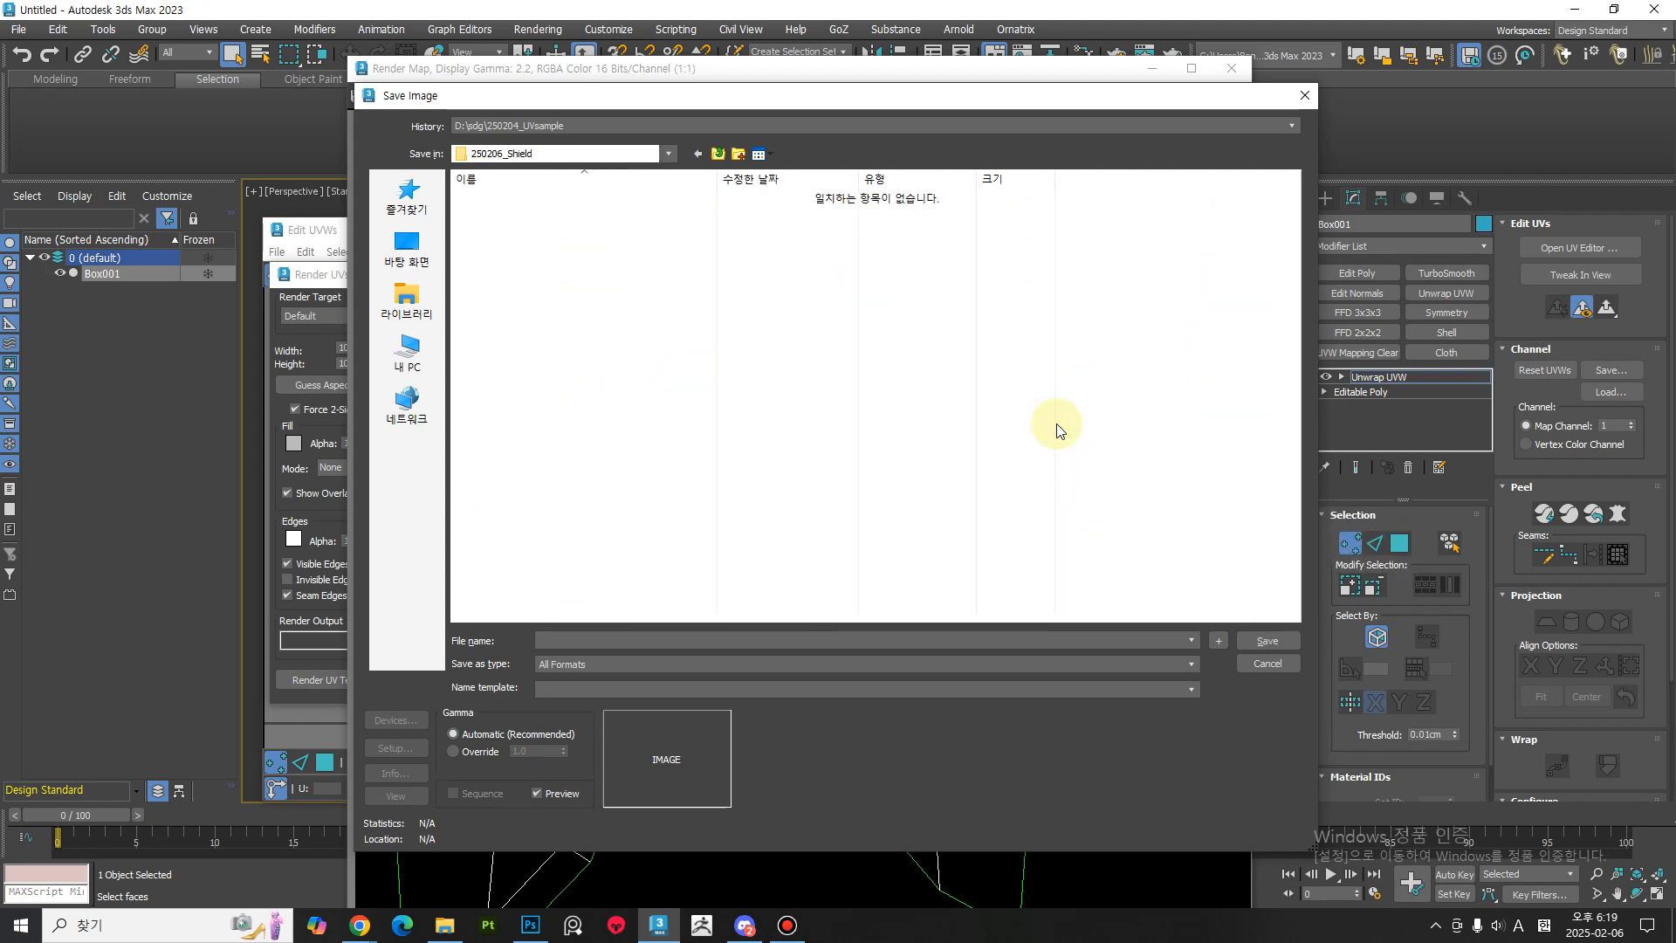
Save the rendered UV template in PNG format under the name 250206_ShieldUV, accepting the default PNG settings.
left_click(590, 663)
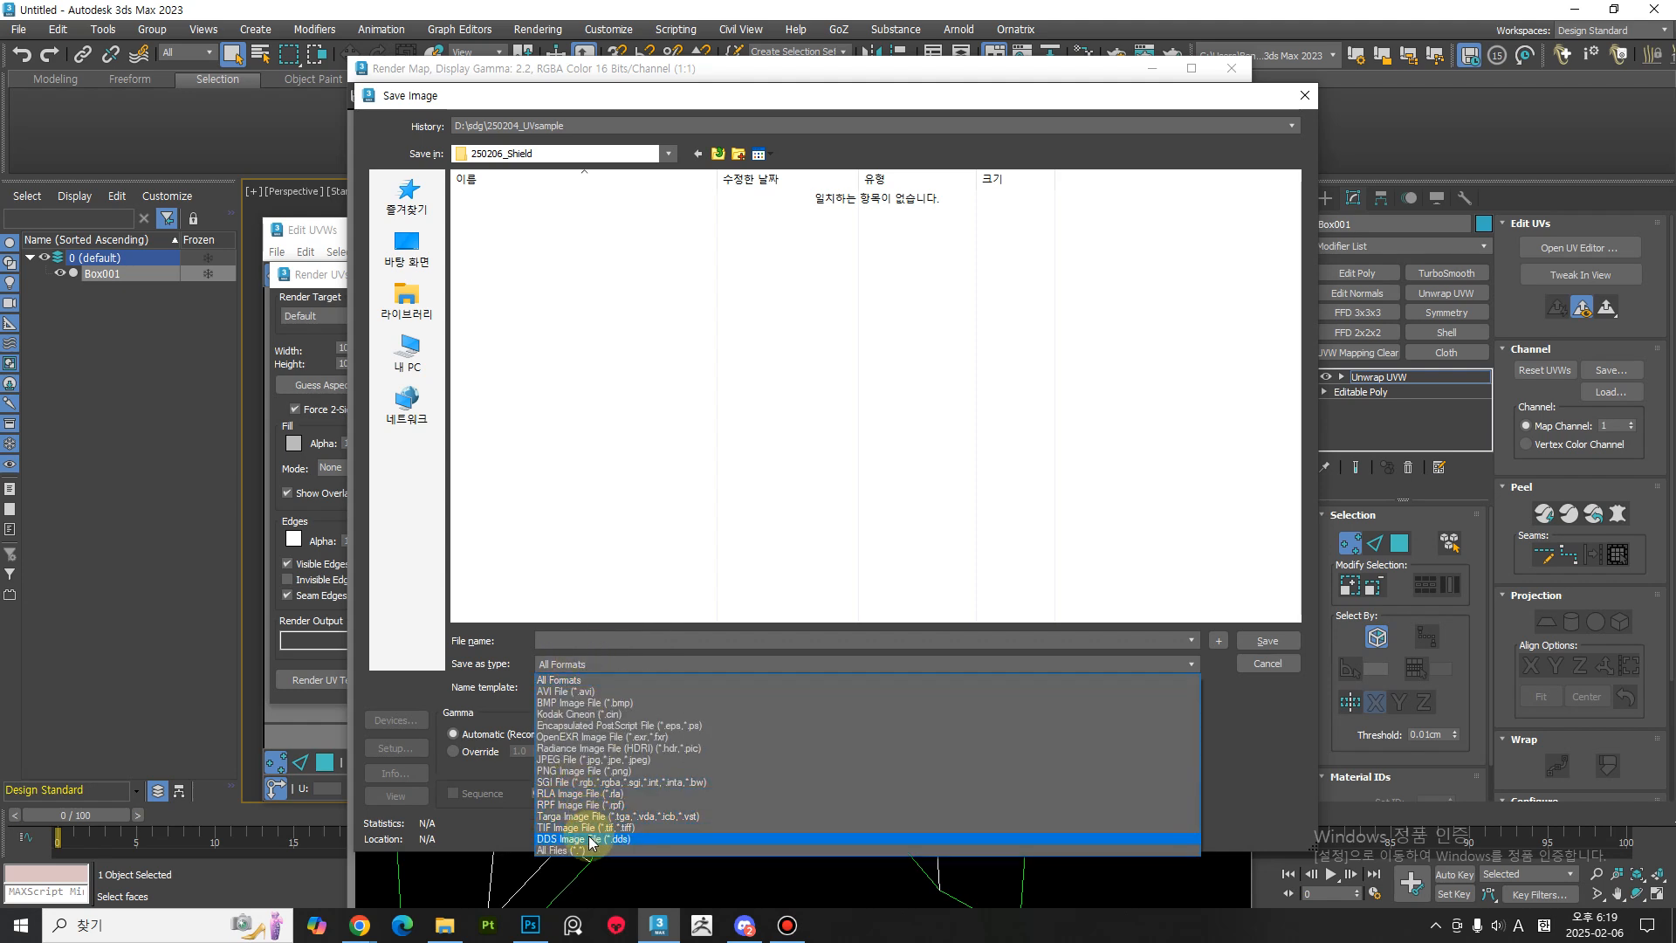
left_click(583, 771)
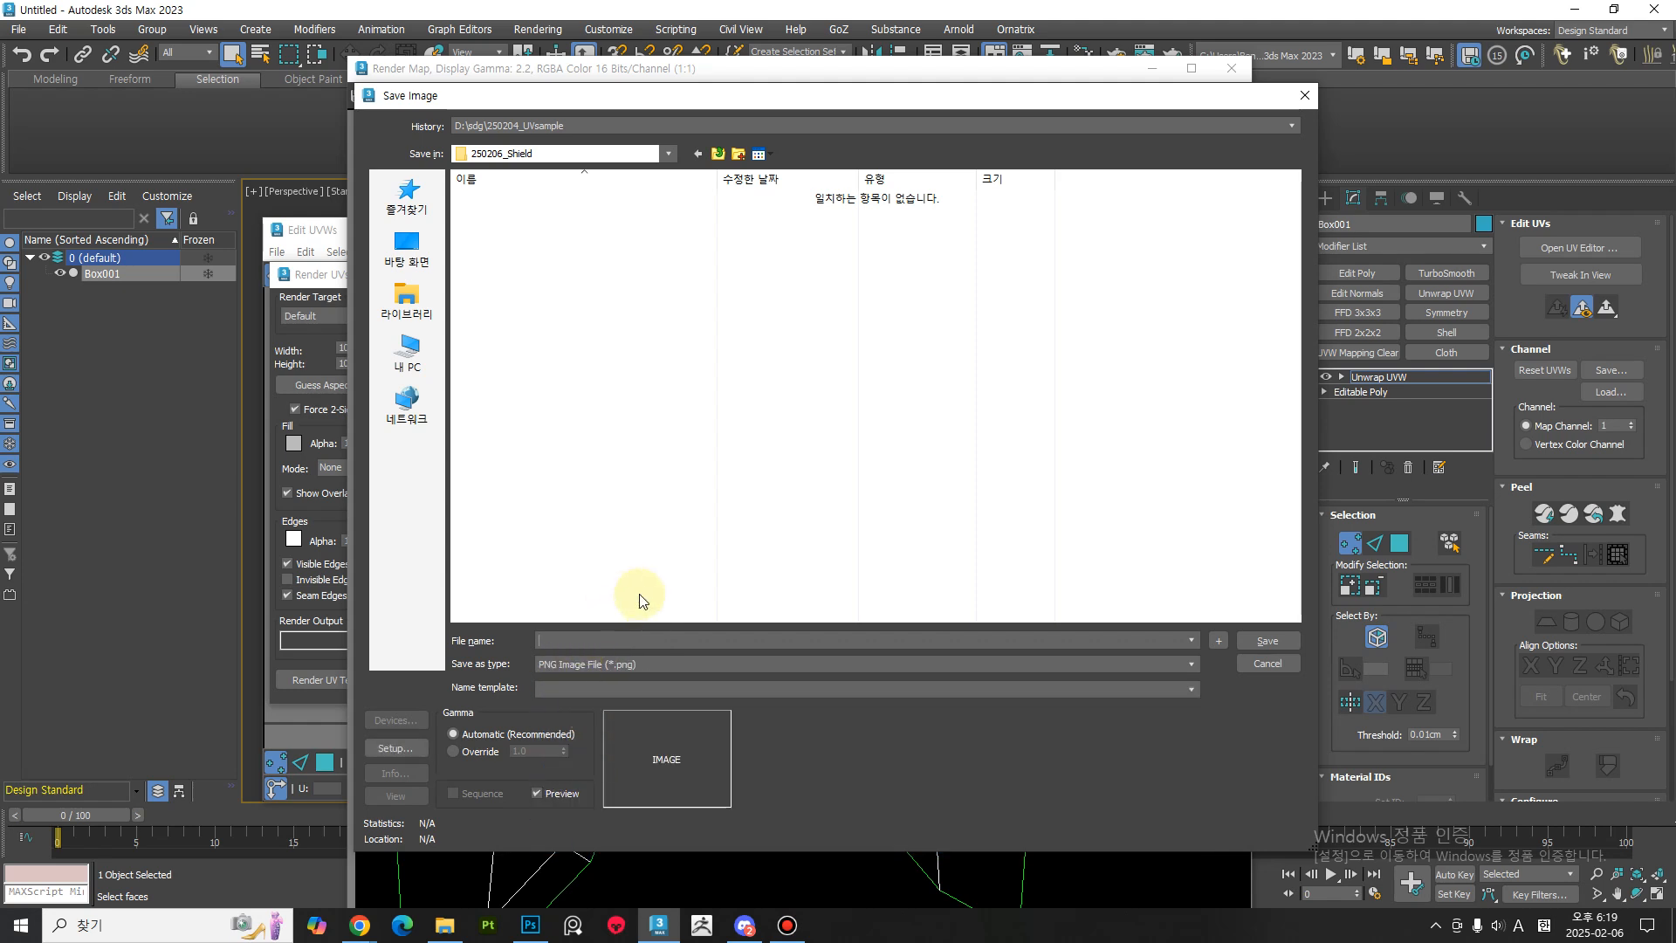
type("25")
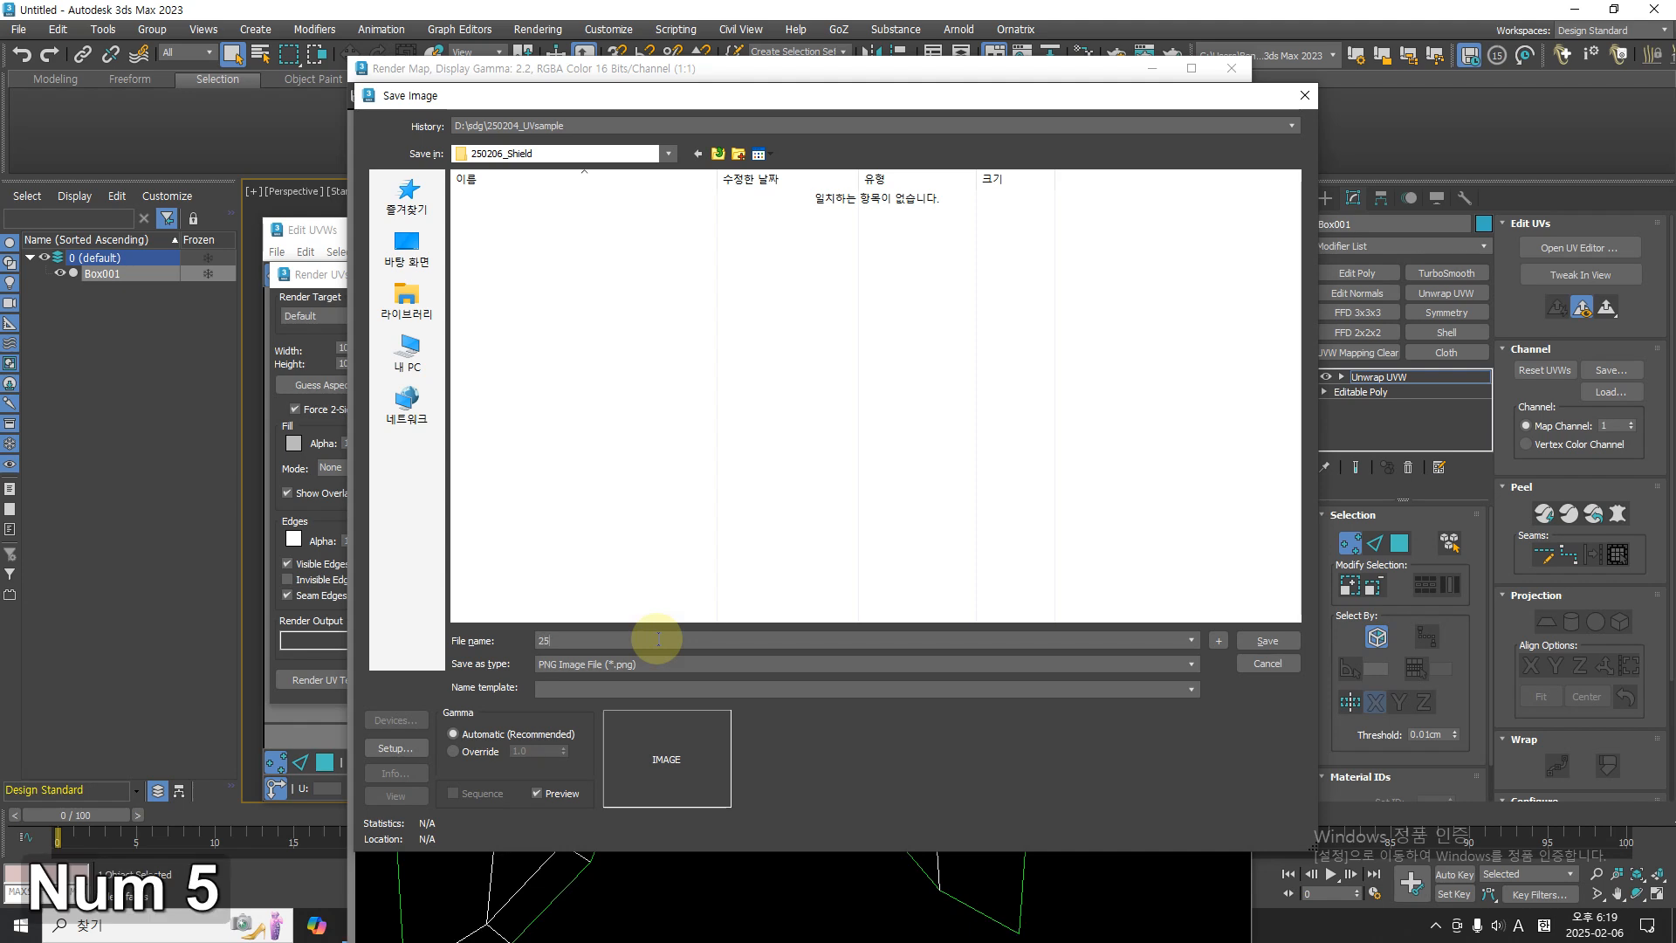
type("0206_")
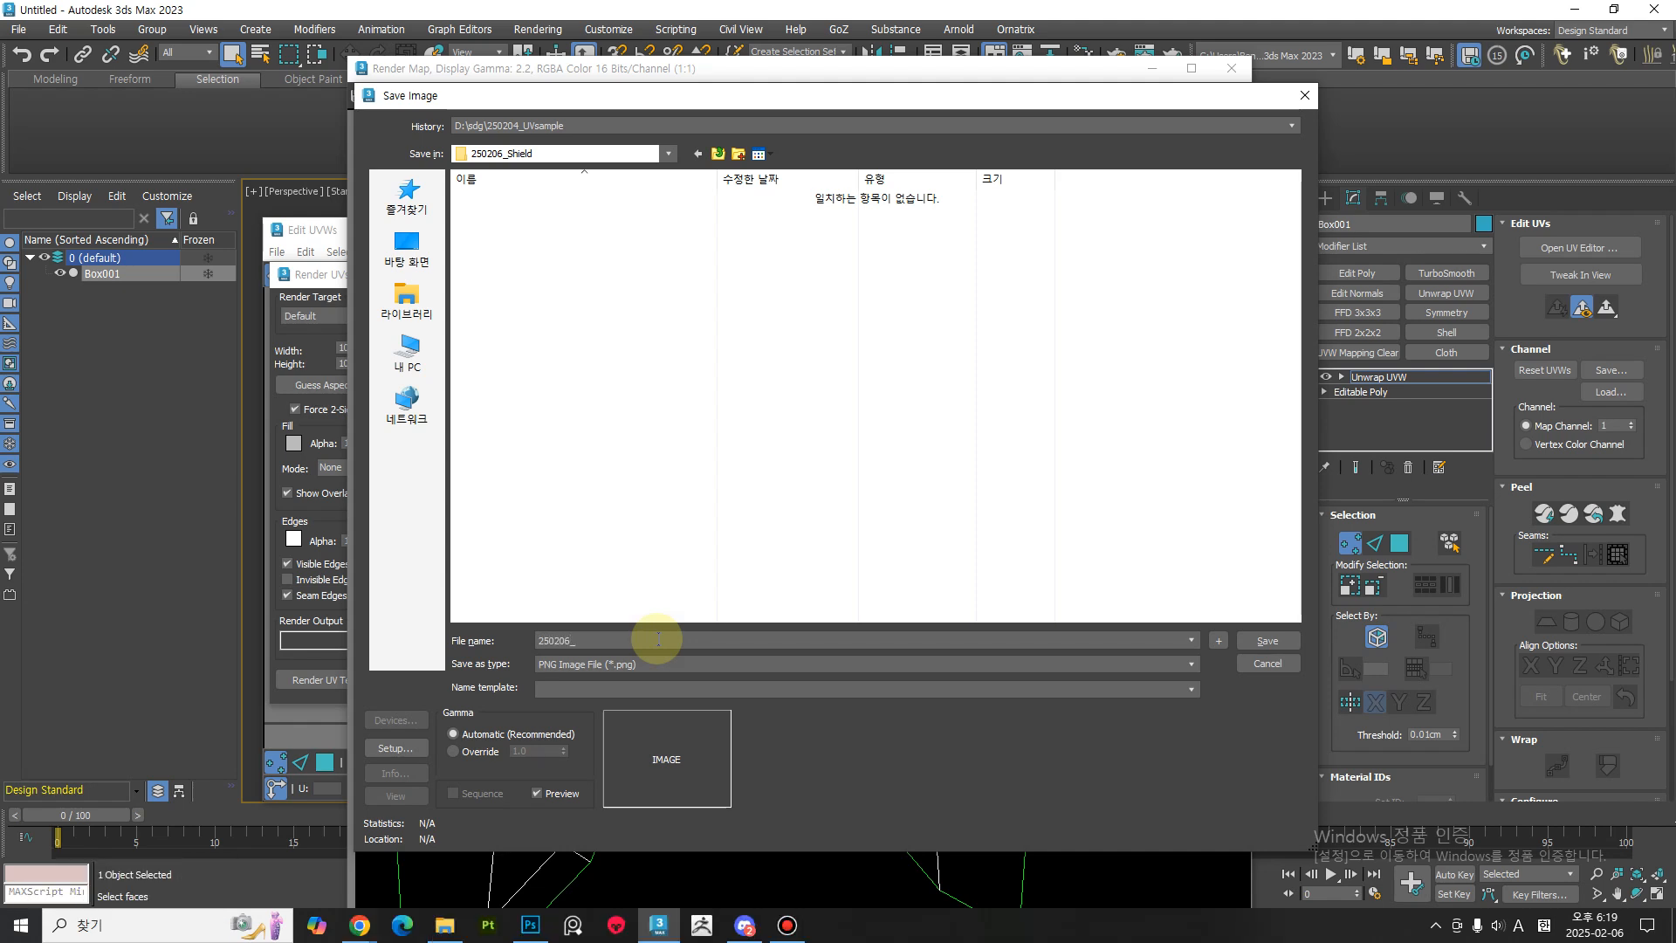
type("Shield")
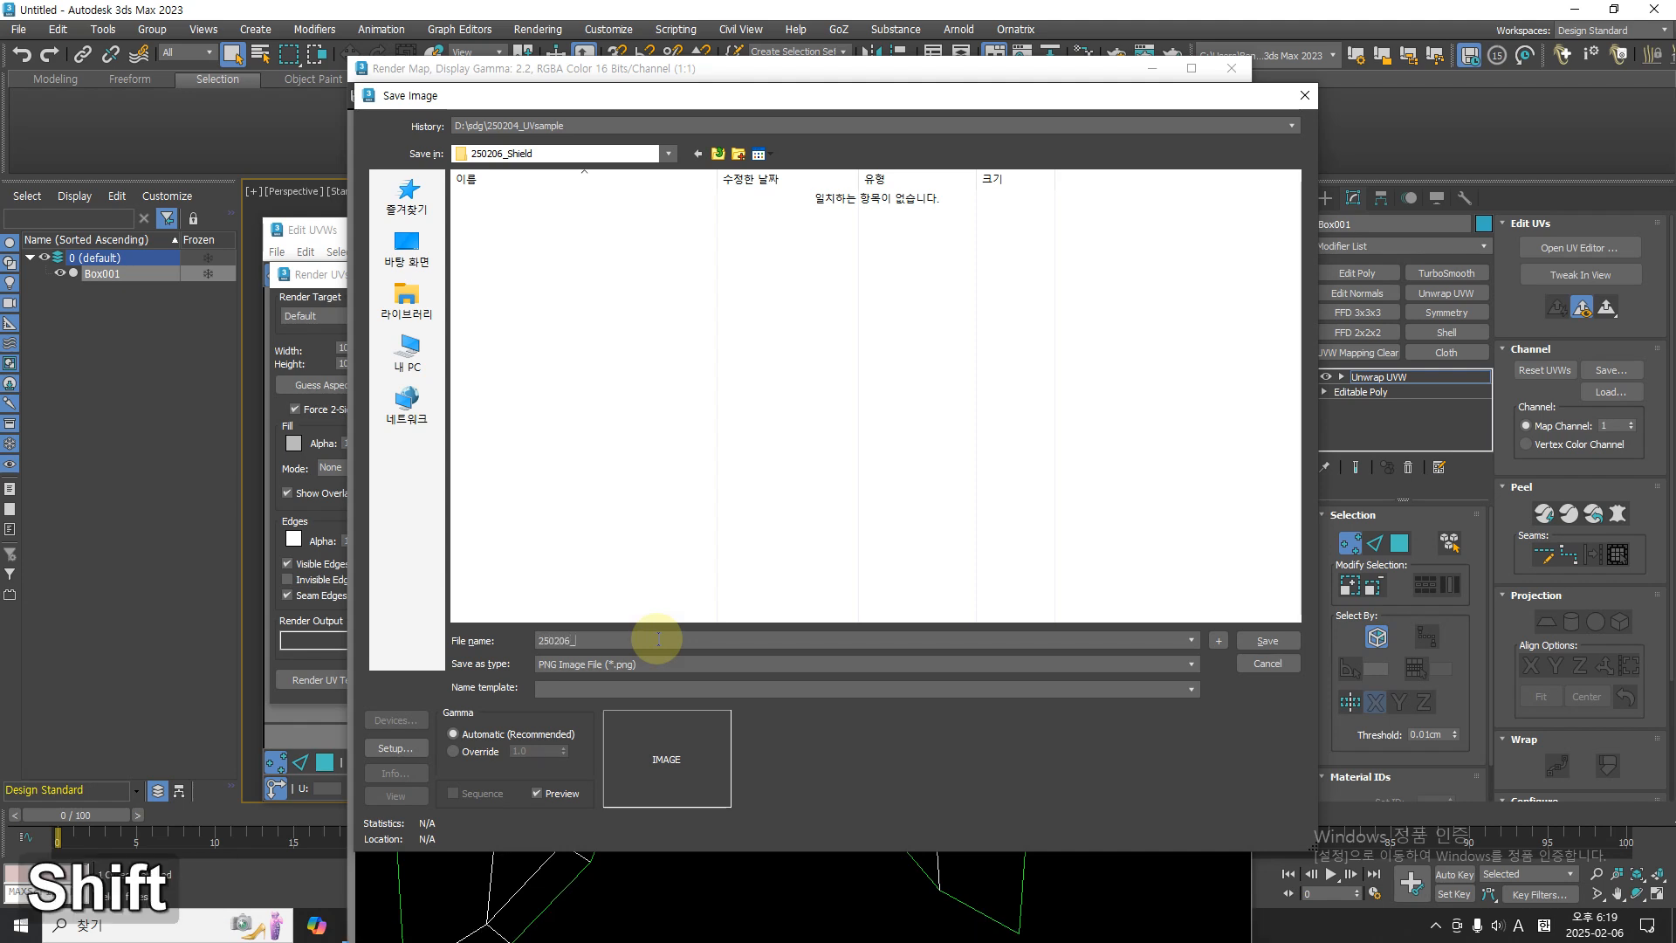
type("V")
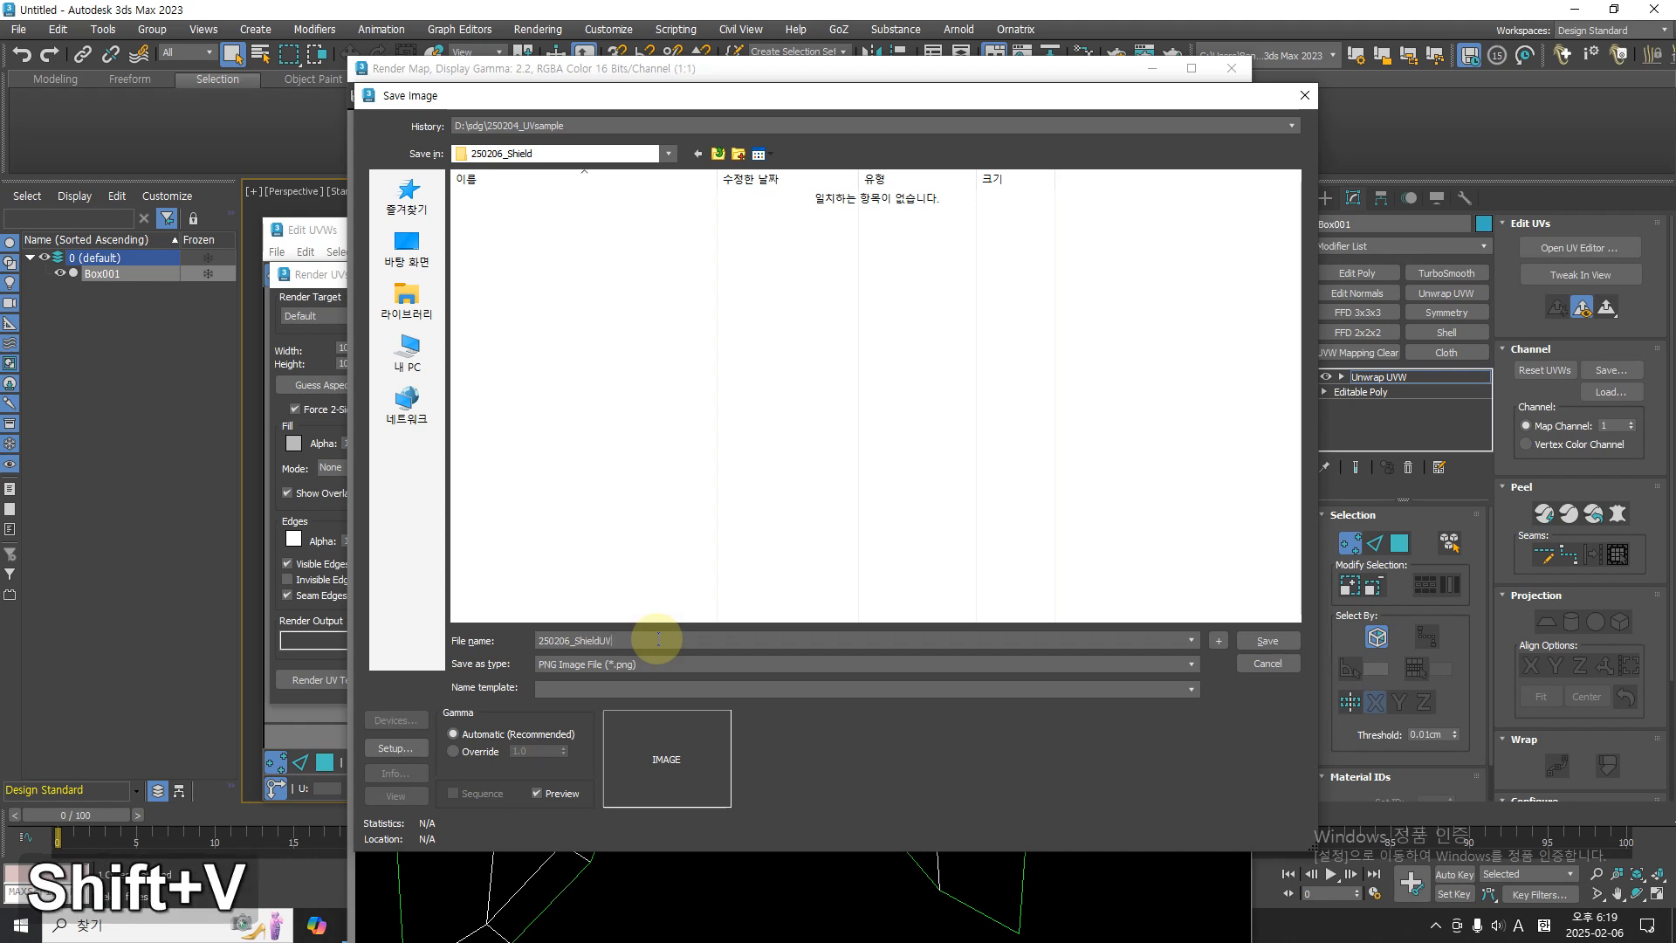
key("Return")
key("Return")
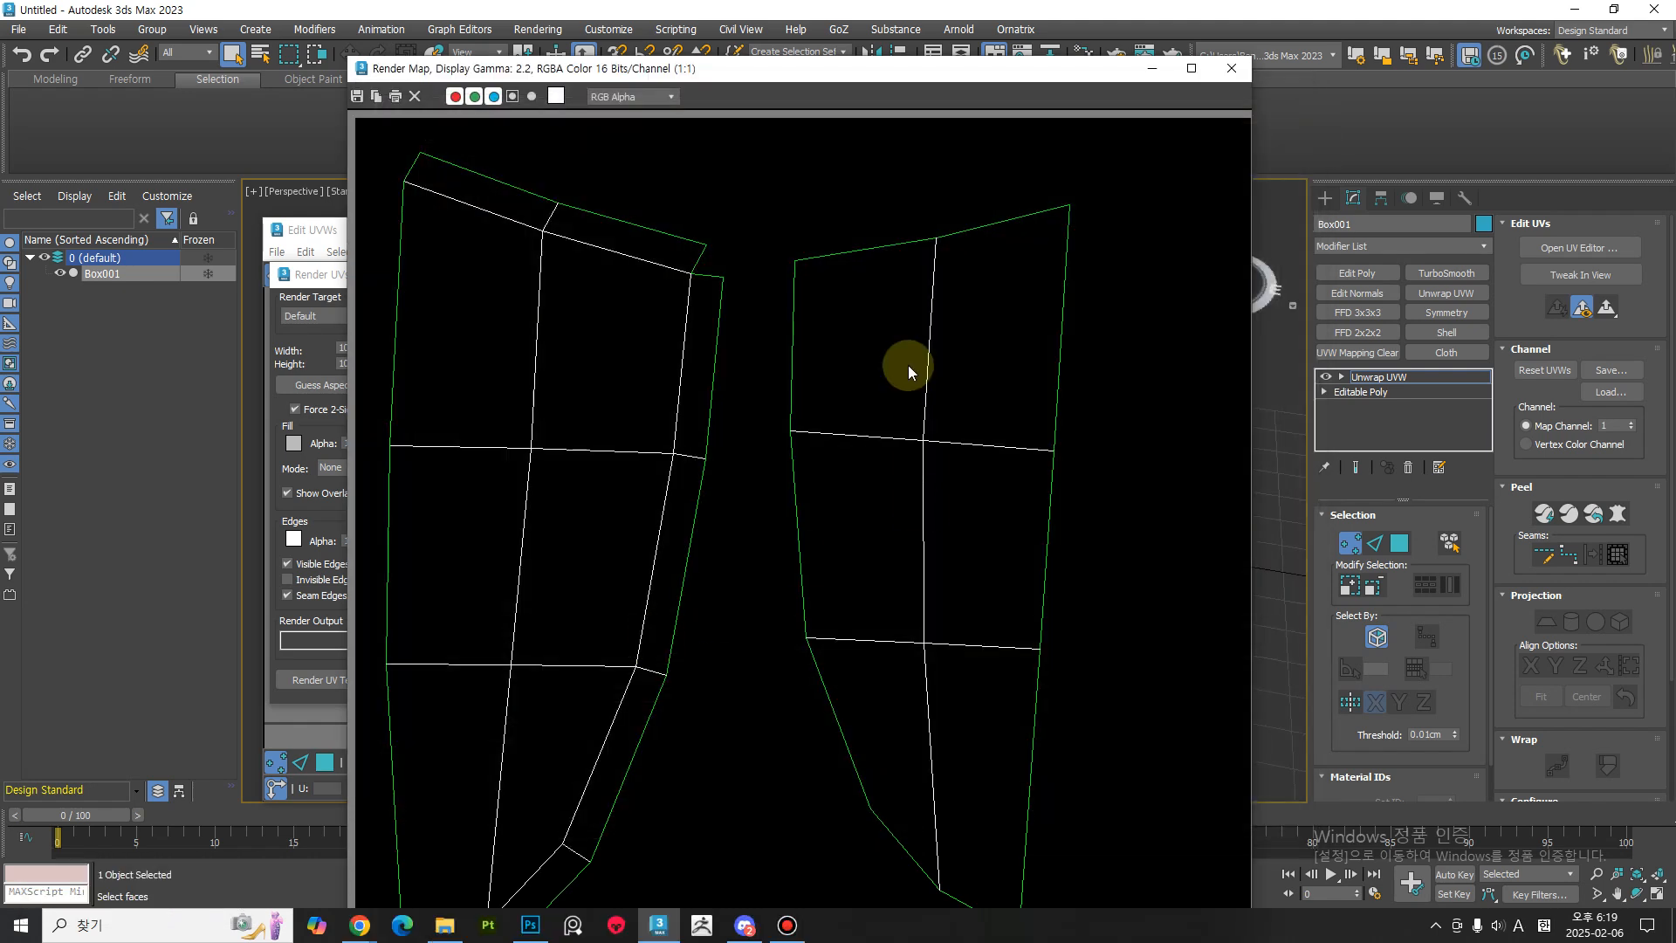
Close the rendered map, Render UVs and Edit UVWs windows, and display the half shield shaded with edged faces.
left_click(1231, 68)
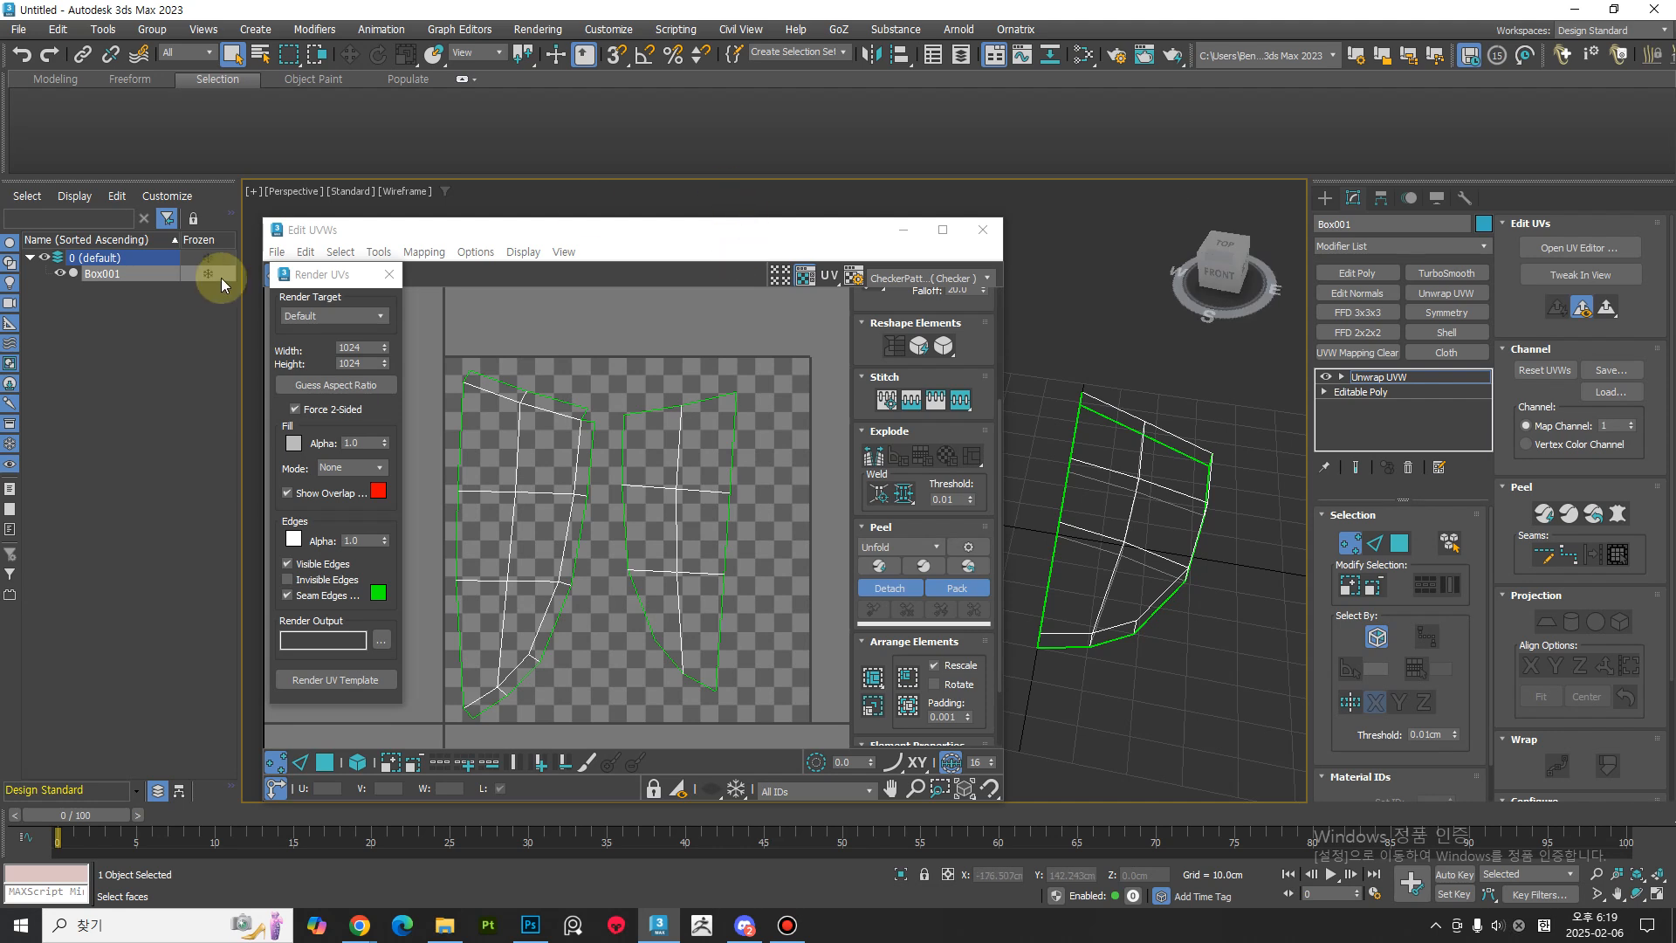
left_click(389, 275)
left_click(993, 233)
middle_click_drag(972, 533, 775, 515)
key("F3")
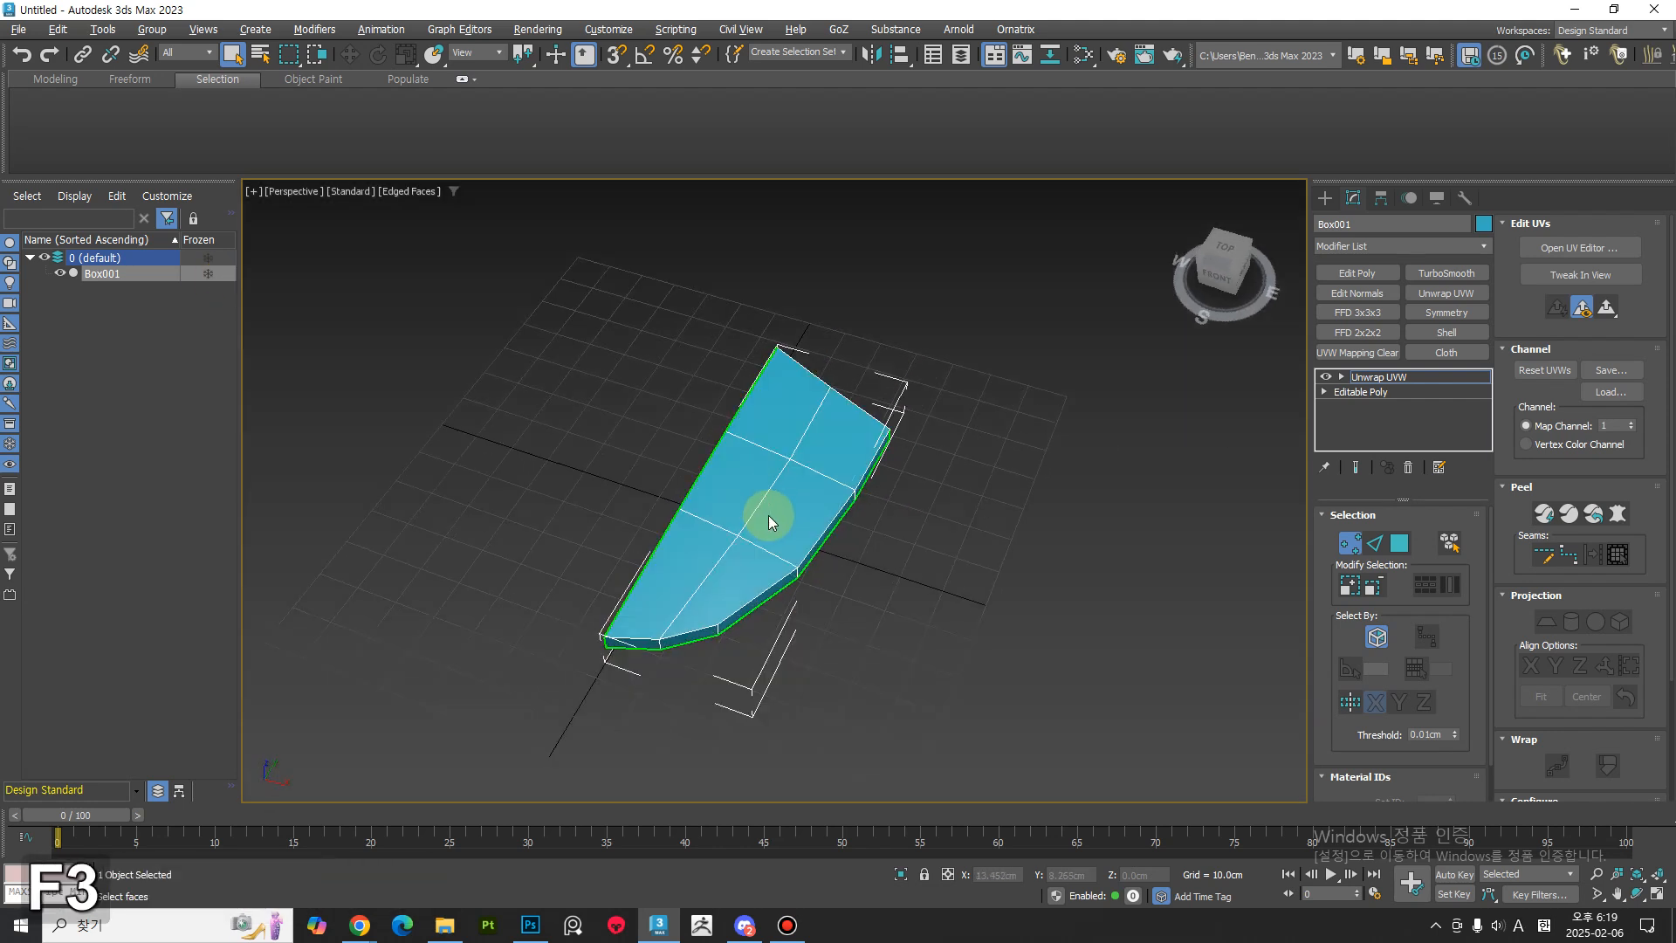
Collapse the Unwrap UVW modifier by converting the half shield to Editable Poly.
middle_click_drag(766, 506, 782, 515, "alt")
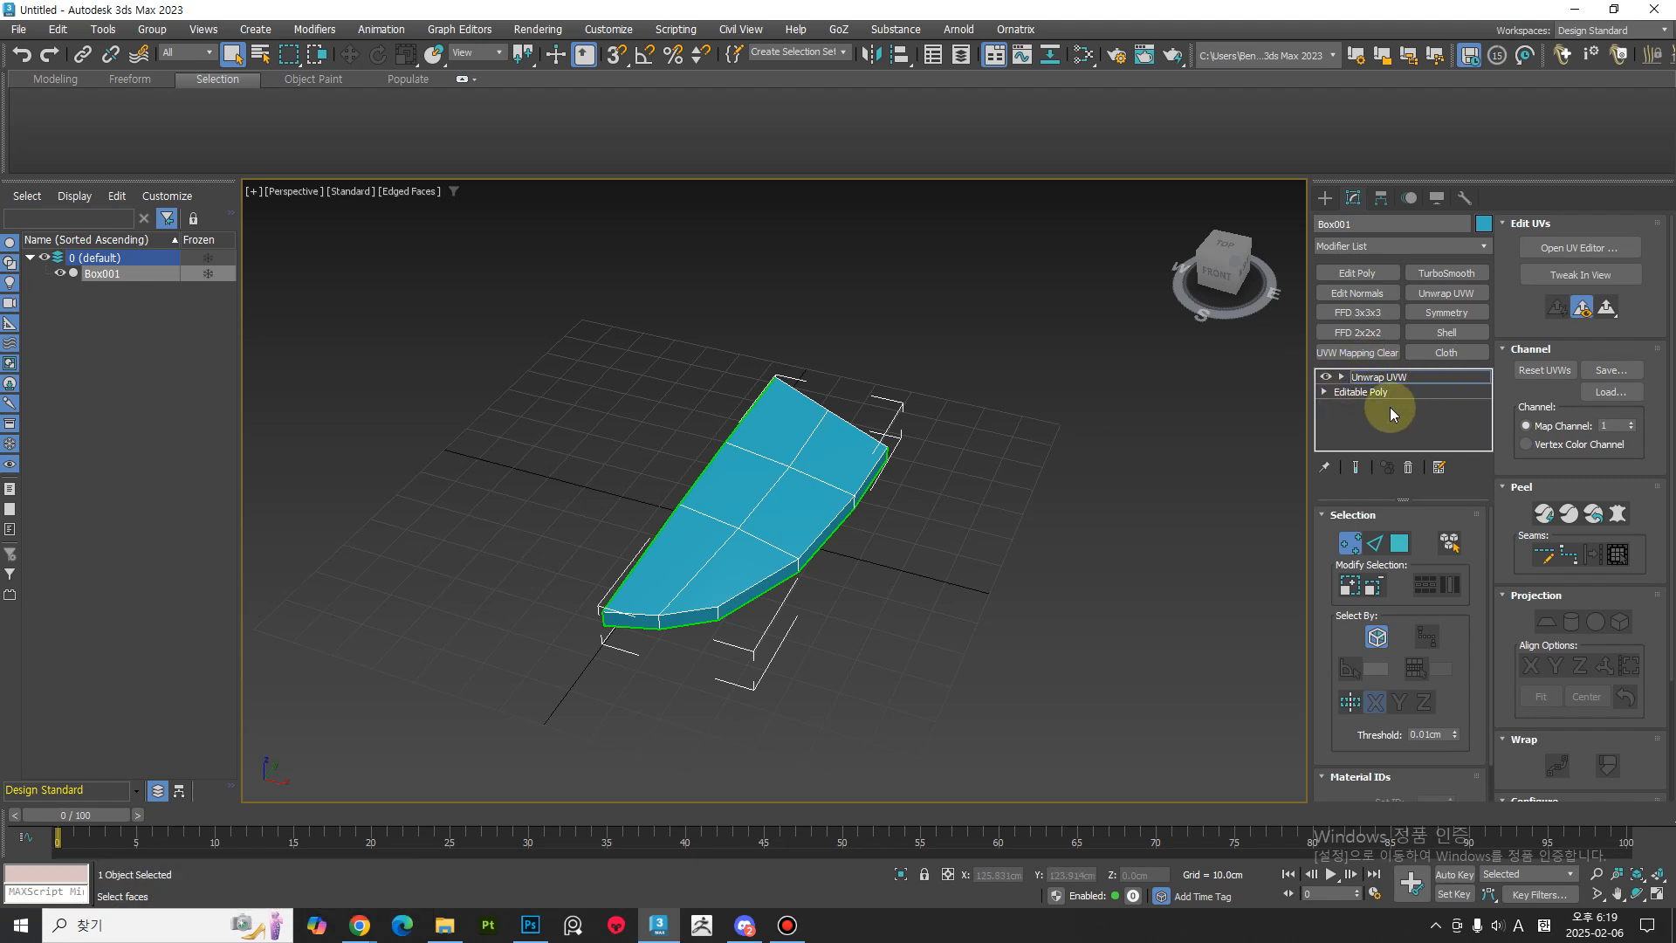
right_click(828, 479)
mouse_move(968, 708)
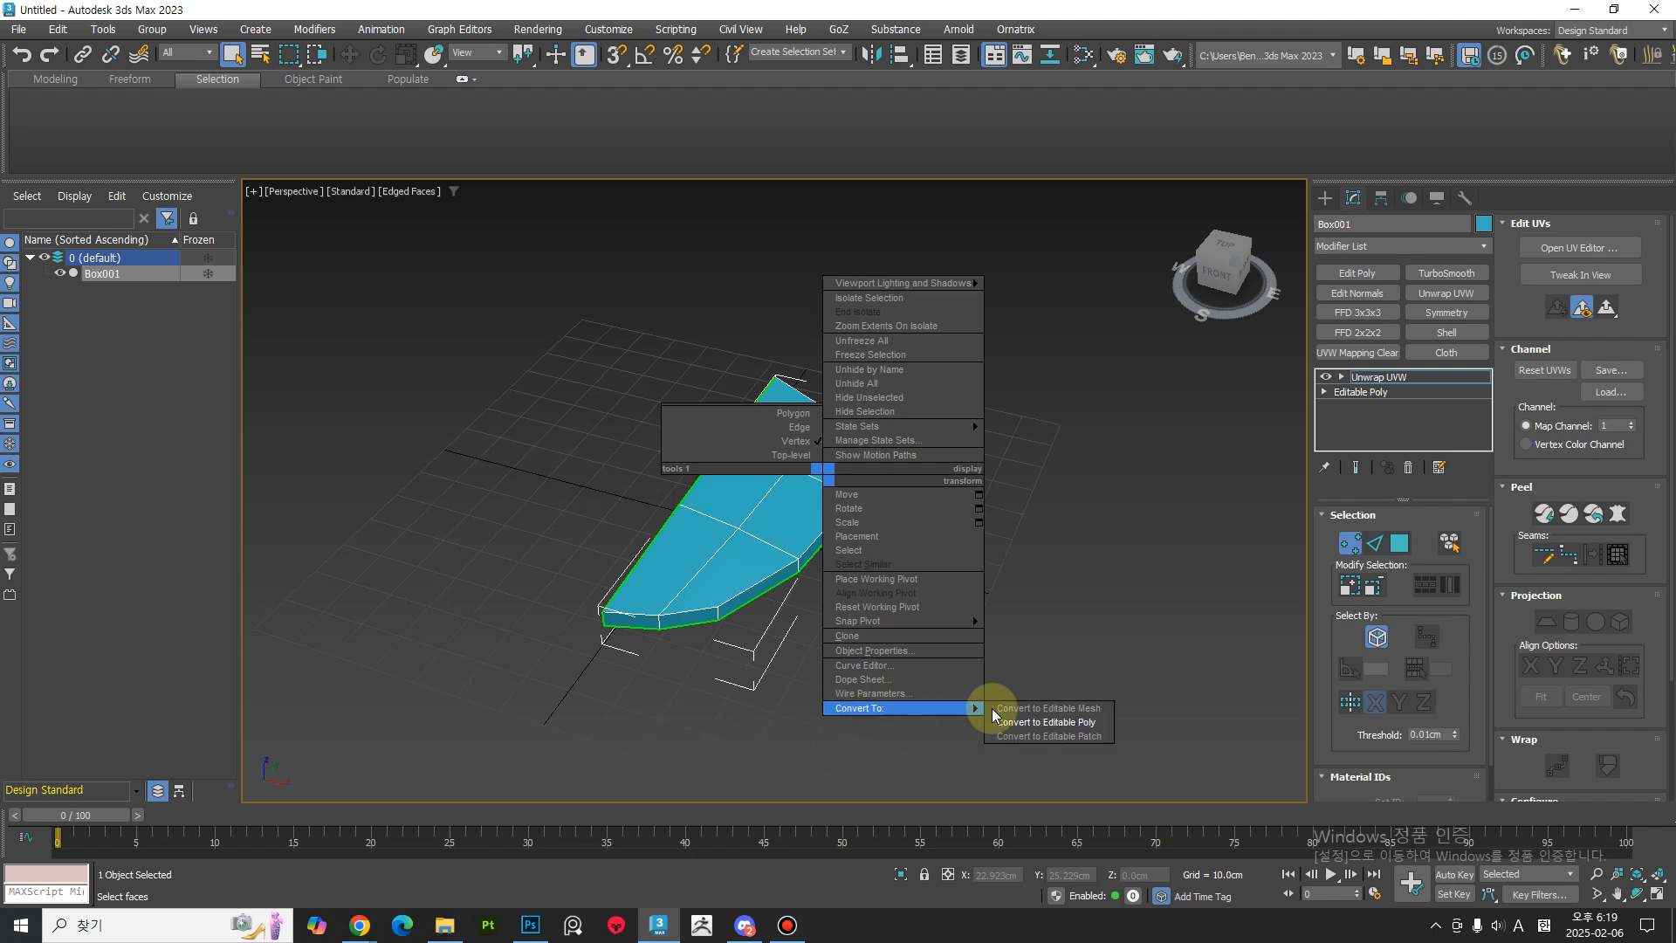
left_click(1044, 723)
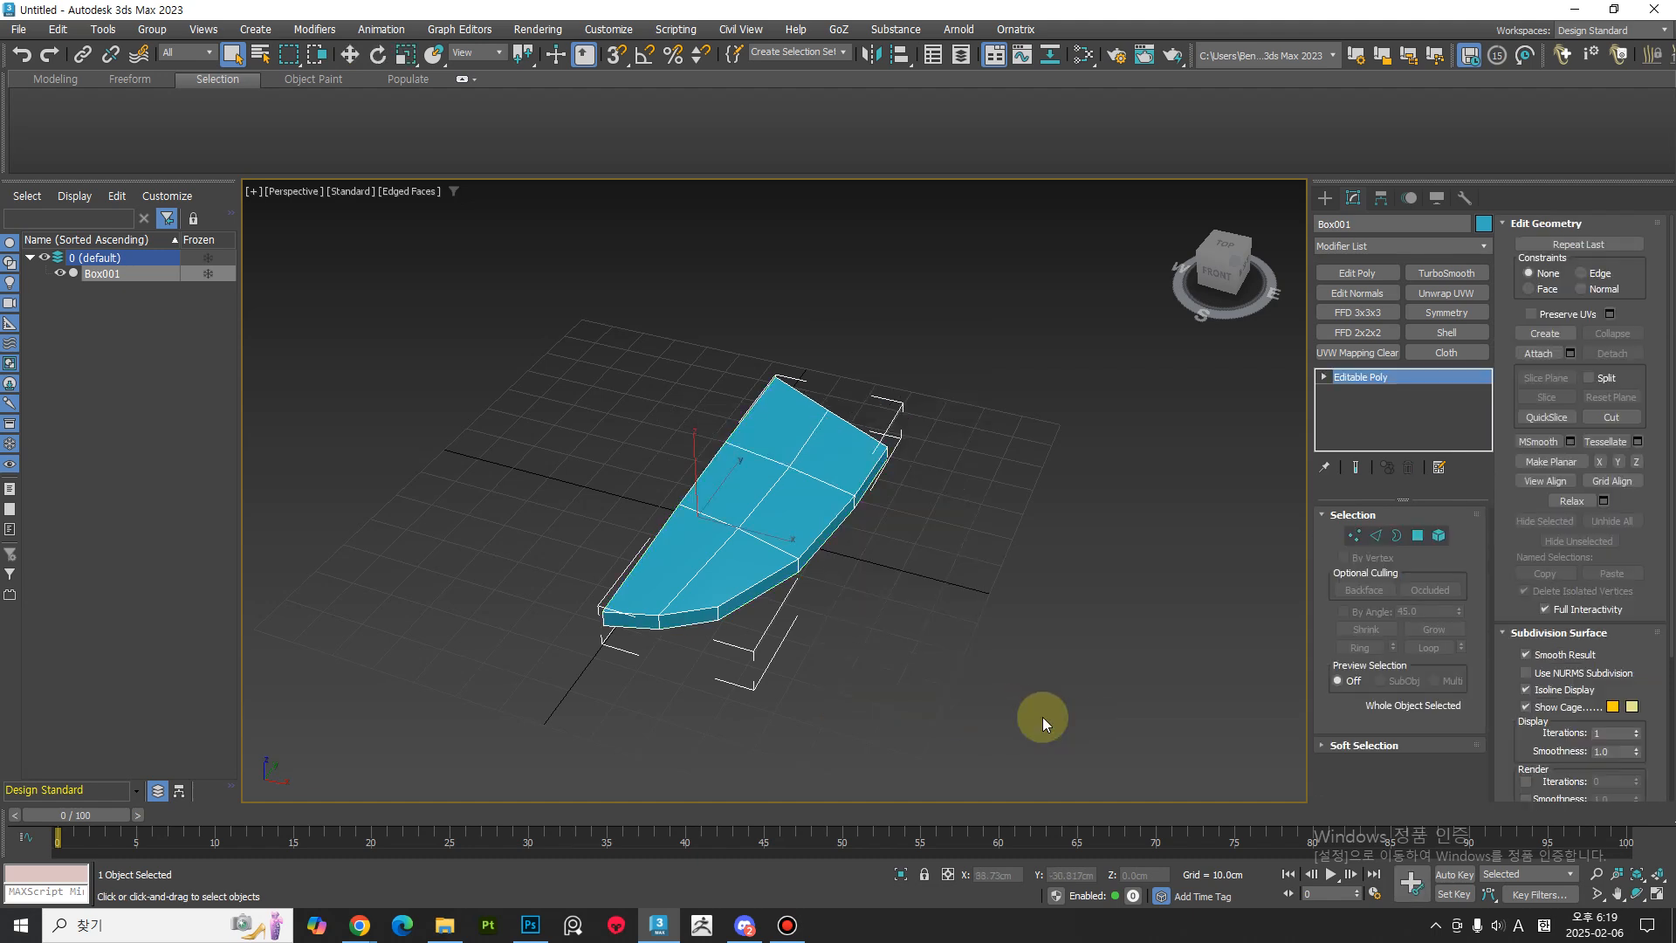
Apply Reset XForm to the half shield and convert it back to Editable Poly.
left_click(1465, 199)
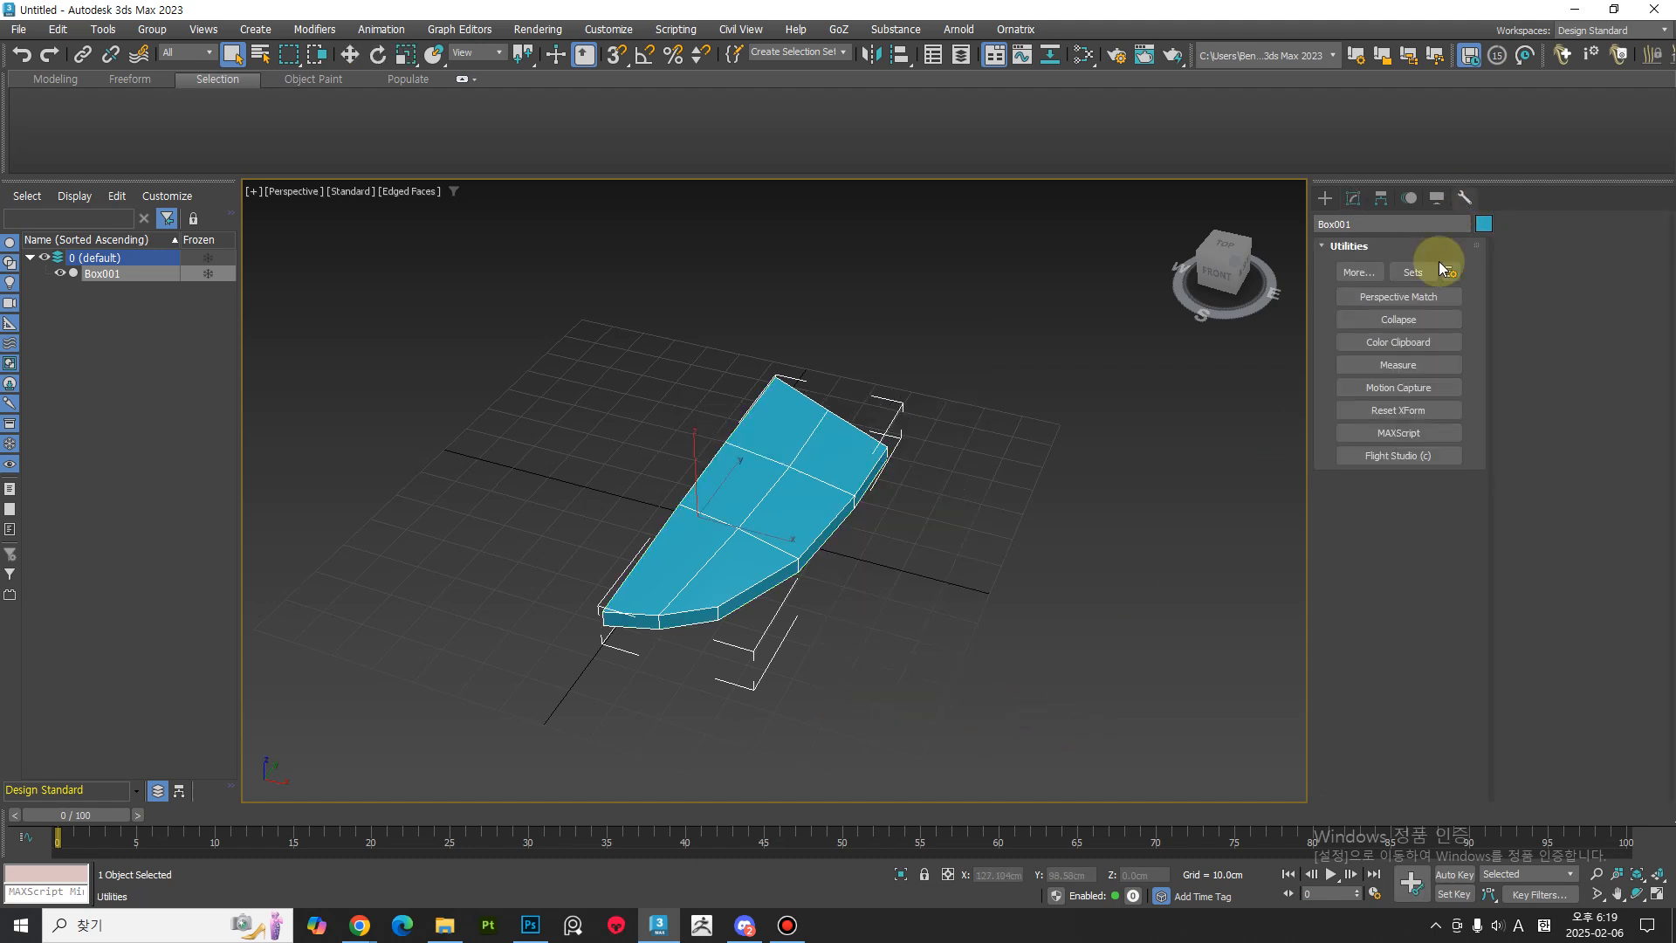
left_click(1430, 412)
left_click(1407, 513)
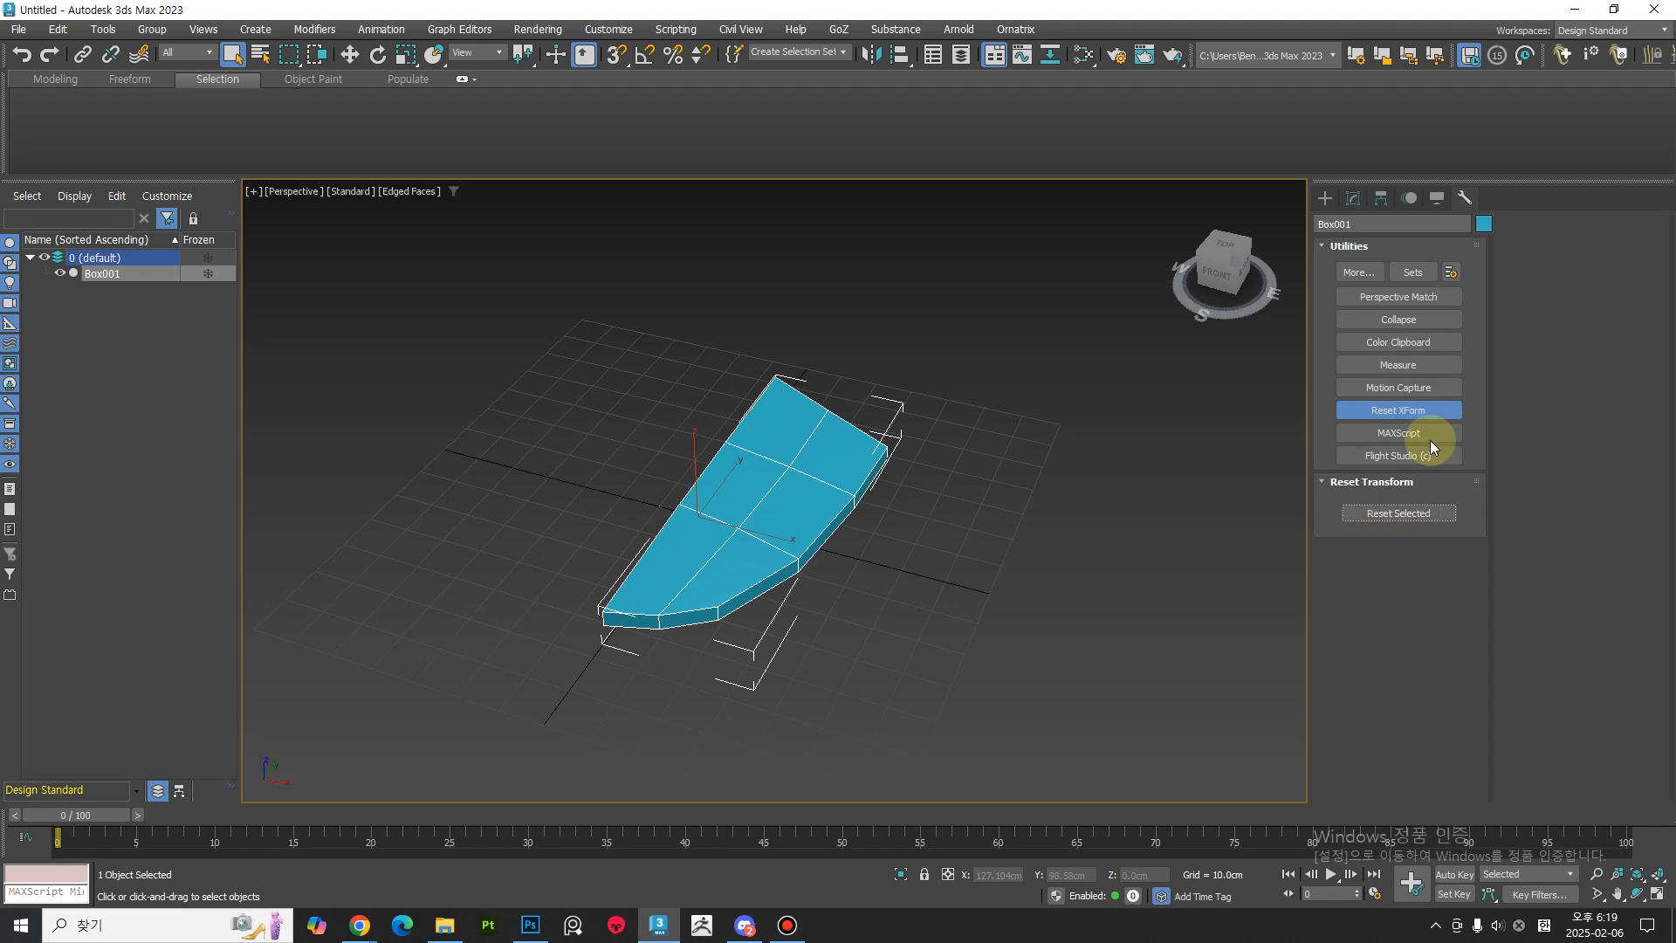
left_click(1356, 197)
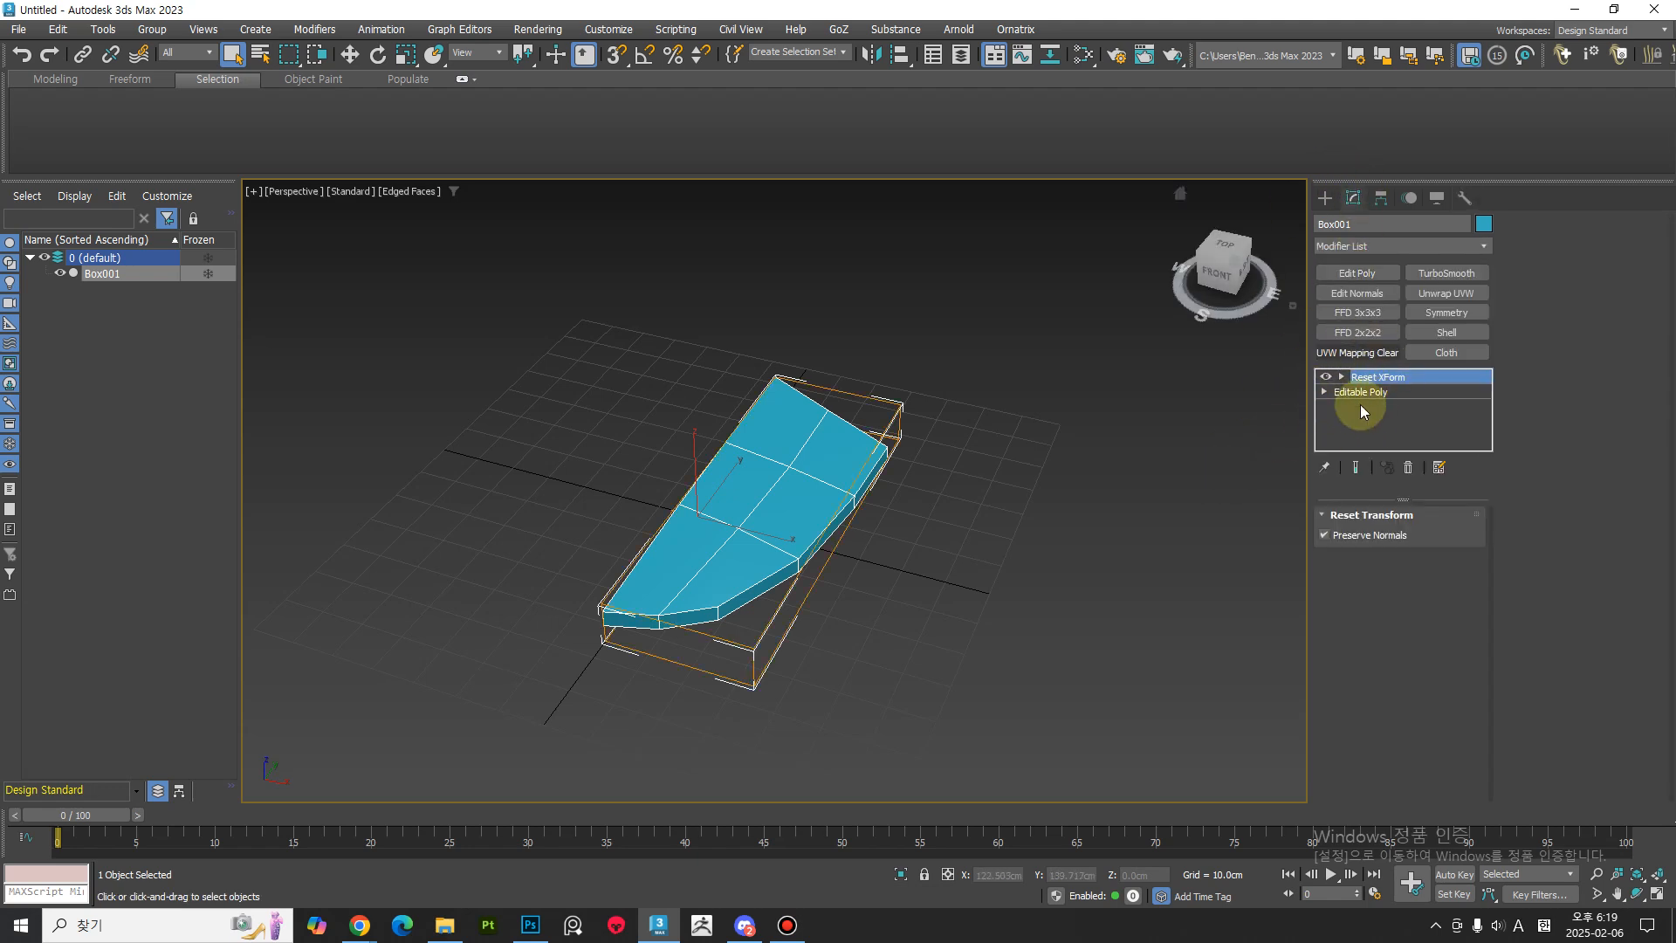
right_click(779, 456)
mouse_move(841, 684)
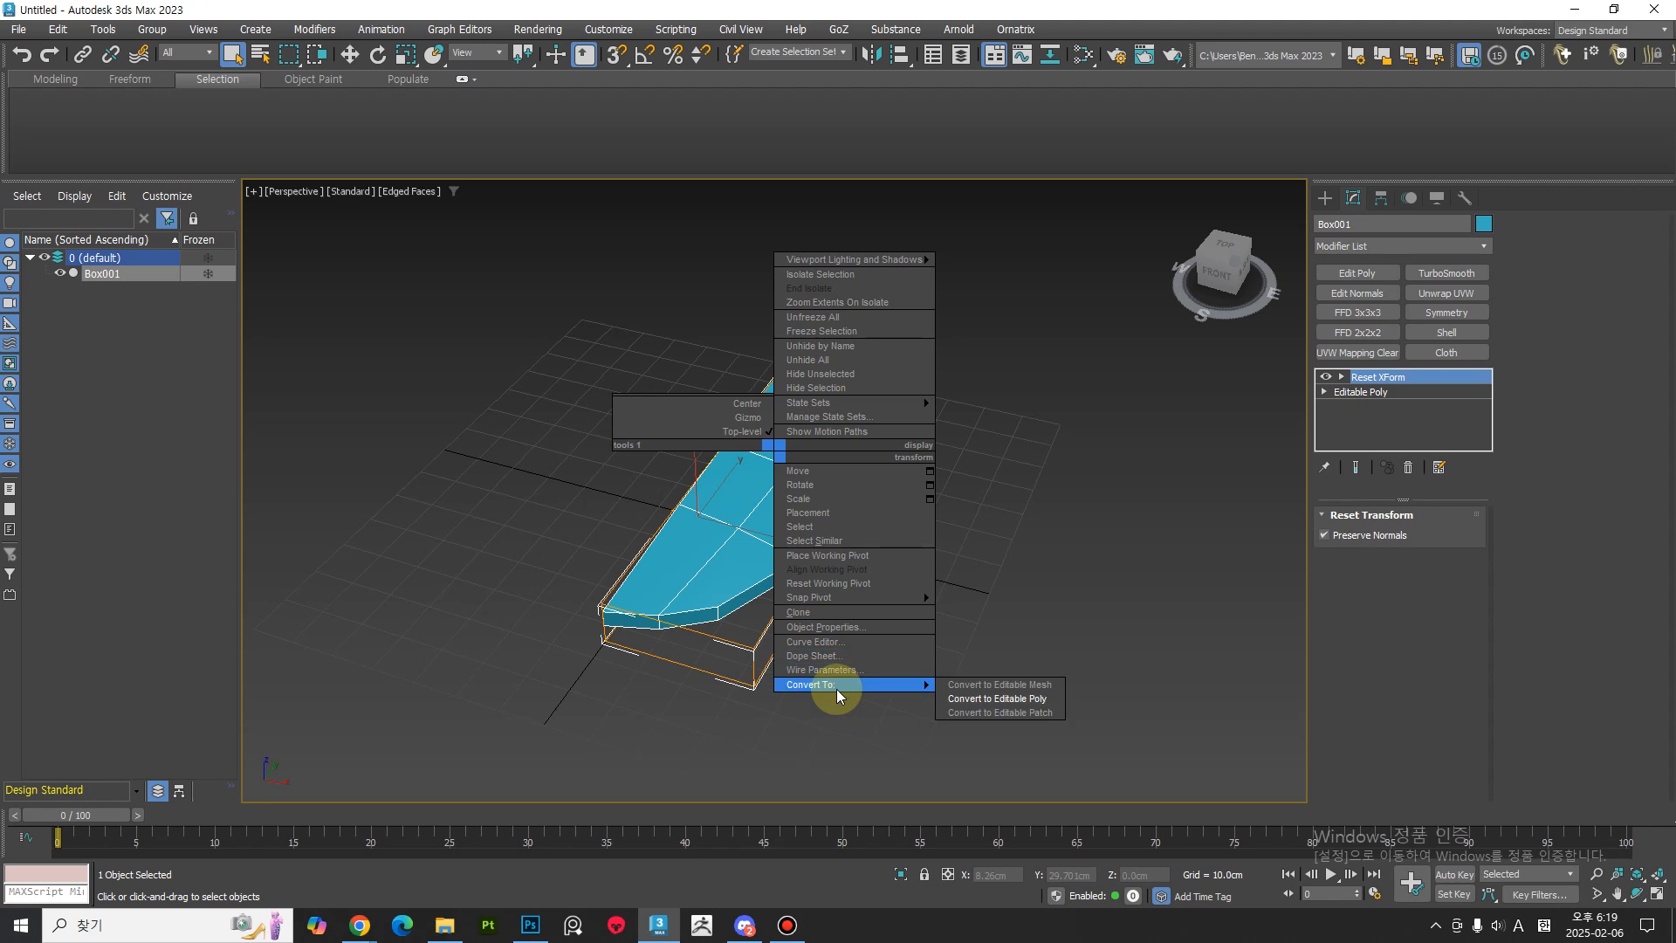
left_click(1003, 700)
mouse_move(797, 590)
middle_mouse_down()
mouse_move(808, 630)
mouse_move(802, 604)
middle_mouse_up()
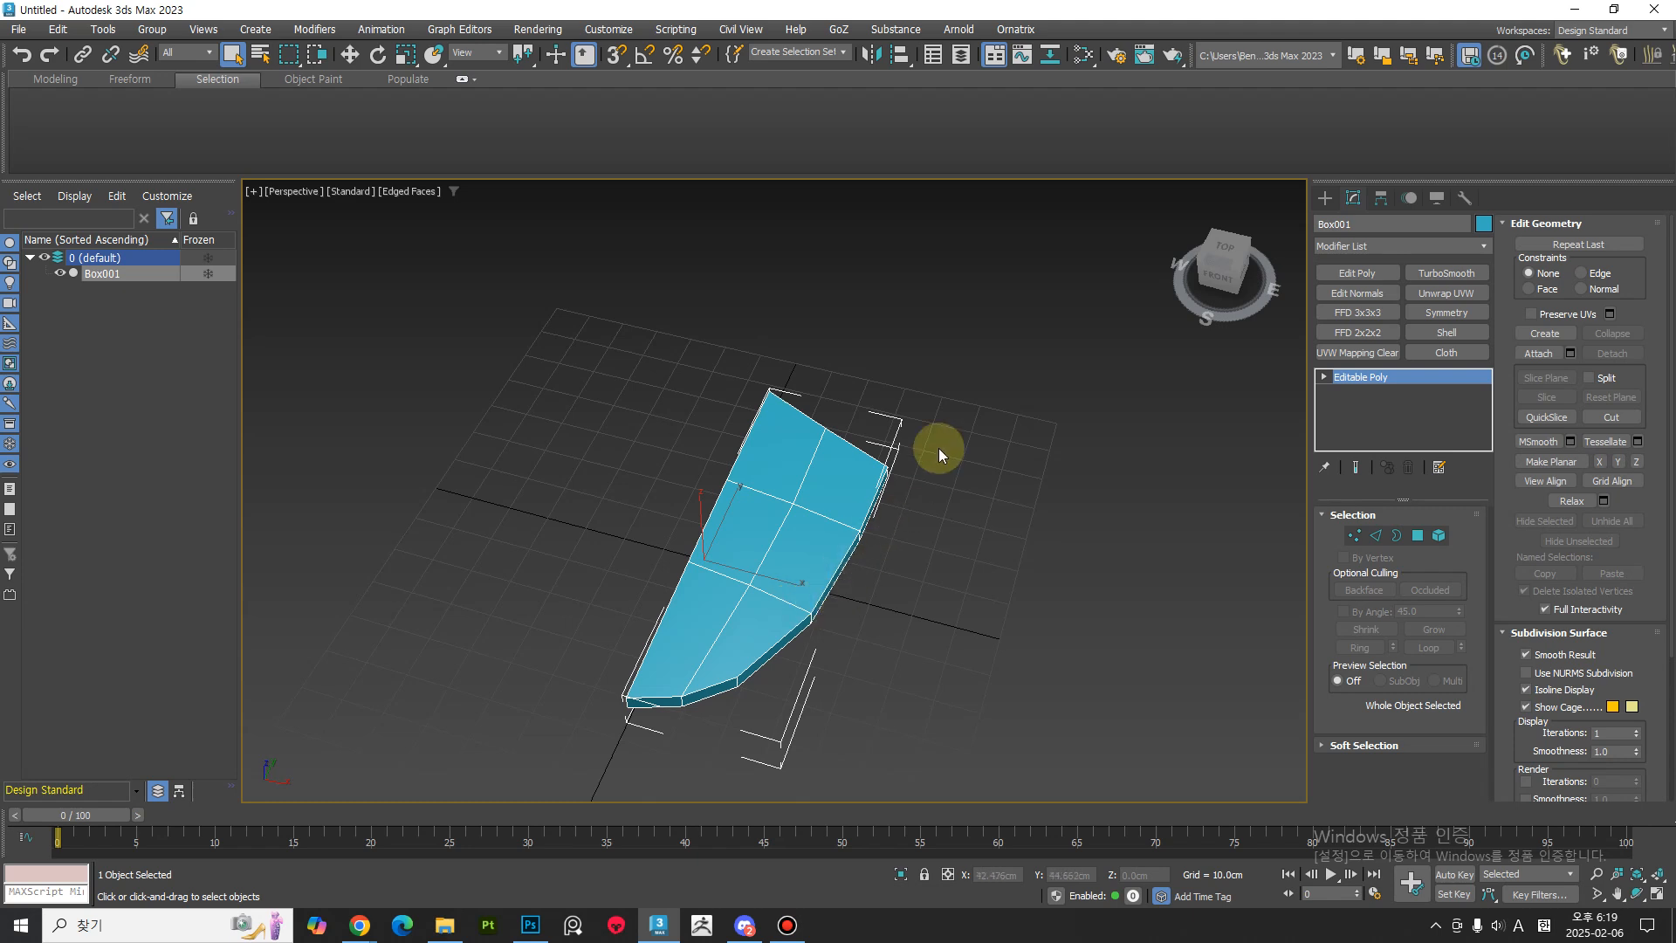
left_click(1463, 200)
left_click(1397, 410)
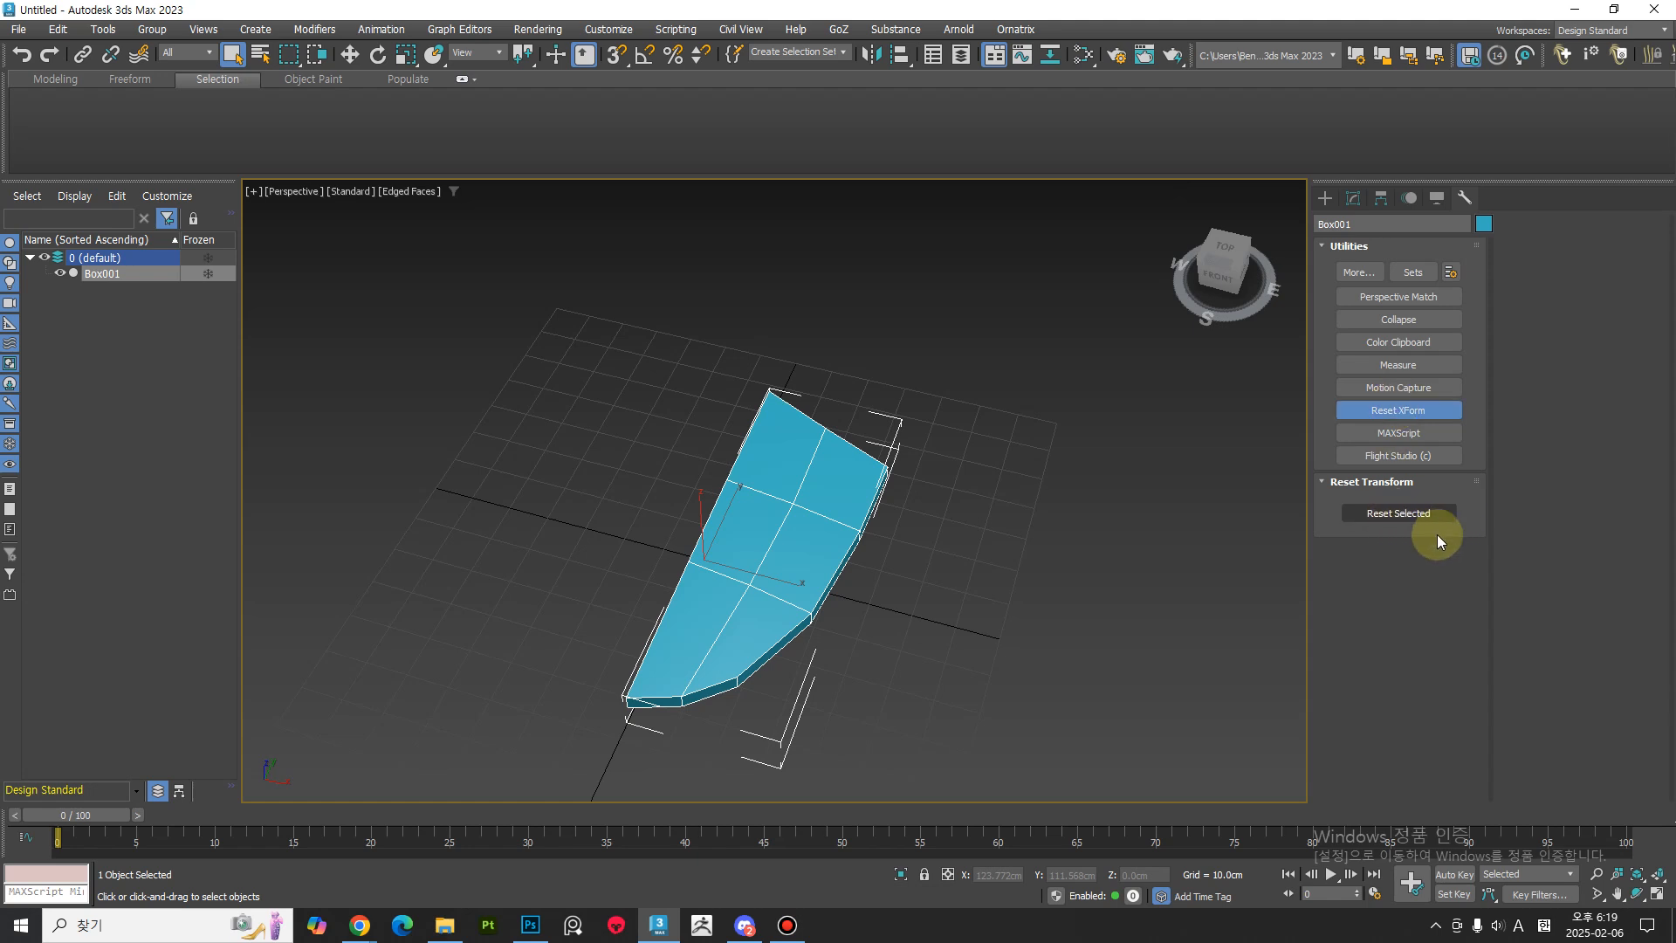
left_click(1352, 198)
Add a Symmetry modifier to the half shield and mirror it along the X axis into a full shield.
middle_click_drag(874, 572, 830, 475)
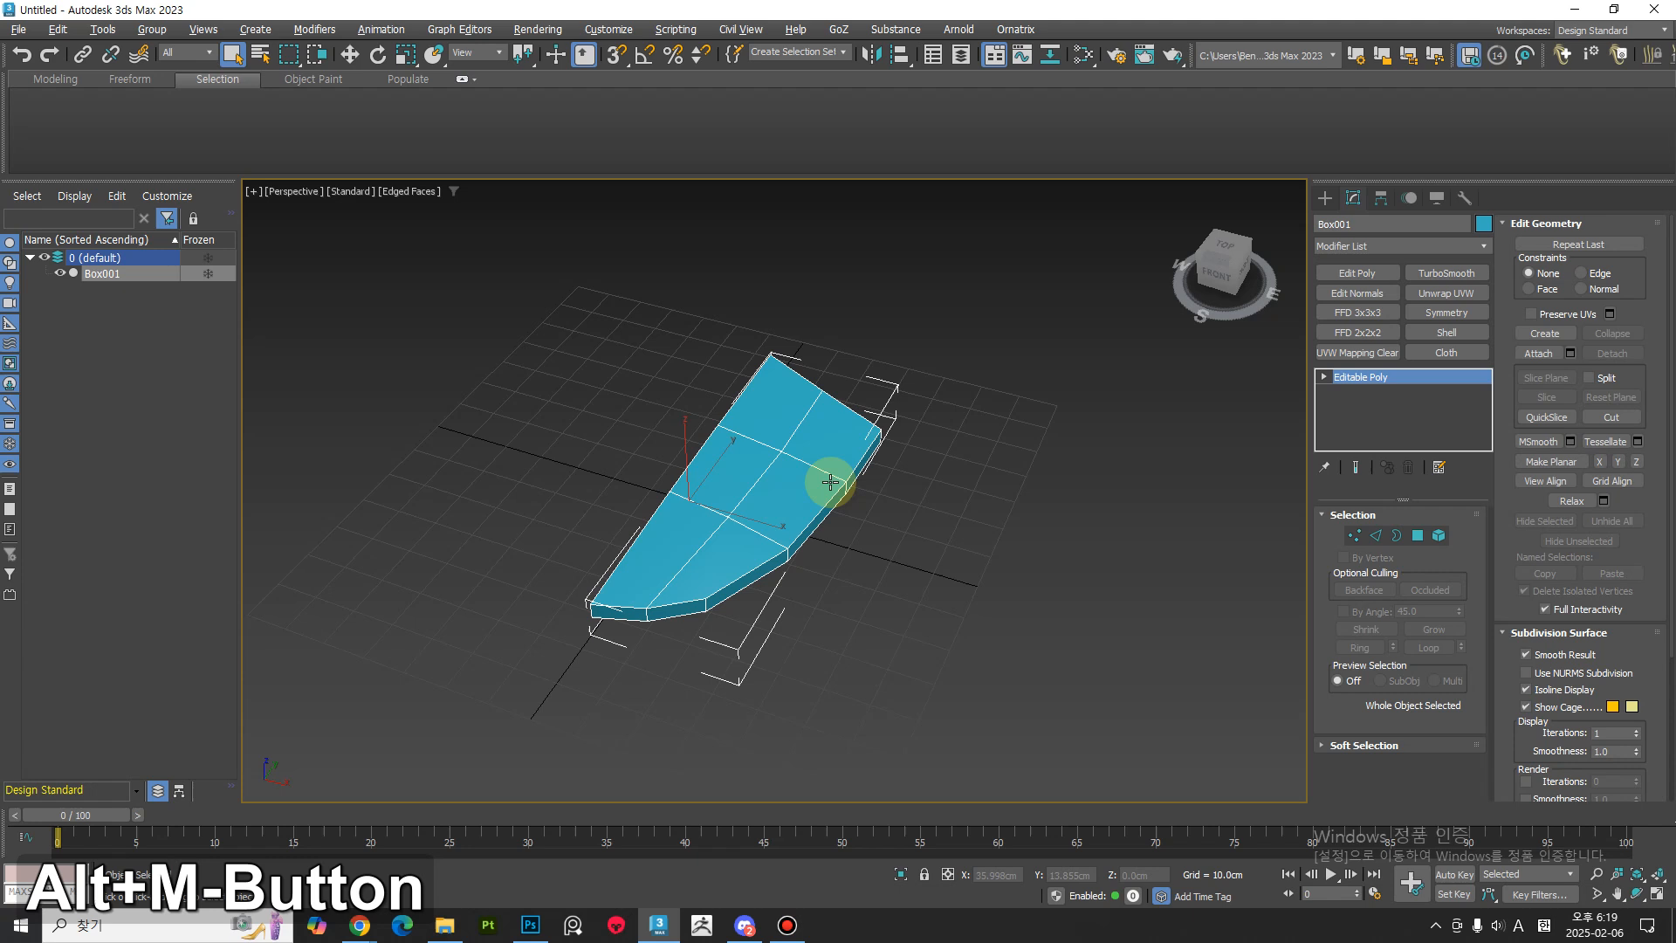
left_click(1446, 315)
middle_click_drag(908, 516, 943, 518)
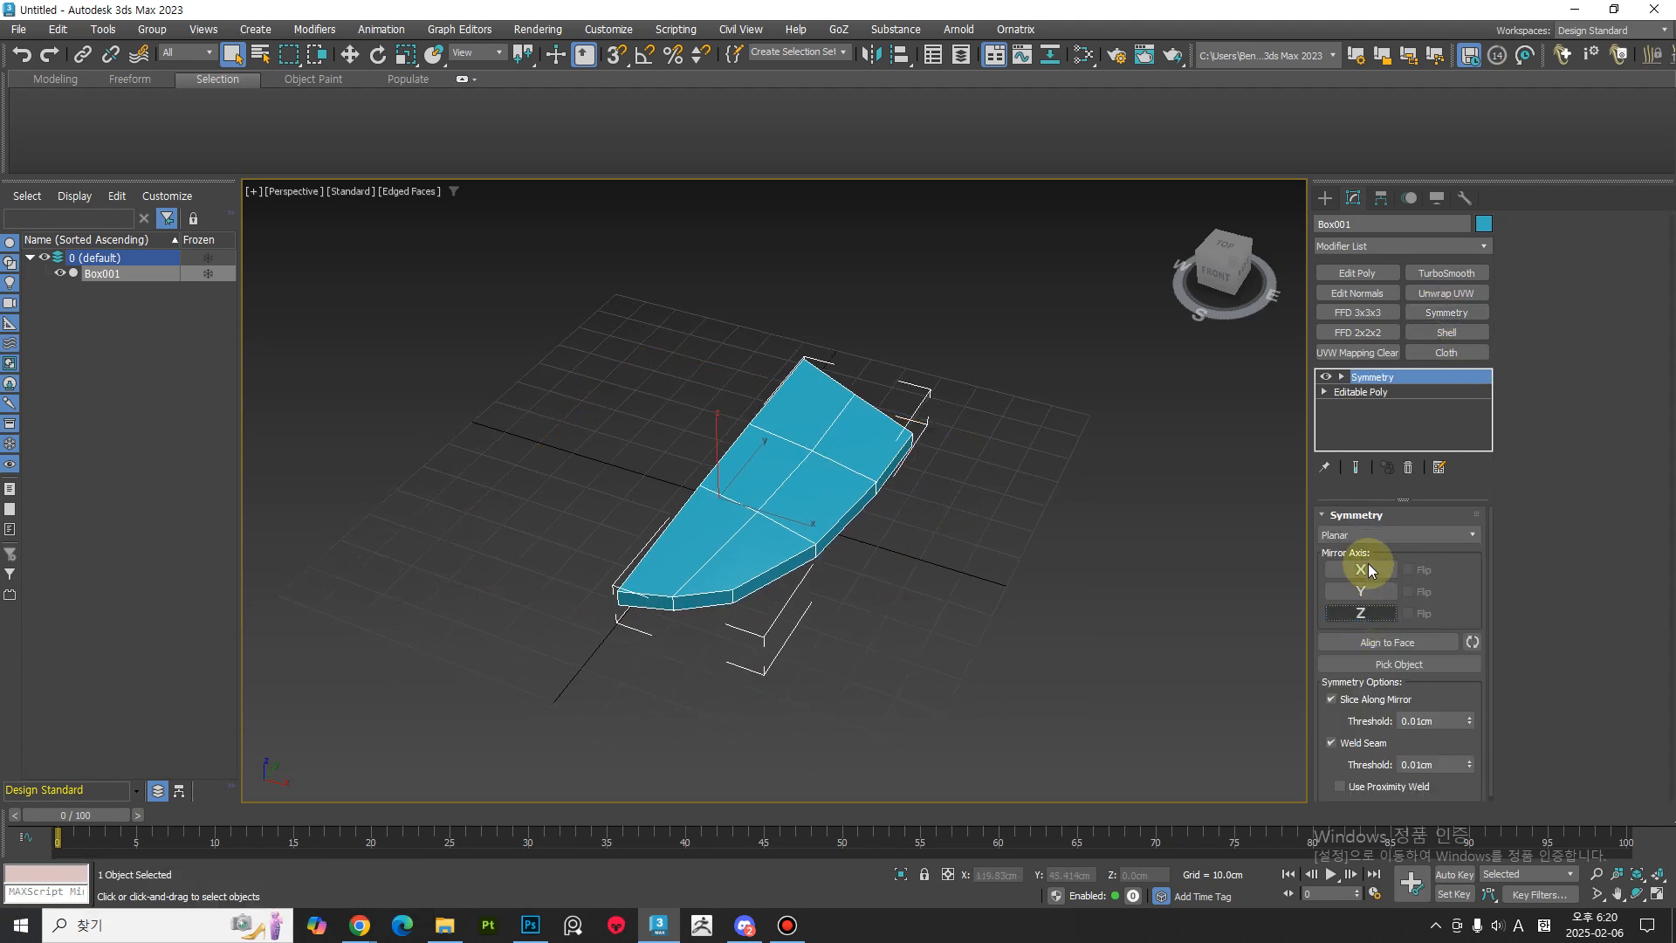
left_click(1341, 568)
mouse_move(868, 587)
middle_mouse_down("alt")
mouse_move(905, 663)
mouse_move(745, 636)
mouse_move(730, 607)
middle_mouse_up("alt")
middle_click_drag(730, 607, 741, 616)
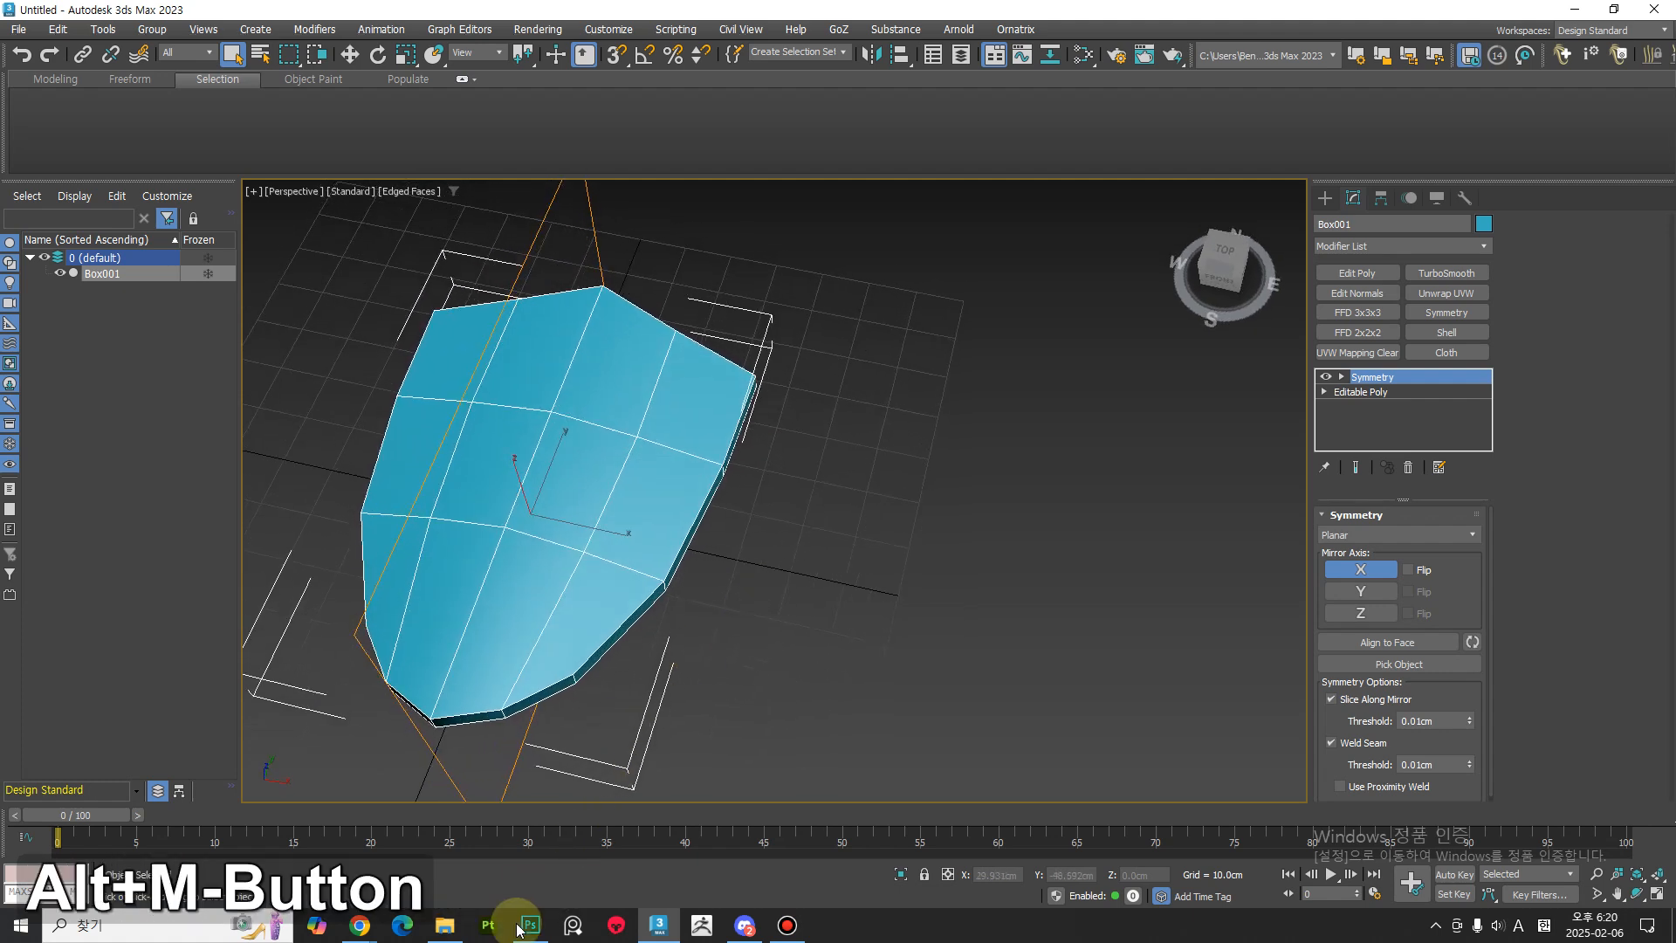
Switch to Photoshop, open 250206_ShieldUV.png from the 250206_Shield folder, and minimise the untitled sketch document.
left_click(528, 926)
left_click_drag(131, 70, 195, 124)
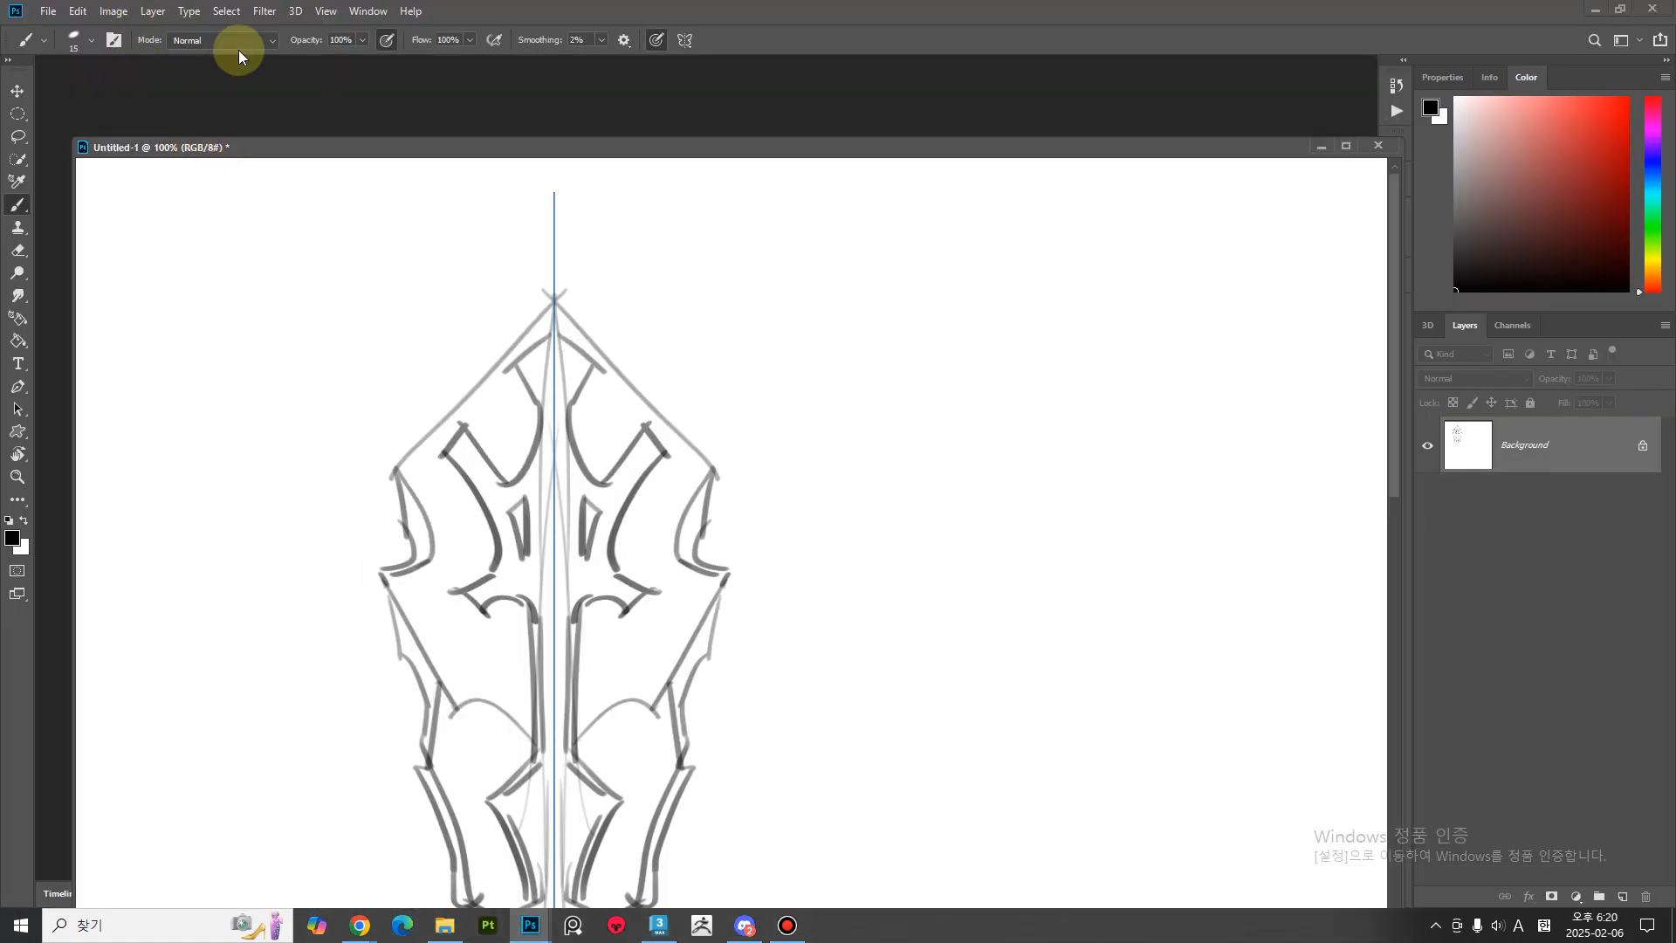
key("ctrl+o")
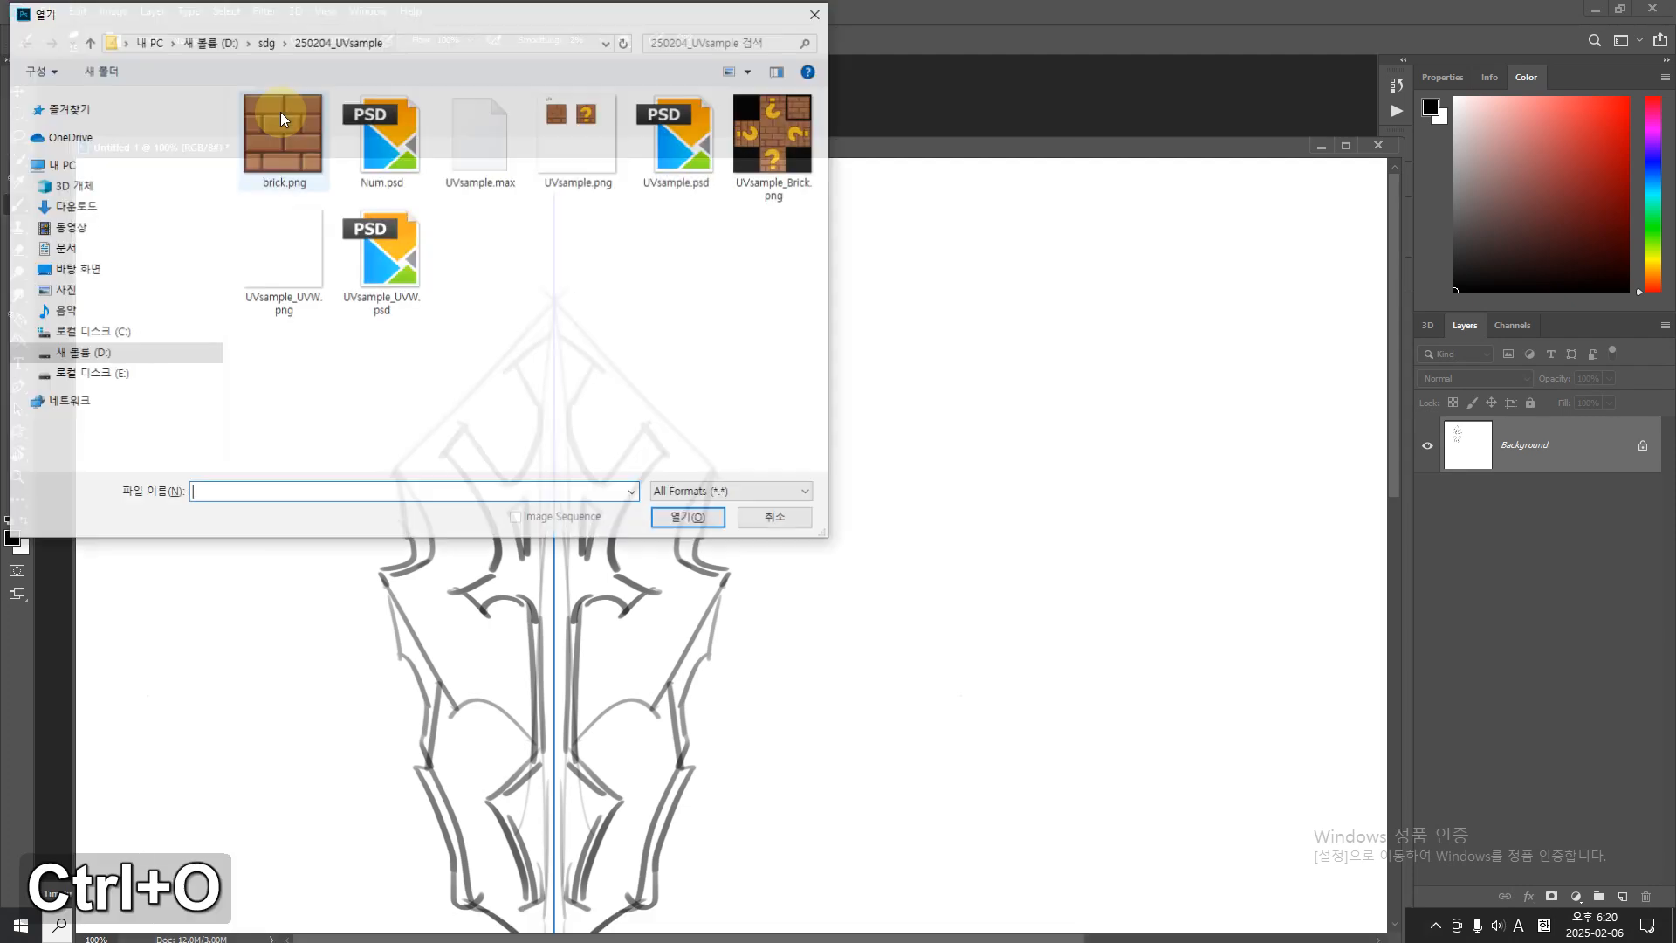
left_click(264, 41)
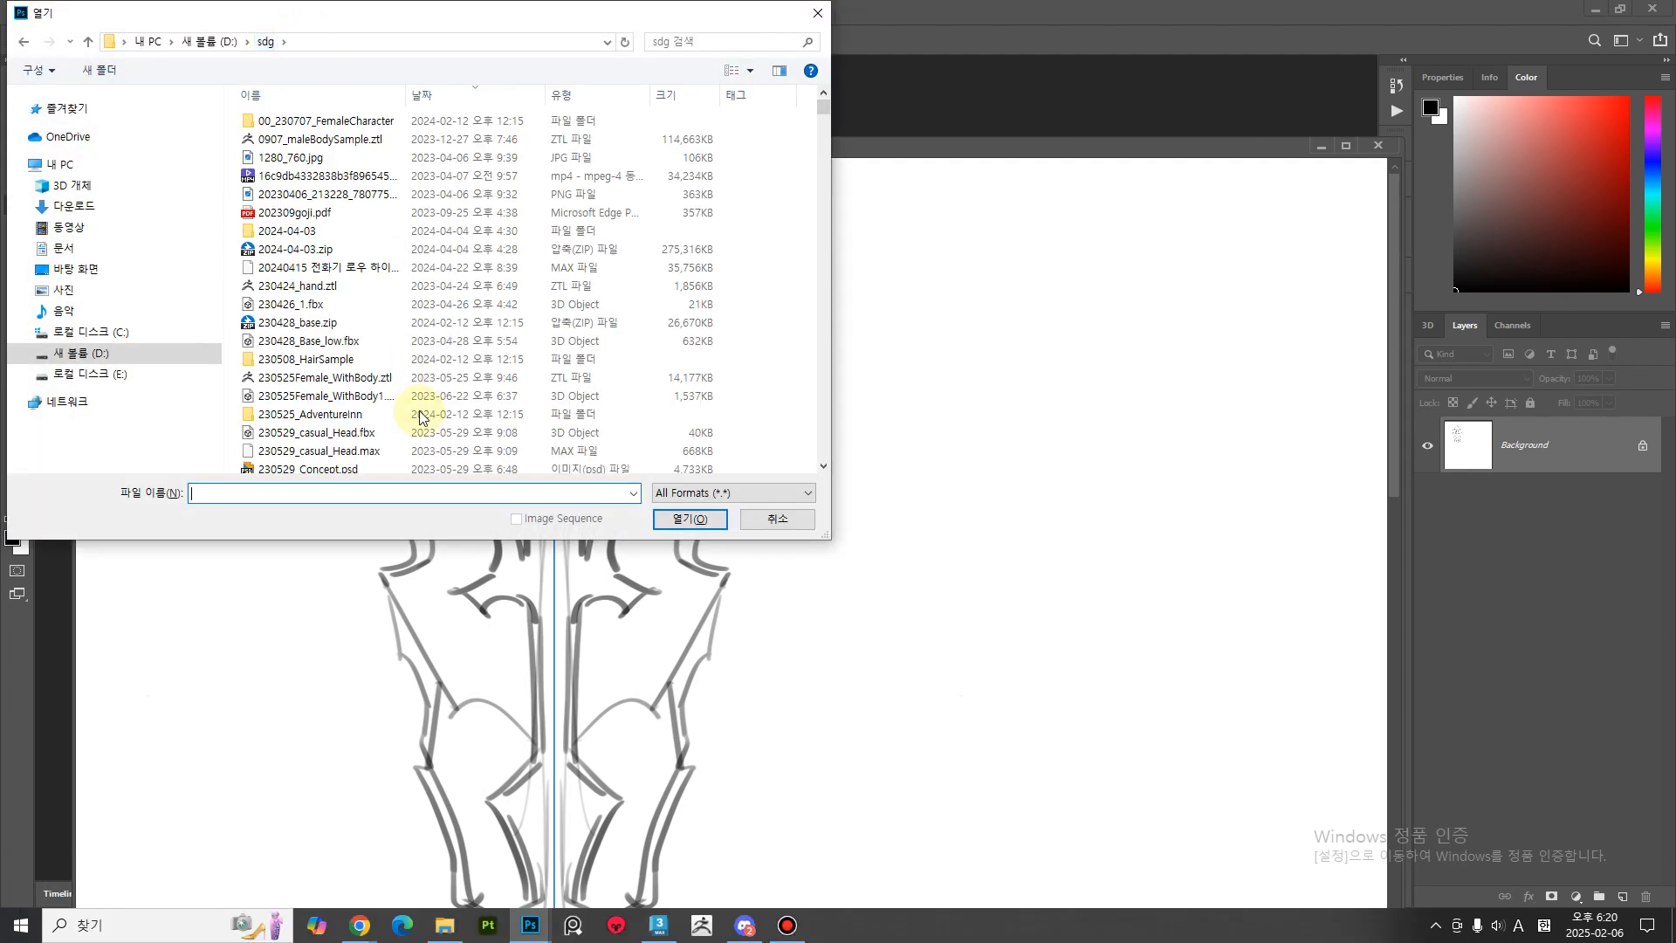
scroll(437, 376, "up", 10)
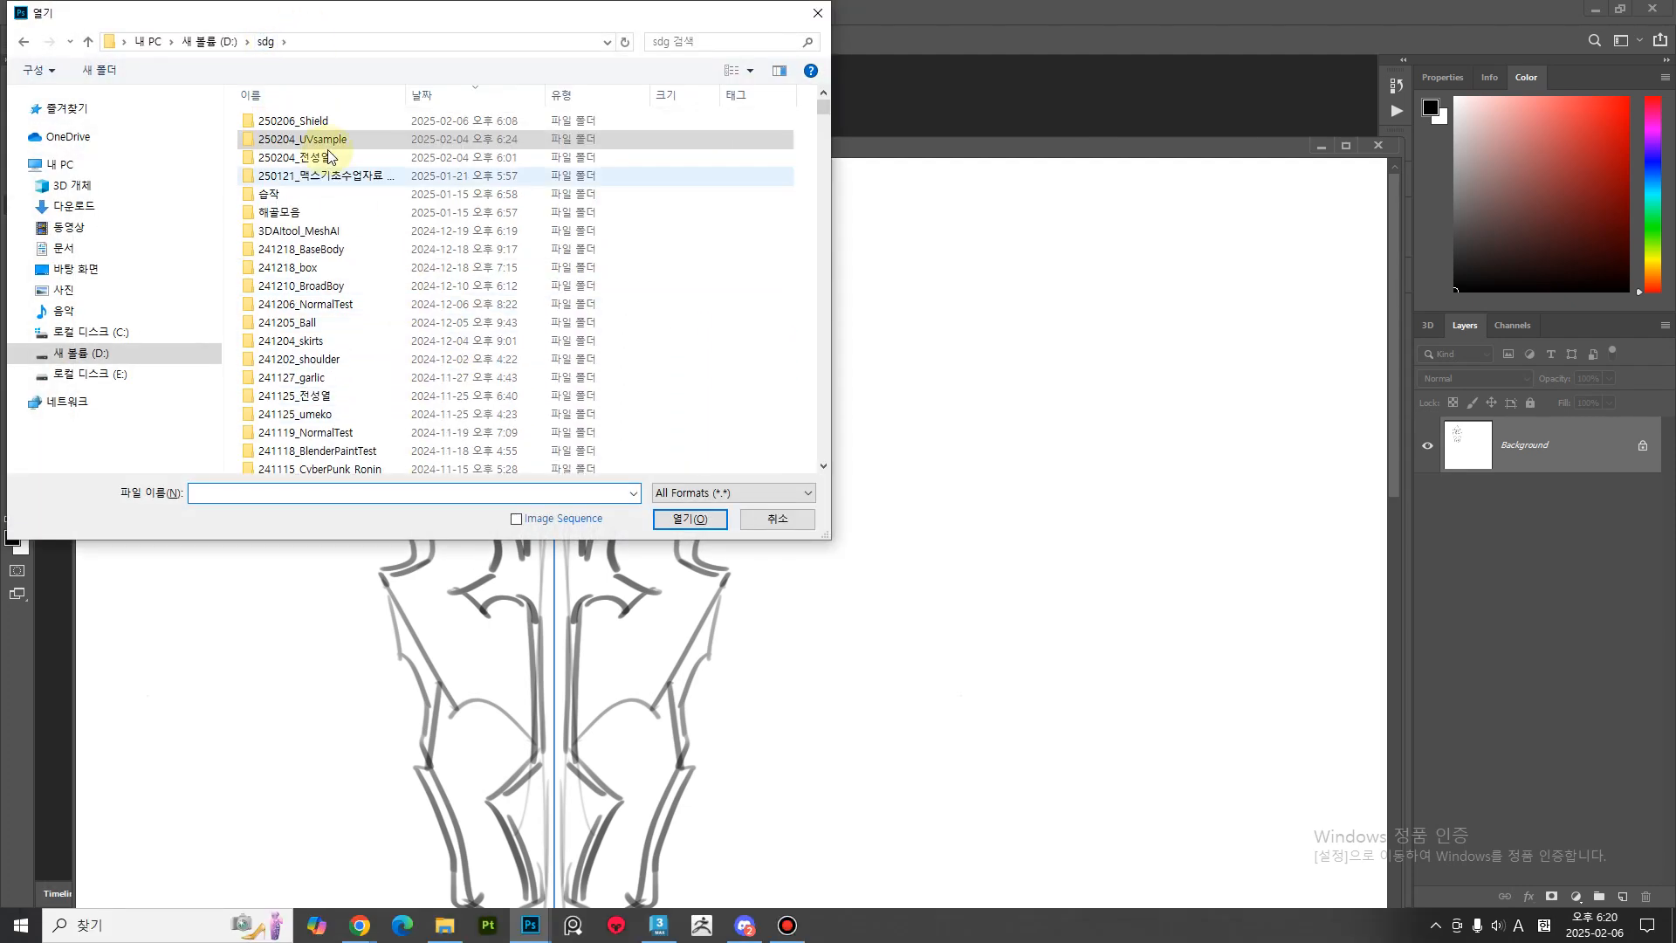
double_click(331, 122)
left_click(290, 166)
left_click(703, 527)
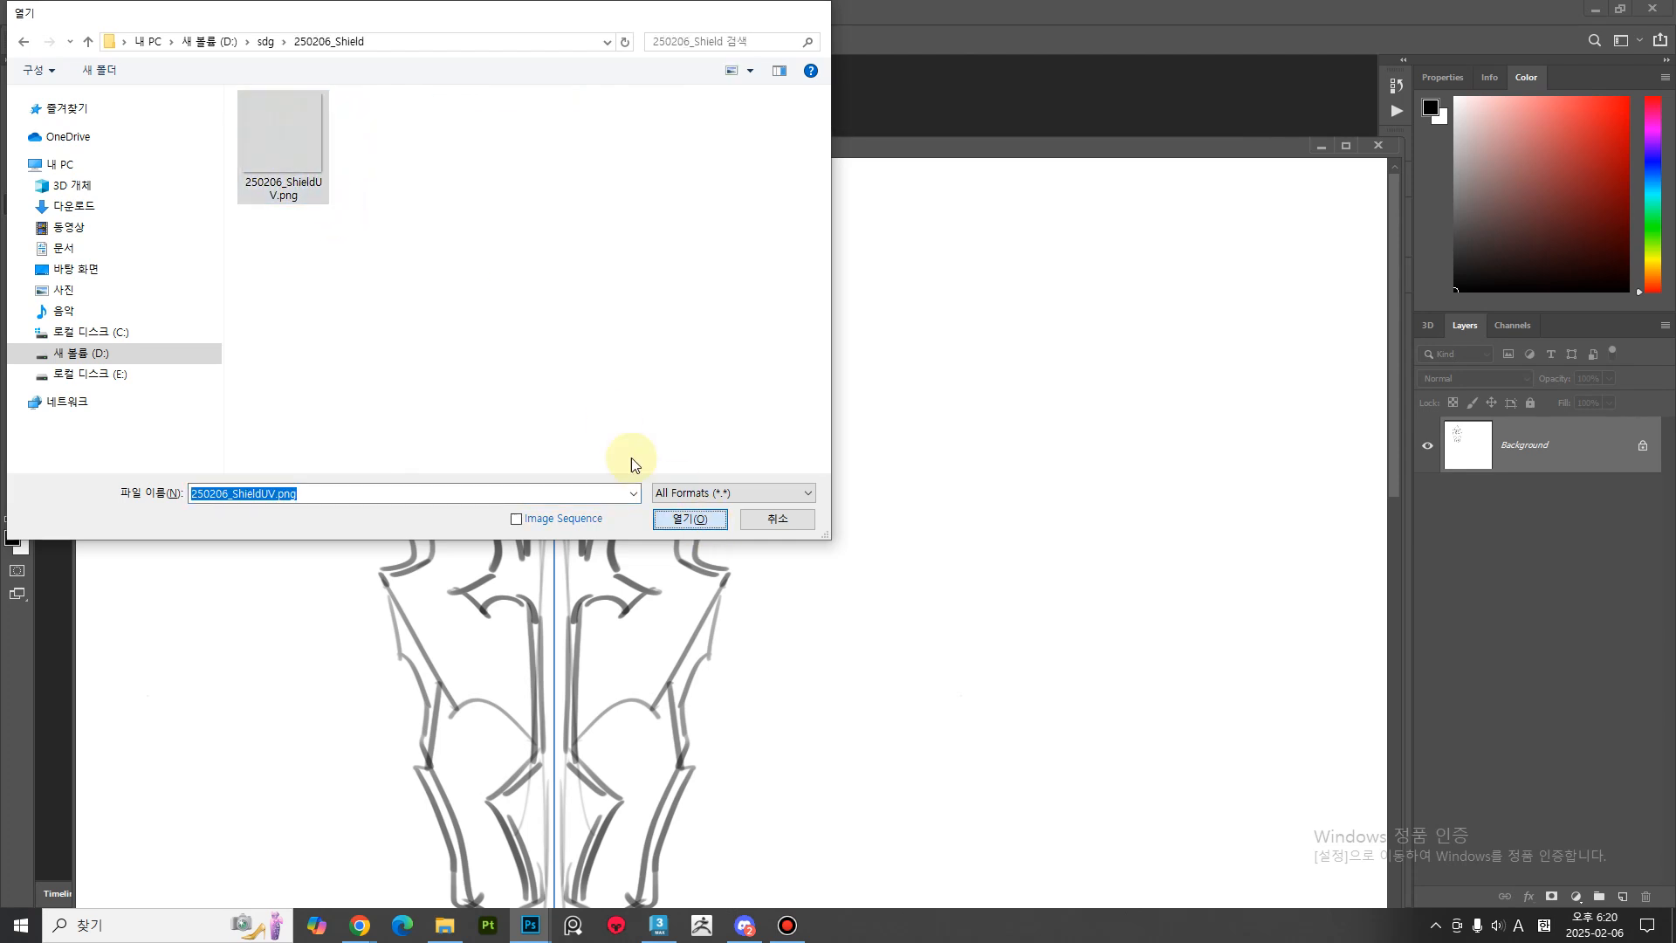
left_click(1319, 147)
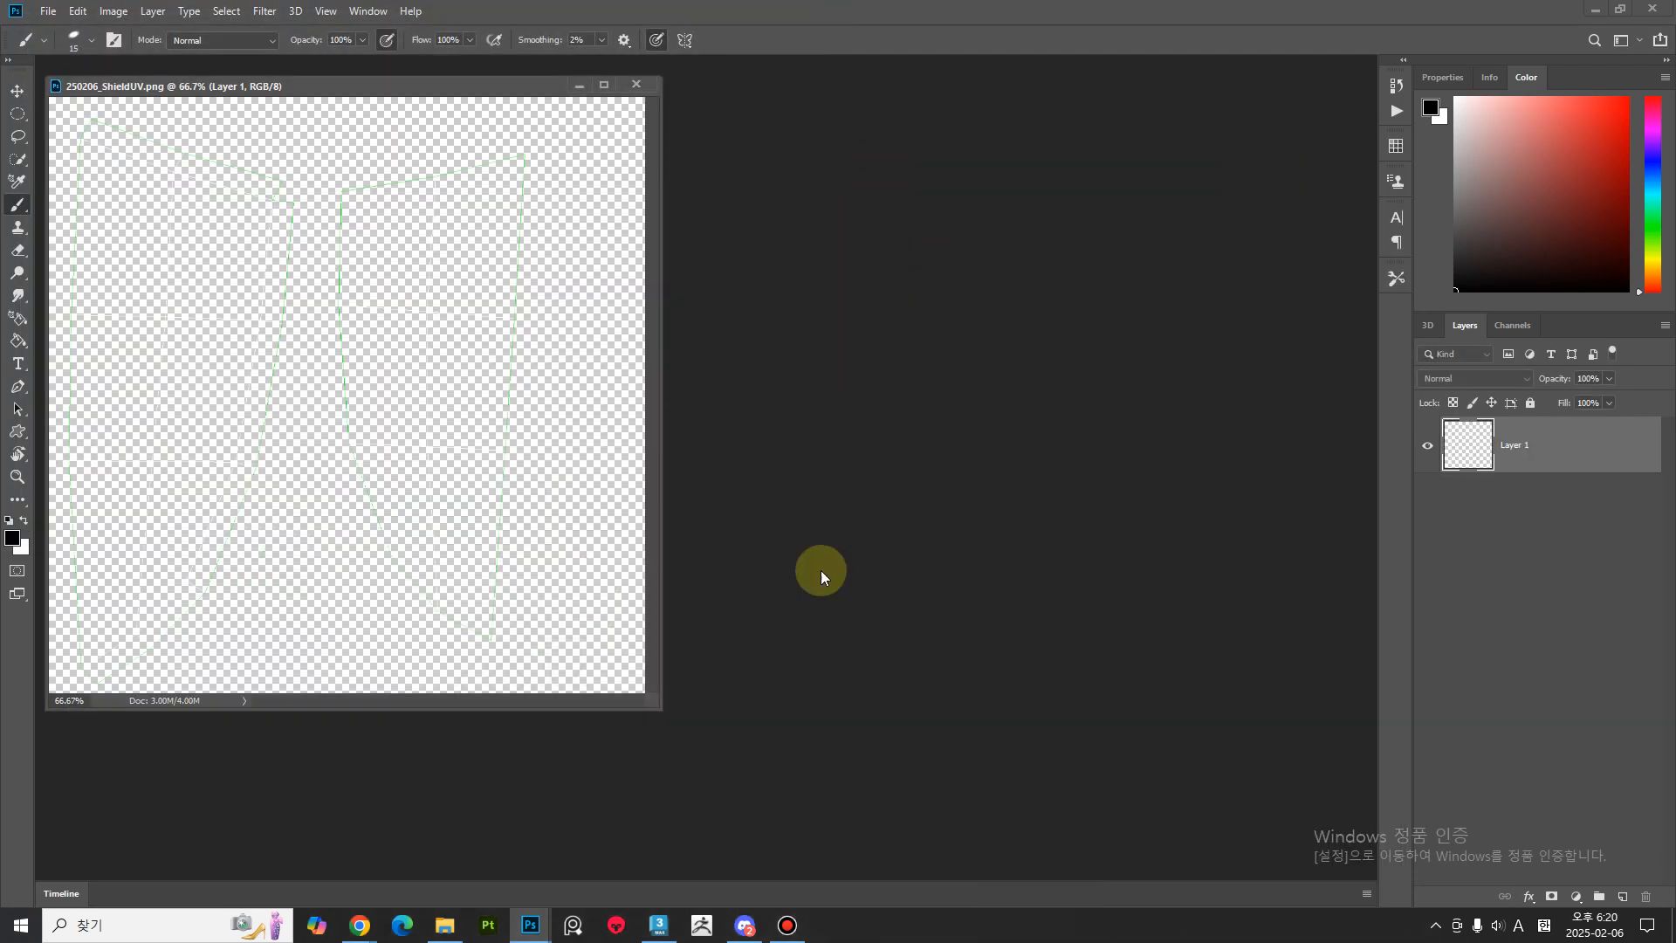
Add a new layer beneath the UV template layer and fill it with the white background colour.
left_click(1621, 897)
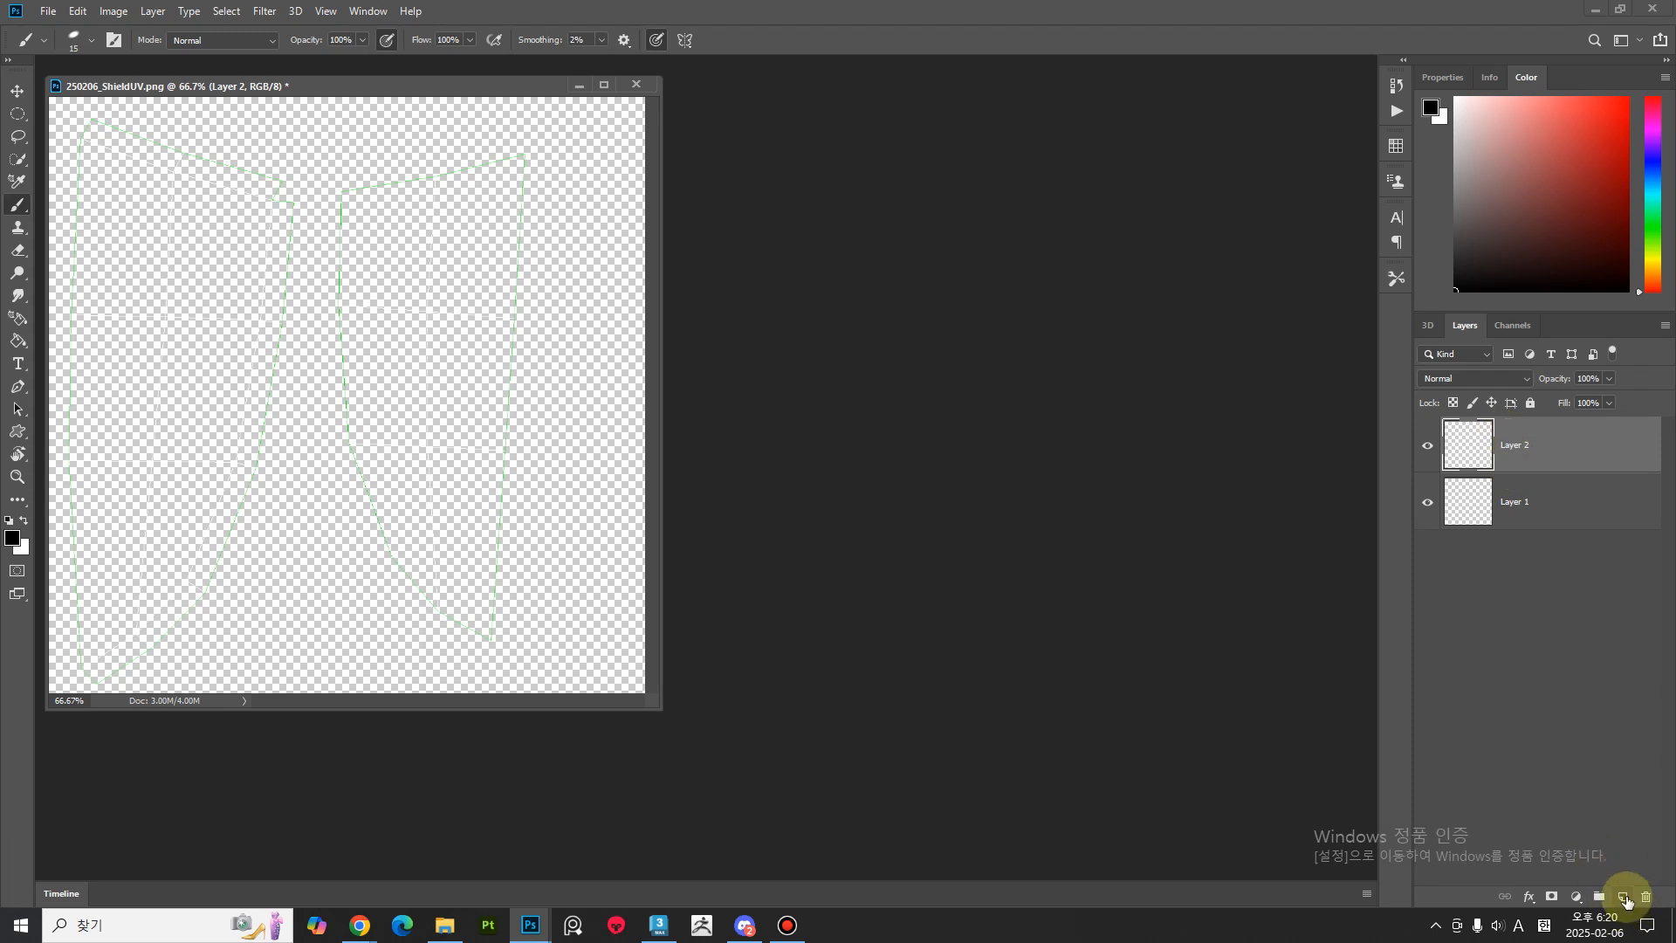
left_click(1524, 436)
left_click_drag(1535, 448, 1549, 587)
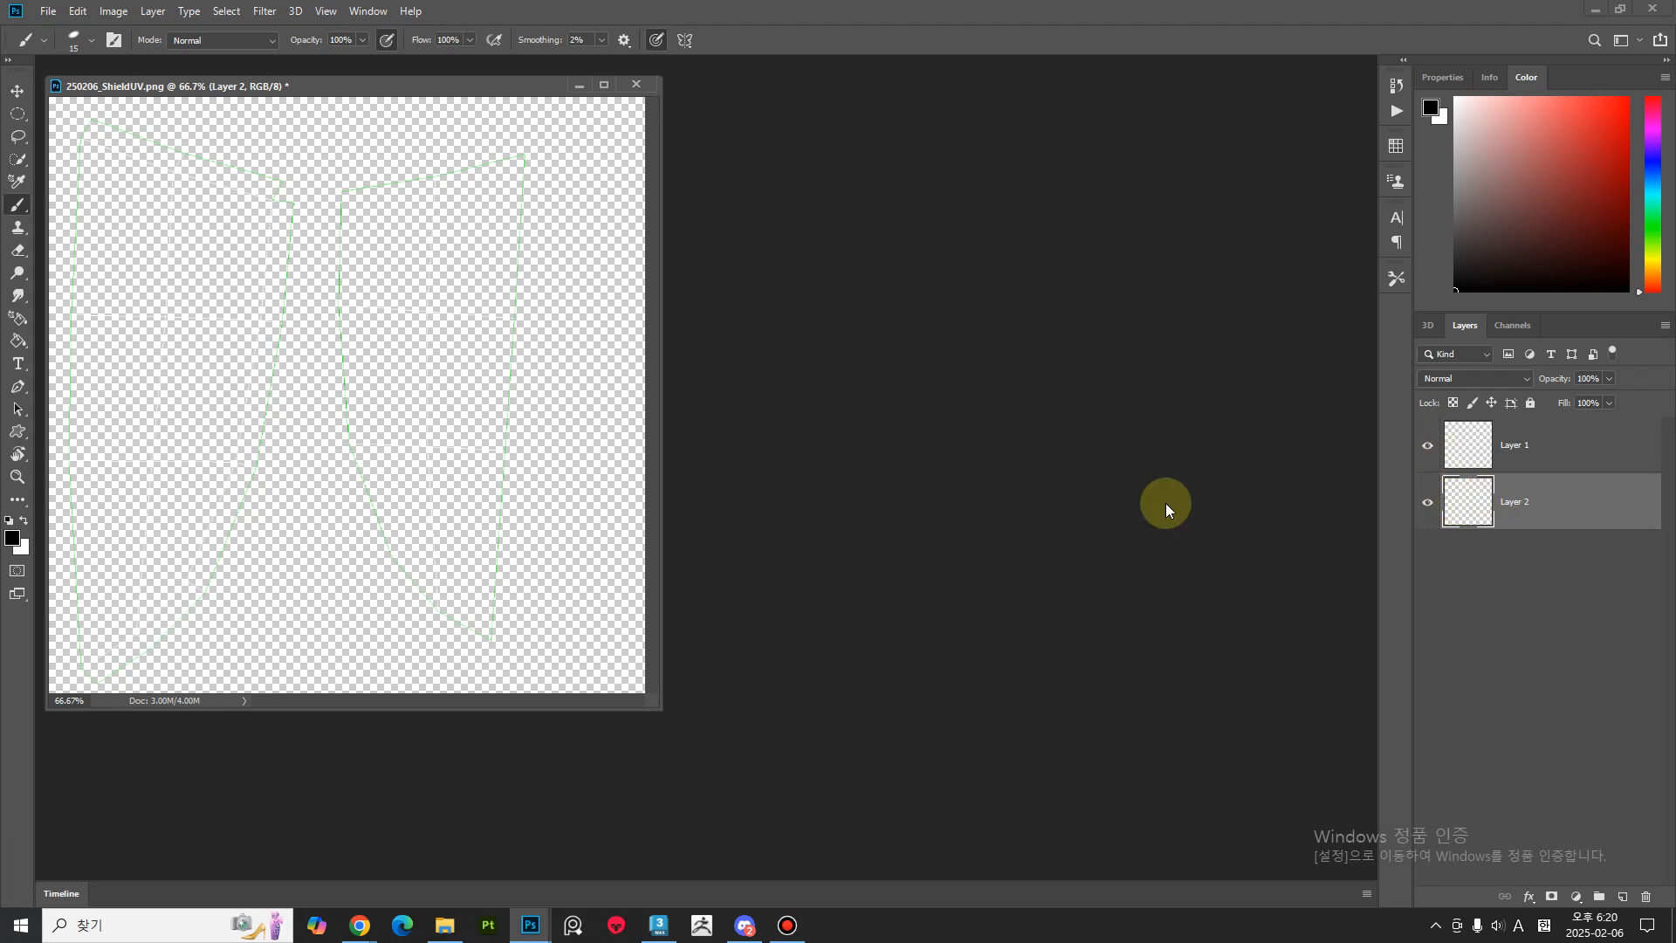
key("ctrl+Delete")
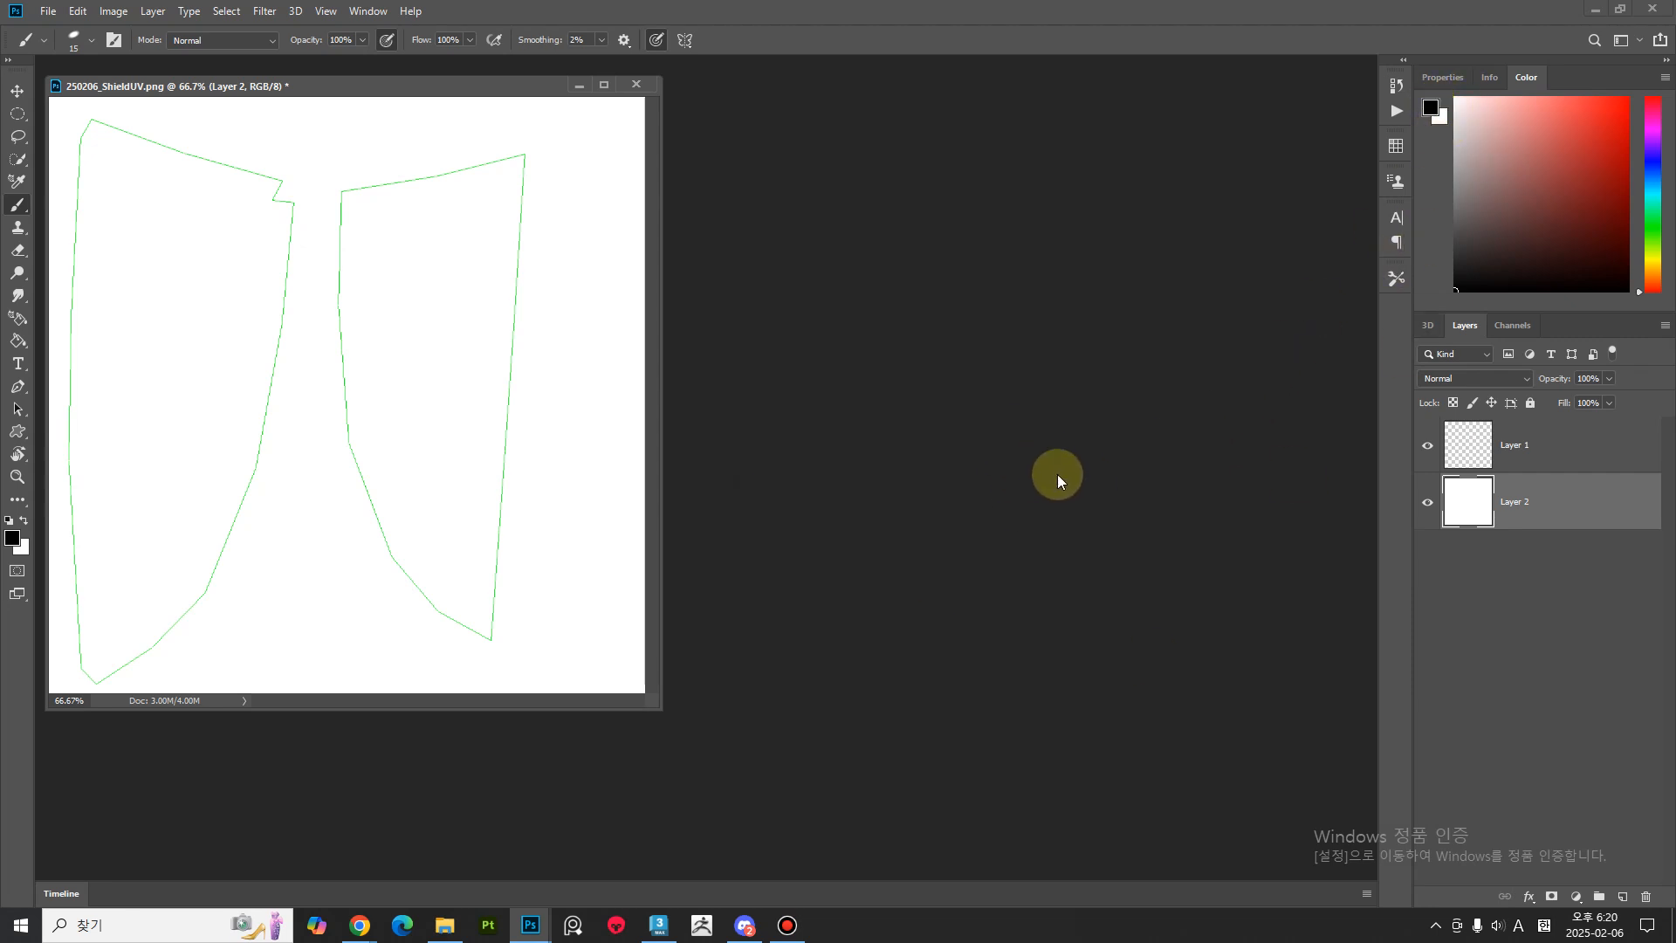
Enlarge the document window and set the blend mode of the UV template layer, Layer 1, to Difference.
left_click_drag(661, 711, 793, 807)
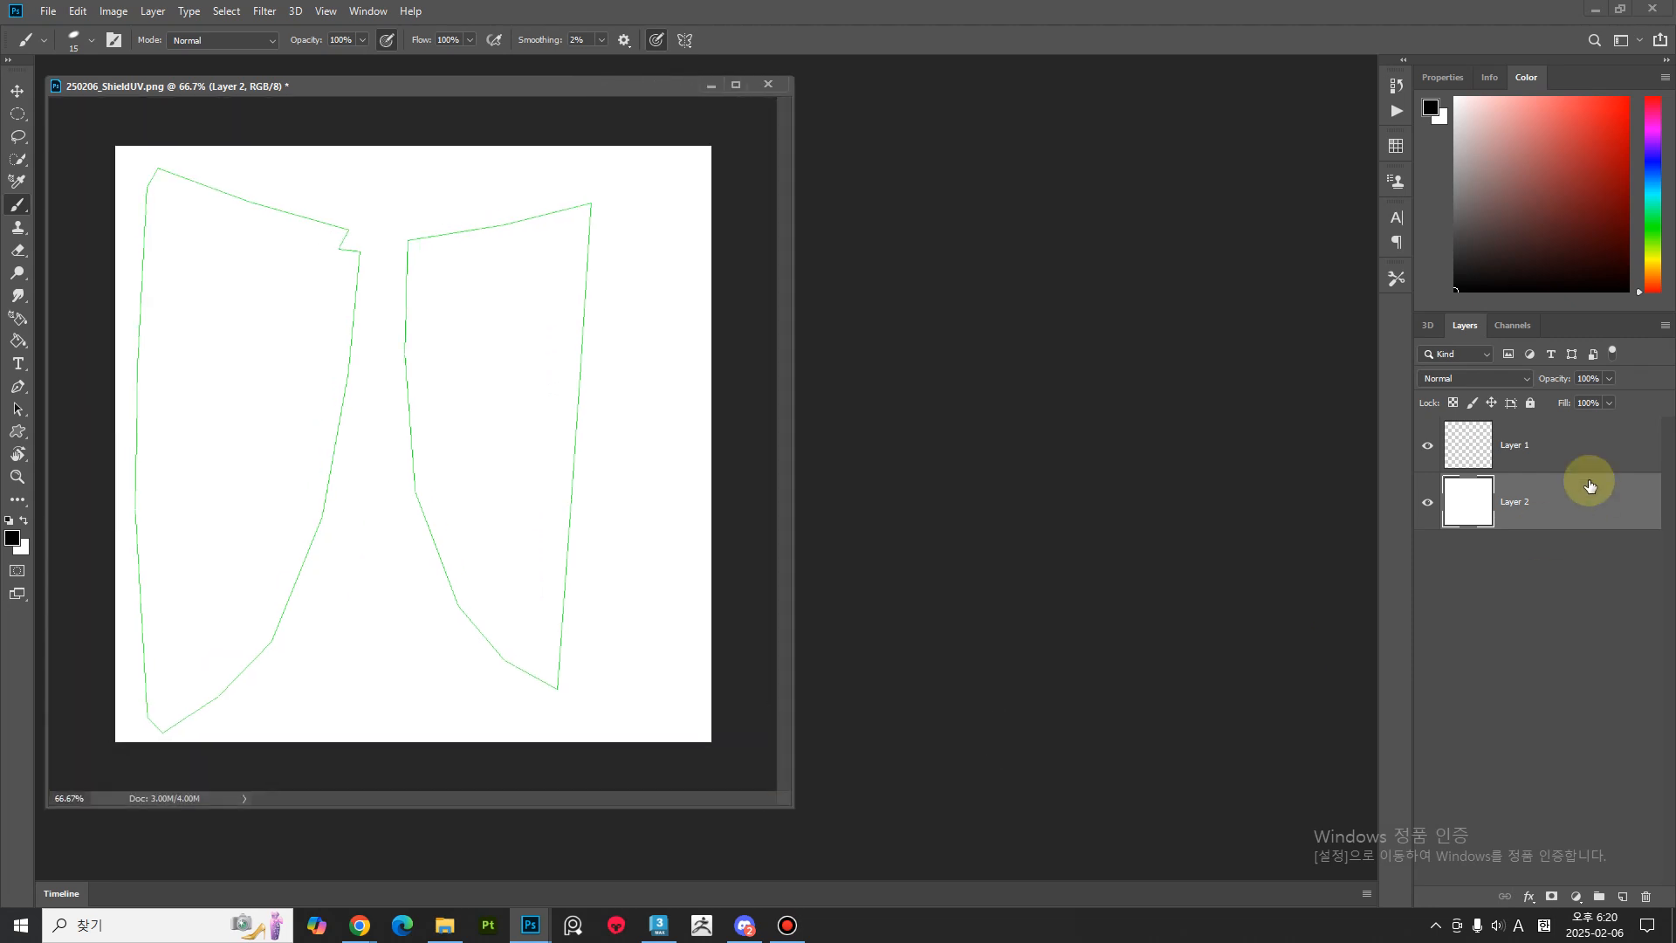
left_click(1558, 447)
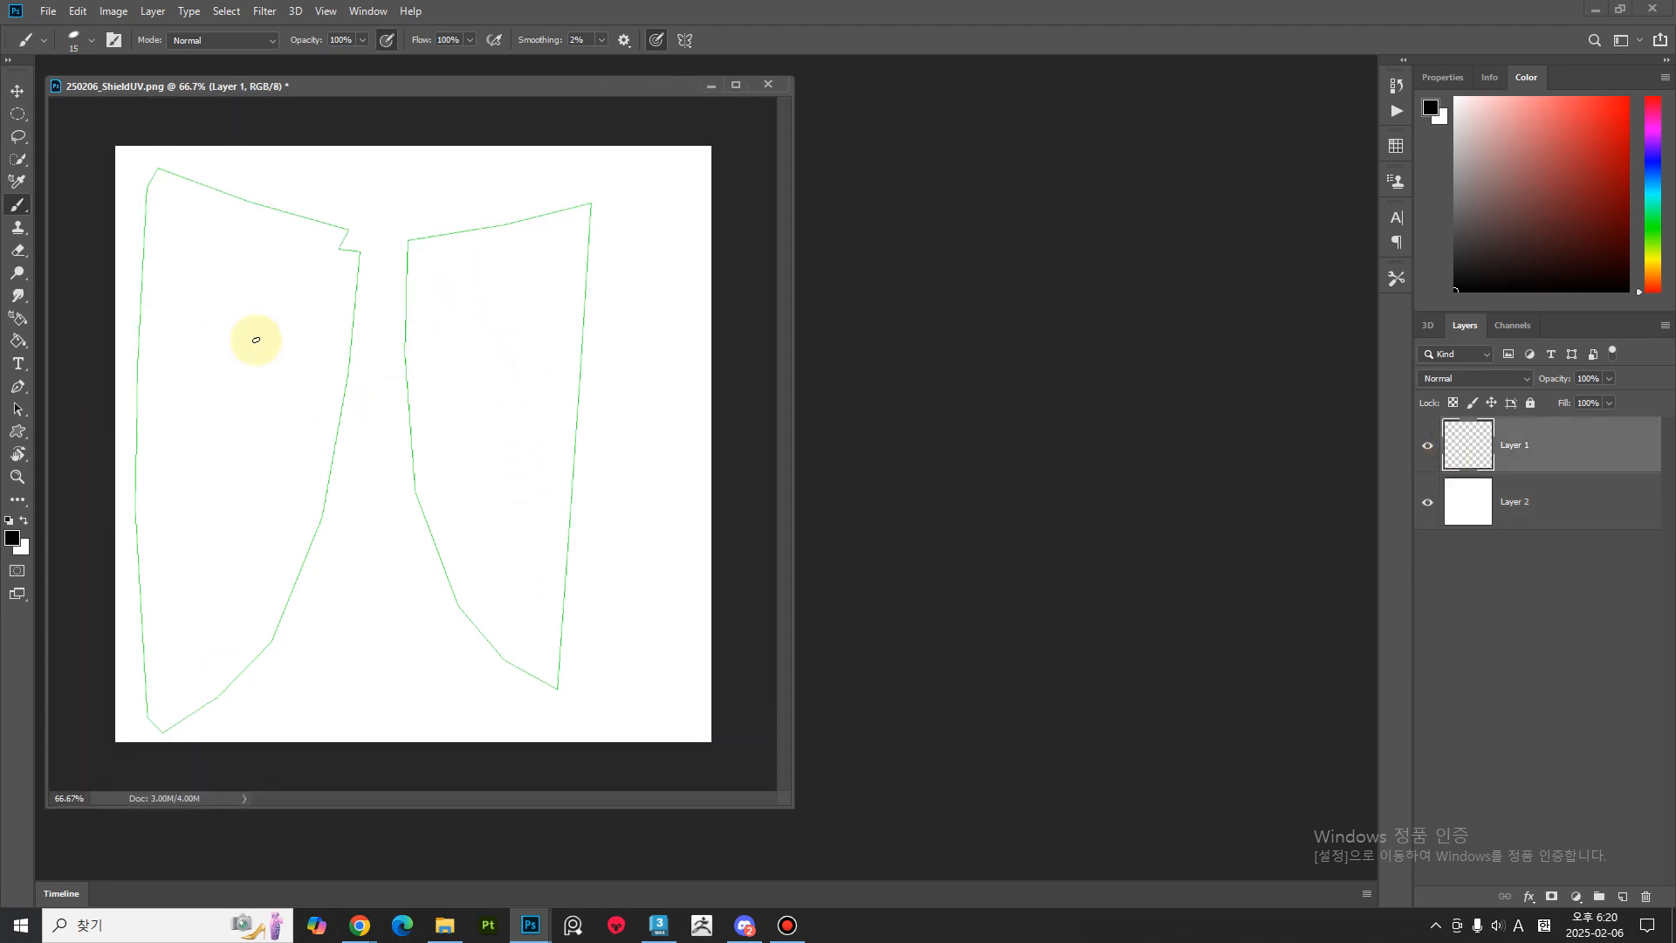
left_click(1493, 378)
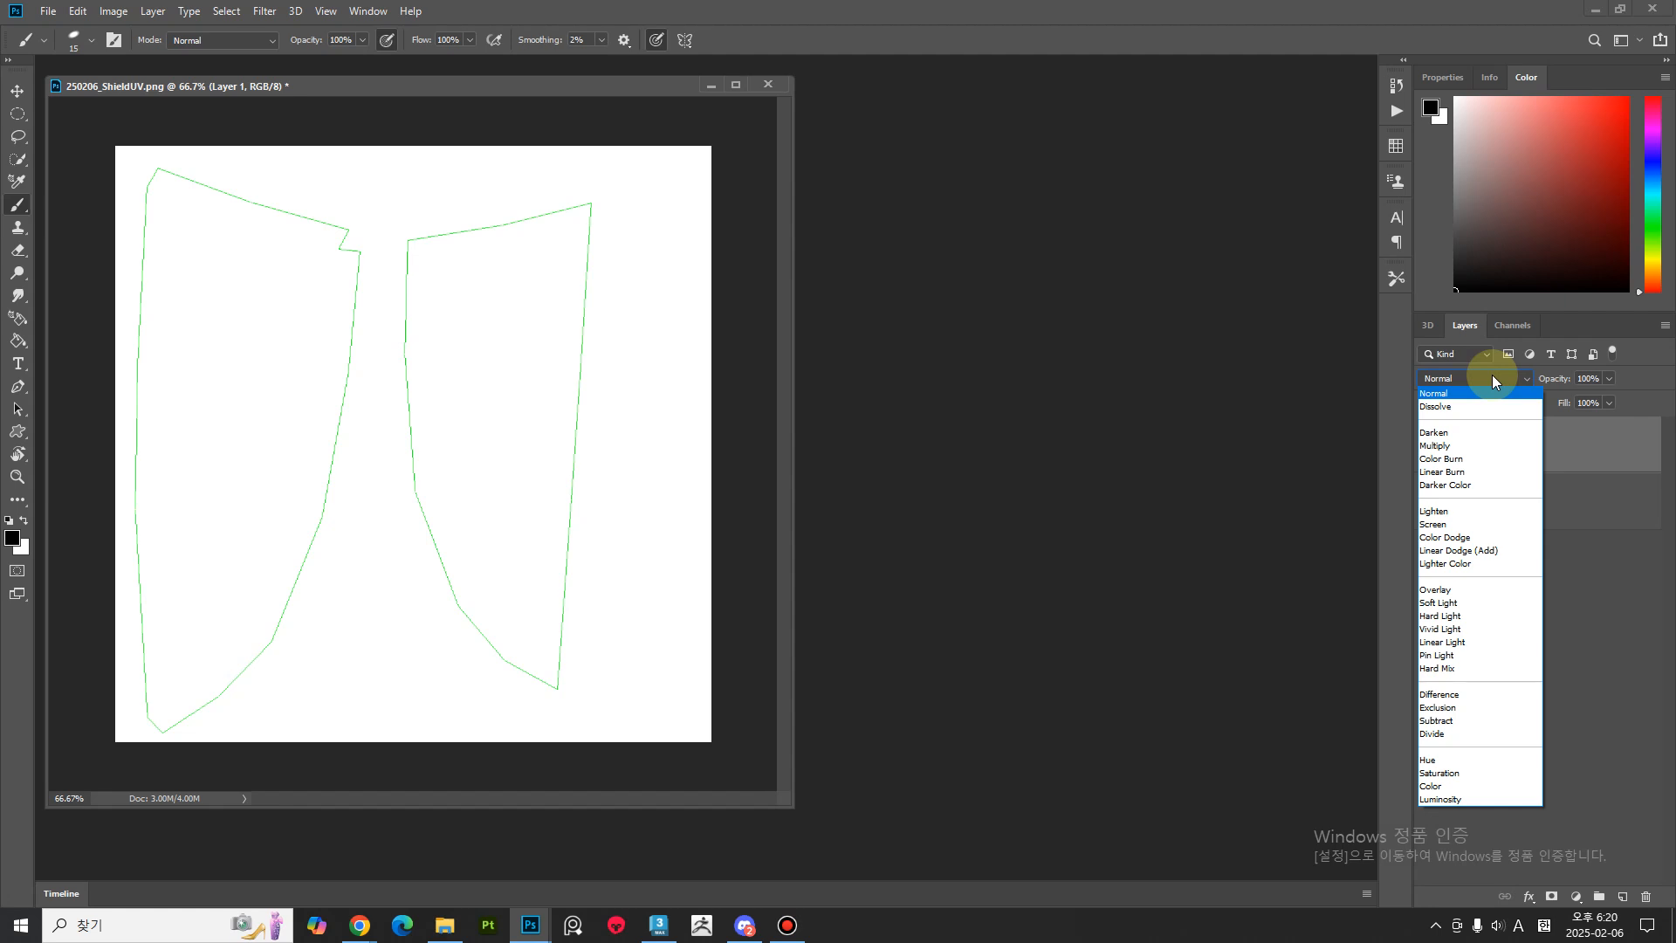
left_click(1451, 696)
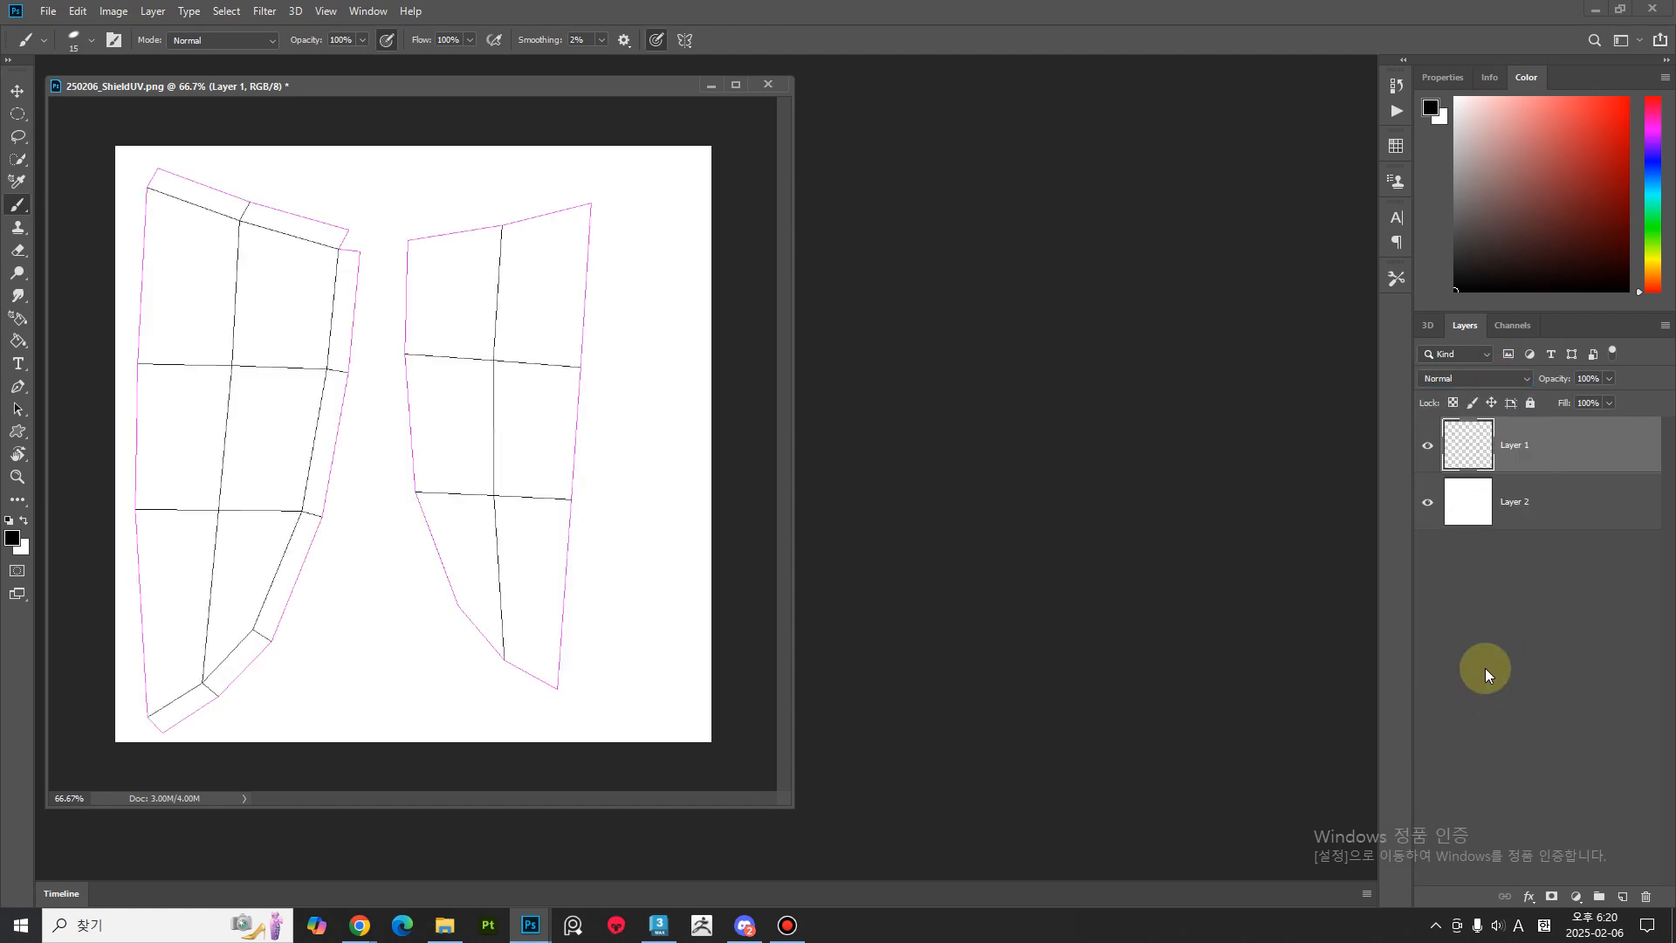
Add a new layer between the white fill layer and the UV template, and lasso a straight-edged selection around the larger UV island.
left_click(1558, 506)
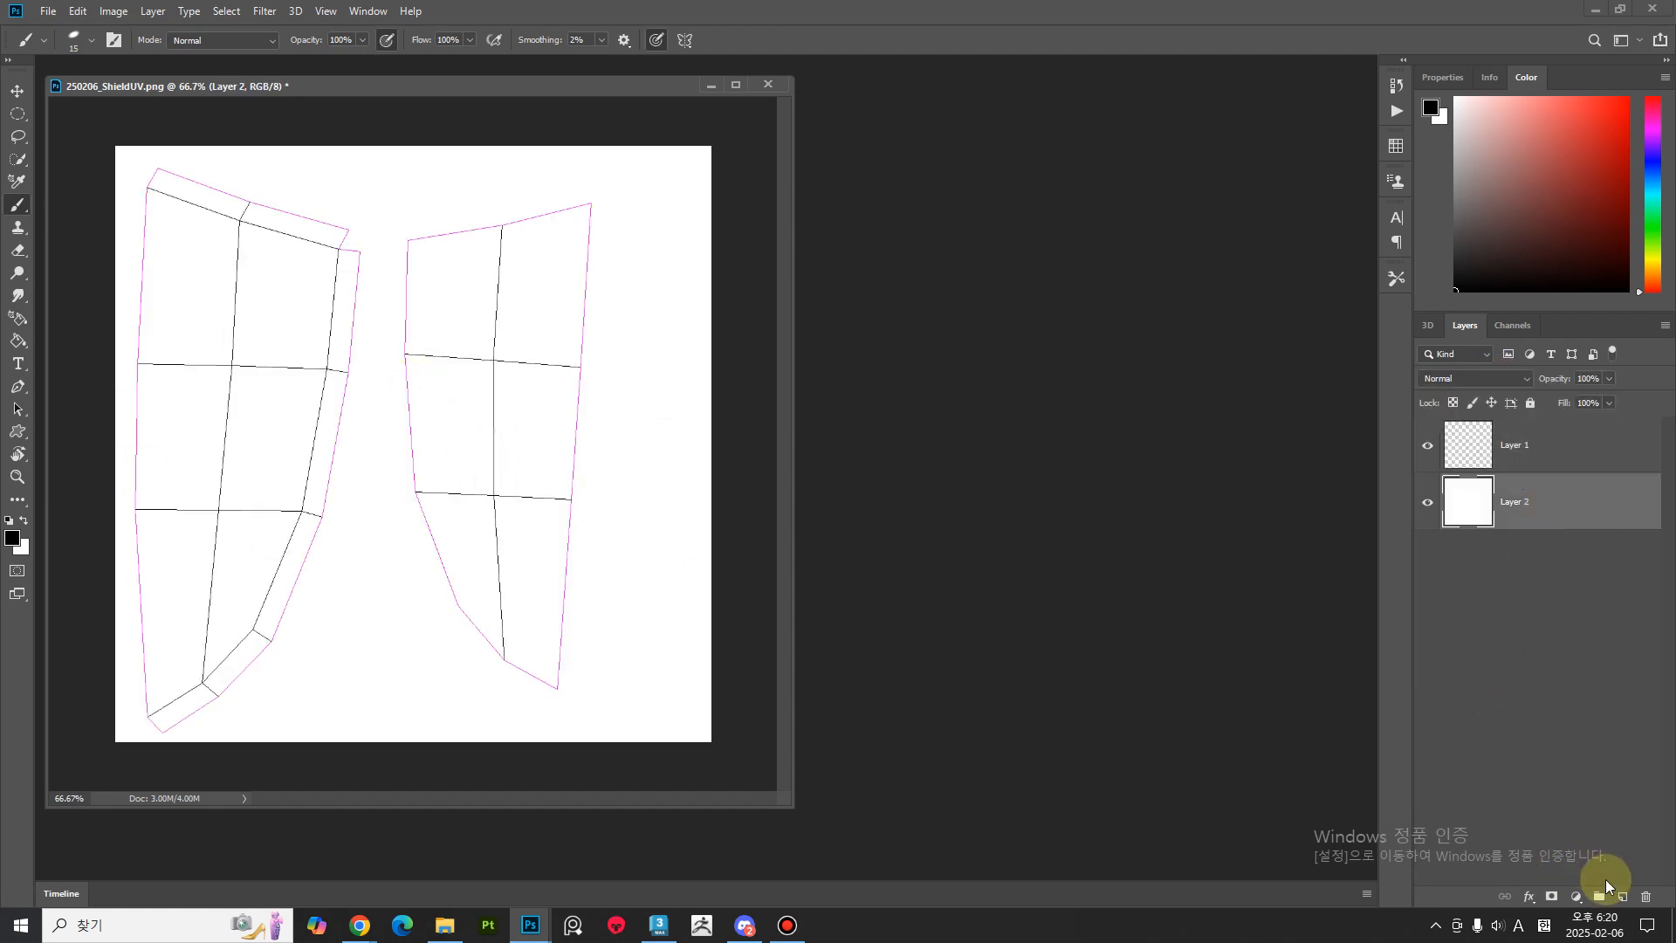
left_click(1622, 896)
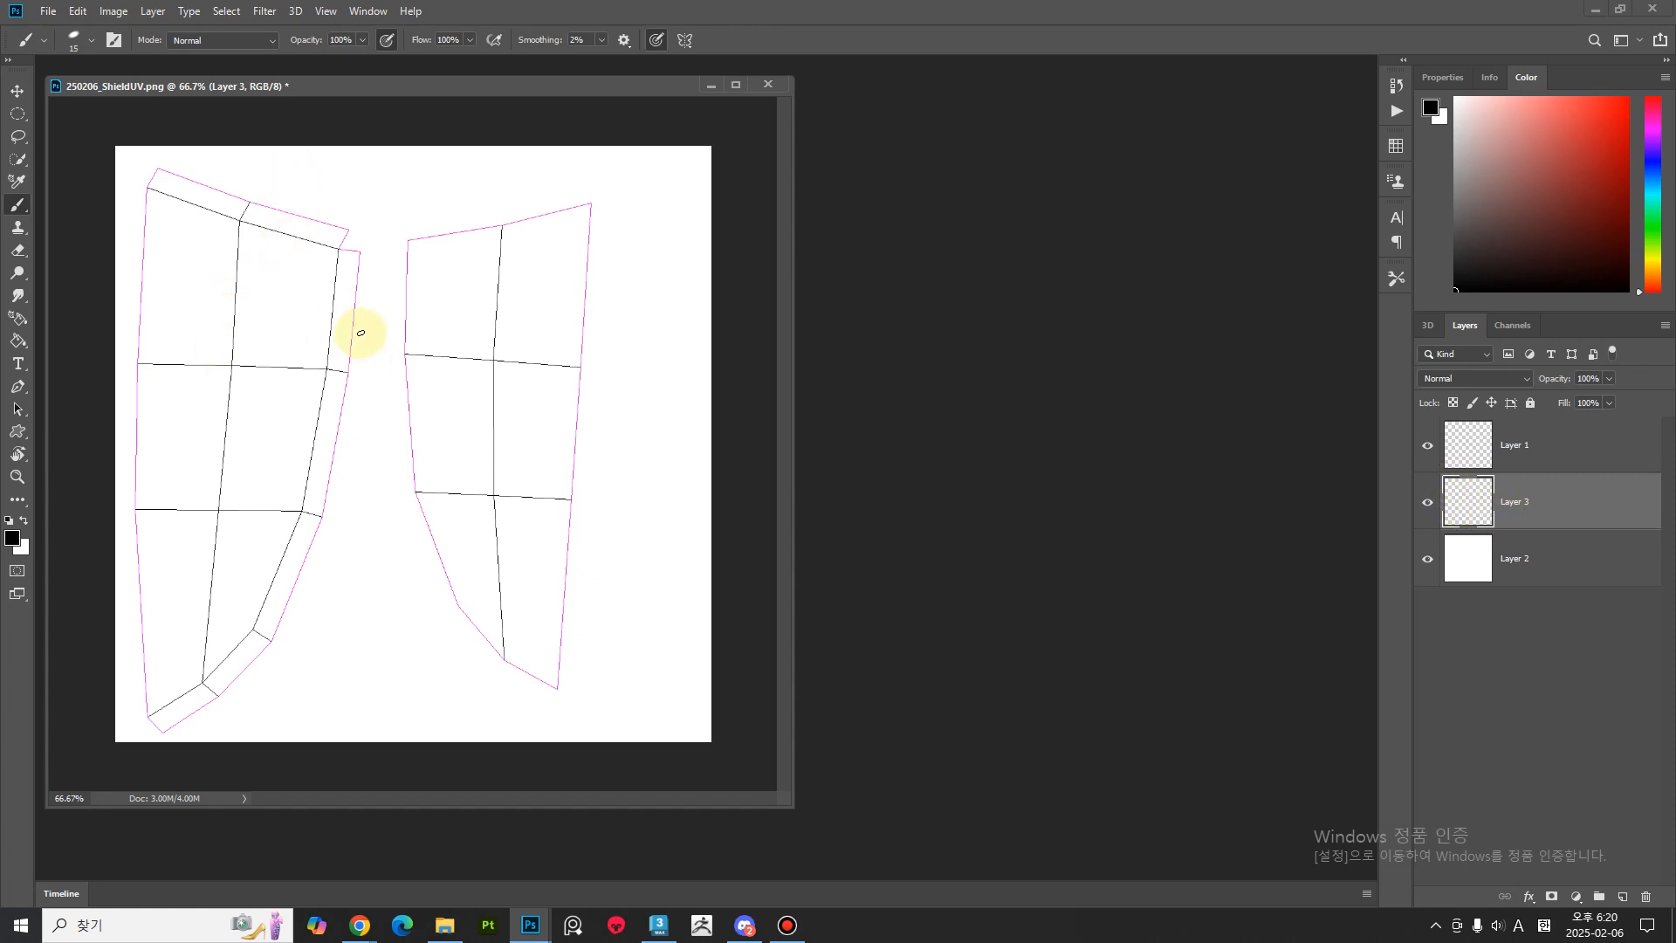
key("l")
left_click(435, 92)
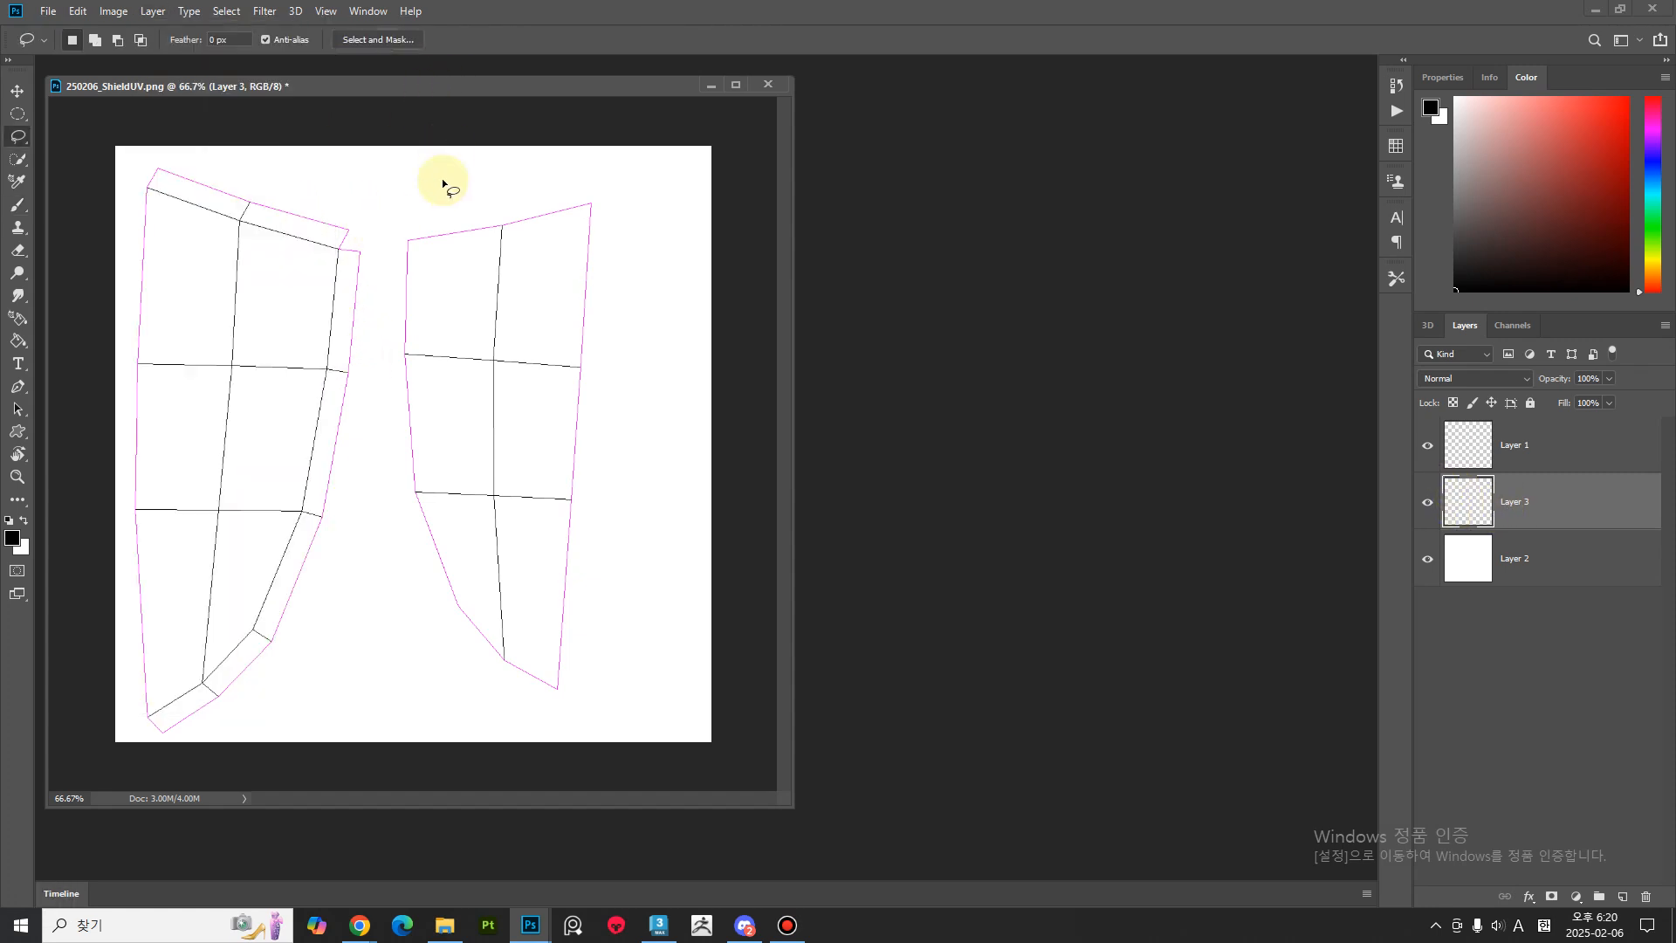
left_click(378, 229, "alt")
left_click(158, 153, "alt")
left_click(127, 187, "alt")
left_click(120, 505, "alt")
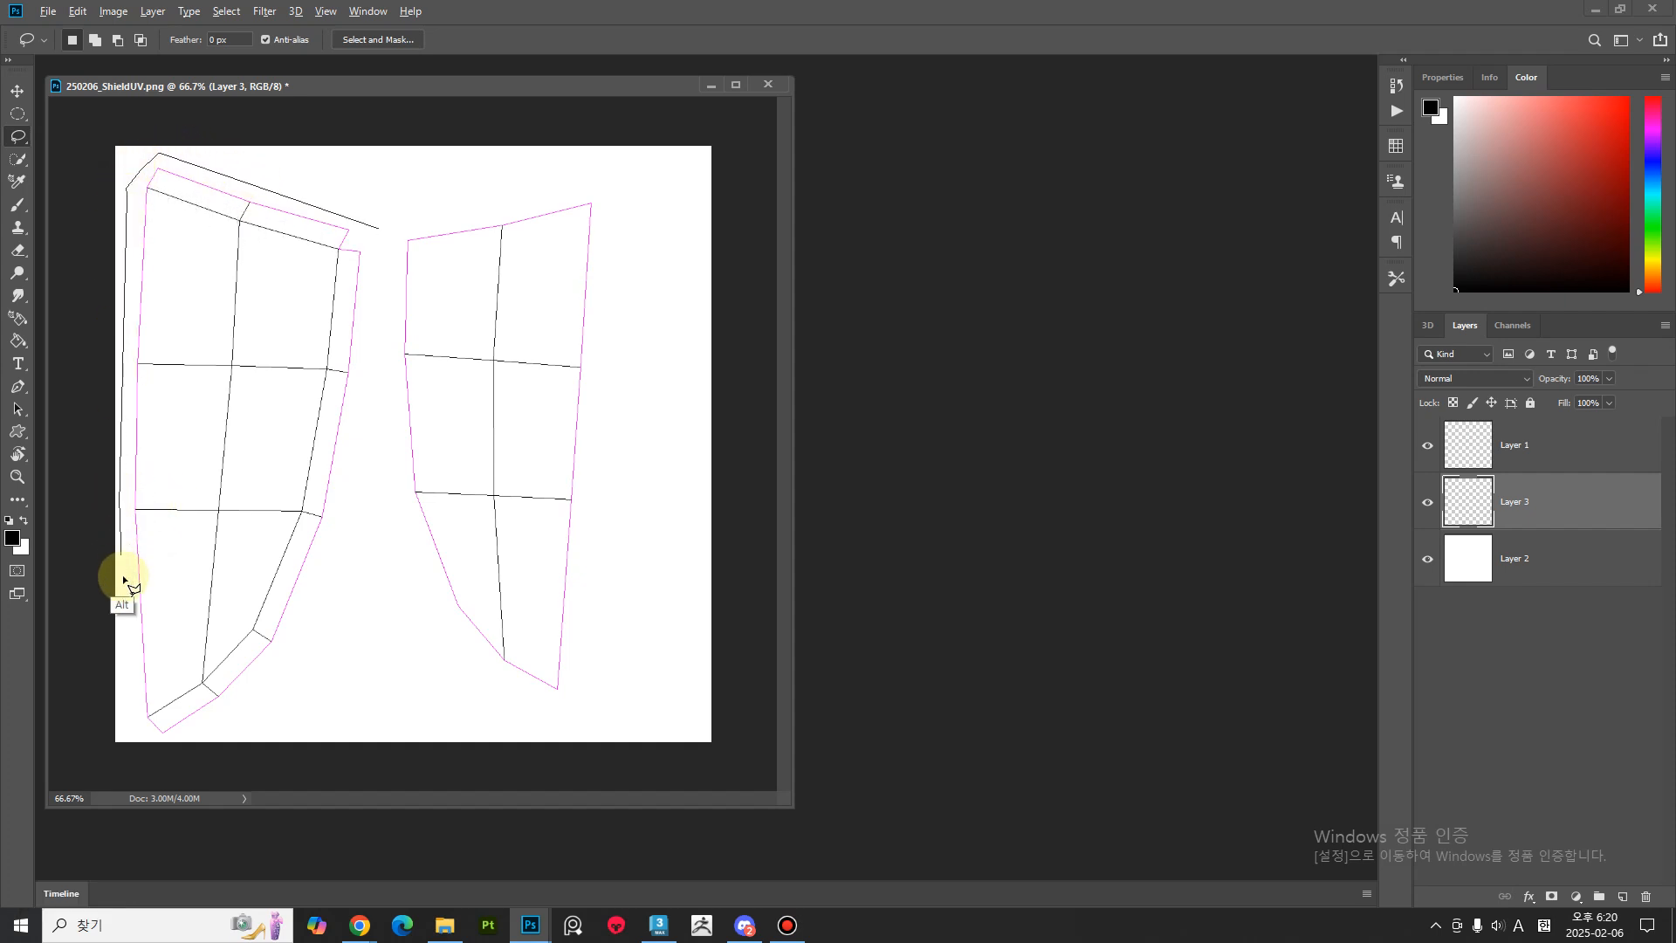
left_click(136, 724, "alt")
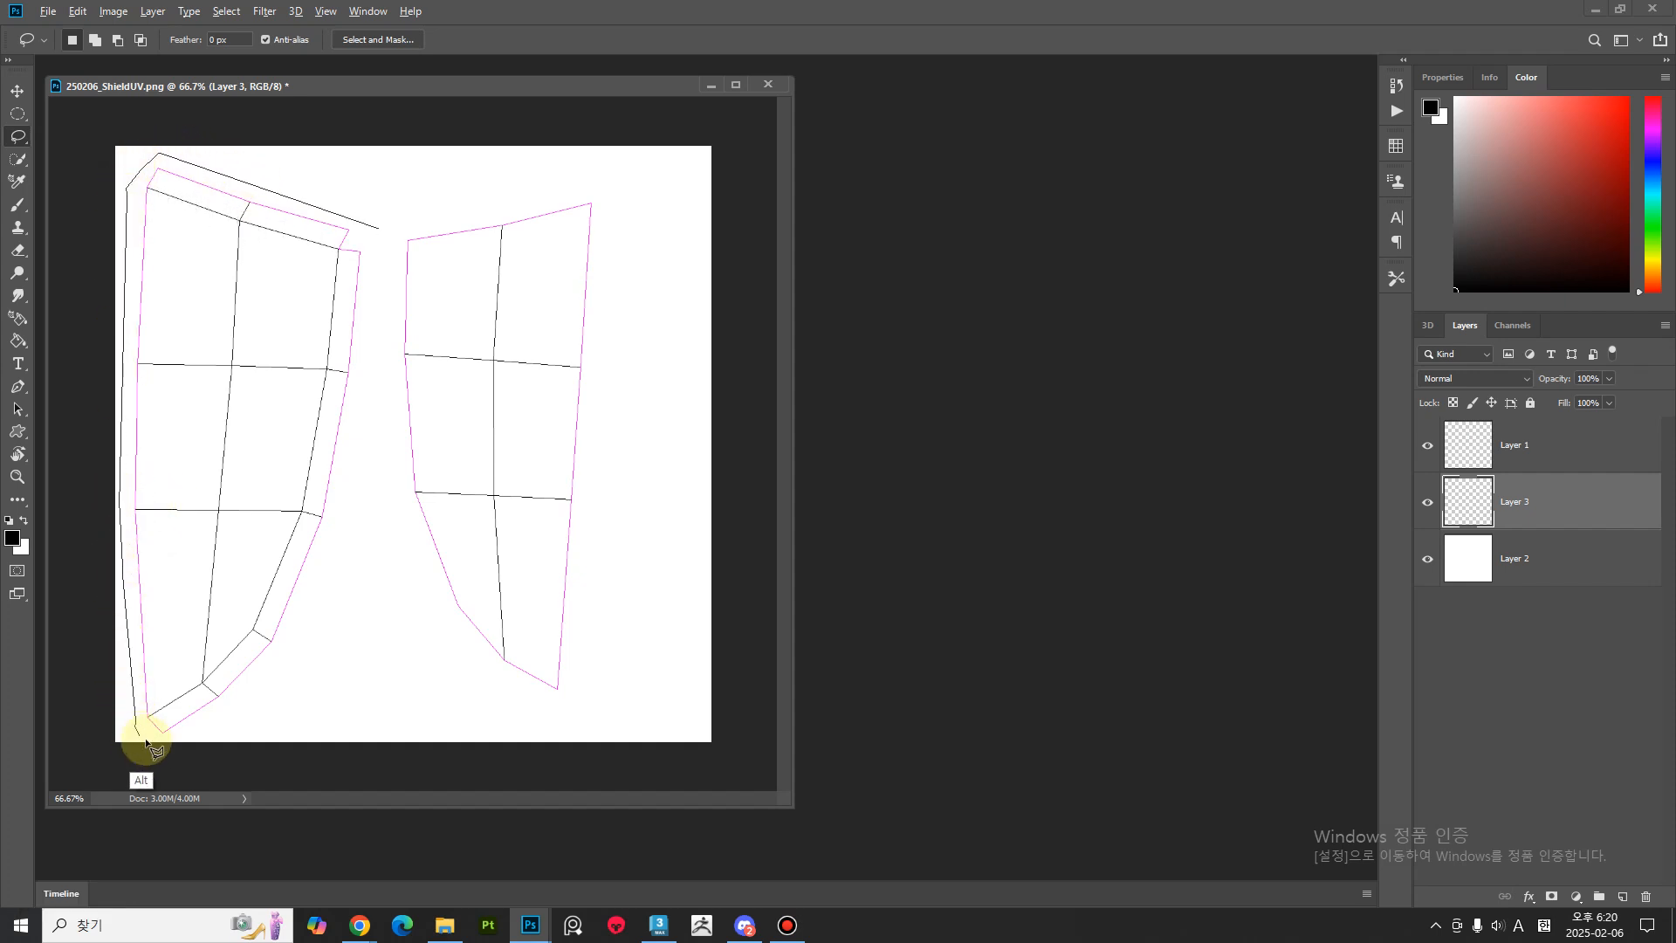
left_click(210, 731, "alt")
left_click(292, 659, "alt")
left_click(361, 445, "alt")
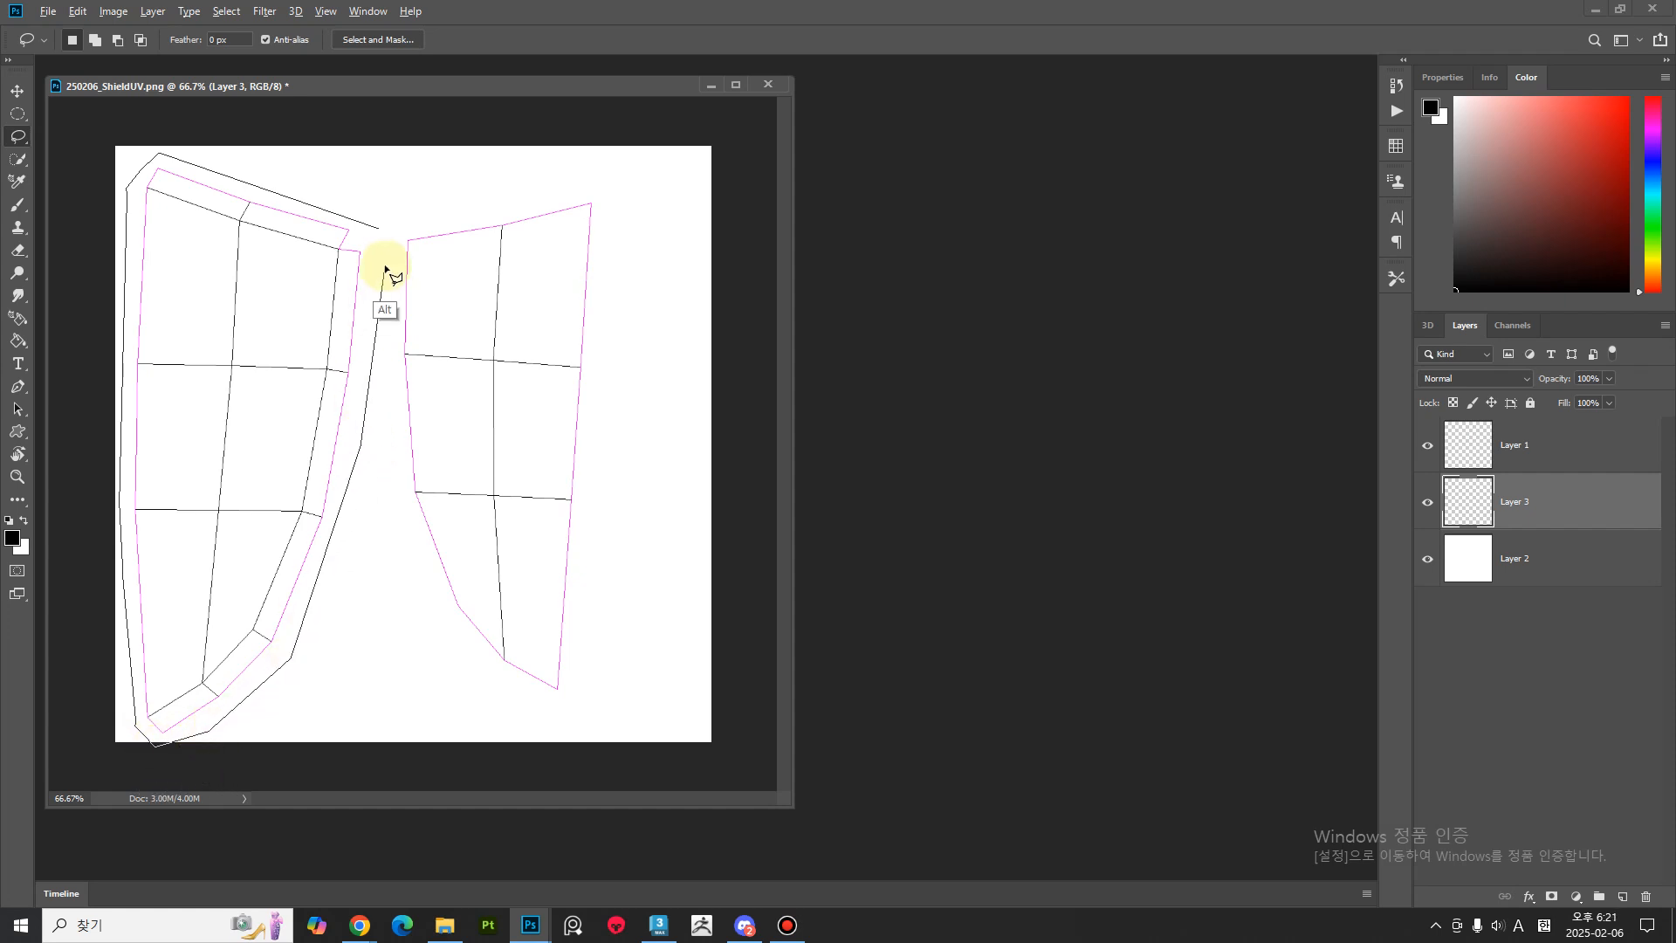
left_click(381, 234, "alt")
Reopen the untitled sketch document behind and bring the repositioned 250206_ShieldUV.png document back to the front.
key("b")
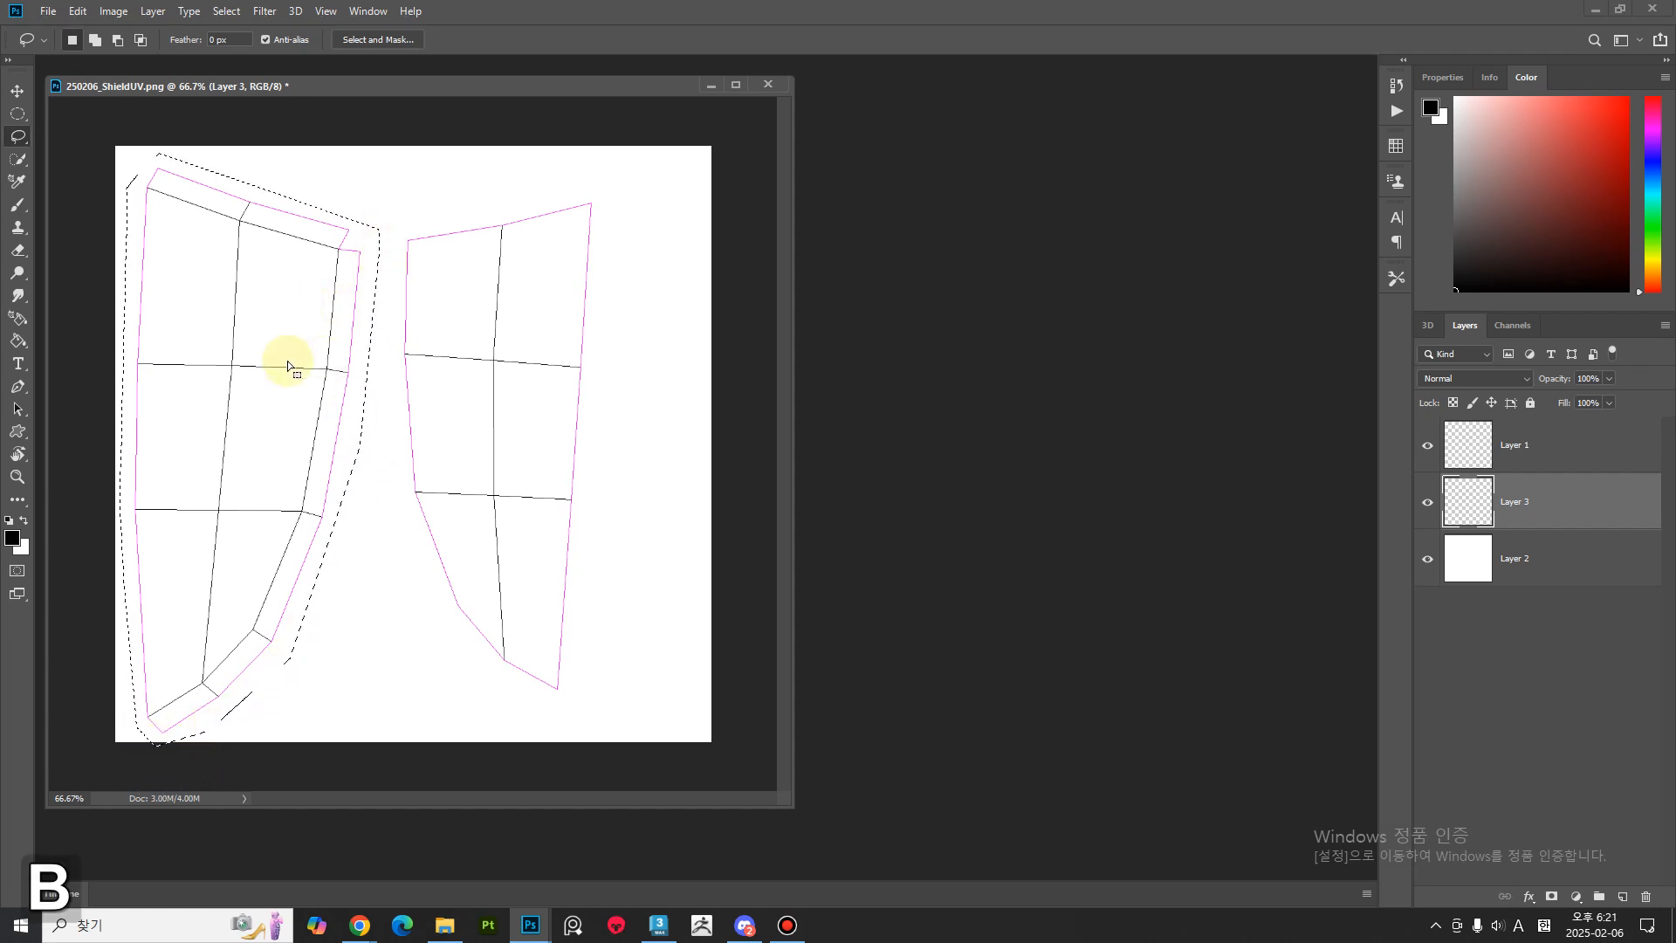
left_click_drag(489, 84, 533, 111)
key("alt+Tab")
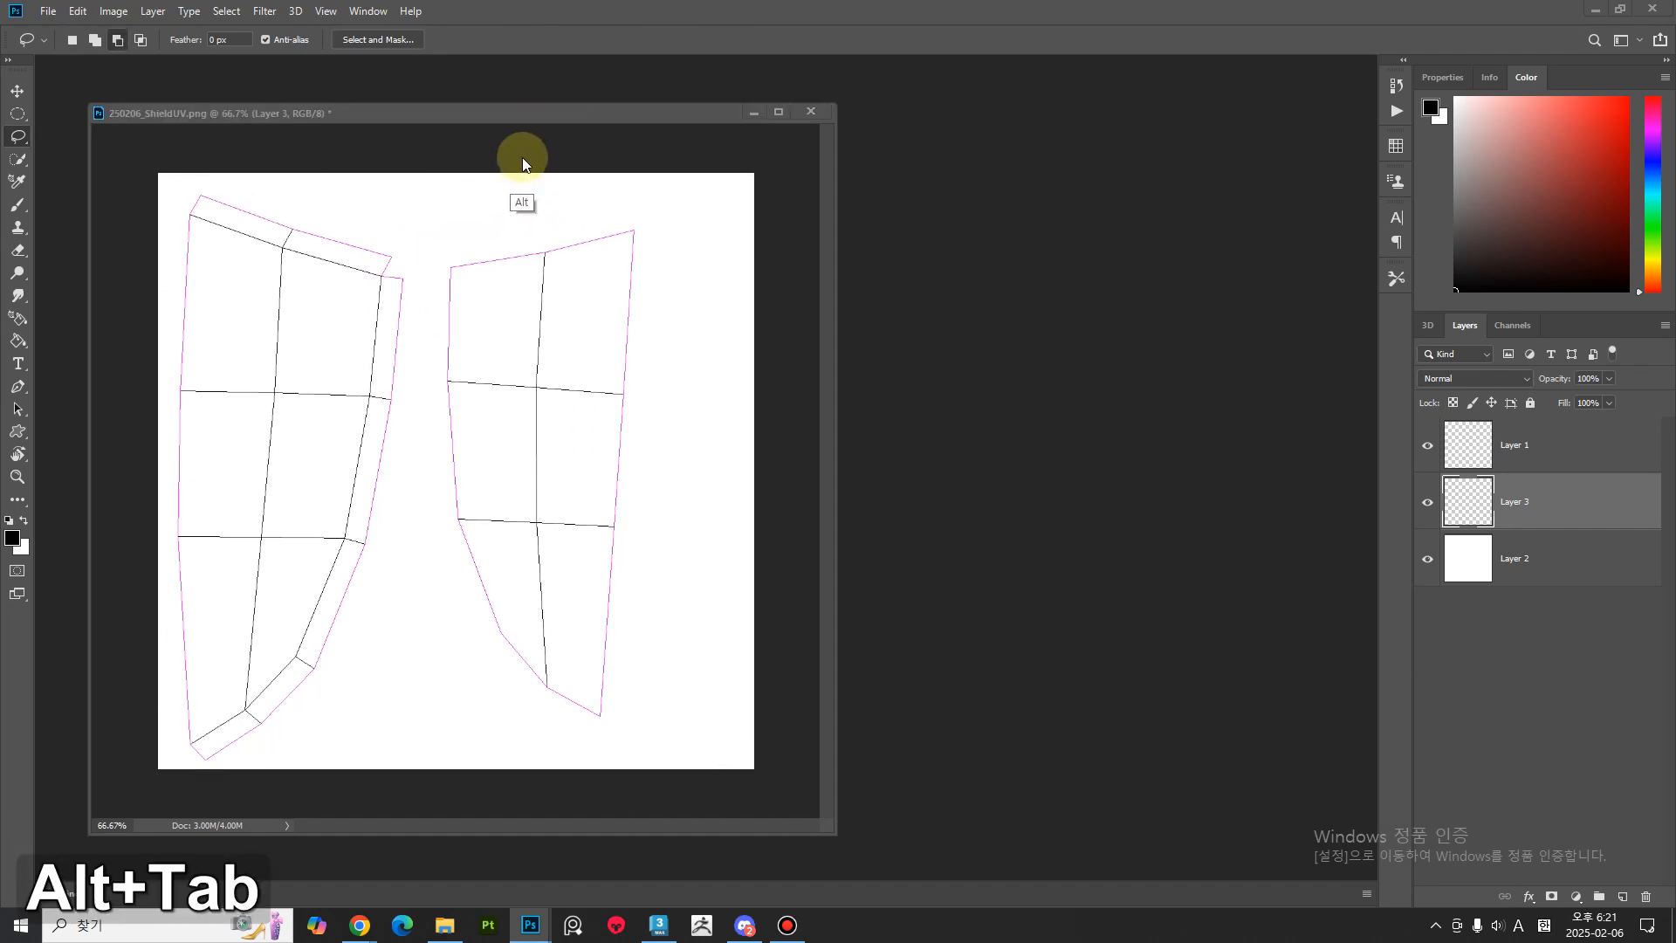
key("alt+Tab")
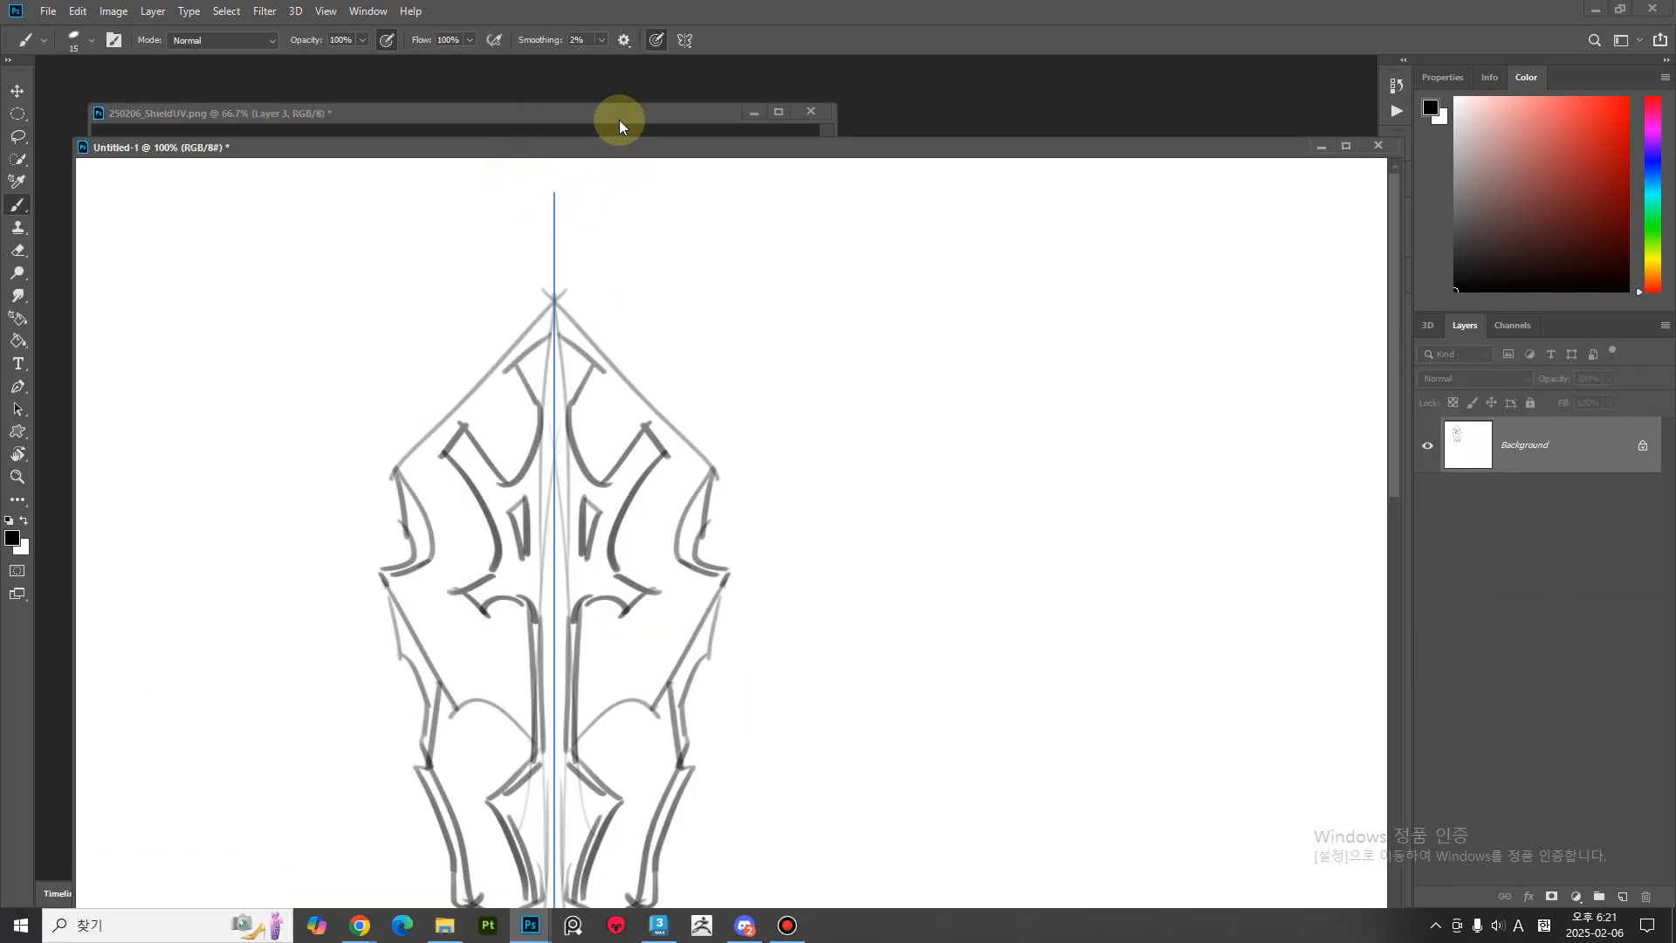
left_click(569, 129)
key("alt+Tab")
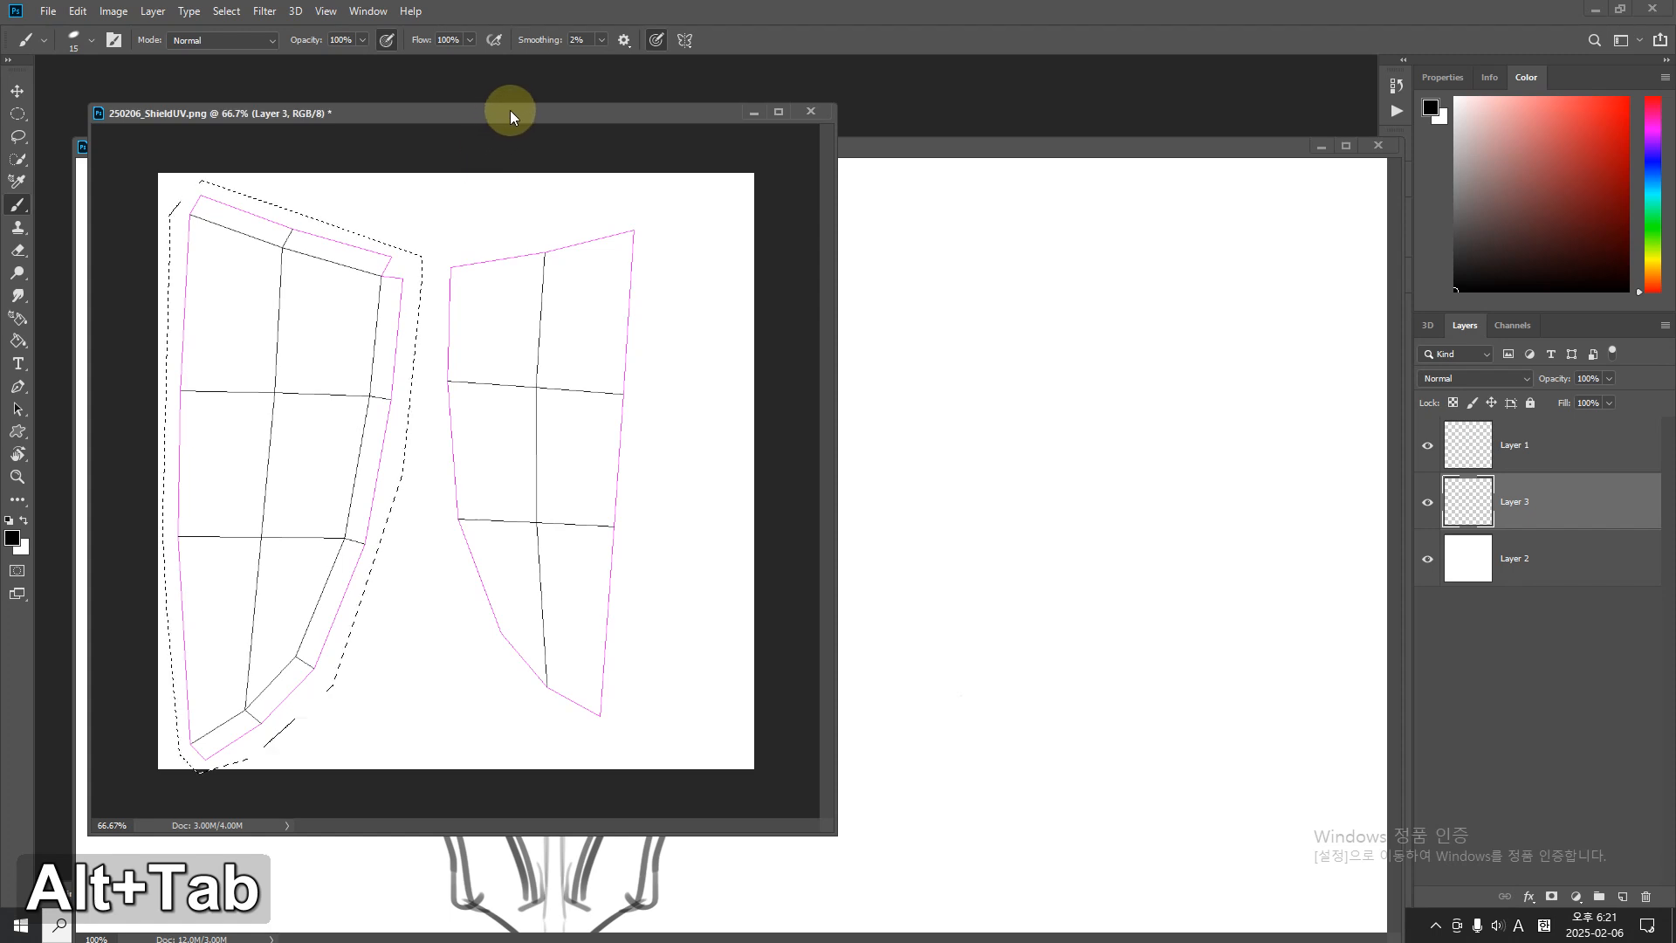
Choose a medium brown, enlarge the brush to 72 px, and paint the selected UV island solid brown on Layer 3.
key("e")
key("b")
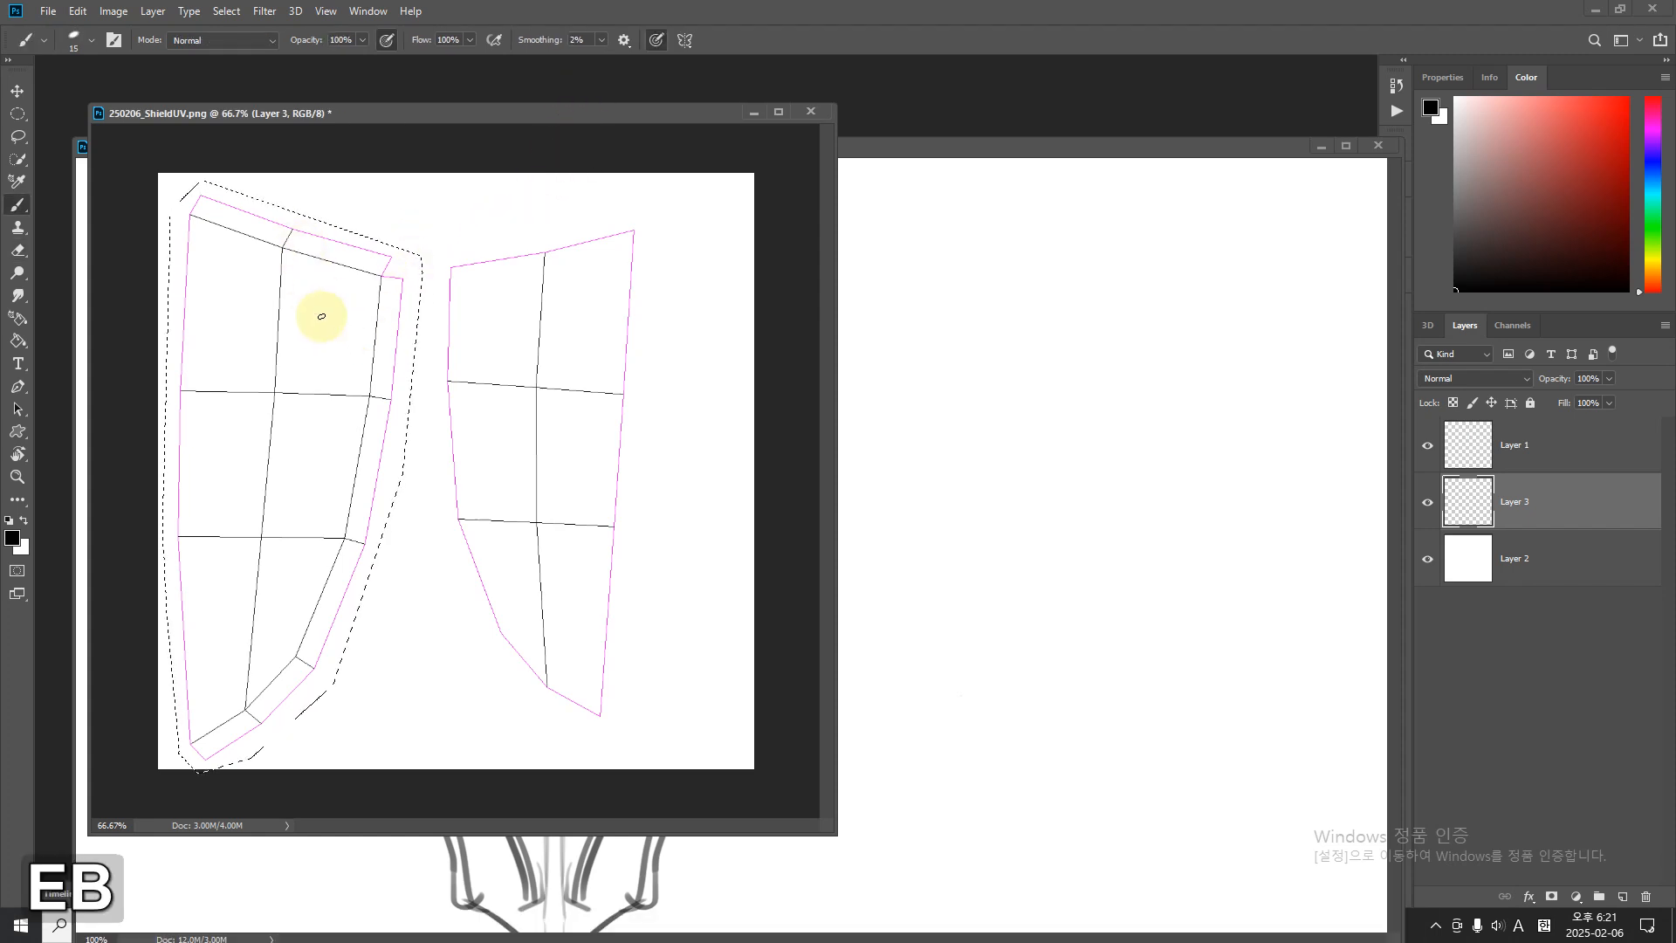
key("alt")
mouse_move(310, 332)
right_mouse_down("alt")
mouse_move(346, 337)
mouse_move(331, 333)
right_mouse_up("alt")
mouse_move(303, 330)
left_mouse_down()
mouse_move(329, 520)
mouse_move(394, 402)
left_mouse_up()
key("ctrl+z")
mouse_move(1440, 232)
left_mouse_down()
mouse_move(1496, 206)
mouse_move(1513, 155)
mouse_move(1526, 195)
mouse_move(1565, 178)
left_mouse_up()
left_click(1652, 277)
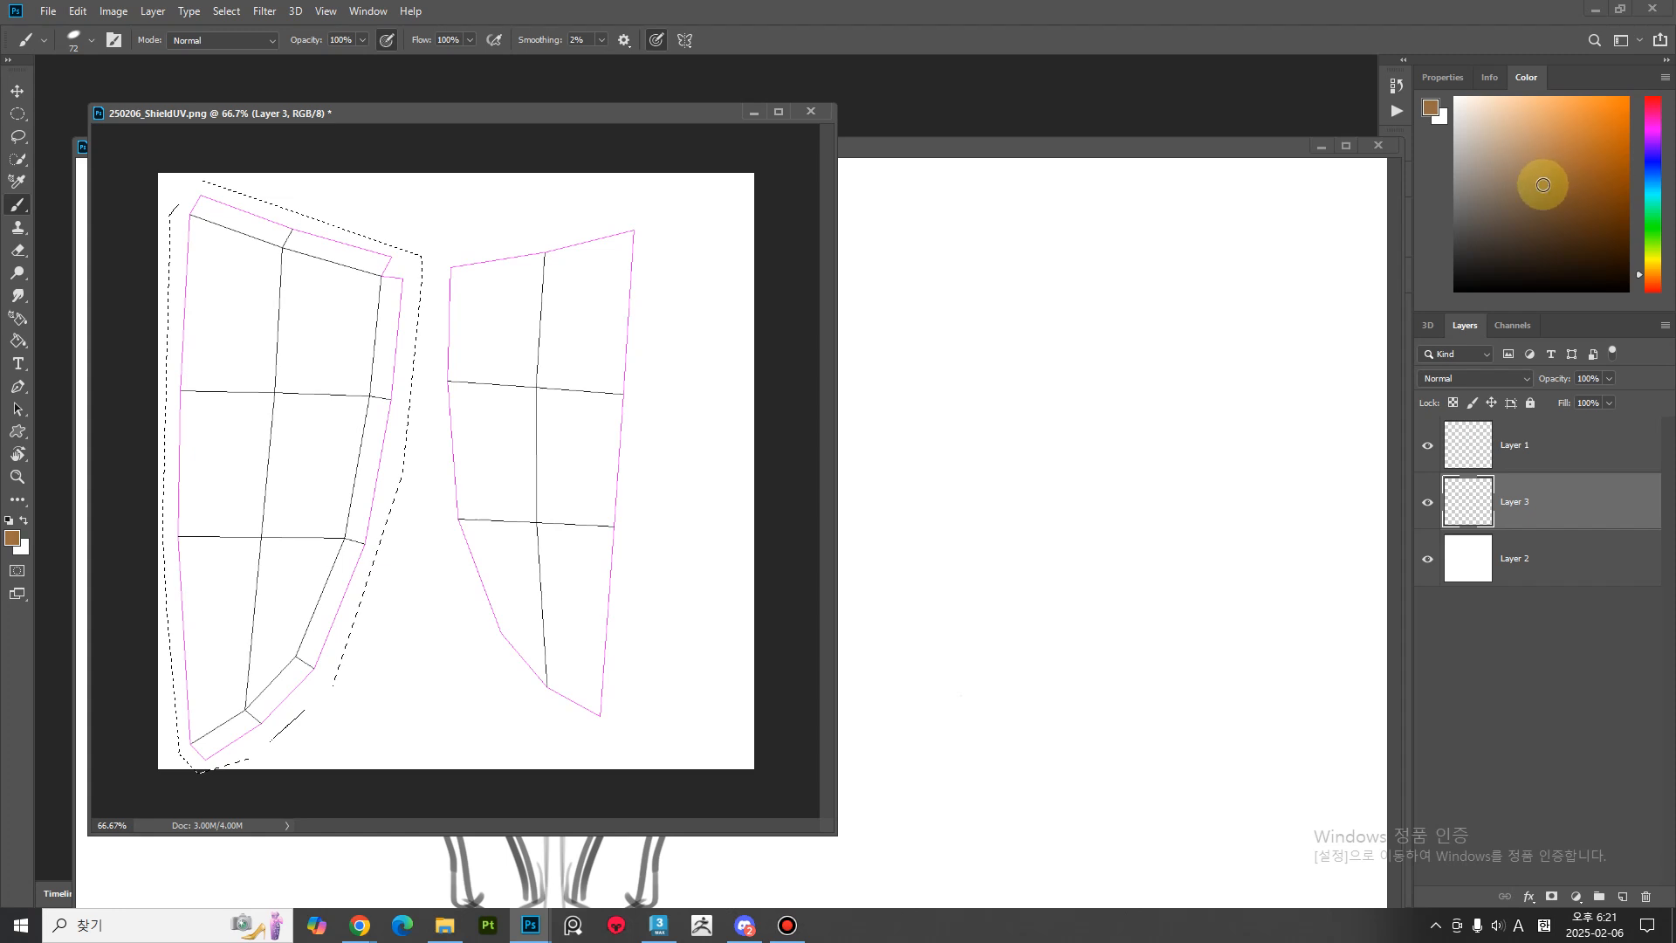
mouse_move(327, 257)
left_mouse_down()
mouse_move(311, 497)
mouse_move(393, 317)
mouse_move(397, 410)
mouse_move(390, 336)
mouse_move(378, 405)
mouse_move(389, 157)
mouse_move(322, 273)
mouse_move(232, 213)
mouse_move(213, 374)
mouse_move(187, 423)
mouse_move(189, 593)
left_mouse_up()
mouse_move(182, 680)
left_mouse_down()
mouse_move(206, 704)
mouse_move(180, 719)
mouse_move(296, 674)
mouse_move(359, 685)
mouse_move(400, 580)
left_mouse_up()
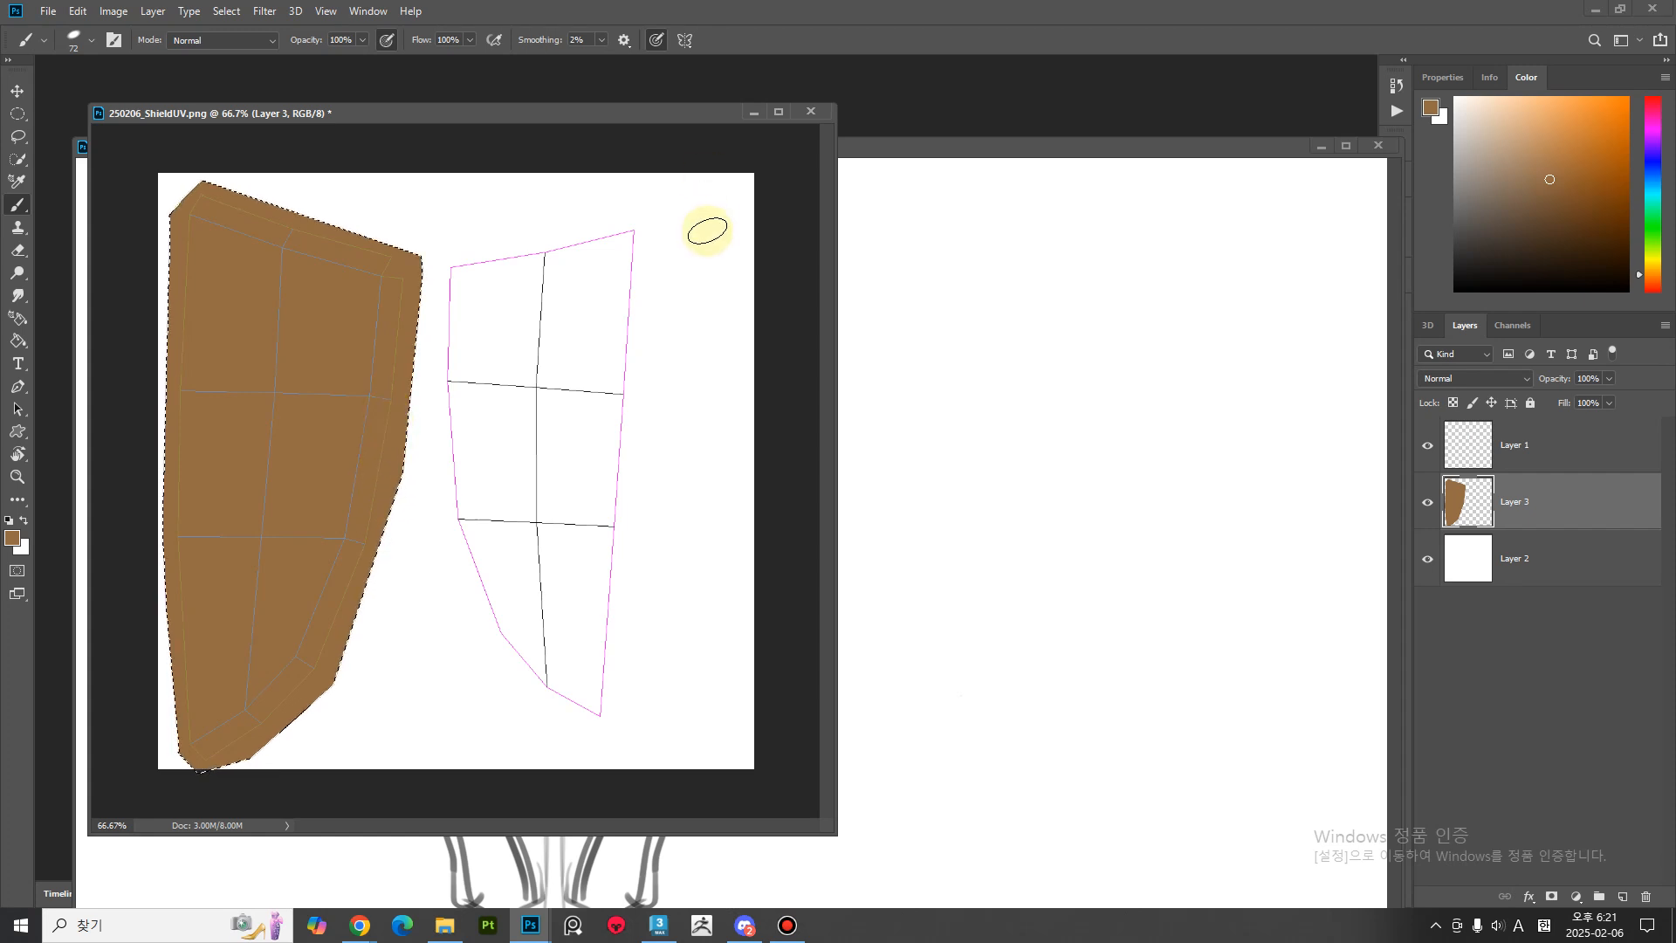
Go to the untitled sketch document and turn off the brush's paint symmetry.
left_click(912, 147)
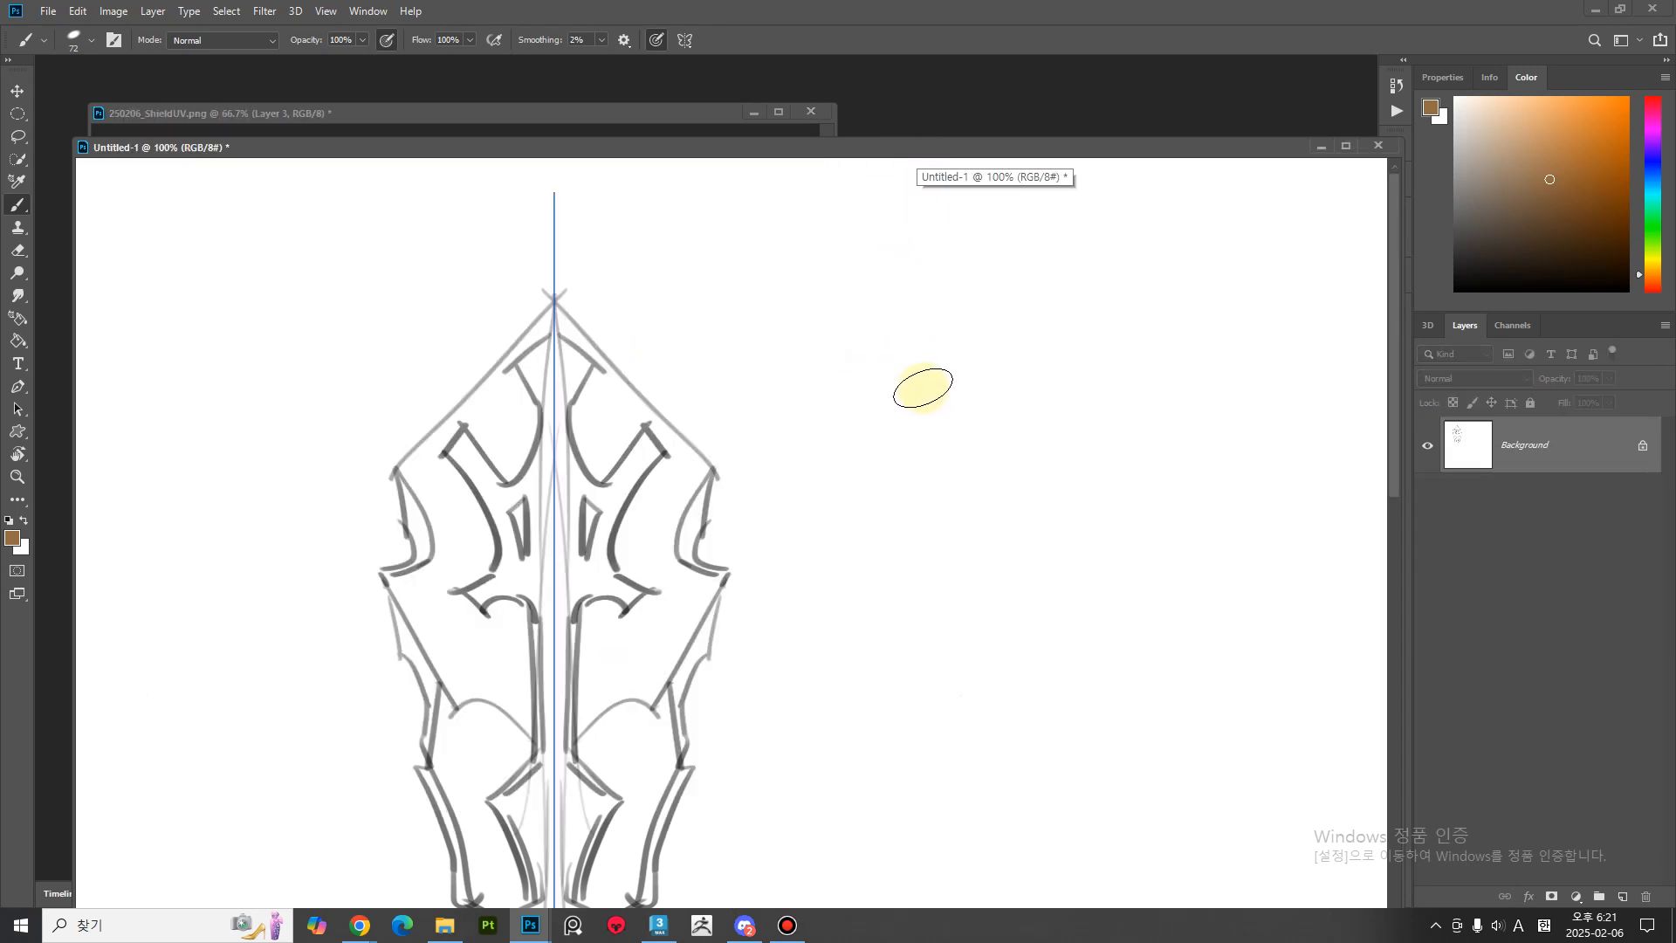
left_click(686, 39)
left_click(714, 62)
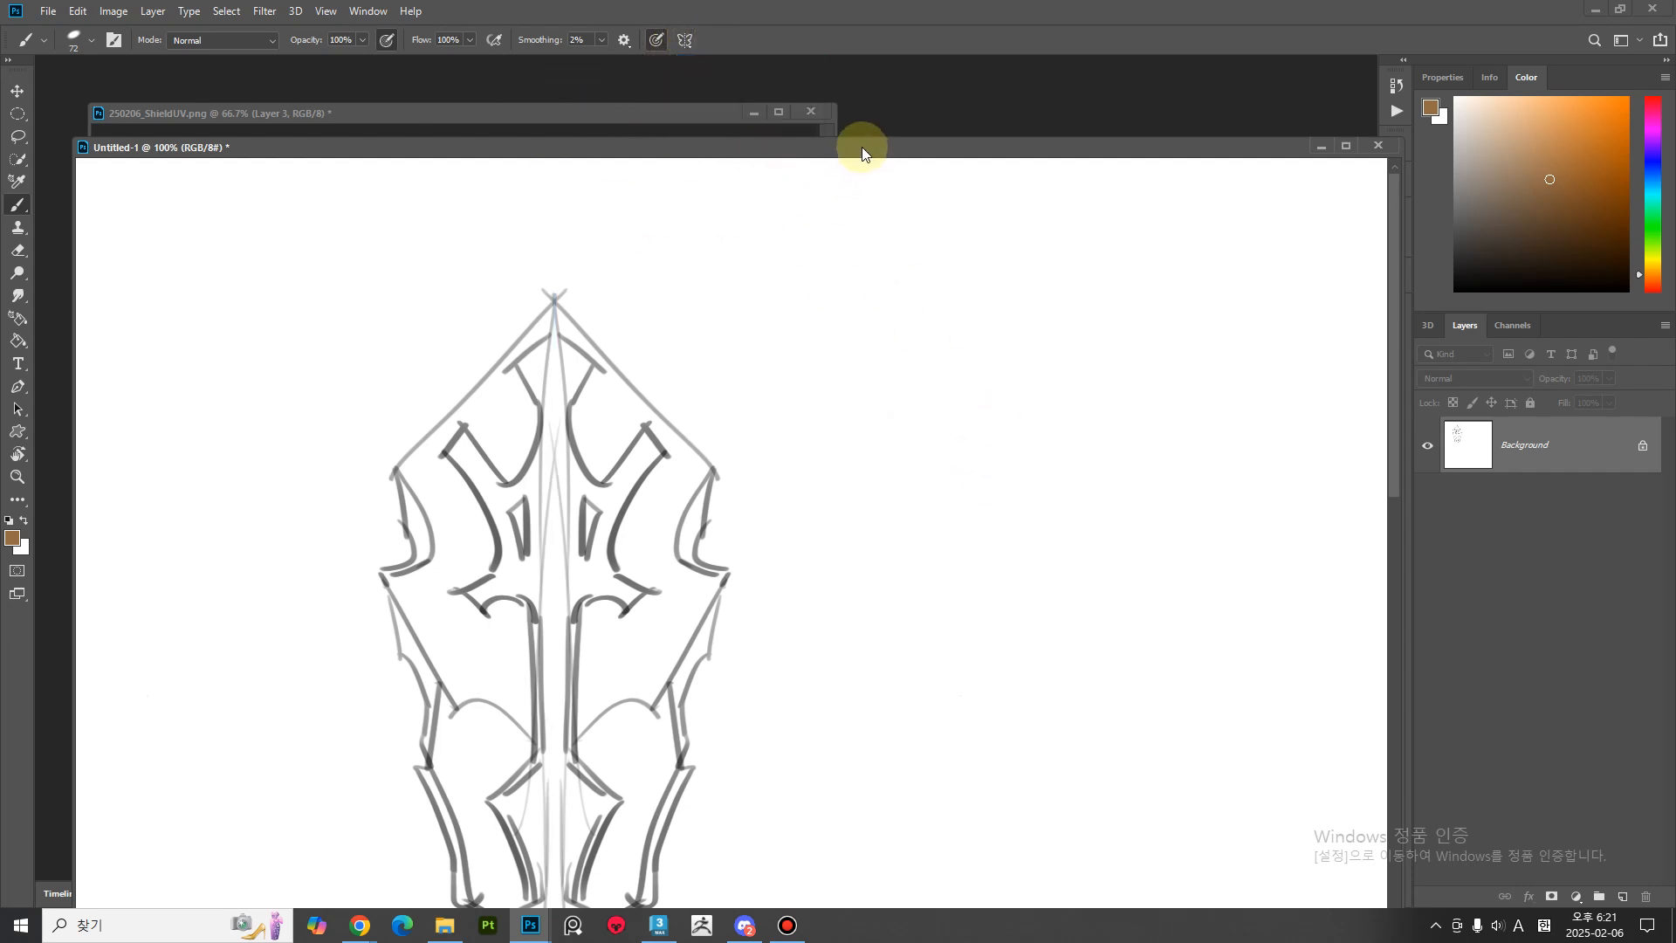
key("m")
mouse_move(797, 287)
left_mouse_down()
mouse_move(1081, 698)
mouse_move(1123, 624)
left_mouse_up()
key("ctrl+d")
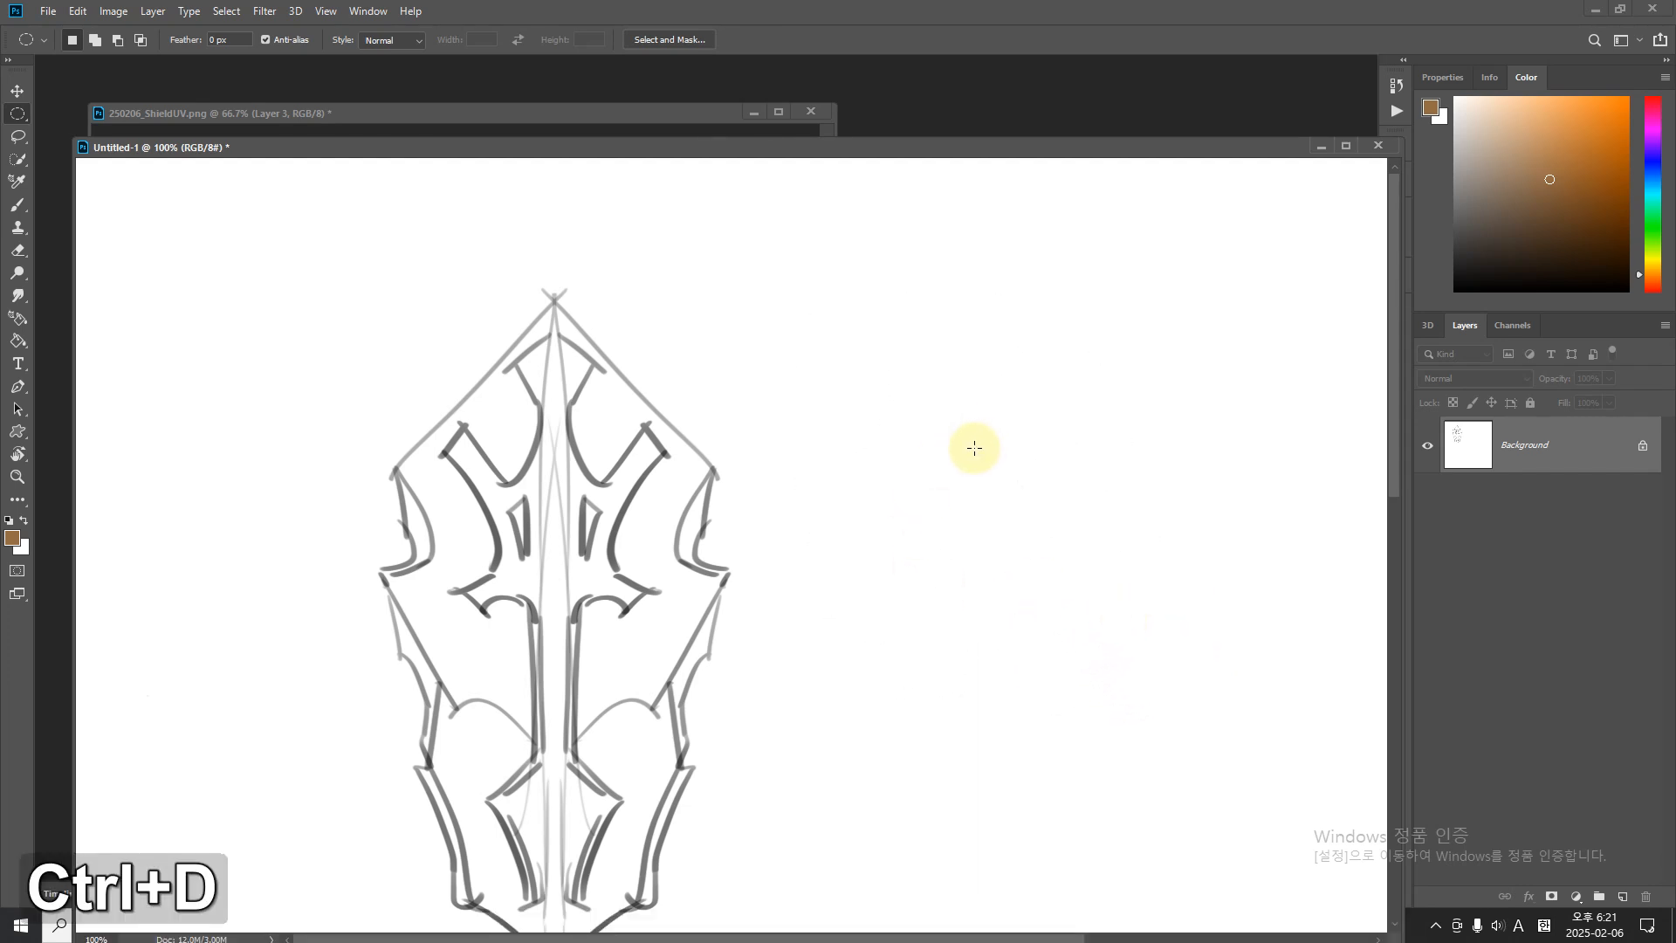
Select a tall rectangle in the blank area beside the shield sketch and paint it solid brown with a 240 px brush.
key("shift+m")
mouse_move(1130, 227)
left_mouse_down()
mouse_move(879, 700)
mouse_move(808, 610)
mouse_move(853, 640)
left_mouse_up()
key("b")
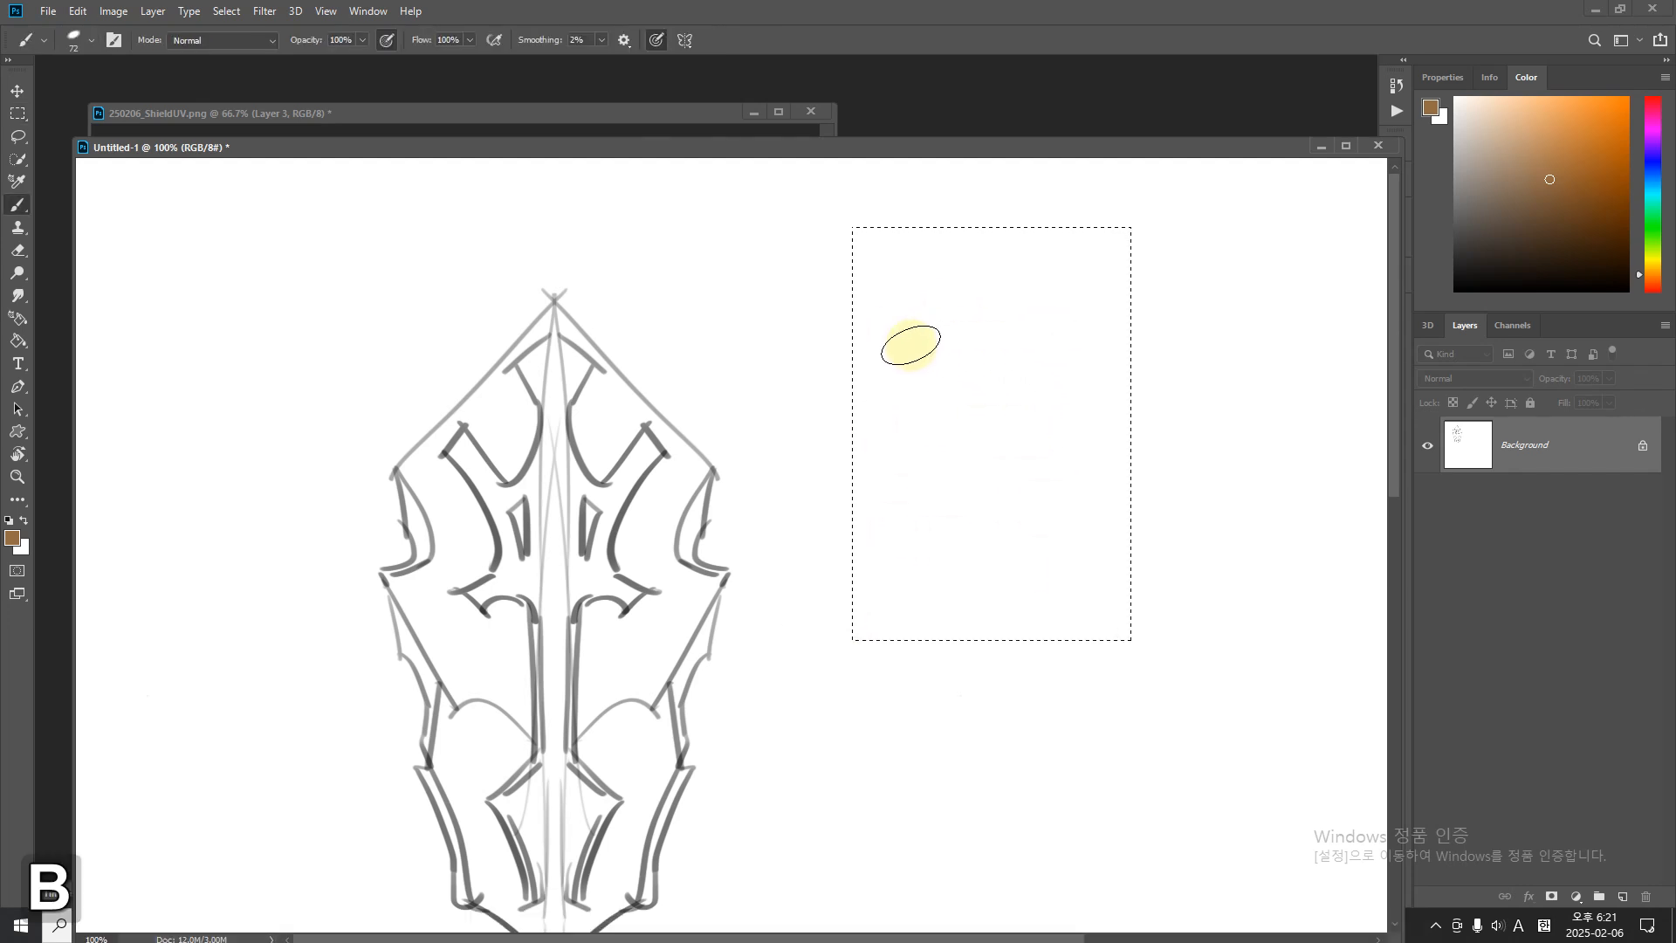
right_click_drag(954, 352, 1036, 363, "alt")
mouse_move(955, 520)
left_mouse_down()
mouse_move(960, 206)
mouse_move(1107, 305)
left_mouse_up()
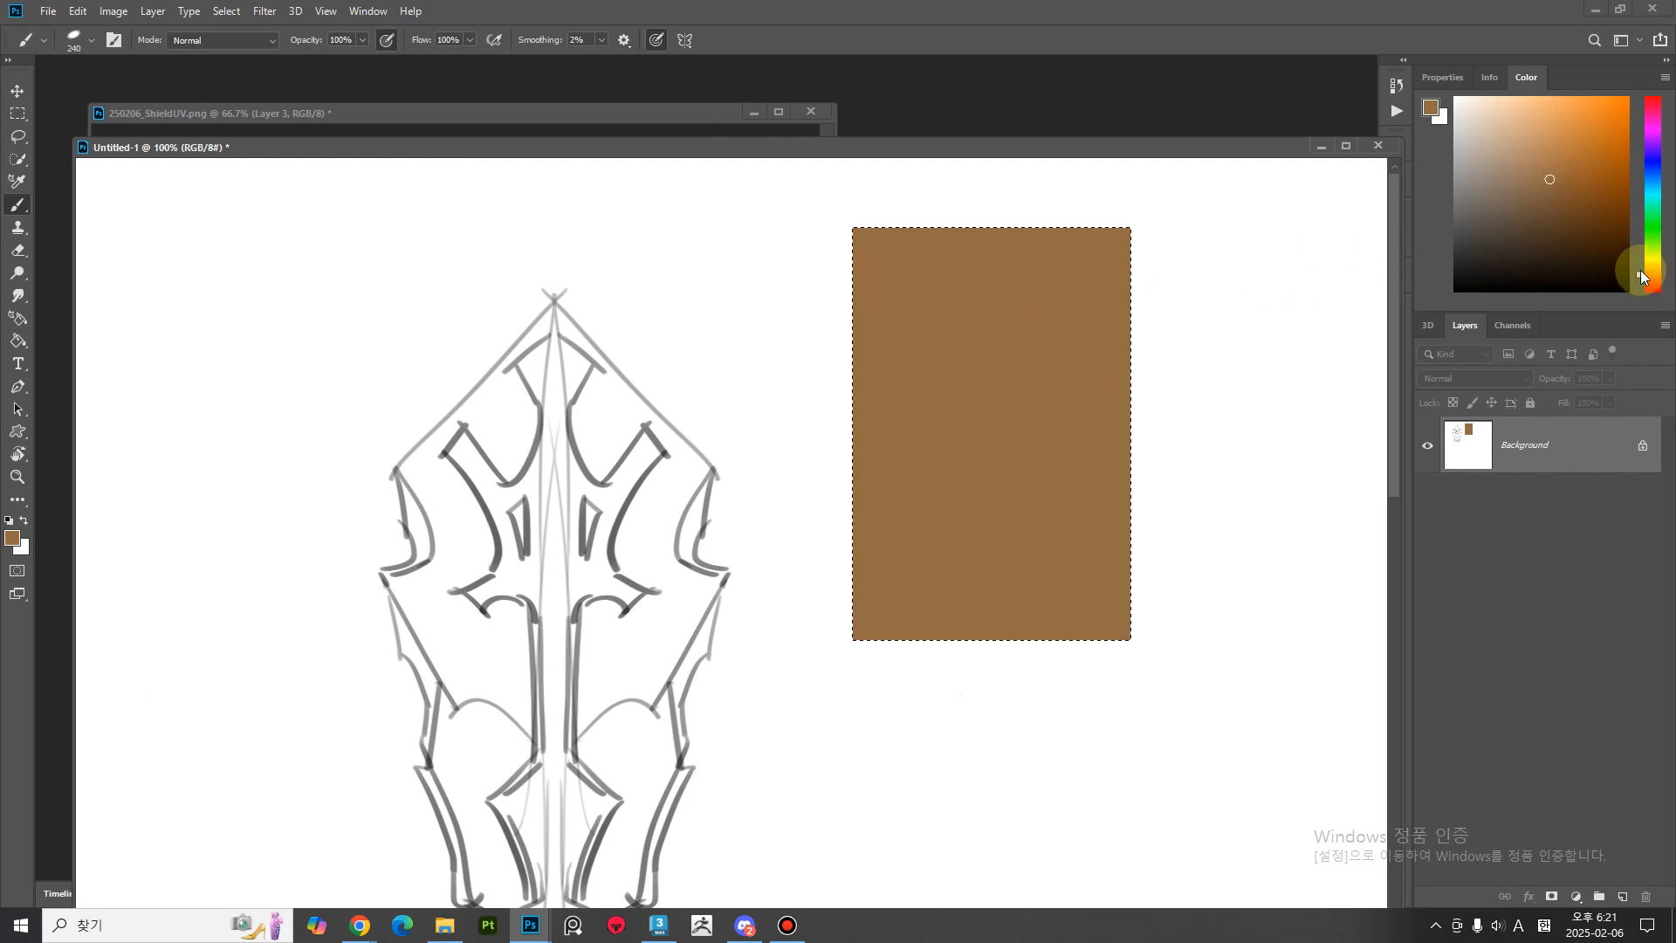
Pick a darker reddish brown and paint vertical bands along both sides of the brown rectangle.
left_click(1641, 288)
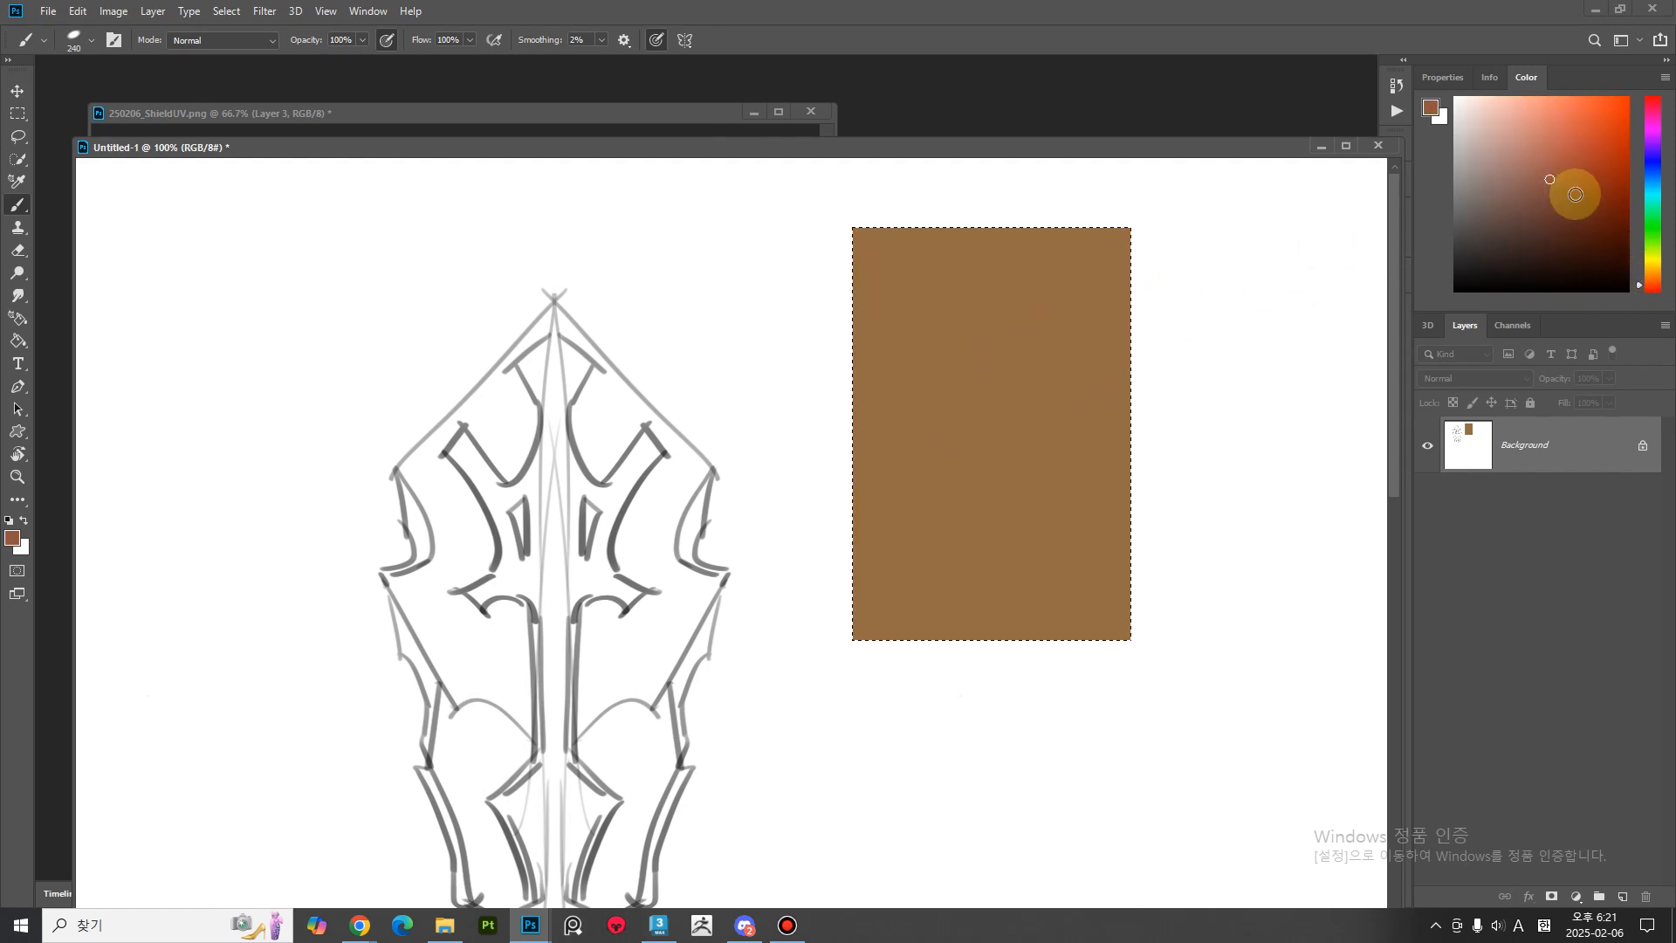
left_click(1571, 195)
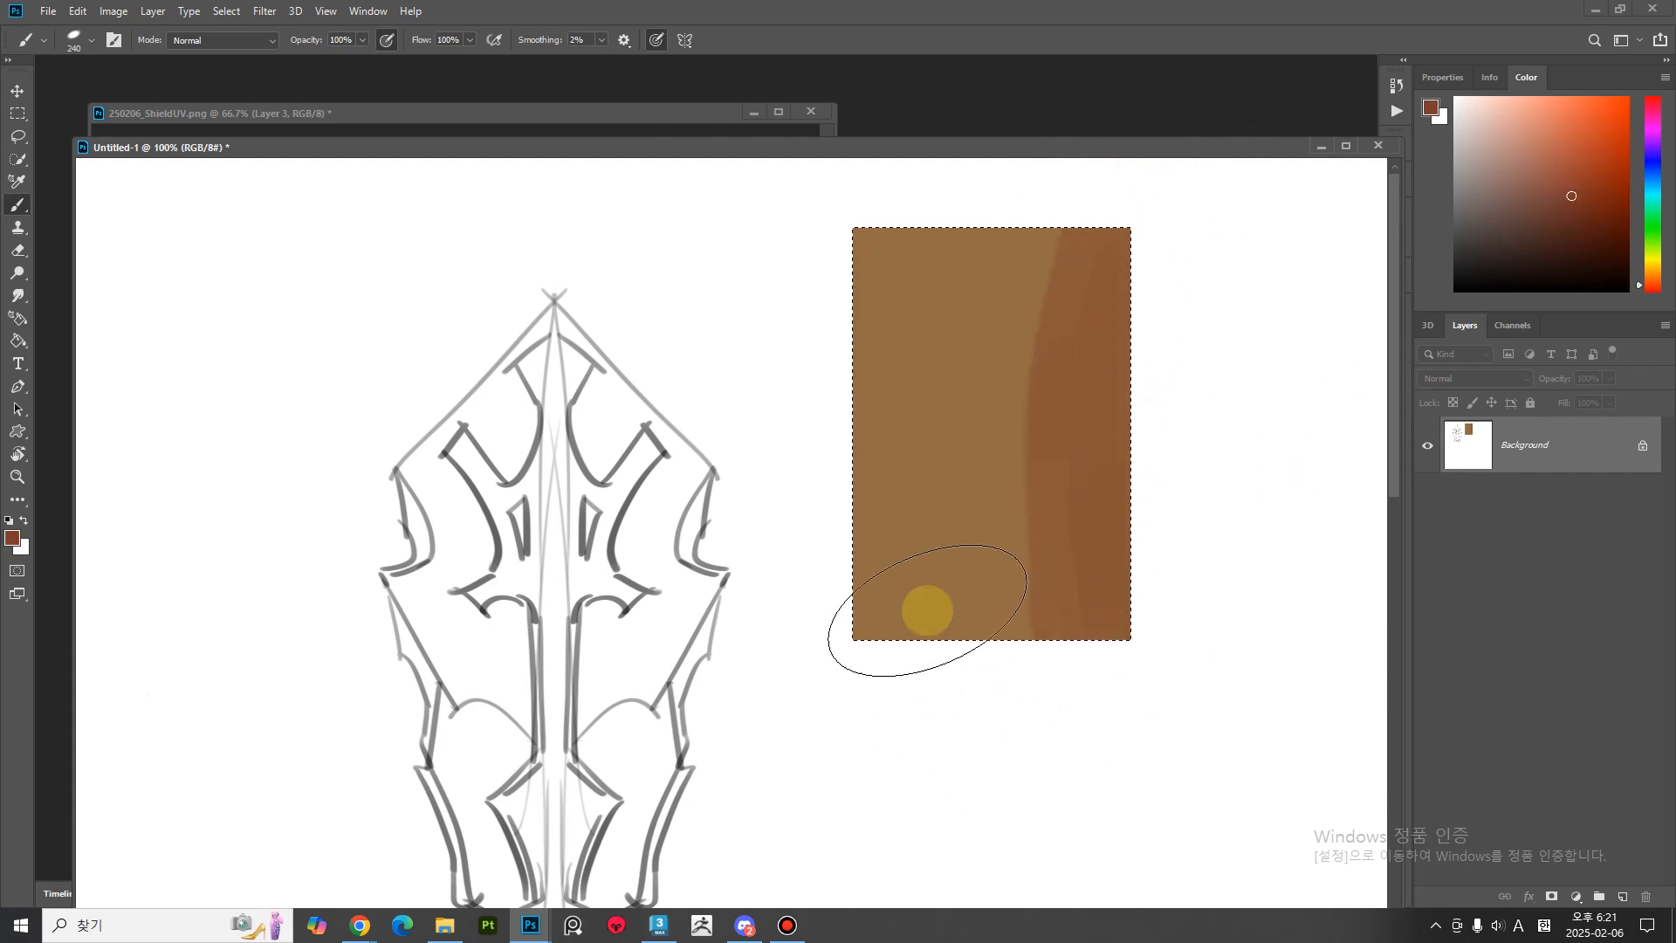
left_click_drag(885, 186, 895, 637)
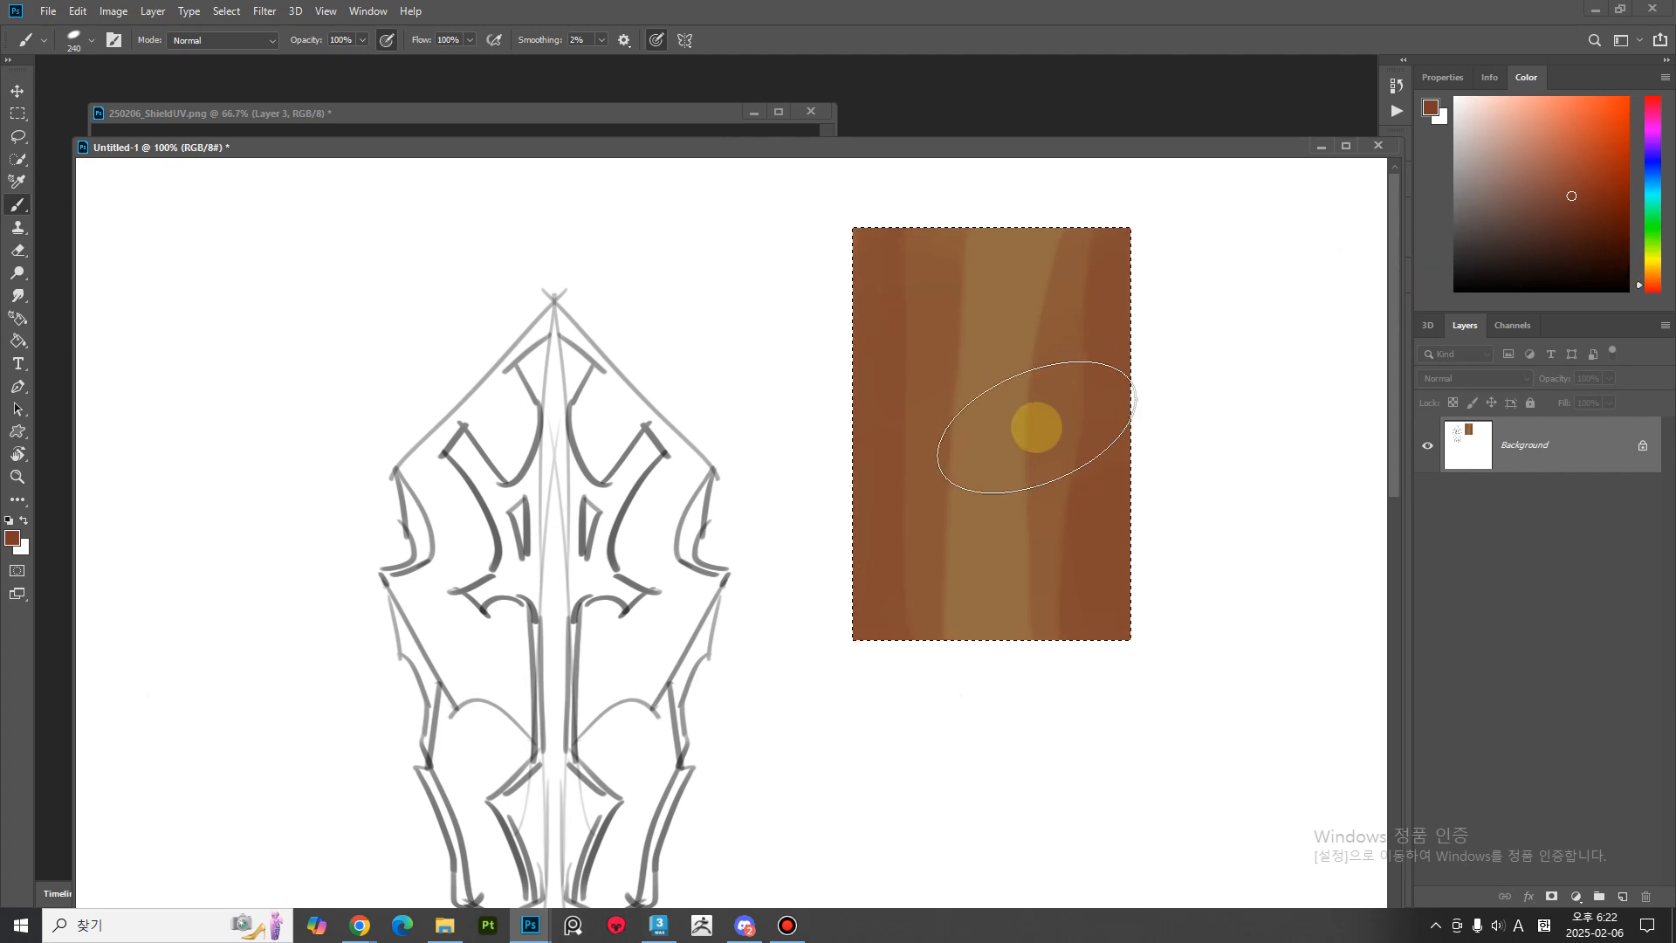
Reduce the brush to 15 px, pick a dark brown, and paint vertical wood grain lines and a knot in the rectangle.
key("bracketleft")
key("bracketleft")
key("bracketleft")
key("bracketleft")
key("bracketleft")
key("bracketleft")
key("bracketleft")
key("bracketleft")
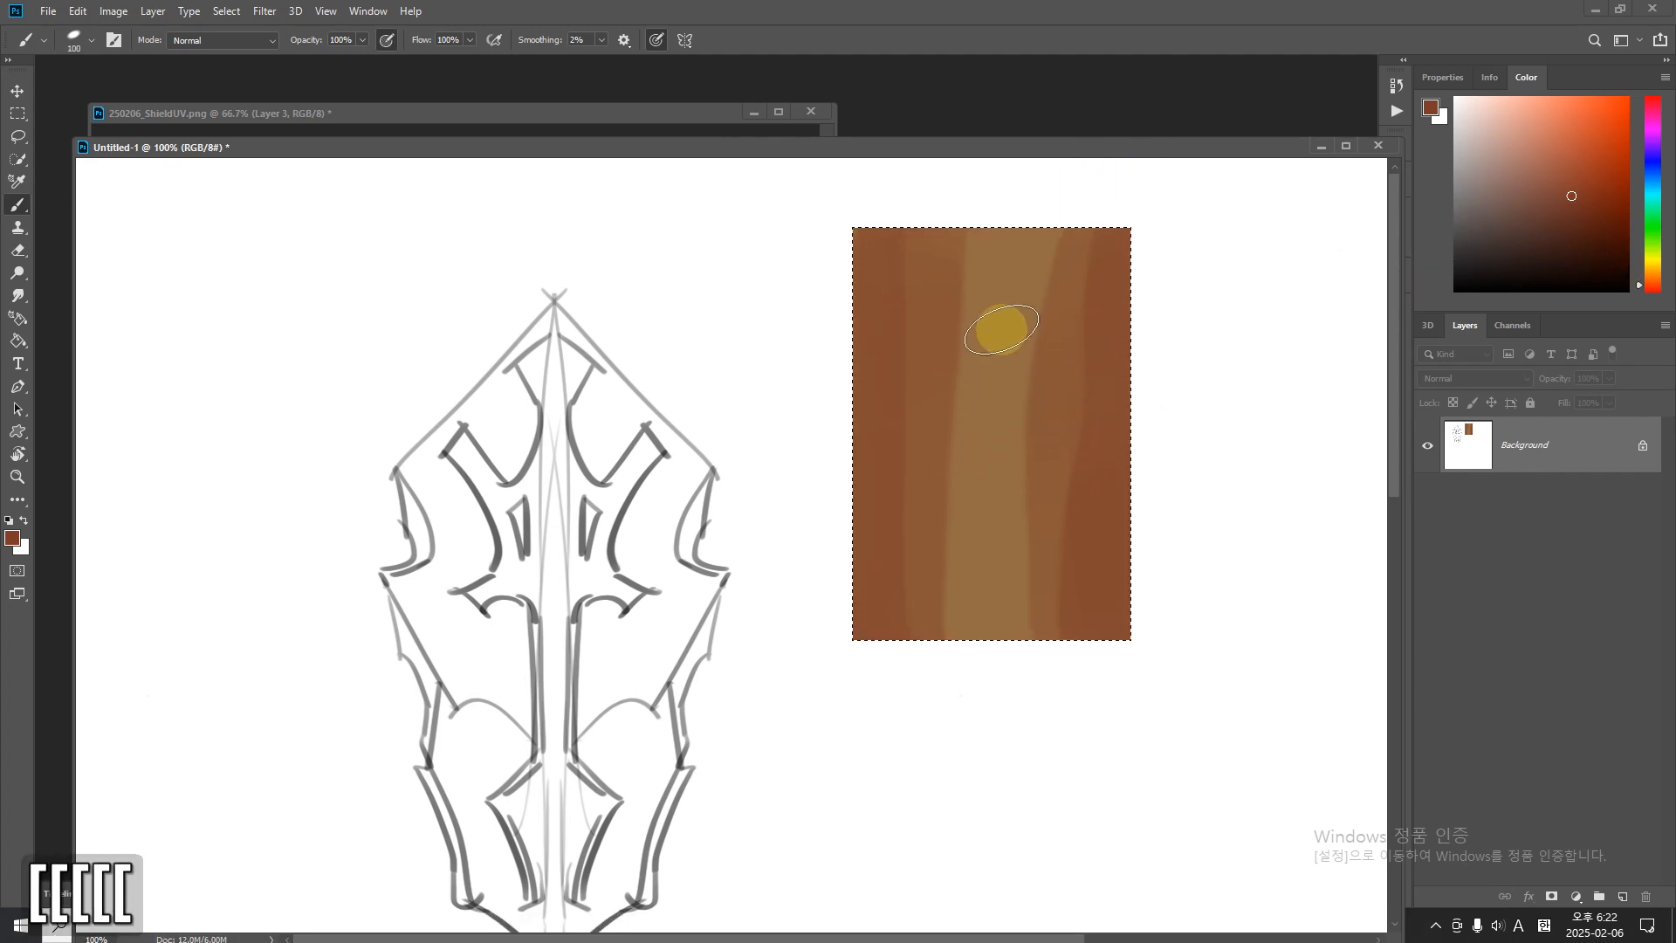
key("bracketleft")
key("bracketleft")
key("bracketleft")
key("bracketleft")
key("bracketleft")
key("bracketleft")
key("bracketleft")
key("bracketleft")
key("bracketleft")
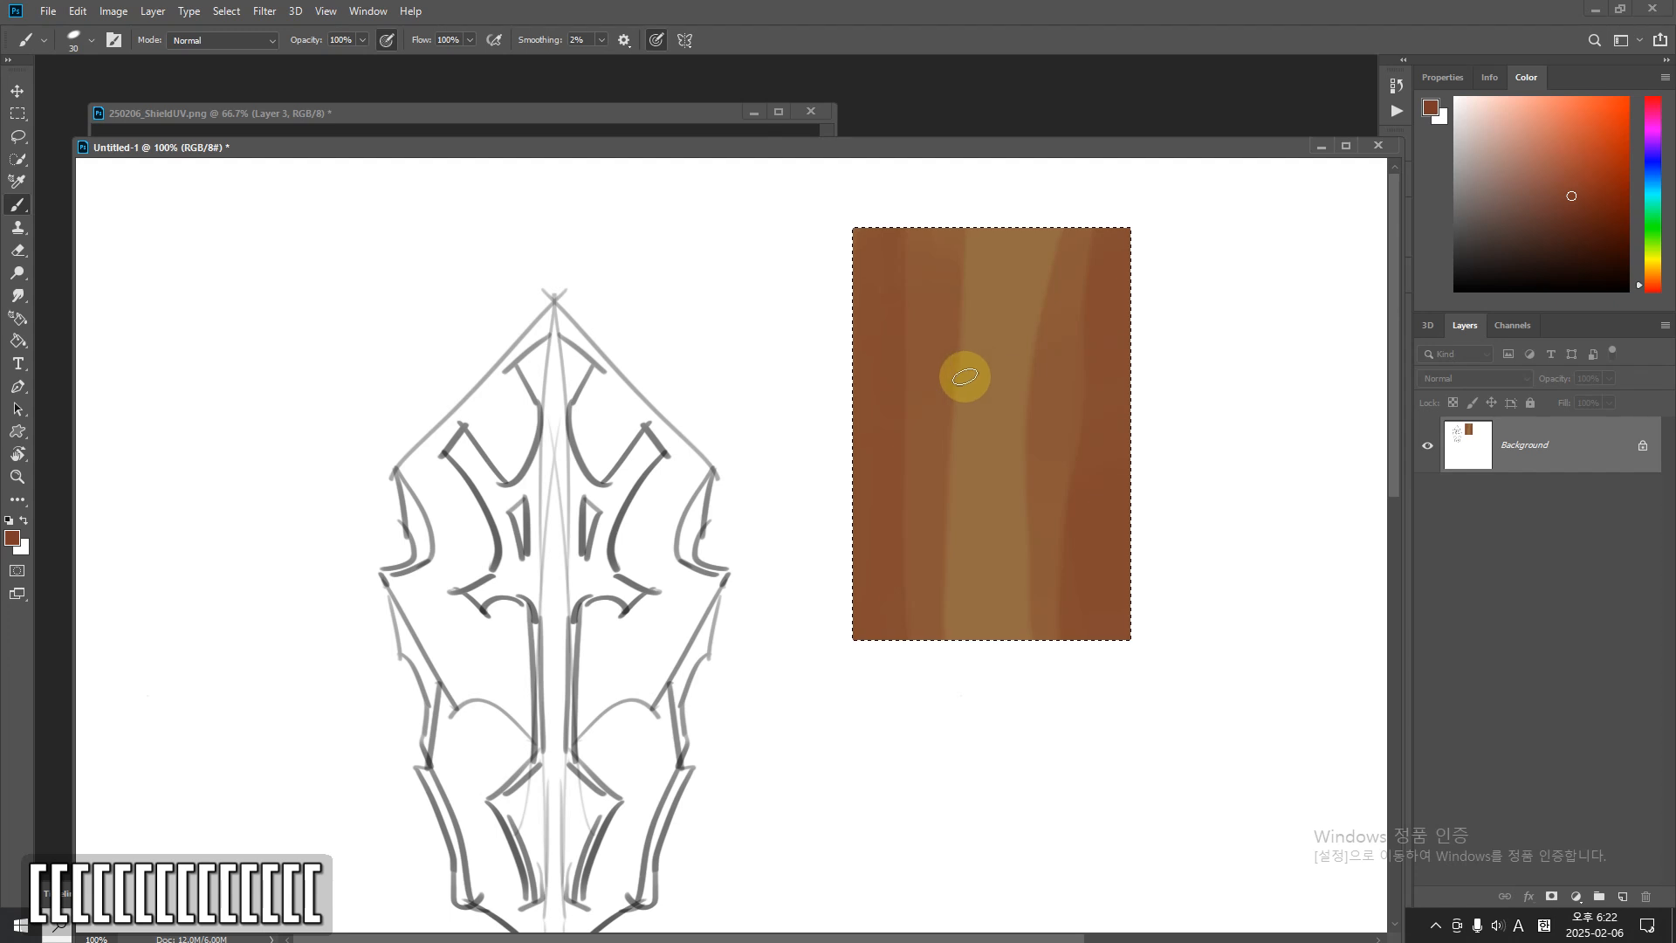
key("bracketleft")
left_click(887, 348, "alt")
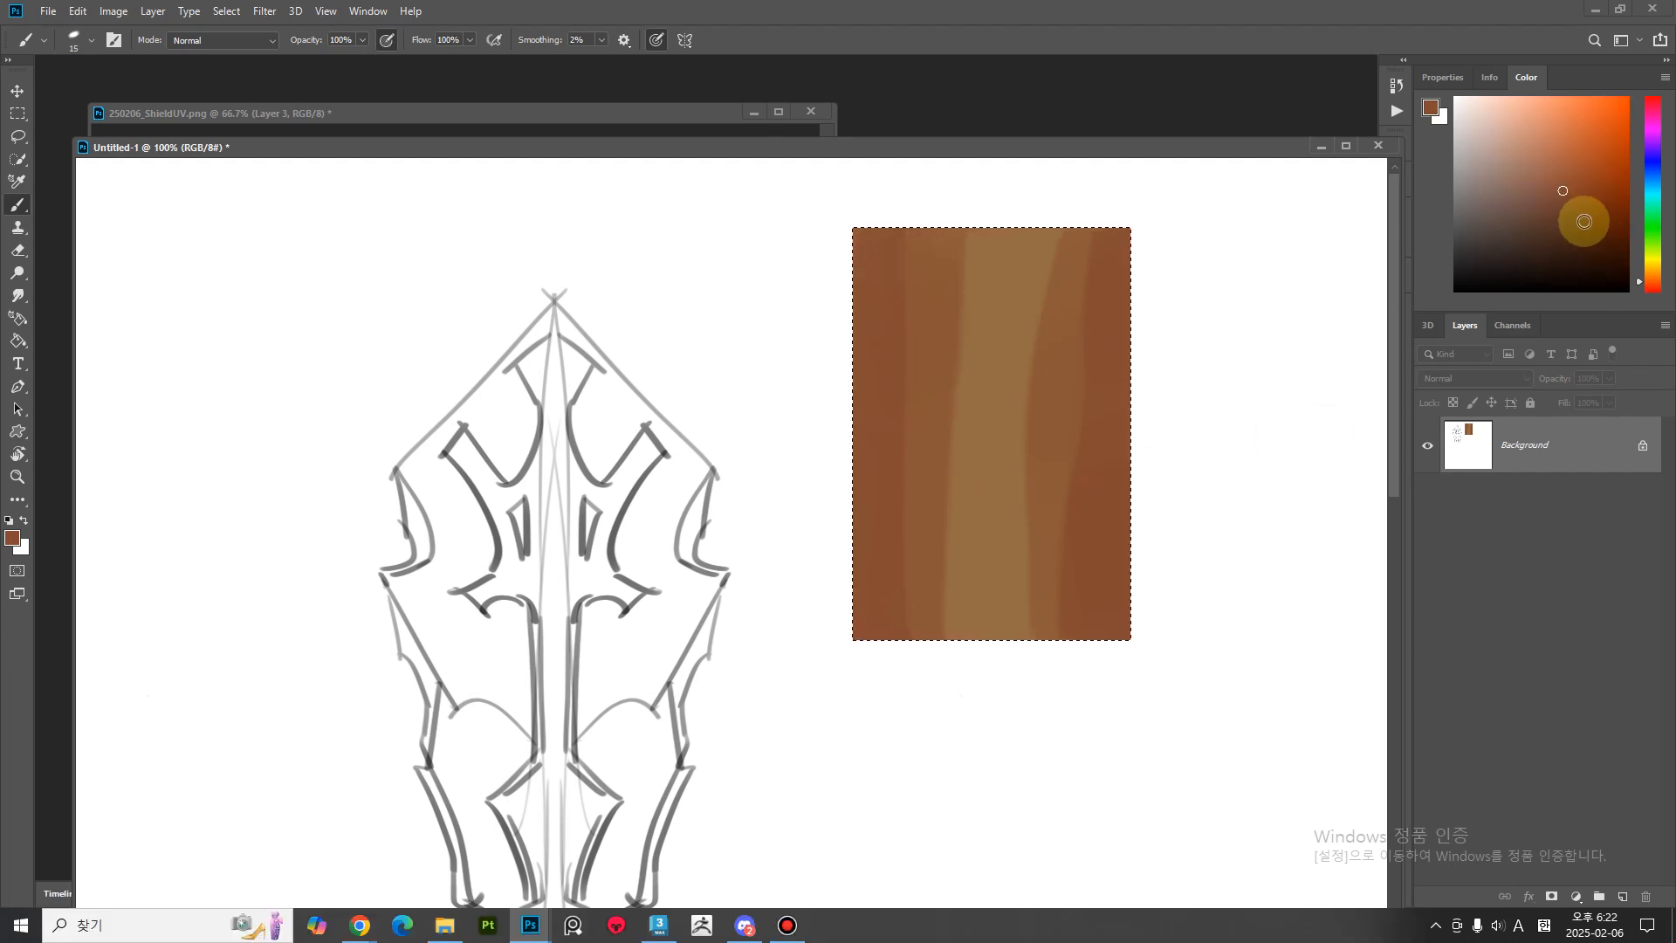
left_click(1585, 221)
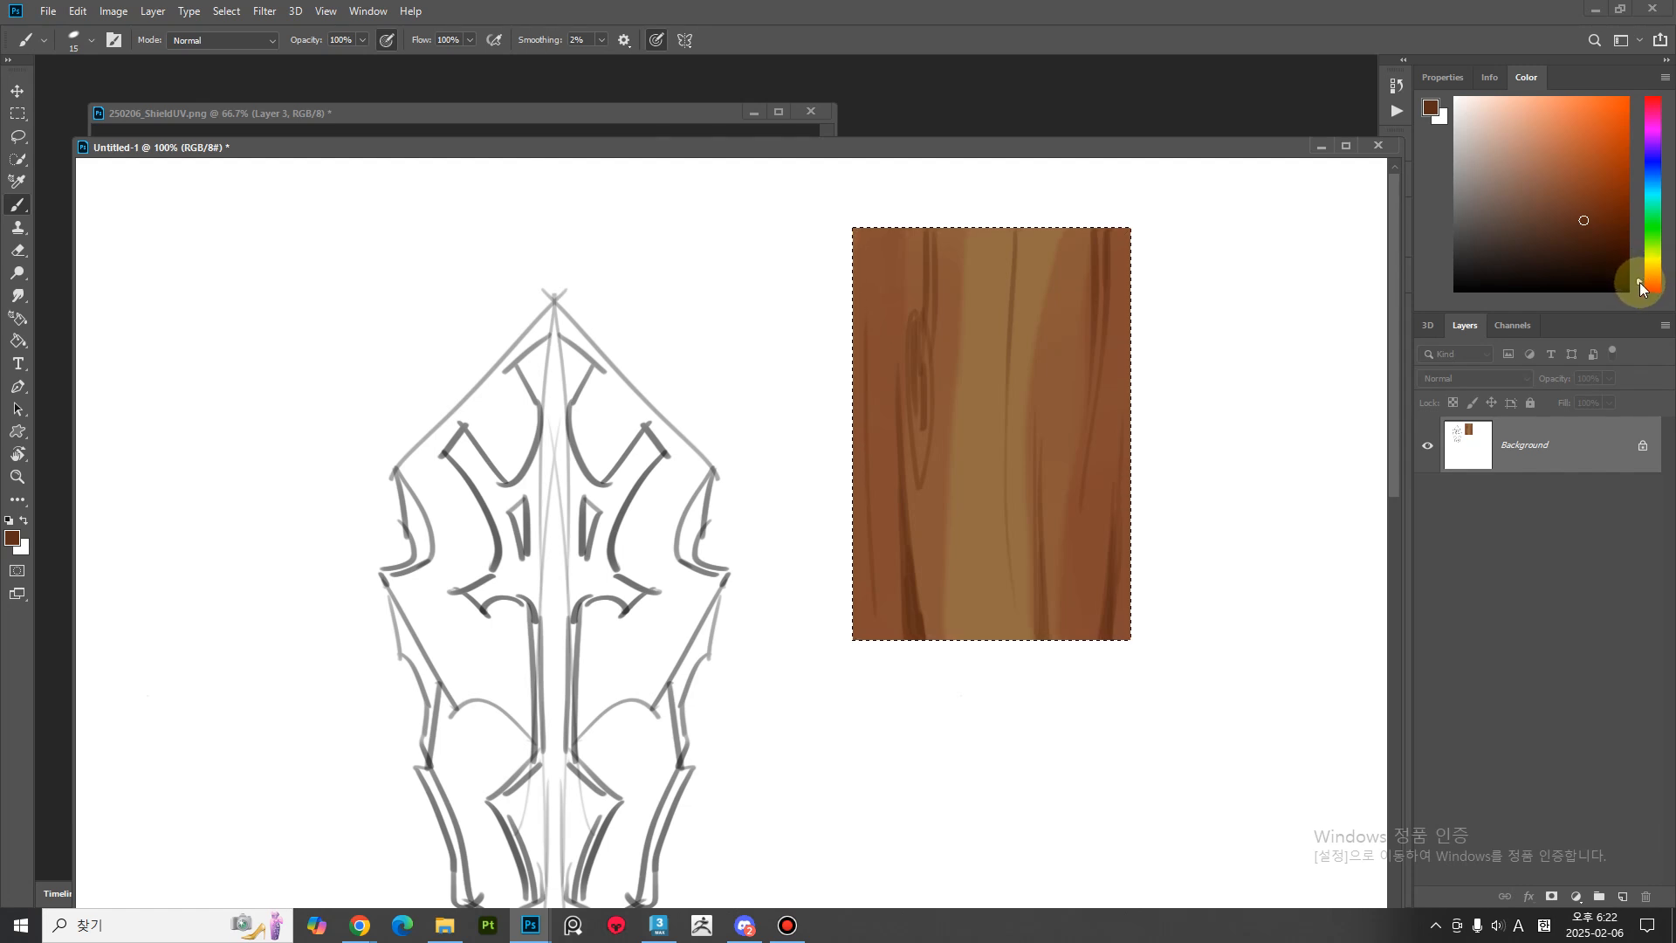
Sample a brown from the wood rectangle and shift it to a light yellowish tan foreground colour.
left_click_drag(1641, 284, 1641, 261)
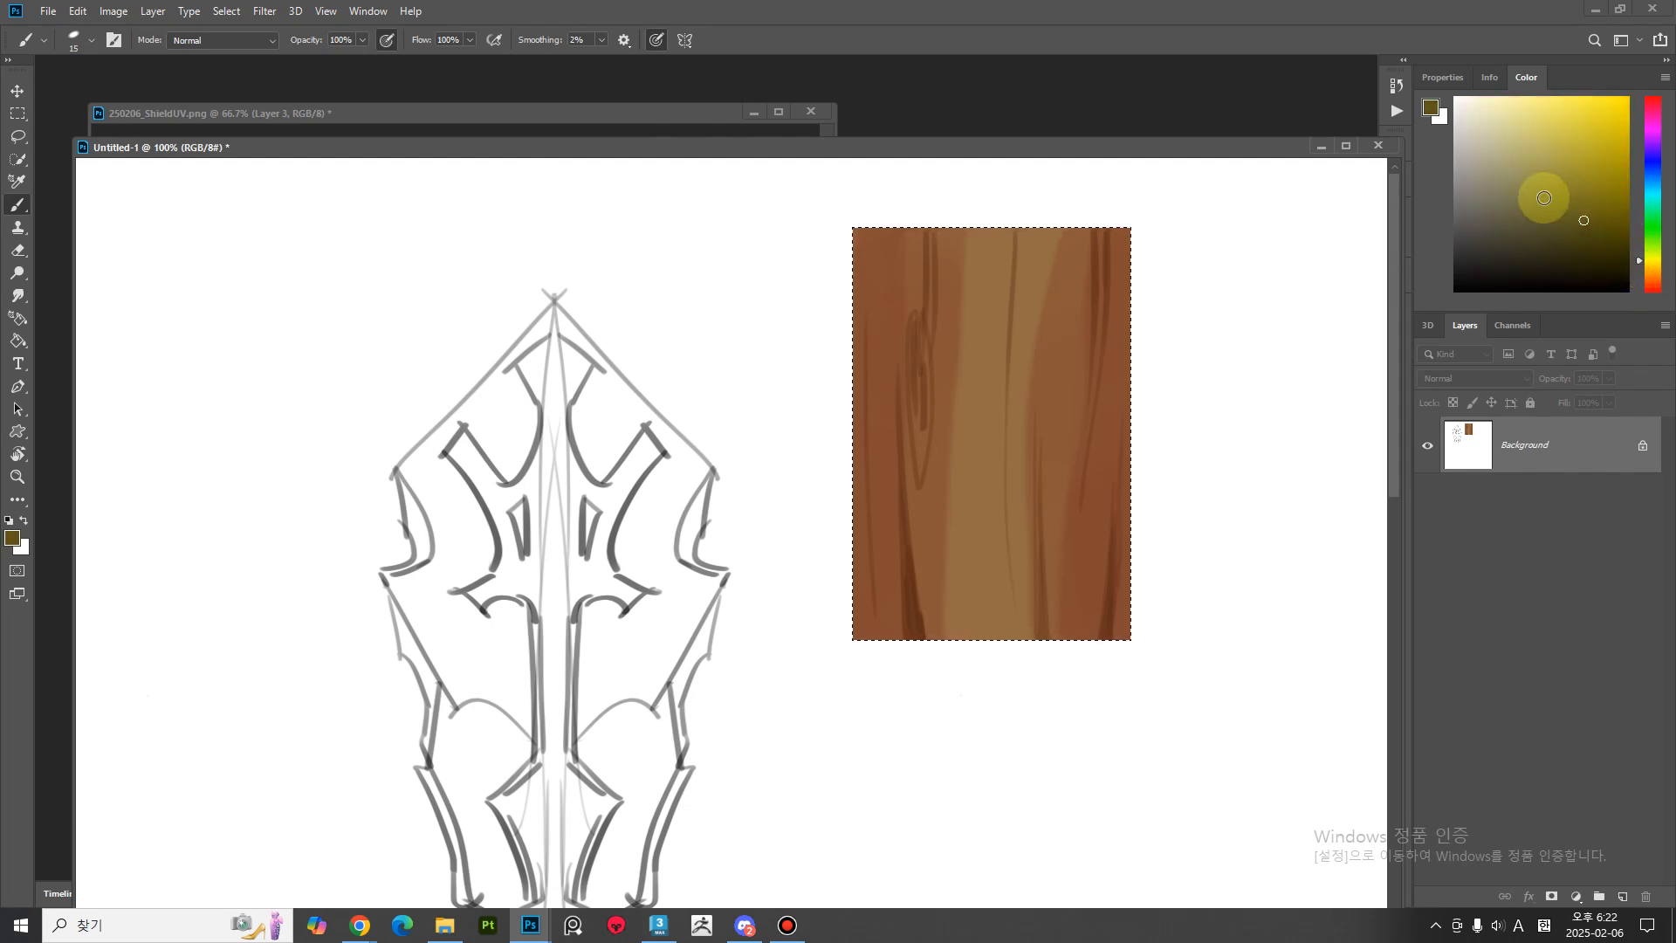
left_click(1073, 368, "alt")
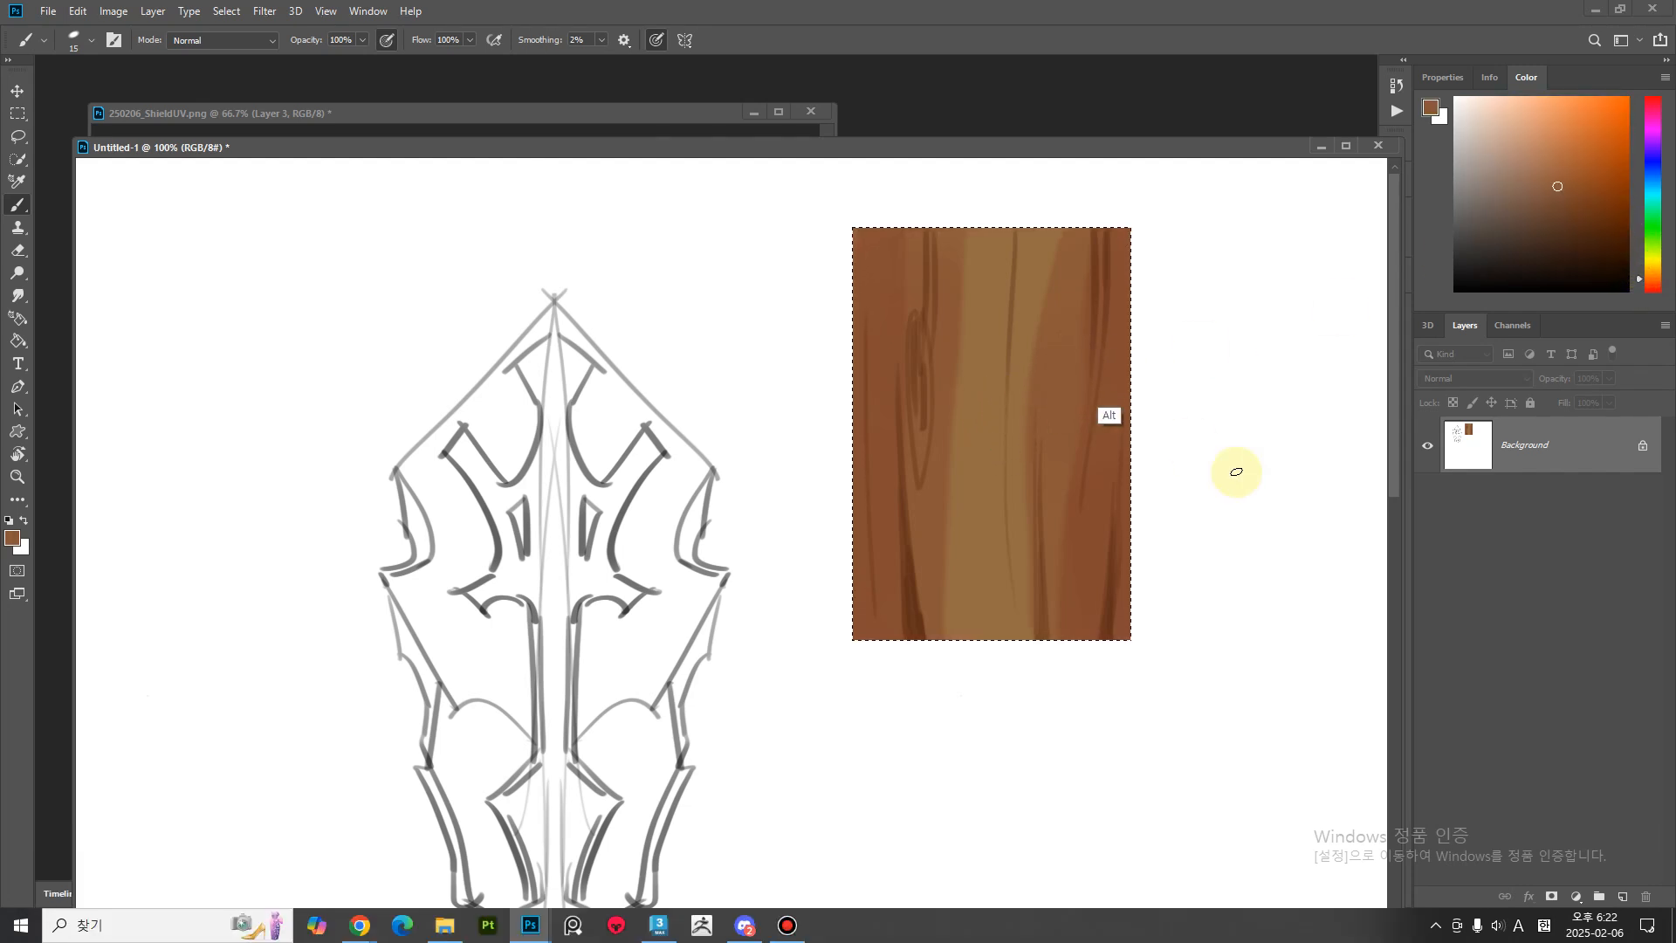
left_click(1559, 190)
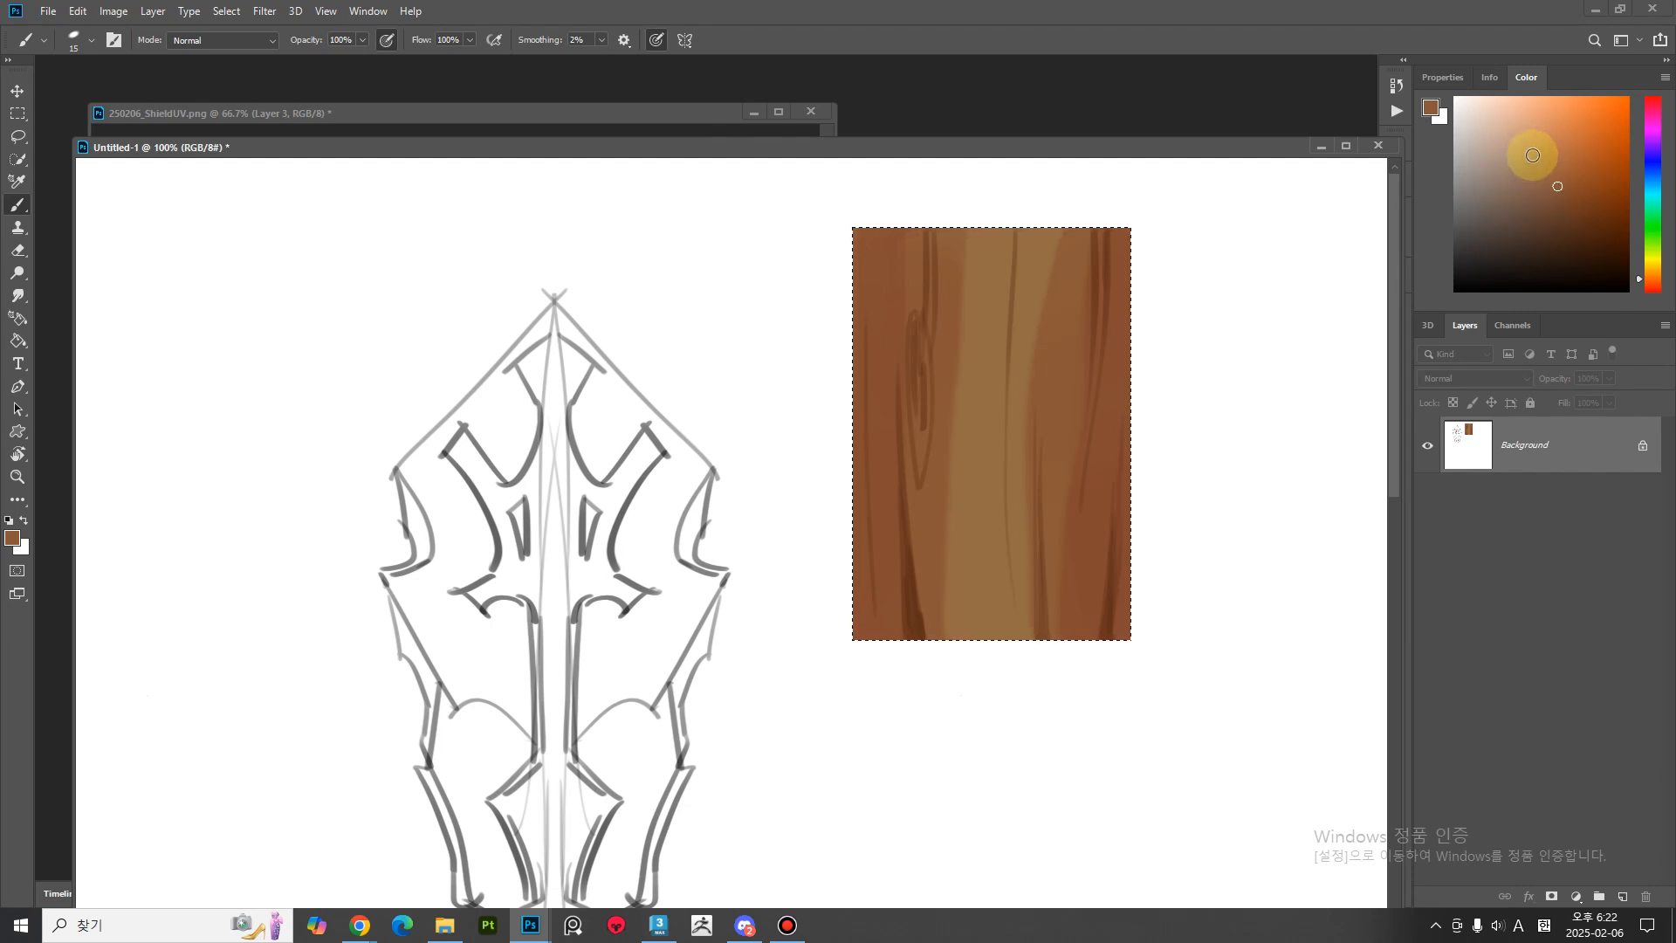
left_click(1533, 155)
left_click_drag(1639, 282, 1641, 270)
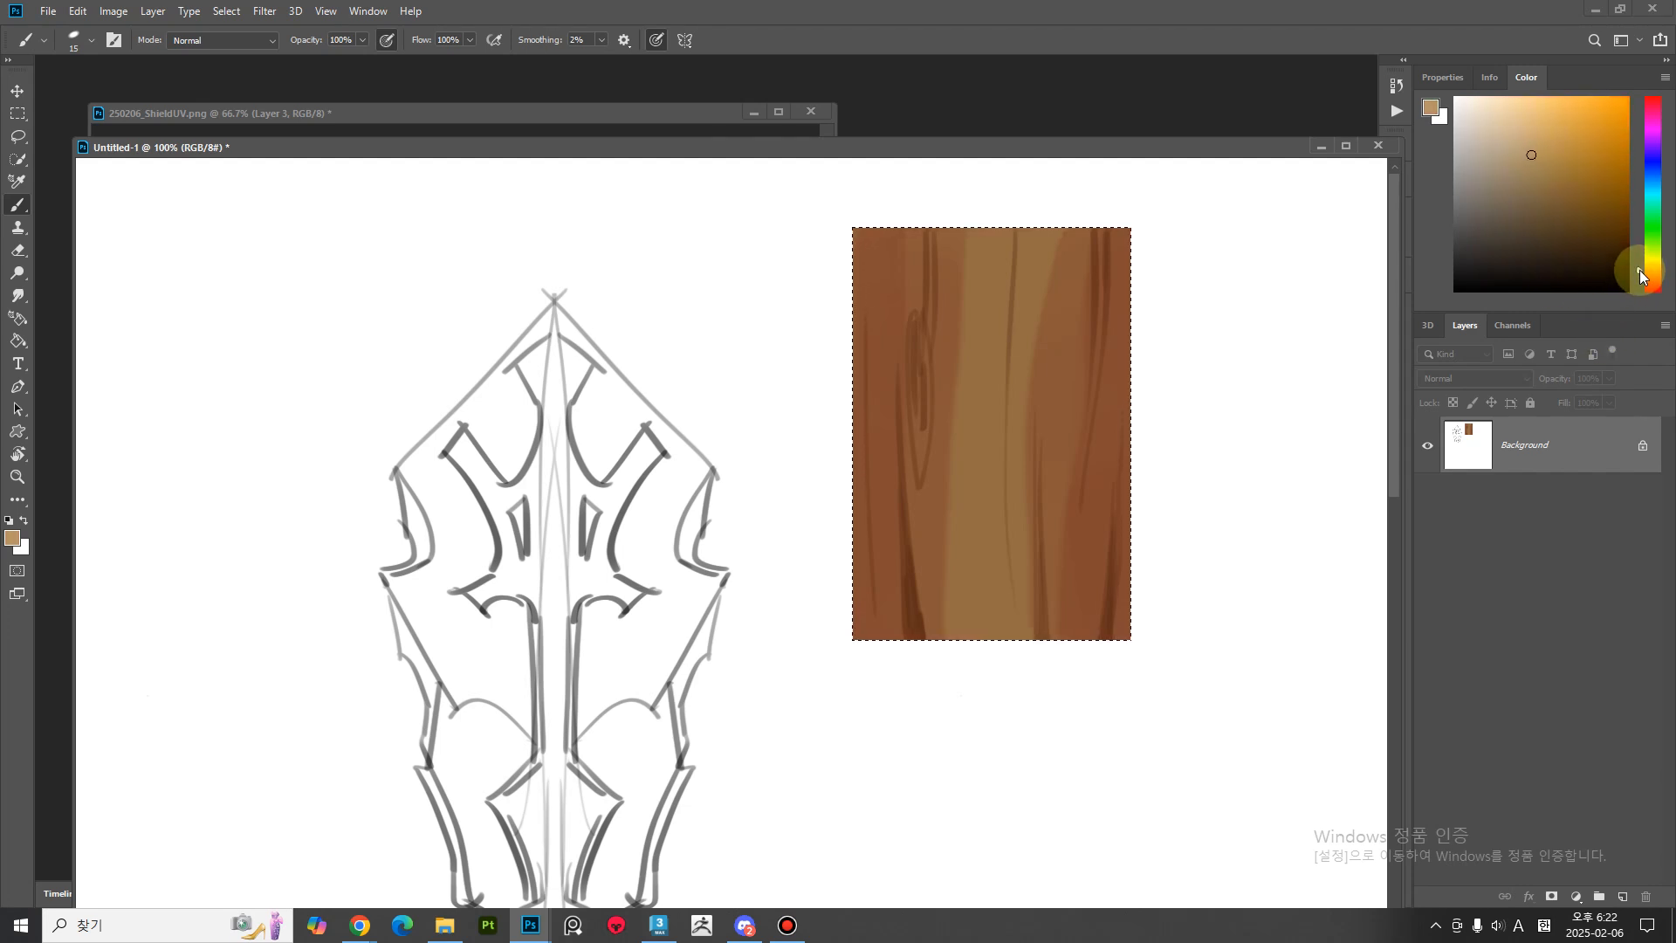
left_click(1534, 154)
left_click(1534, 154)
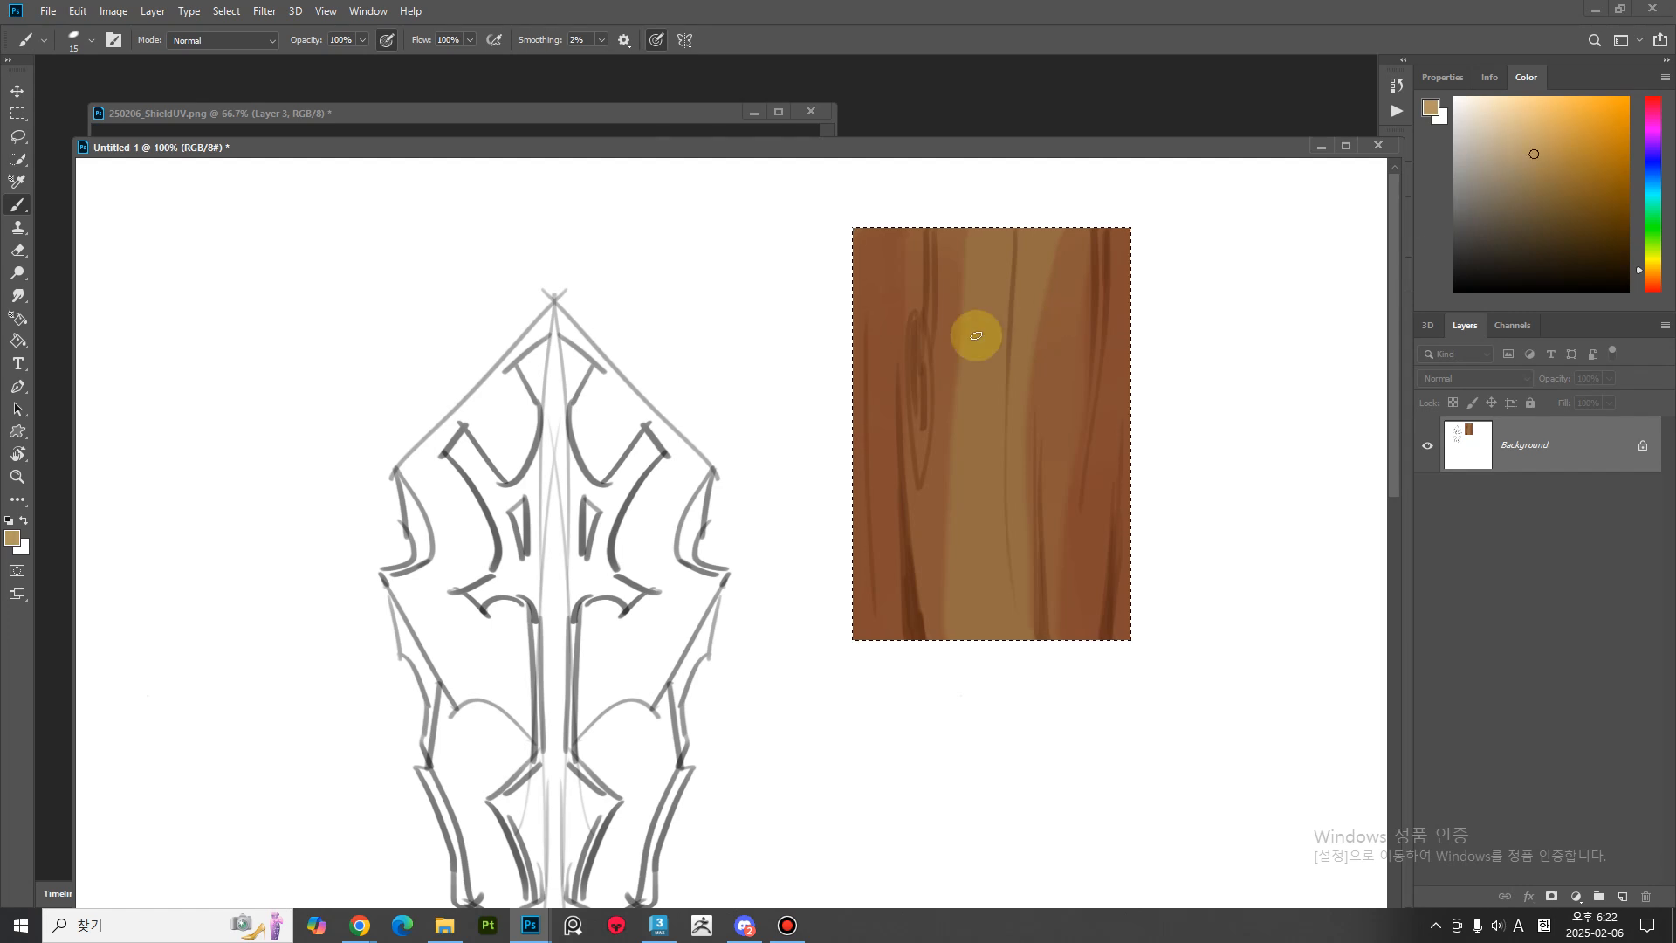
Soften the edge hardness of the brush and enlarge it to 300 px over the wood rectangle.
key("alt")
right_click_drag(1023, 26, 1023, 25, "alt")
right_click_drag(1009, 363, 979, 360, "alt")
left_click(1000, 350)
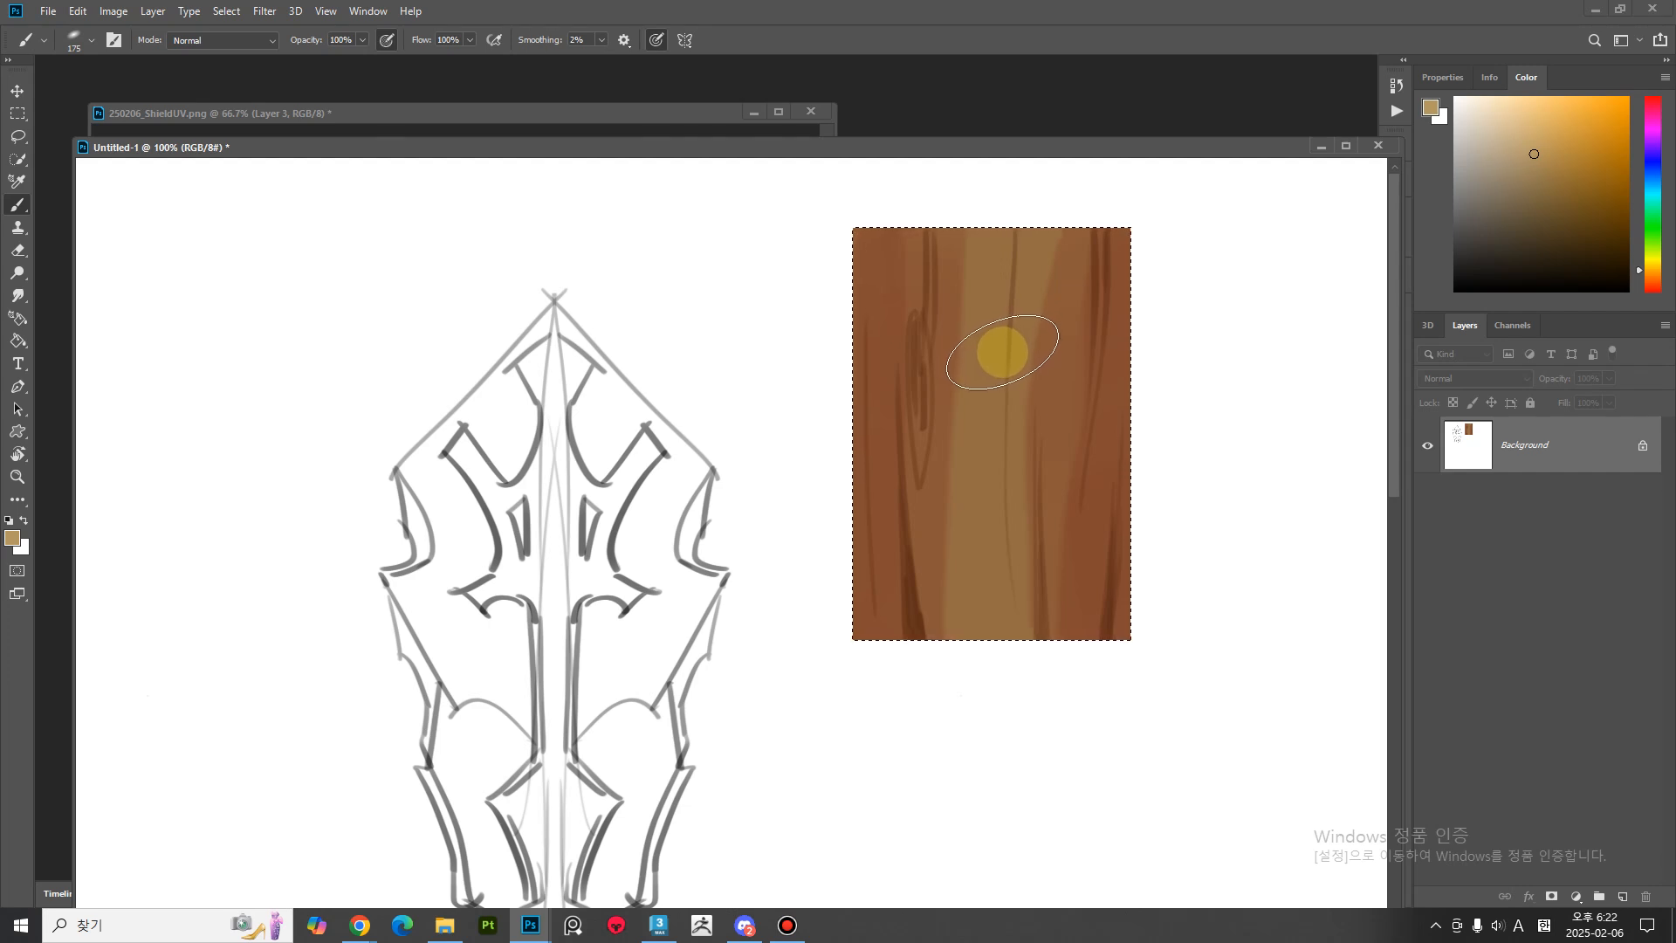
key("alt")
mouse_move(1000, 358)
right_mouse_down("alt")
mouse_move(1049, 384)
mouse_move(997, 375)
mouse_move(1034, 382)
mouse_move(1004, 377)
mouse_move(999, 248)
right_mouse_up("alt")
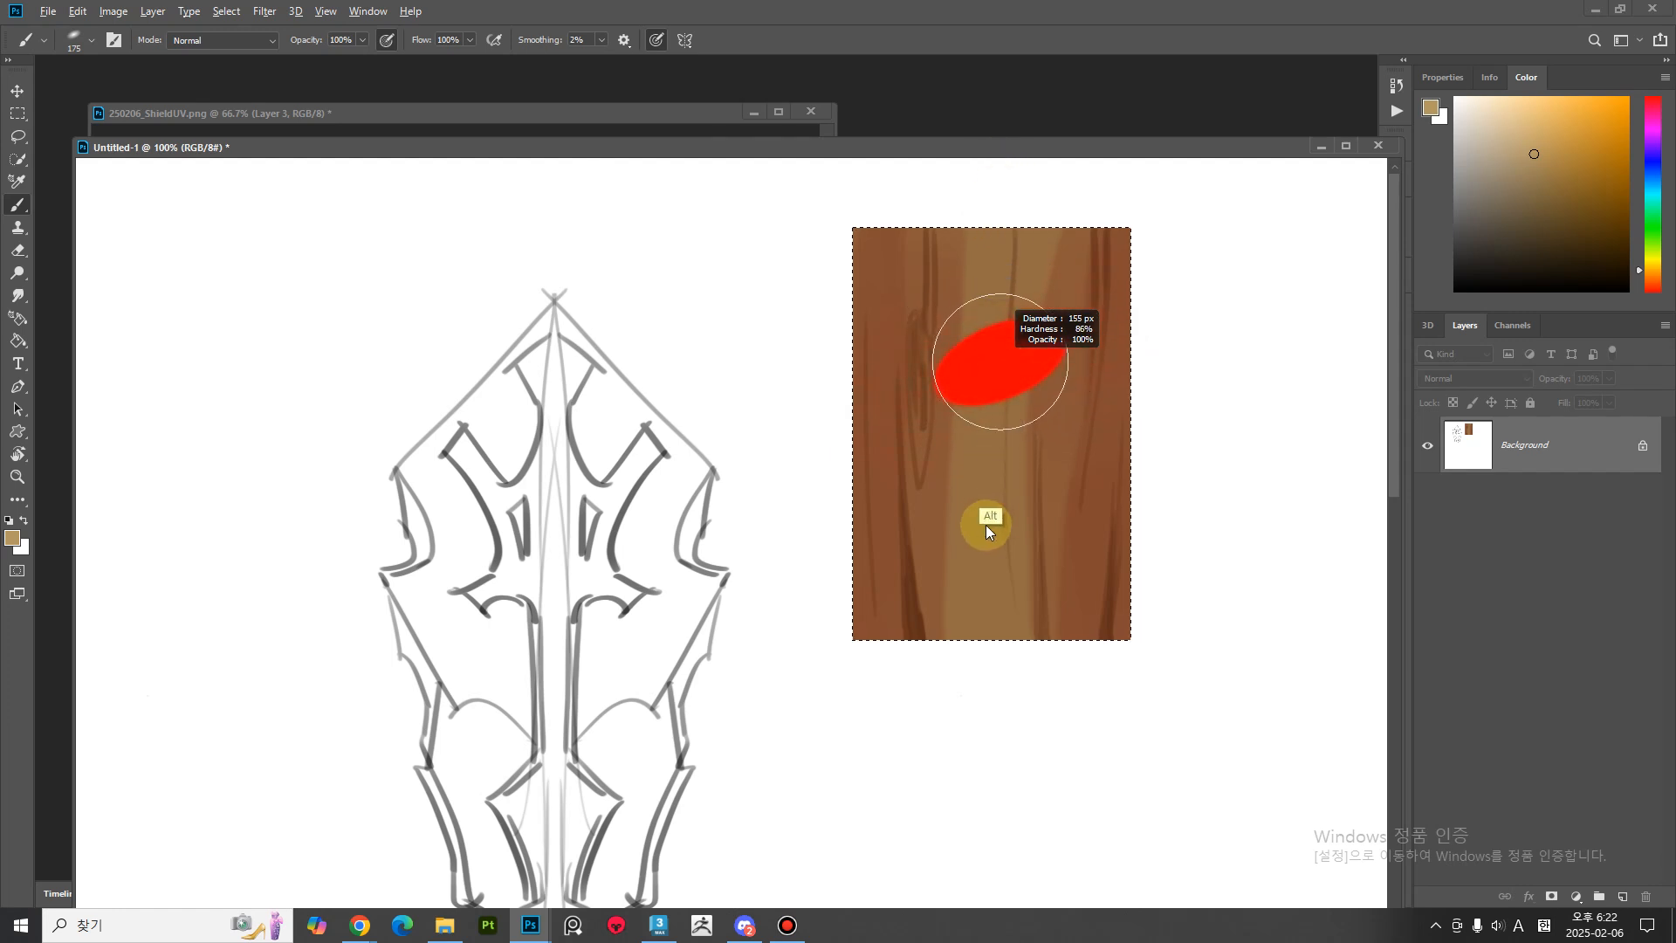
right_click_drag(995, 360, 1002, 188, "alt")
mouse_move(993, 303)
right_mouse_down("alt")
mouse_move(995, 199)
mouse_move(989, 425)
right_mouse_up("alt")
right_click_drag(986, 574, 975, 372, "alt")
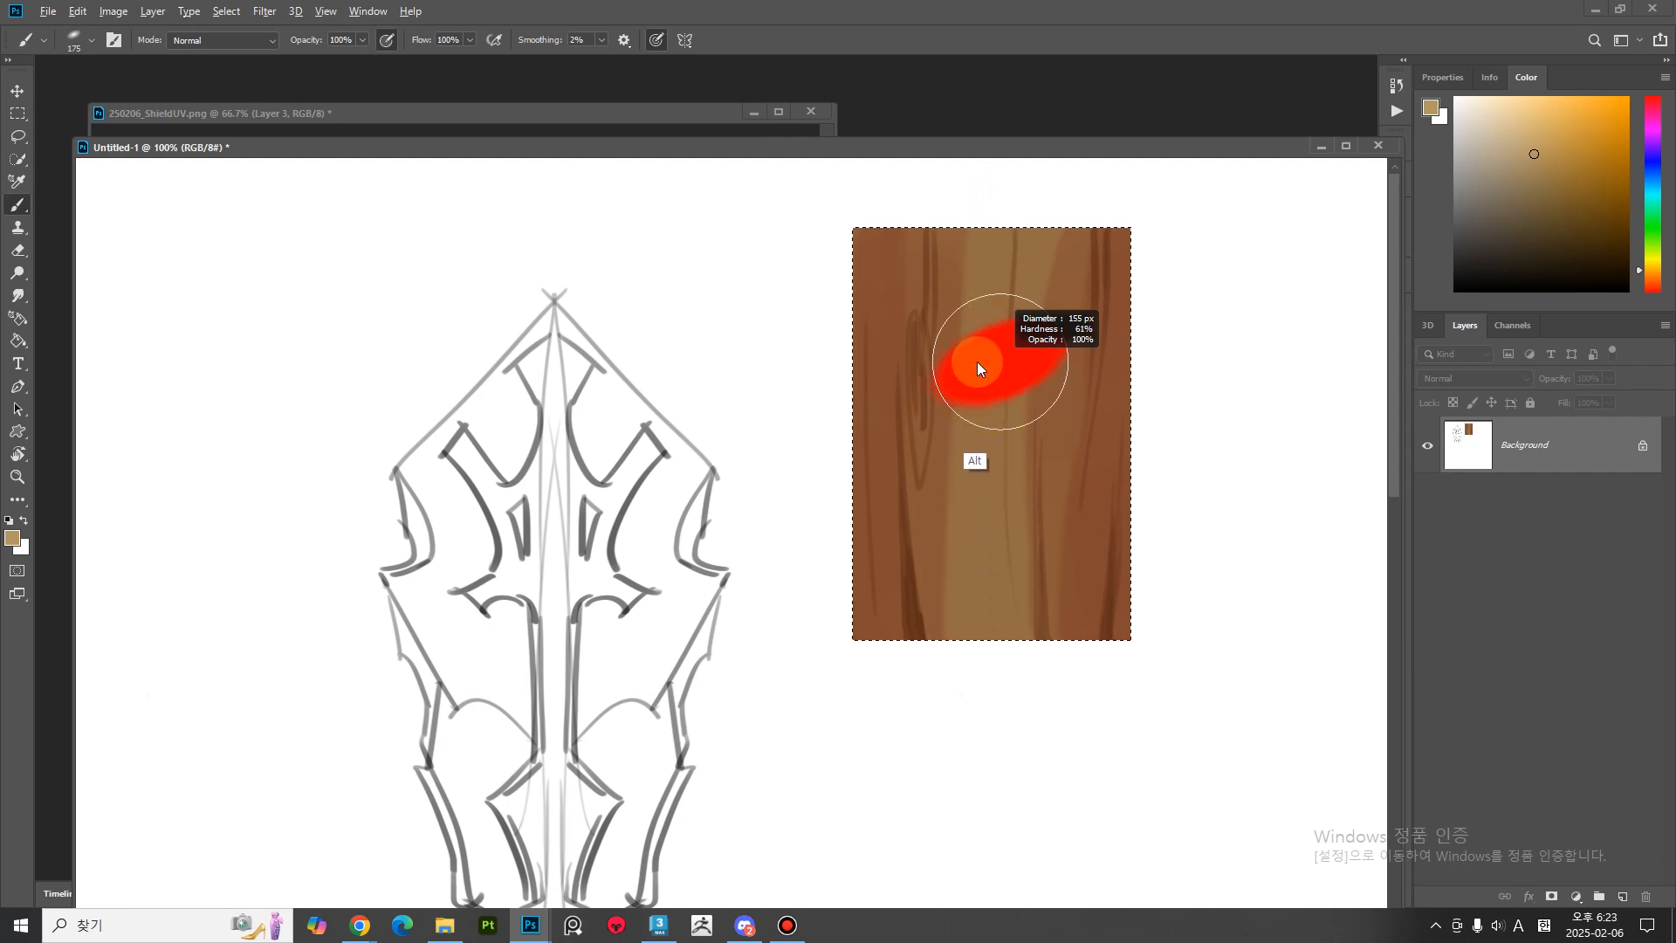
right_click_drag(989, 183, 977, 215, "alt")
mouse_move(910, 256)
right_mouse_down("alt")
mouse_move(976, 269)
mouse_move(946, 318)
mouse_move(961, 627)
mouse_move(986, 280)
mouse_move(976, 541)
mouse_move(978, 374)
right_mouse_up("alt")
mouse_move(988, 212)
right_mouse_down("alt")
mouse_move(951, 254)
mouse_move(981, 501)
mouse_move(939, 522)
mouse_move(1039, 255)
mouse_move(1077, 70)
mouse_move(1176, 99)
mouse_move(1125, 77)
mouse_move(965, 259)
right_mouse_up("alt")
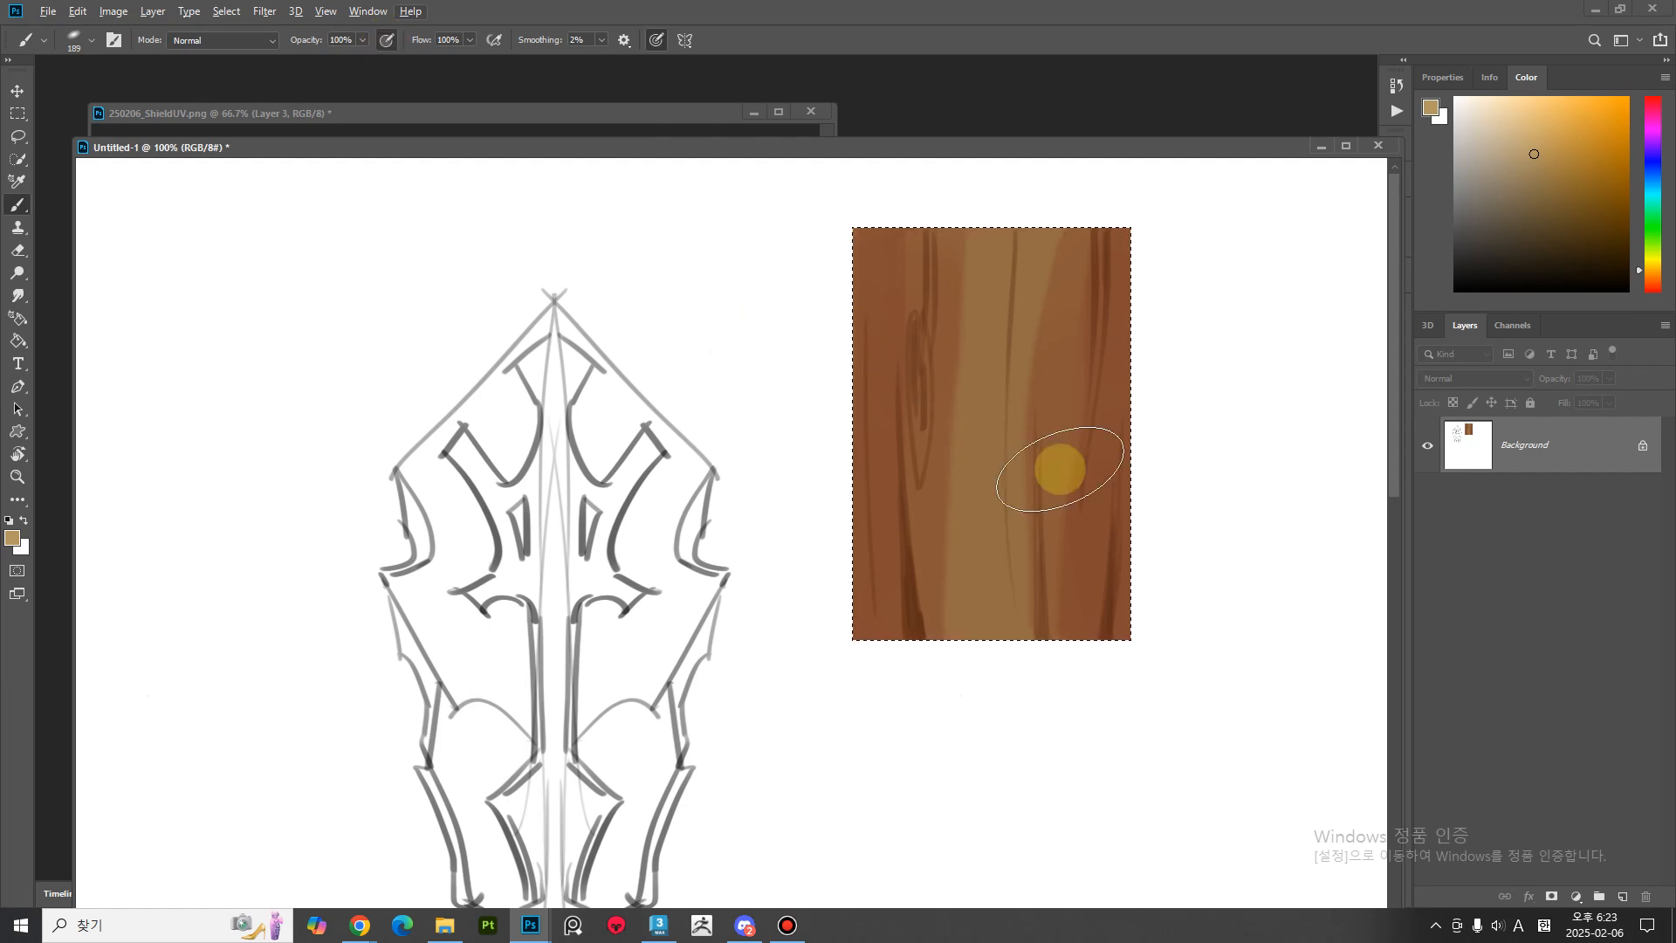
key("bracketright")
key("bracketright")
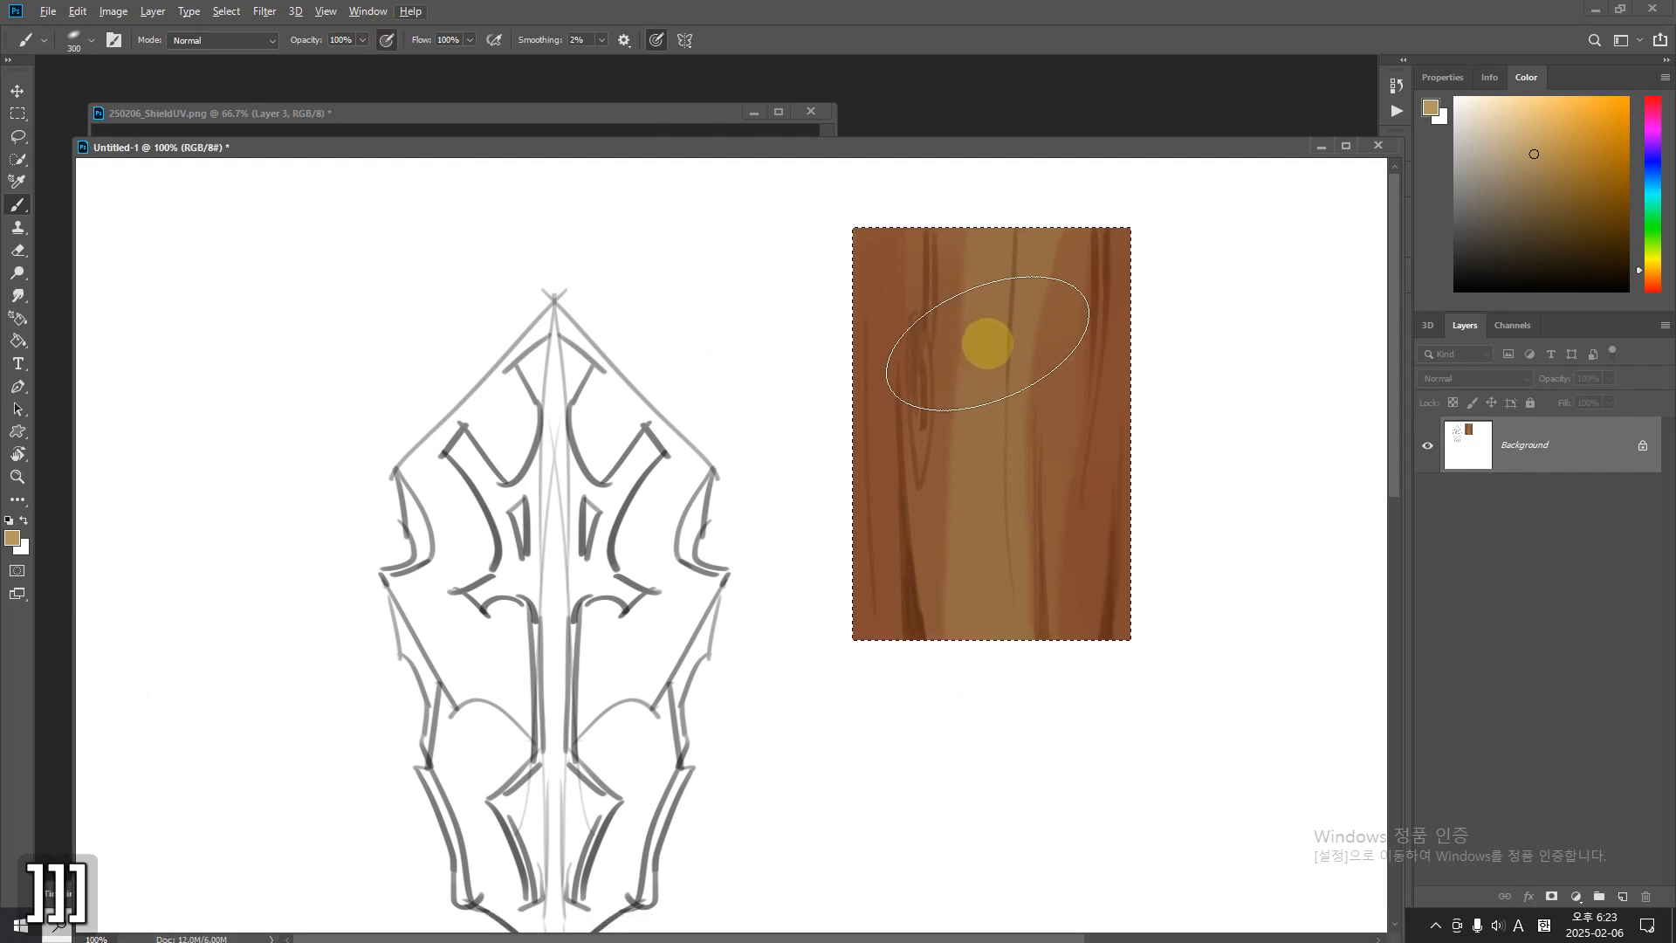
Enlarge the soft brush to 800 px and blend the yellowish tan down the middle of the wood rectangle.
key("bracketright")
key("bracketright")
key("bracketright")
key("bracketright")
key("bracketright")
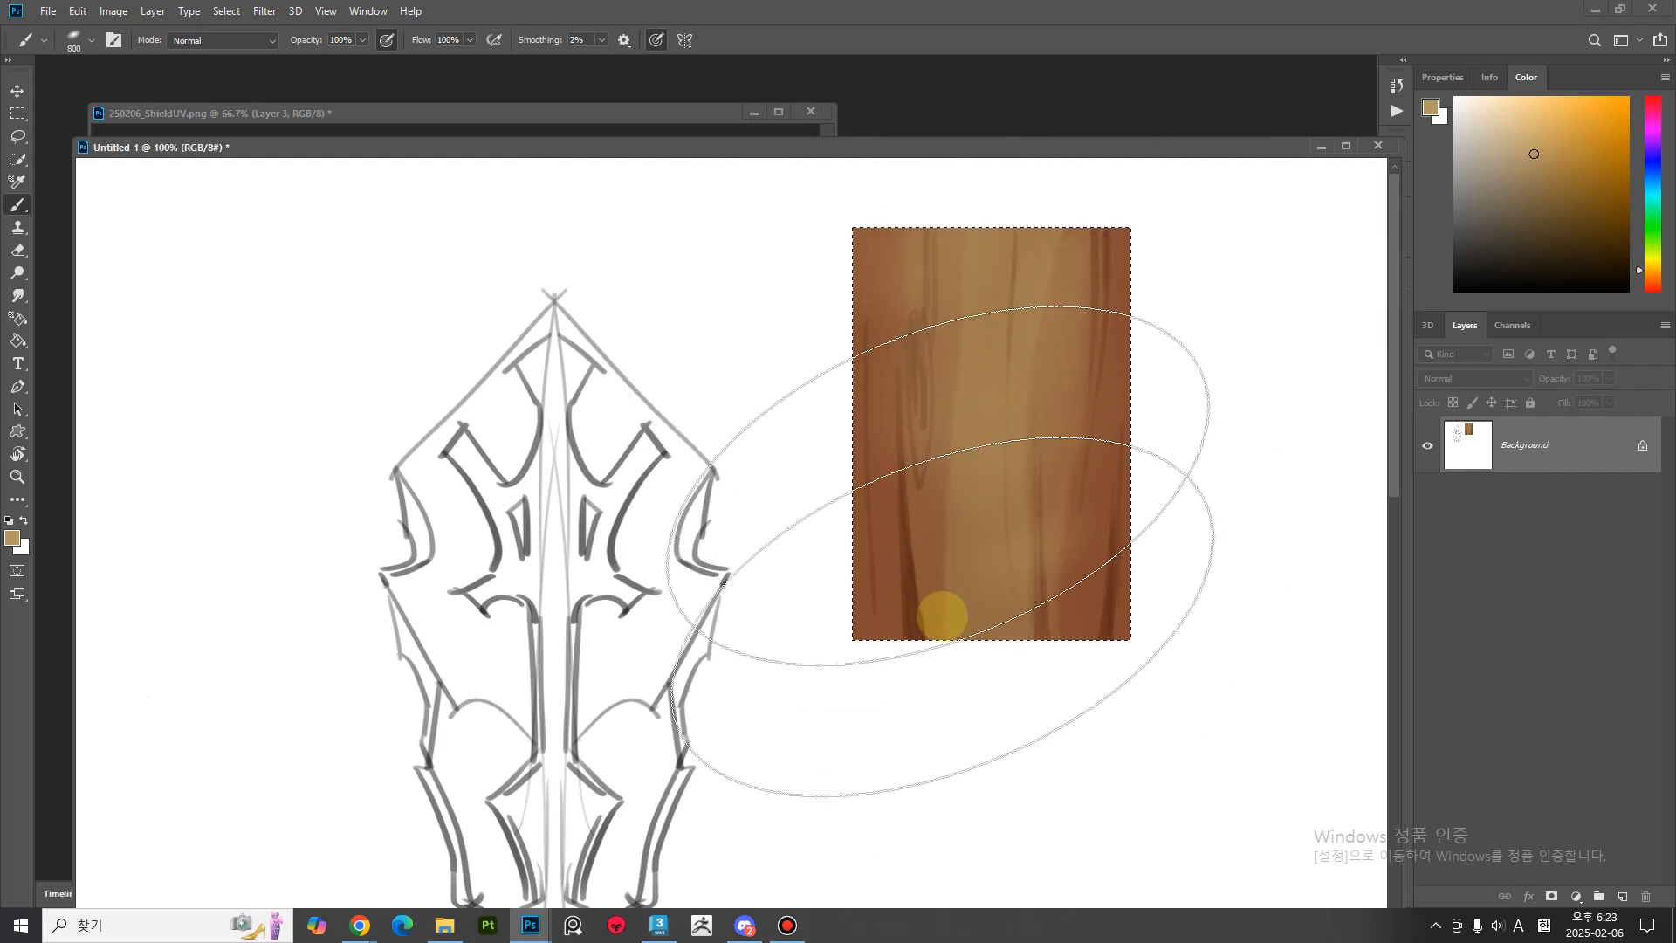
key("bracketleft")
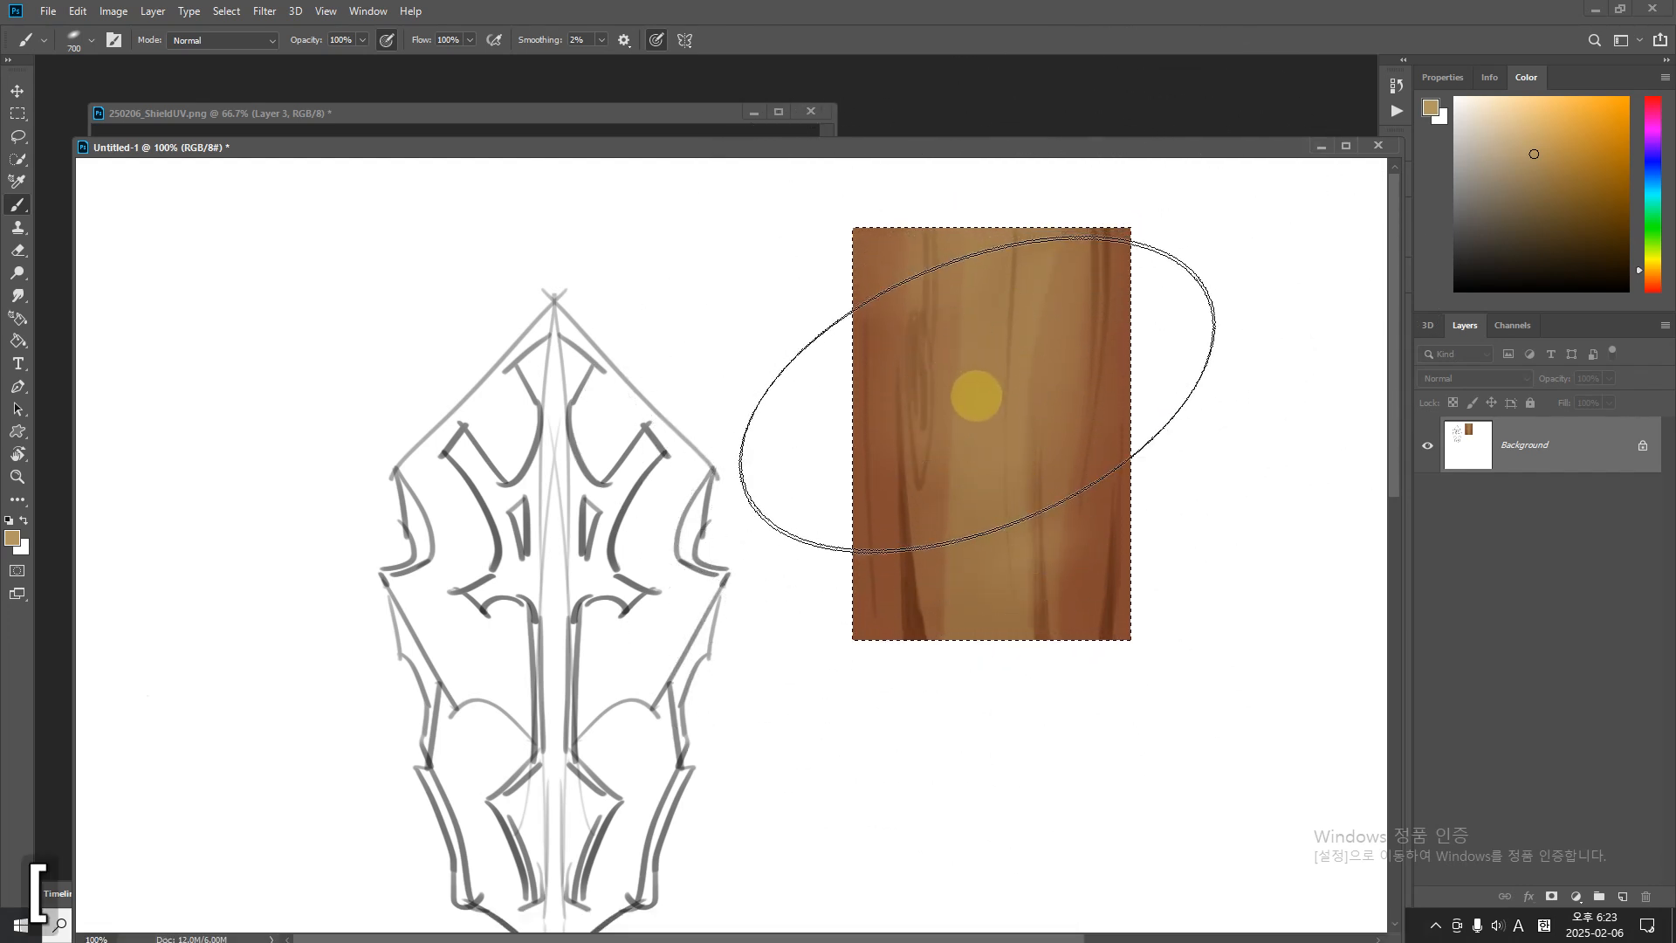
key("bracketright")
key("bracketright")
key("bracketright")
key("bracketright")
key("bracketright")
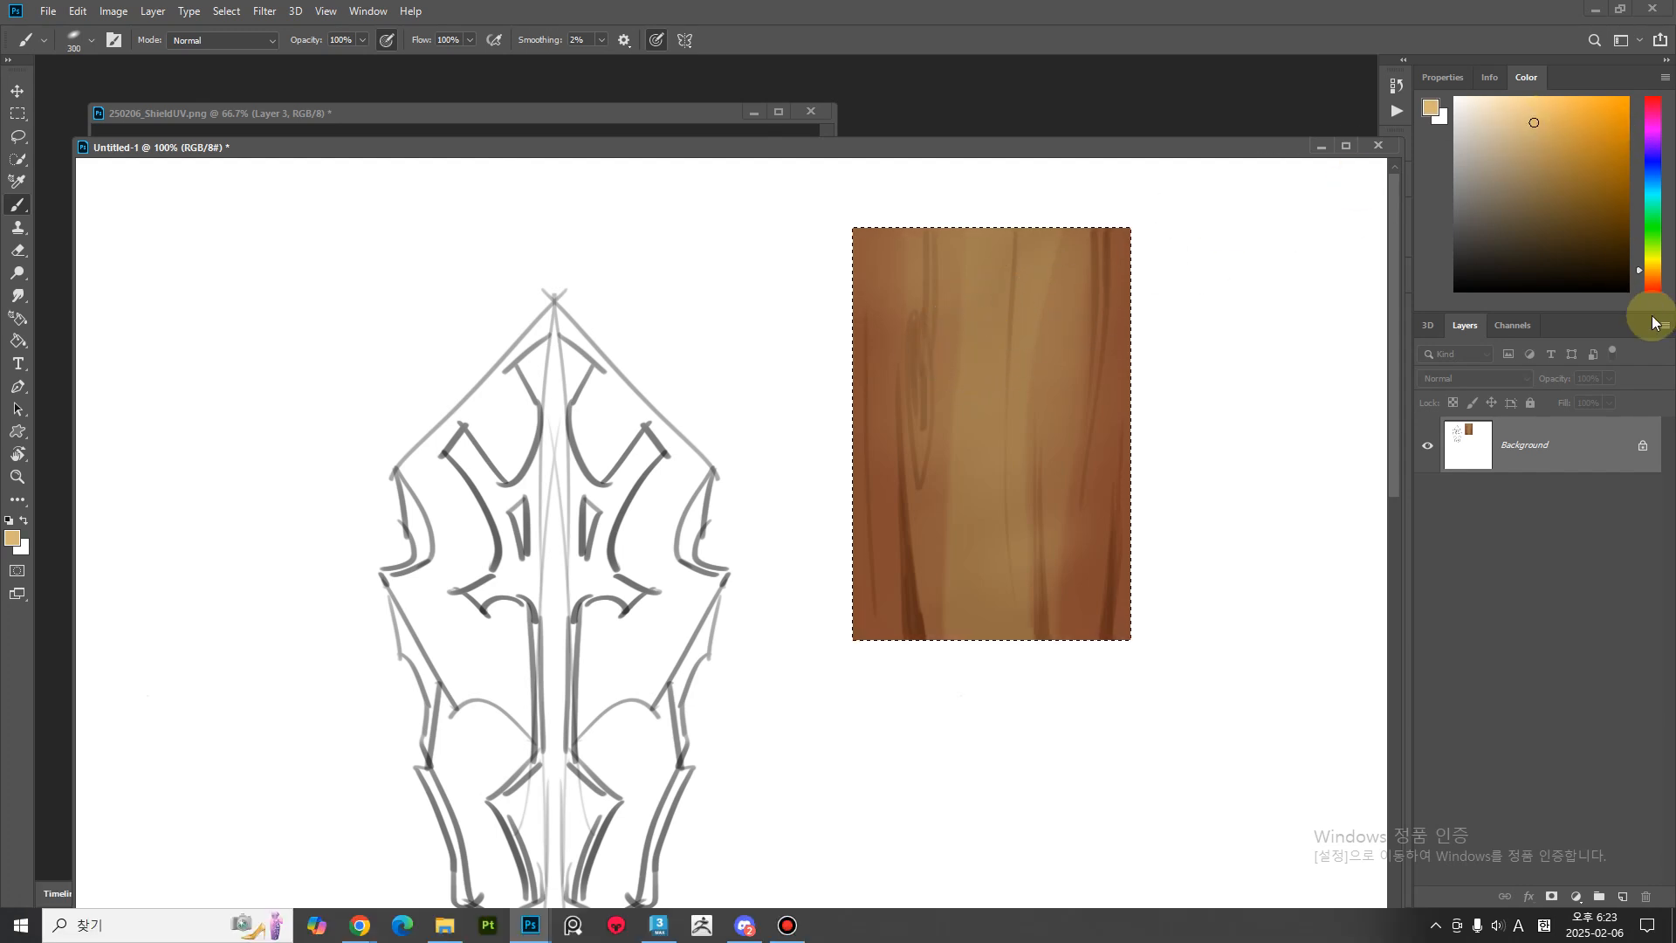
Shift the foreground hue towards yellow and paint a brighter highlight down the wood rectangle's centre with a 500 px brush.
left_click(1649, 260)
left_click_drag(1648, 260, 1646, 267)
key("bracketright")
key("bracketright")
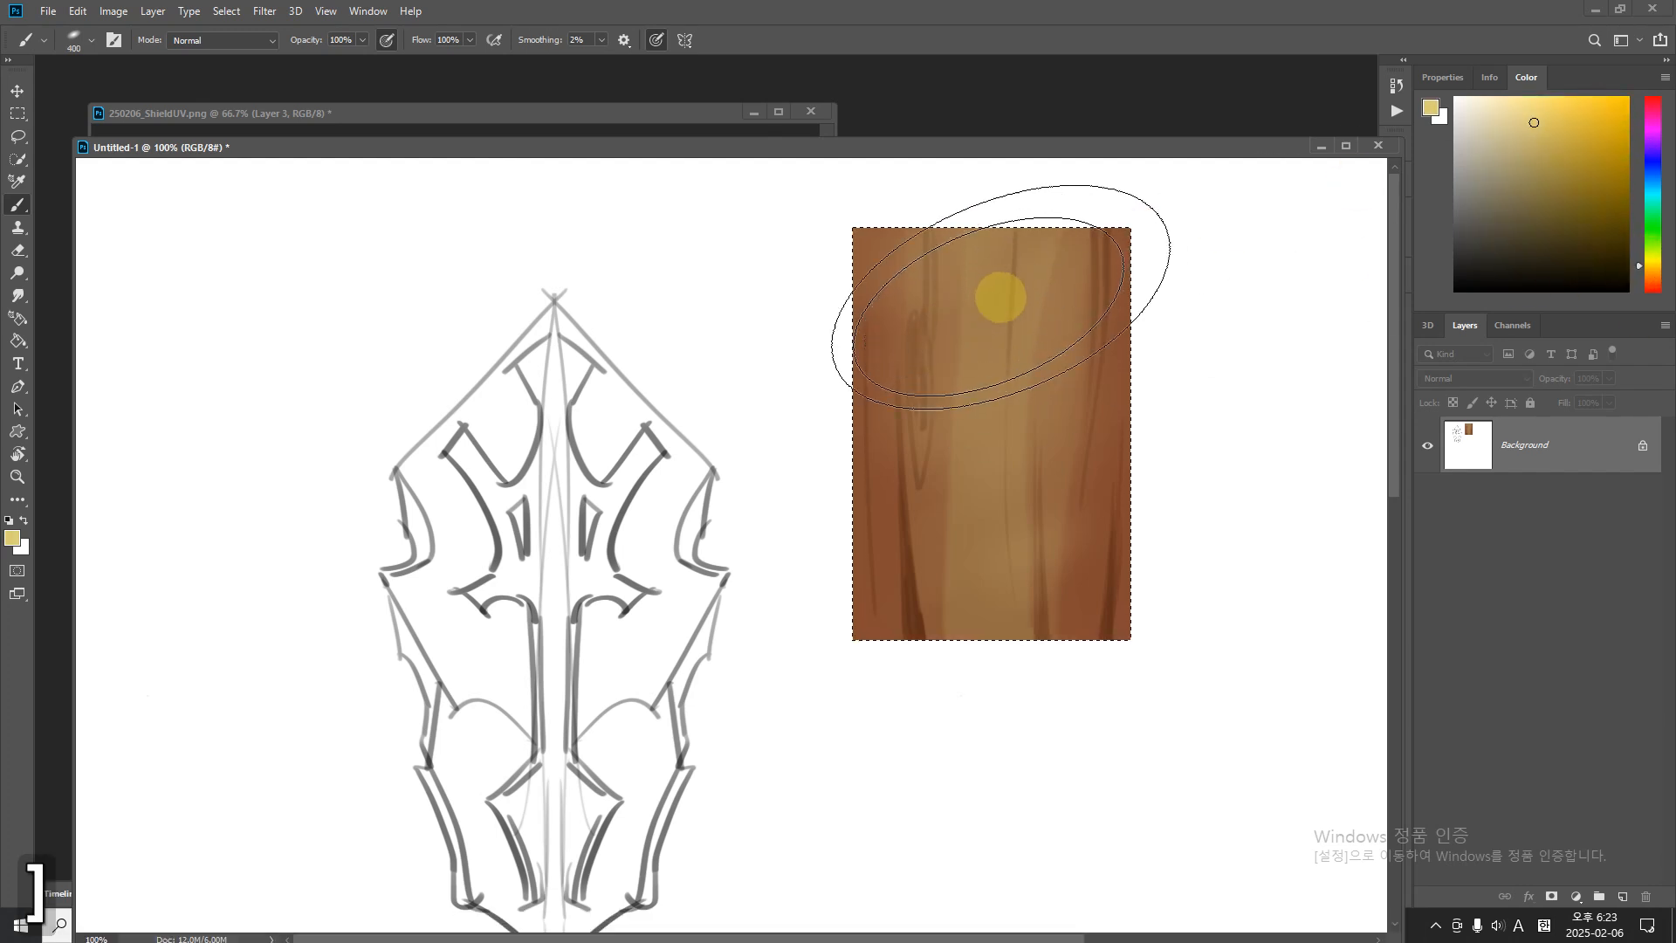
left_click_drag(991, 261, 966, 583)
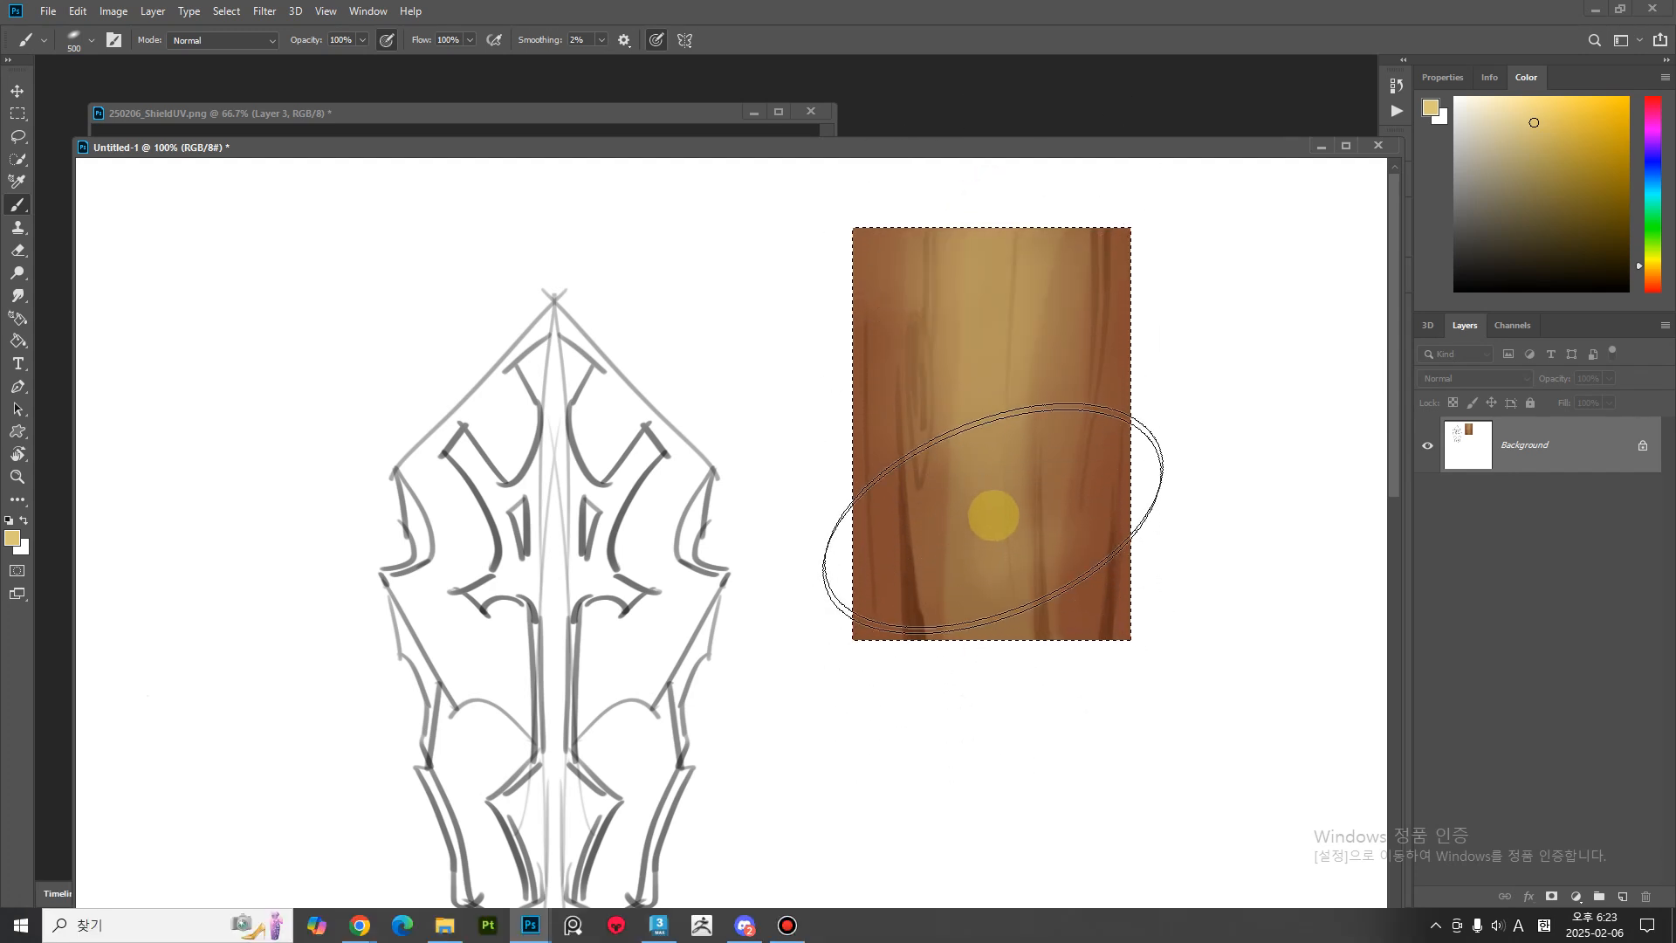
Reduce the brush to 14 px and paint thin pale highlight lines beside the dark grain lines of the wood rectangle.
key("bracketleft")
key("bracketleft")
key("bracketleft")
key("bracketleft")
key("bracketleft")
key("bracketleft")
key("bracketleft")
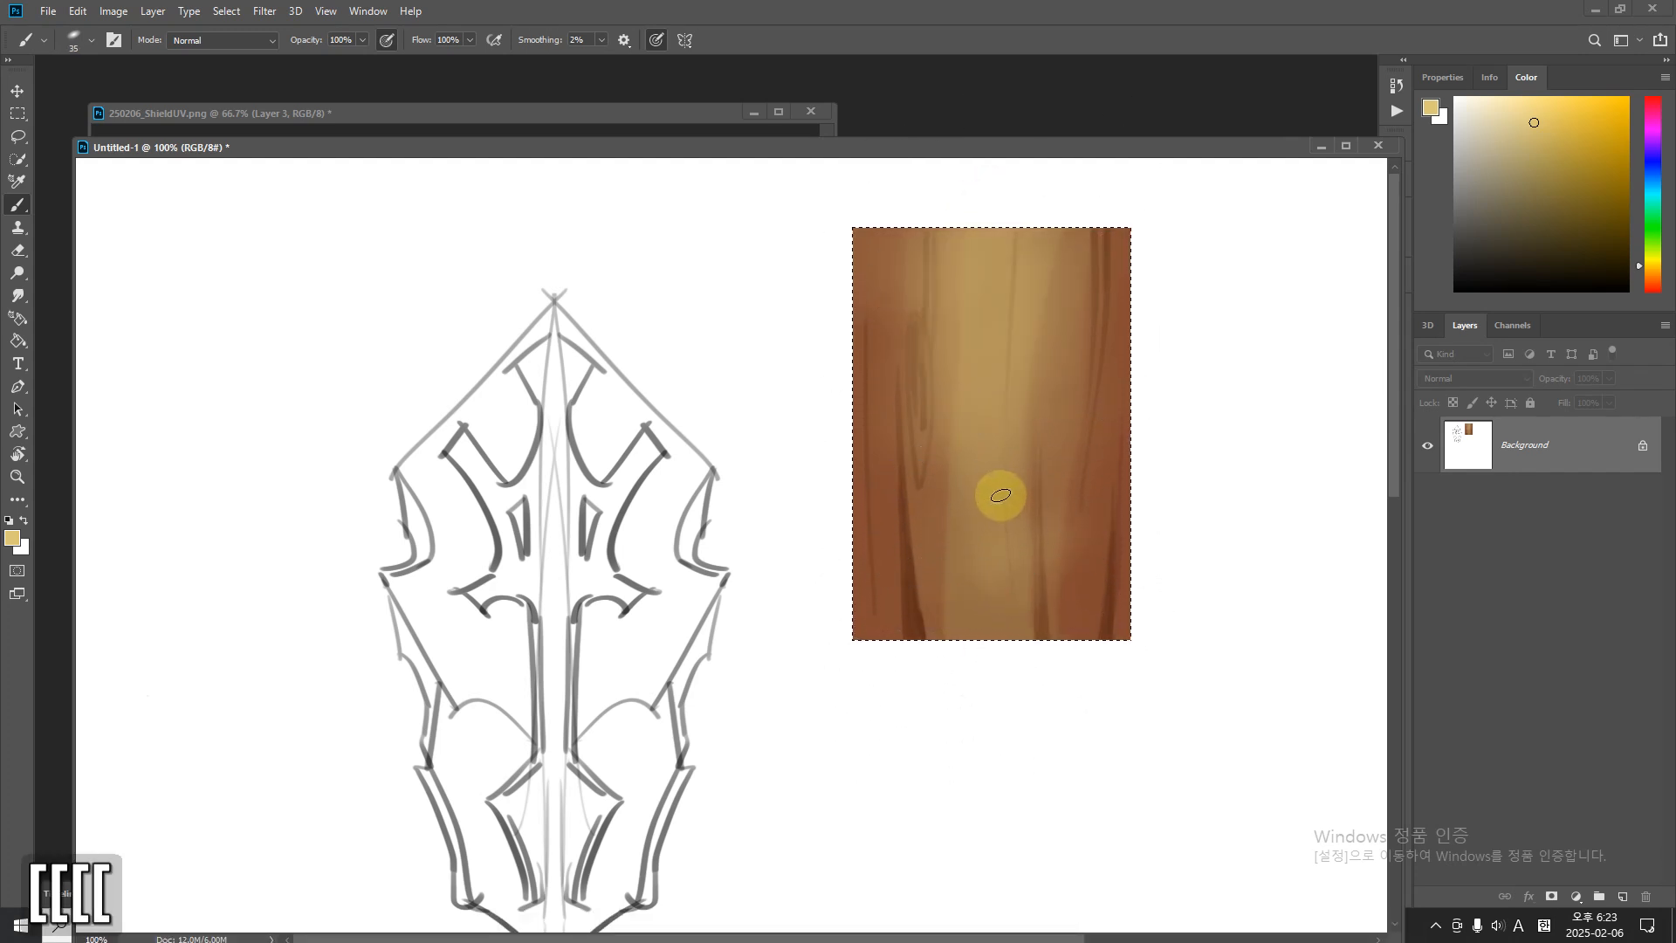
key("alt")
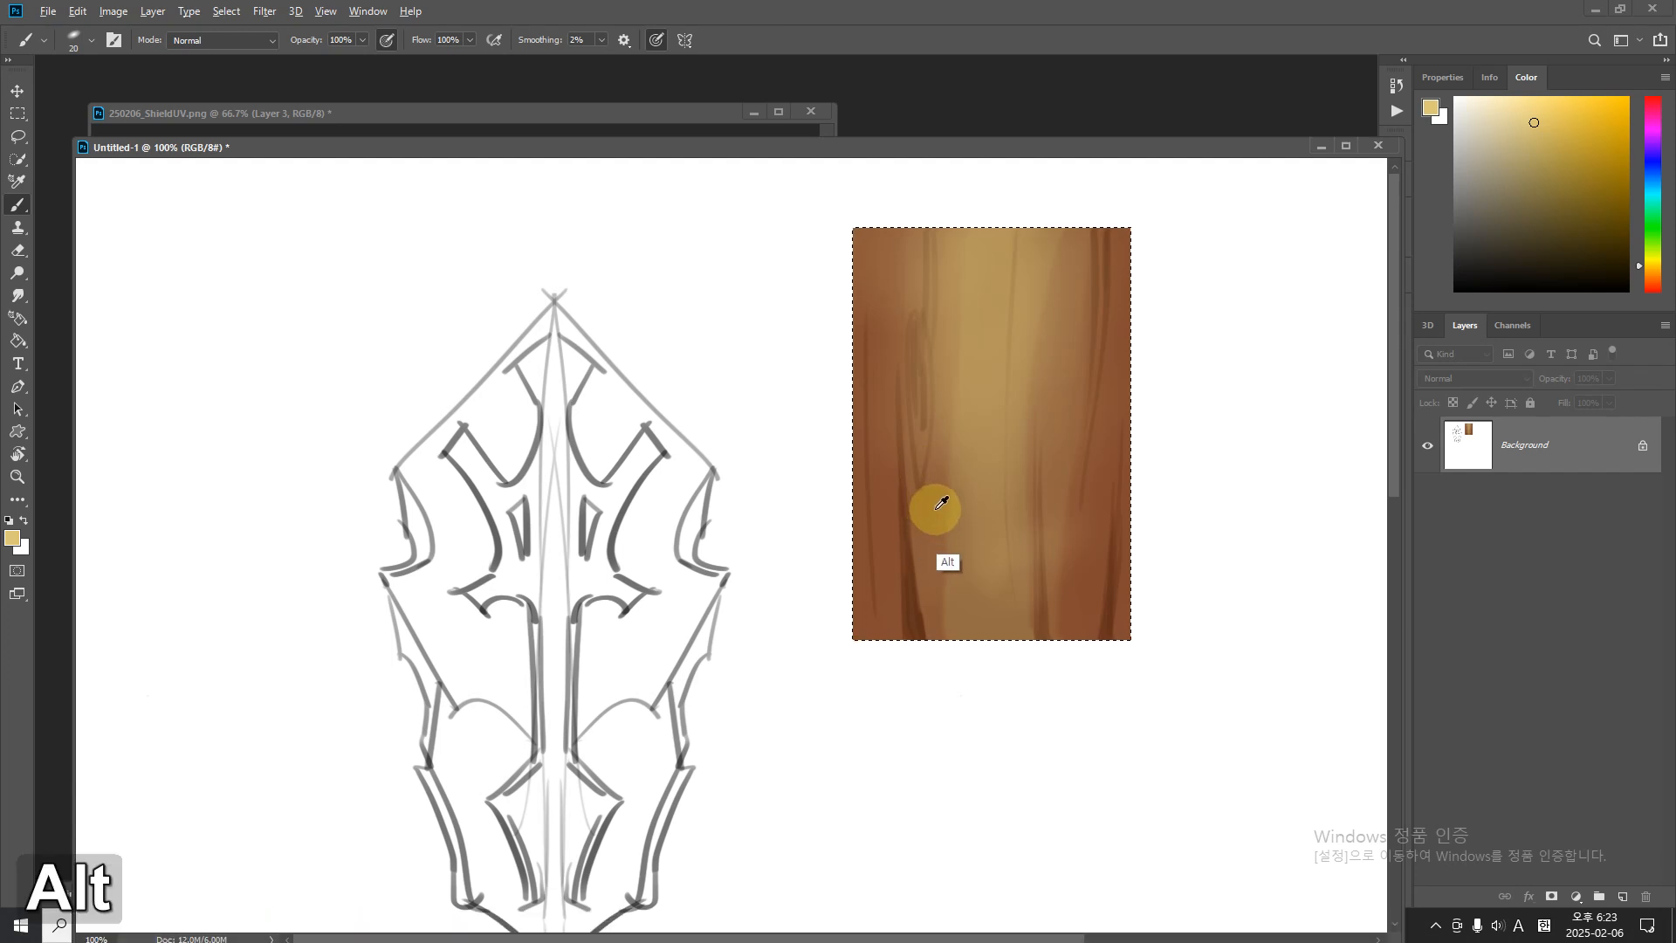
right_click_drag(954, 670, 950, 687, "alt")
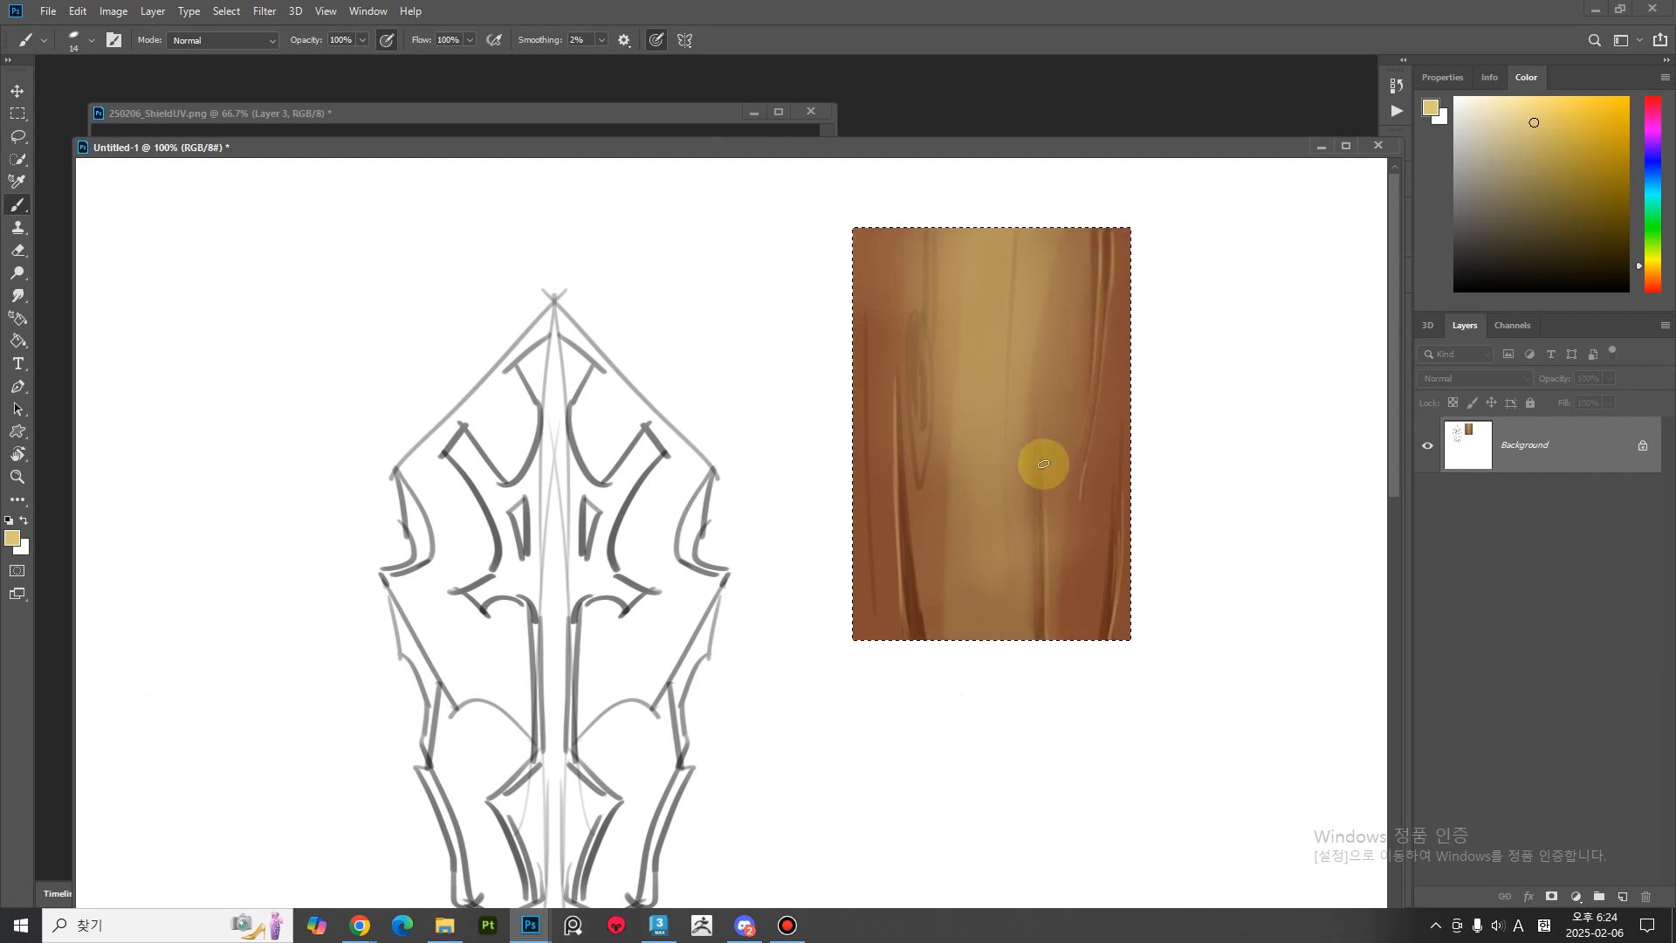
left_click_drag(1016, 262, 1001, 503)
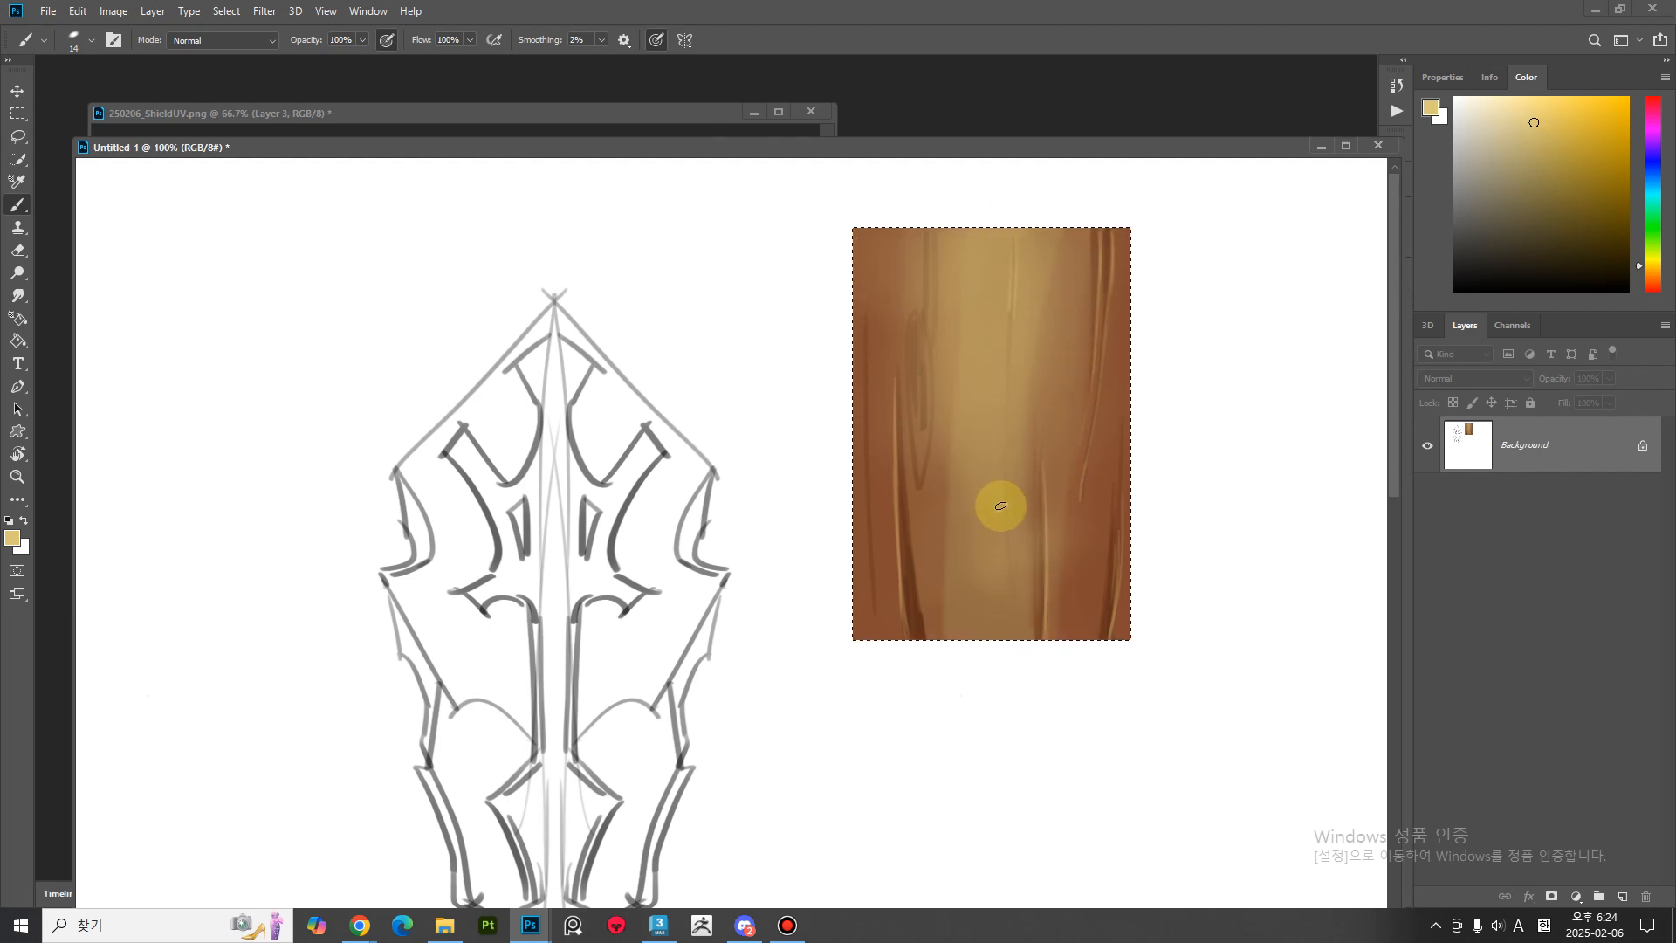
Add pale highlight lines around the knot and along the rectangle's left edge grain, and clear the selection.
mouse_move(907, 319)
left_mouse_down()
mouse_move(917, 472)
mouse_move(923, 404)
left_mouse_up()
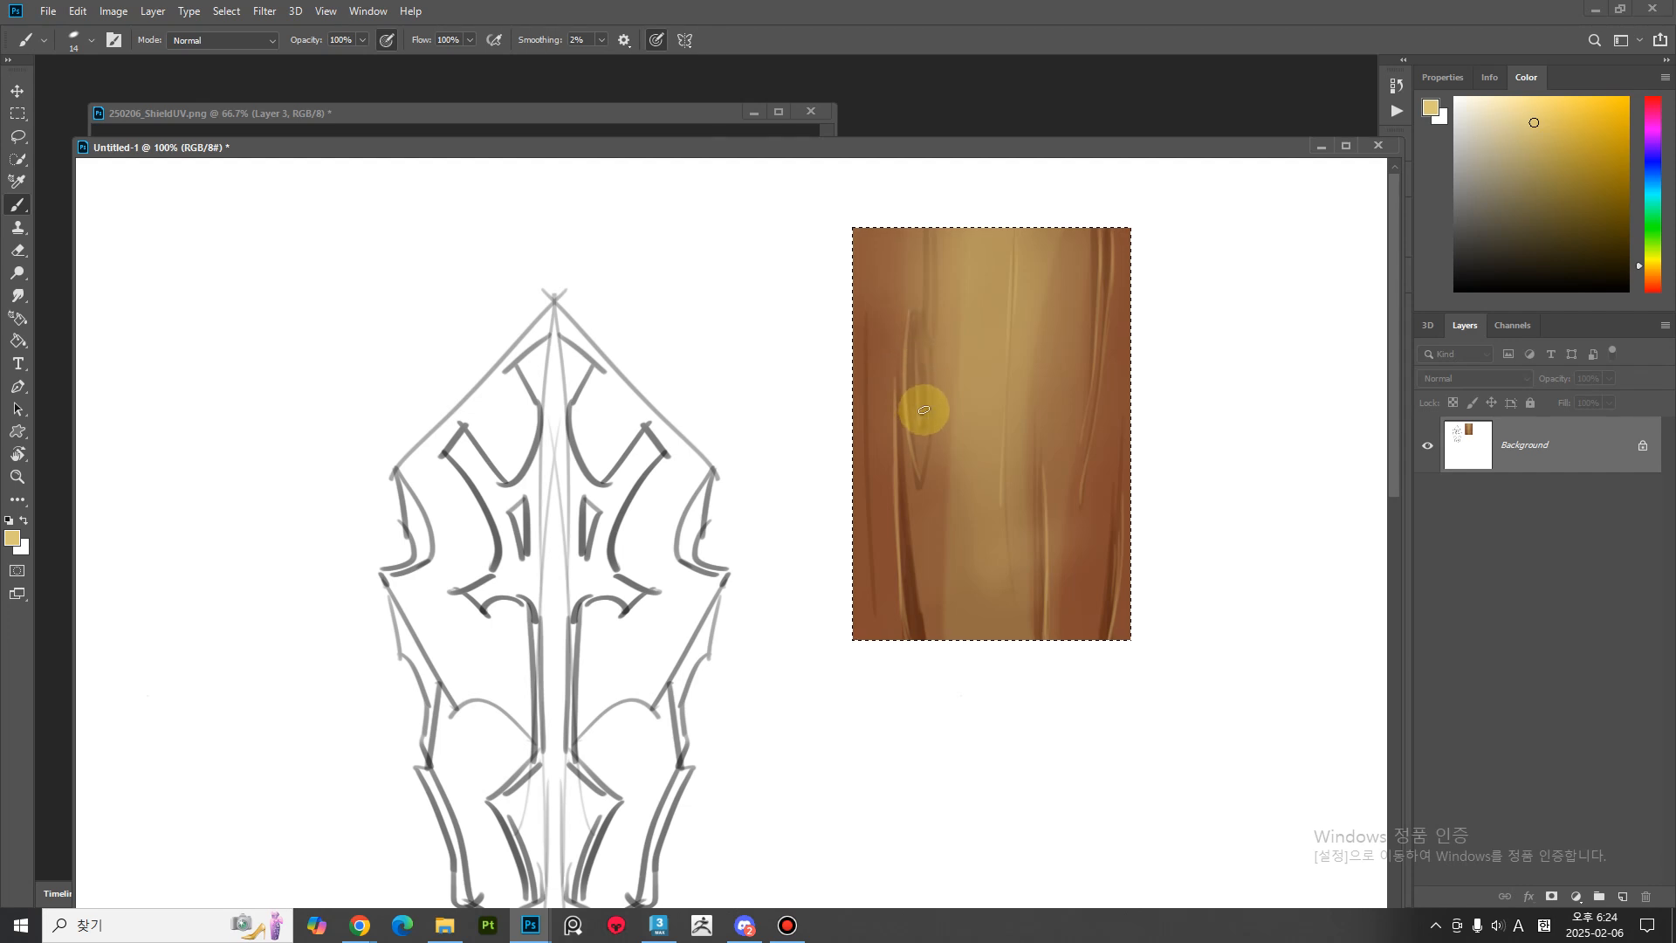
left_click_drag(865, 301, 873, 522)
left_click_drag(869, 369, 882, 597)
left_click_drag(870, 484, 873, 647)
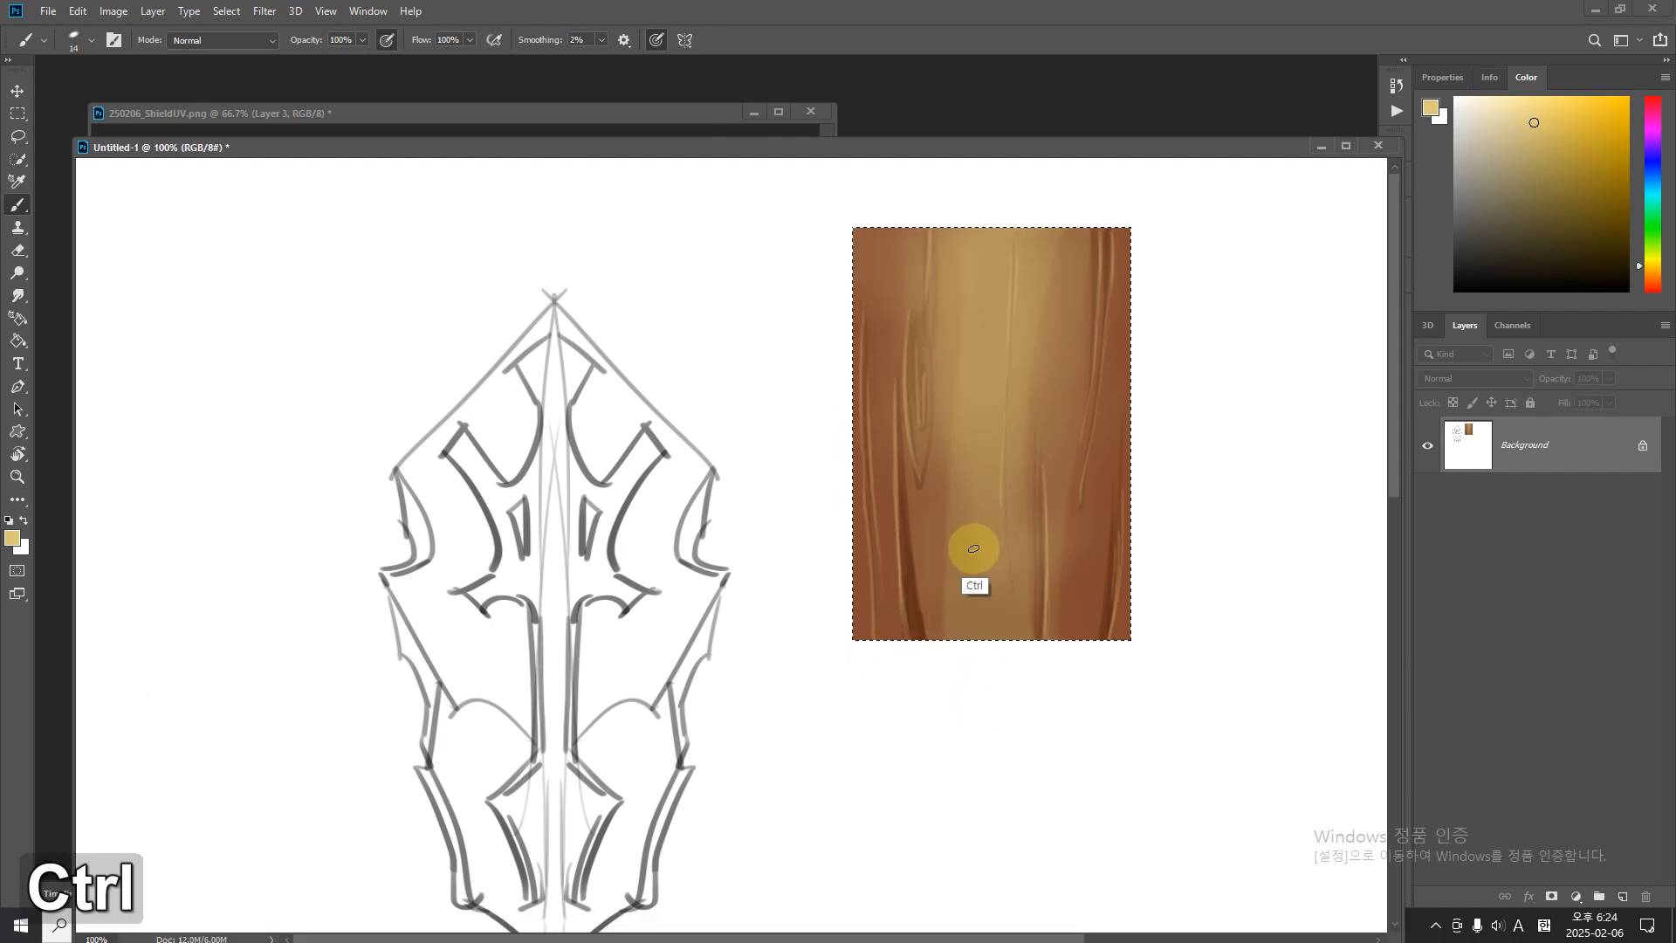
key("ctrl+d")
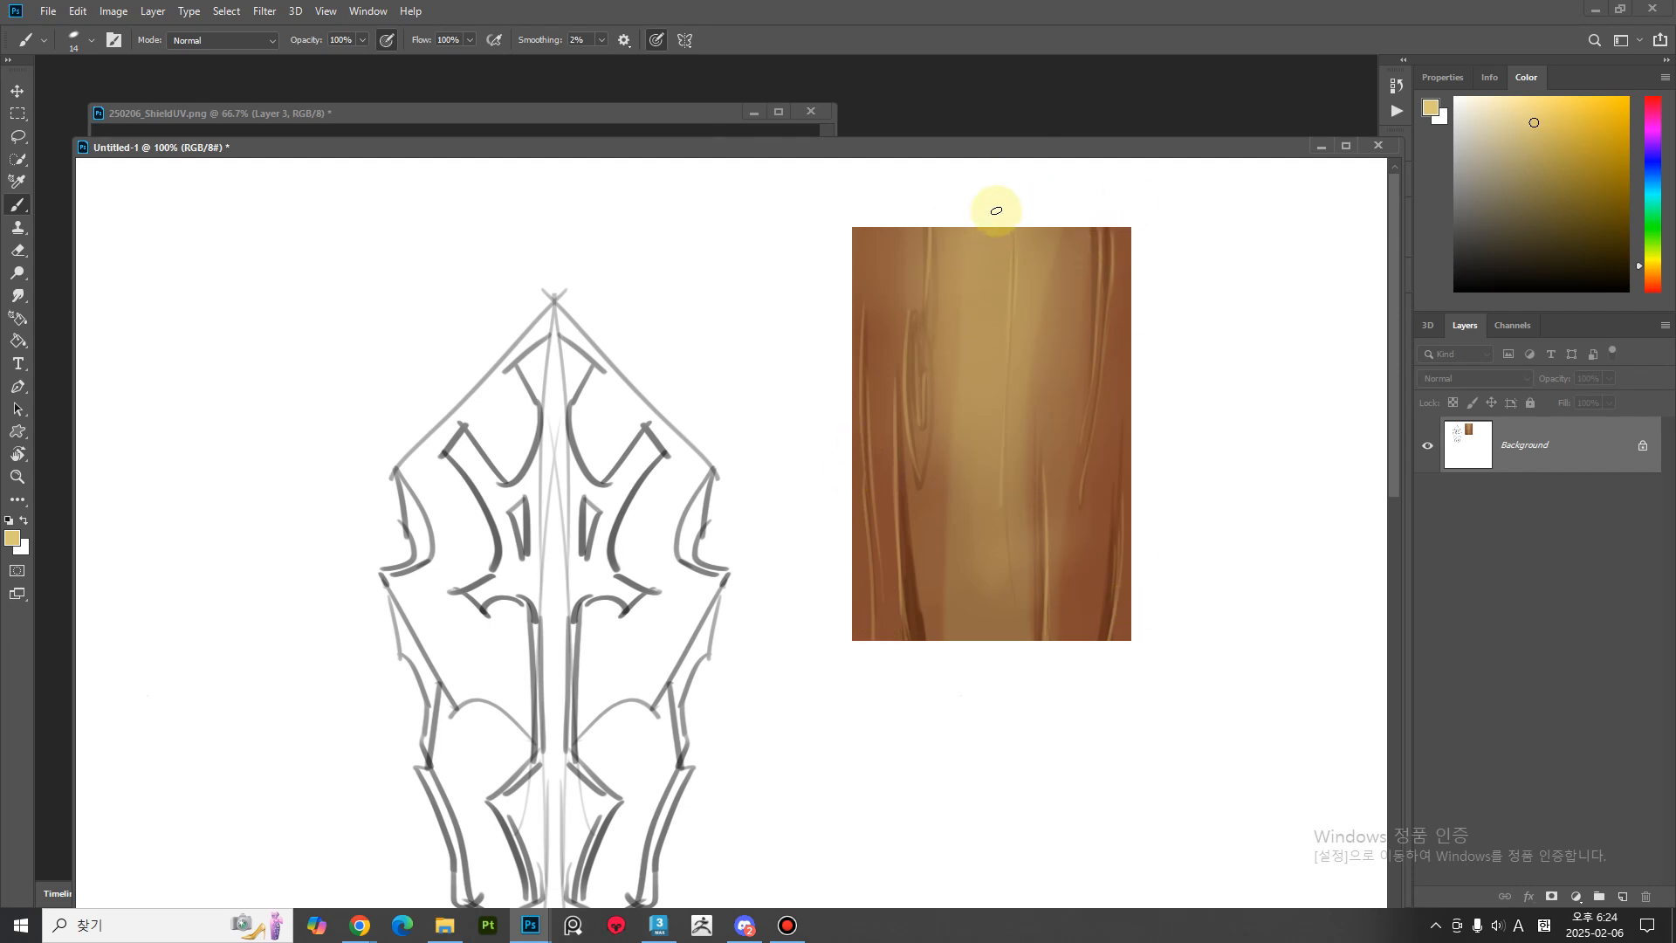
key("alt")
left_click(880, 250, "alt")
left_click_drag(859, 234, 1113, 241)
key("ctrl+z")
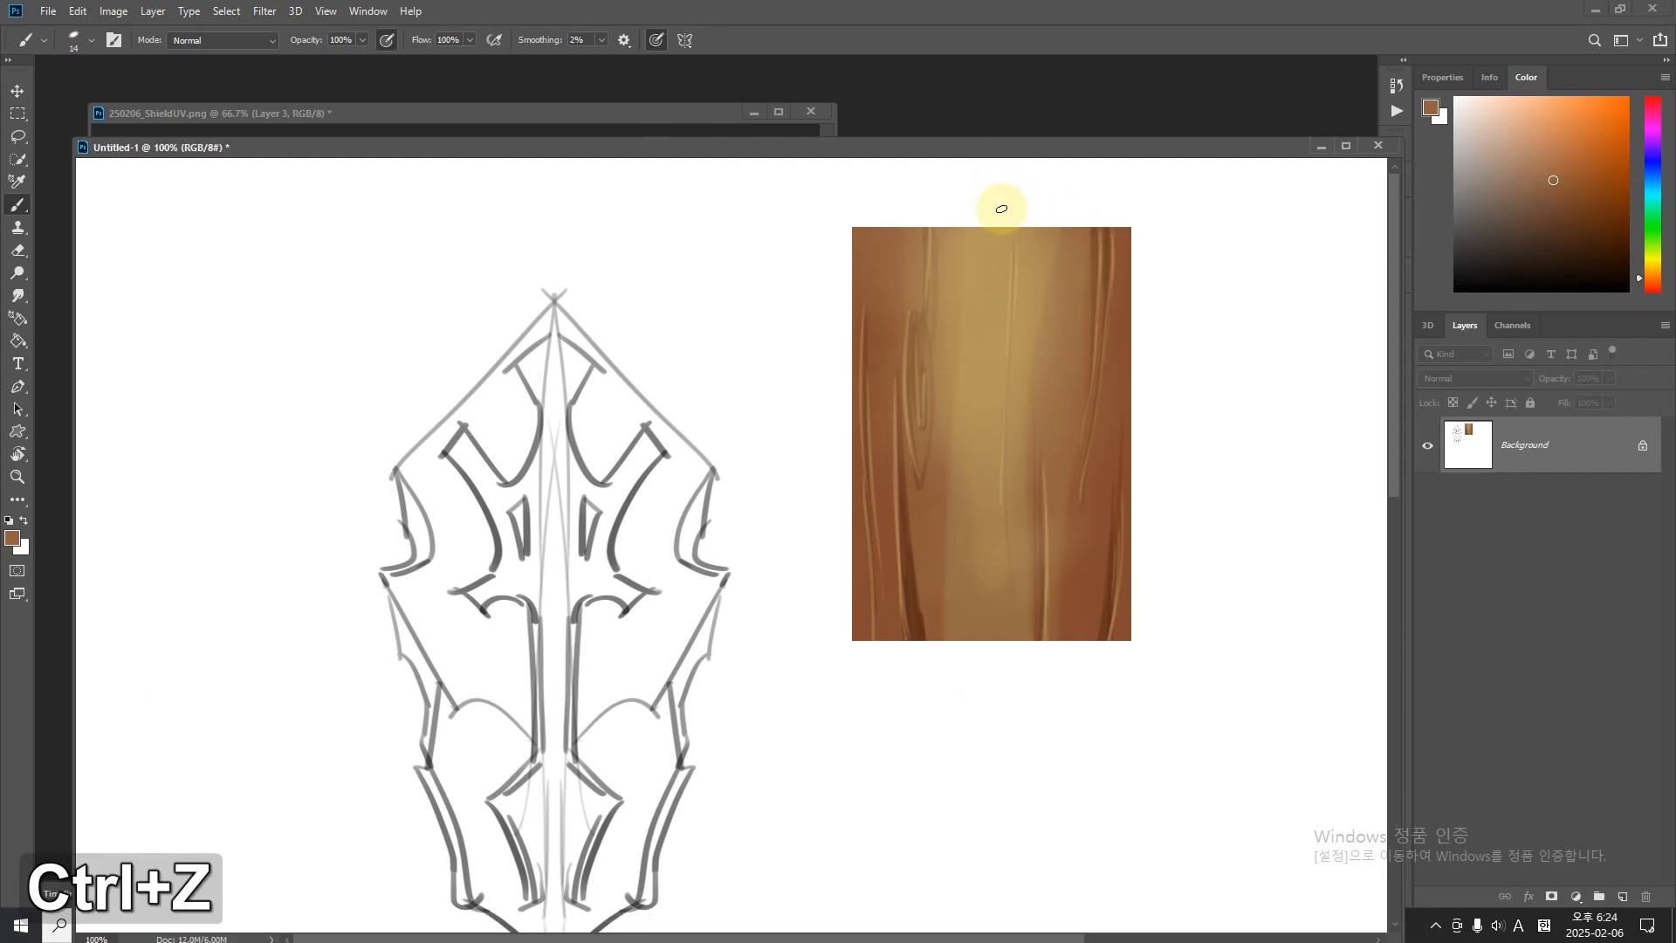
Enlarge the brush to 44 px, sample a tan from the wood, and paint a flat elliptical cut face on the rectangle's upper edge.
right_click_drag(1012, 231, 1000, 237, "alt")
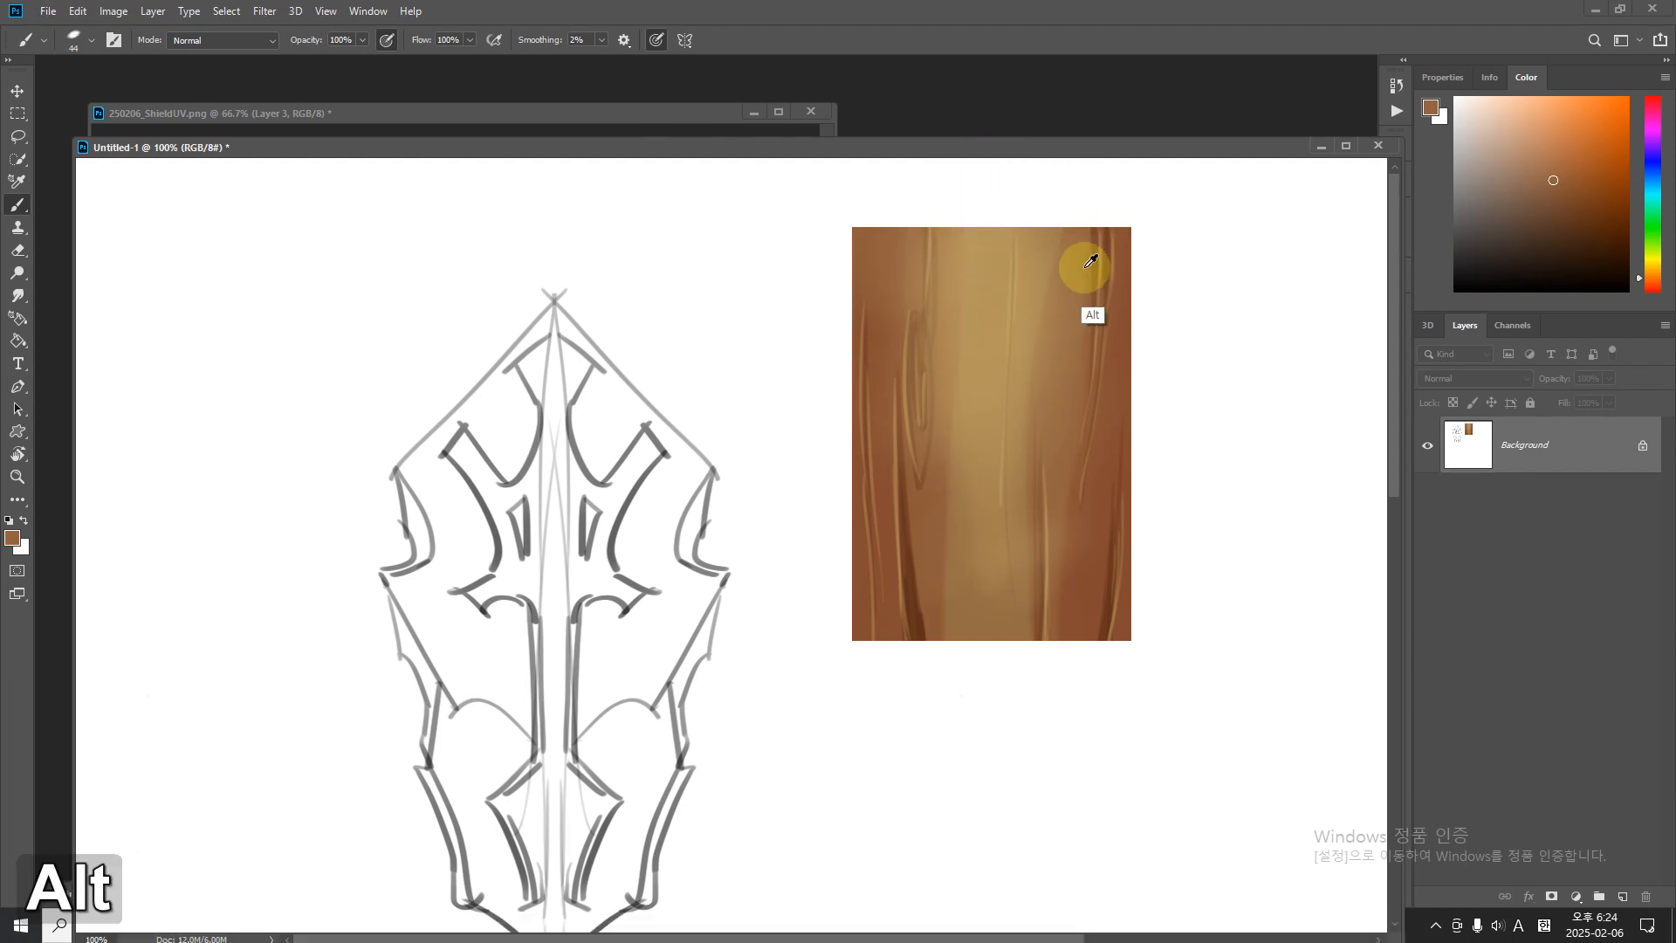
left_click(928, 232, "alt")
left_click_drag(861, 233, 1085, 232)
left_click_drag(884, 229, 1093, 226)
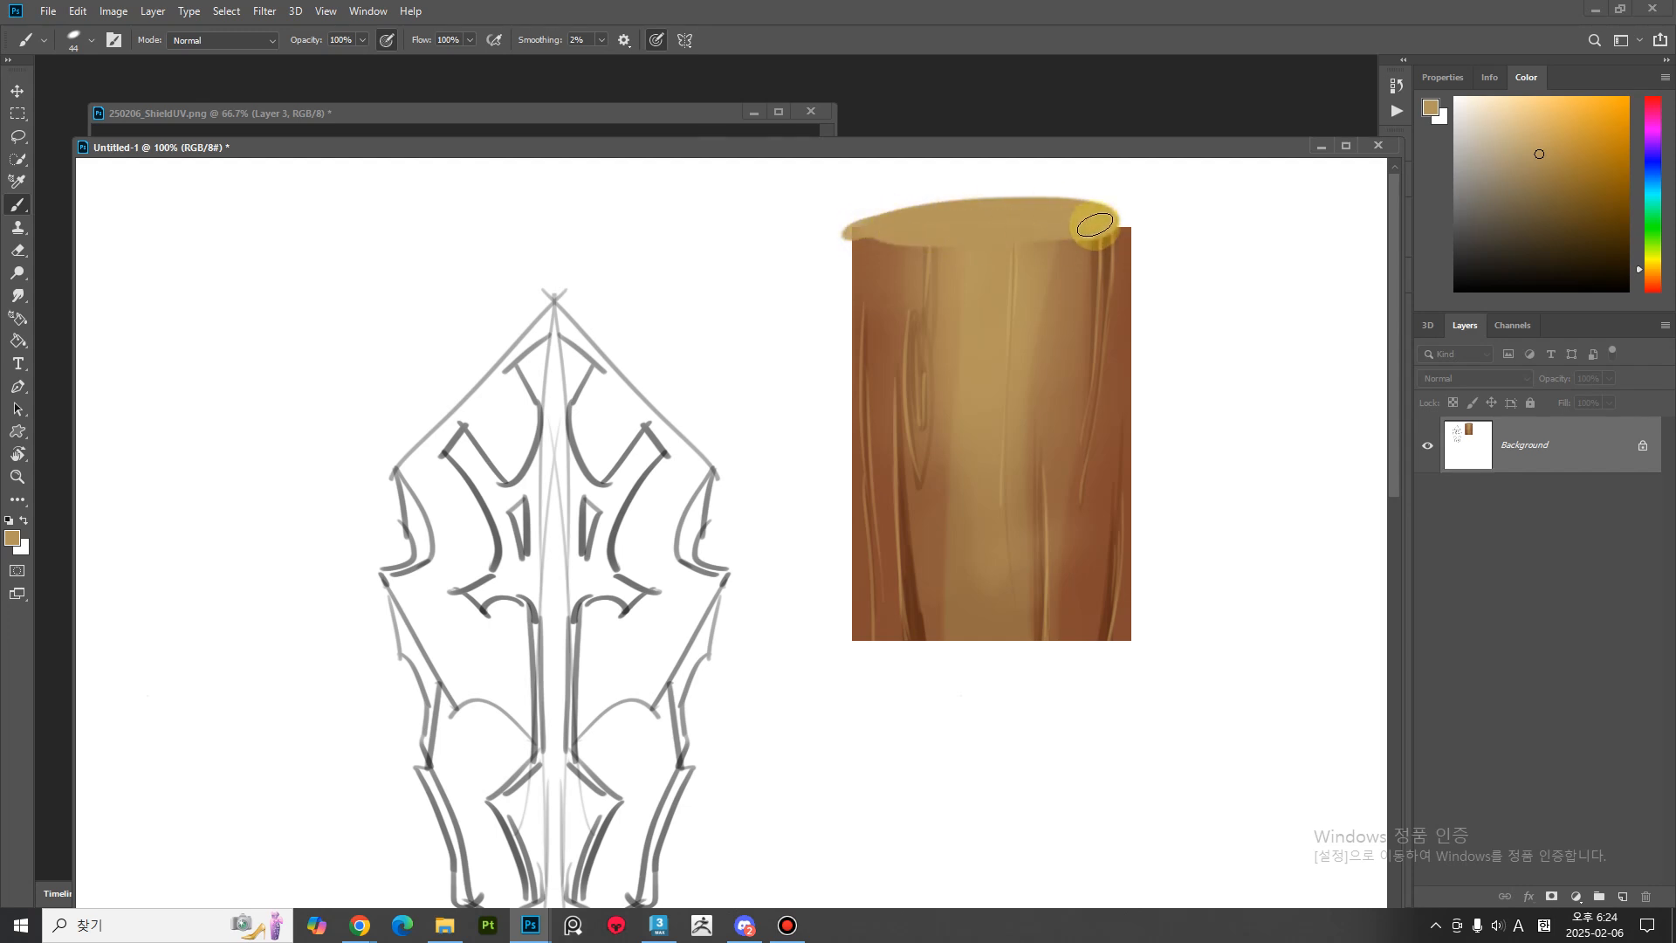
Reduce the brush to 15 px, sample a reddish brown from the bark, and paint growth rings on the log's cut face.
key("bracketleft")
key("bracketleft")
key("bracketleft")
key("bracketleft")
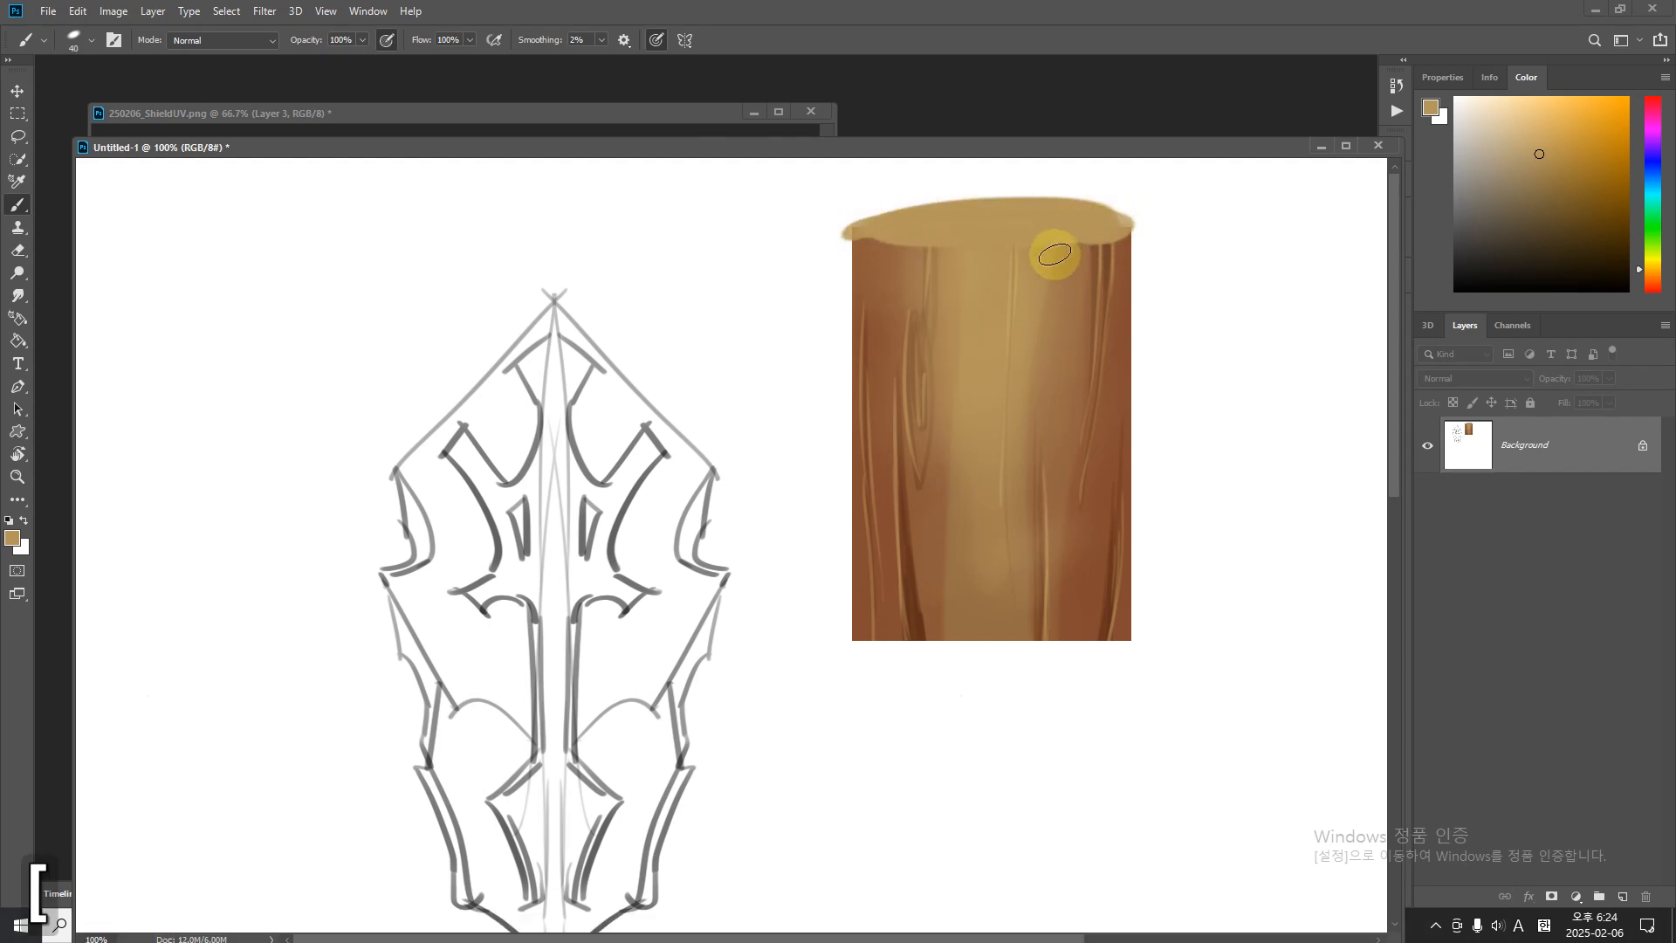
key("bracketleft")
key("bracketleft")
left_click(1109, 275, "alt")
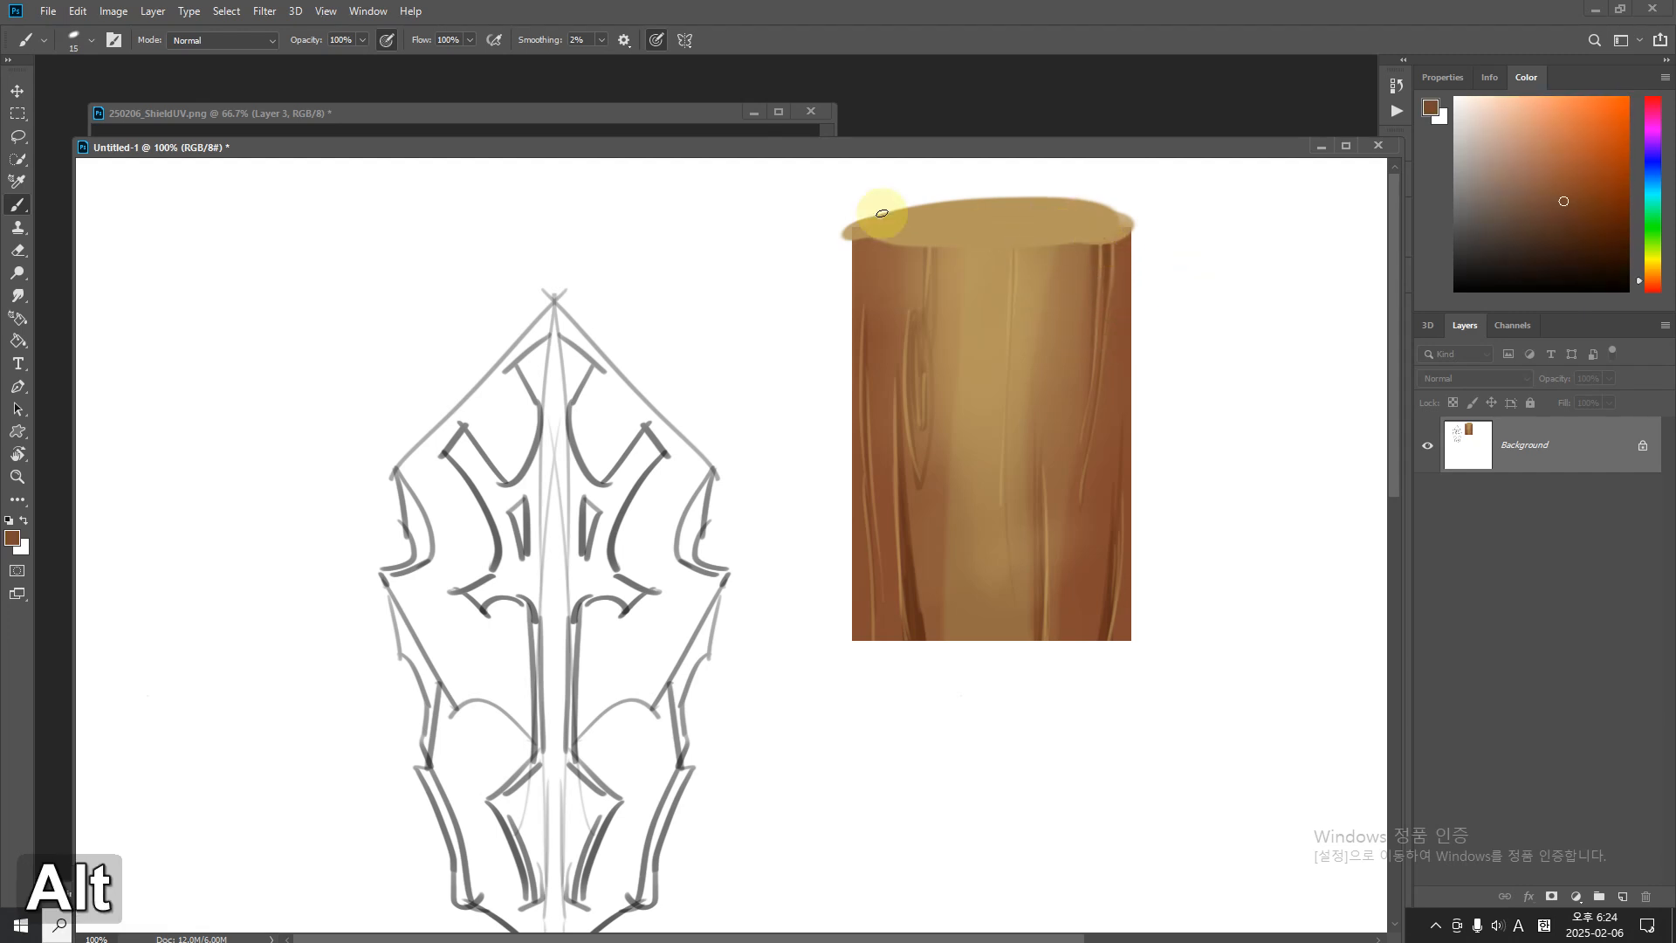
mouse_move(886, 210)
left_mouse_down()
mouse_move(856, 235)
mouse_move(1081, 239)
mouse_move(1008, 252)
mouse_move(966, 213)
mouse_move(1081, 225)
mouse_move(1009, 235)
mouse_move(1063, 213)
mouse_move(1085, 224)
mouse_move(901, 220)
mouse_move(1113, 229)
left_mouse_up()
Sample the log's tan, lighten it to a pale yellow, and brighten the cut face with a 54 px brush.
left_click(992, 367, "alt")
left_click(1545, 155)
left_click_drag(1545, 155, 1529, 114)
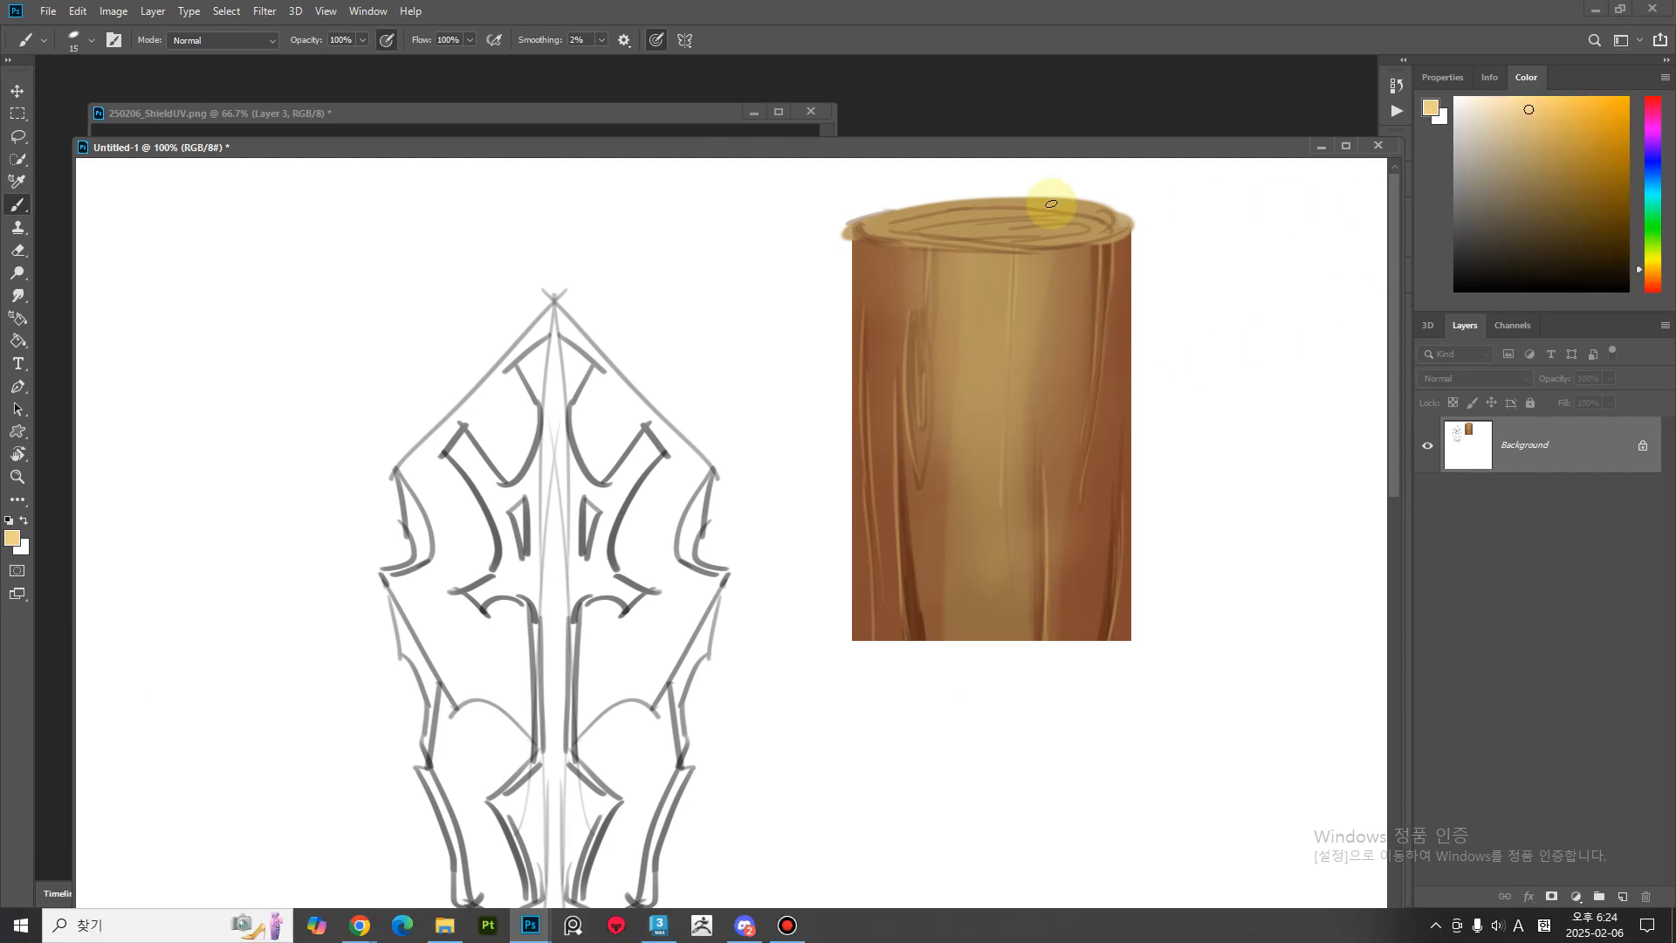
mouse_move(967, 185)
right_mouse_down("alt")
mouse_move(1018, 202)
mouse_move(984, 199)
mouse_move(955, 301)
mouse_move(945, 227)
right_mouse_up("alt")
mouse_move(944, 228)
left_mouse_down()
mouse_move(886, 213)
mouse_move(1066, 231)
mouse_move(1003, 214)
mouse_move(903, 228)
left_mouse_up()
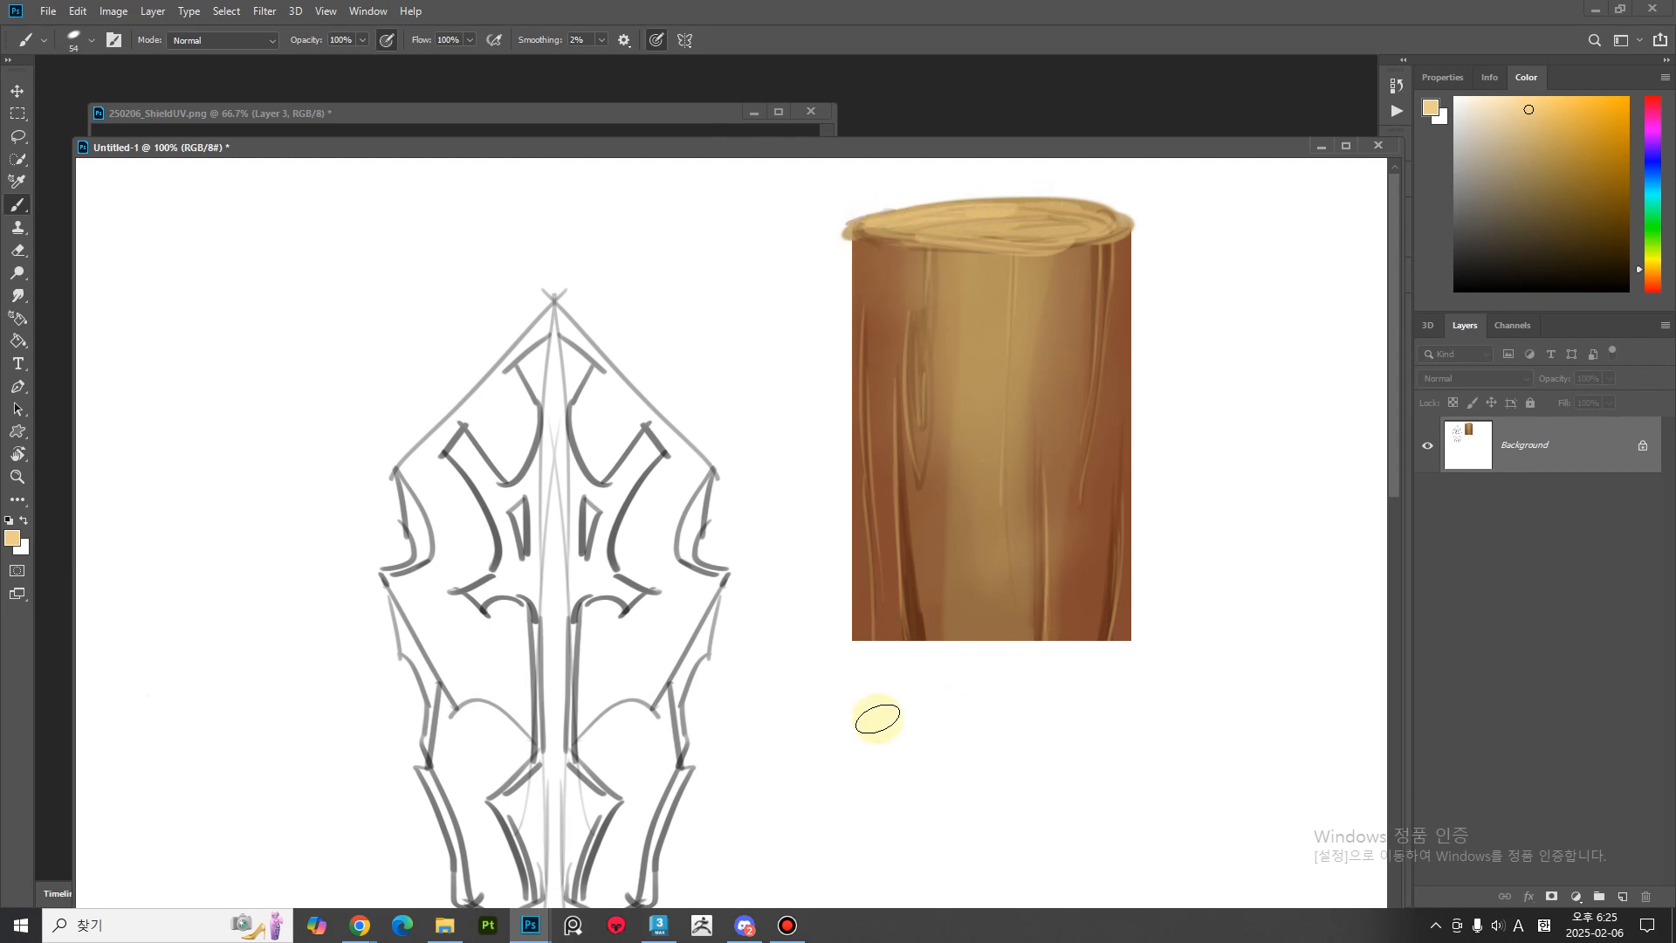
Erase the log's lower edge into a rounded curve and trim the overhanging ends of the cut face.
key("e")
mouse_move(985, 688)
left_mouse_down()
mouse_move(823, 635)
mouse_move(823, 610)
mouse_move(1077, 658)
mouse_move(1134, 647)
mouse_move(1149, 576)
mouse_move(906, 647)
mouse_move(815, 561)
mouse_move(934, 646)
left_mouse_up()
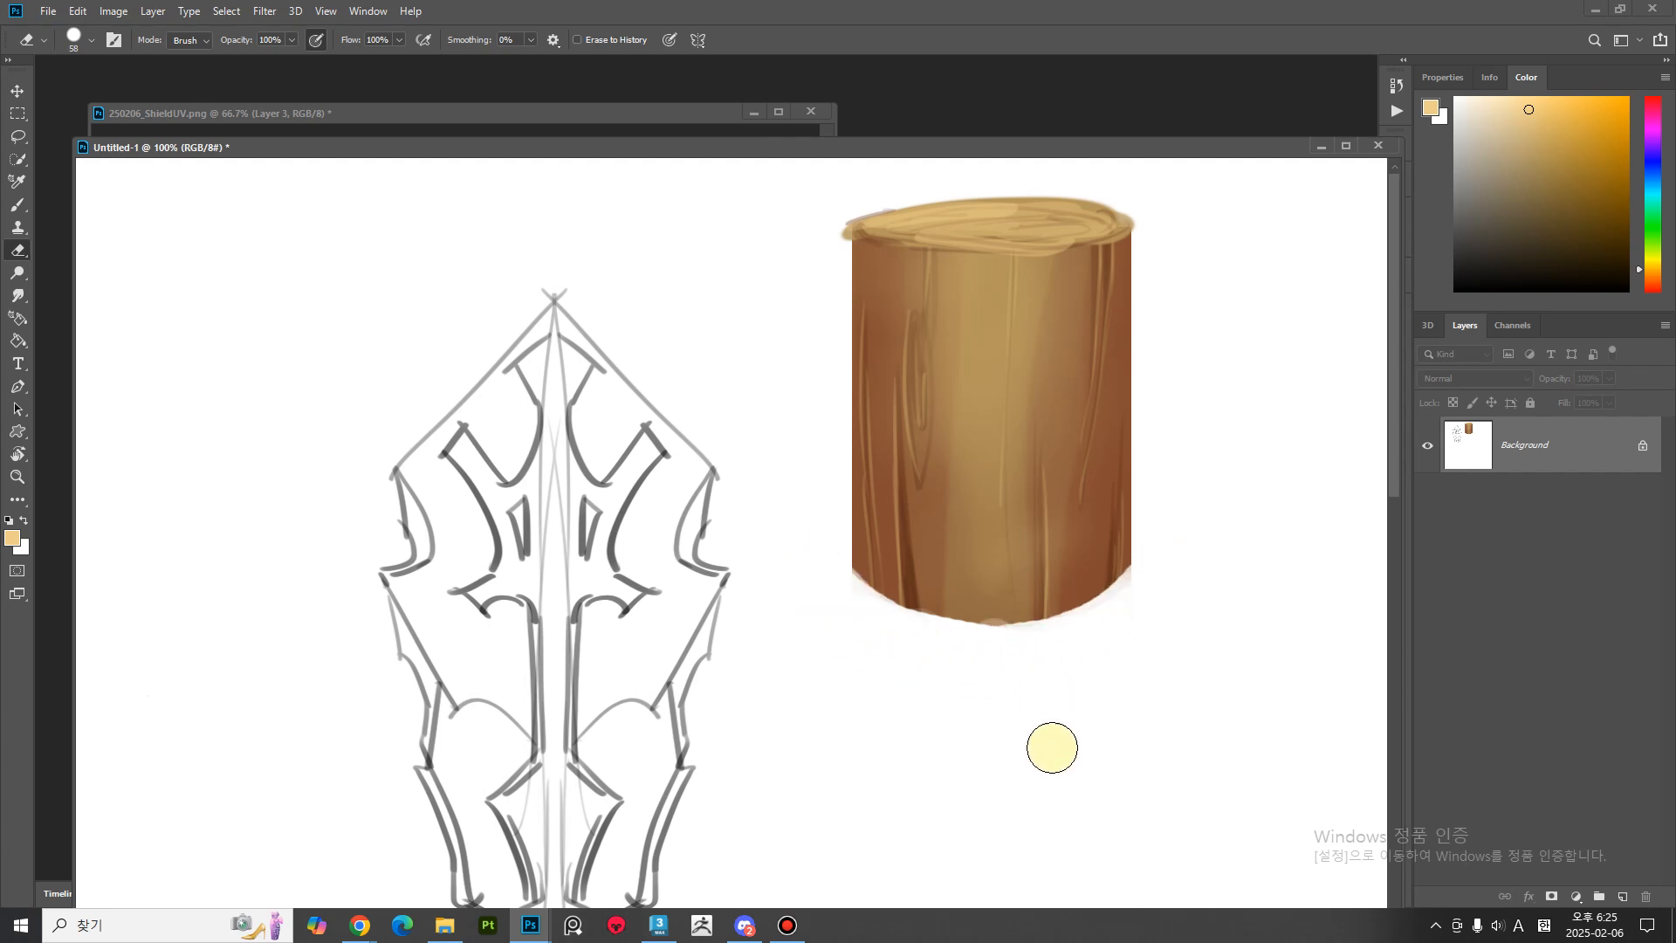
key("b")
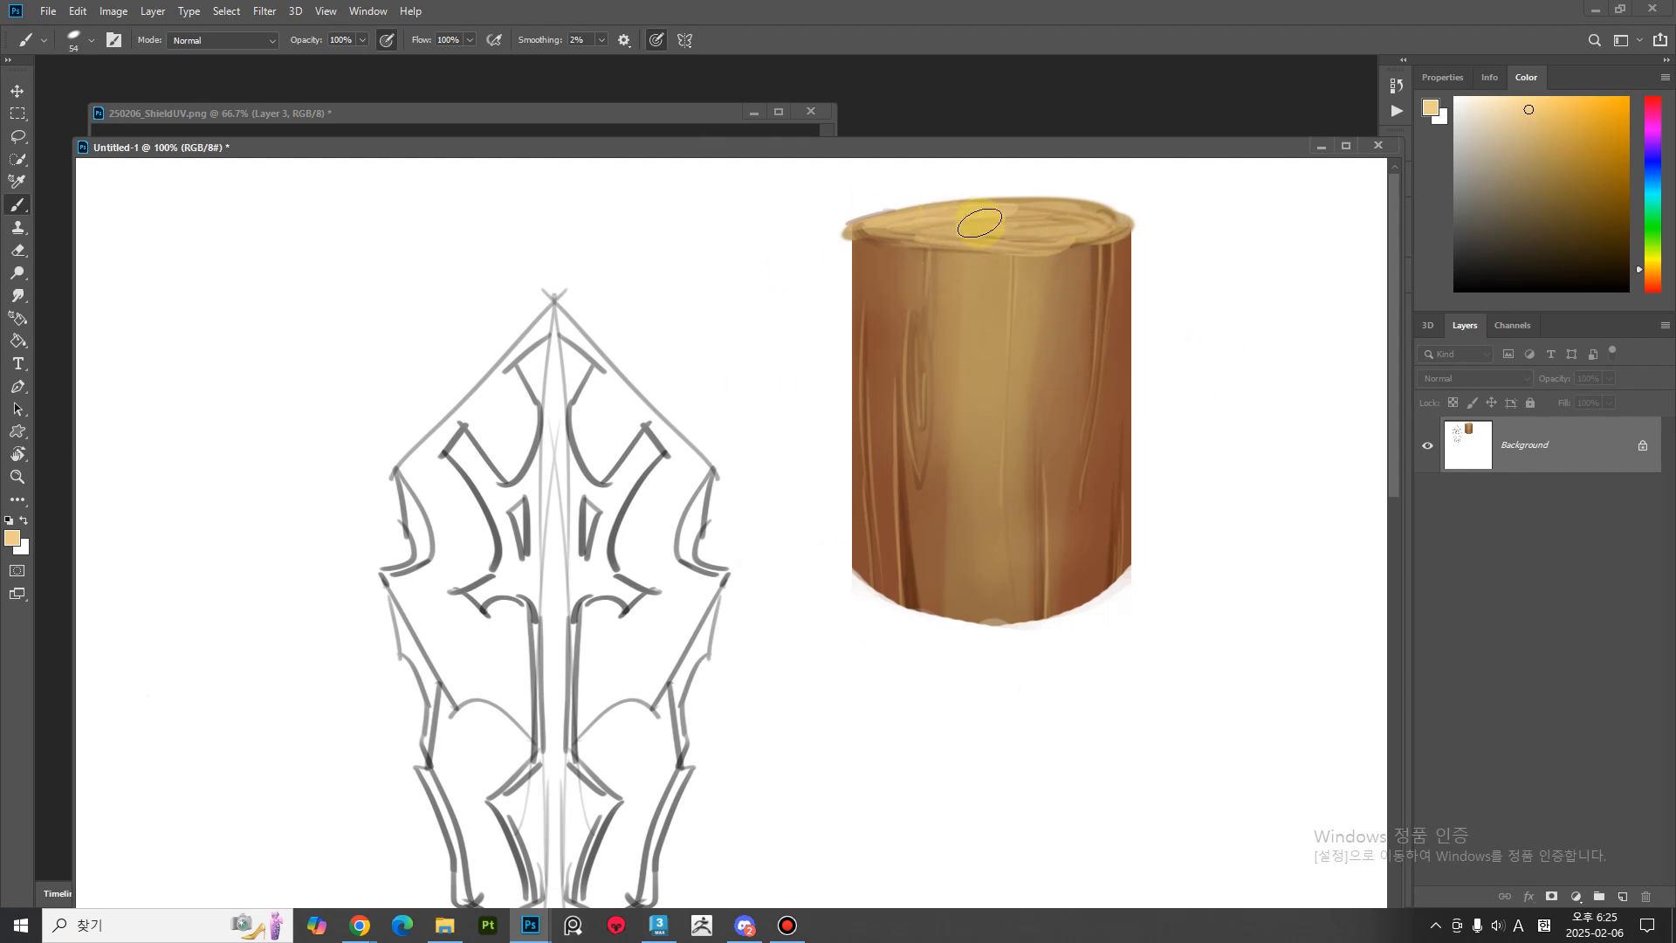
key("e")
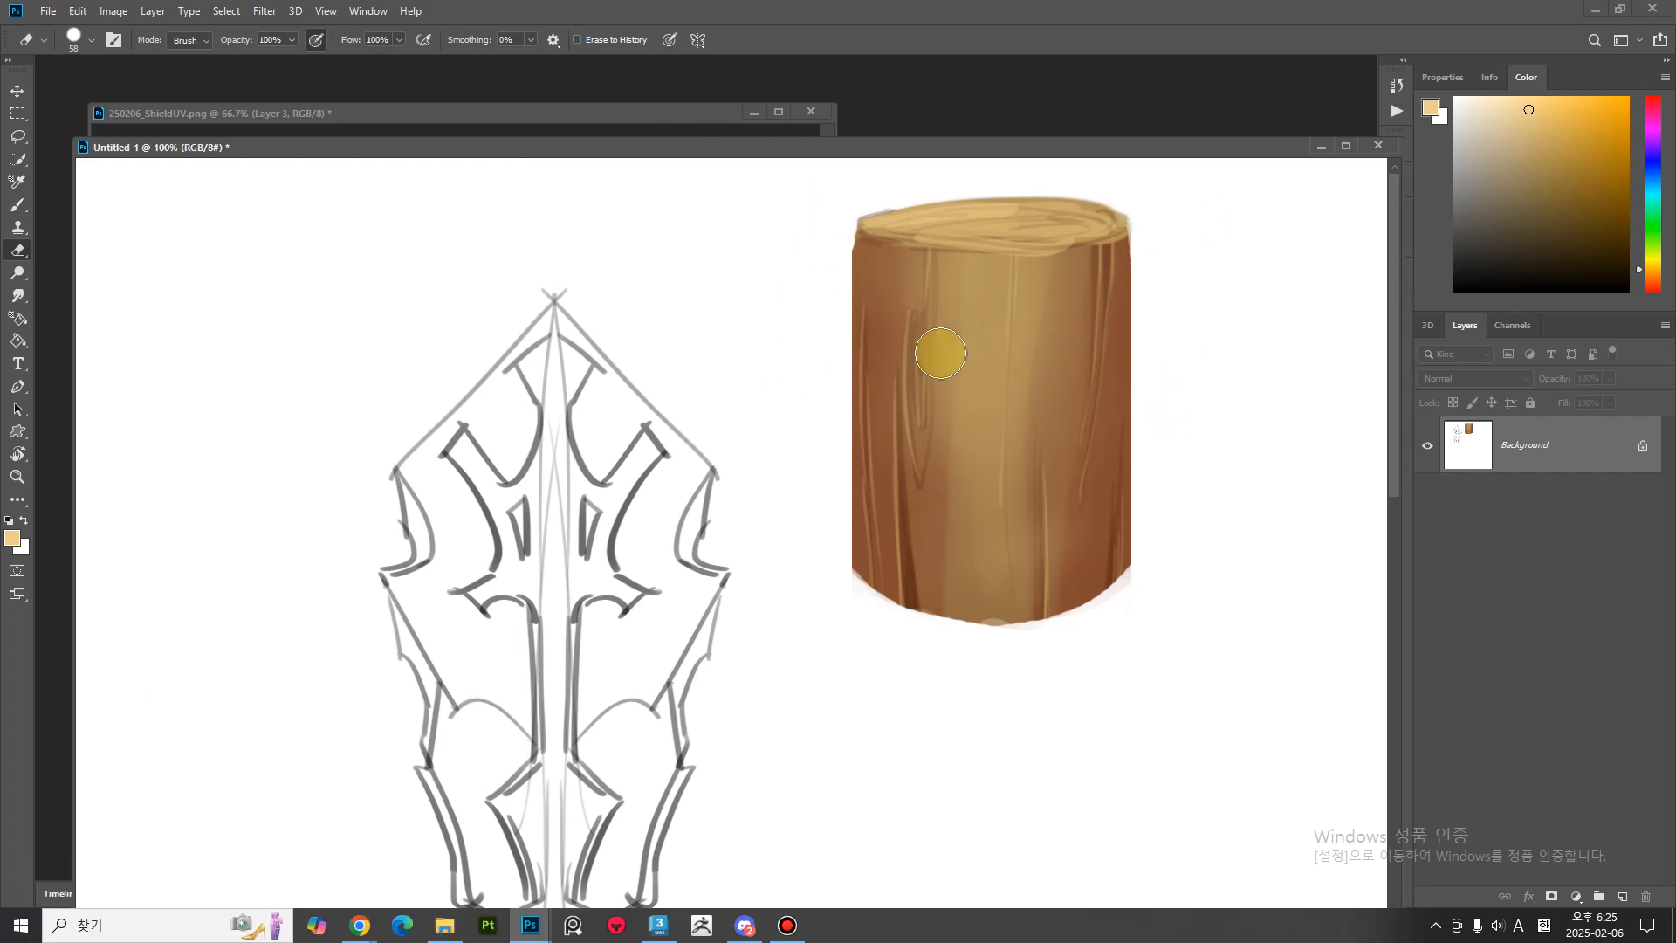
Switch to 250206_ShieldUV.png and sample the dark reddish brown from the painted log as the brush colour.
left_click(651, 132)
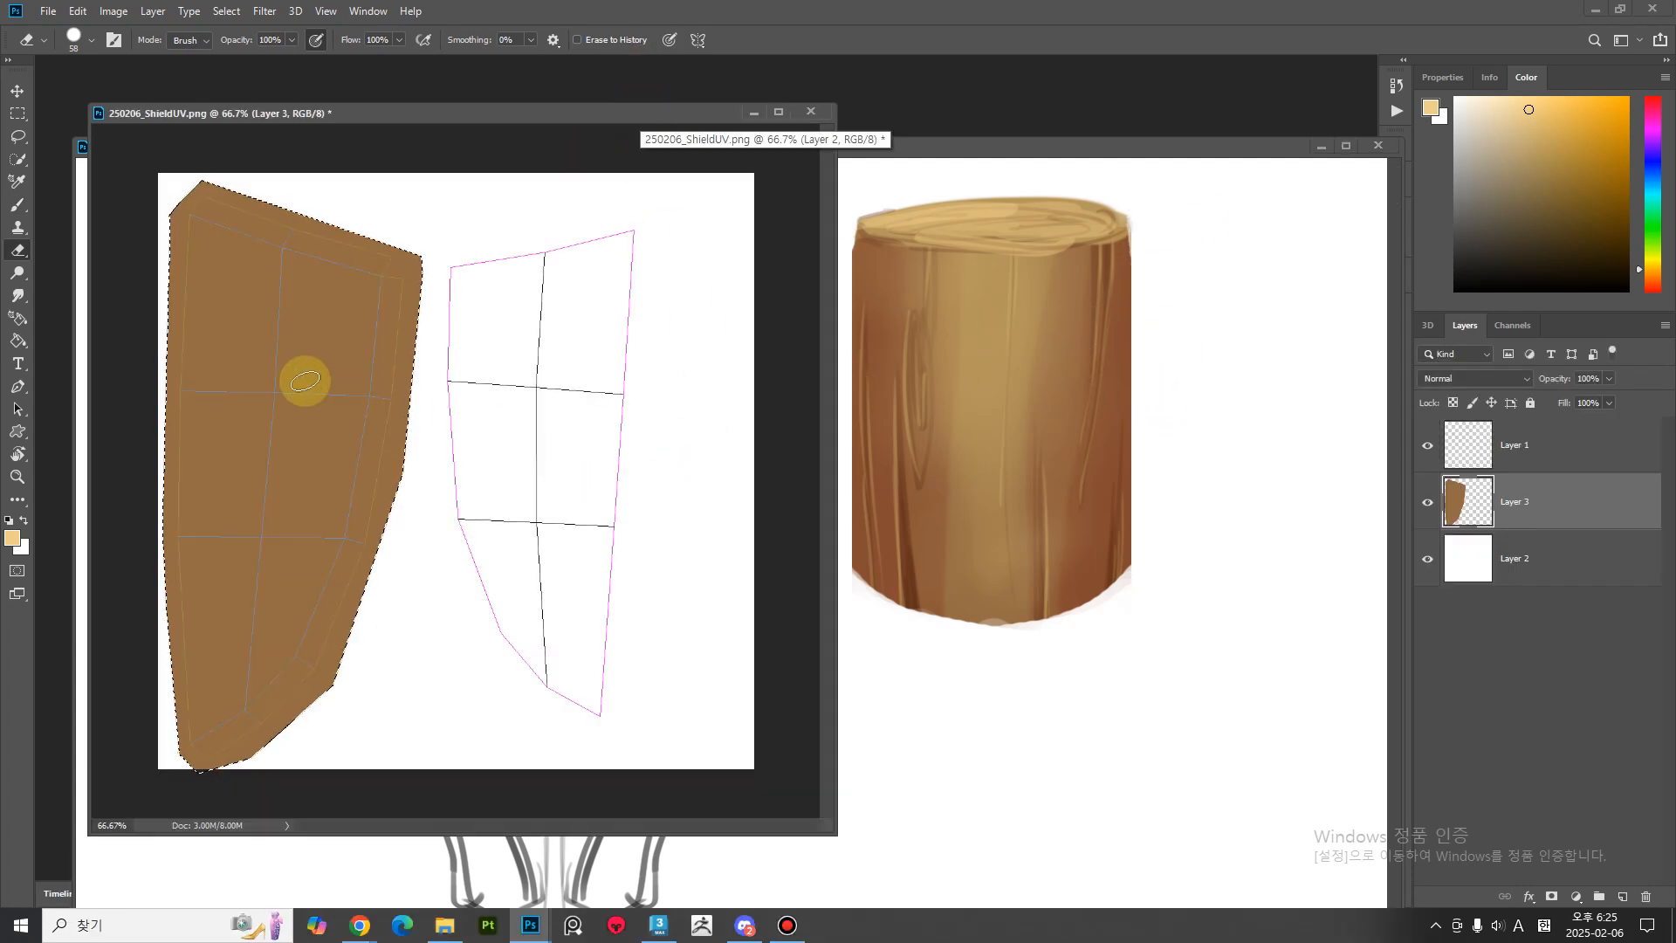
key("b")
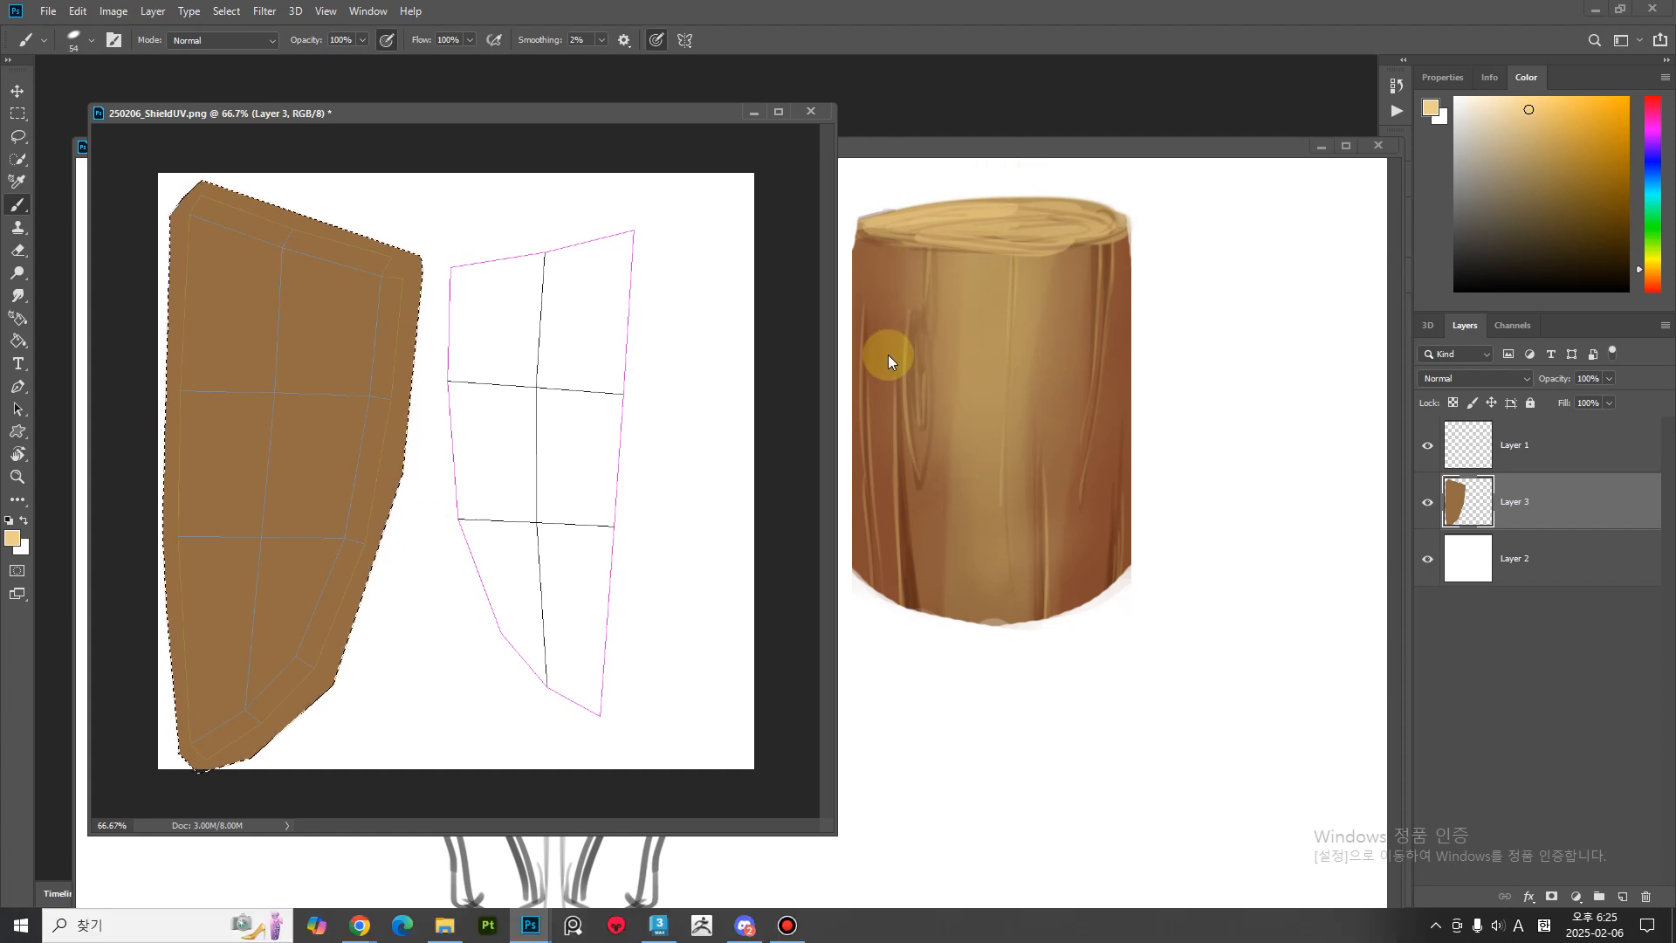
left_click(900, 333, "alt")
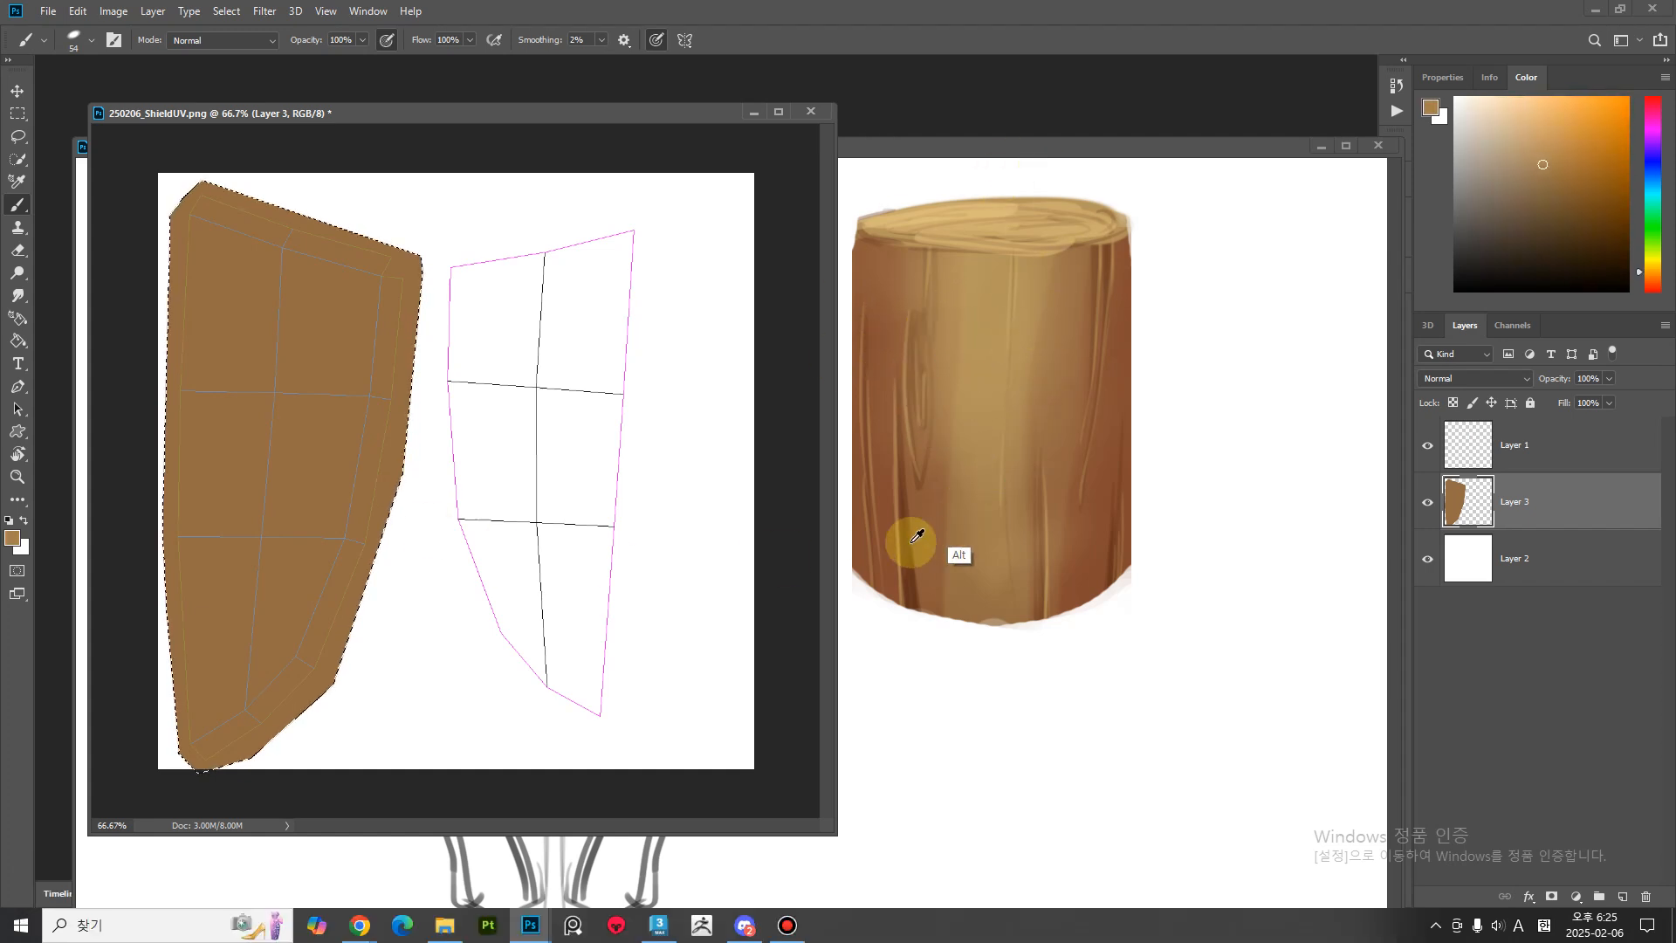
left_click(916, 578, "alt")
left_click(911, 585, "alt")
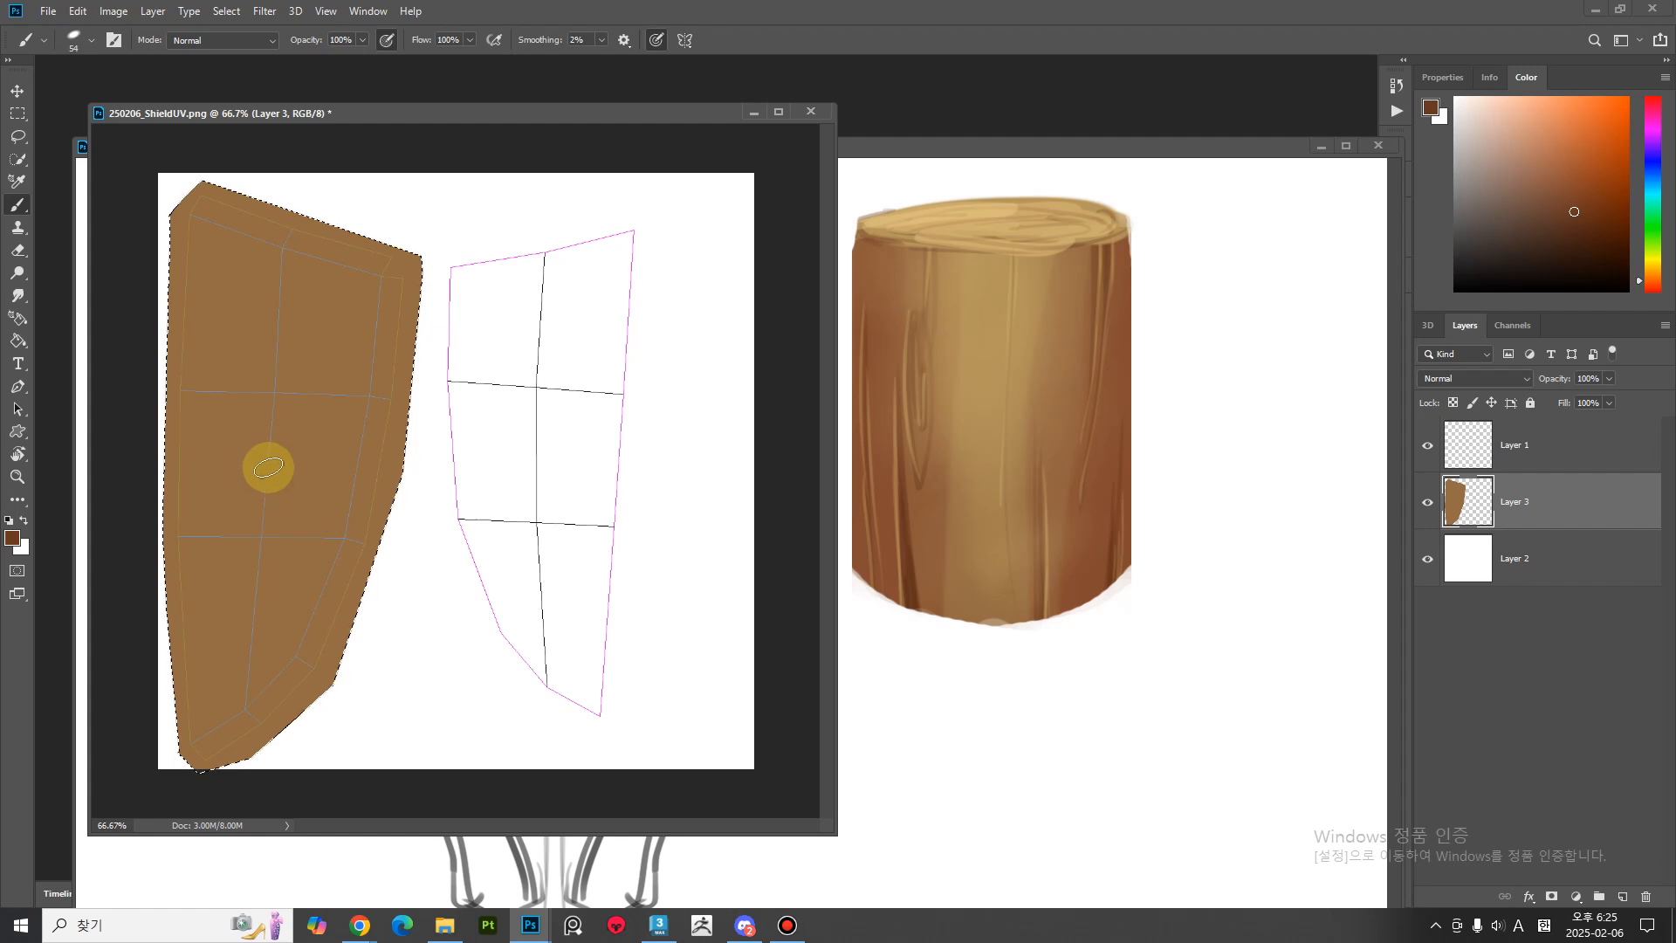
Enlarge the brush to 455 px and up to 1000 px, and shade the brown shield shape's outer side and lower part on Layer 3.
key("b")
mouse_move(270, 497)
right_mouse_down("alt")
mouse_move(404, 459)
mouse_move(348, 438)
mouse_move(422, 30)
mouse_move(485, 57)
mouse_move(486, 169)
right_mouse_up("alt")
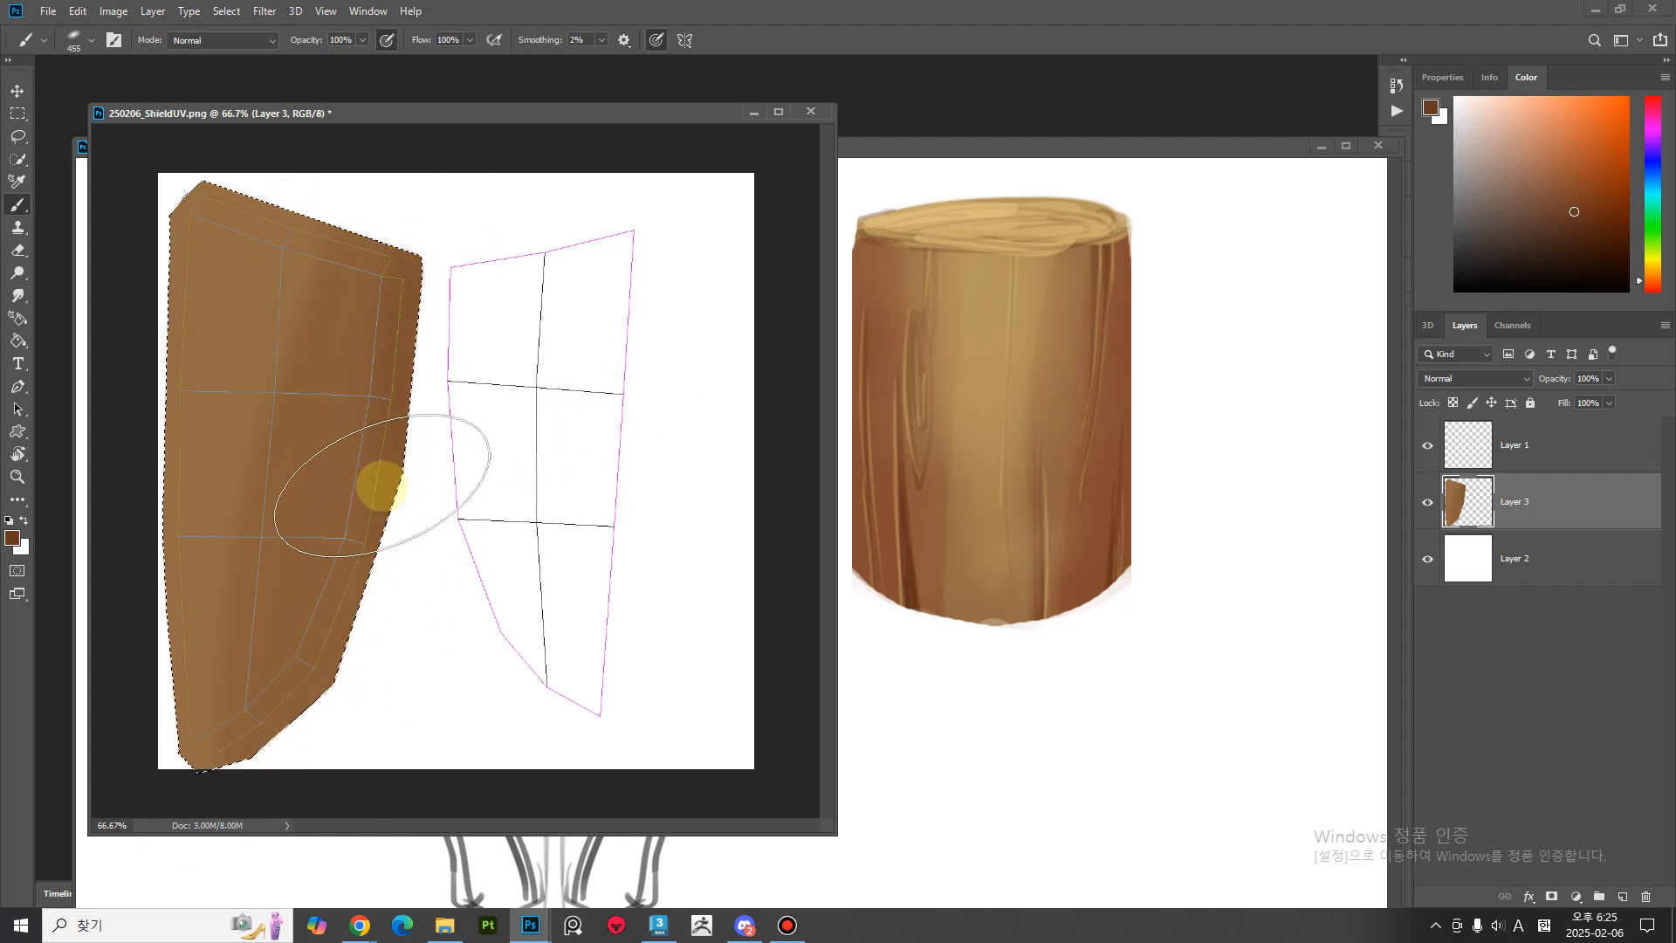
key("bracketright")
key("bracketright")
key("bracketright")
key("bracketright")
key("bracketright")
key("bracketright")
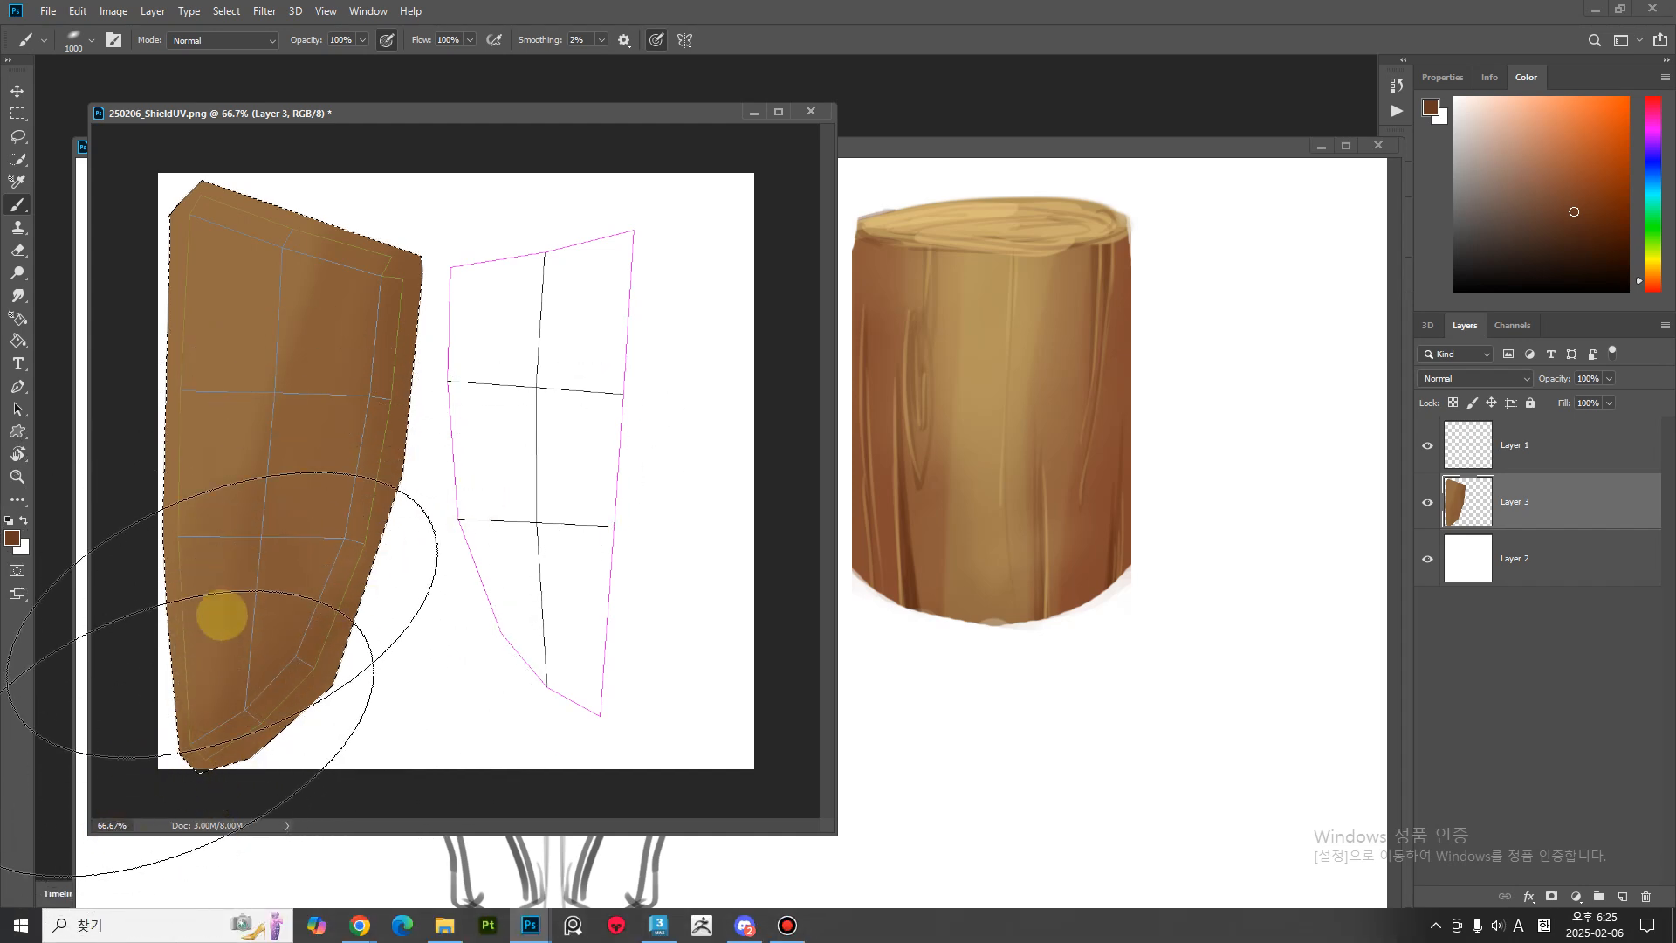
key("bracketleft")
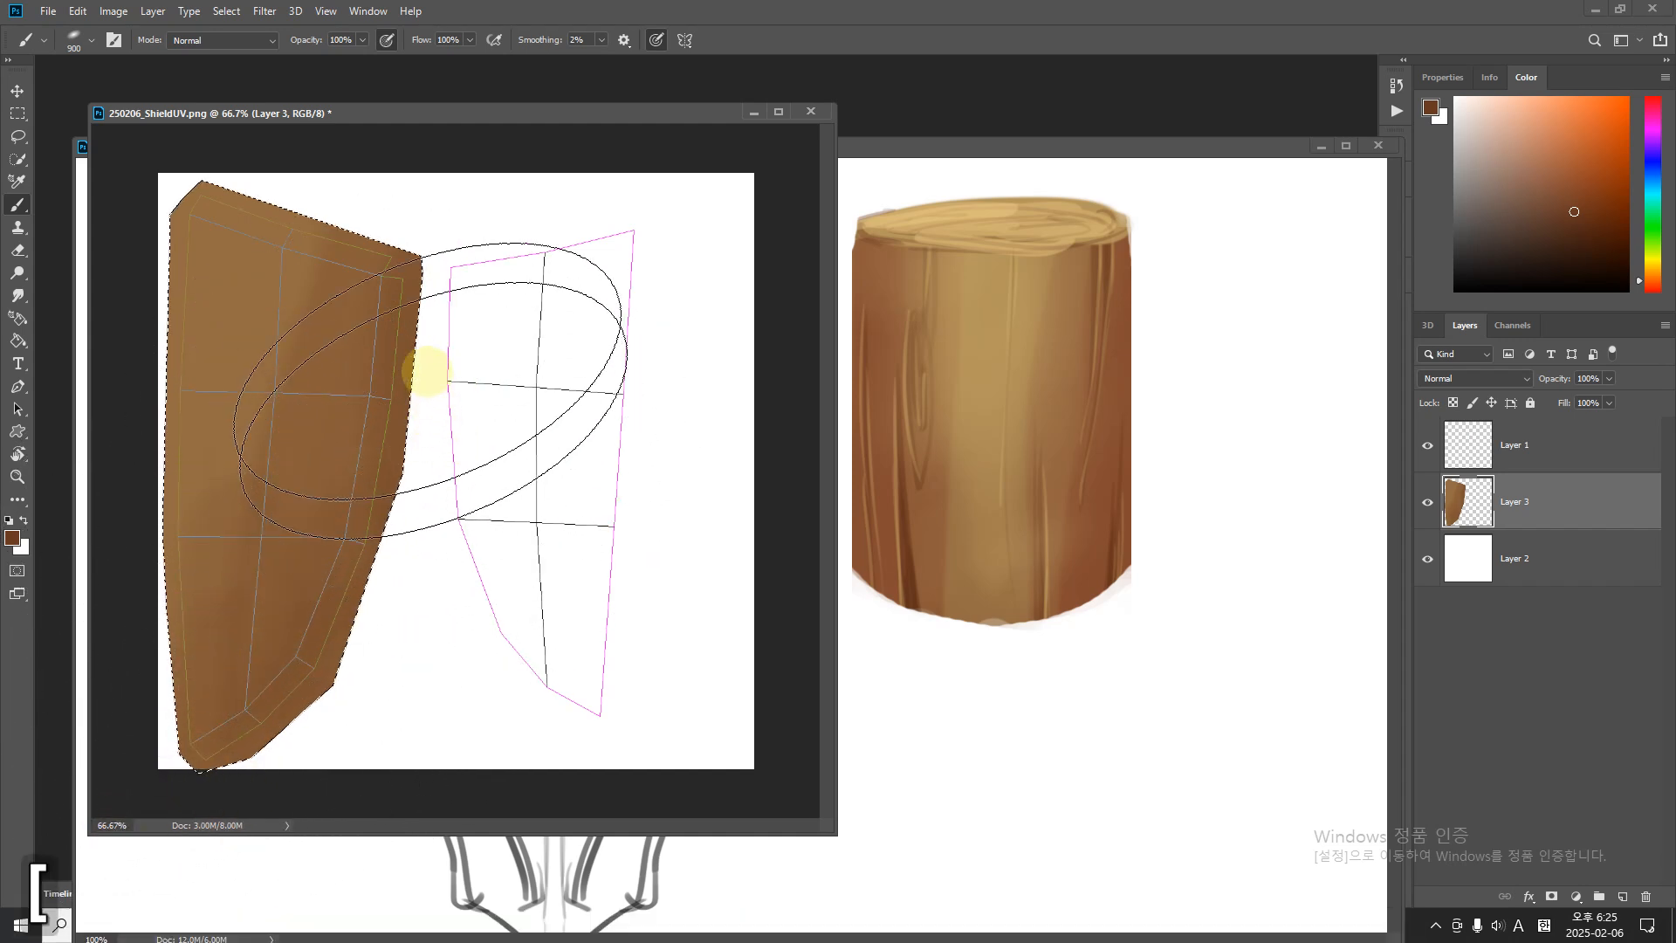
Reduce the brush to 35 px and paint dark vertical wood grain strokes over the shield shape and its rim.
key("bracketleft")
key("bracketleft")
key("bracketleft")
key("bracketleft")
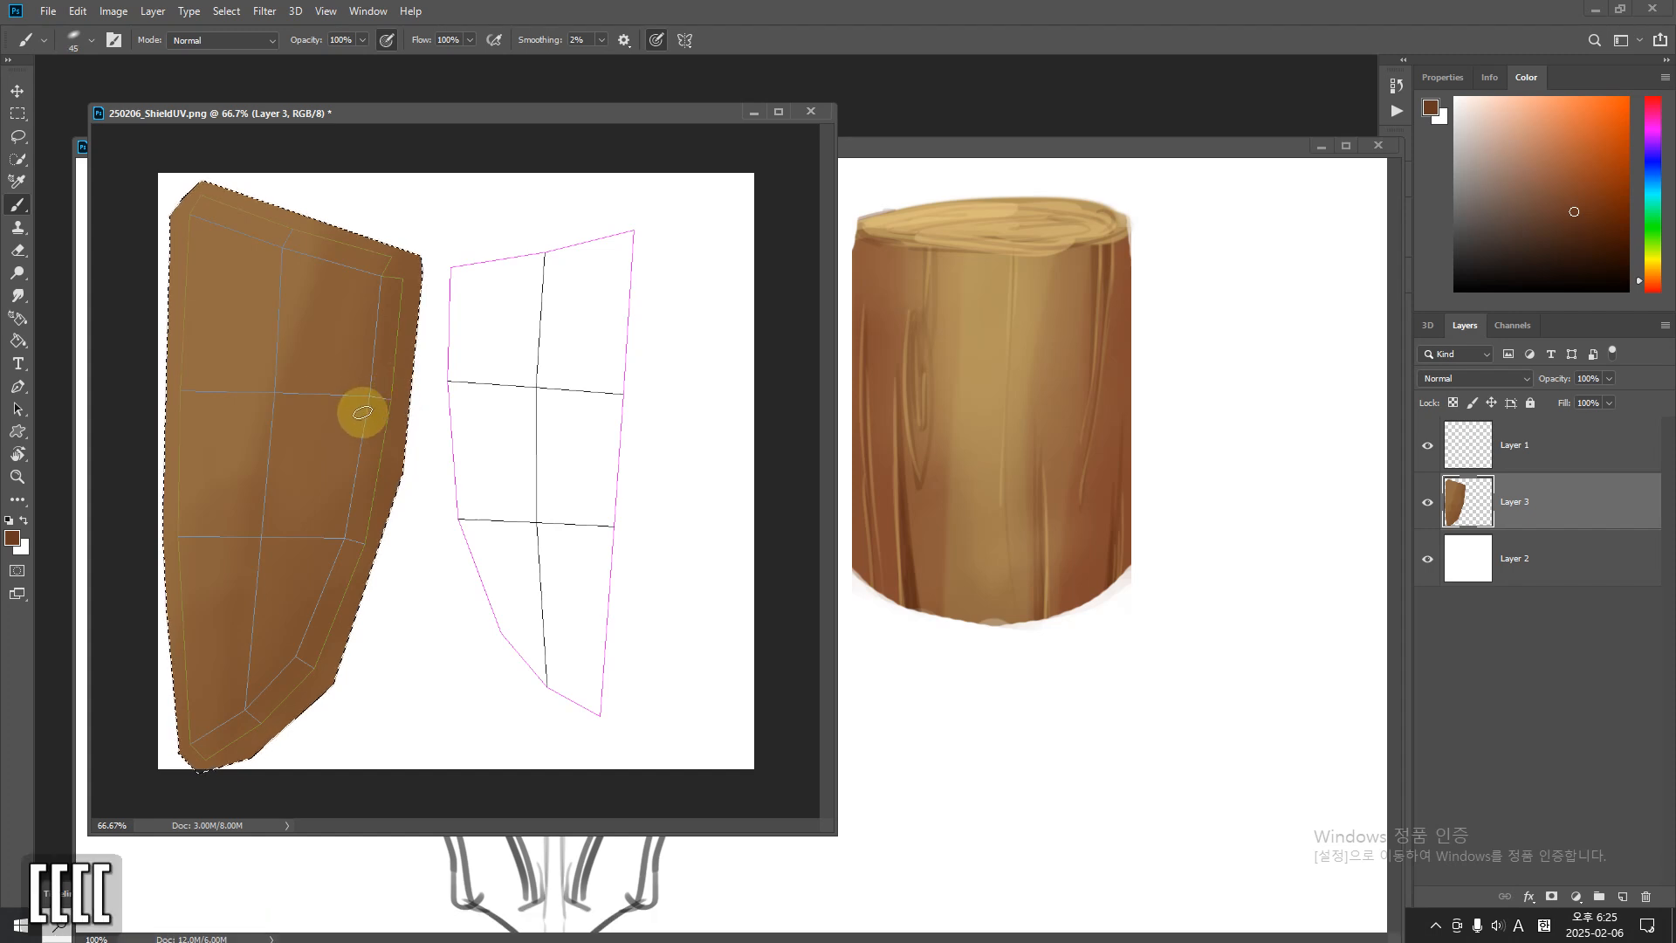
key("bracketleft")
key("bracketleft")
key("bracketleft")
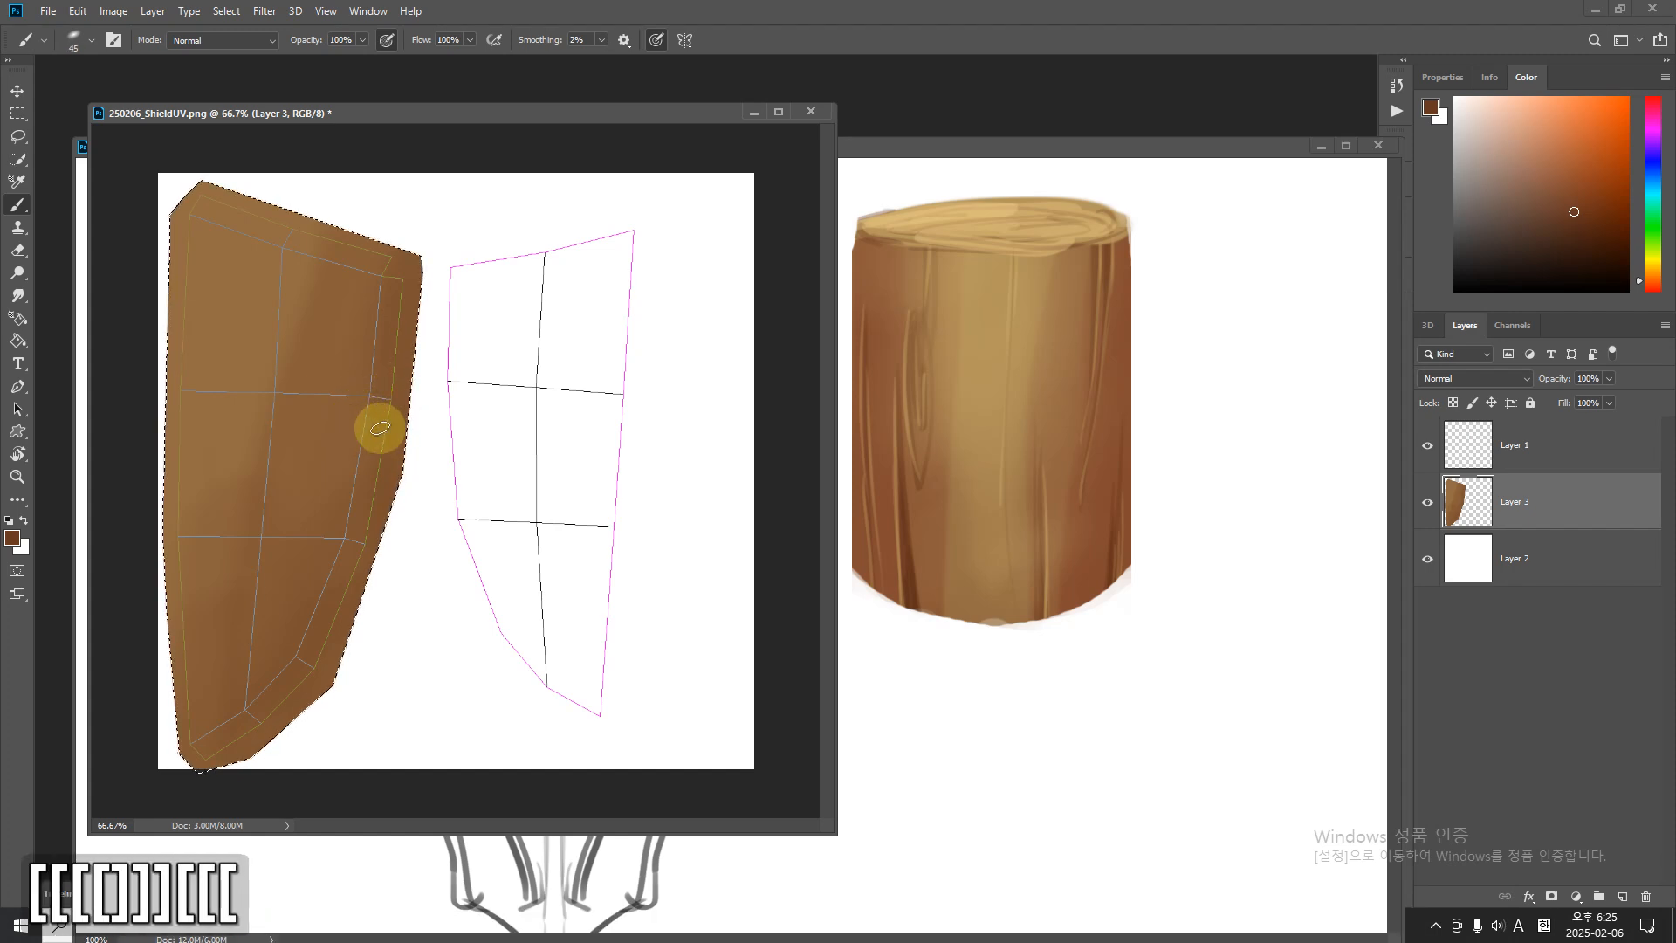
key("bracketleft")
key("bracketleft")
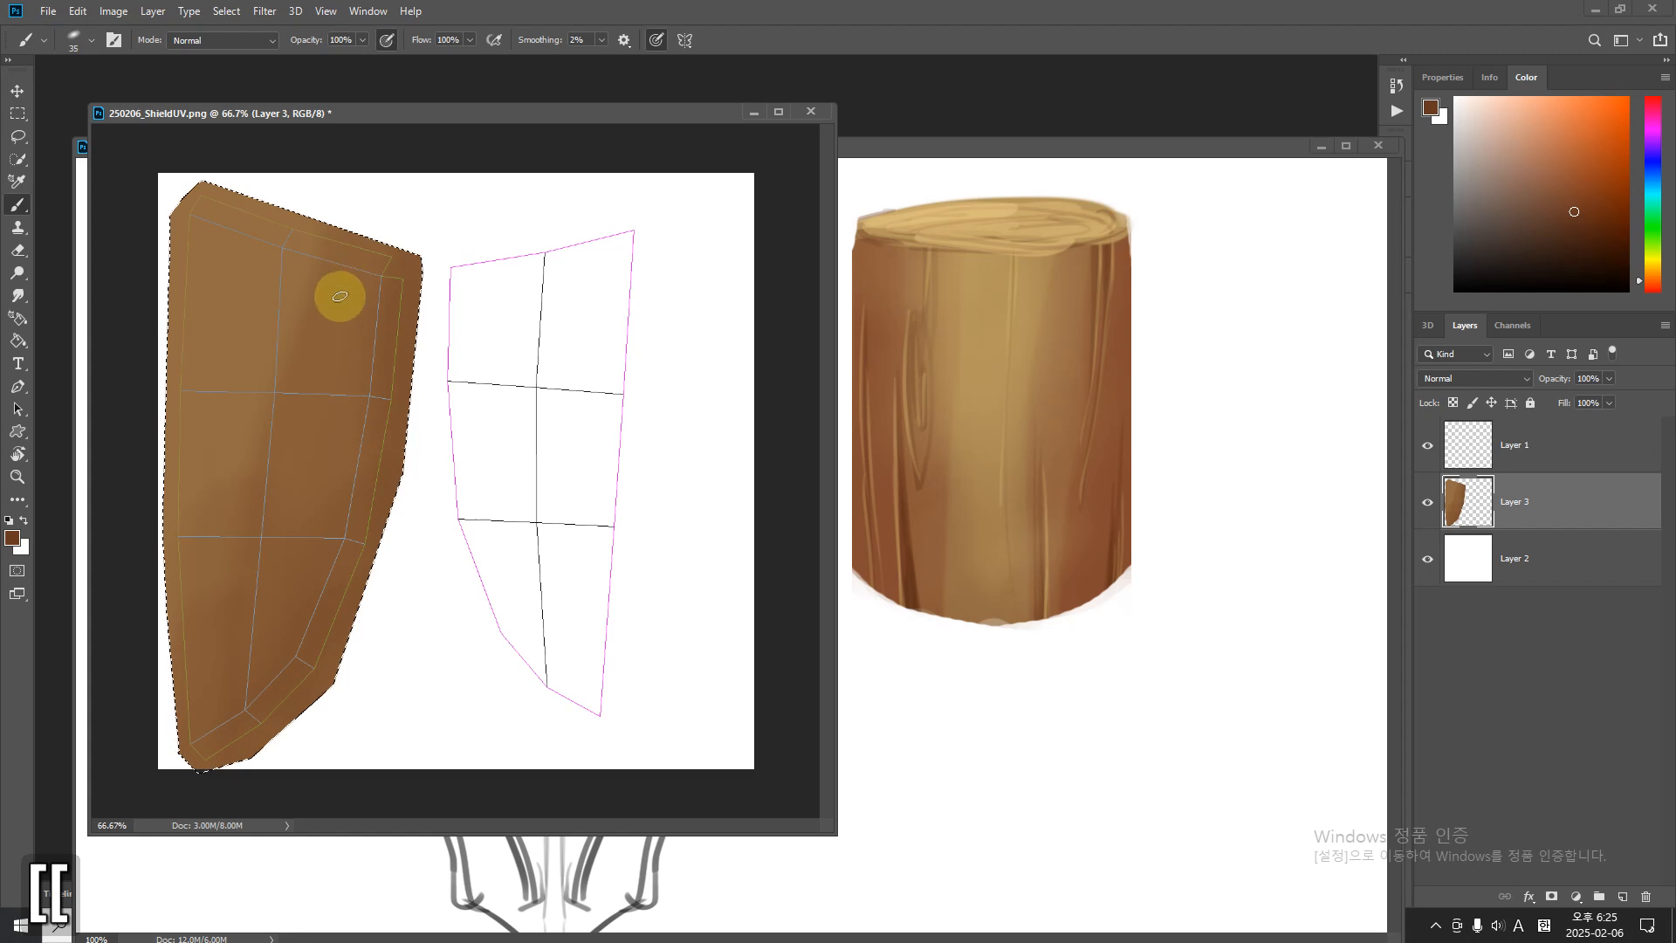
left_click_drag(346, 279, 330, 375)
Sample the log's tan, enlarge the brush to 758 px, and paint a soft highlight down the shield shape.
key("alt")
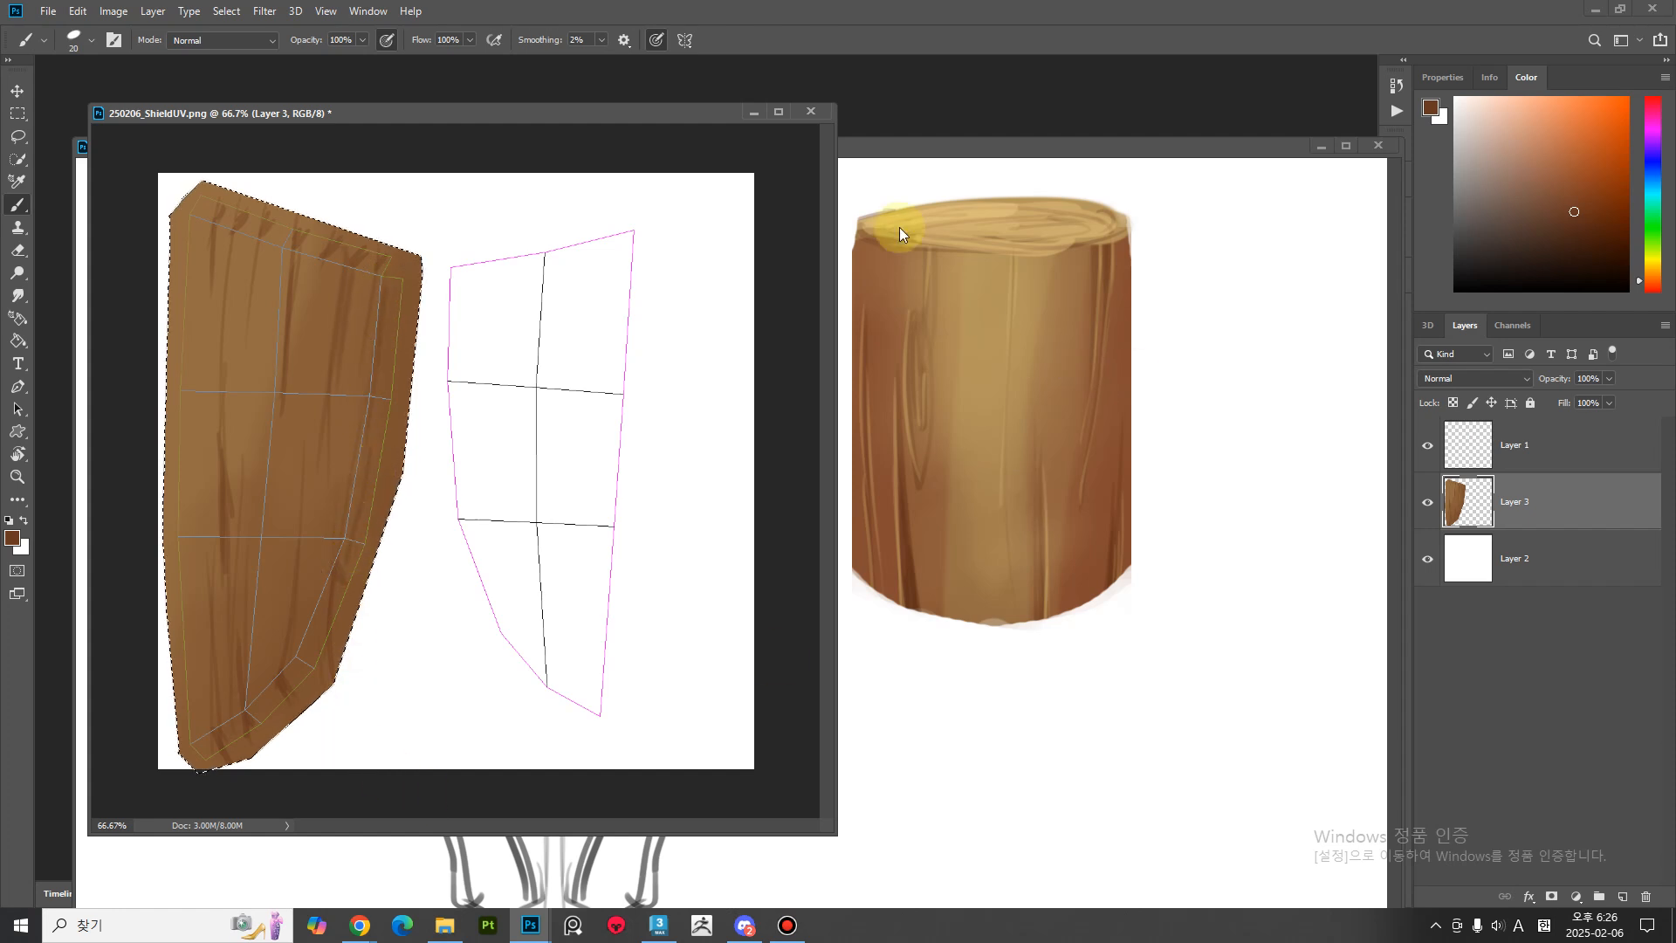
left_click(992, 299, "alt")
mouse_move(366, 410)
right_mouse_down("alt")
mouse_move(480, 250)
mouse_move(487, 22)
mouse_move(467, 40)
right_mouse_up("alt")
right_click_drag(335, 446, 303, 45, "alt")
left_click_drag(202, 285, 221, 715)
left_click_drag(277, 326, 249, 760)
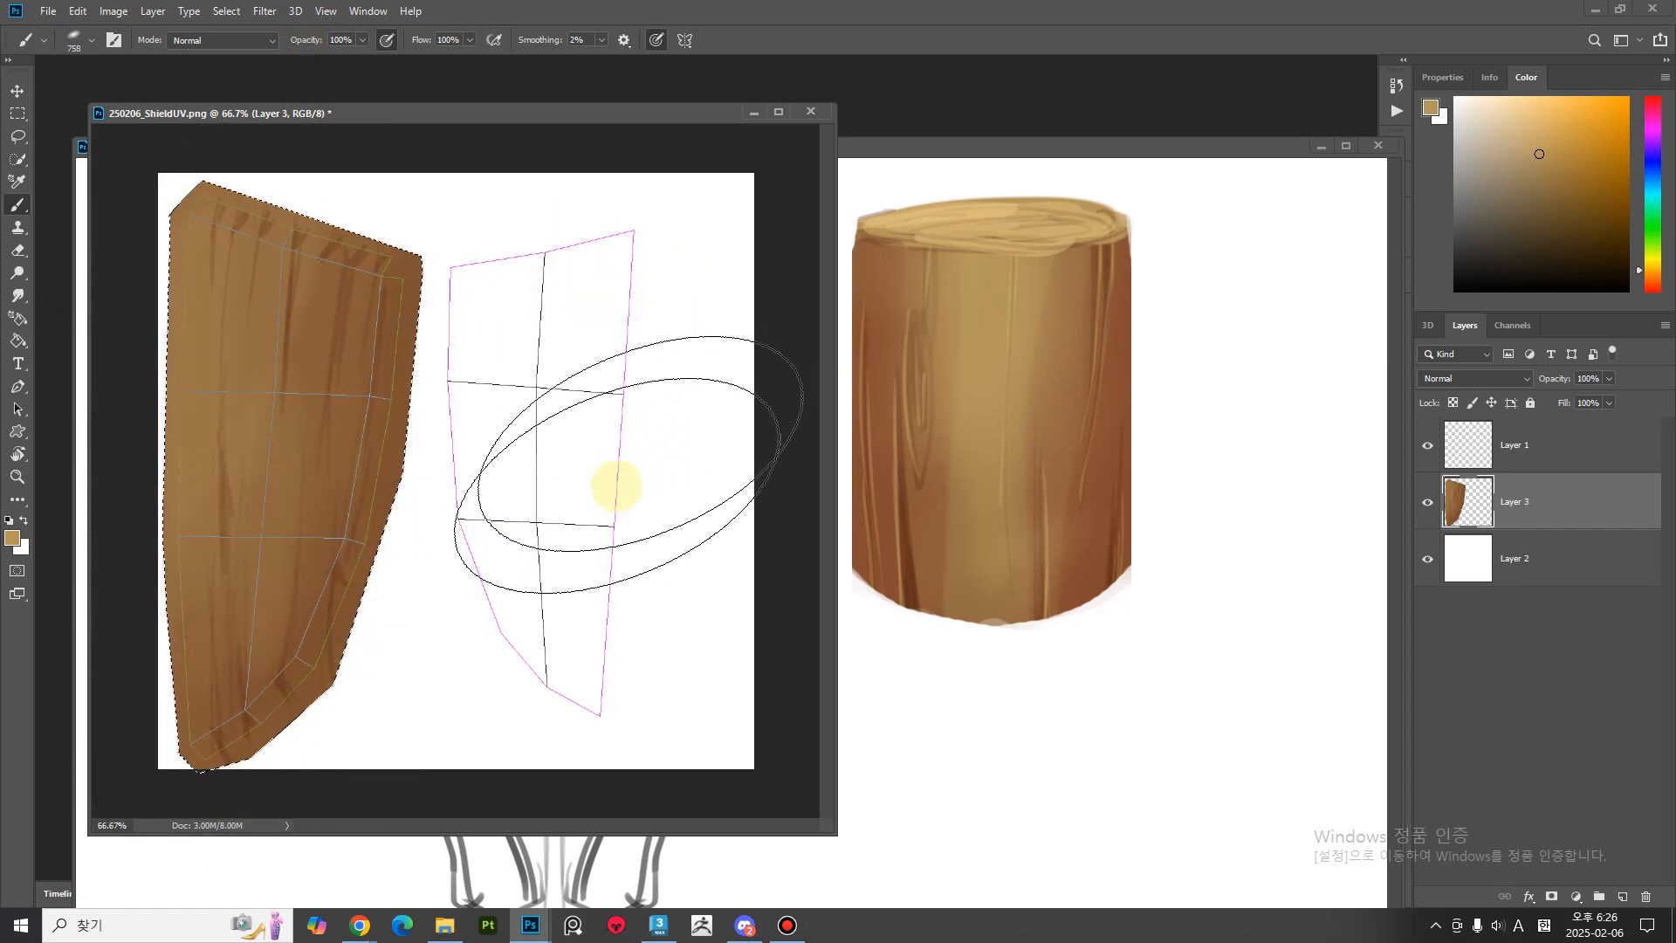
Sample the light tan of the log's top, reduce the brush to 20 px, and paint thin highlights beside the shield's dark grain.
key("bracketleft")
key("bracketleft")
key("bracketleft")
key("bracketleft")
key("bracketleft")
key("bracketleft")
key("bracketleft")
key("bracketleft")
key("bracketleft")
key("bracketleft")
key("bracketleft")
key("bracketleft")
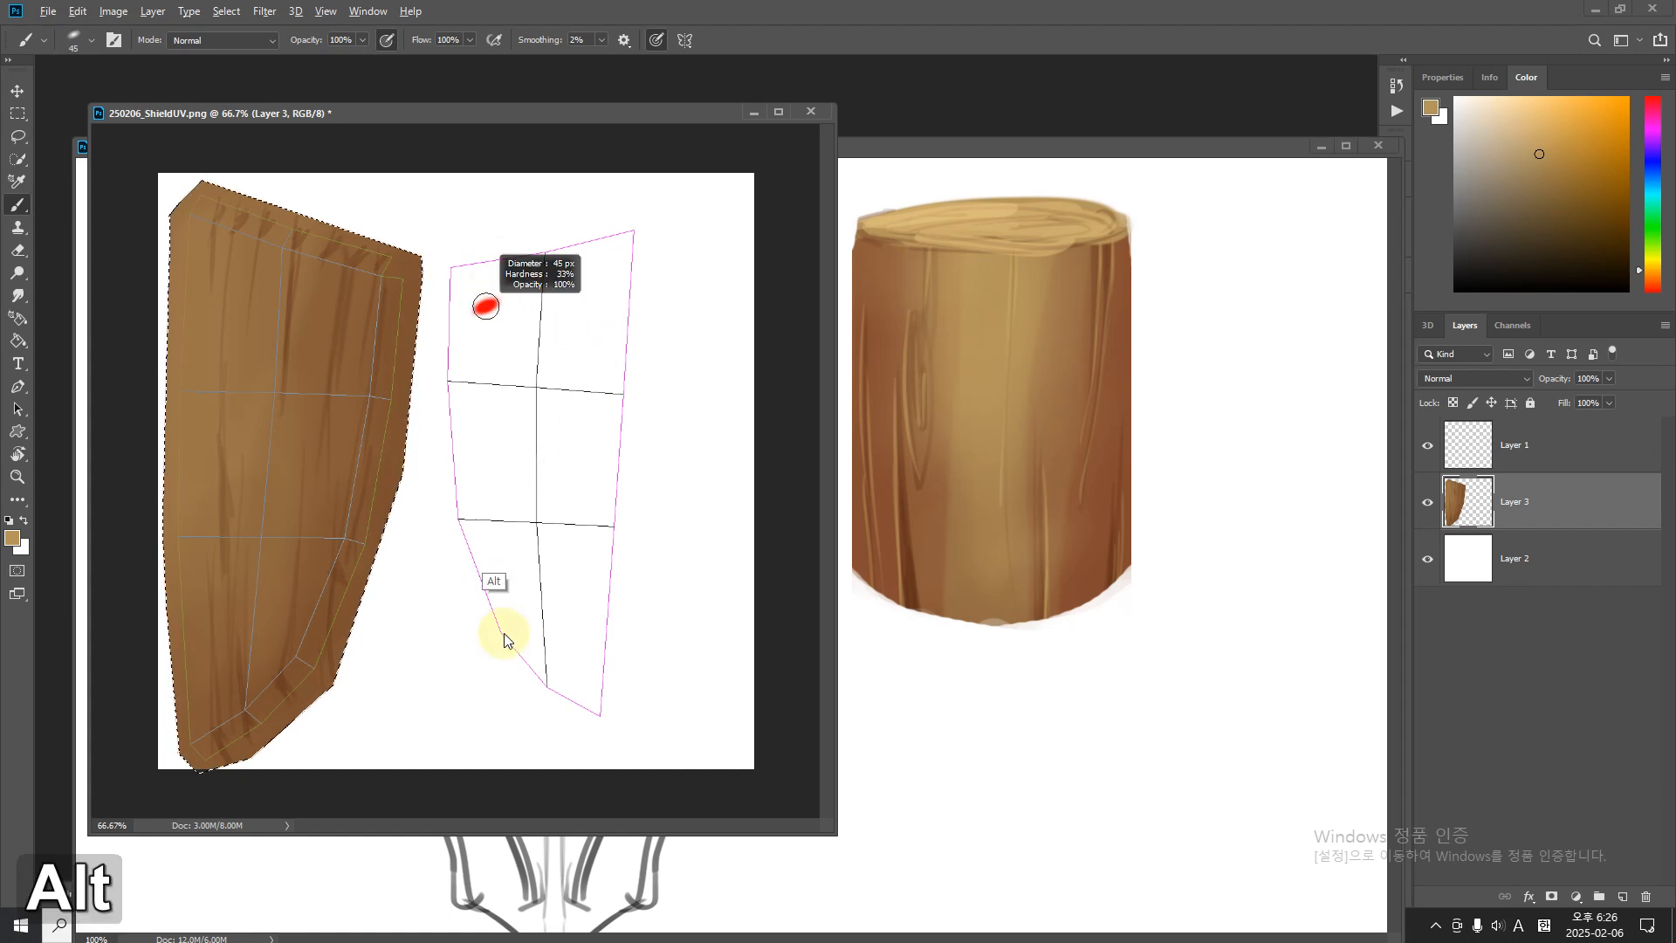
right_click_drag(553, 312, 530, 342, "alt")
left_click(992, 212, "alt")
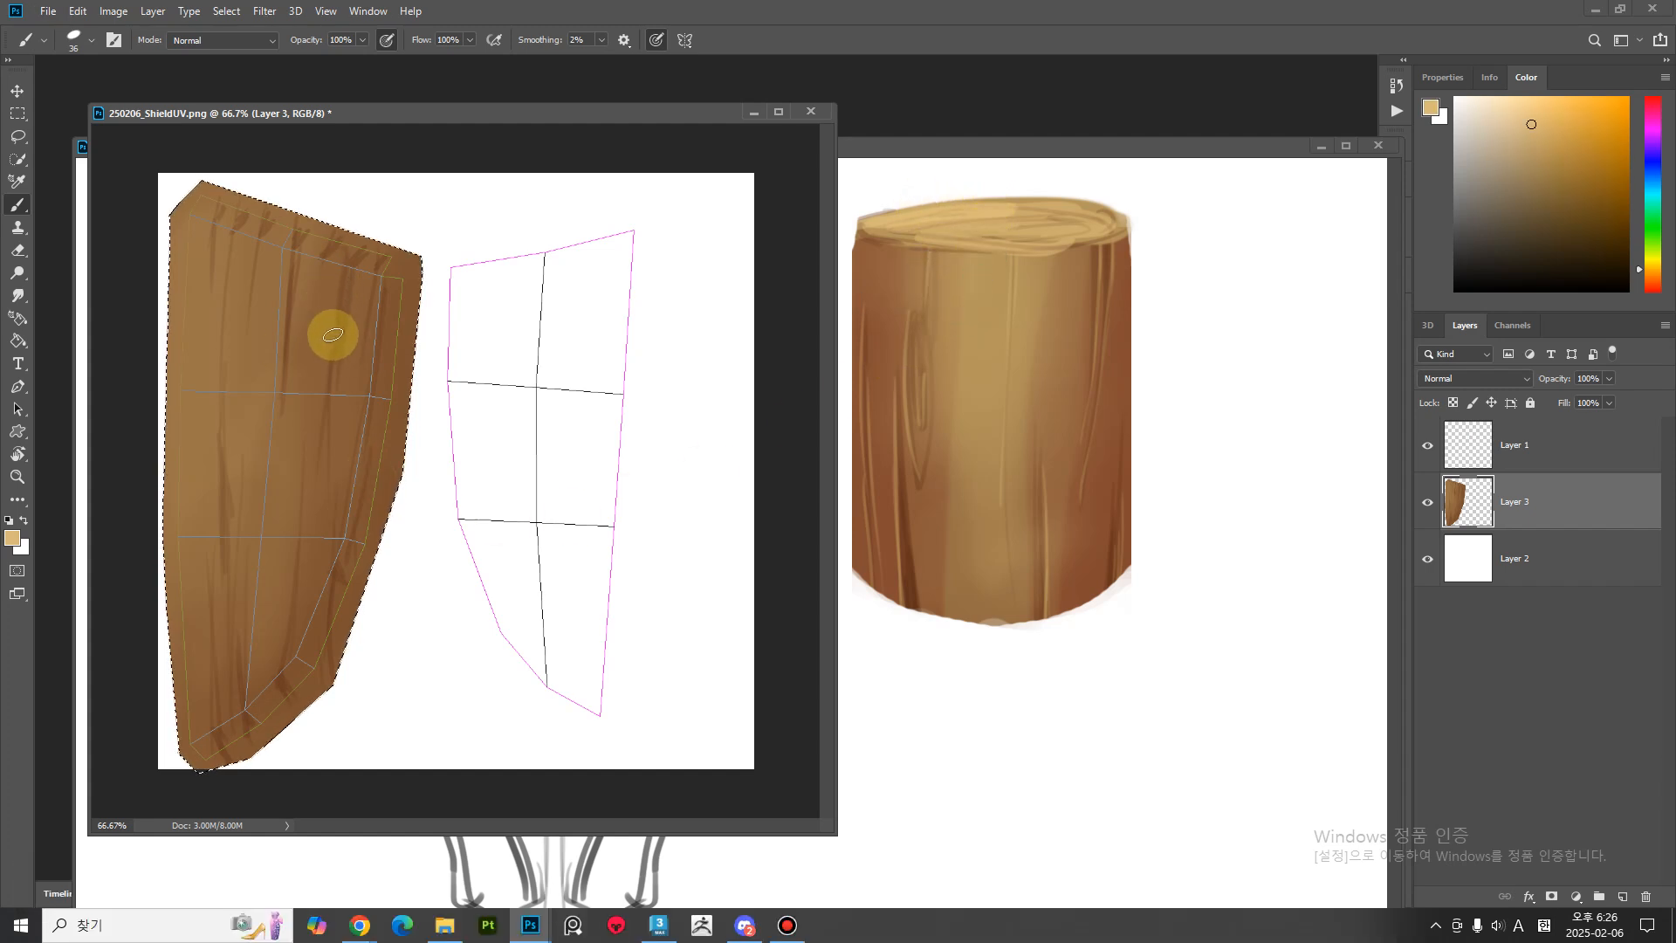
key("bracketleft")
key("bracketleft")
key("bracketleft")
key("bracketleft")
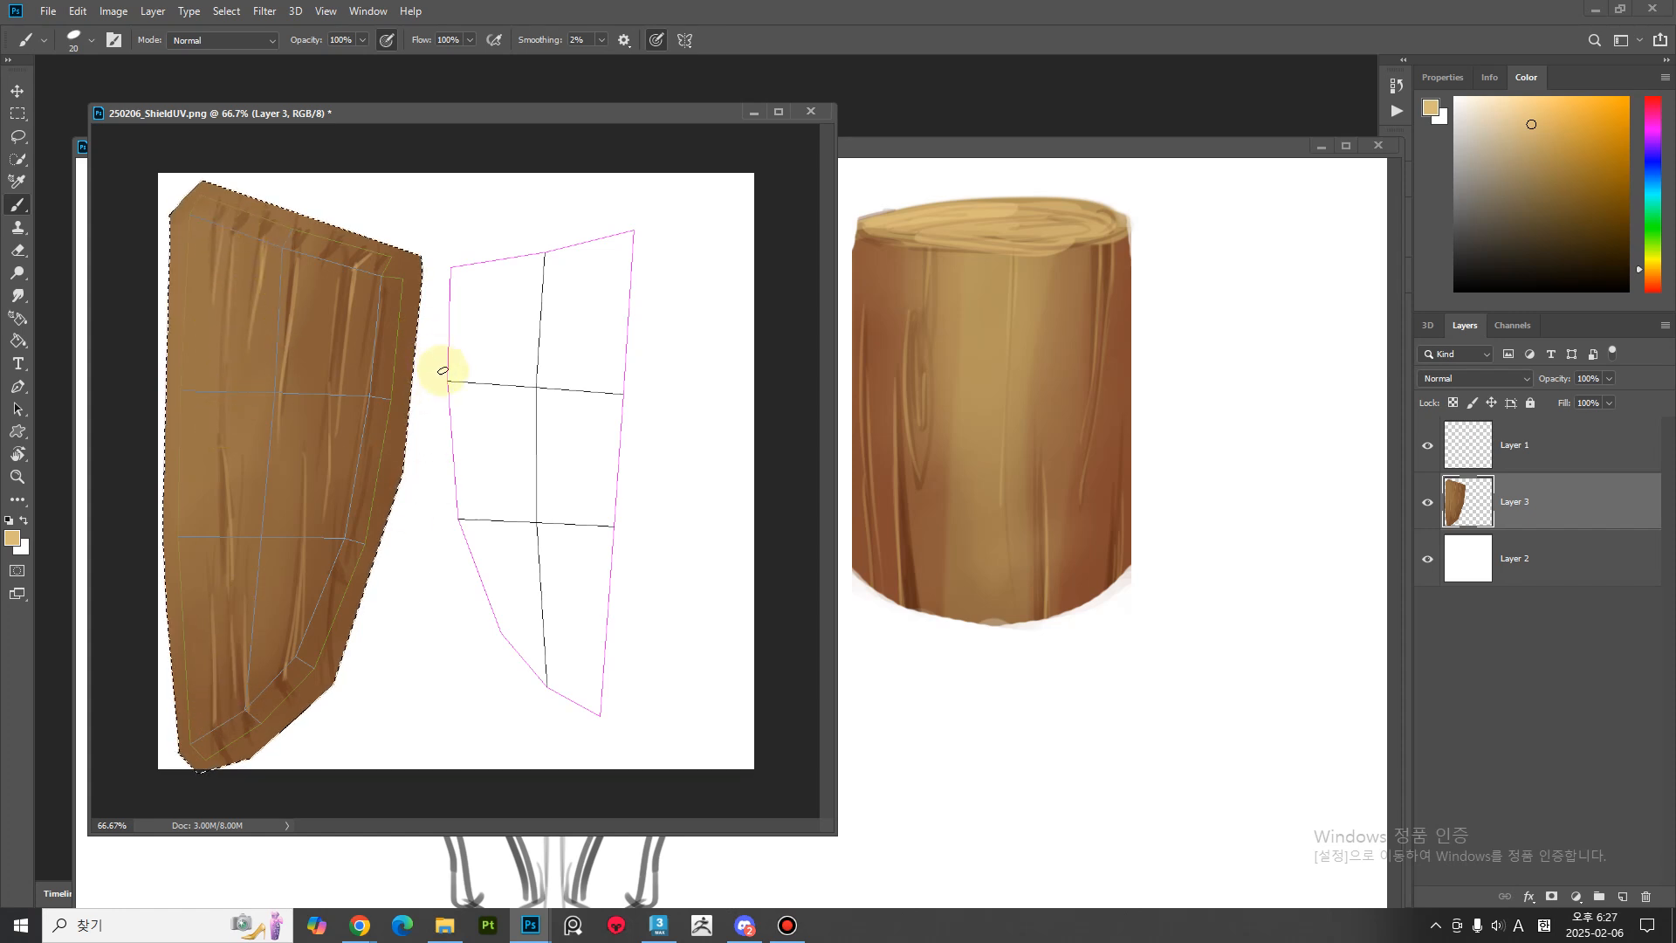
Enlarge the brush and paint a light tan band with short strokes along the shield shape's upper rim.
key("bracketright")
key("bracketright")
key("bracketright")
key("bracketright")
key("bracketright")
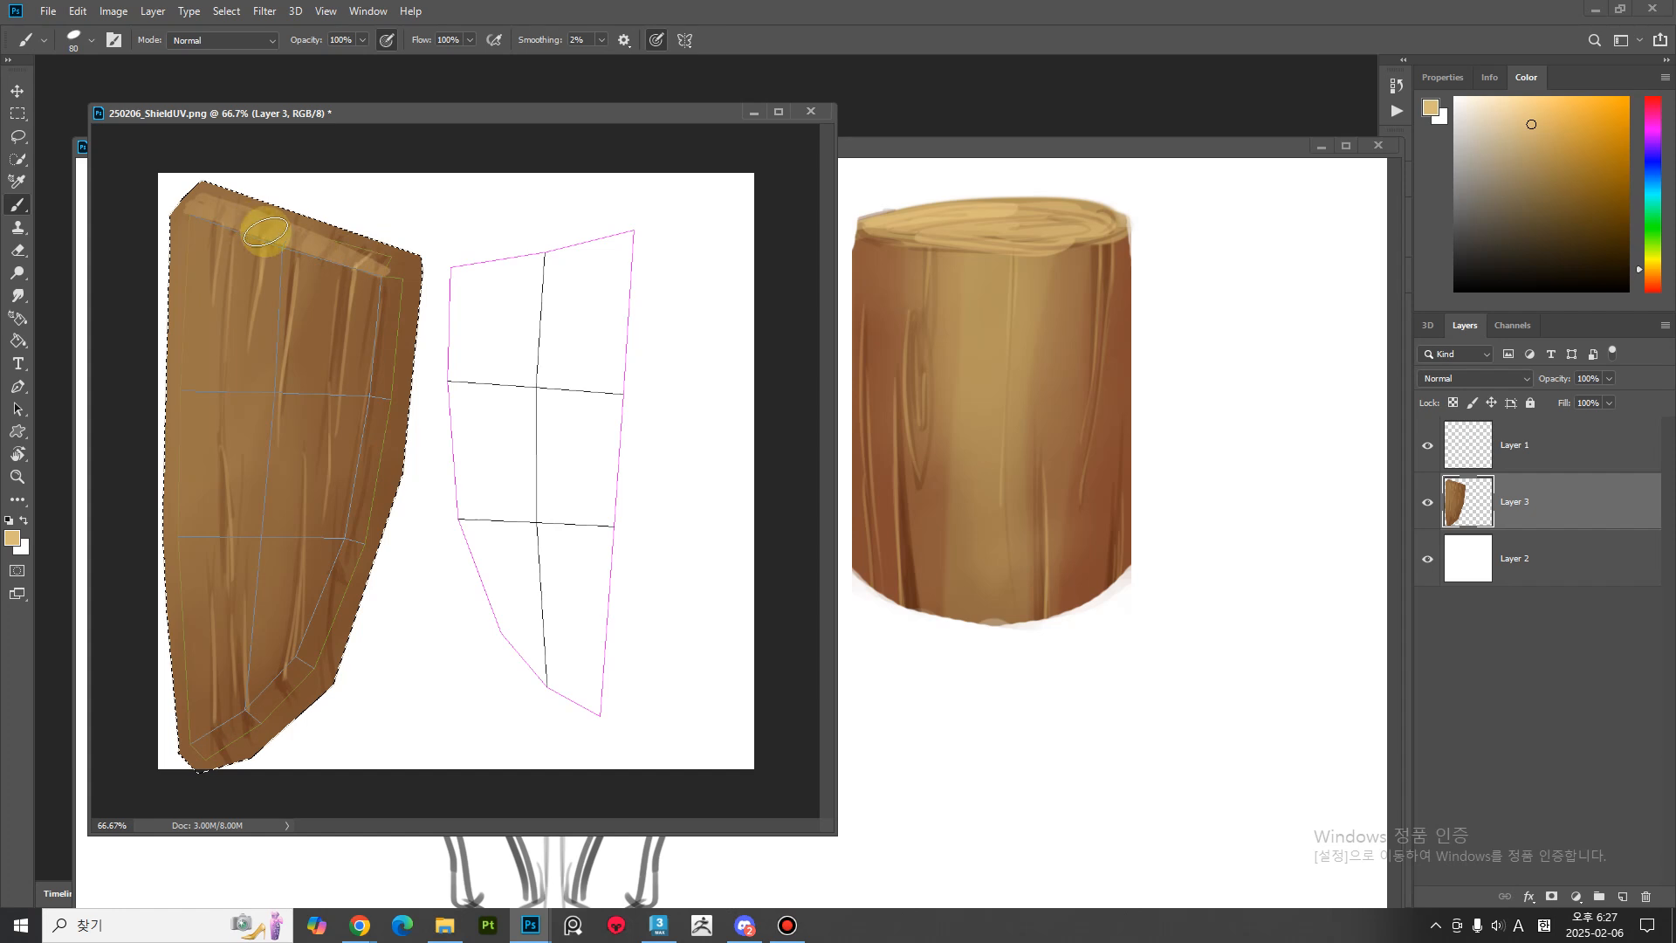
Sample the dark brown at the shield's lower rim, pick a deeper brown, and darken the lower and outer rim.
key("alt")
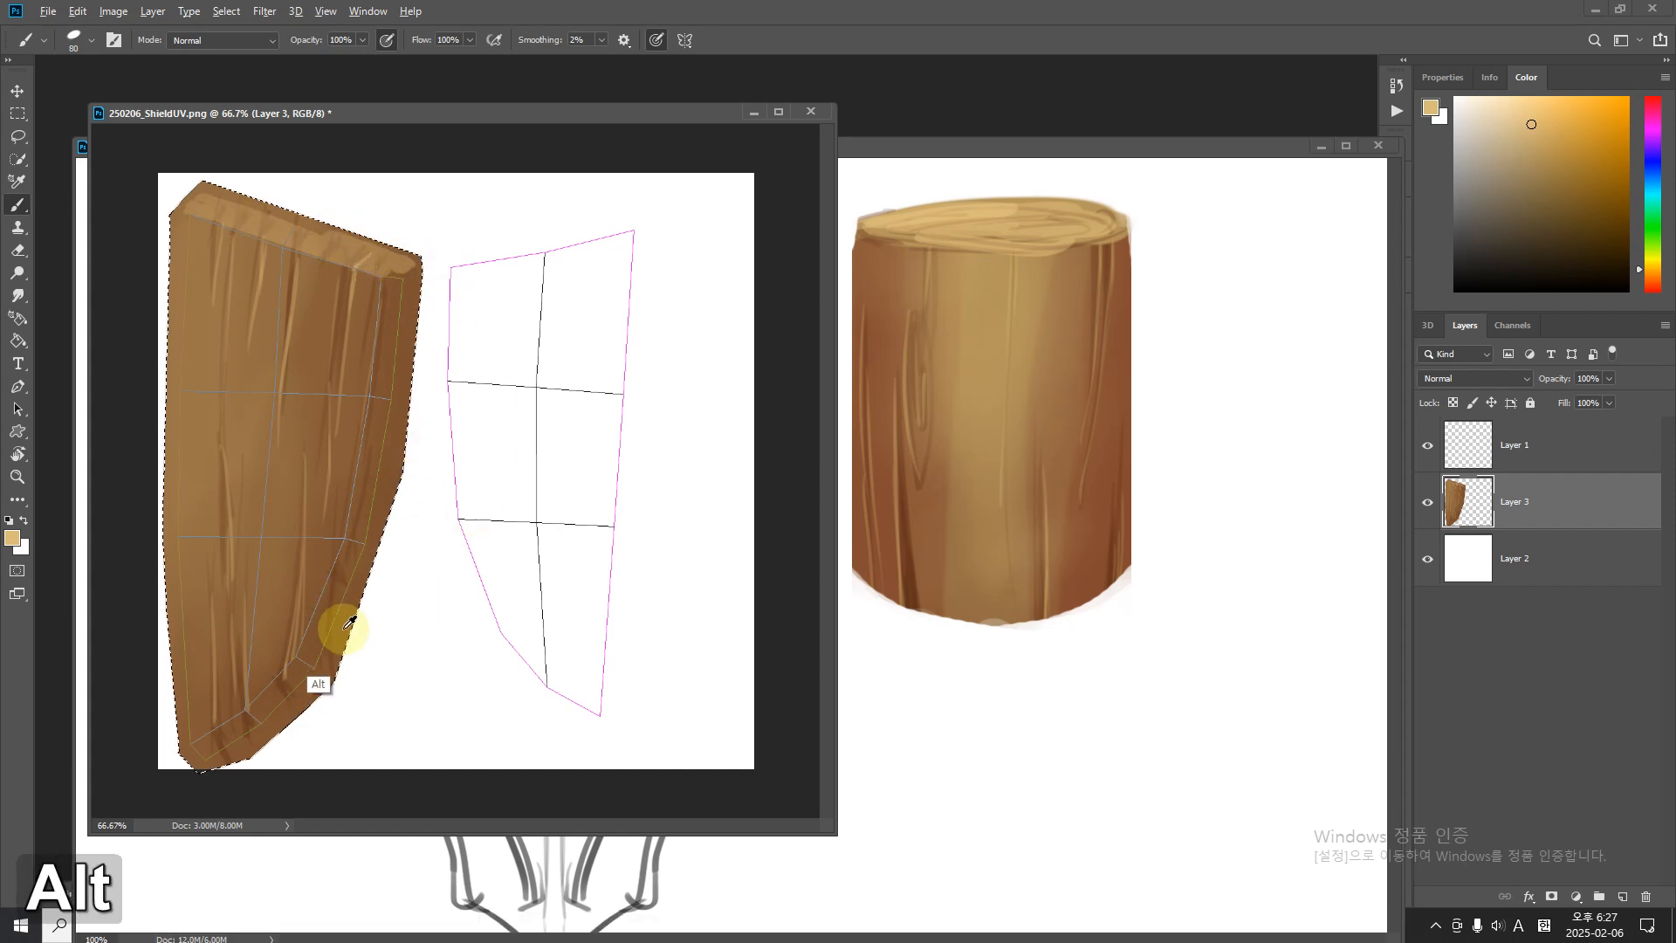
left_click(295, 673, "alt")
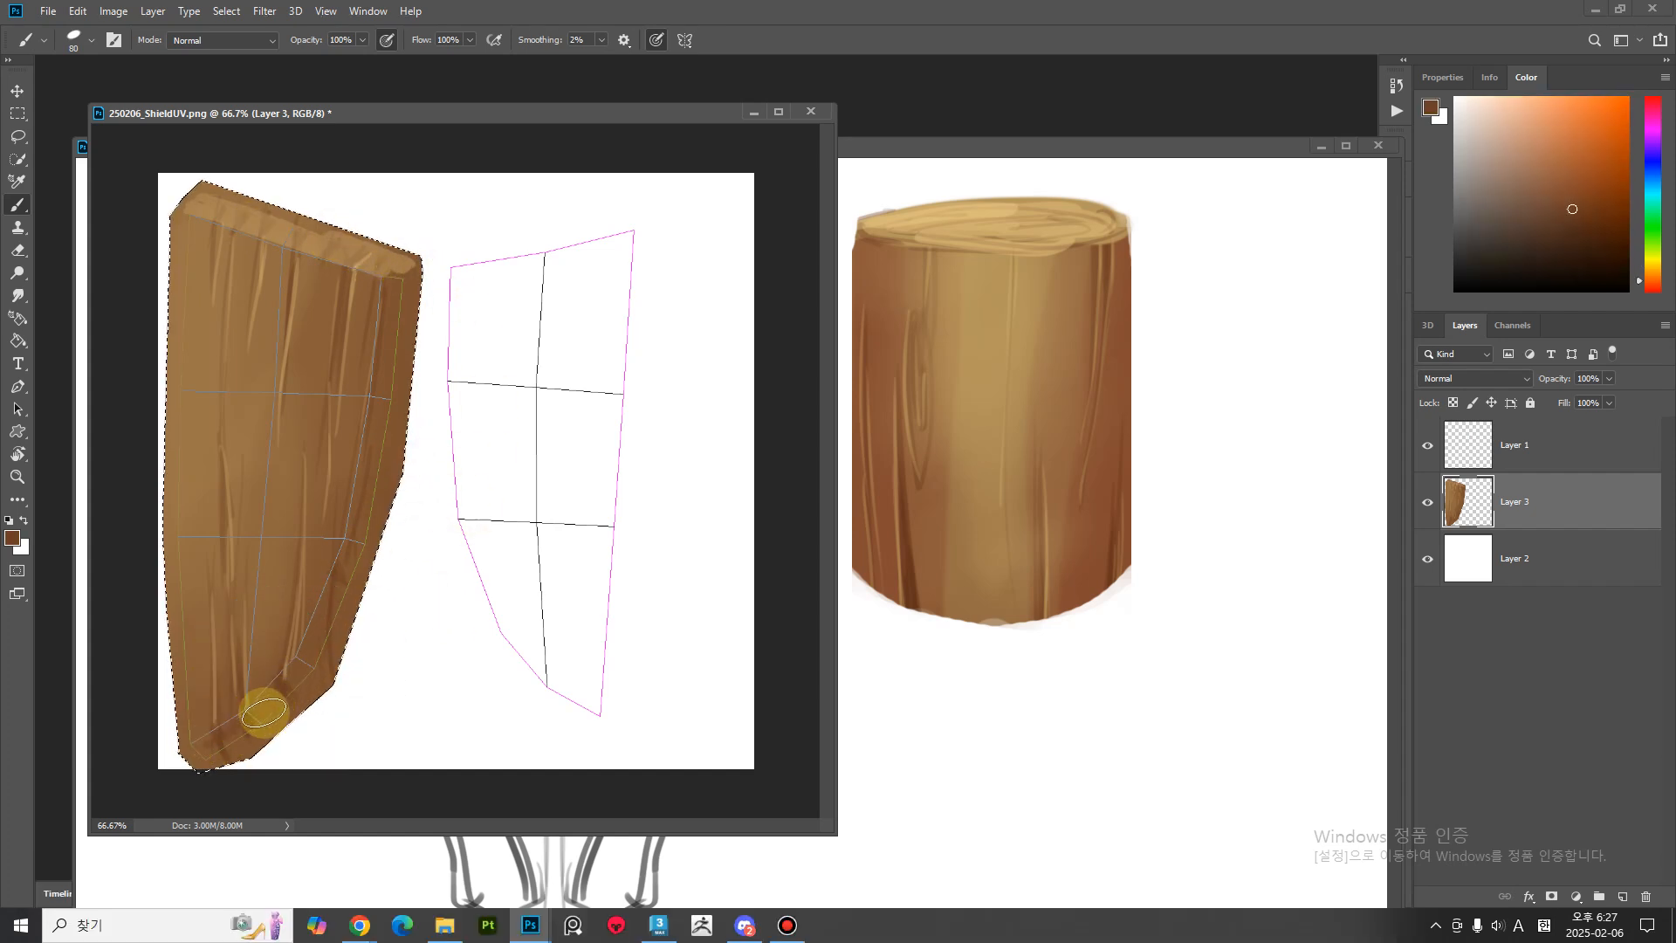
left_click_drag(246, 726, 376, 500)
mouse_move(293, 675)
left_mouse_down()
mouse_move(359, 532)
mouse_move(383, 422)
left_mouse_up()
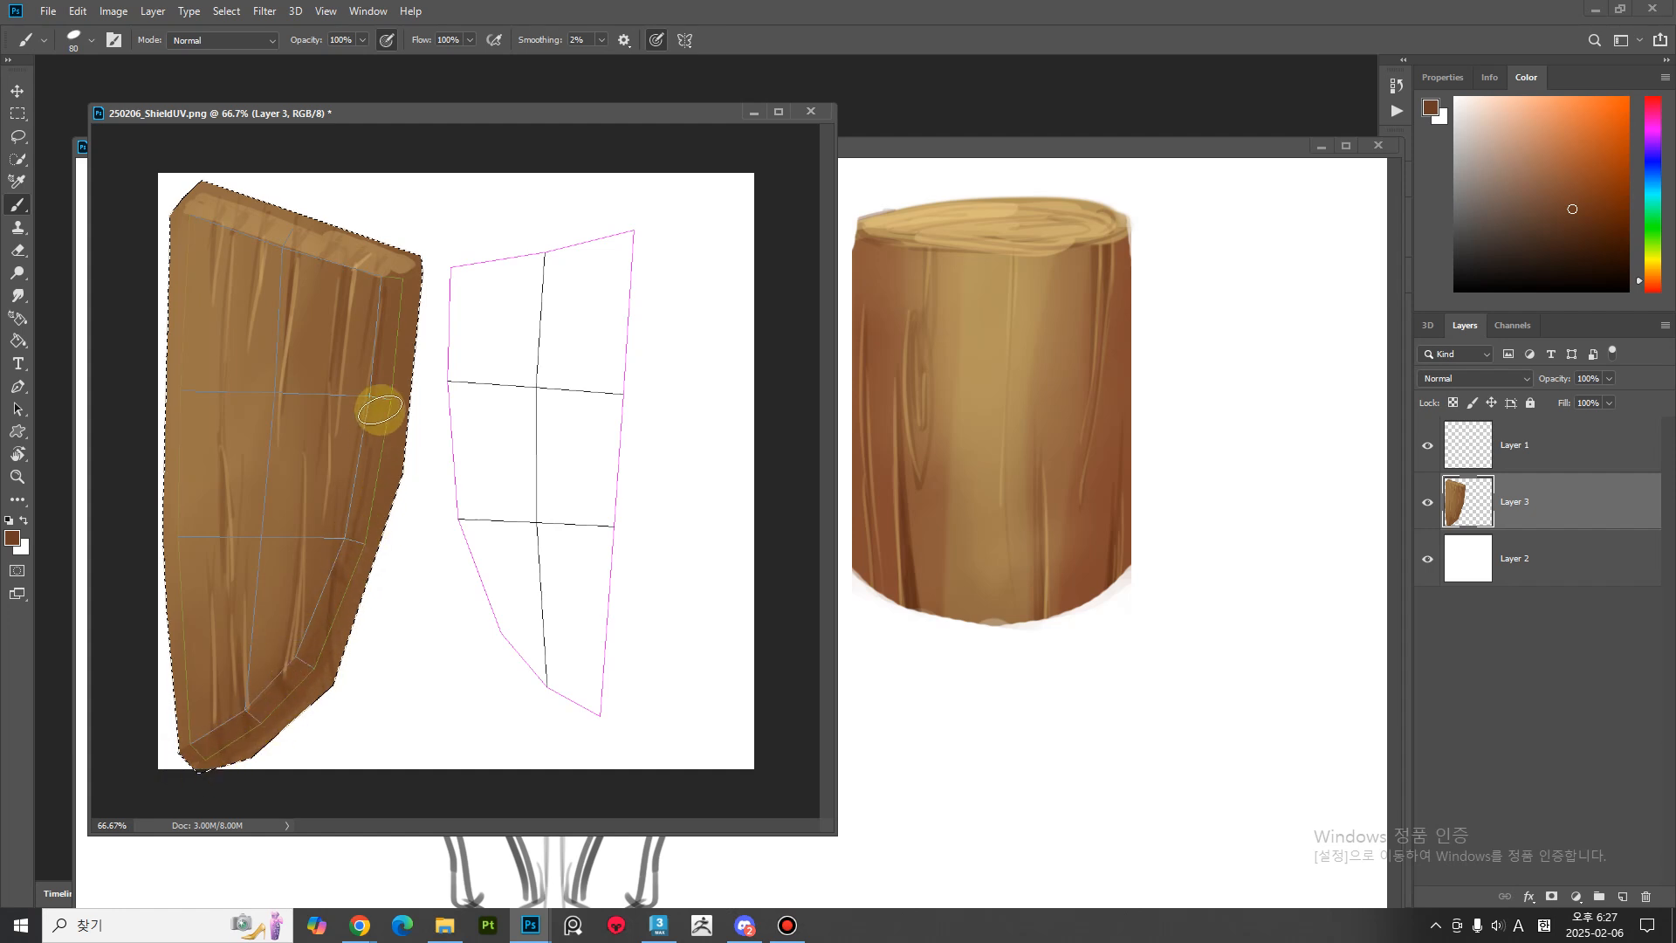
left_click(1590, 227)
mouse_move(313, 635)
left_mouse_down()
mouse_move(254, 710)
mouse_move(266, 696)
mouse_move(206, 736)
mouse_move(279, 700)
left_mouse_up()
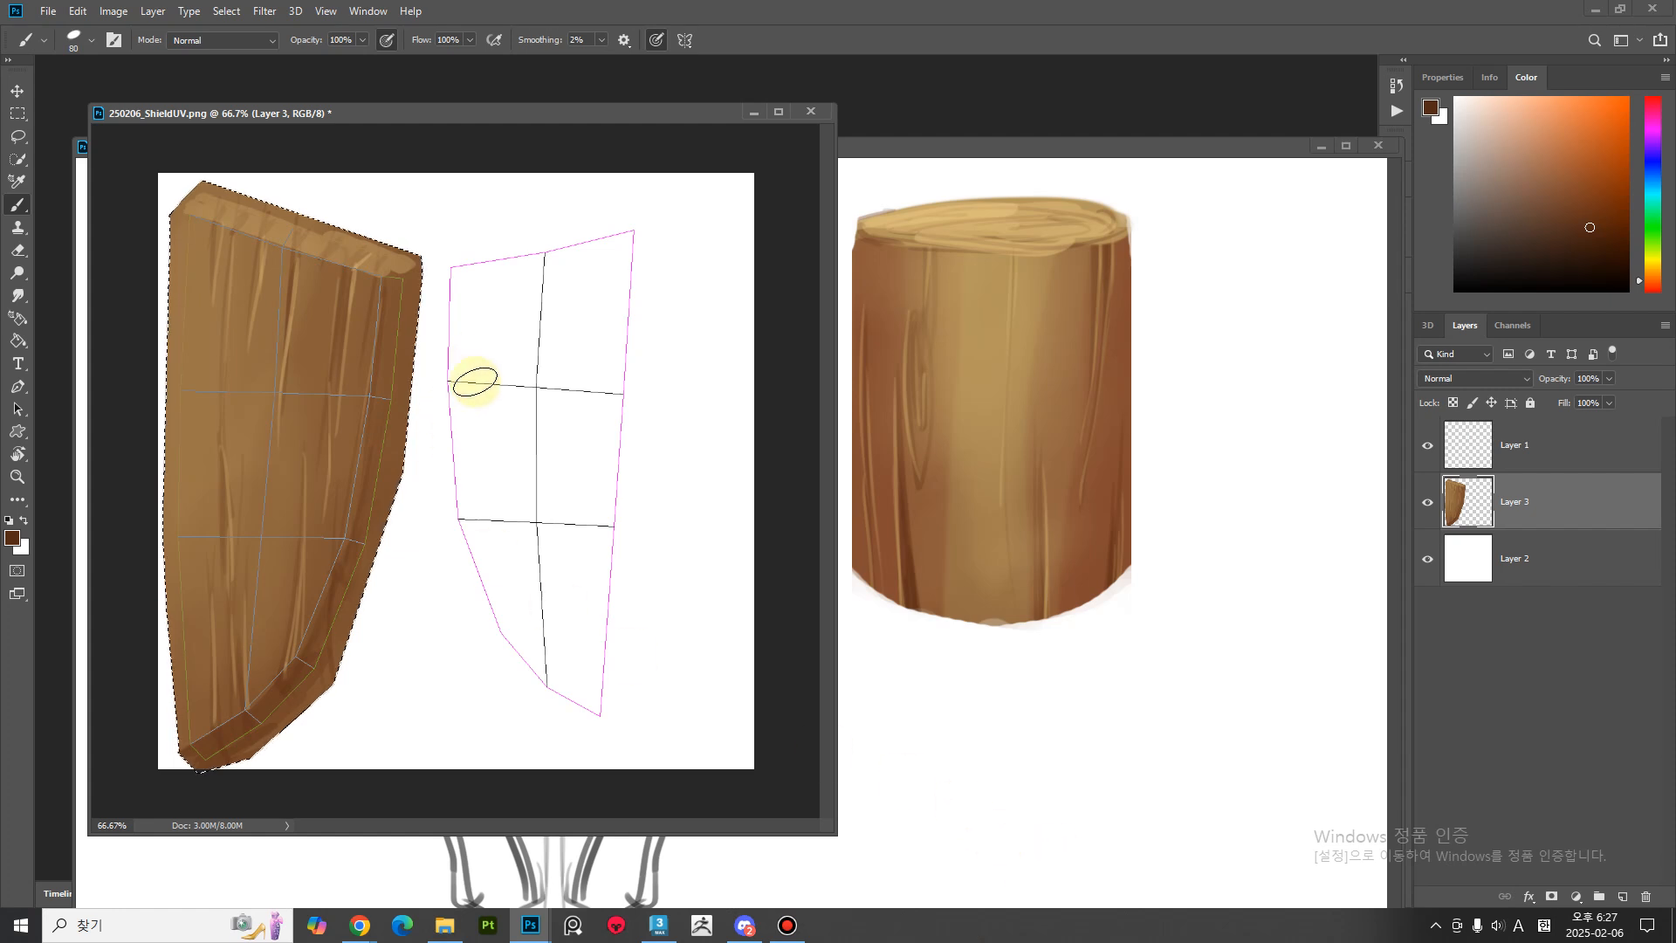
Deselect the front shape and outline the second UV shell with a straight-edged lasso selection slightly outside its border.
key("ctrl+d")
key("l")
left_click(435, 253, "alt")
left_click(425, 407, "alt")
left_click(439, 556, "alt")
left_click(494, 671, "alt")
left_click(530, 711, "alt")
left_click(591, 744, "alt")
left_click(618, 752, "alt")
left_click(654, 208, "alt")
left_click(610, 216, "alt")
left_click(536, 232, "alt")
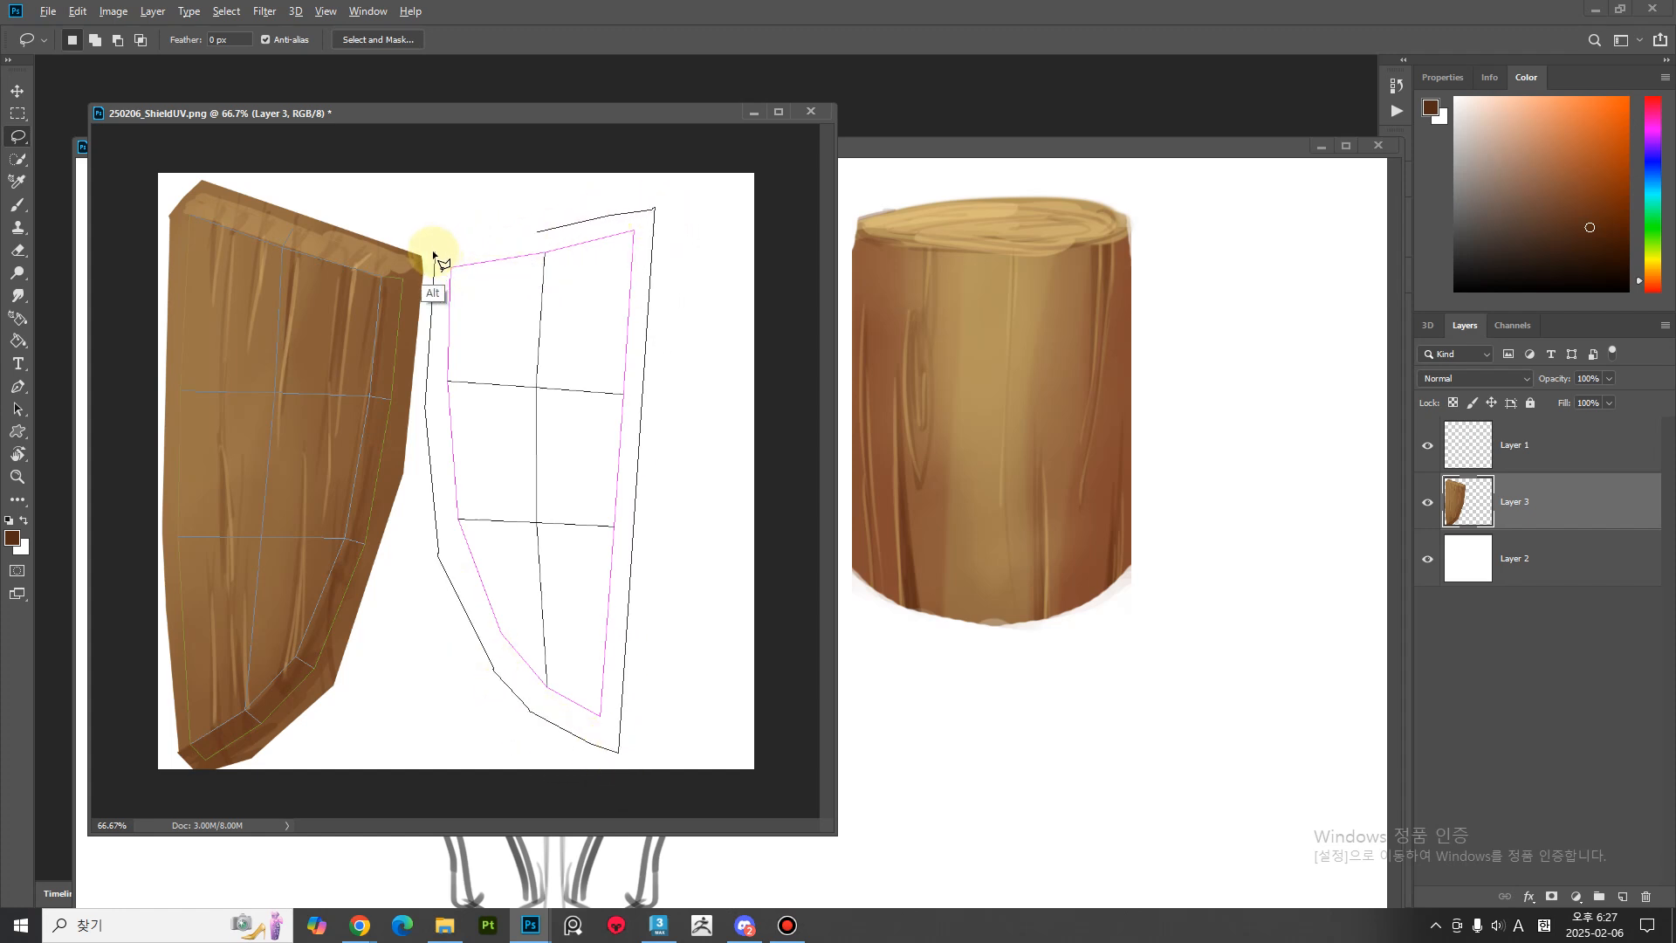
left_click(437, 257, "alt")
key("ctrl+z")
Fill the selected second shell with dark brown brush strokes, and blend in a lighter brown sampled from the front shape's edge.
key("b")
mouse_move(458, 249)
left_mouse_down()
mouse_move(449, 572)
mouse_move(484, 530)
mouse_move(527, 318)
mouse_move(652, 154)
mouse_move(569, 321)
mouse_move(579, 736)
mouse_move(579, 355)
mouse_move(629, 573)
mouse_move(511, 654)
left_mouse_up()
left_click(401, 349, "alt")
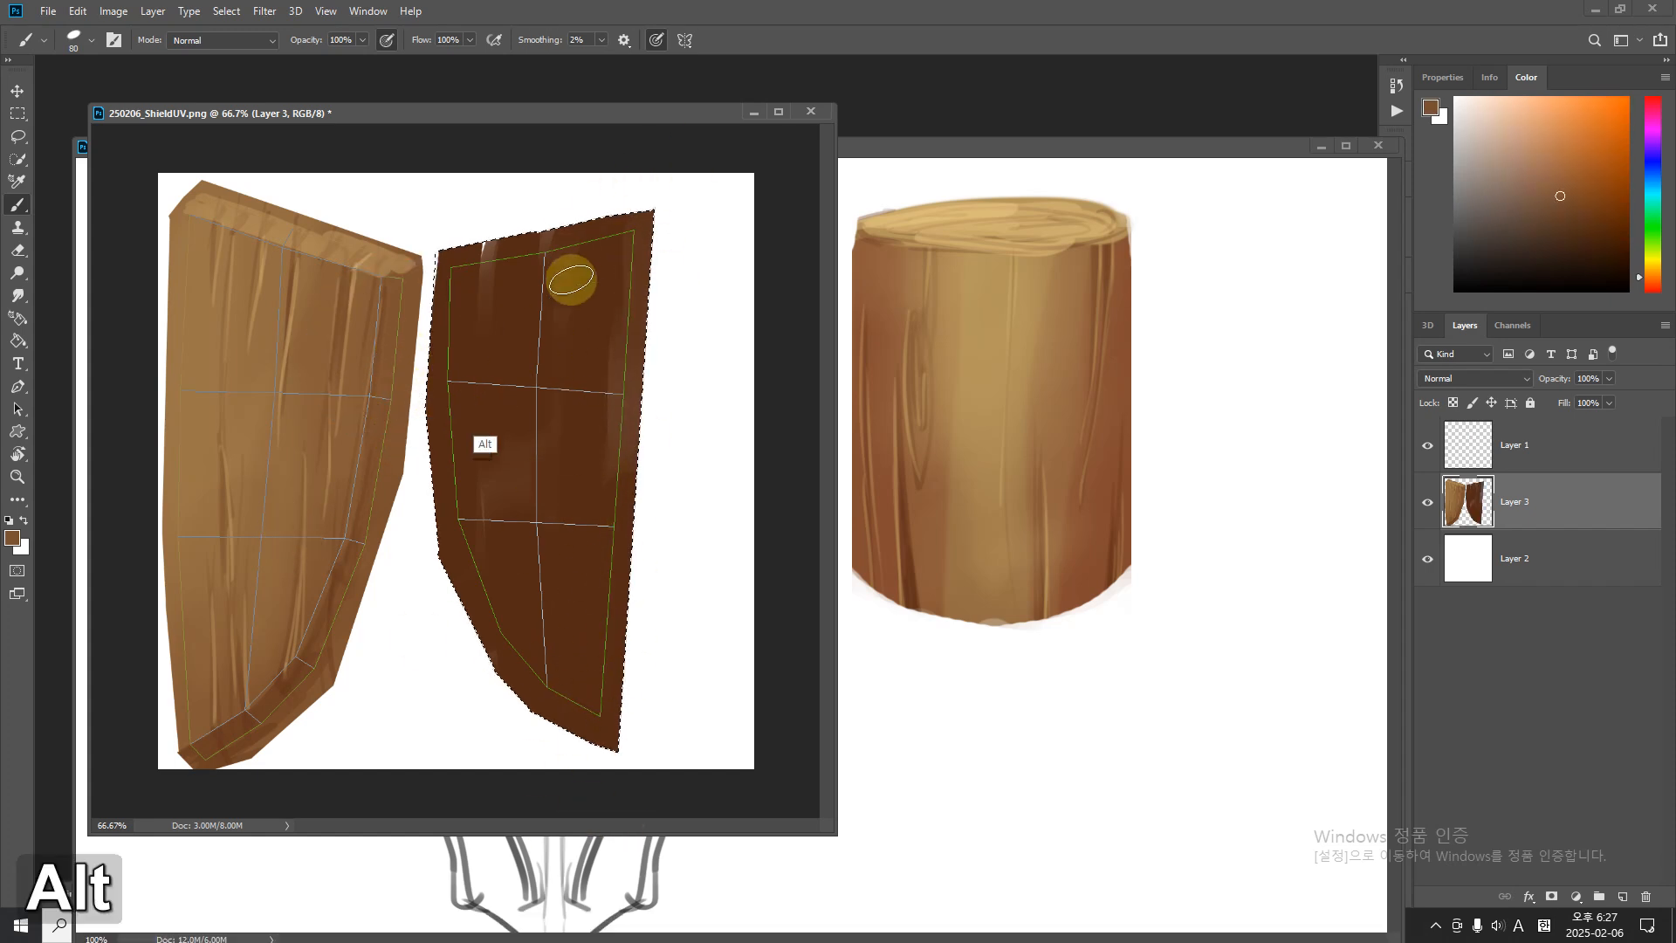
right_click_drag(546, 350, 626, 347, "alt")
mouse_move(486, 224)
left_mouse_down()
mouse_move(550, 580)
mouse_move(617, 280)
mouse_move(527, 499)
mouse_move(482, 306)
mouse_move(636, 725)
mouse_move(482, 453)
left_mouse_up()
Reduce the brush to 15 px, sample the darker brown, paint vertical grain lines over the second shell, and deselect.
key("bracketleft")
key("bracketleft")
key("bracketleft")
key("bracketleft")
key("bracketleft")
left_click(487, 553, "alt")
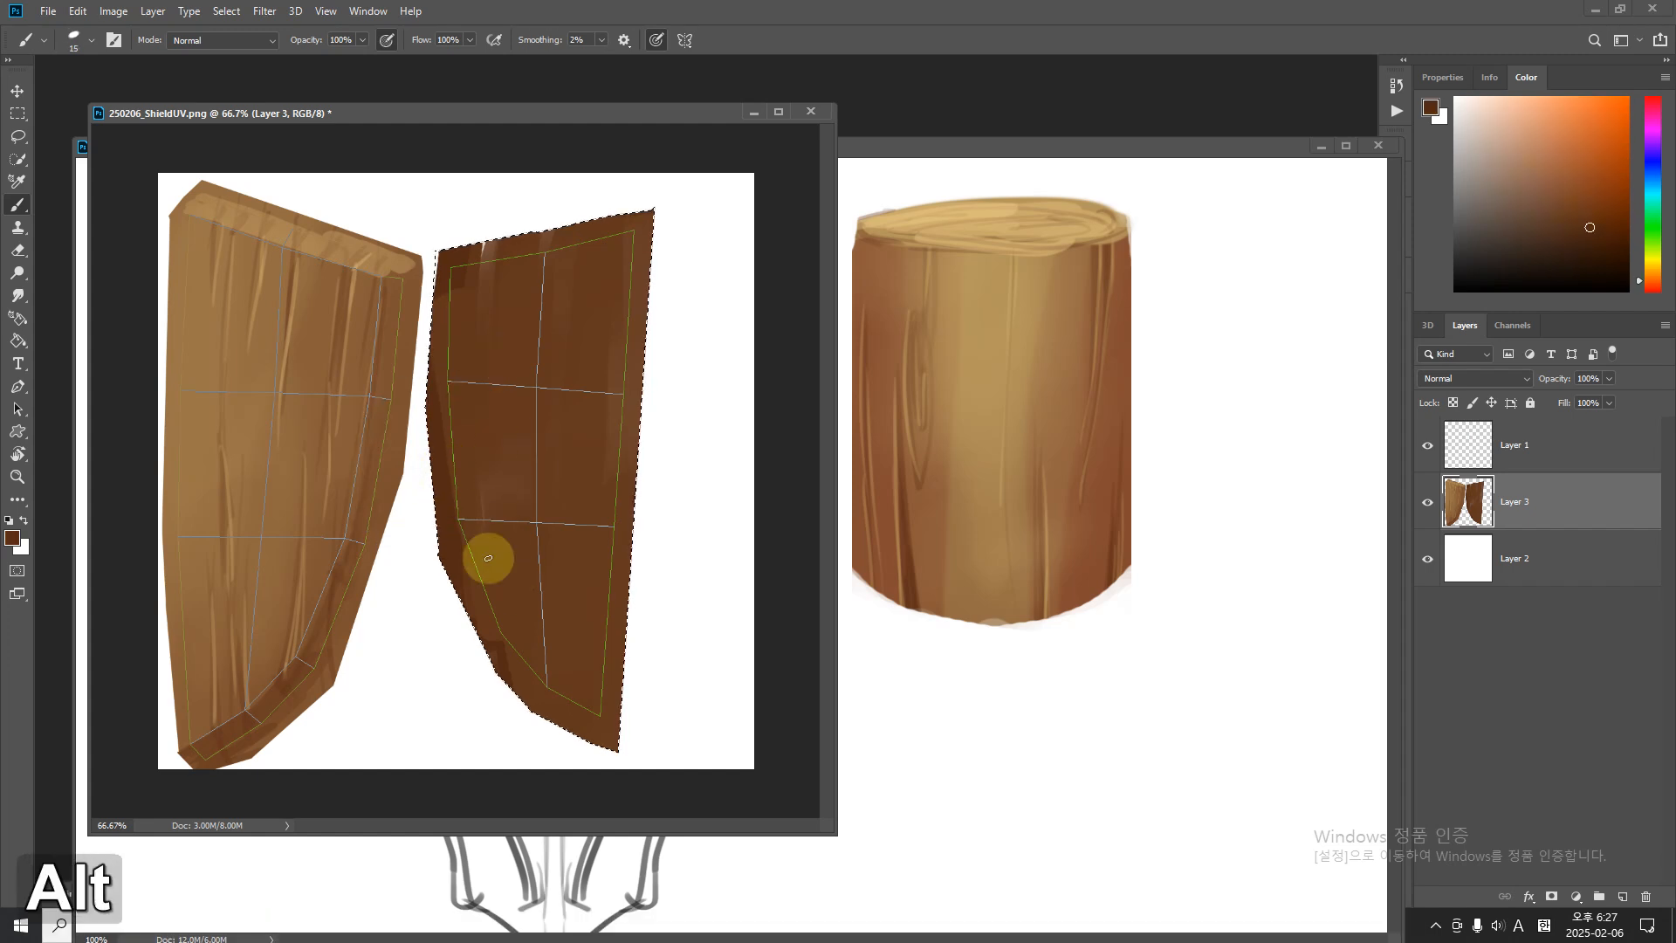
mouse_move(494, 465)
left_mouse_down()
mouse_move(546, 247)
mouse_move(528, 247)
mouse_move(610, 341)
mouse_move(578, 460)
mouse_move(550, 432)
mouse_move(591, 236)
mouse_move(475, 251)
mouse_move(616, 766)
left_mouse_up()
key("ctrl+d")
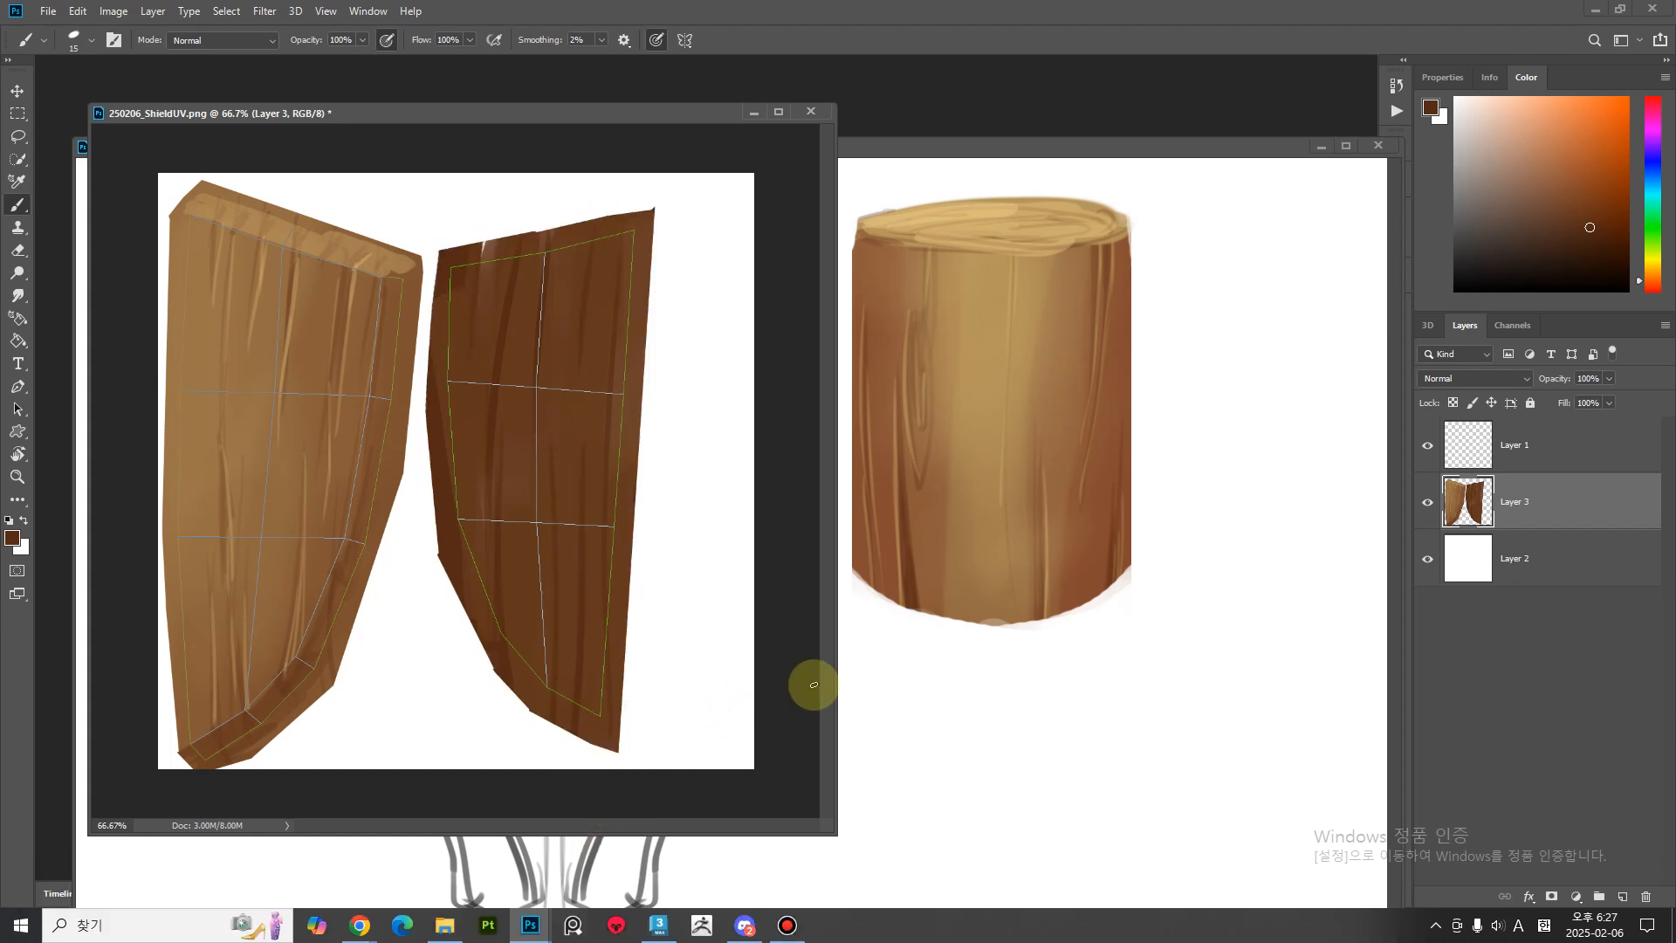
Hide the UV lines on Layer 1 and save the texture as 250206_Shield.psd in the 250206_Shield folder.
left_click(1425, 447)
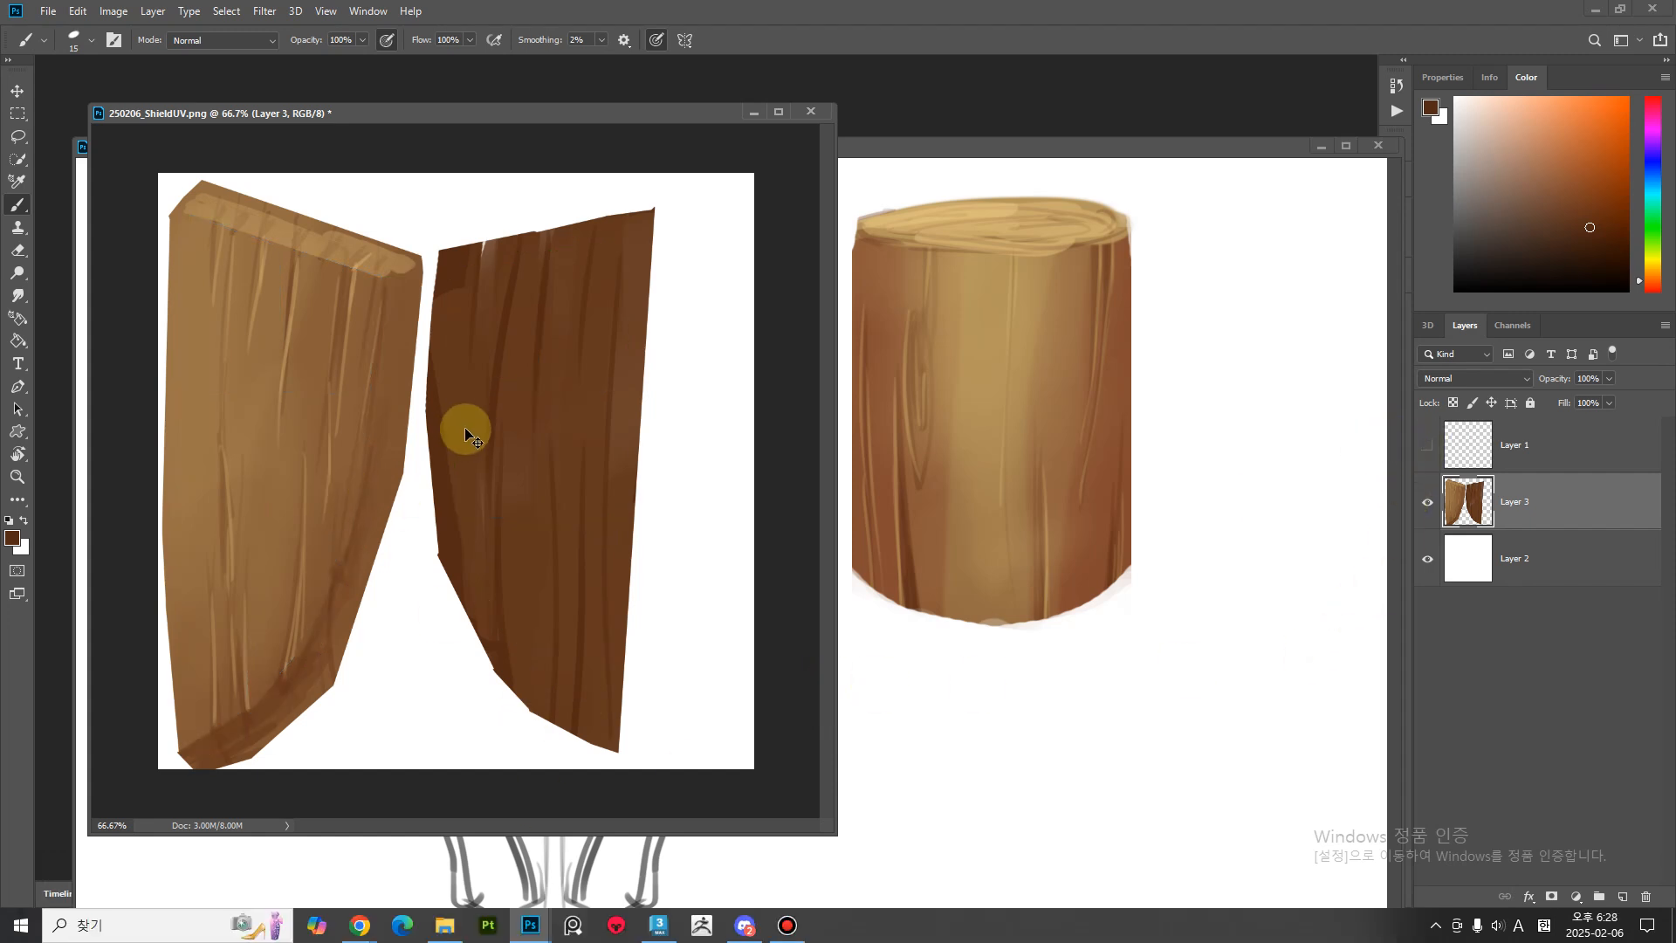
key("ctrl+shift+s")
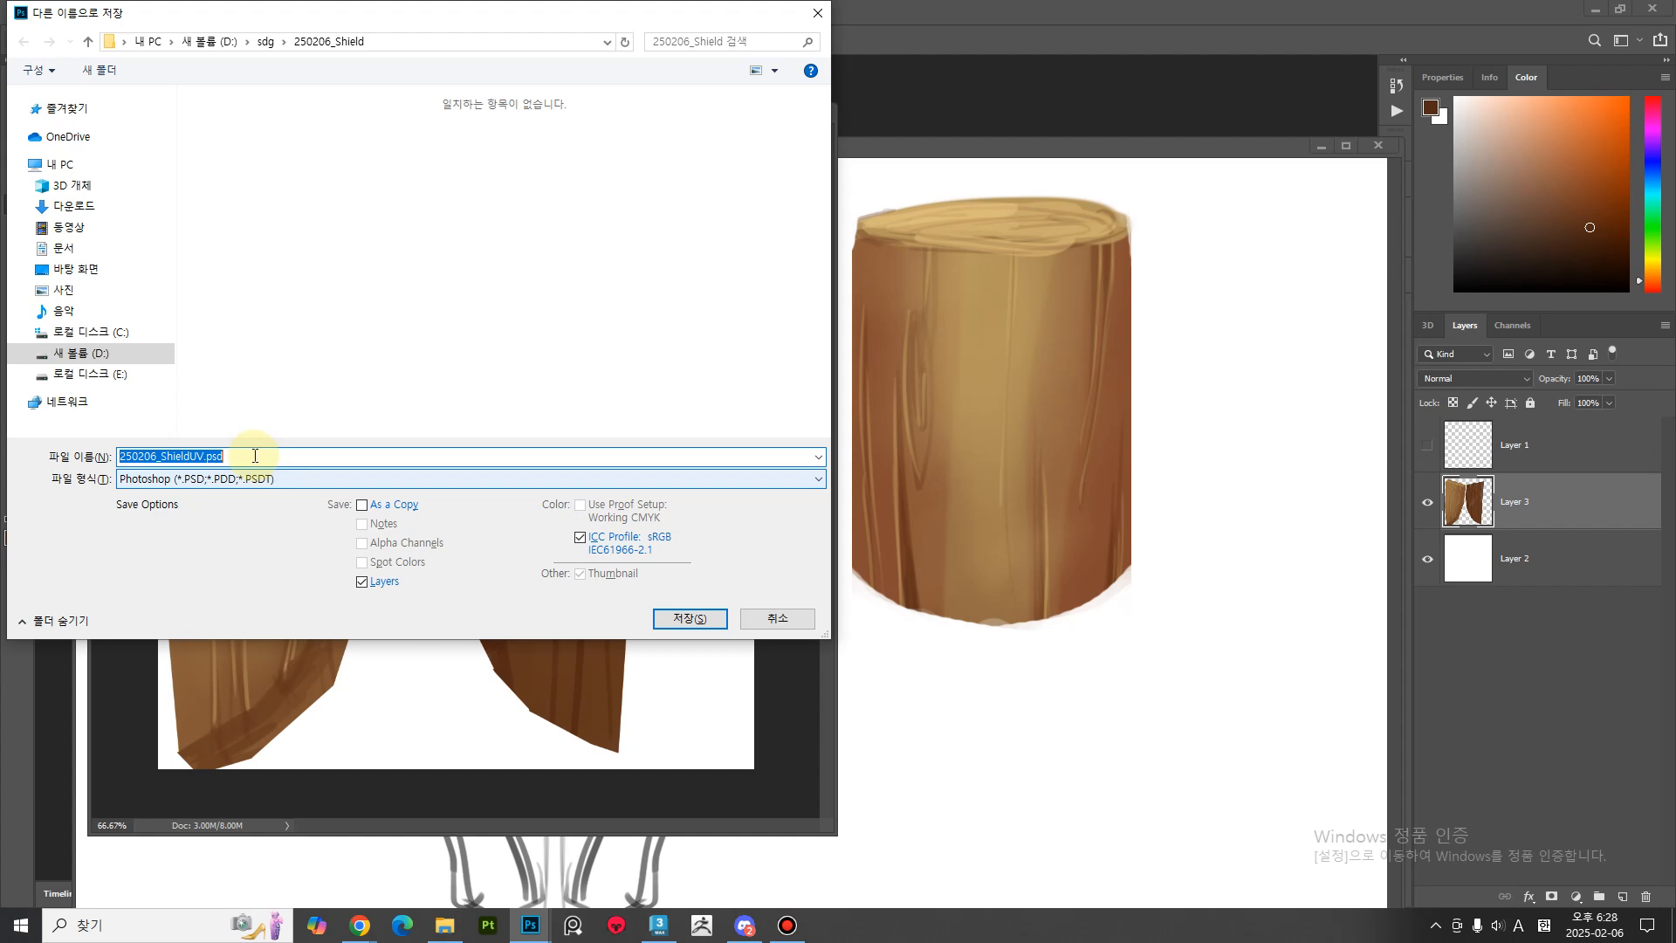
key("BackSpace")
key("BackSpace")
key("Return")
key("Return")
Switch to 3ds Max and apply 250206_Shield.psd from the file explorer to the shield model as its texture.
key("super")
left_click(675, 929)
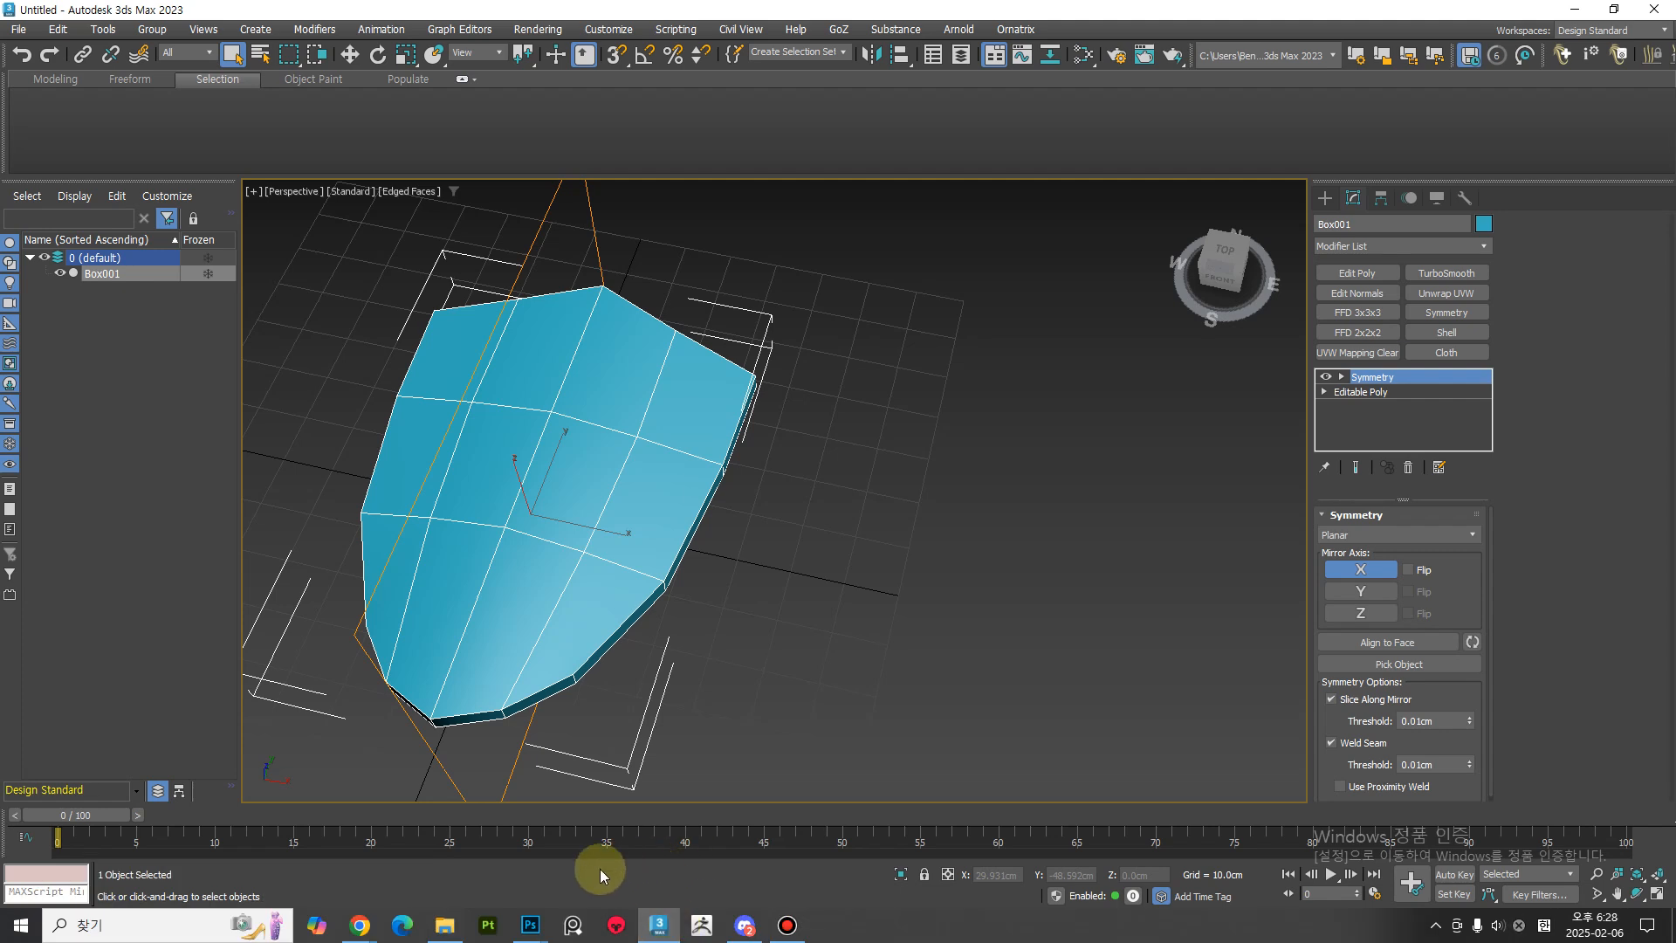
left_click(444, 923)
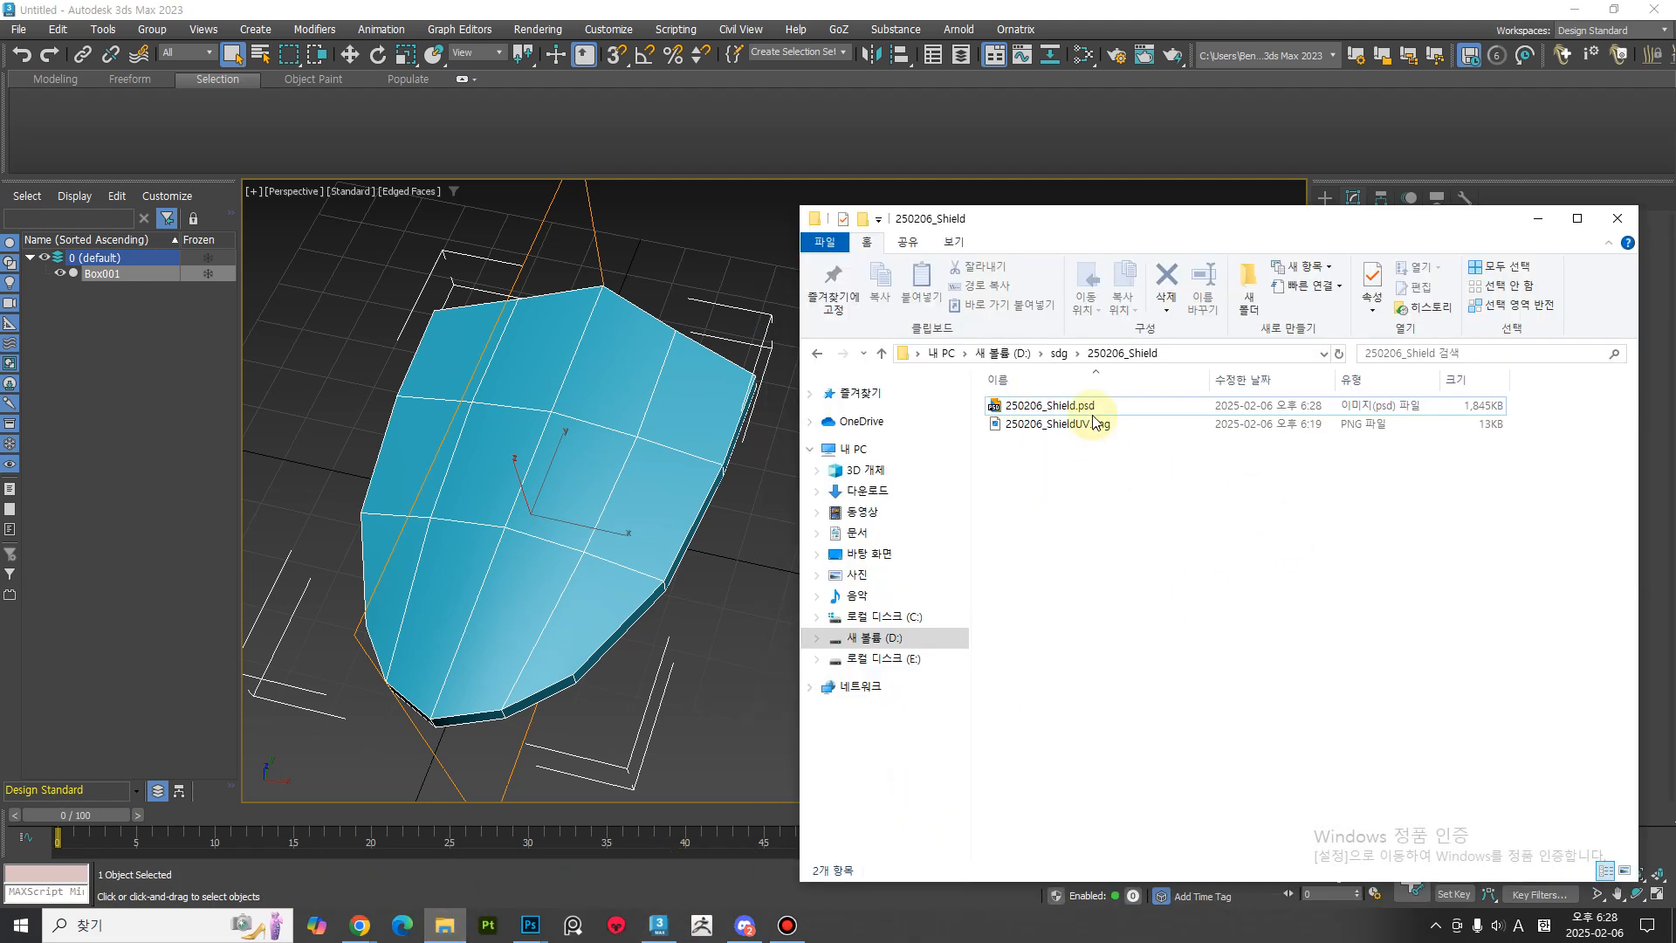
left_click(1013, 407)
left_click_drag(1013, 407, 603, 406)
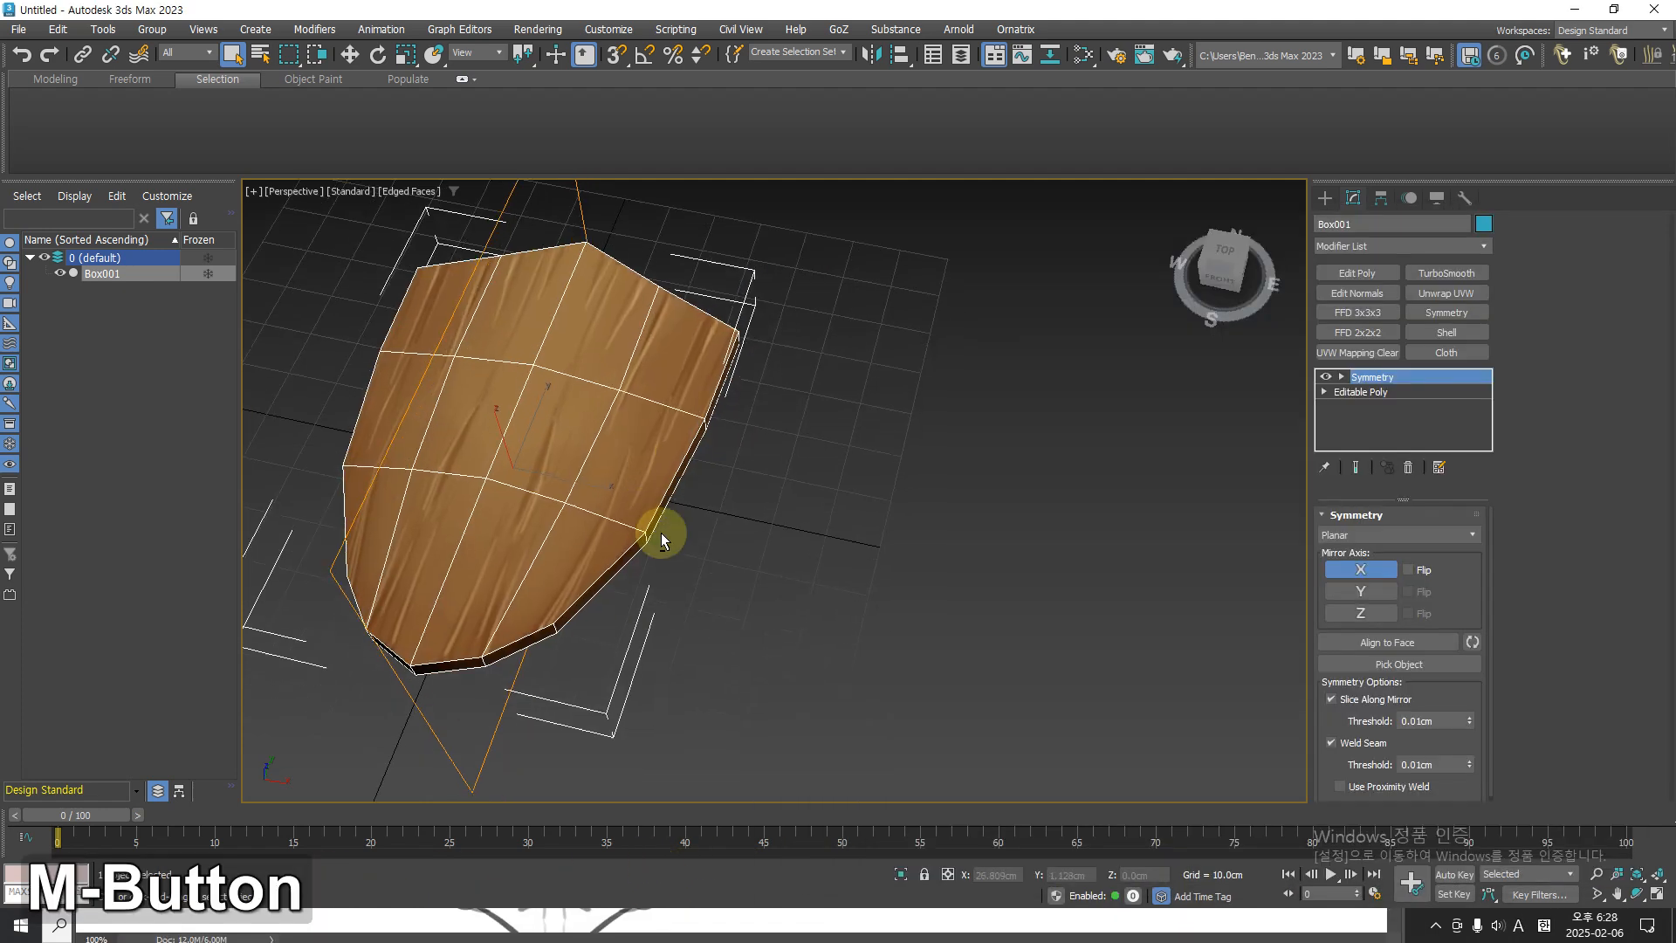
Stand the textured shield upright using angle snap, raise it to about Z 32.7 cm, and turn off the edged faces display.
middle_click_drag(659, 531, 715, 523, "alt")
middle_click_drag(749, 583, 722, 546, "alt")
key("w")
left_click_drag(684, 509, 744, 596)
key("e")
key("a")
mouse_move(744, 596)
middle_mouse_down("ctrl+alt")
mouse_move(777, 628)
mouse_move(673, 480)
mouse_move(677, 515)
mouse_move(737, 573)
mouse_move(857, 606)
mouse_move(868, 628)
mouse_move(1028, 584)
mouse_move(808, 564)
mouse_move(812, 674)
mouse_move(625, 617)
mouse_move(553, 636)
mouse_move(666, 681)
mouse_move(876, 590)
mouse_move(663, 629)
mouse_move(736, 669)
mouse_move(737, 714)
middle_mouse_up("ctrl+alt")
key("w")
left_click(868, 628)
key("F4")
left_click(808, 565)
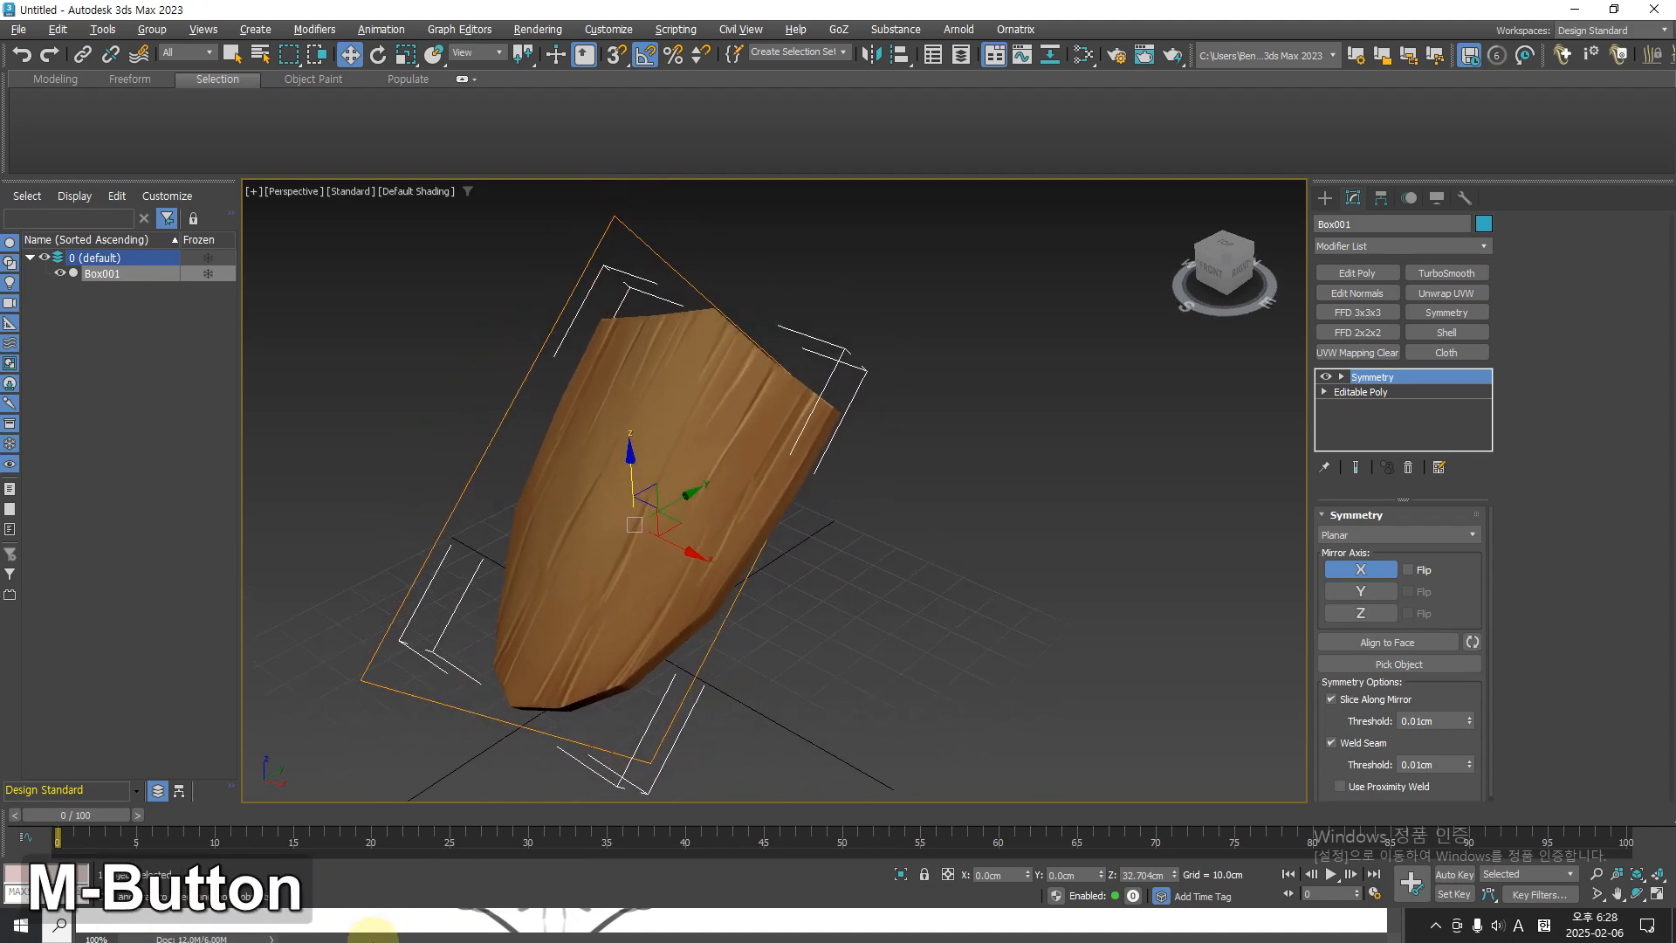
Switch to 250206_Shield.psd in Photoshop, add a new layer above Layer 3, and choose a dark brownish grey brush colour.
key("super")
mouse_move(530, 924)
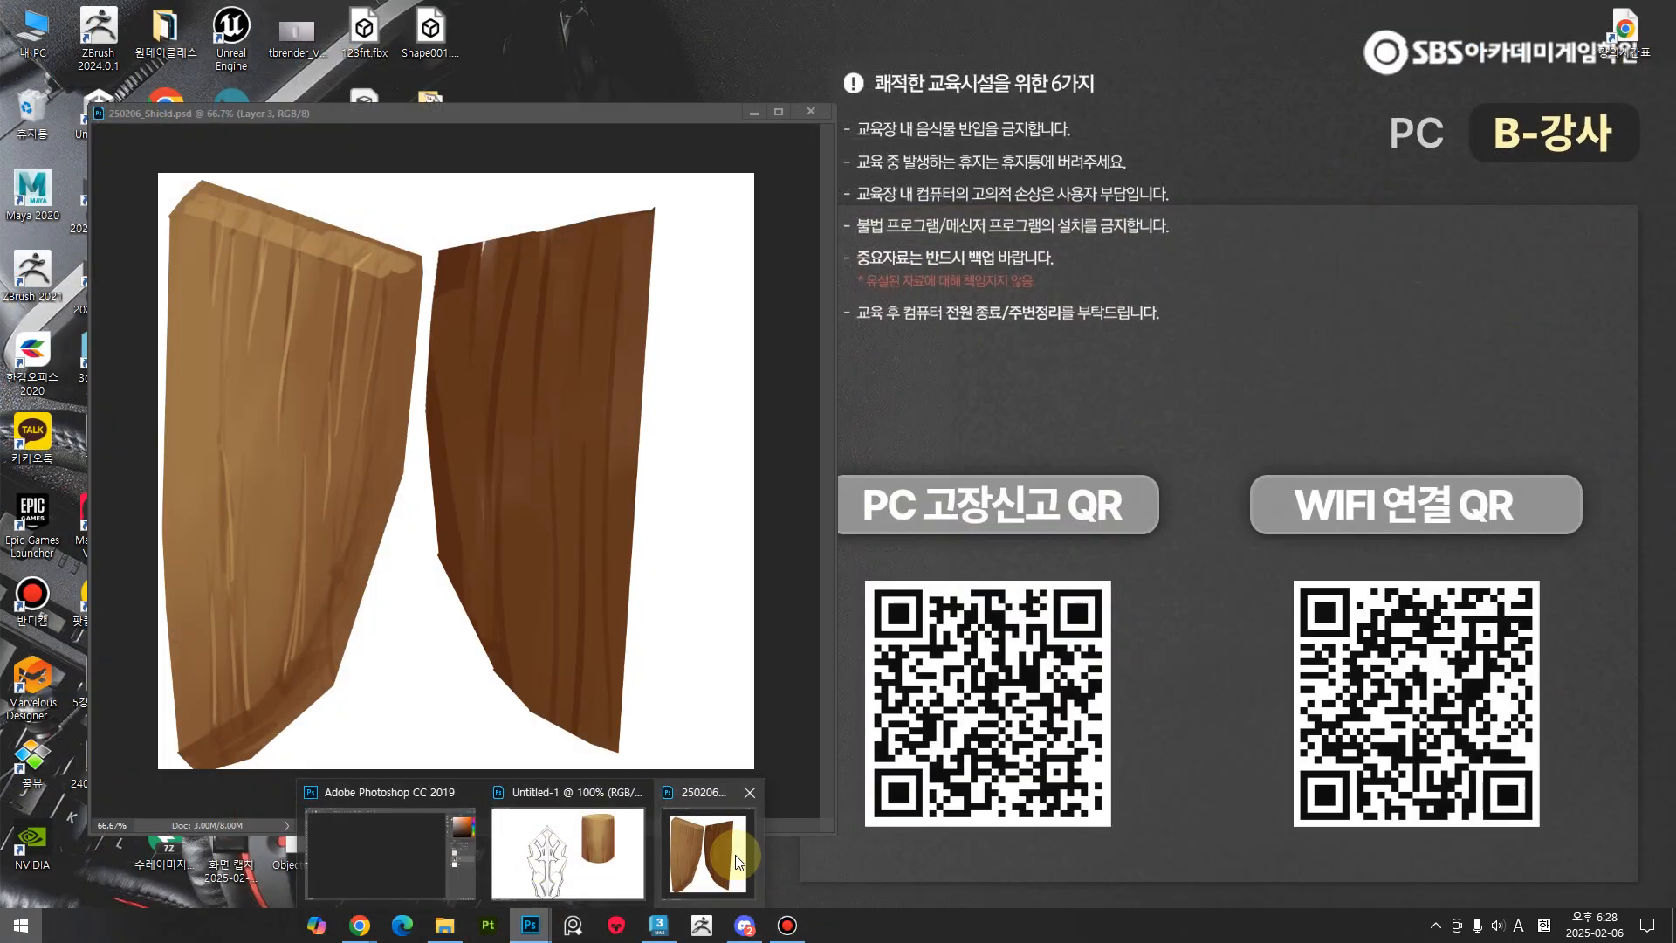
left_click(707, 864)
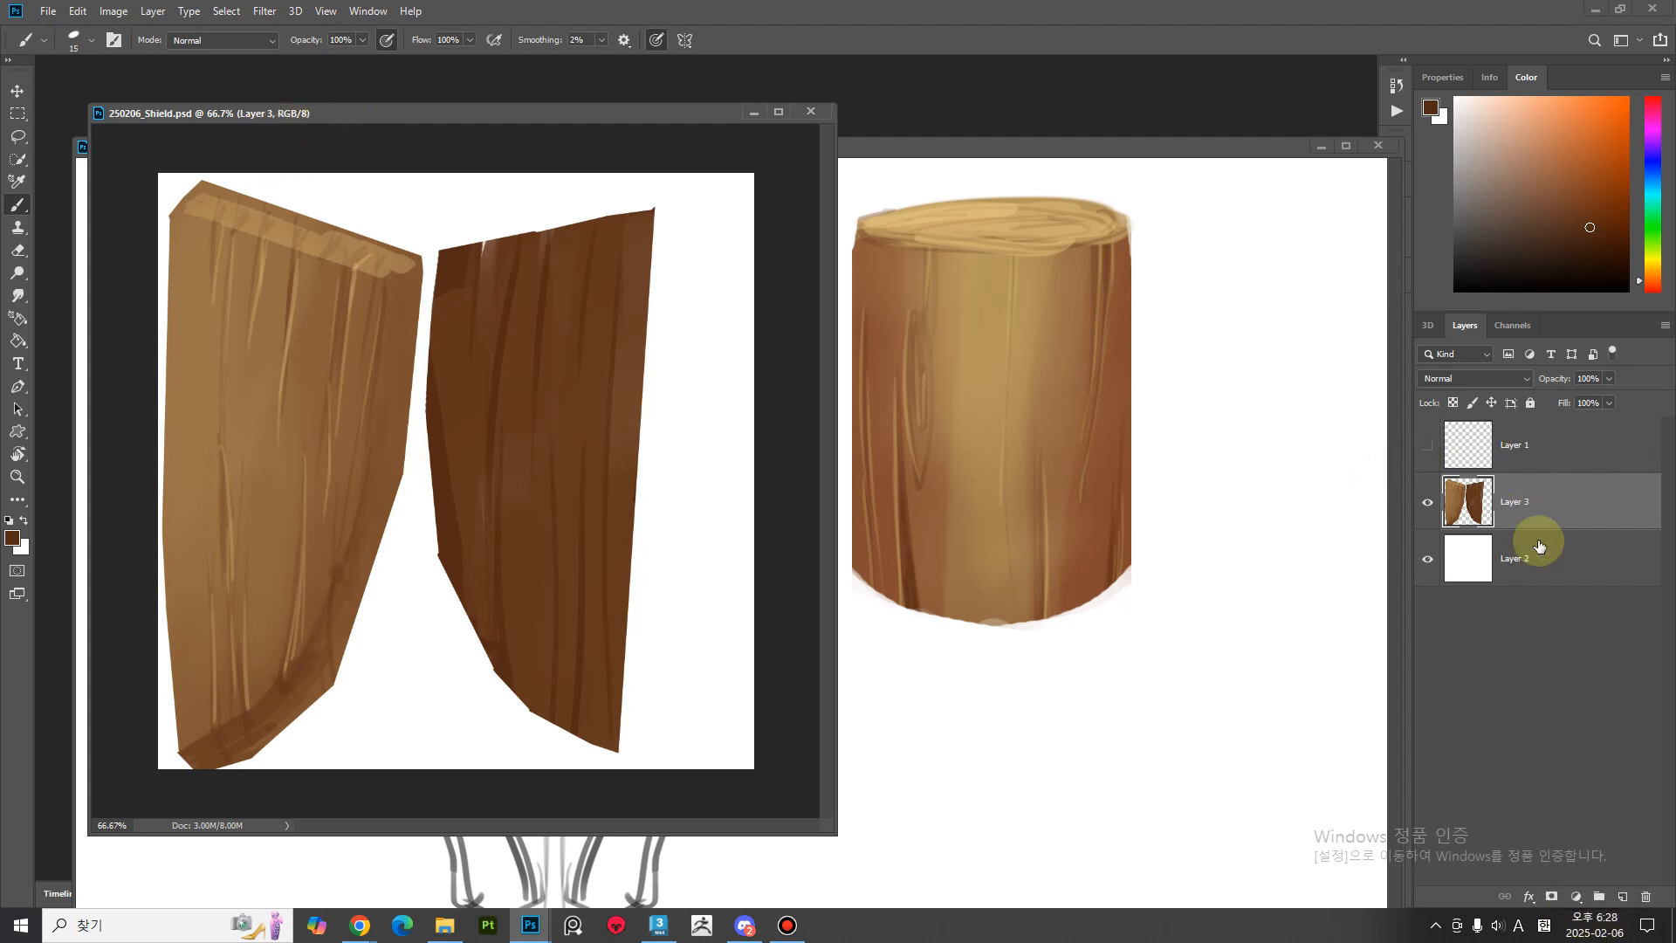
left_click(1622, 896)
key("b")
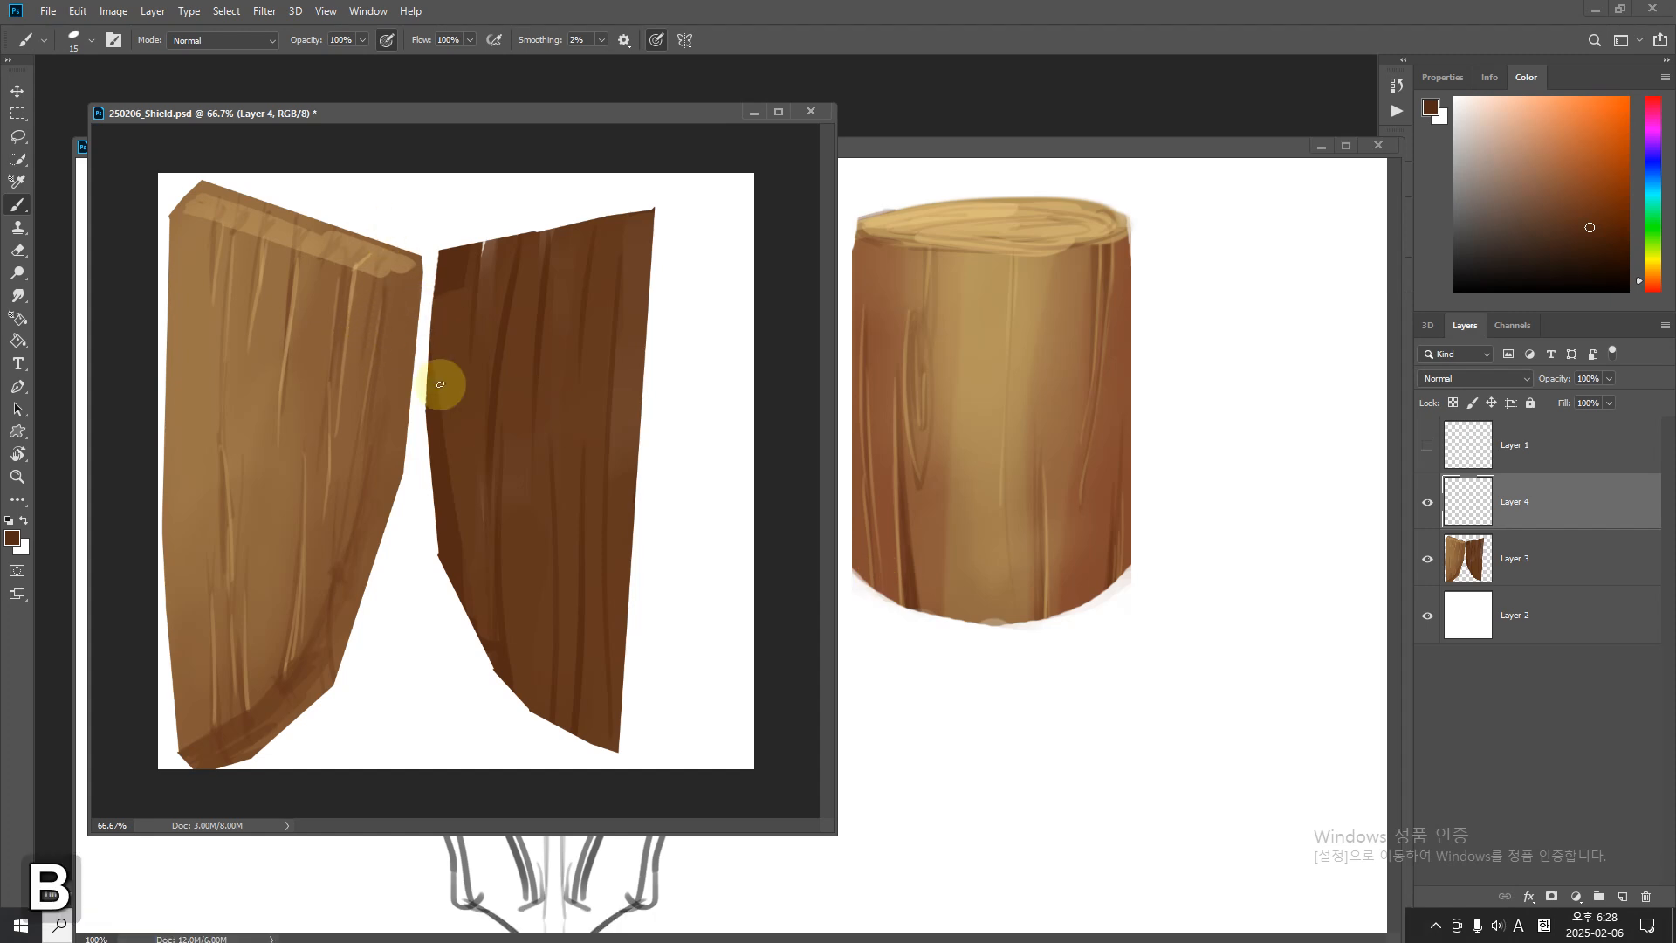
left_click(1490, 227)
left_click_drag(1498, 255, 1496, 246)
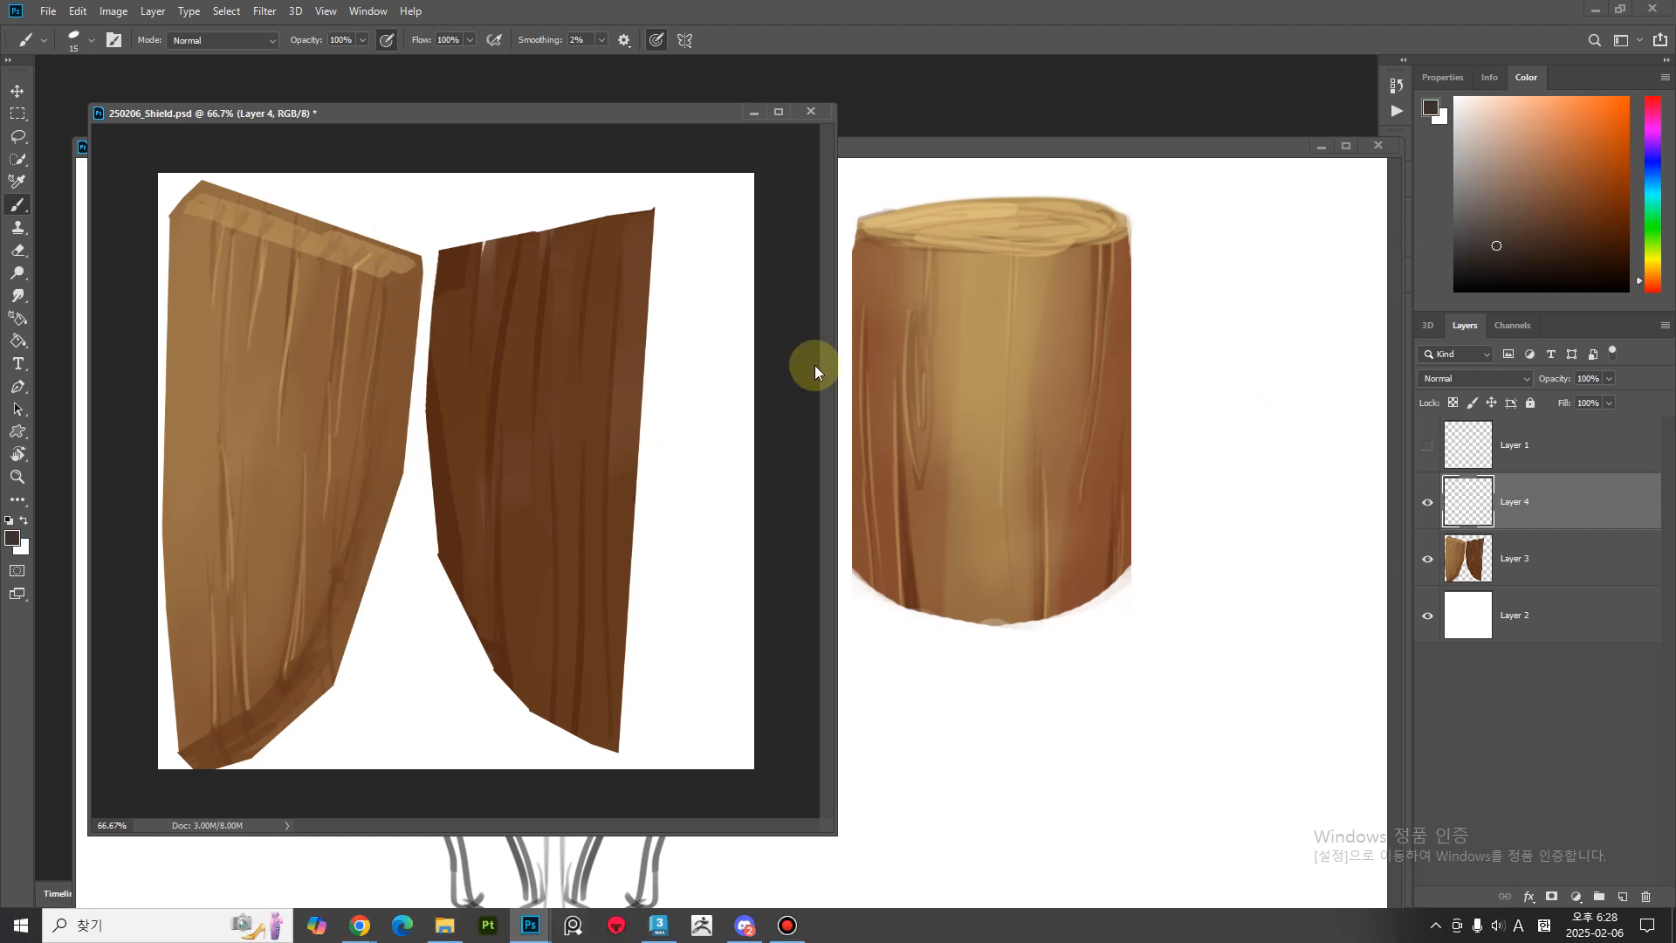
Paint round dark rivets along the front shape's outer side, lower end and upper edge, and show the UV lines on Layer 1.
left_click(352, 430)
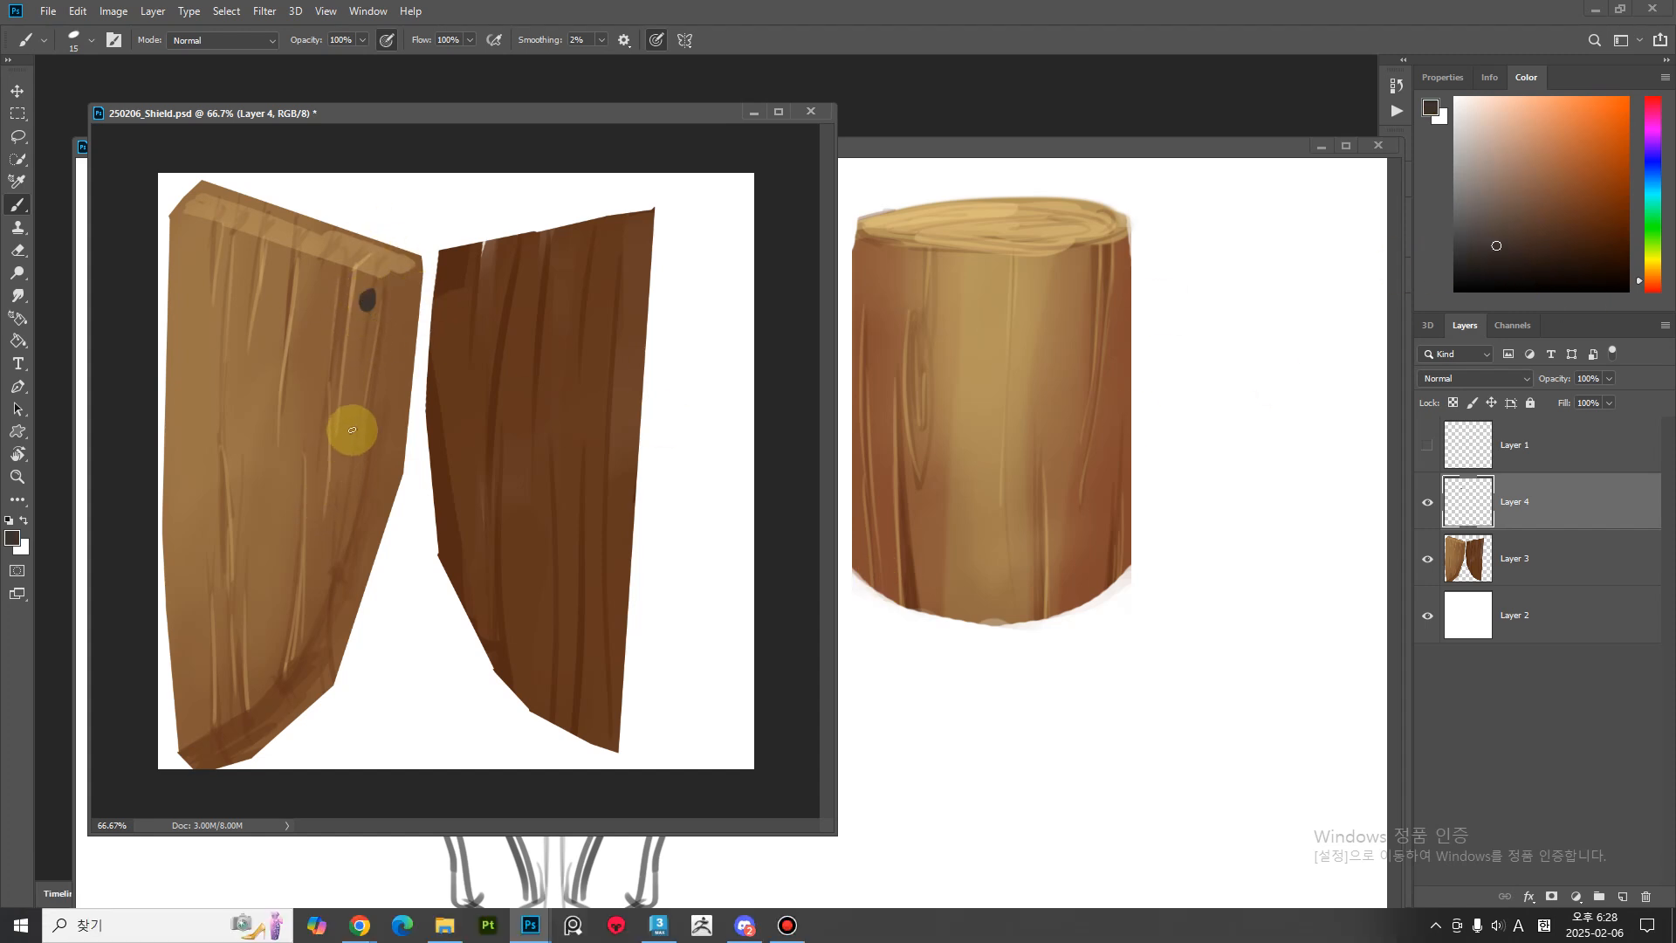
left_click(332, 526)
left_click(256, 653)
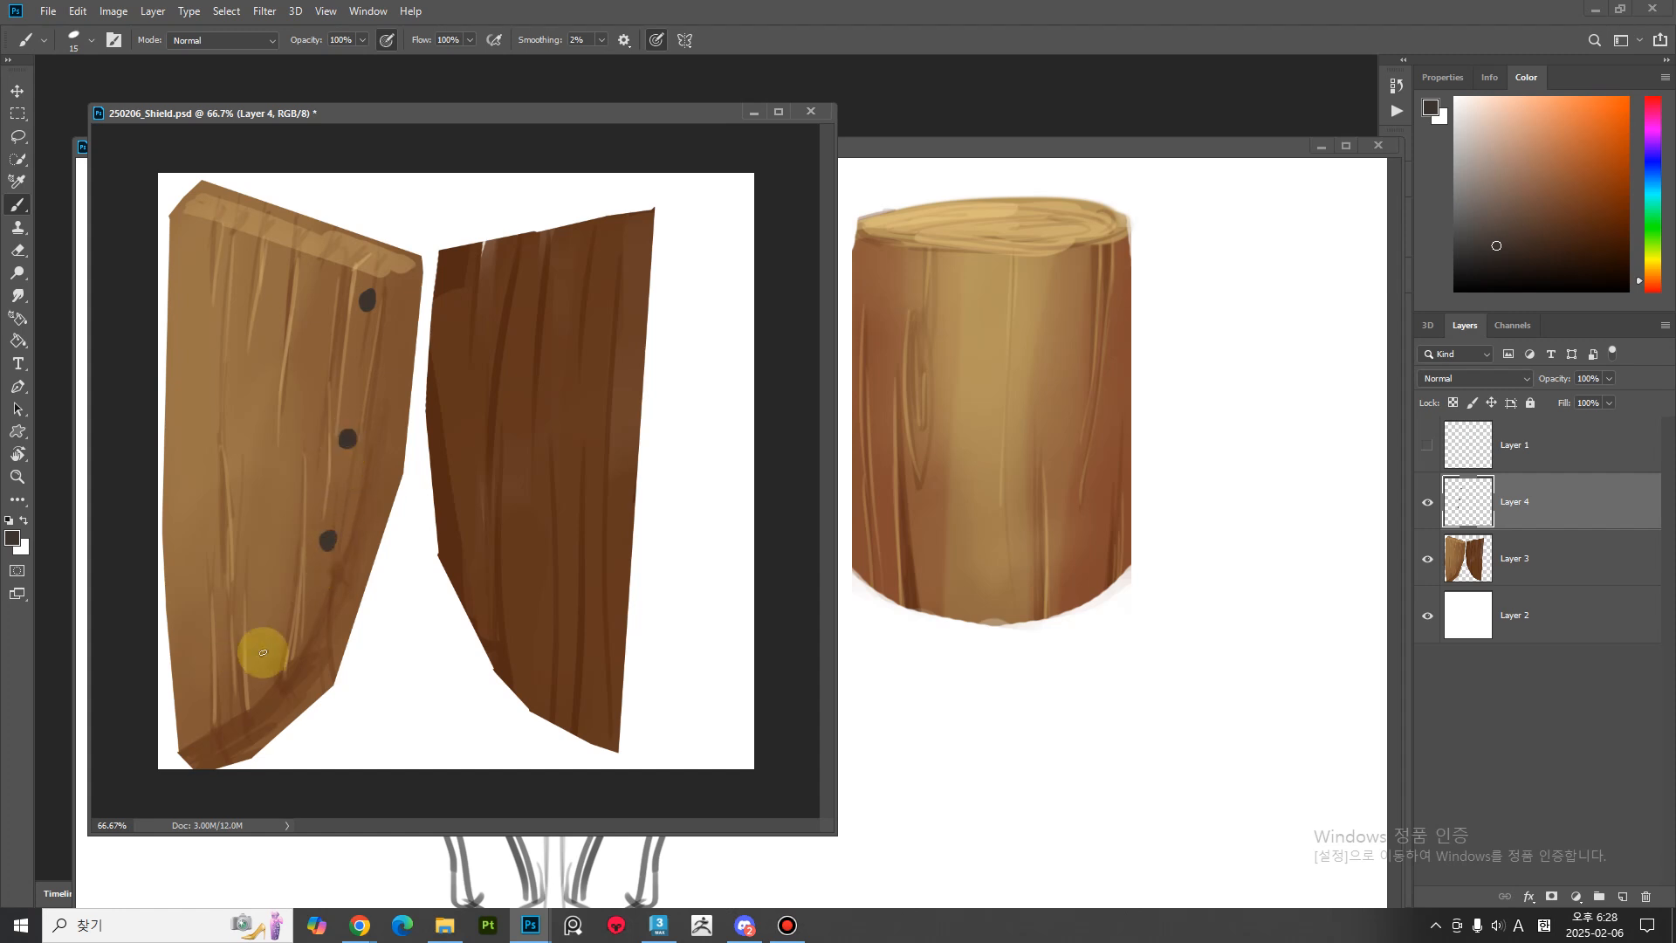
left_click(206, 701)
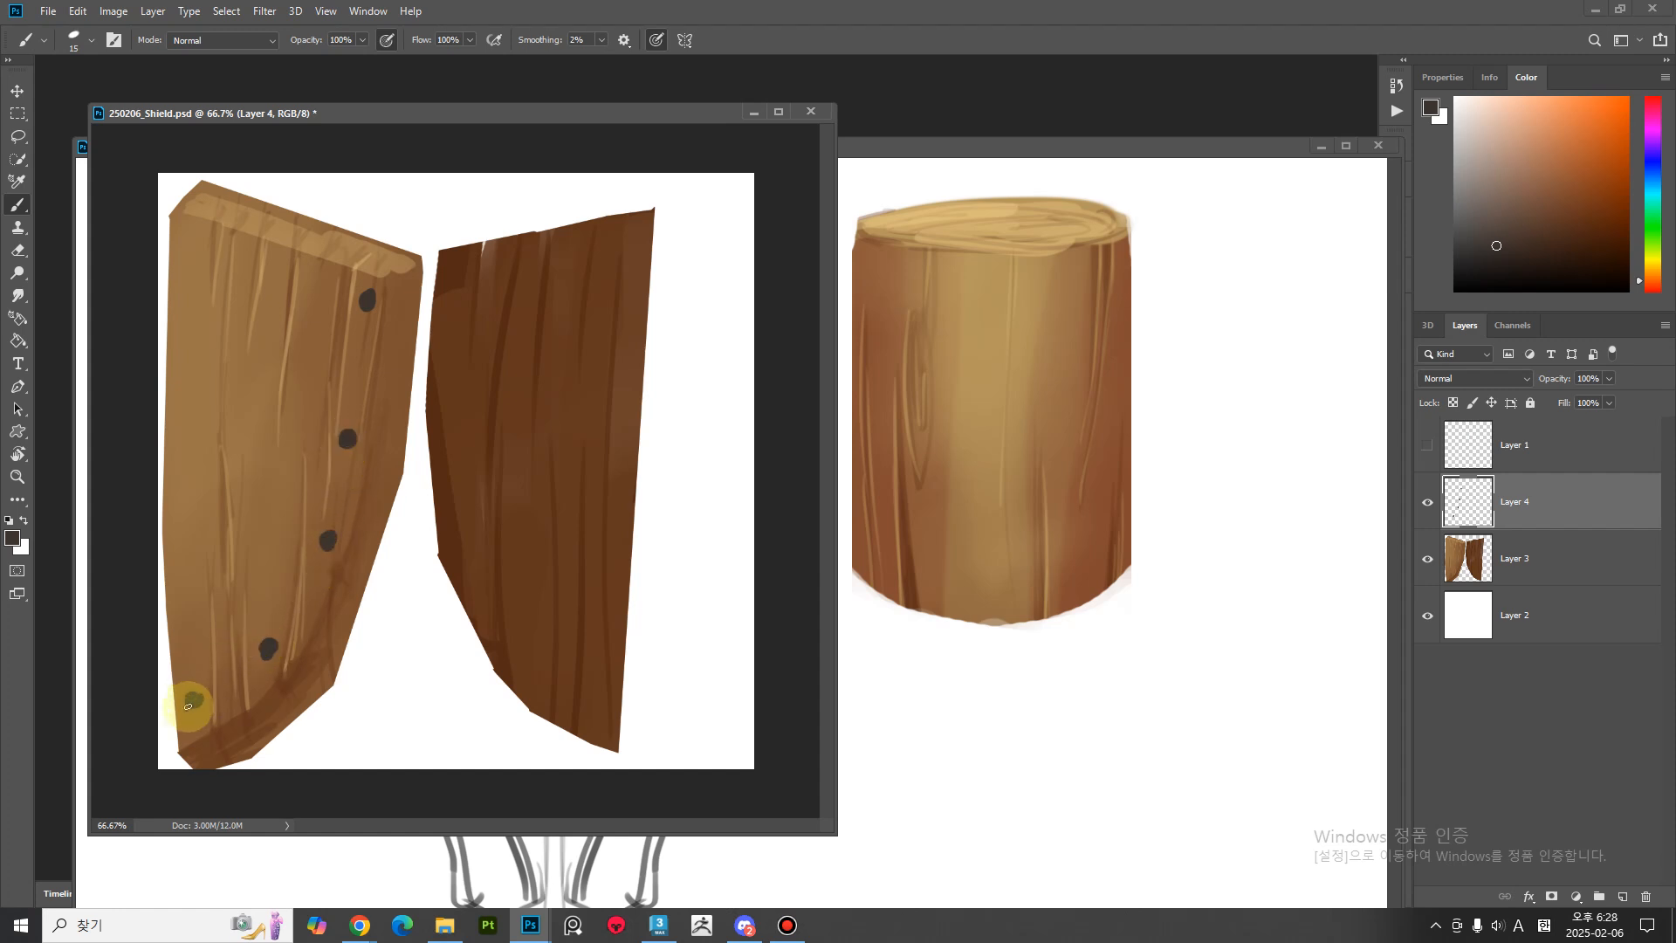
key("ctrl+z")
left_click(1427, 445)
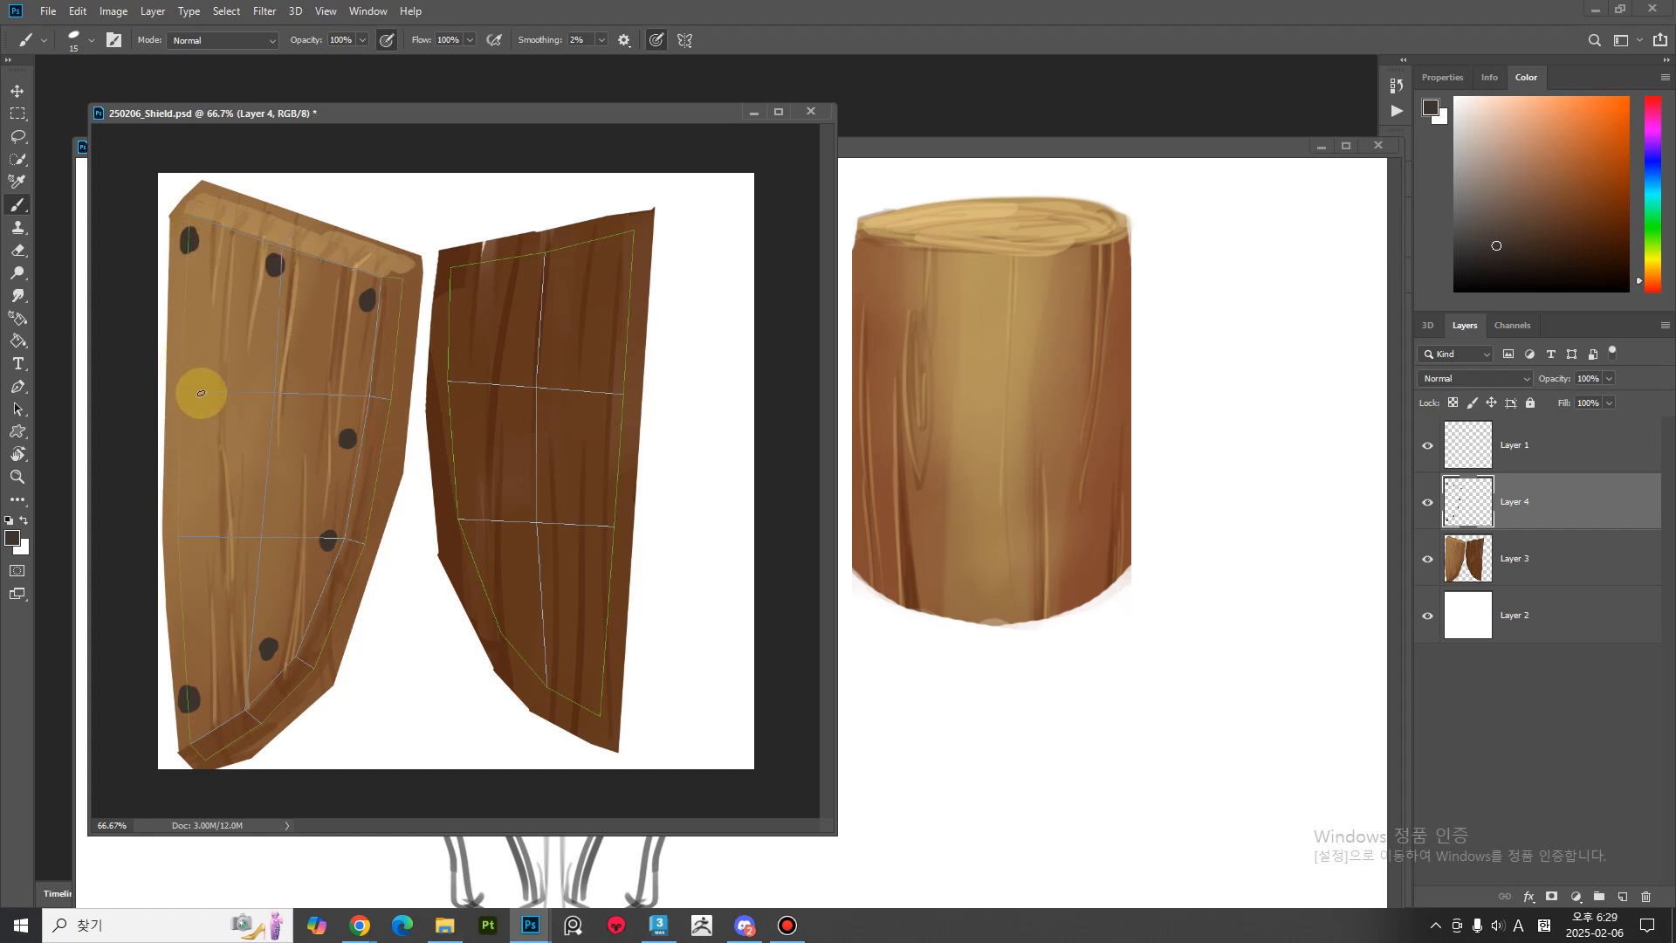
Set the brush to 20 px and paint a dark branching emblem along the front shape's mirror edge between the rivets.
key("bracketleft")
key("bracketleft")
key("bracketright")
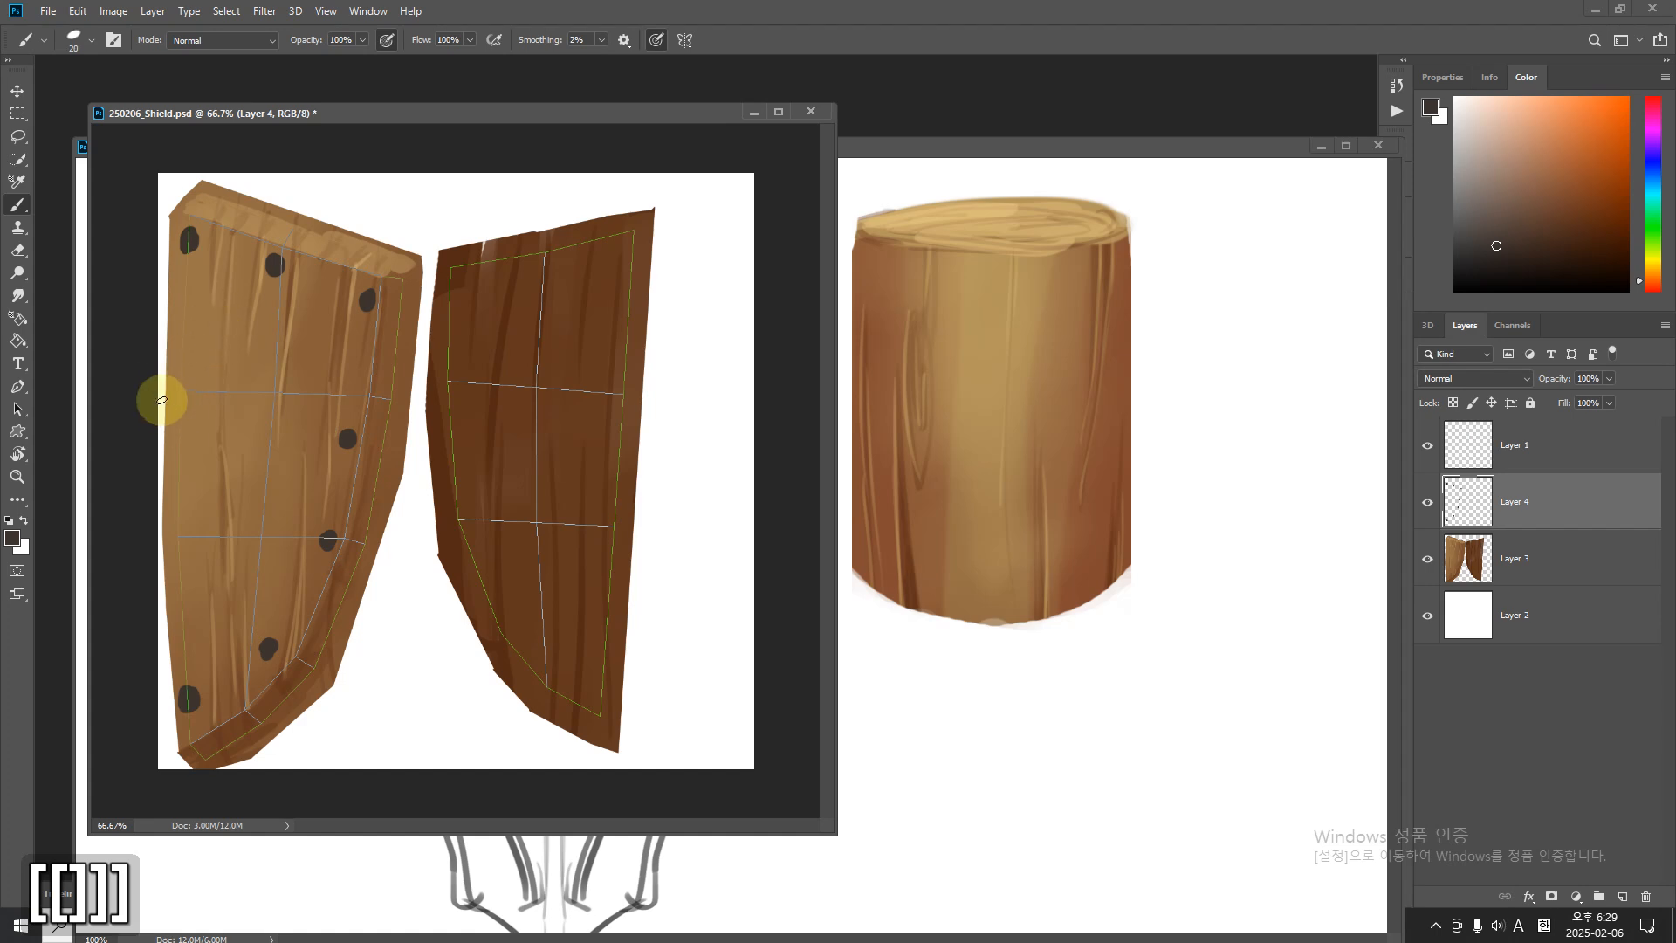
mouse_move(184, 309)
left_mouse_down()
mouse_move(179, 411)
mouse_move(207, 400)
mouse_move(210, 355)
mouse_move(254, 292)
mouse_move(239, 337)
mouse_move(203, 363)
left_mouse_up()
mouse_move(185, 425)
left_mouse_down()
mouse_move(196, 375)
mouse_move(222, 356)
mouse_move(259, 384)
mouse_move(175, 457)
mouse_move(258, 375)
mouse_move(194, 467)
mouse_move(213, 439)
mouse_move(176, 553)
mouse_move(177, 627)
mouse_move(201, 604)
left_mouse_up()
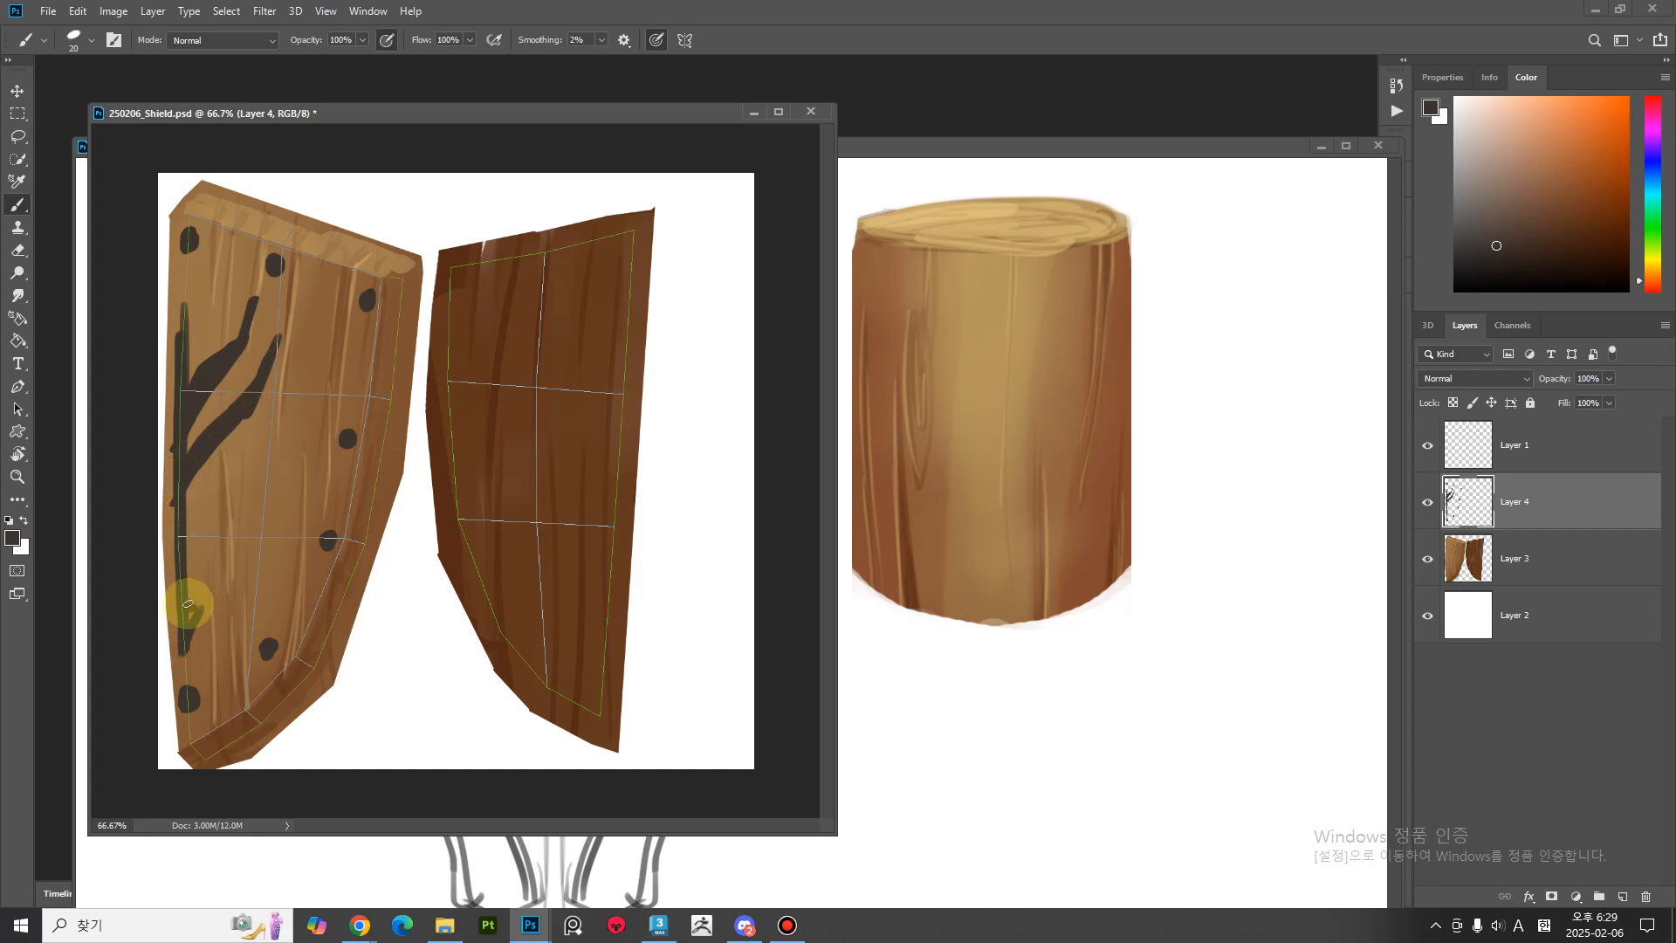
mouse_move(189, 523)
left_mouse_down()
mouse_move(264, 466)
mouse_move(270, 414)
mouse_move(239, 483)
left_mouse_up()
key("ctrl+z")
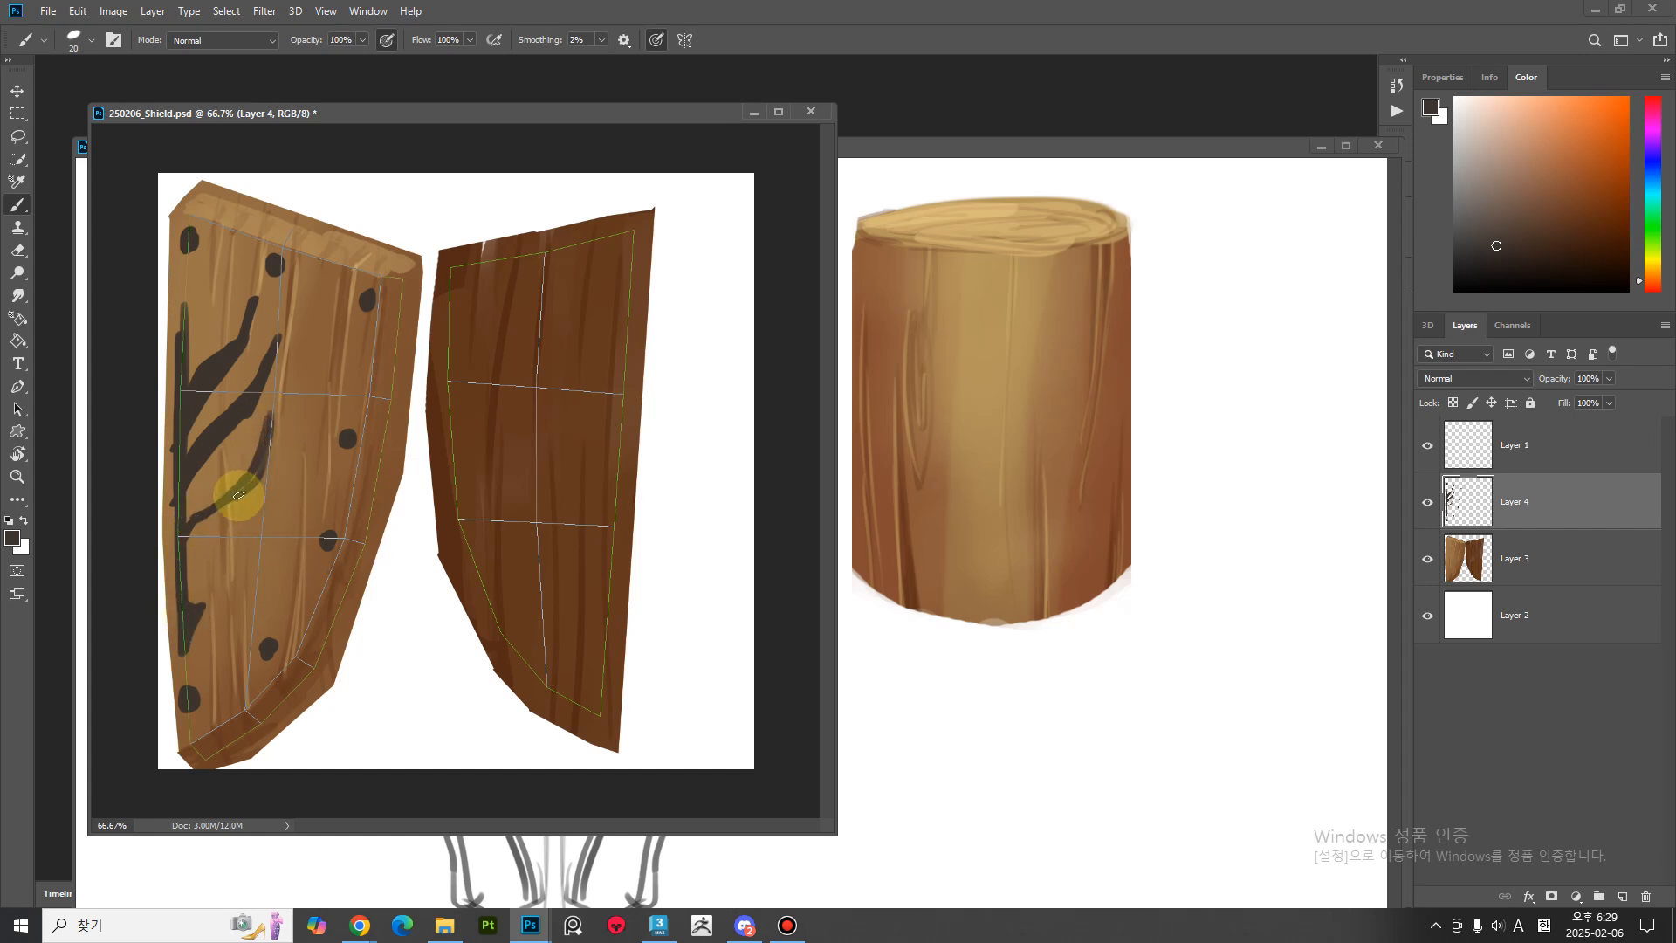
Lock Layer 4's transparent pixels, choose a light warm grey, and paint a highlight on each rivet.
left_click(1453, 403)
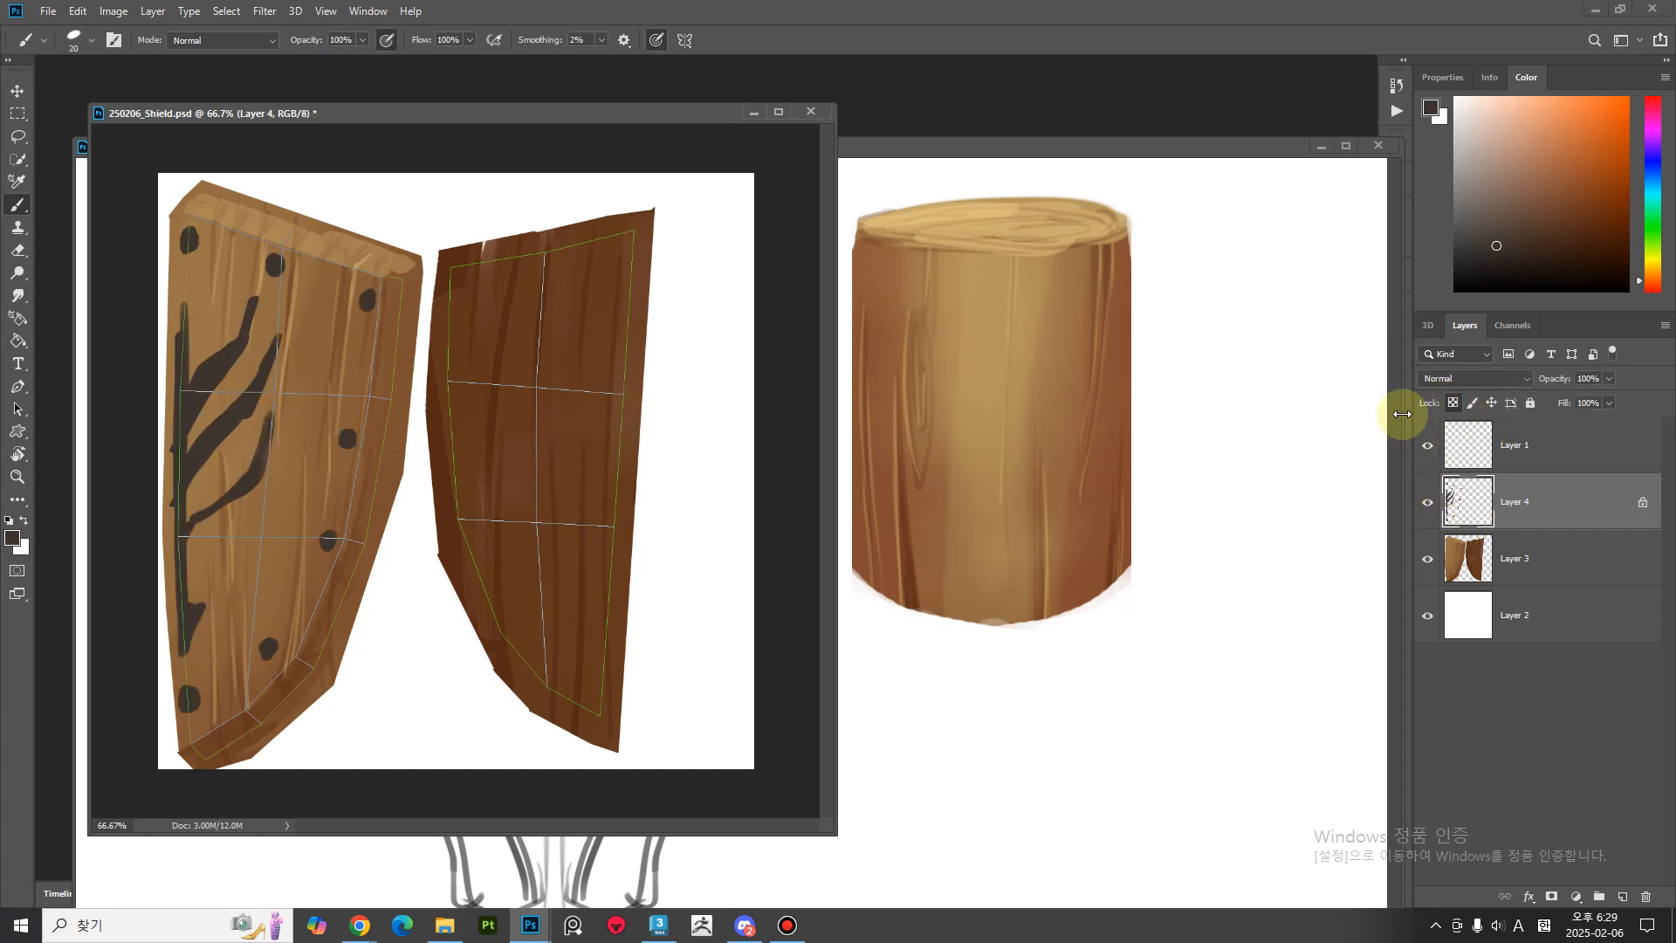
left_click(1482, 128)
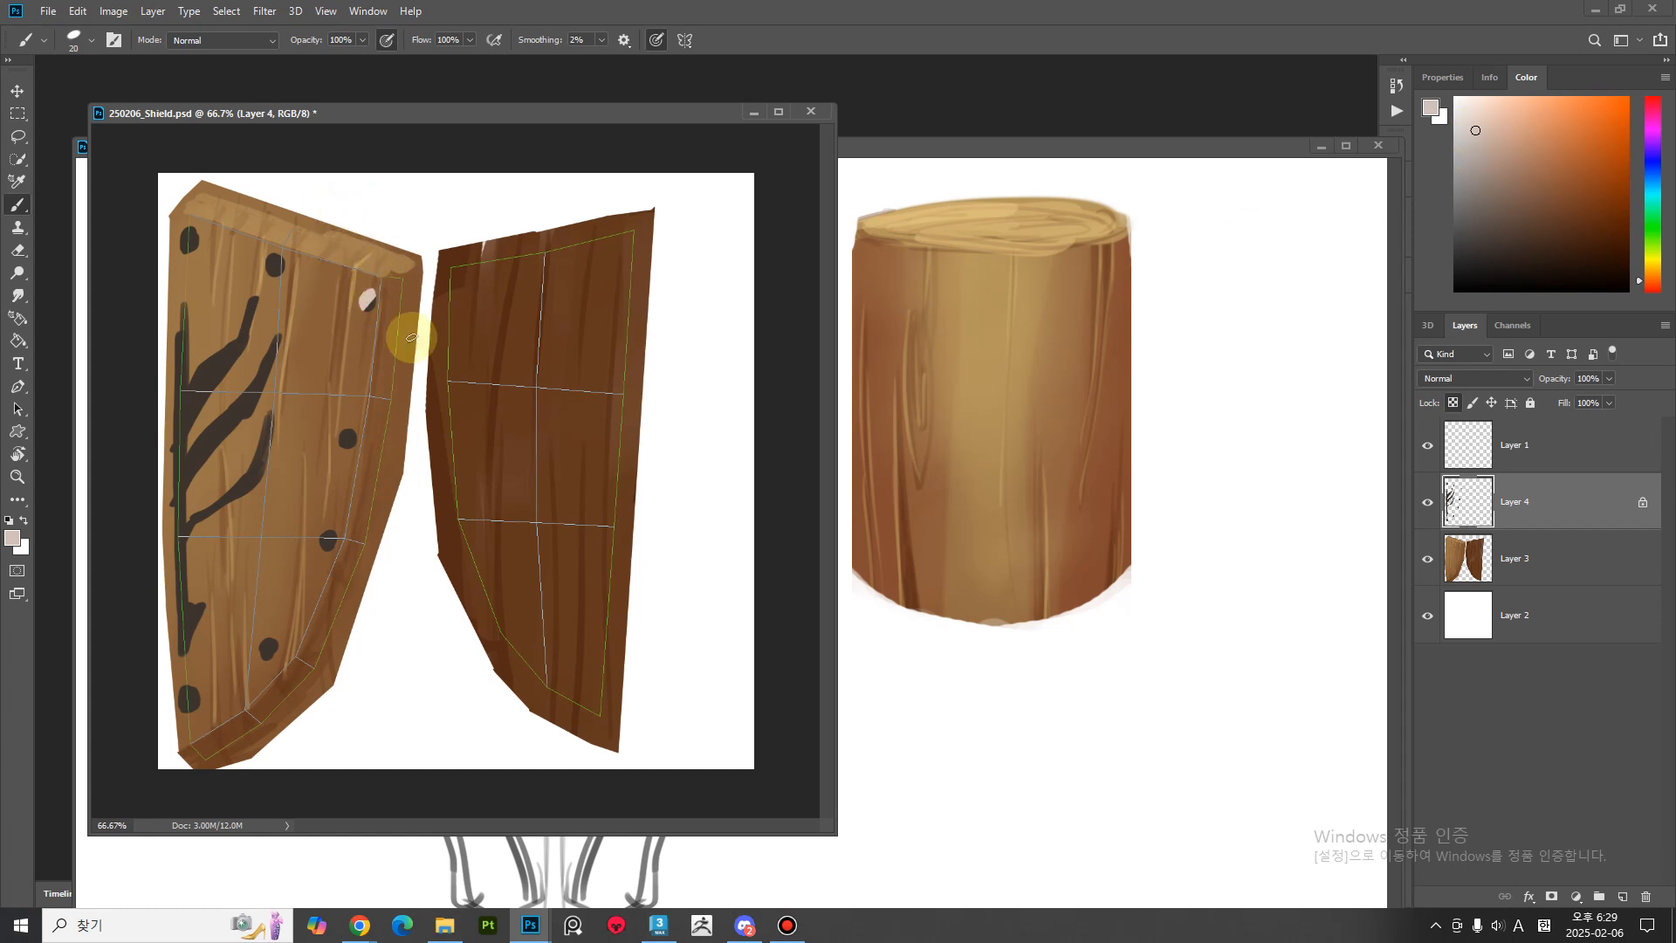
key("ctrl+z")
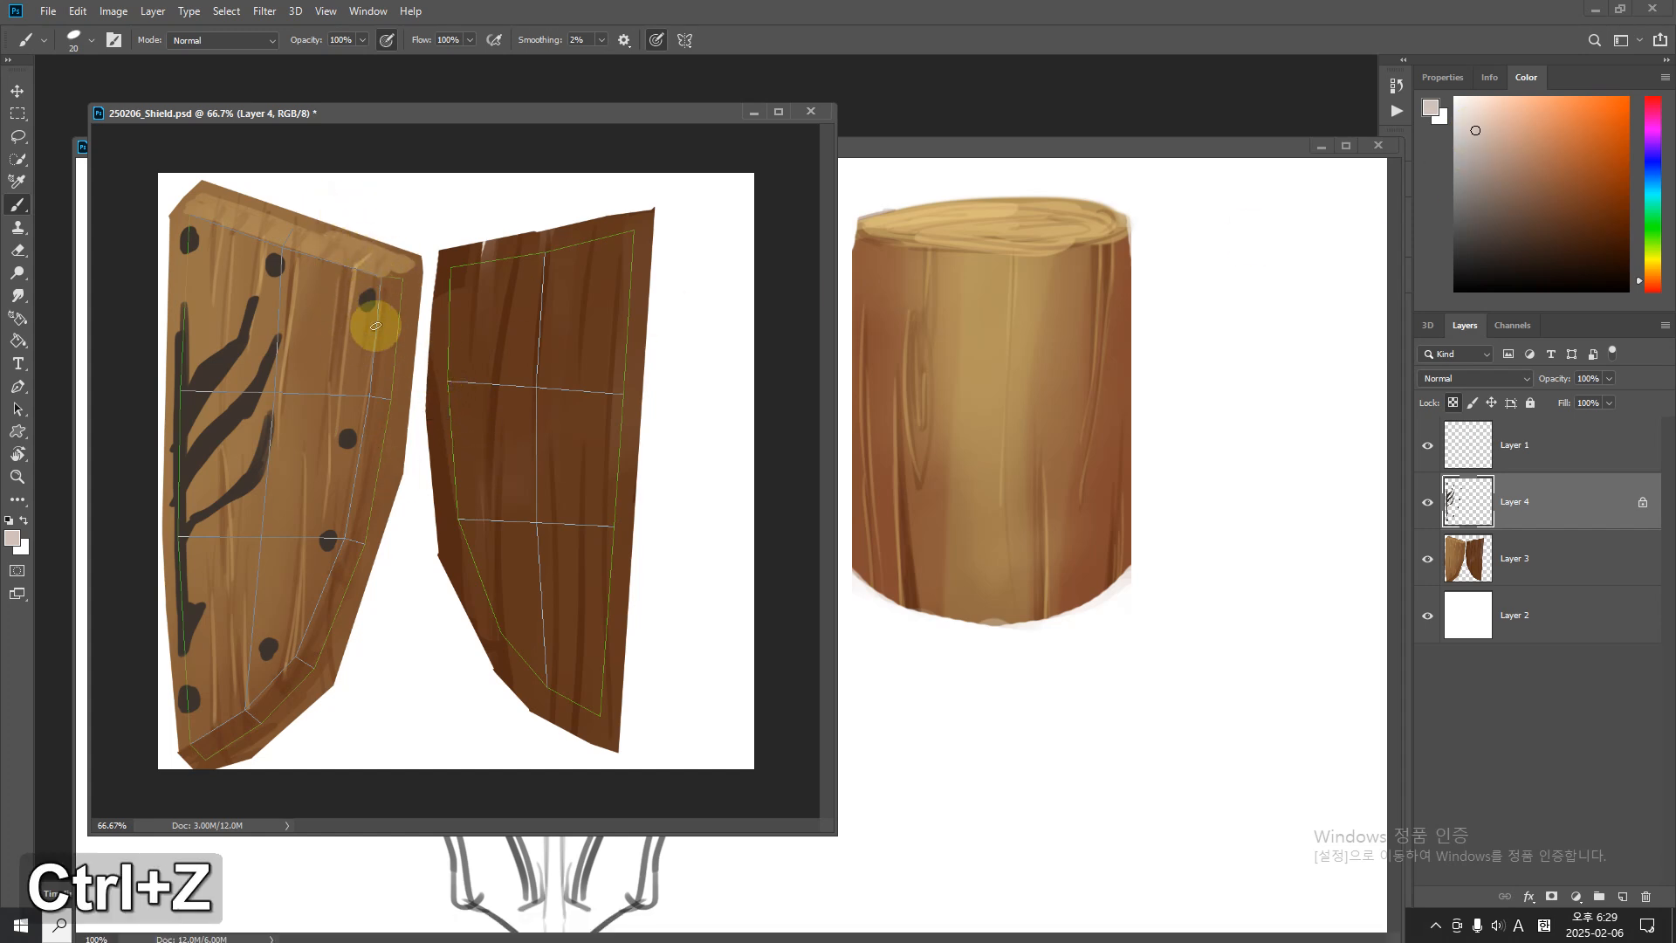
left_click_drag(377, 289, 361, 303)
left_click_drag(347, 432, 344, 438)
left_click_drag(325, 533, 327, 536)
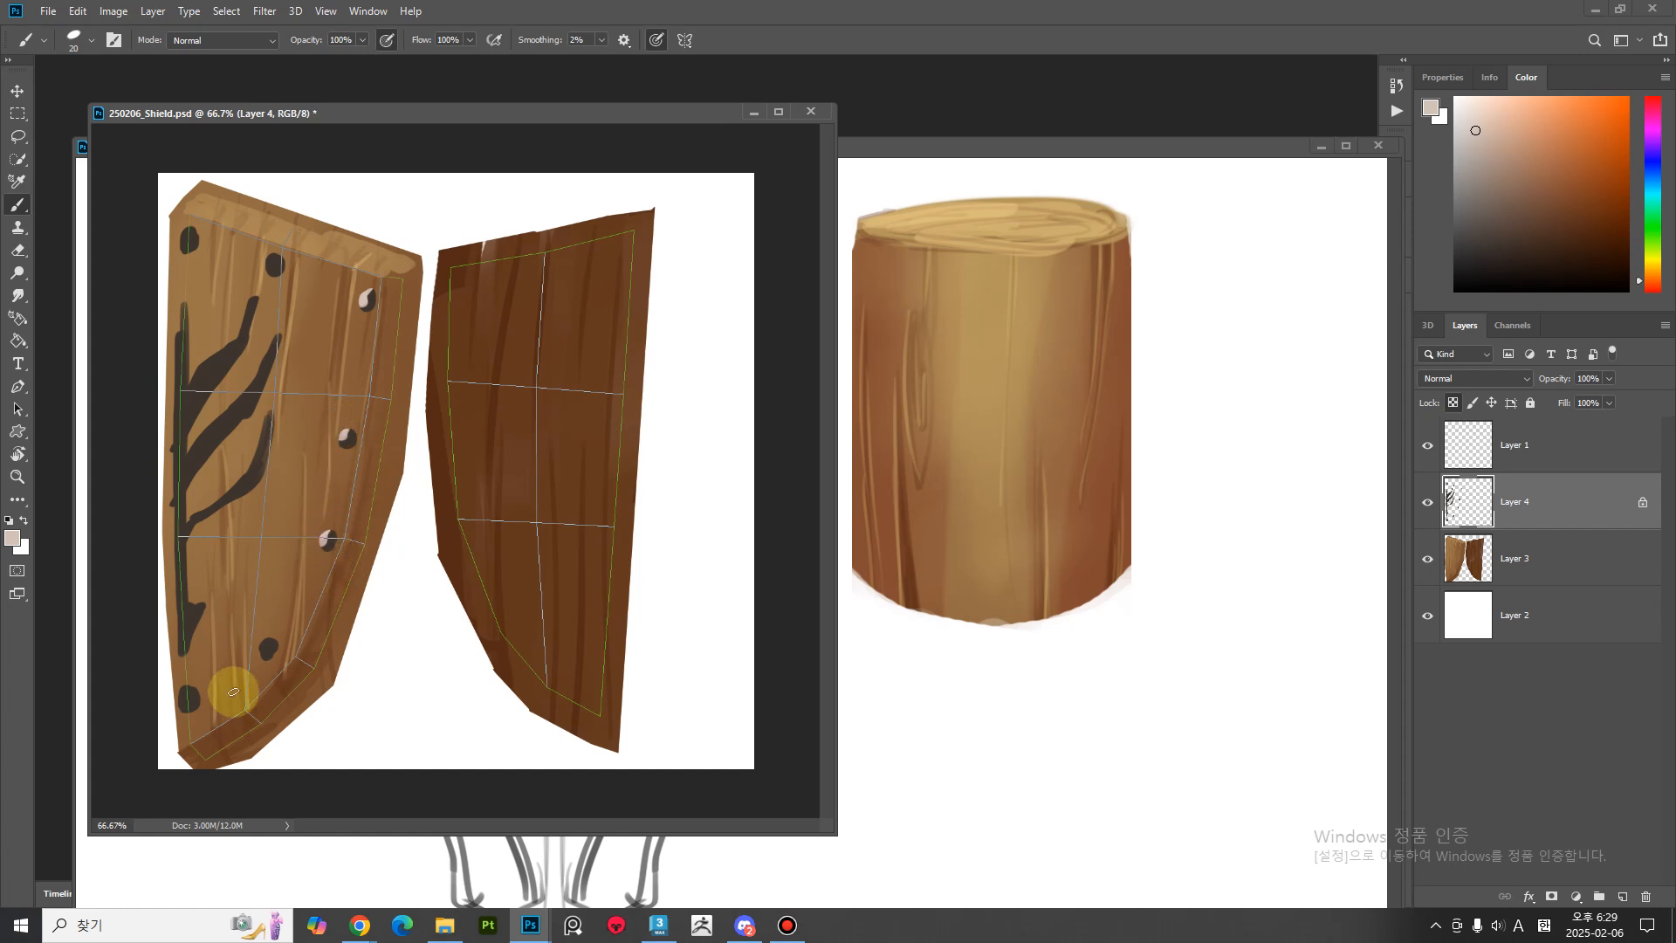
left_click_drag(271, 645, 269, 647)
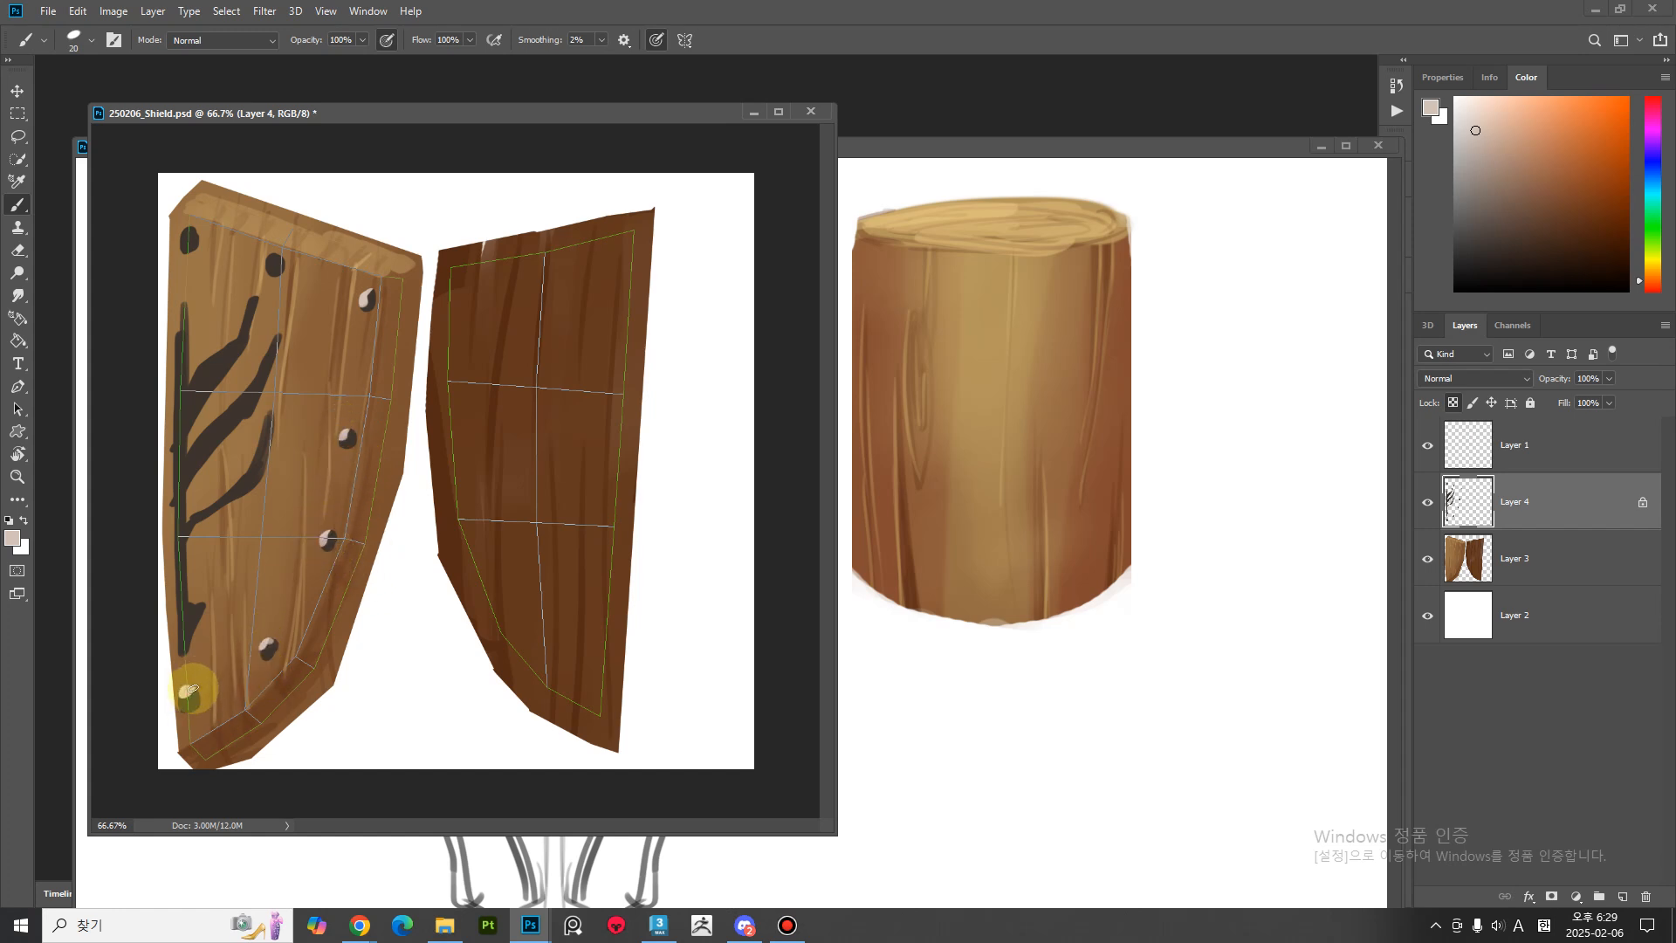
key("ctrl+z")
Paint light grey highlights along the branches and the small lower spur of the dark emblem.
left_click_drag(191, 606, 195, 610)
mouse_move(189, 535)
left_mouse_down()
mouse_move(247, 448)
mouse_move(254, 468)
mouse_move(267, 411)
left_mouse_up()
mouse_move(278, 337)
left_mouse_down()
mouse_move(187, 461)
mouse_move(217, 359)
mouse_move(189, 404)
left_mouse_up()
left_click_drag(196, 381, 212, 356)
left_click_drag(254, 297, 246, 317)
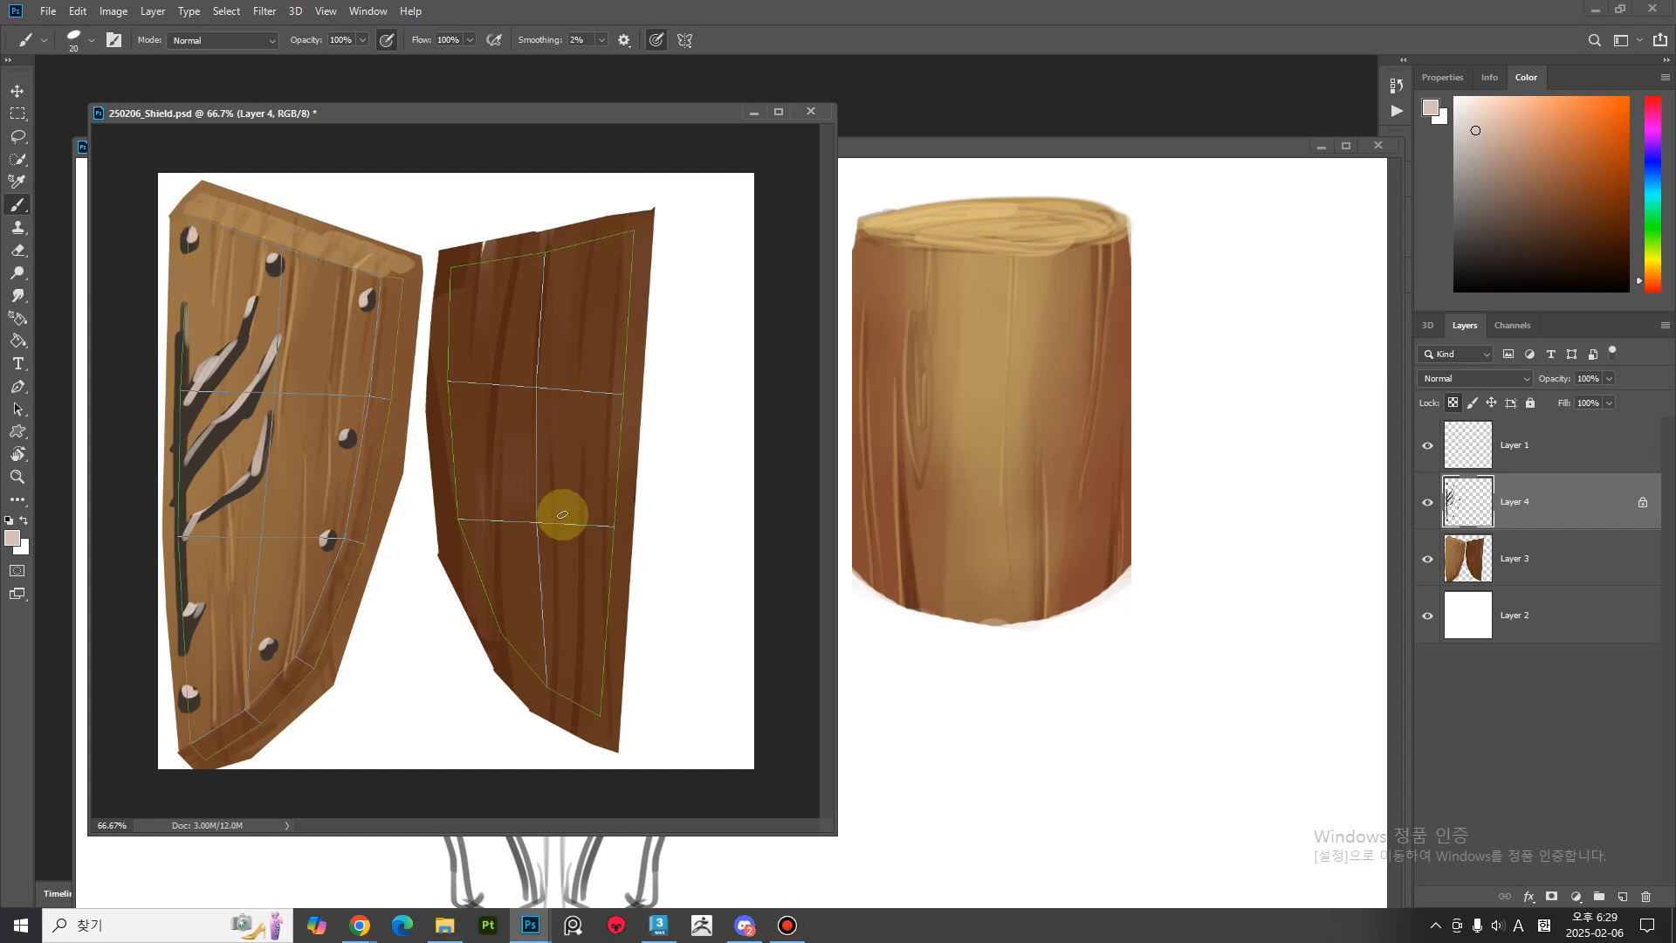
Apply a Gaussian Blur to Layer 4 to soften the highlights on the emblem and rivets.
left_click(266, 12)
mouse_move(395, 210)
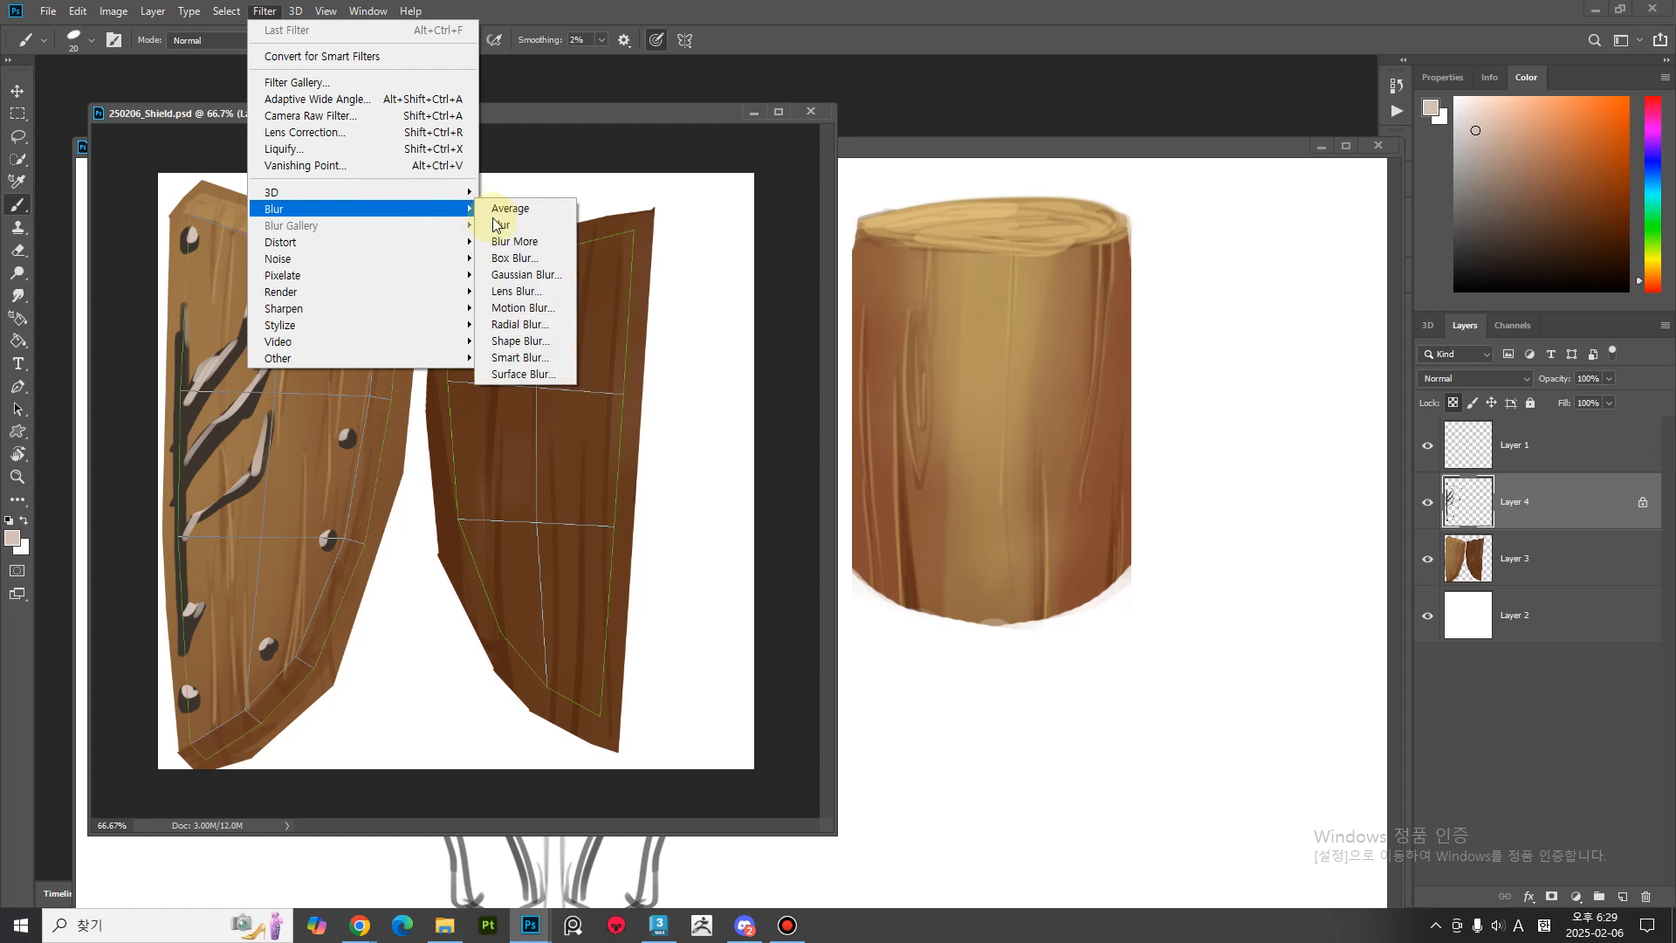
left_click(550, 276)
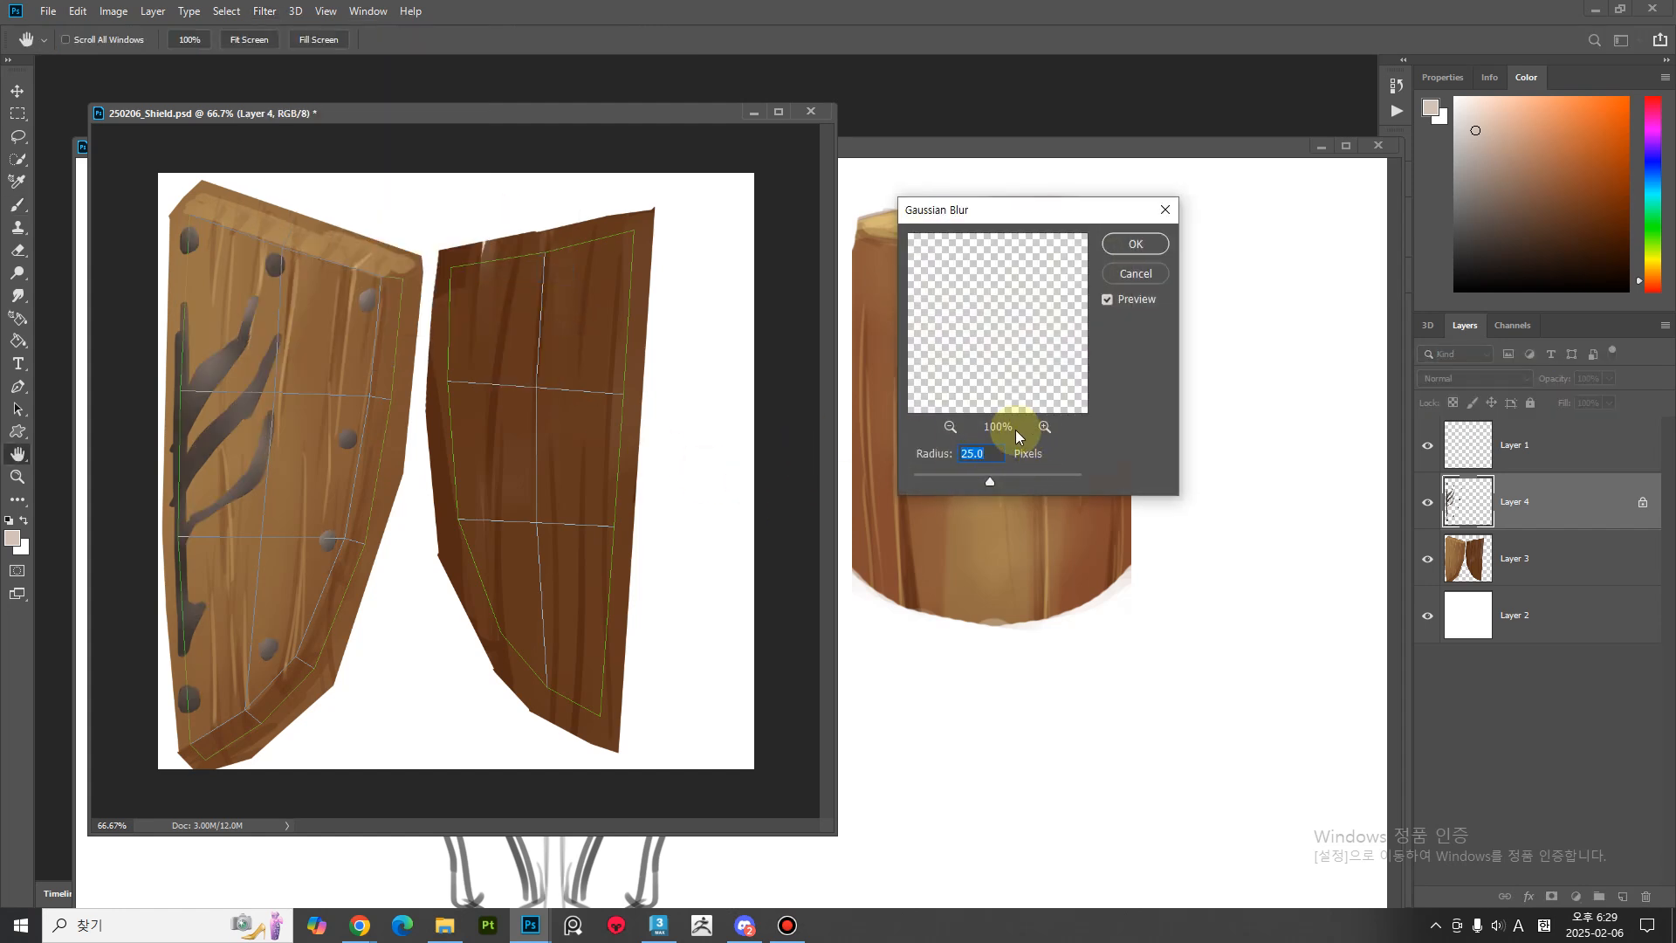
left_click(940, 481)
mouse_move(955, 481)
left_mouse_down()
mouse_move(1000, 475)
mouse_move(979, 485)
left_mouse_up()
left_click(1162, 277)
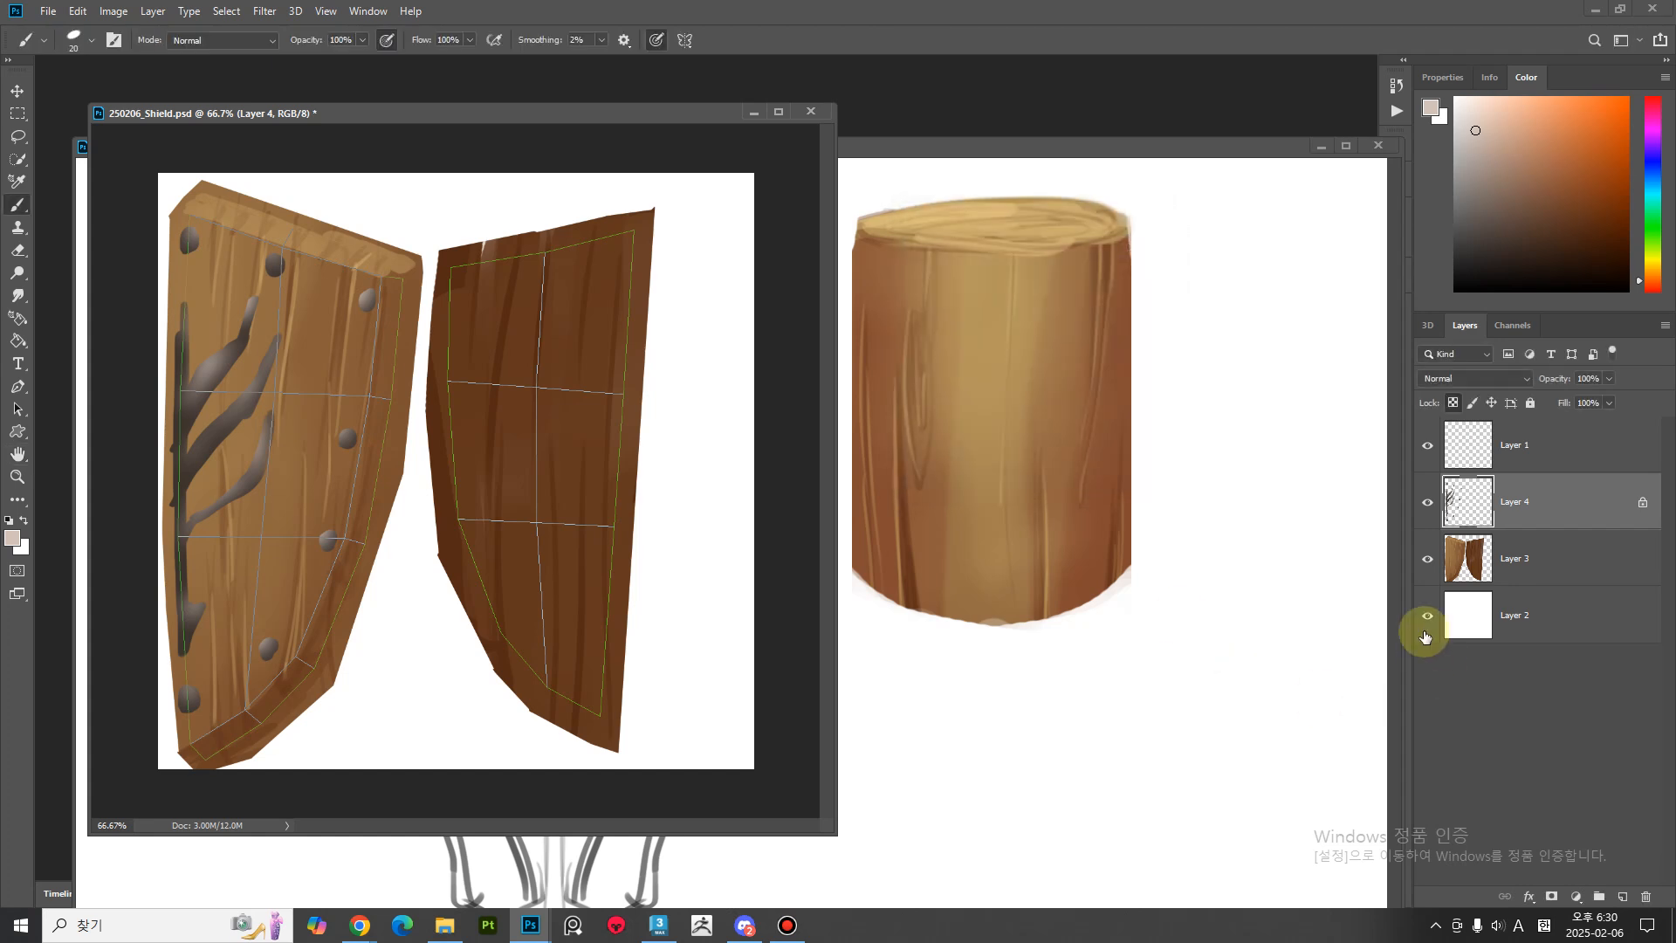
Add a Multiply drop shadow to Layer 4 with 6 px distance, 11% spread and 7 px size.
double_click(1543, 489)
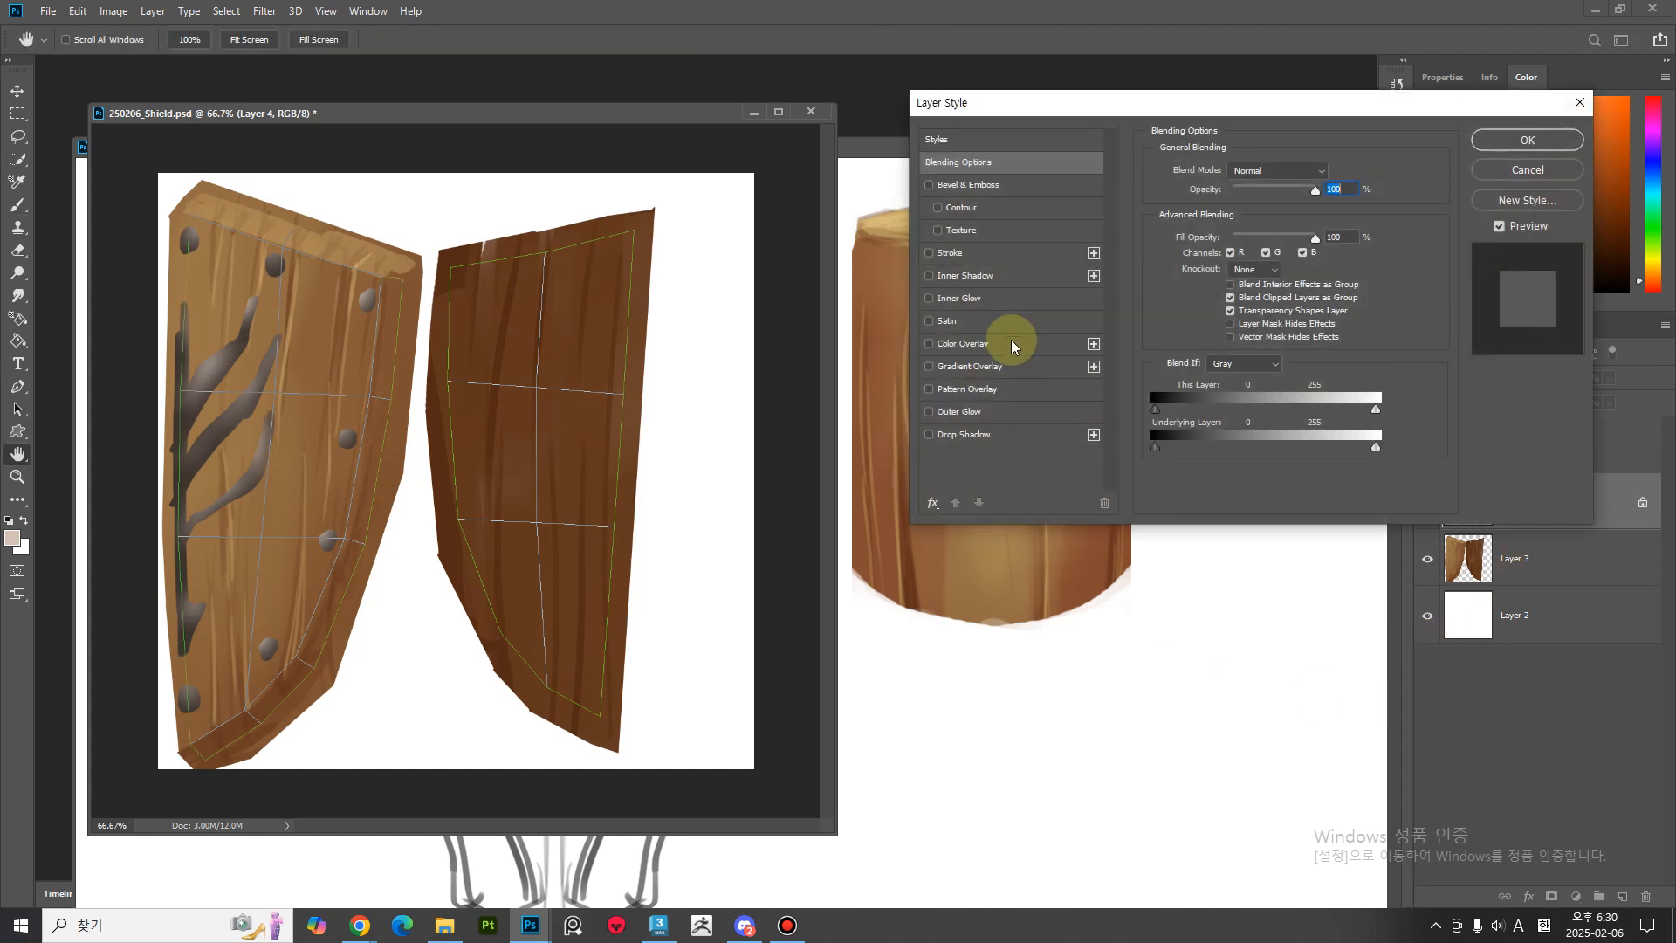
left_click(964, 434)
mouse_move(1235, 252)
left_mouse_down()
mouse_move(1250, 252)
mouse_move(1222, 256)
mouse_move(1224, 278)
left_mouse_up()
left_click(1222, 214)
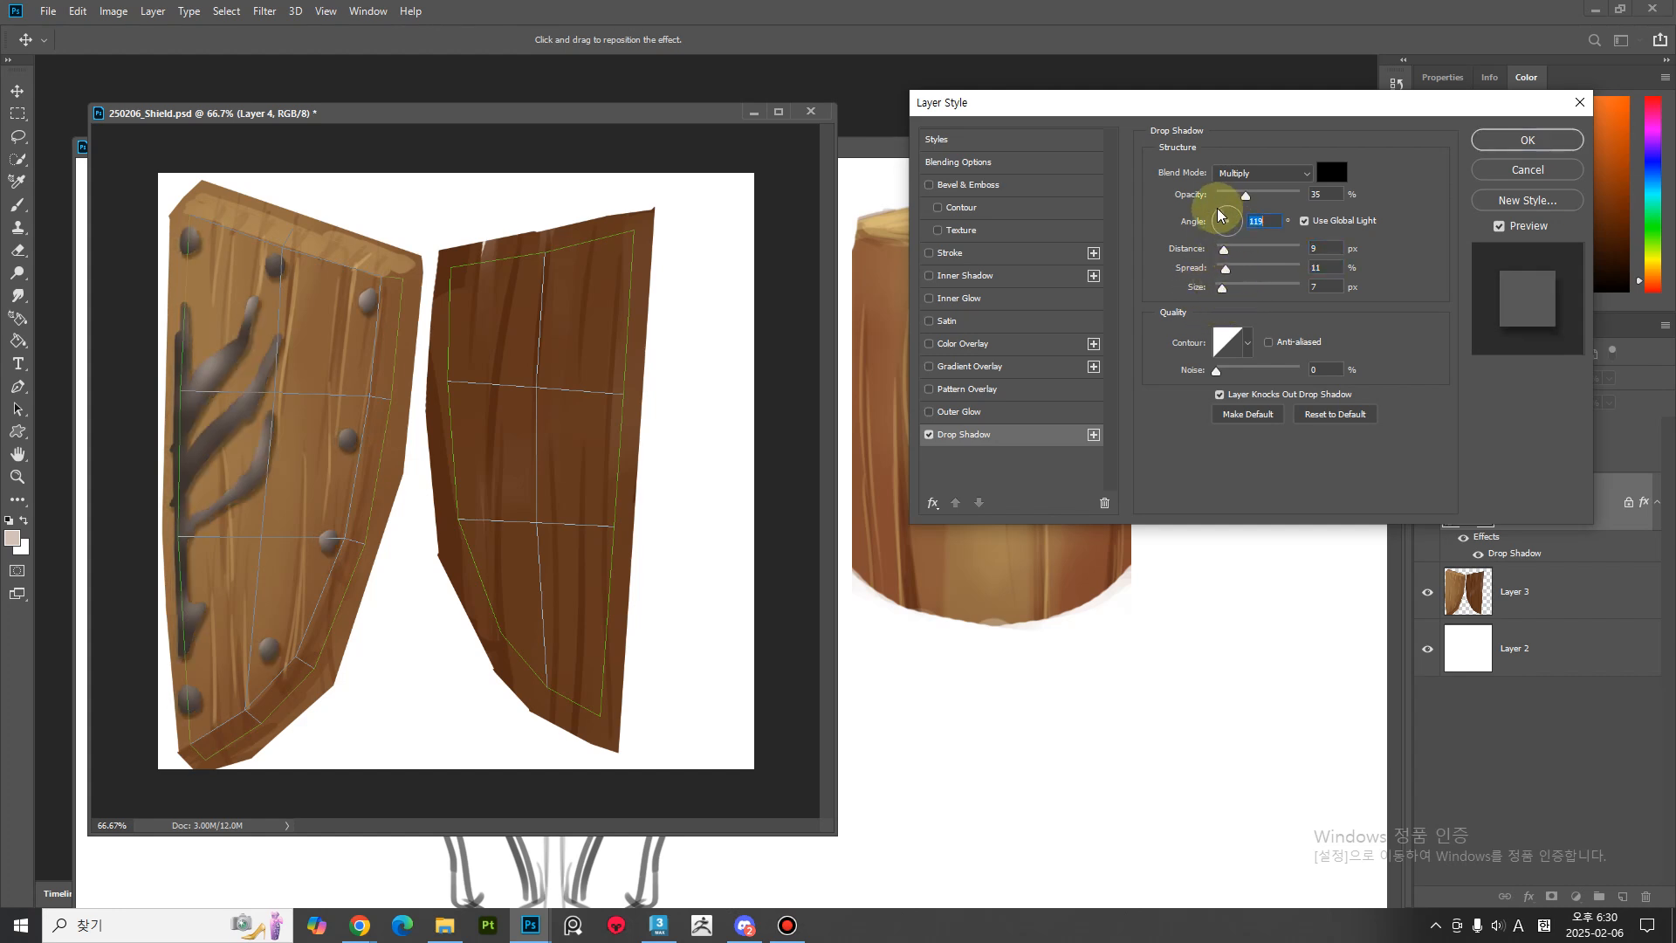
left_click_drag(1224, 251, 1223, 262)
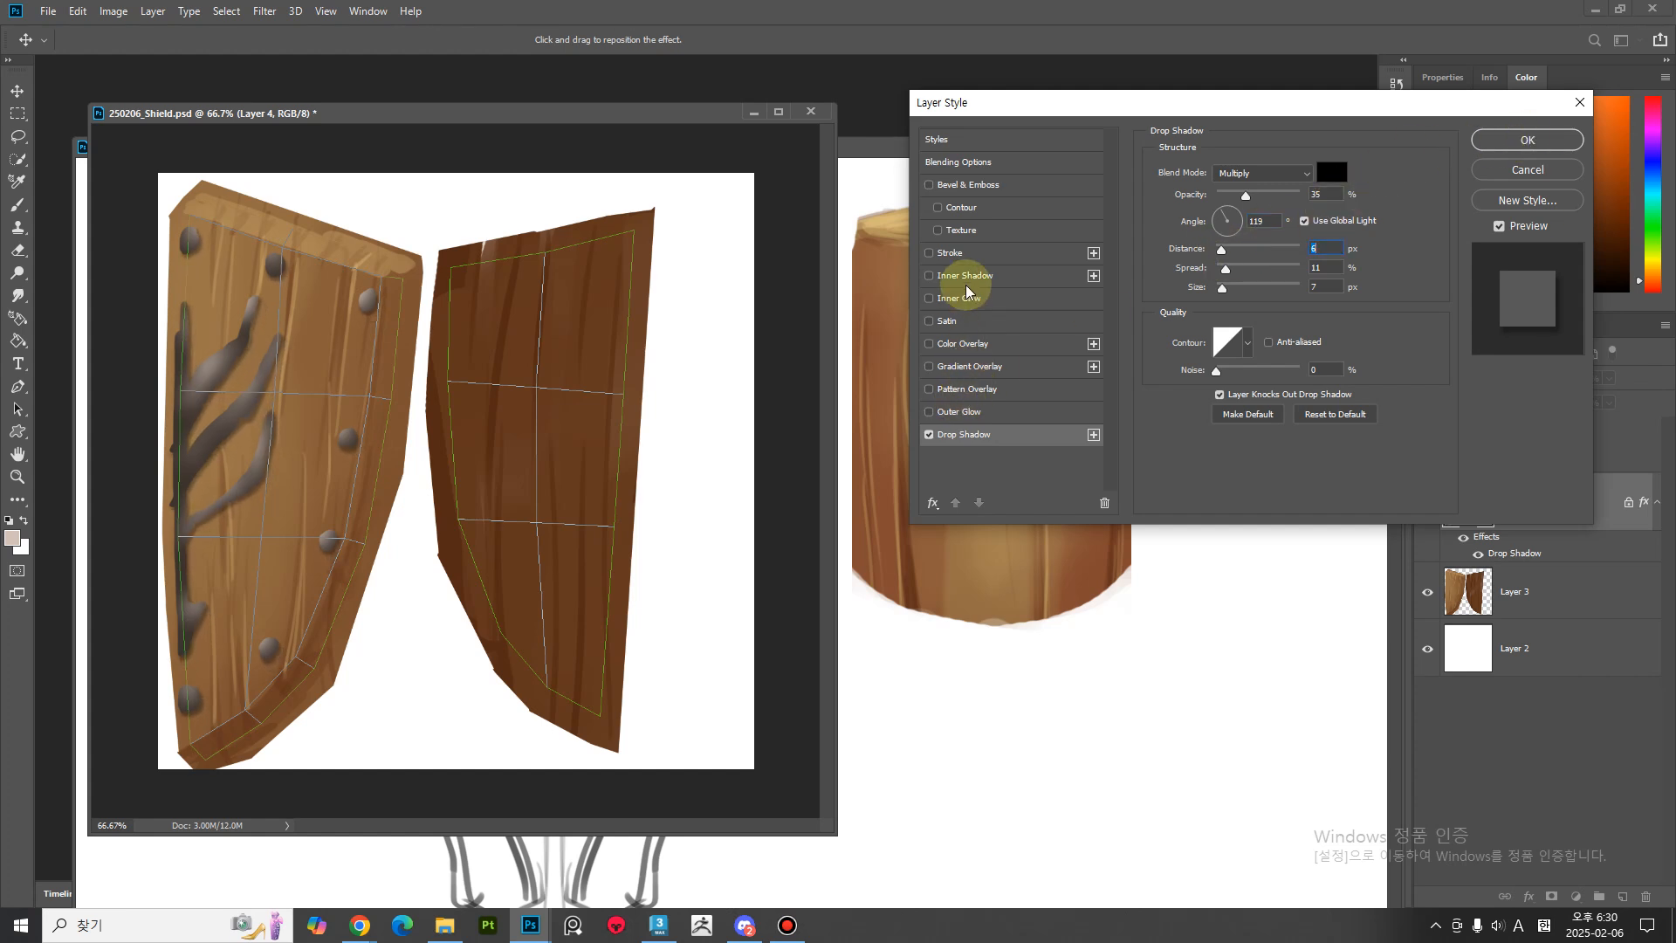
Add a brown inner glow to Layer 4 with 66% opacity and apply the layer style.
left_click(928, 297)
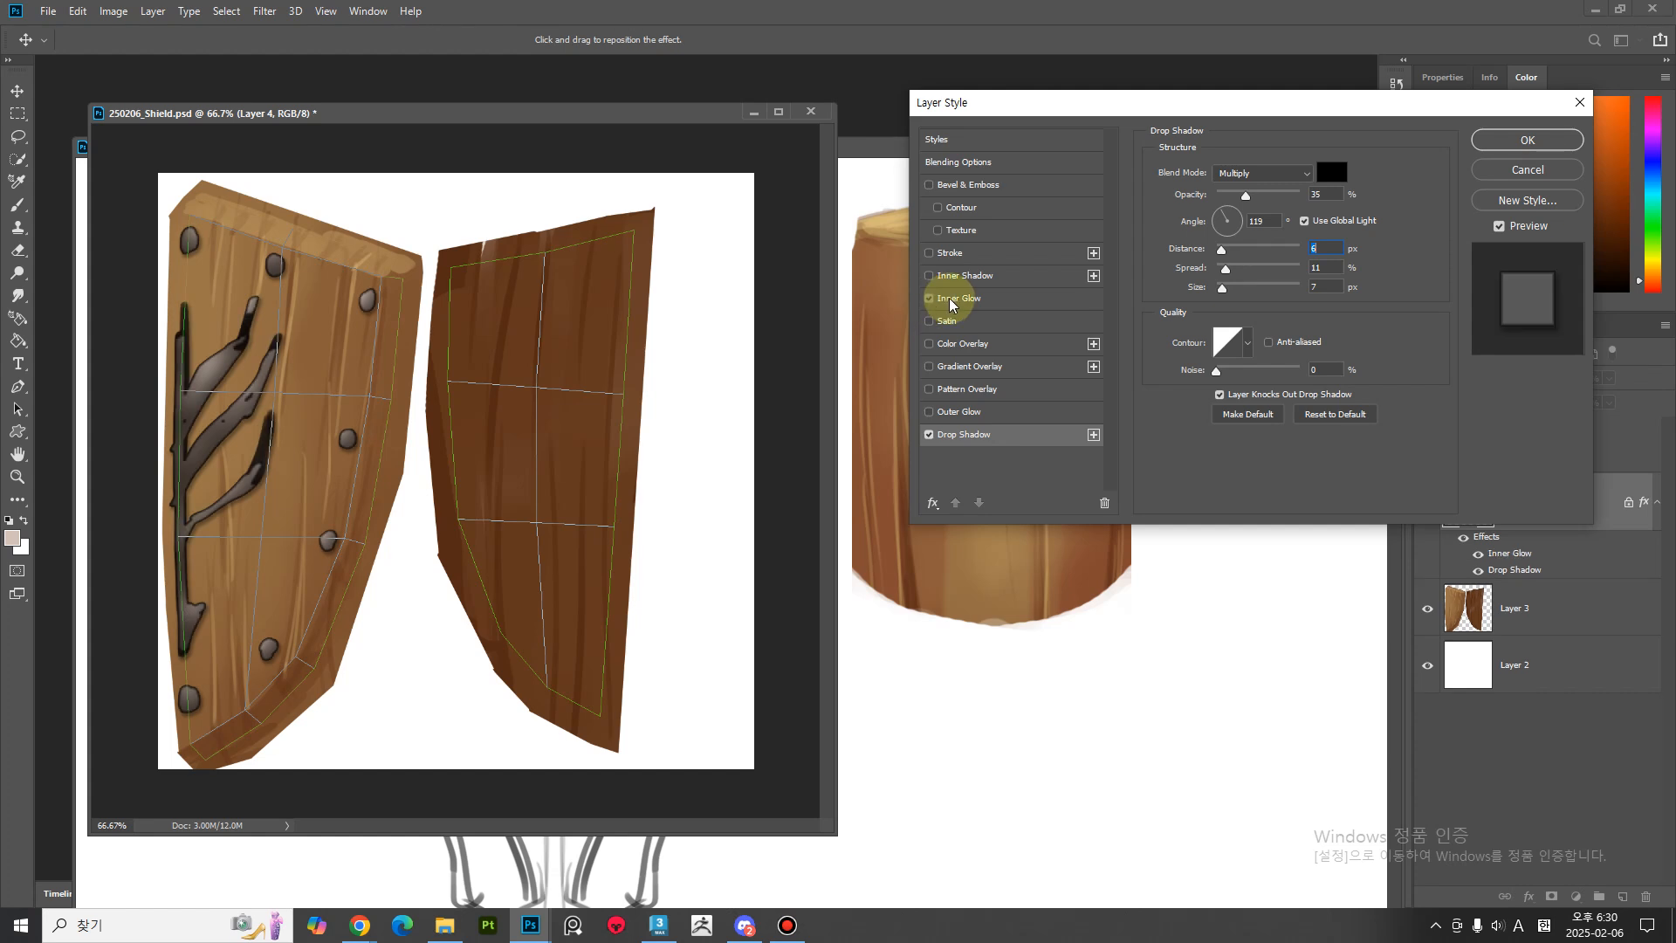
left_click(955, 298)
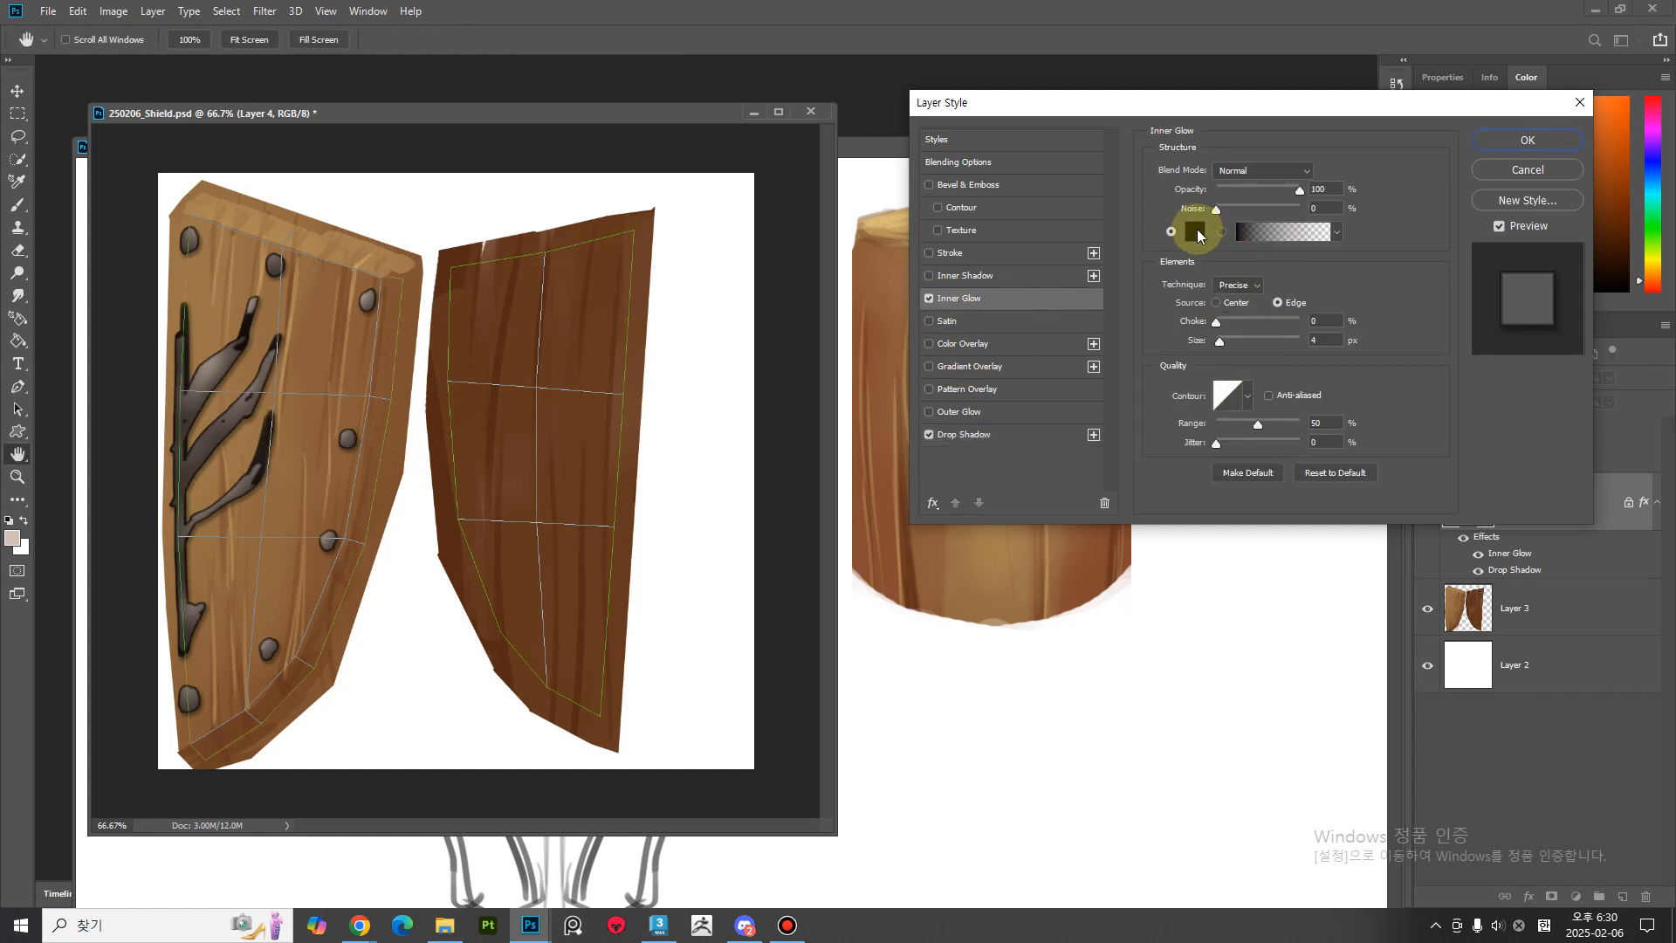
left_click(1197, 228)
left_click_drag(336, 344, 996, 468)
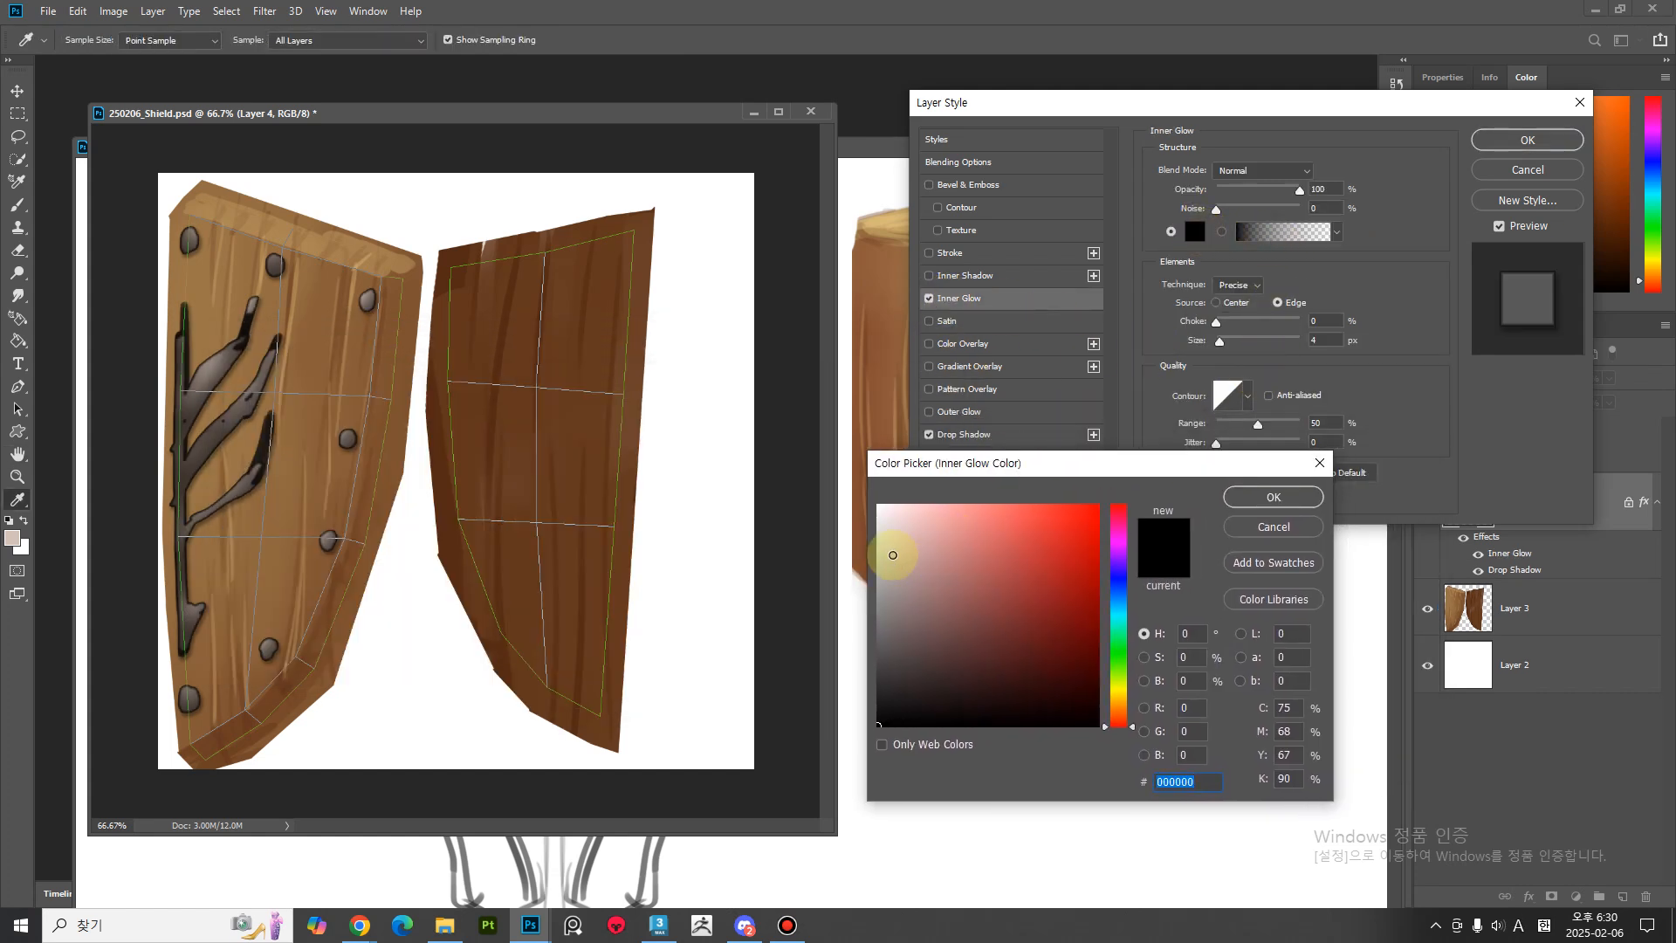
left_click(730, 368)
left_click_drag(1121, 723, 1059, 639)
left_click(1285, 500)
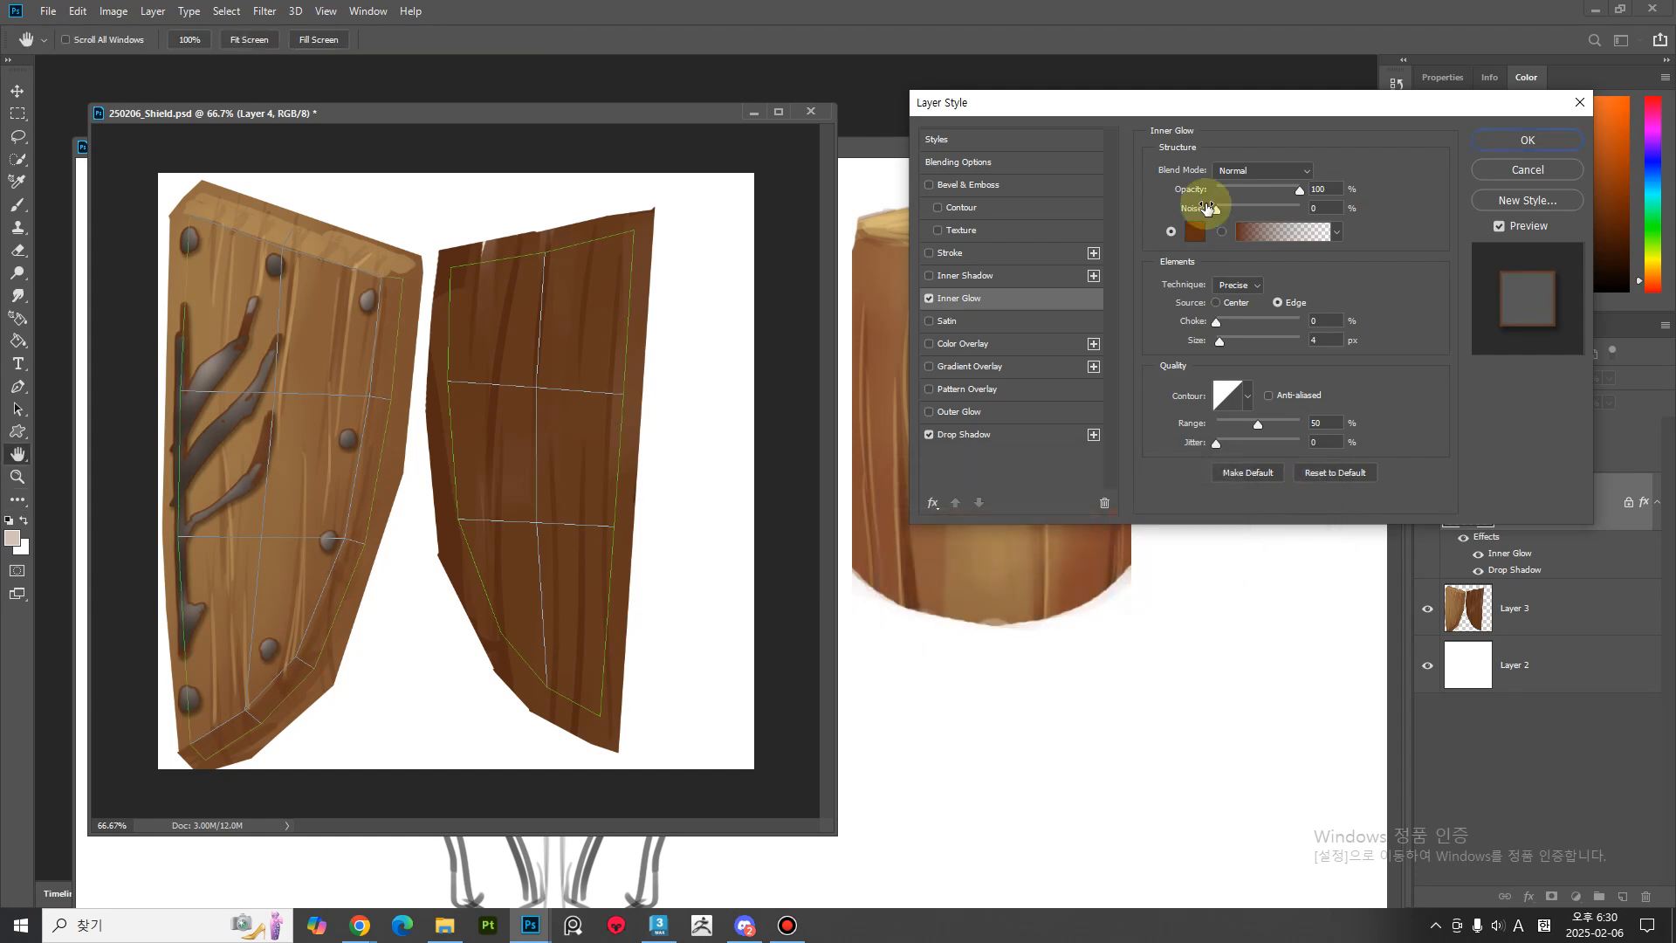
left_click(1251, 190)
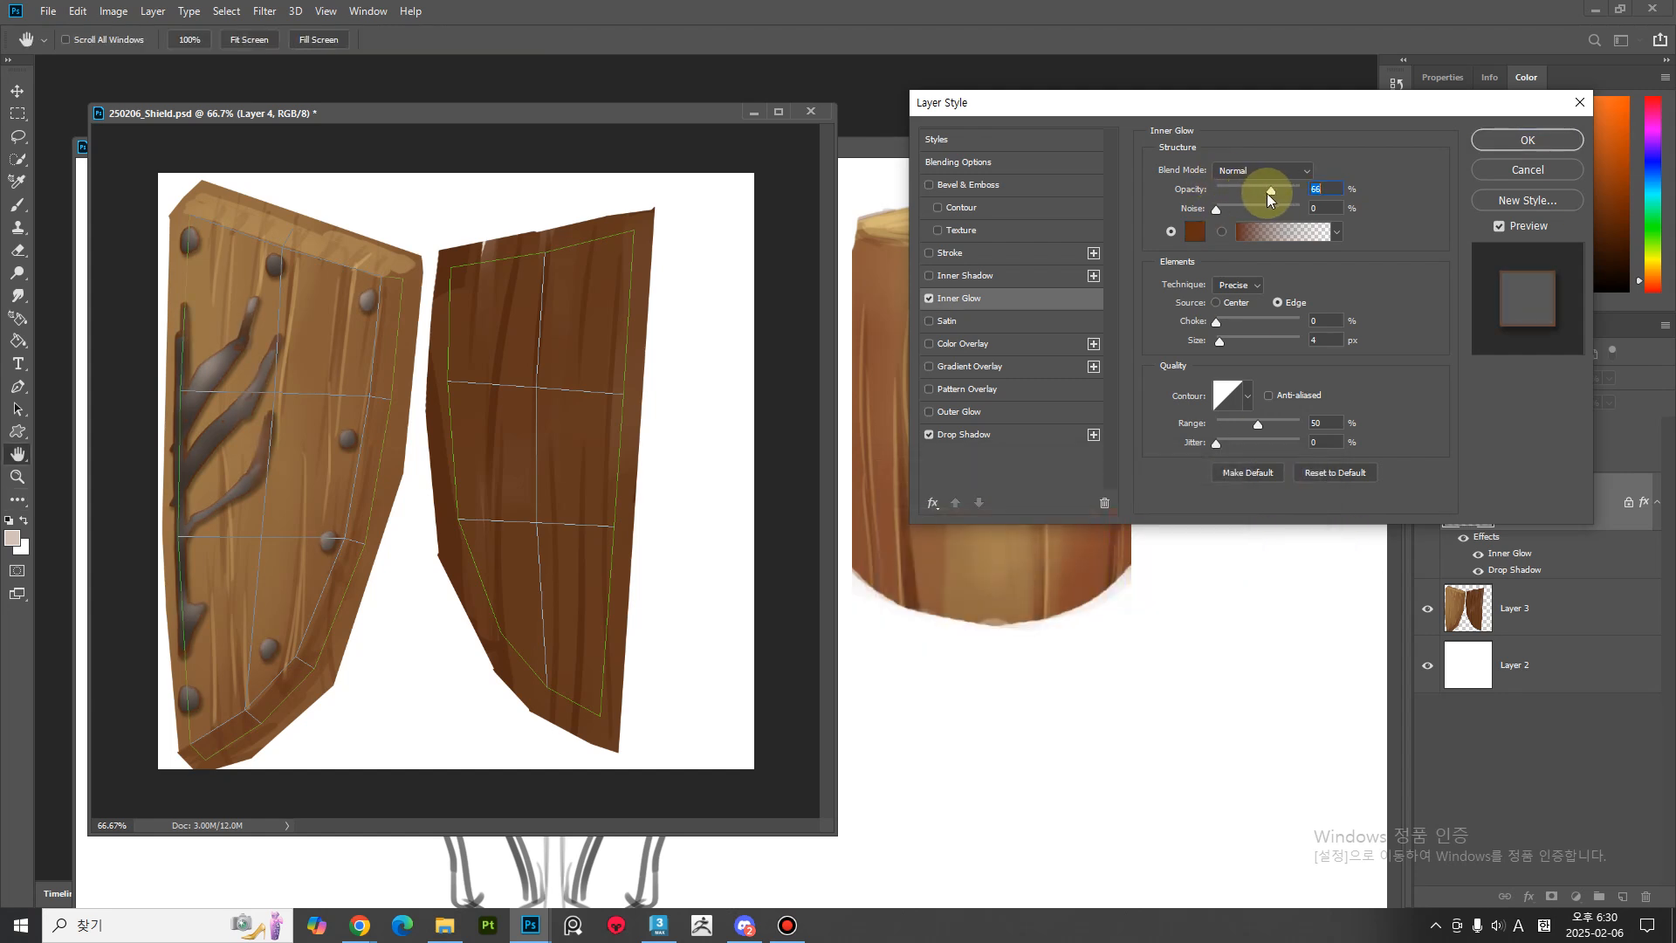
left_click(1482, 138)
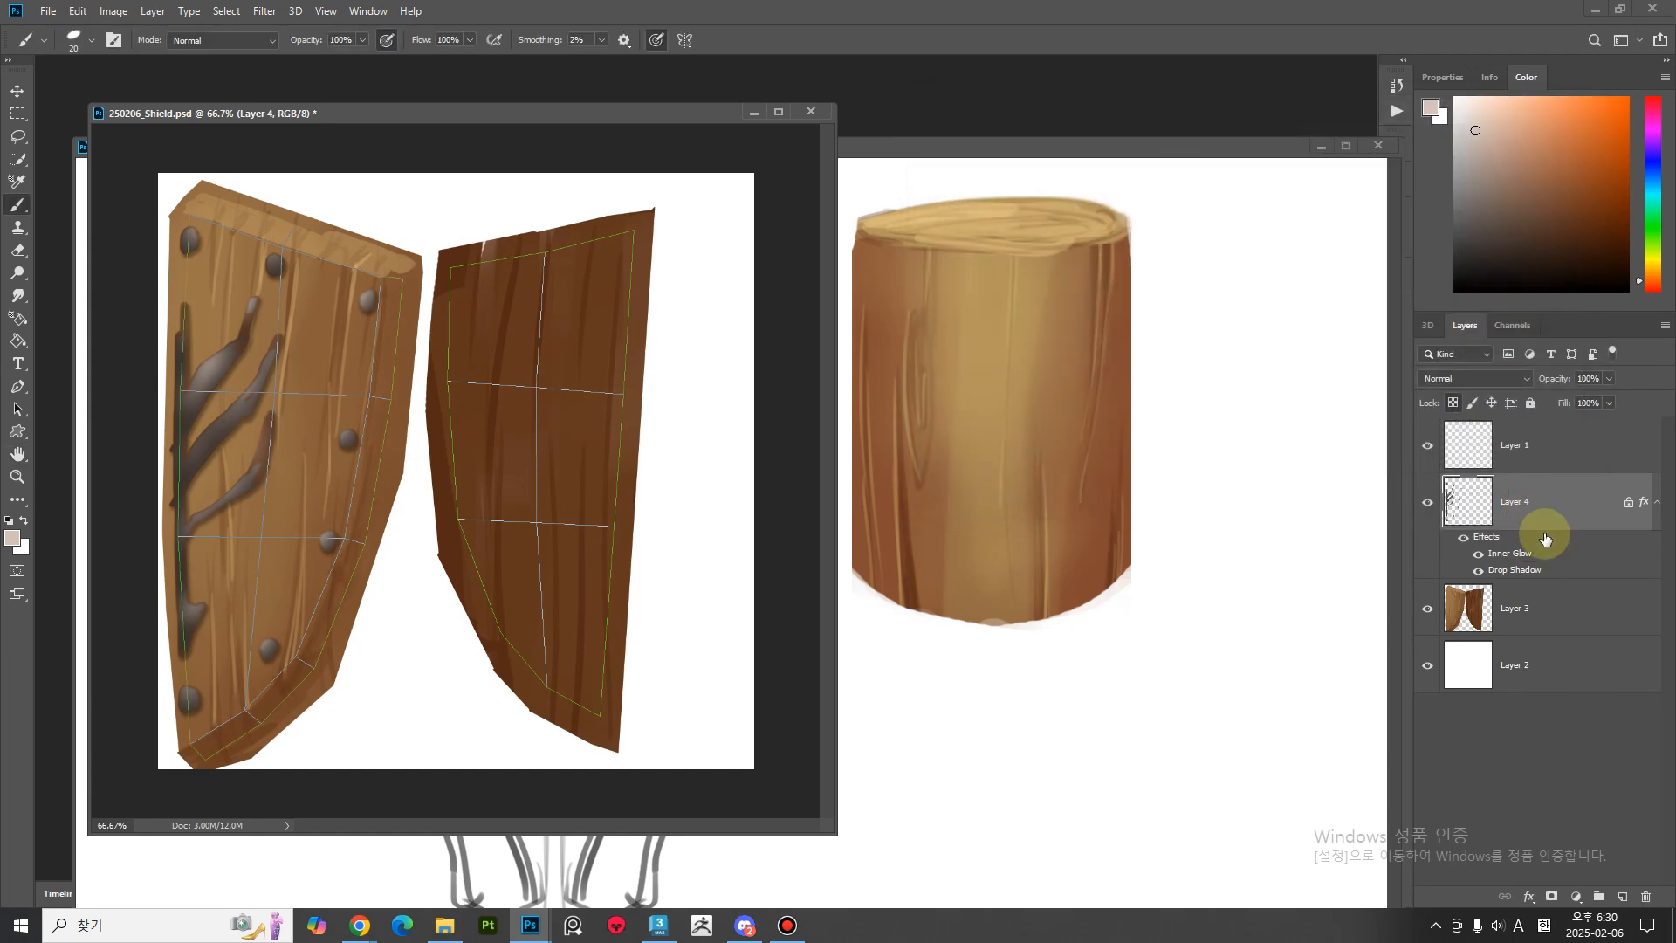
Add a new layer clipped to Layer 4 and paint light grey highlights on the outer and lower rivets and the emblem's lower spur.
left_click(1622, 896)
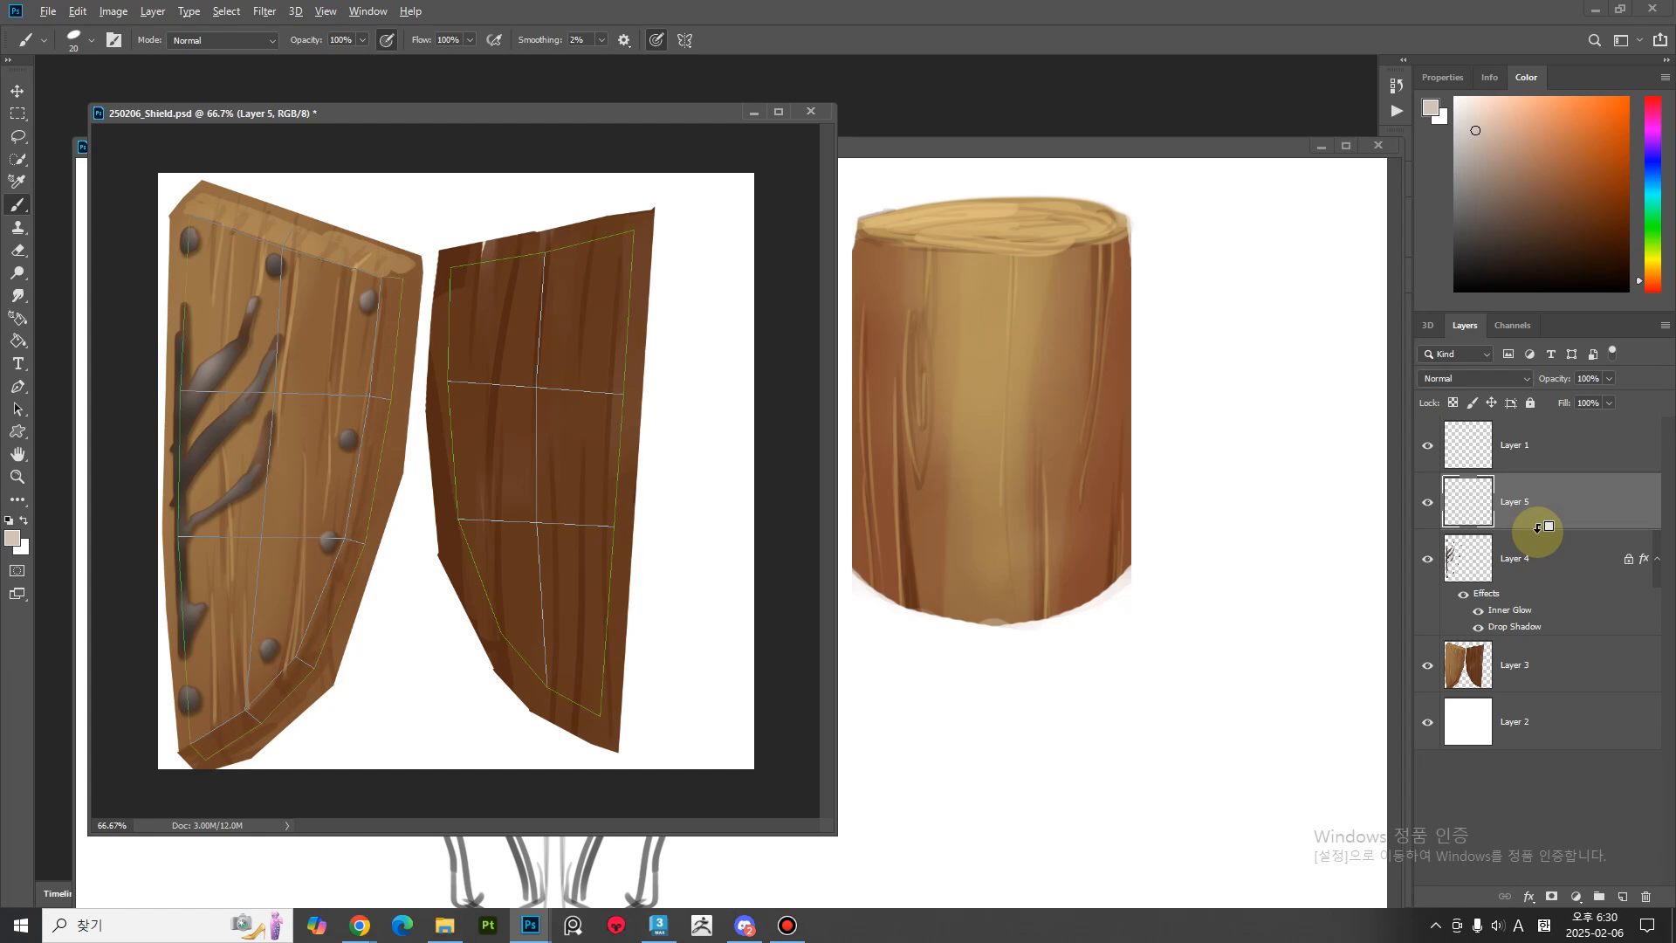
left_click(1538, 527, "alt")
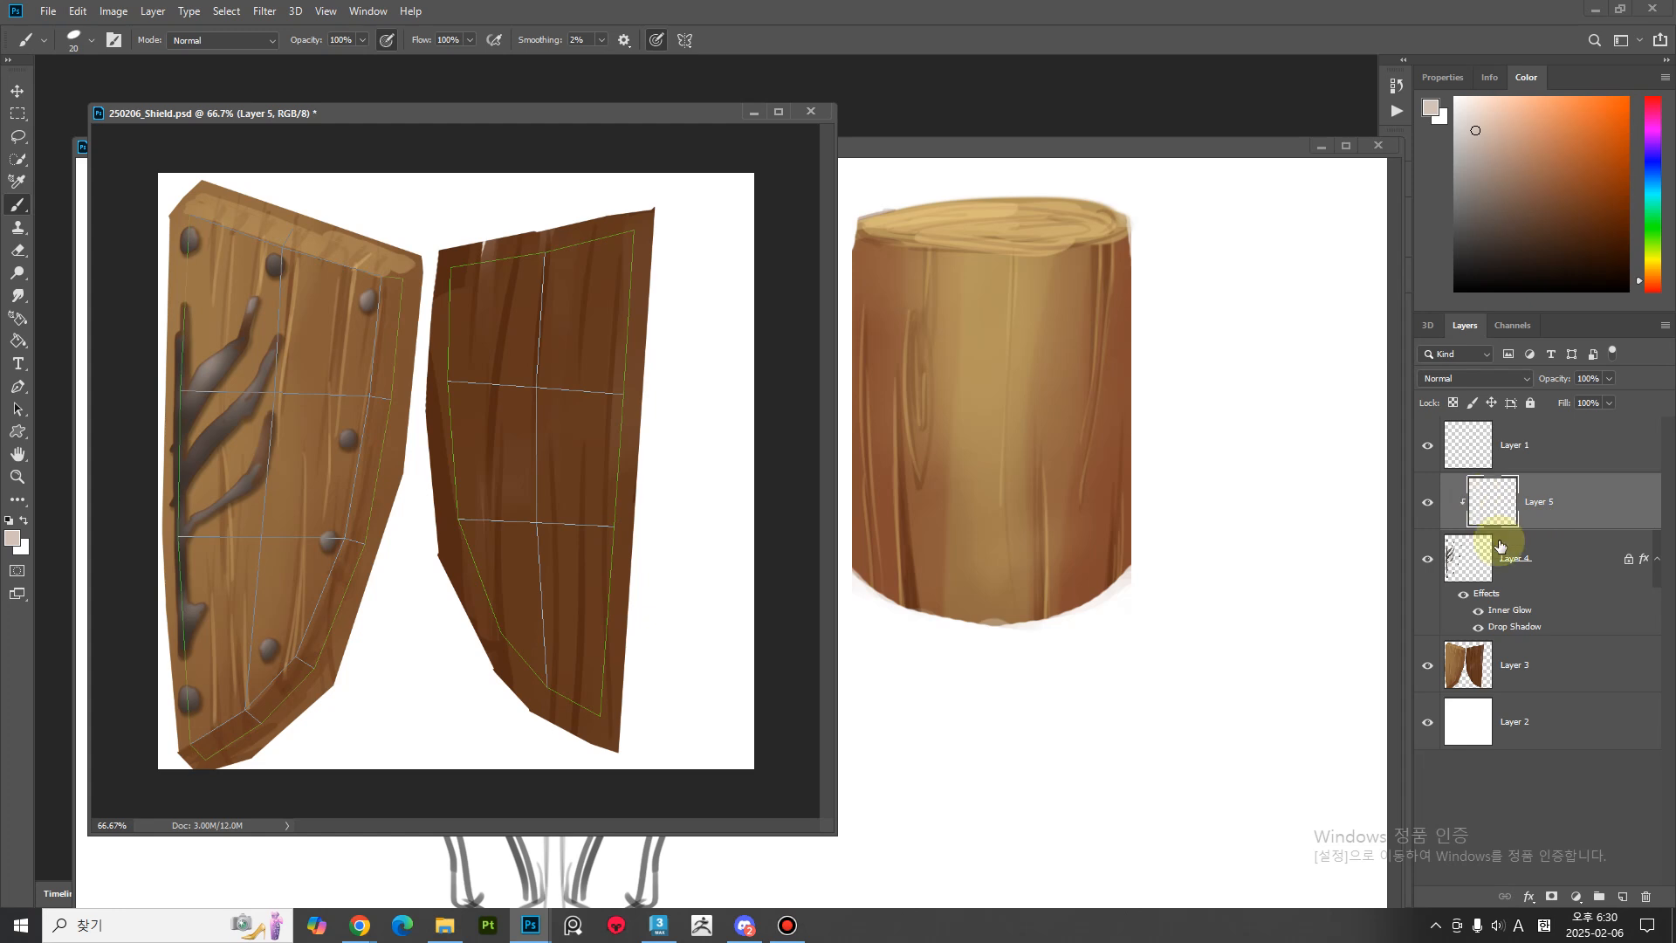
key("b")
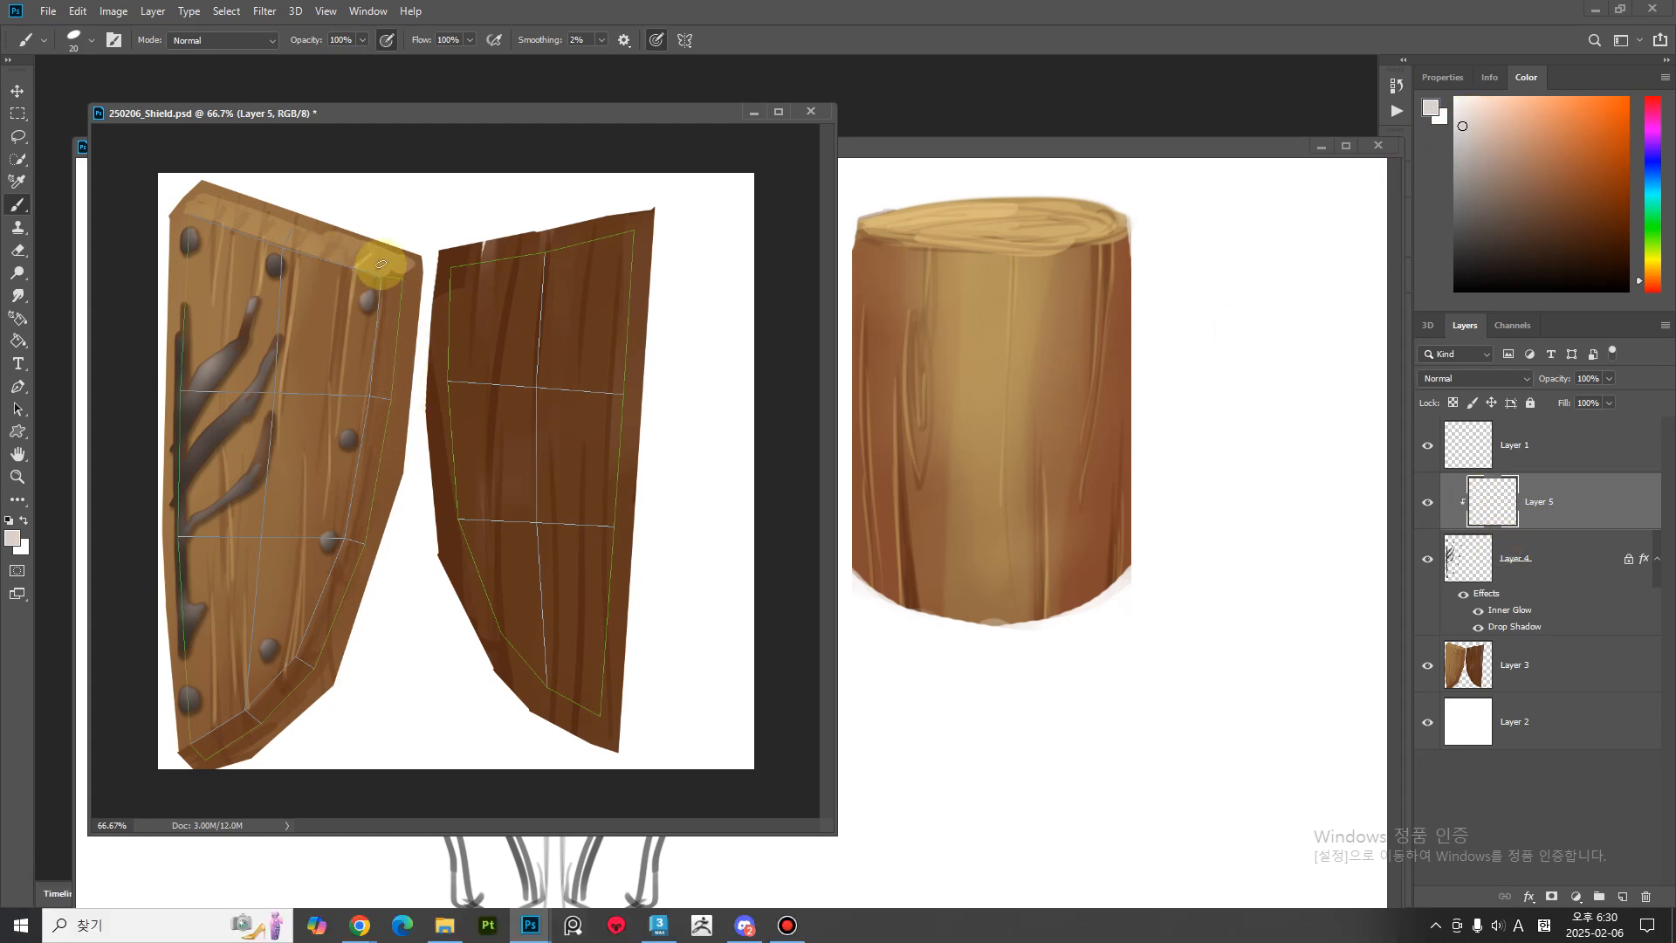
left_click(346, 435)
left_click(328, 538)
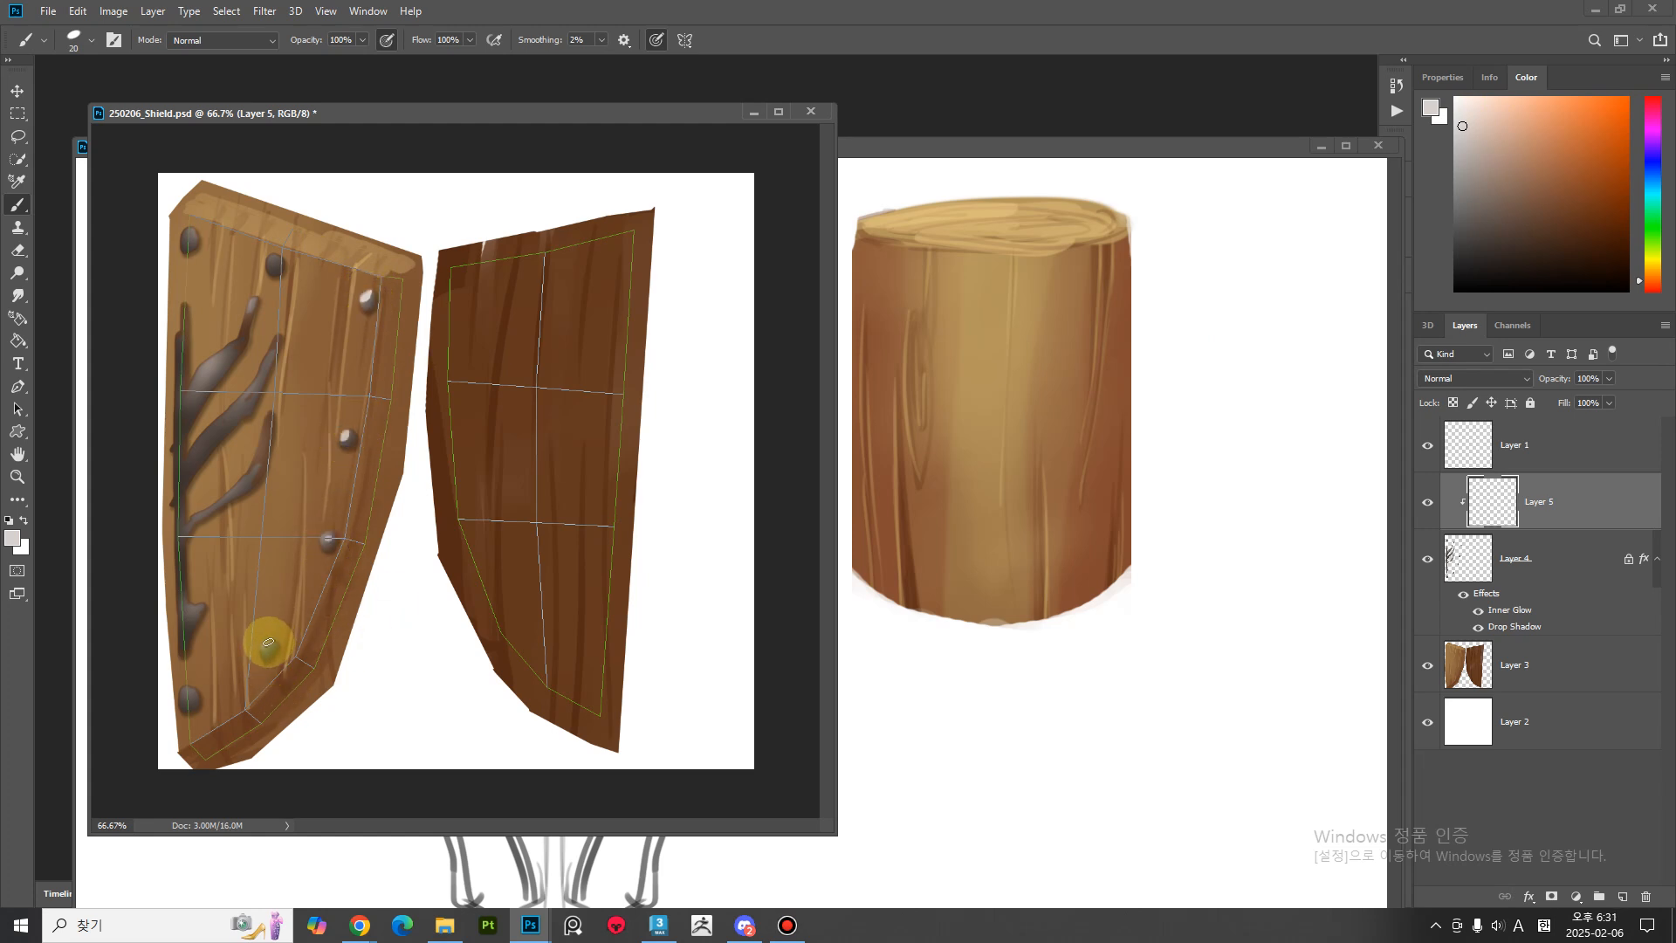
left_click(199, 606)
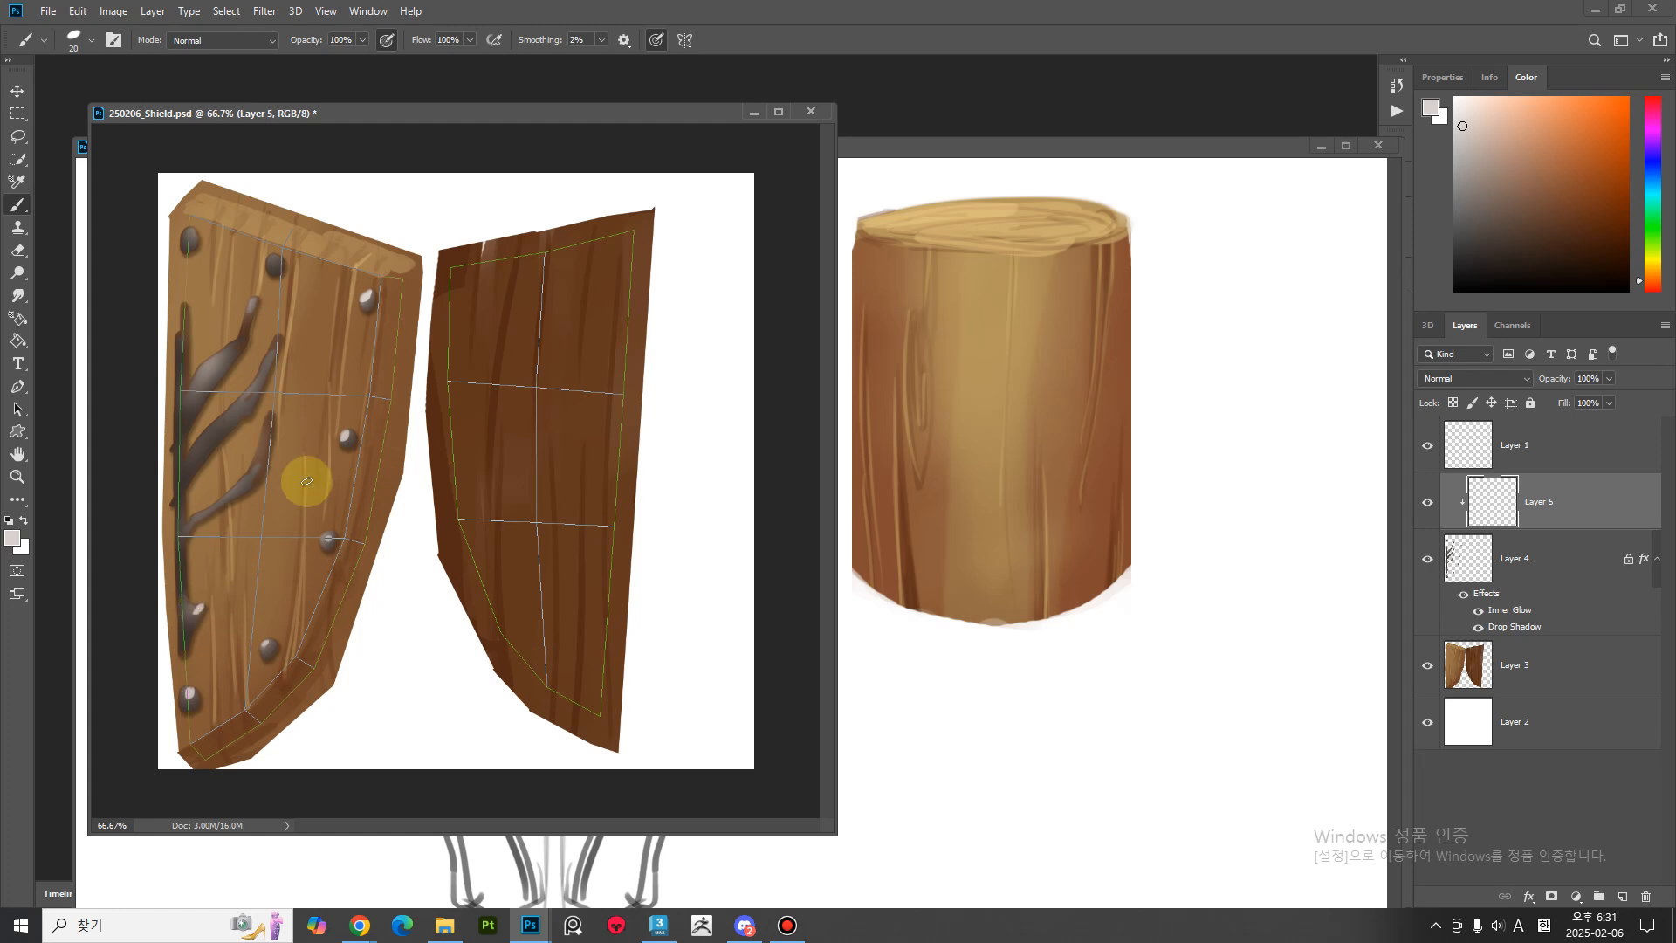
Paint light grey highlights along the emblem's three branches and on the upper rivets.
mouse_move(265, 433)
left_mouse_down()
mouse_move(251, 475)
mouse_move(204, 508)
left_mouse_up()
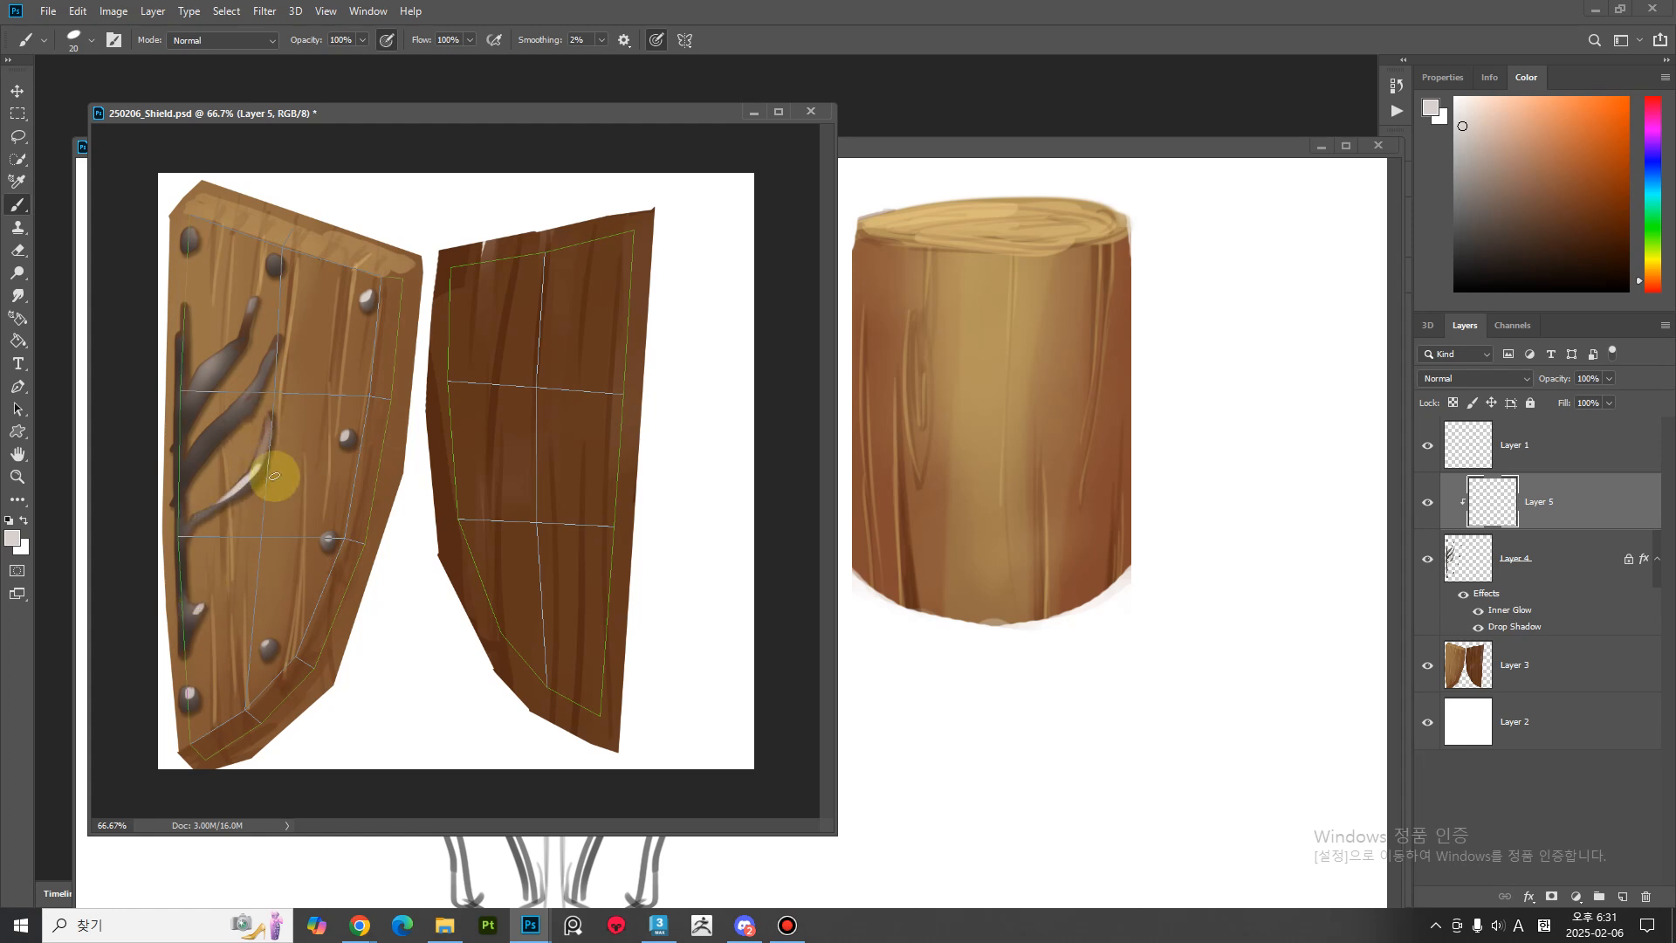
left_click_drag(243, 398, 201, 443)
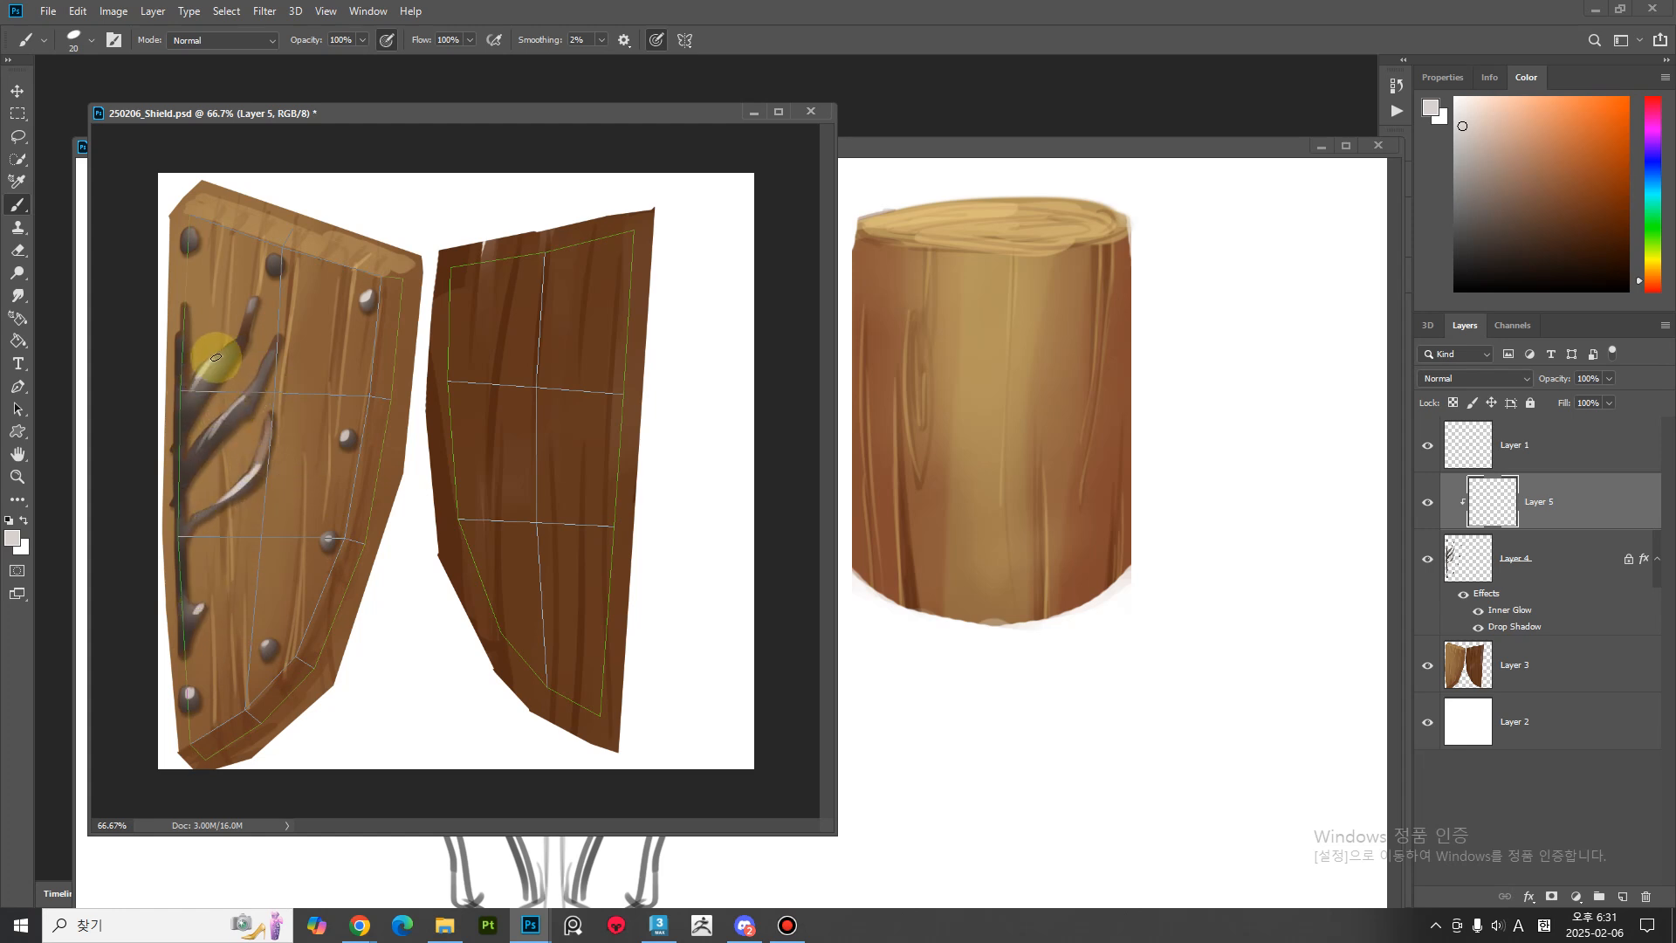
left_click_drag(255, 306, 201, 370)
left_click(271, 266)
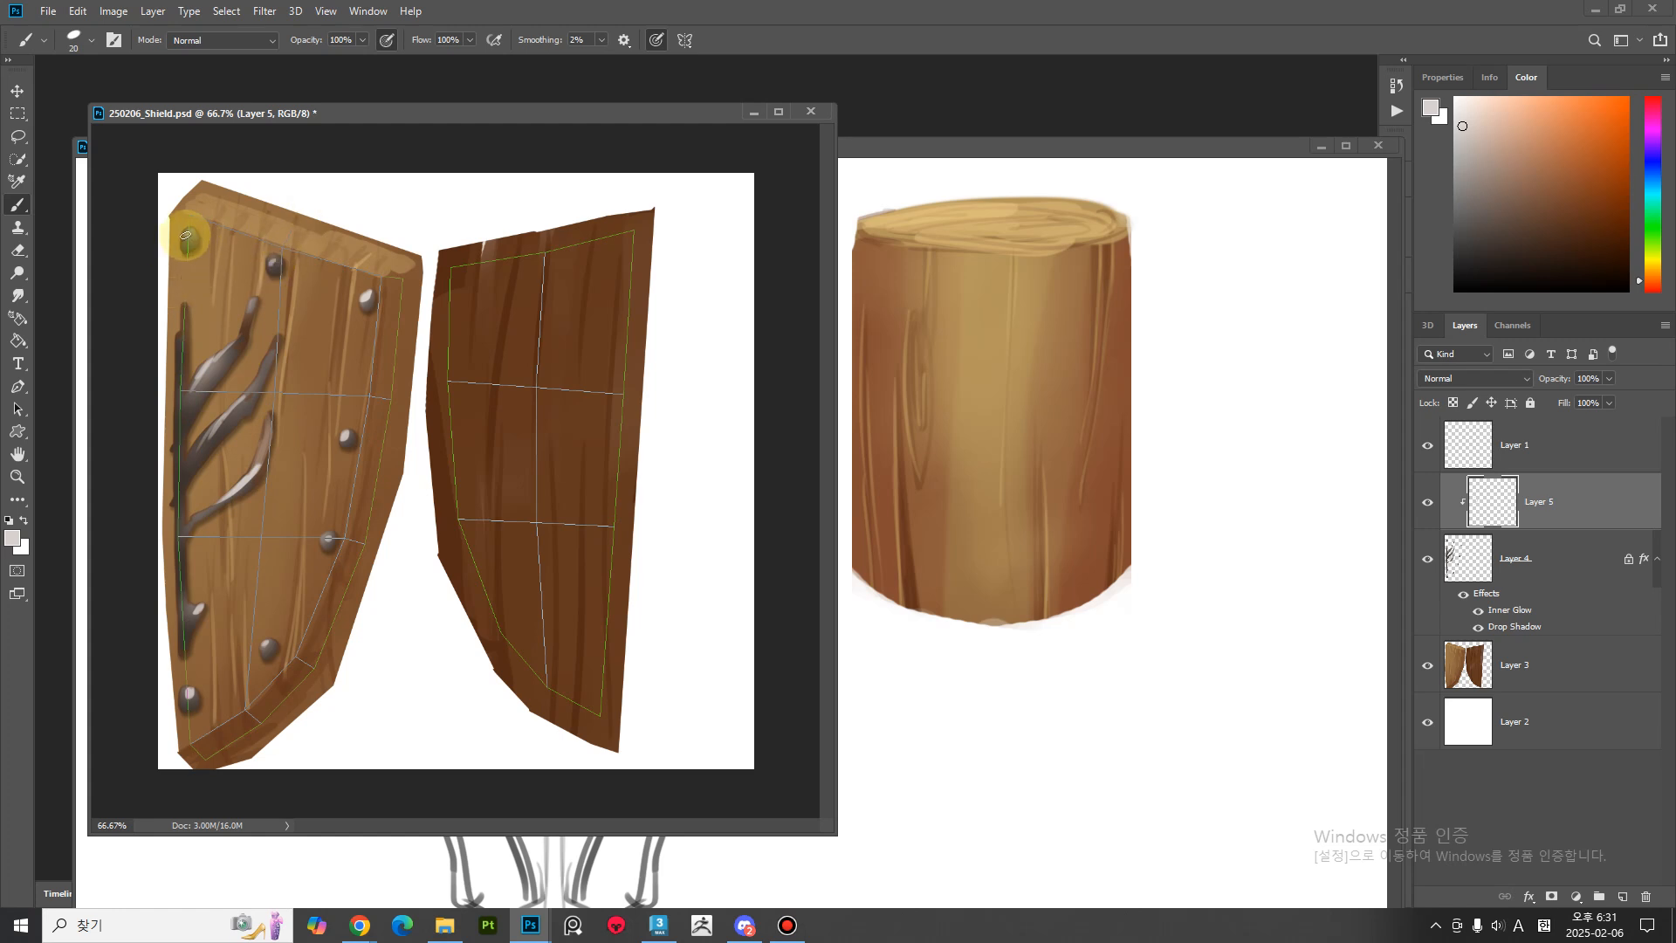
Hide the UV lines on Layer 1 and save the shield texture file.
left_click(1427, 445)
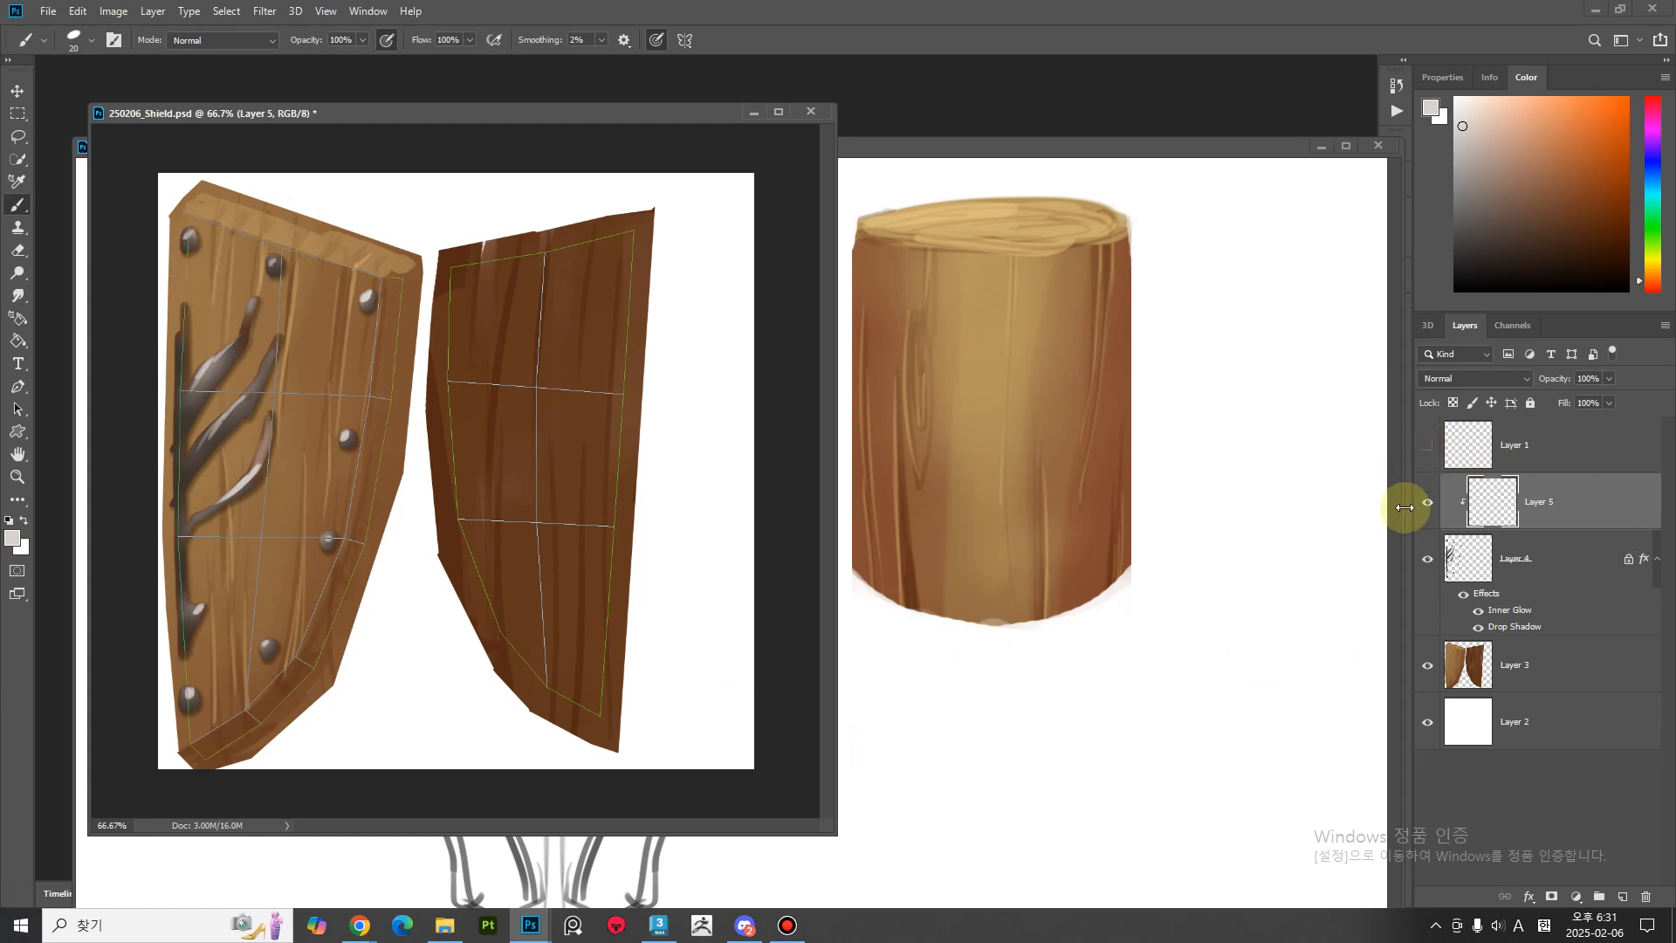
key("ctrl+s")
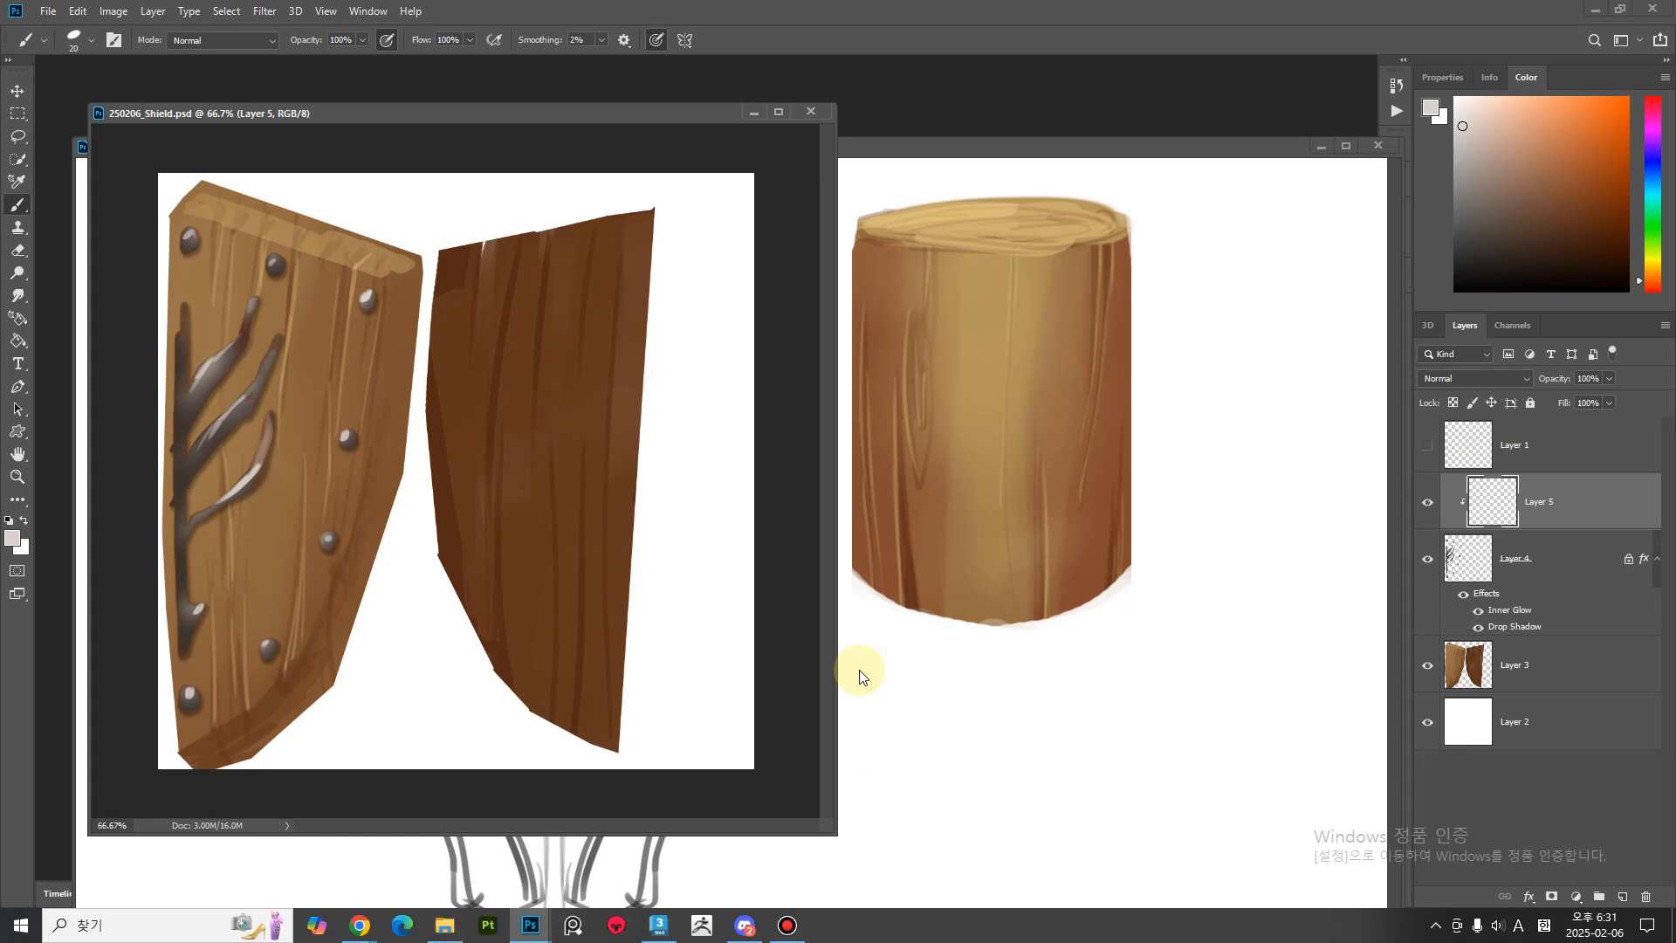
Switch to 3ds Max, examine the updated texture on the shield from an angled view, and deselect the model.
left_click(659, 925)
middle_click_drag(778, 456, 680, 585, "alt")
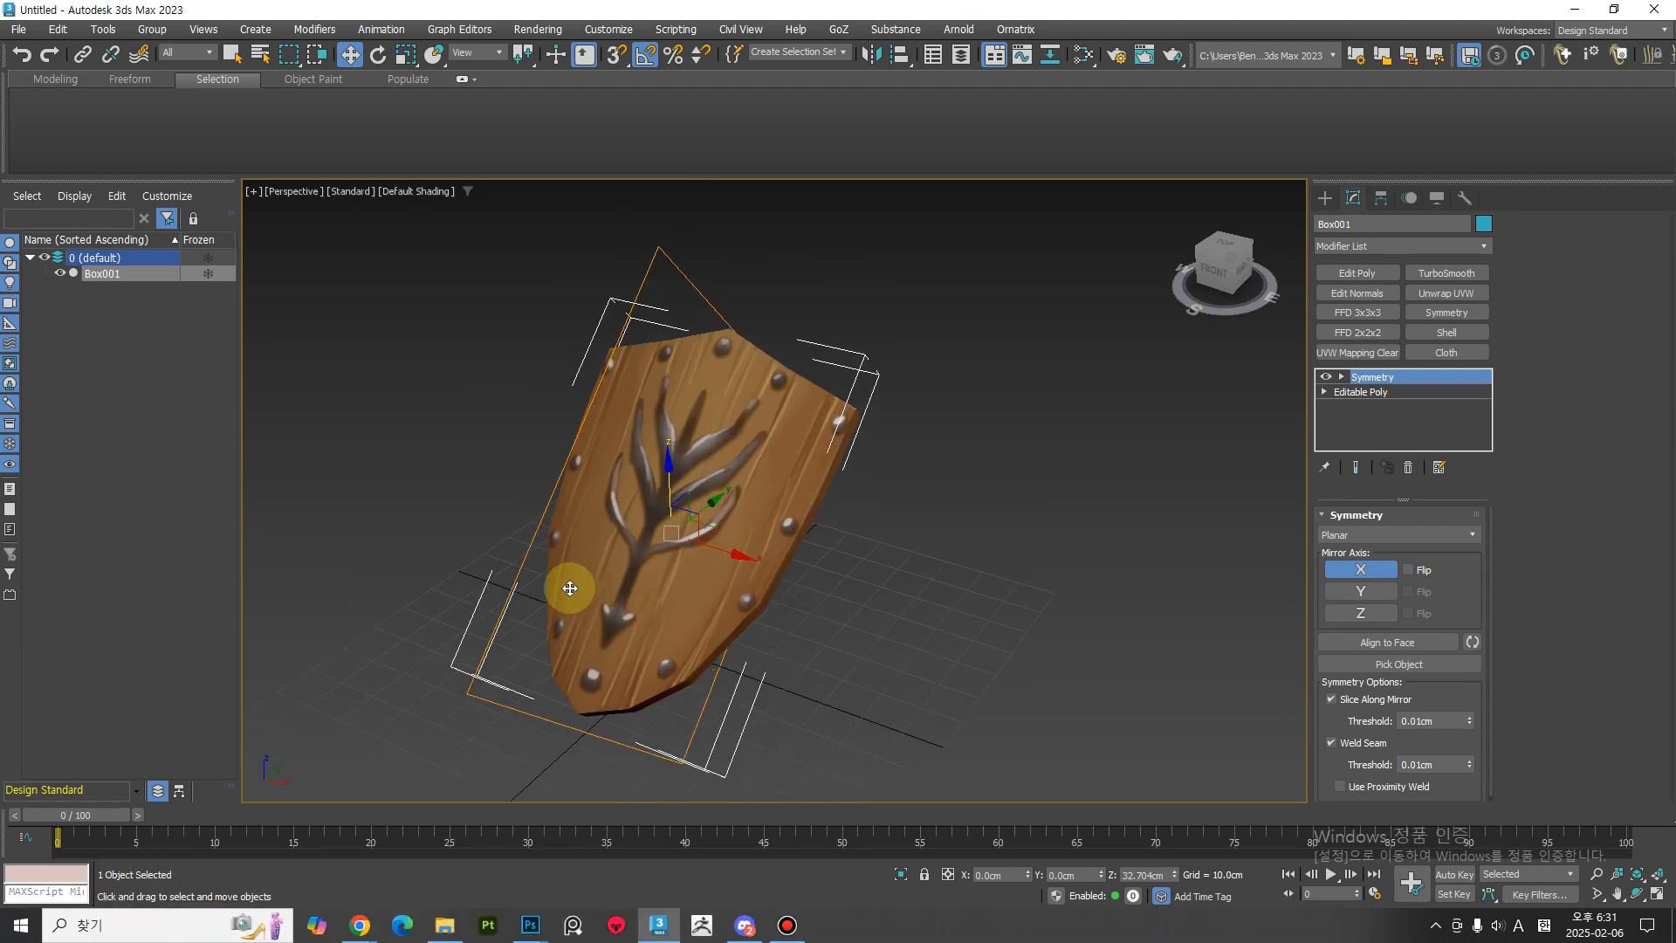
left_click(285, 527)
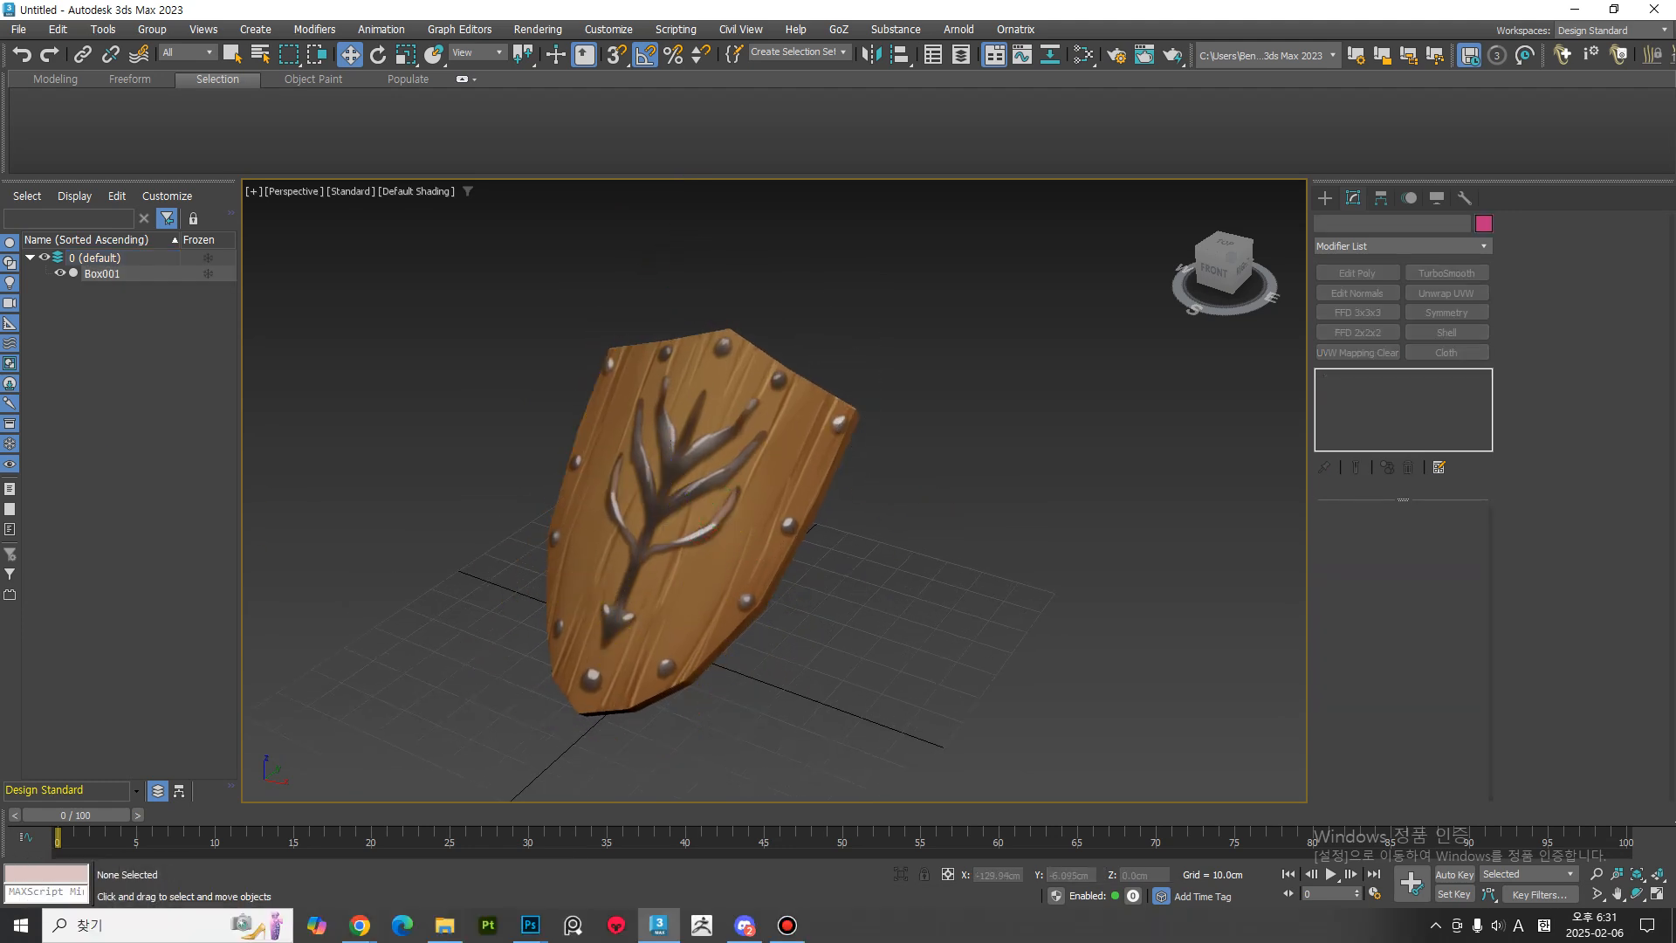